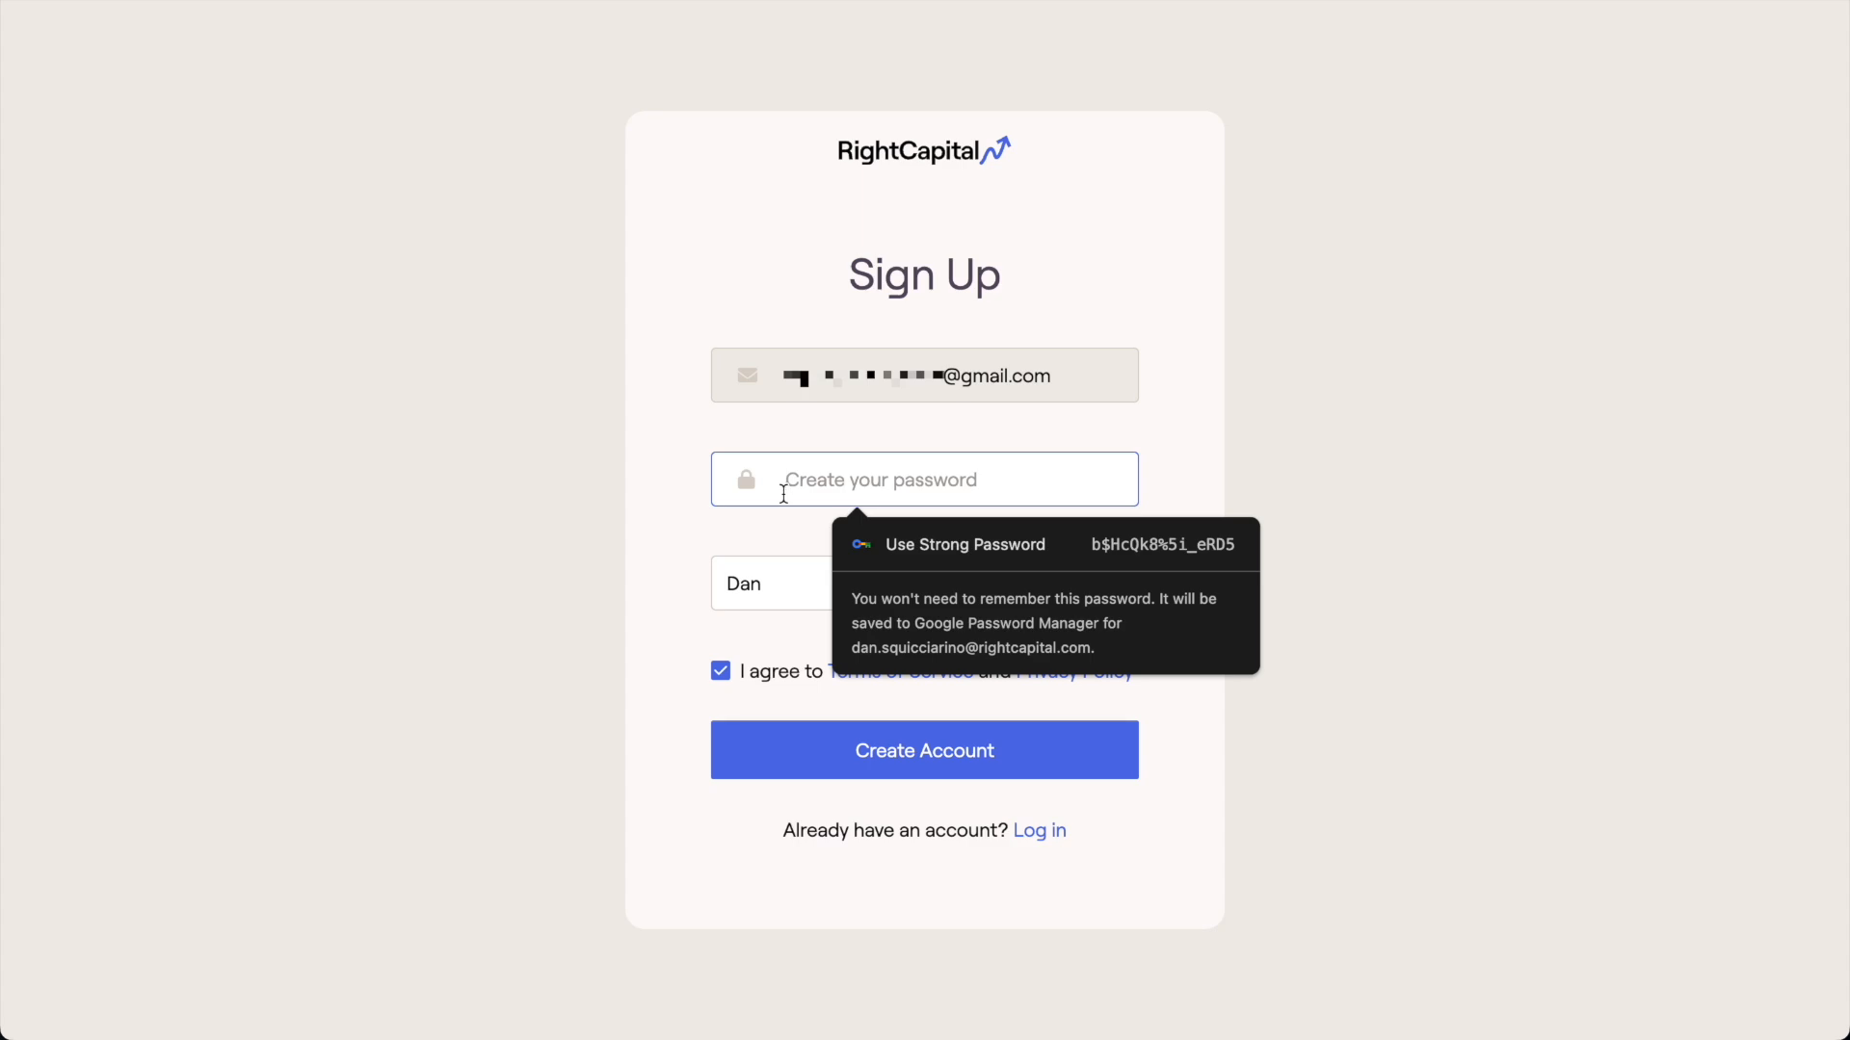
# - Enter the account password on the sign-up form and create the account
pyautogui.write('********')
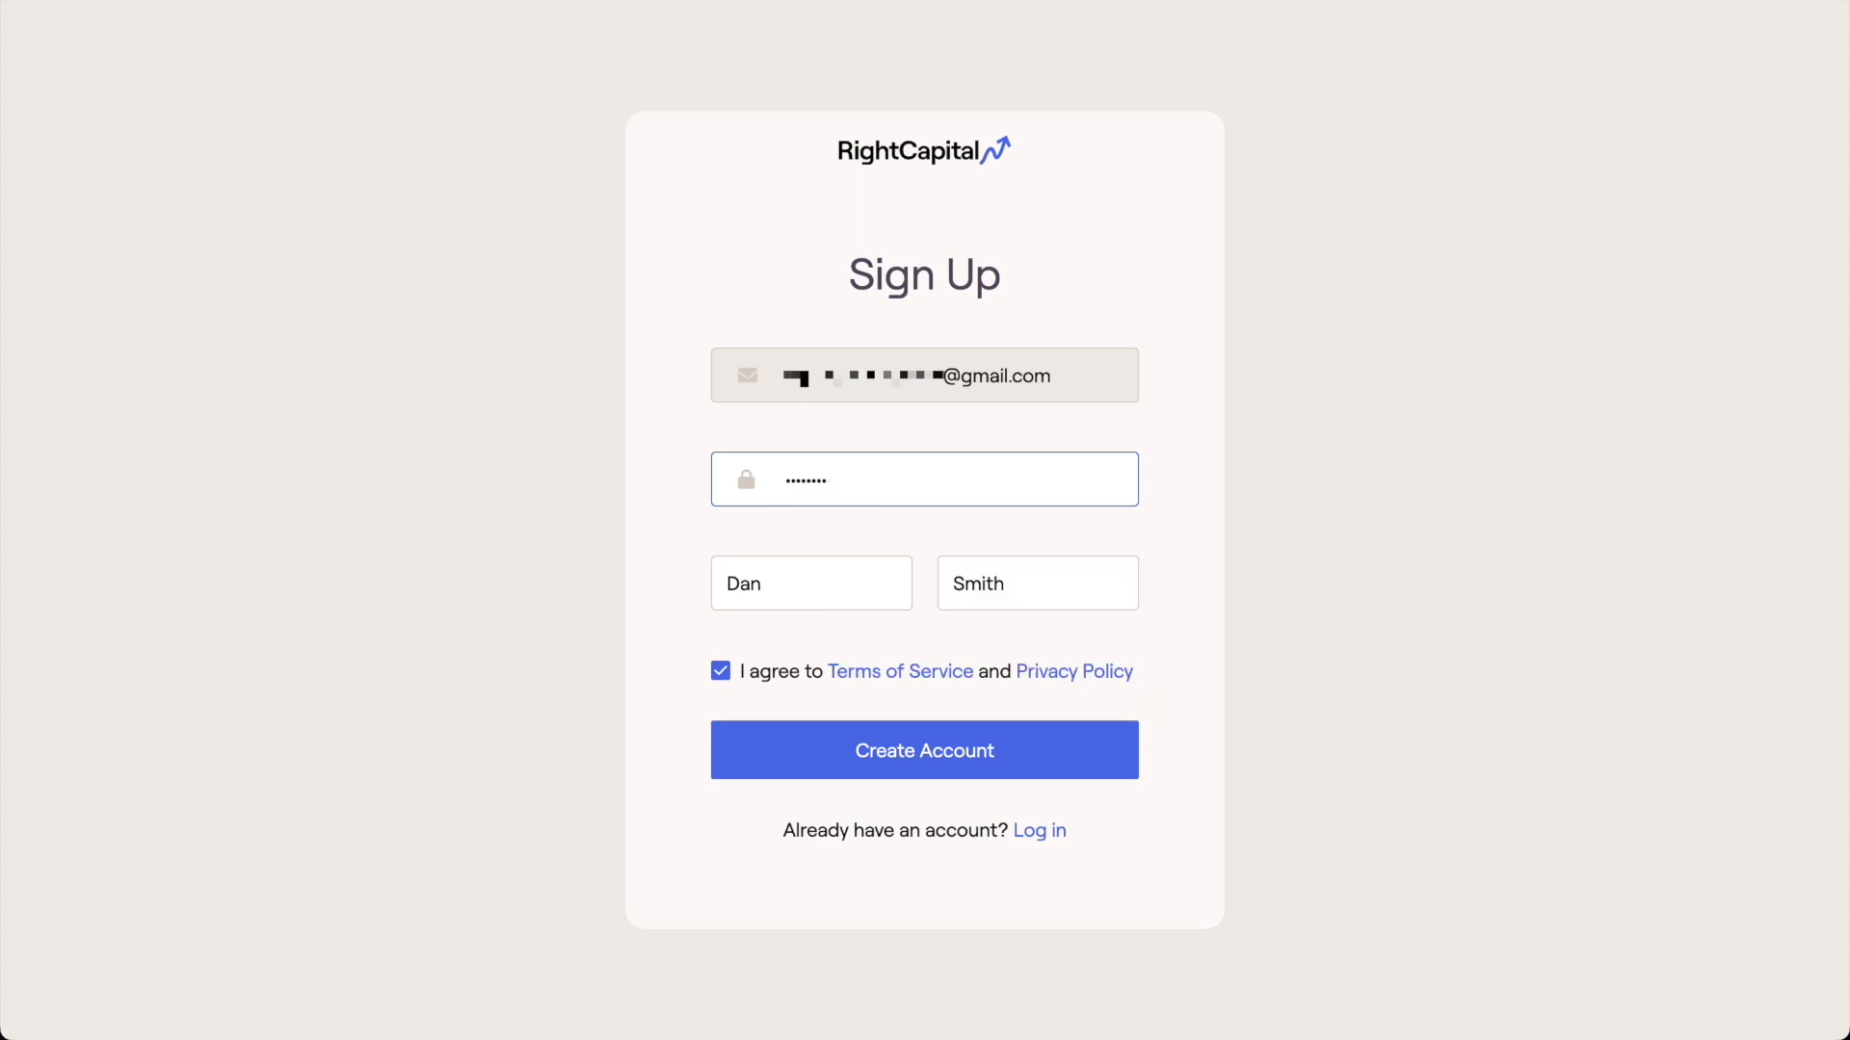
pyautogui.click(786, 753)
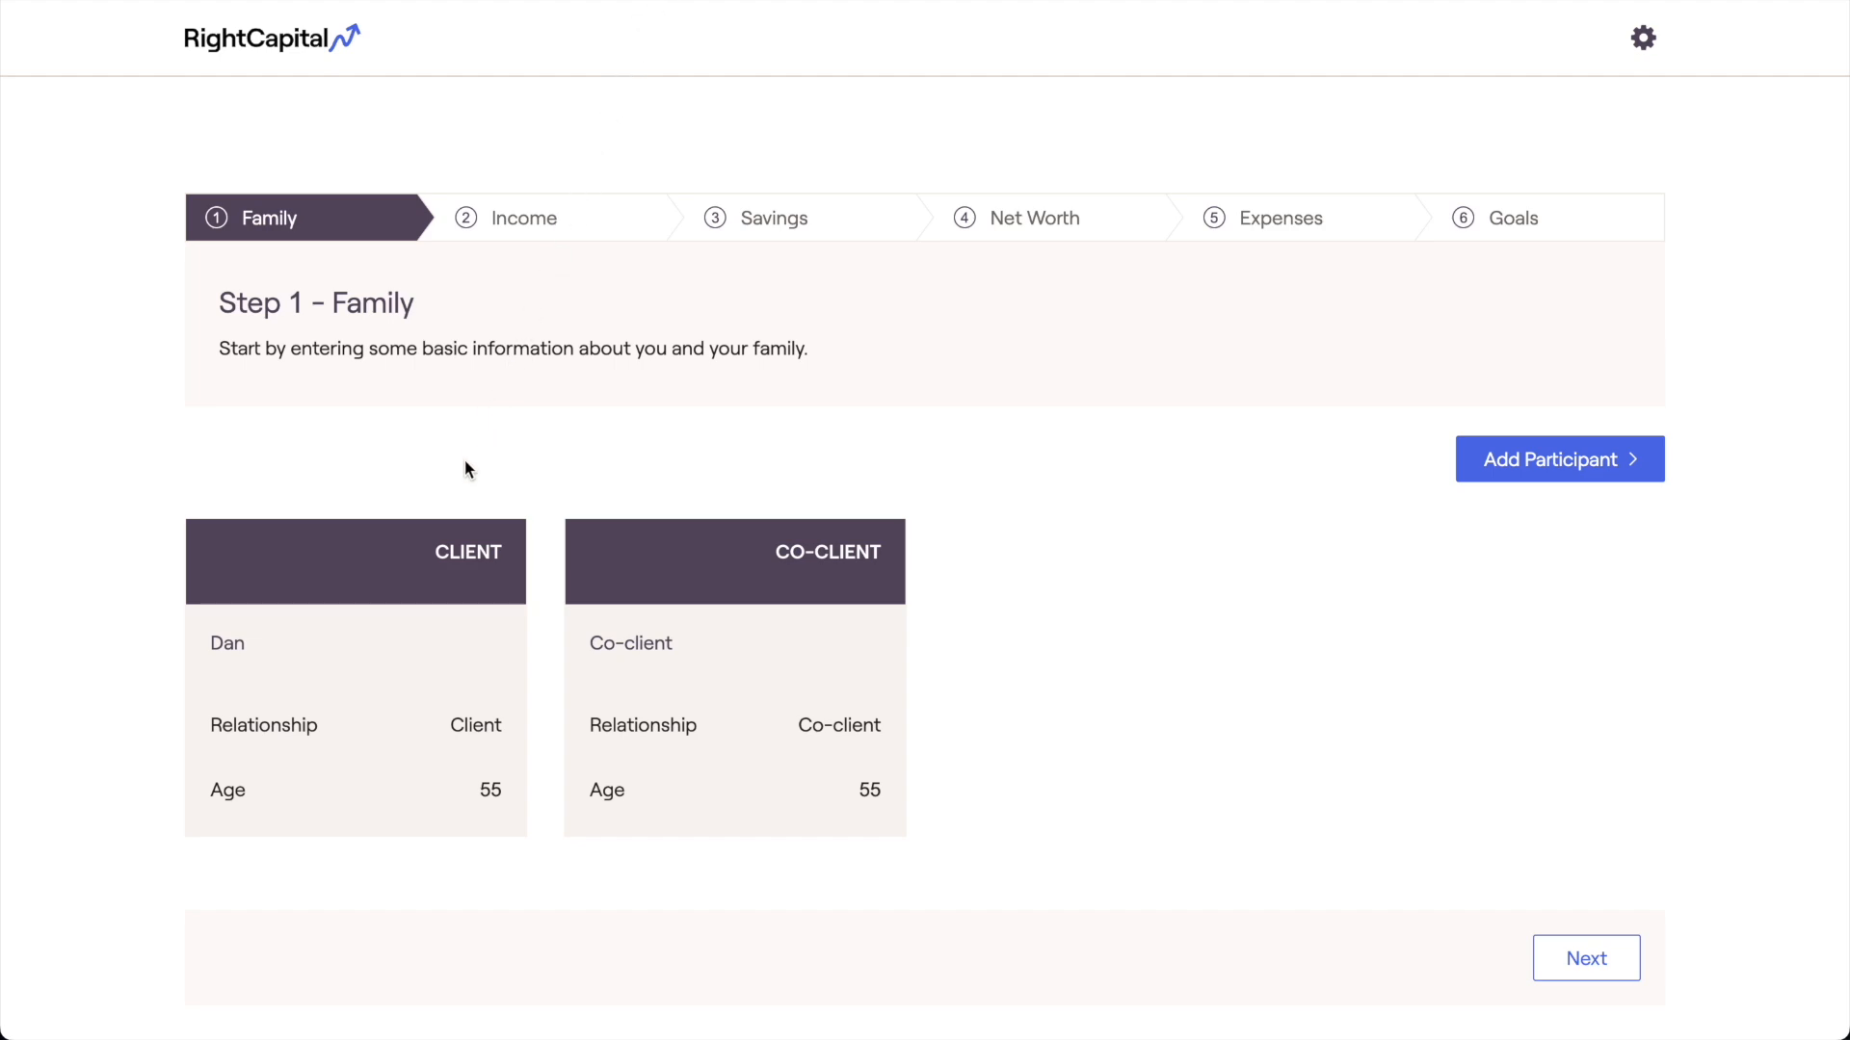
# - Enter the client's date of birth, set the residence state to Florida, and save the client's details
pyautogui.click(394, 618)
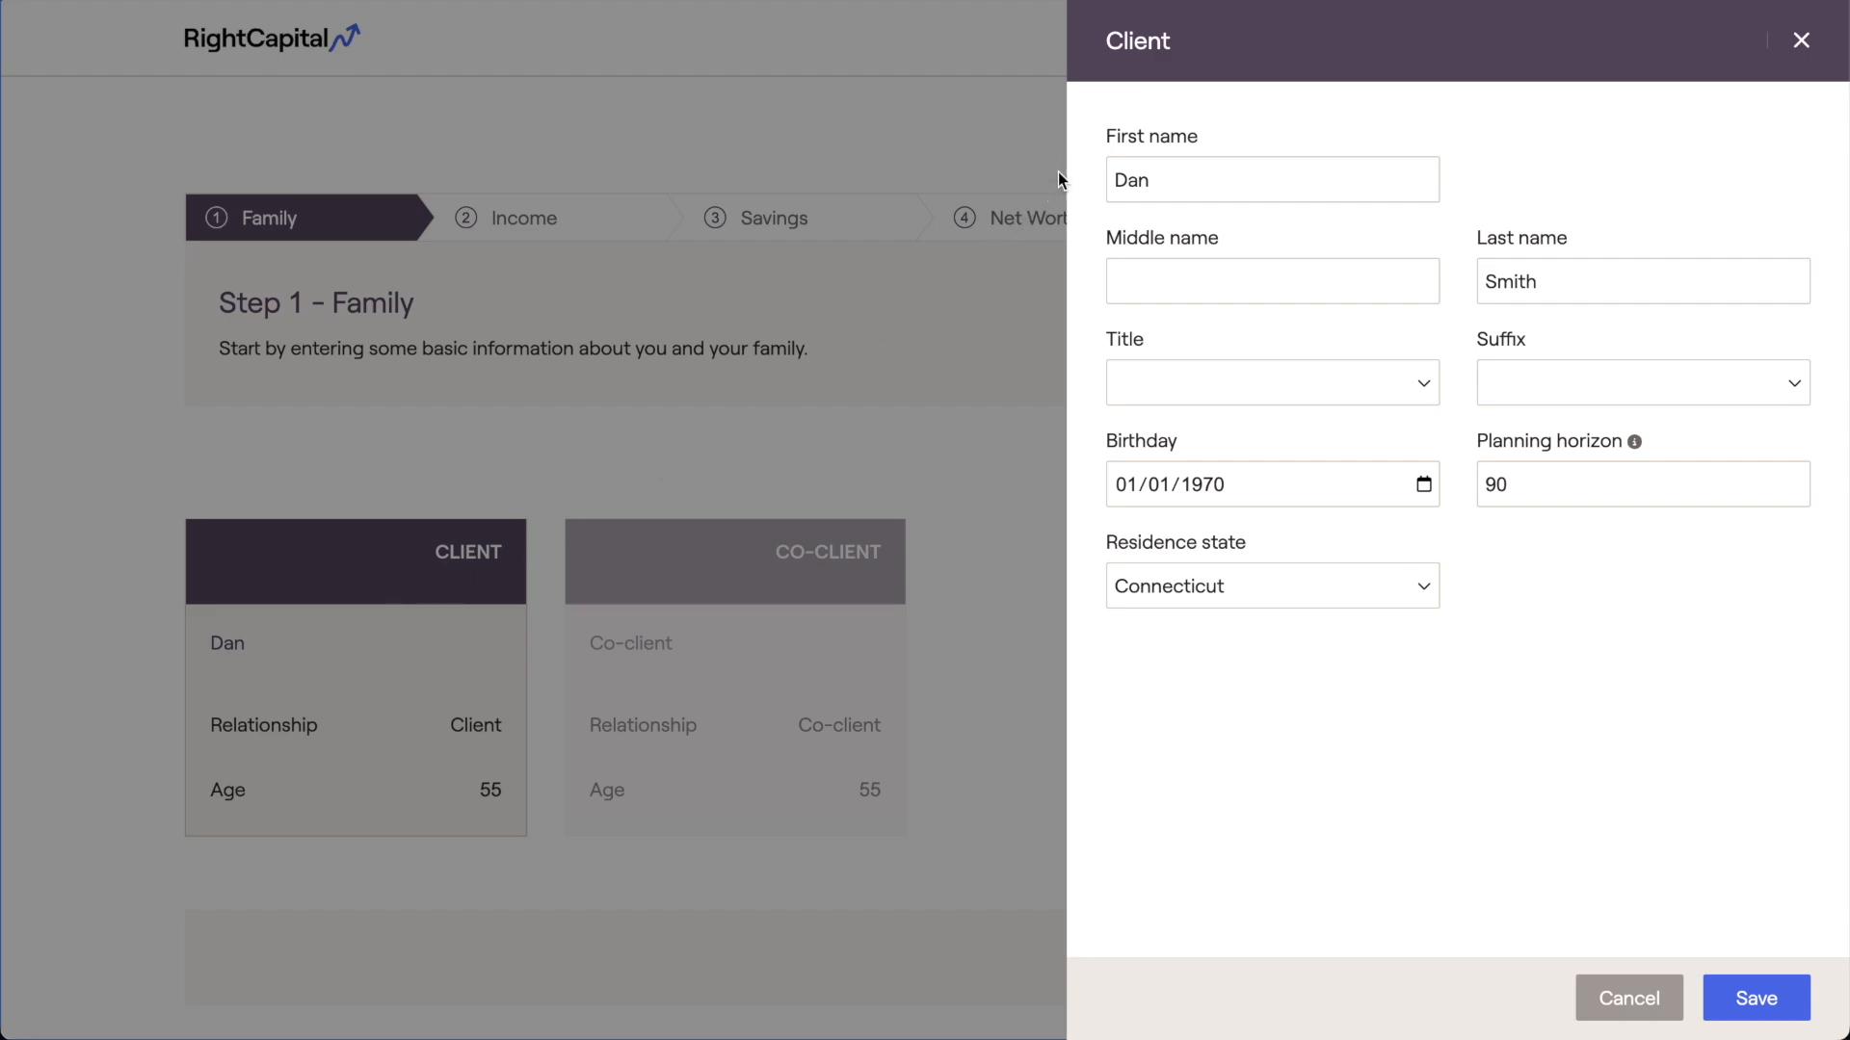
pyautogui.moveTo(1093, 143); pyautogui.dragTo(1206, 133)
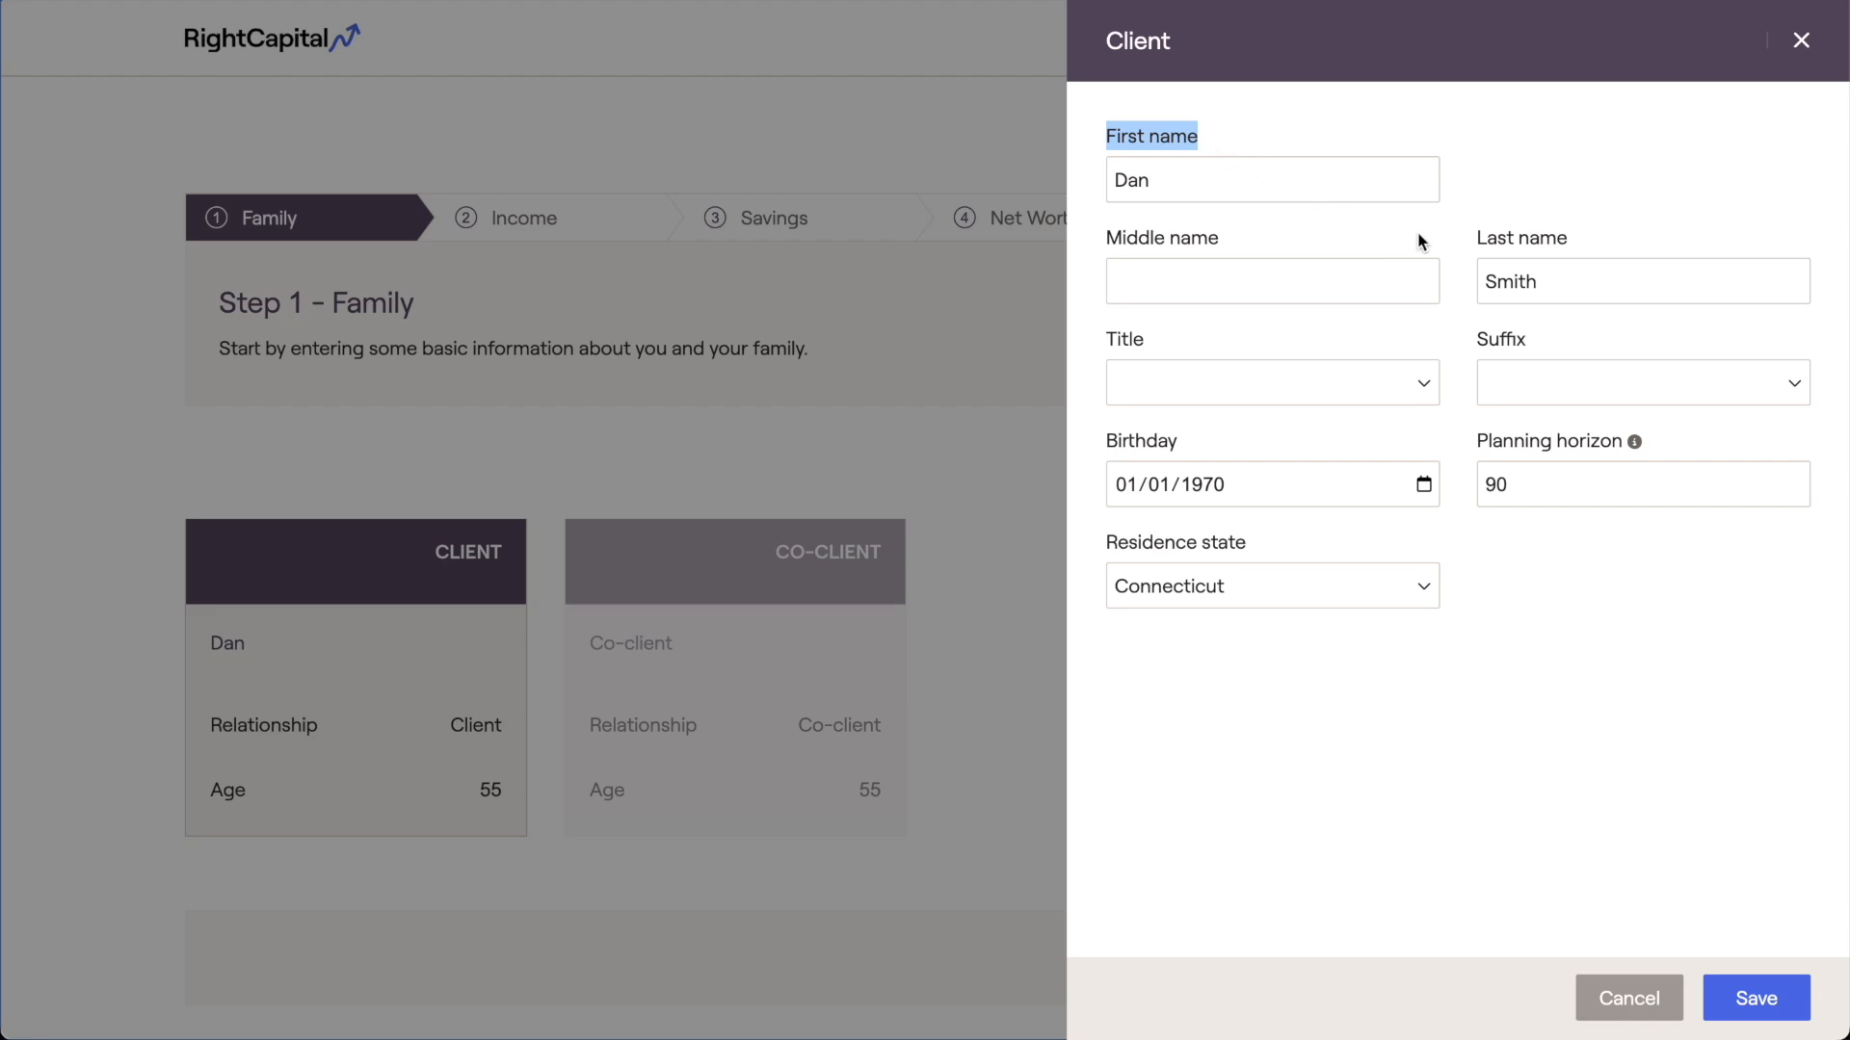
pyautogui.click(1470, 242)
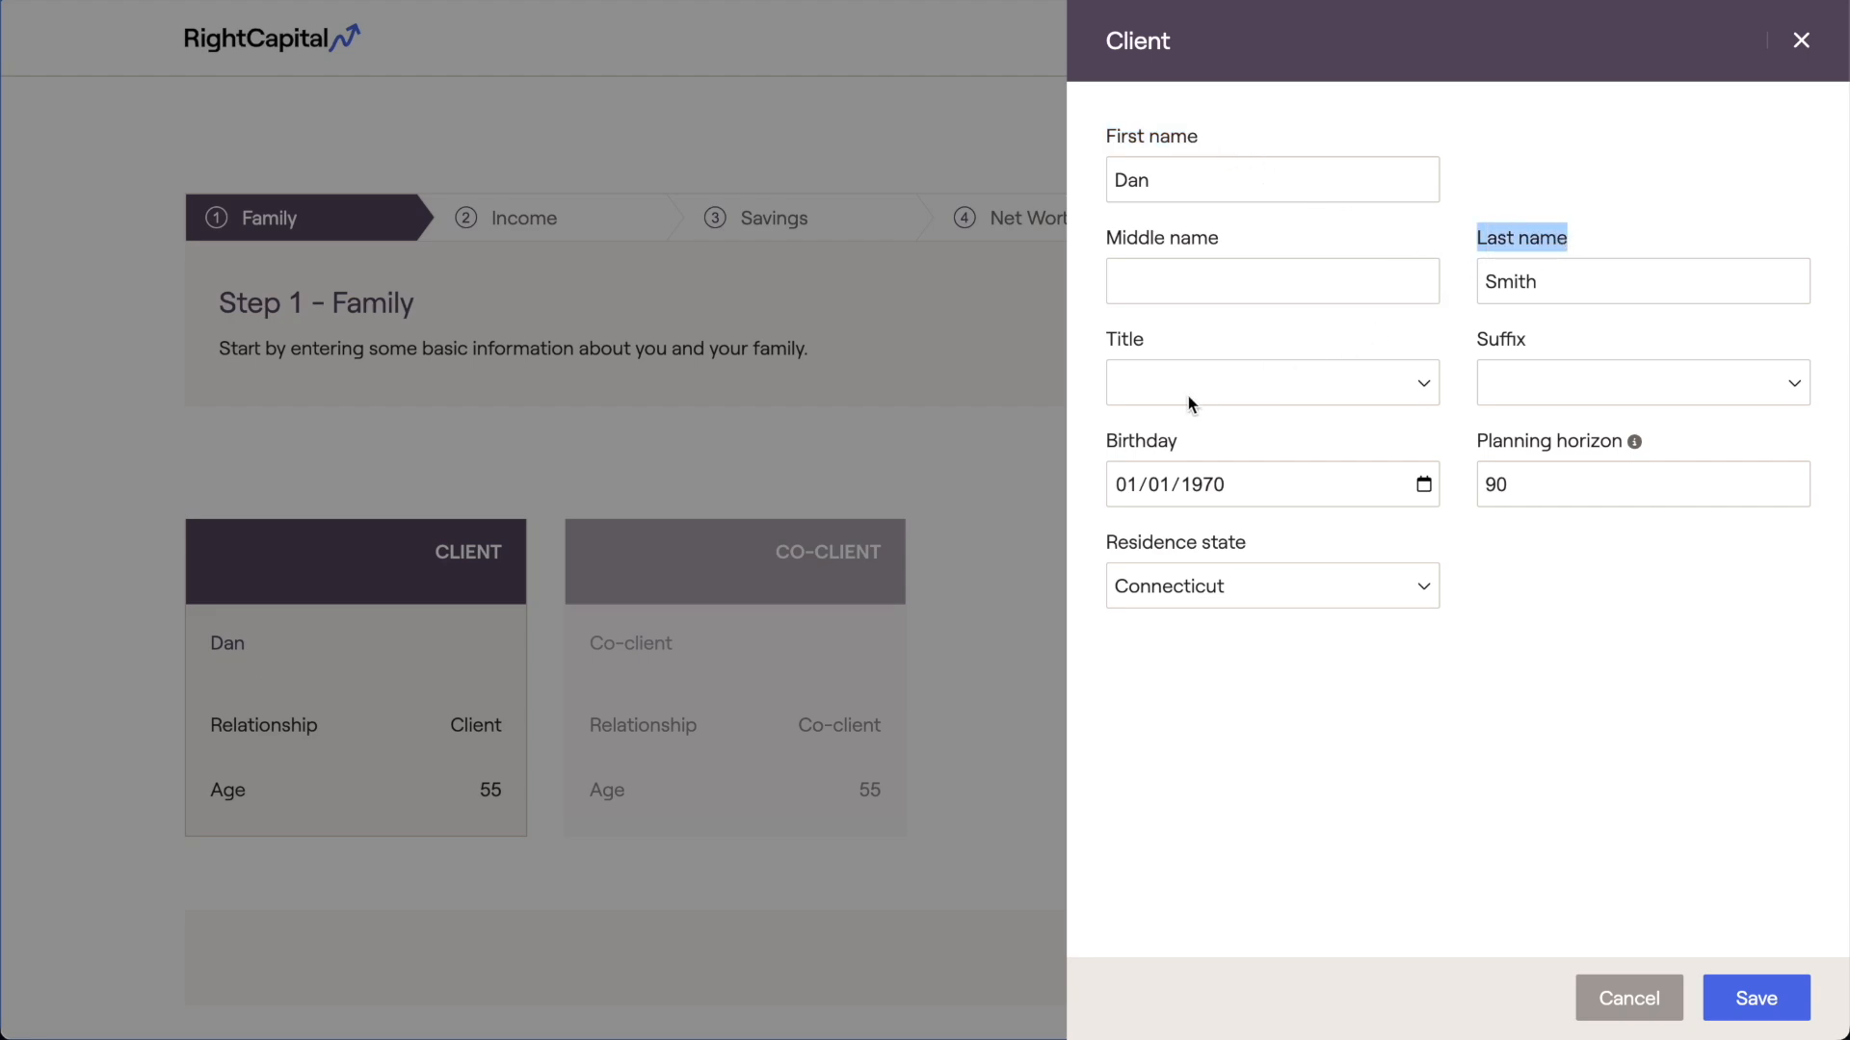
pyautogui.moveTo(1102, 439); pyautogui.dragTo(1181, 439)
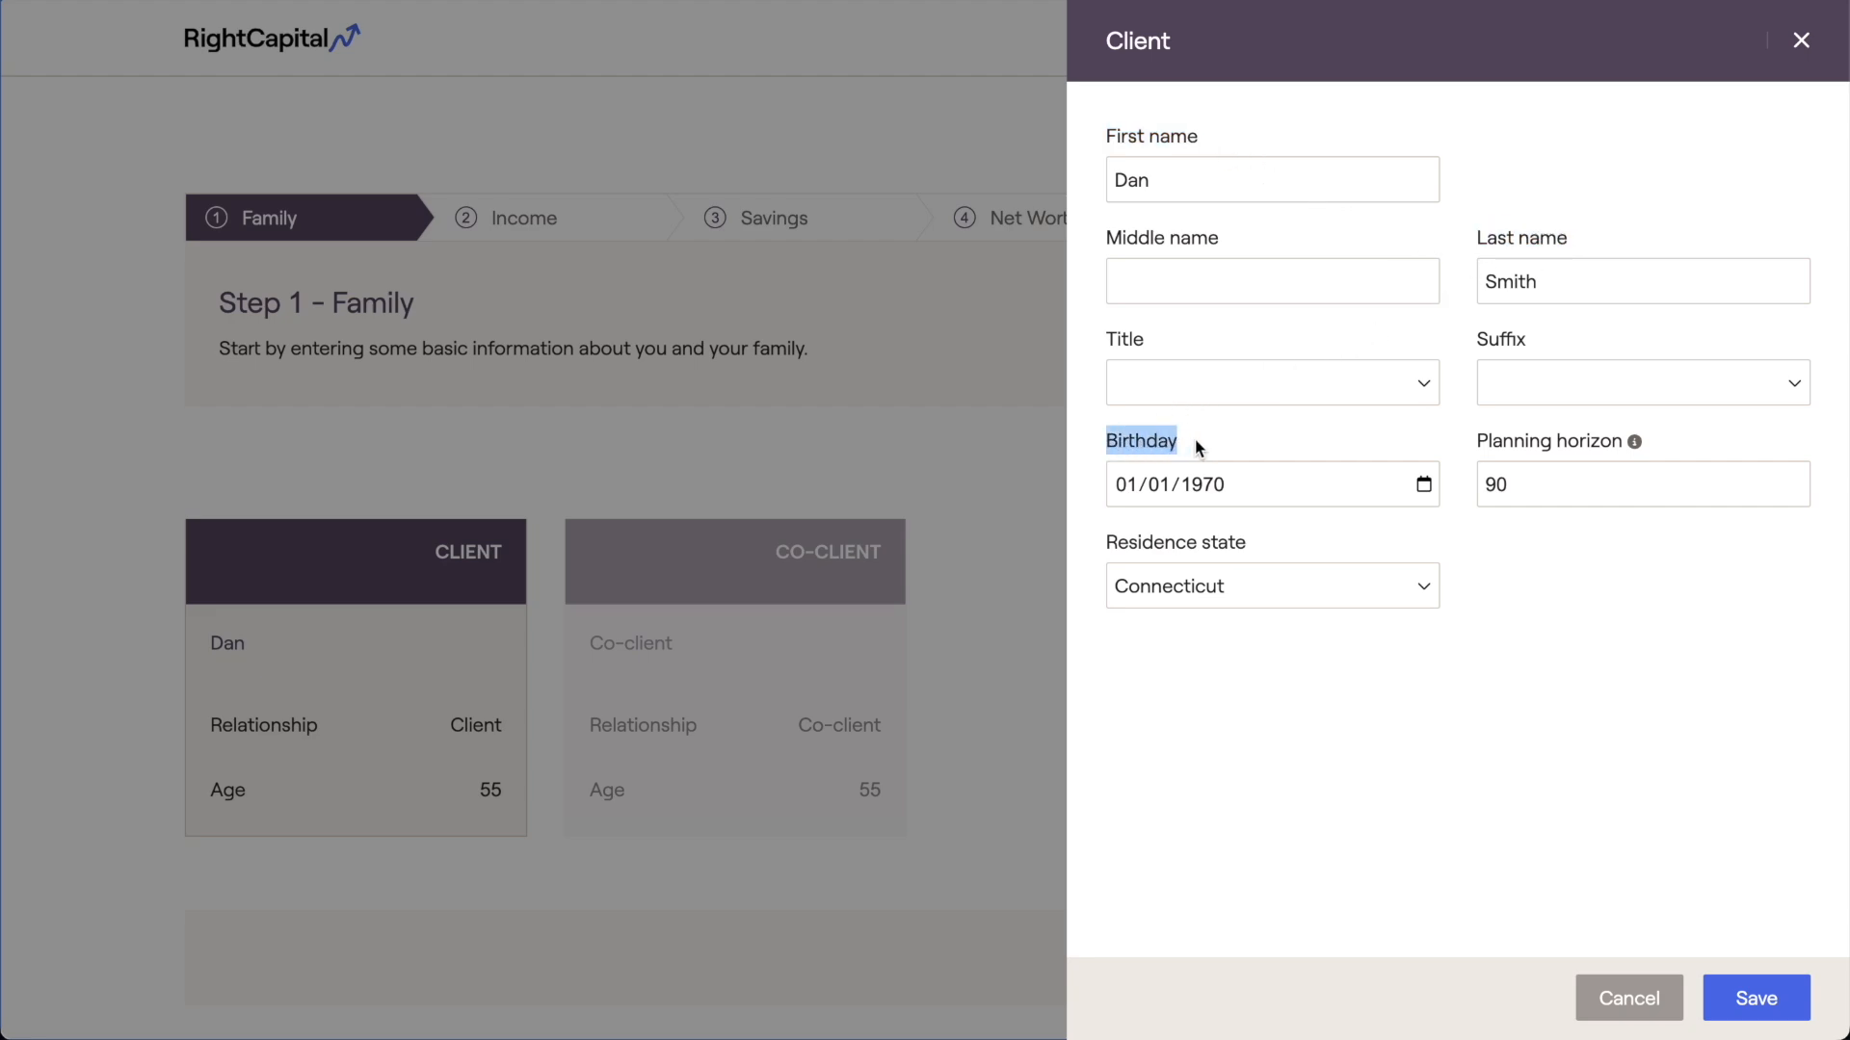
pyautogui.click(1203, 486)
pyautogui.write('1969')
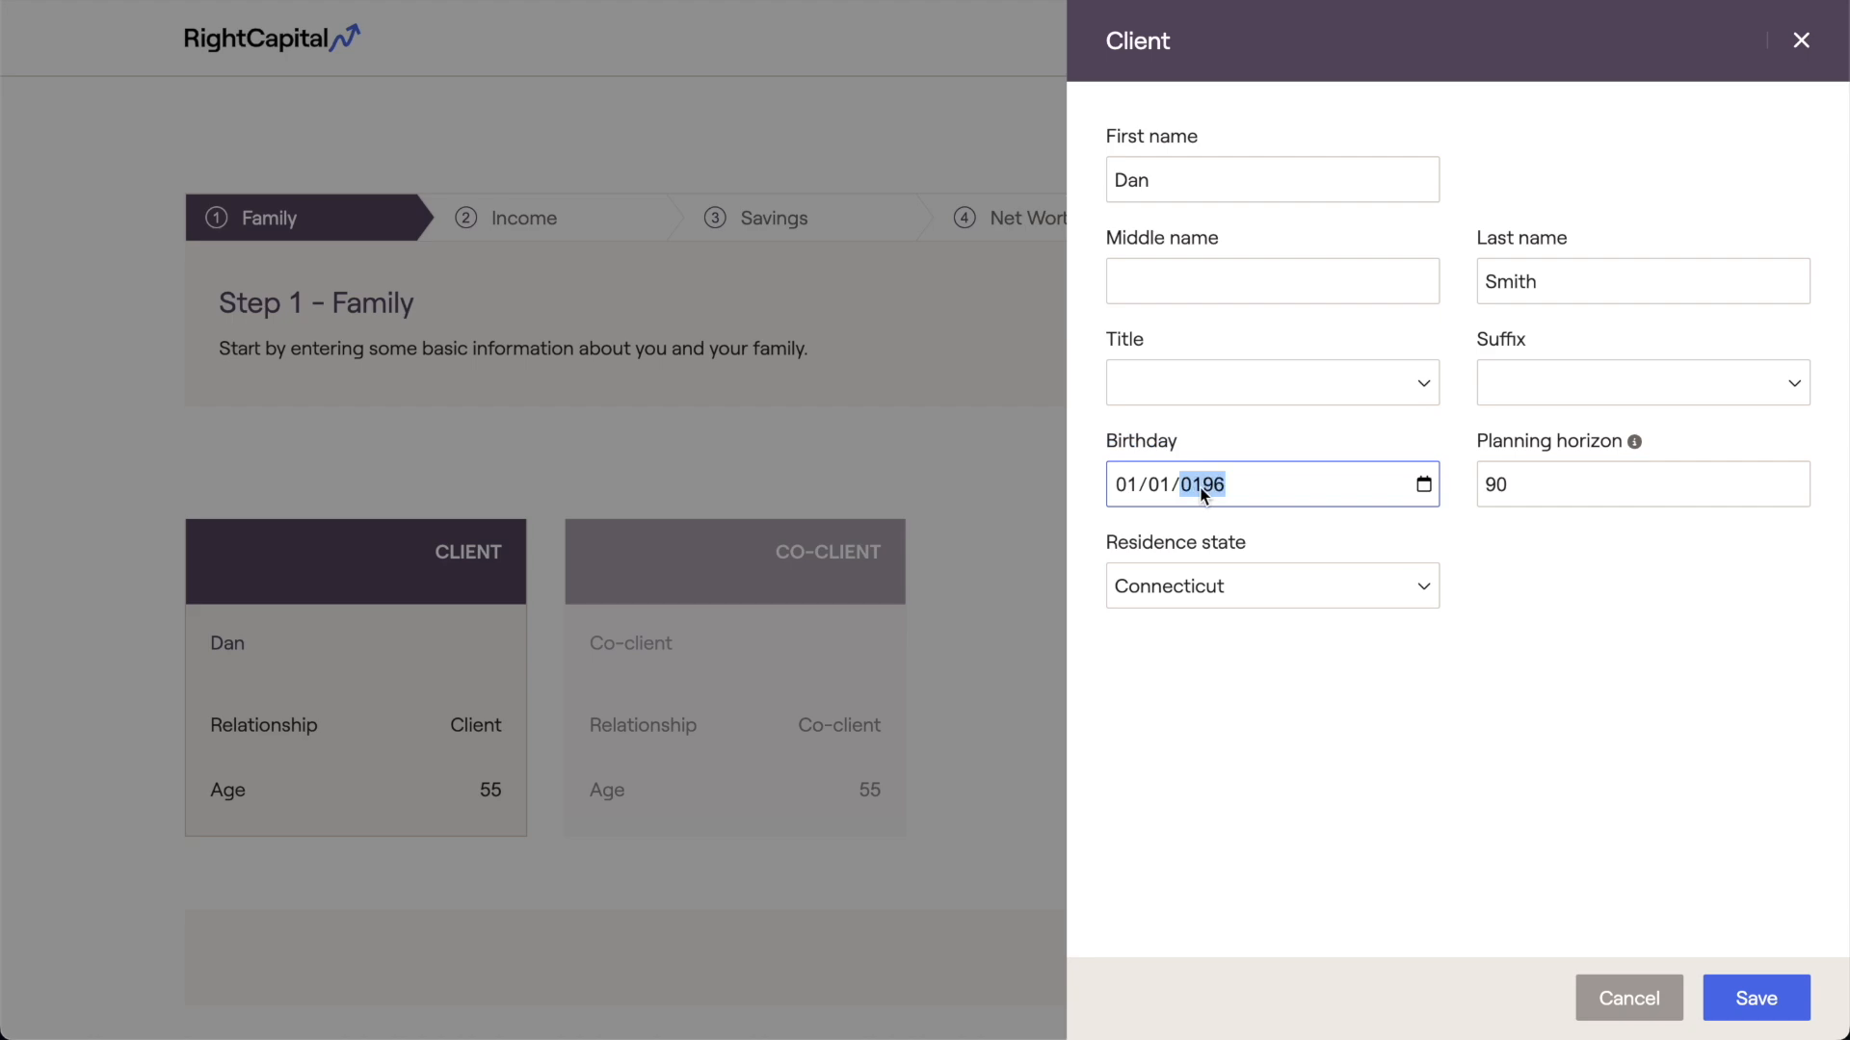
pyautogui.click(1157, 484)
pyautogui.write('15')
pyautogui.click(1256, 578)
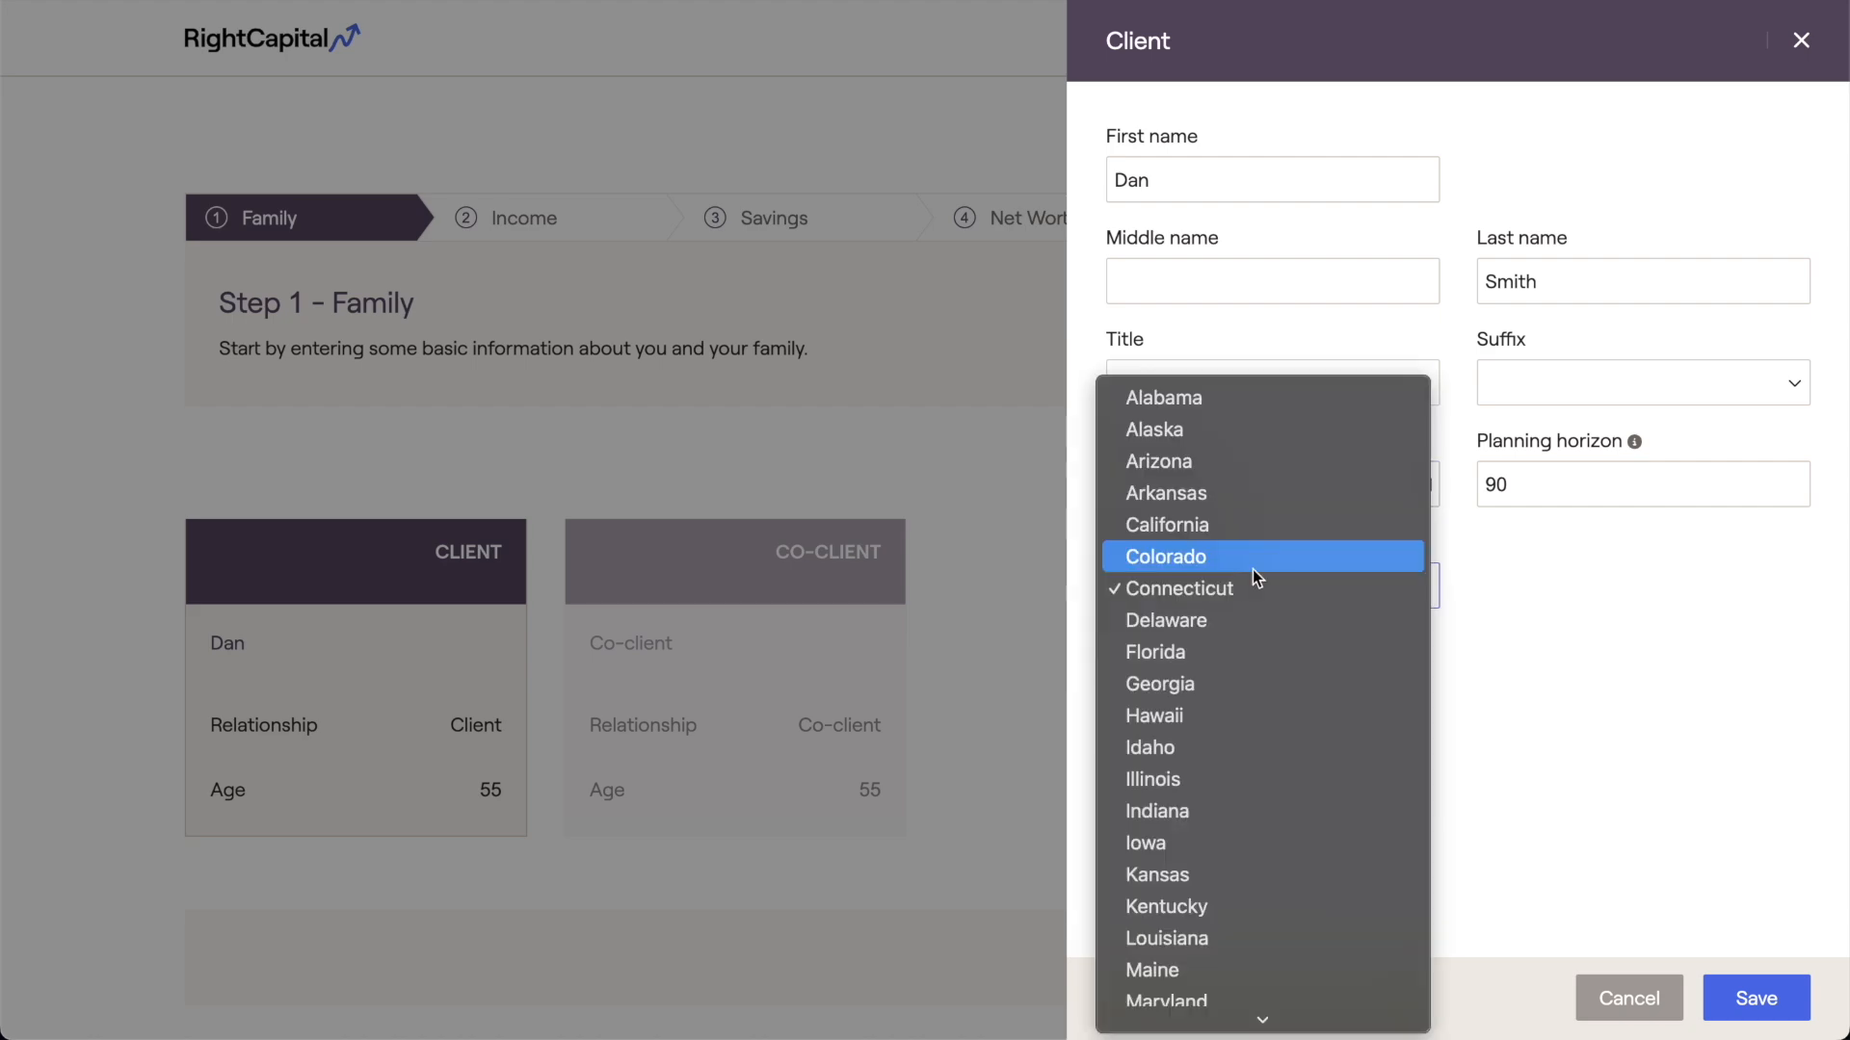
pyautogui.click(1272, 653)
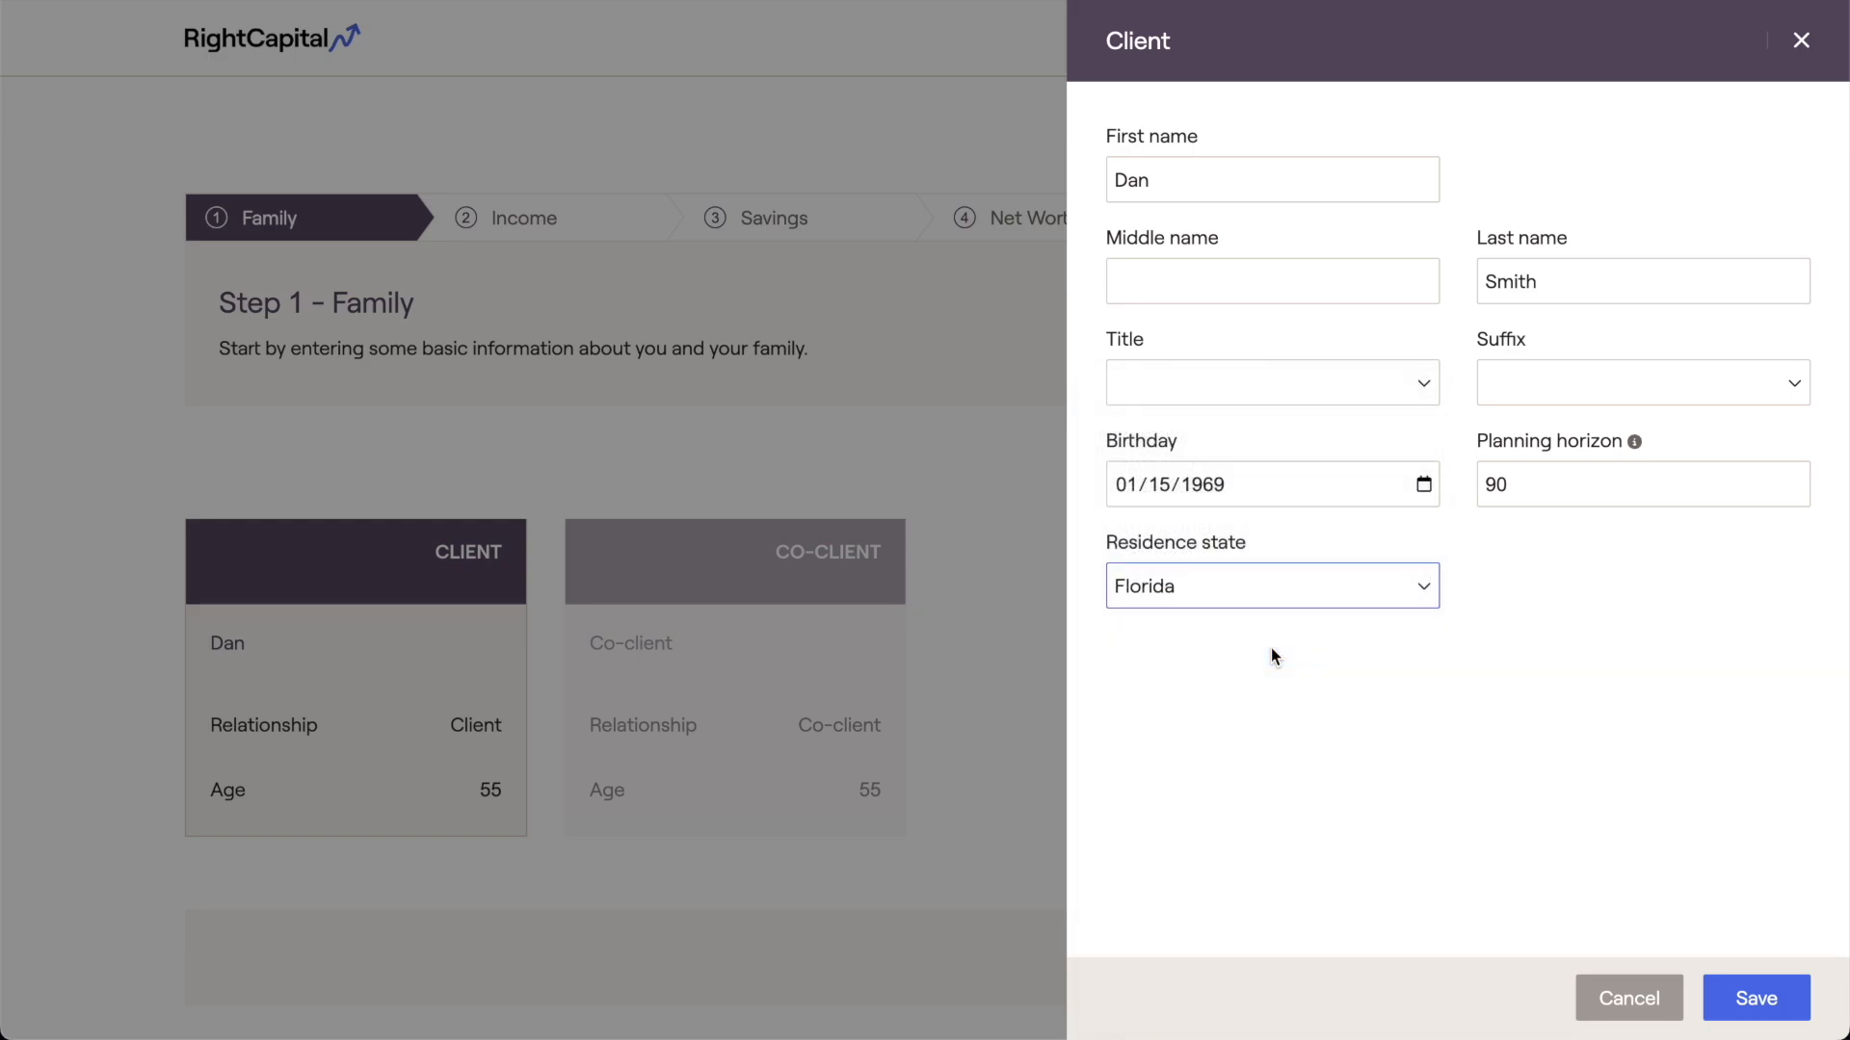
pyautogui.click(1731, 994)
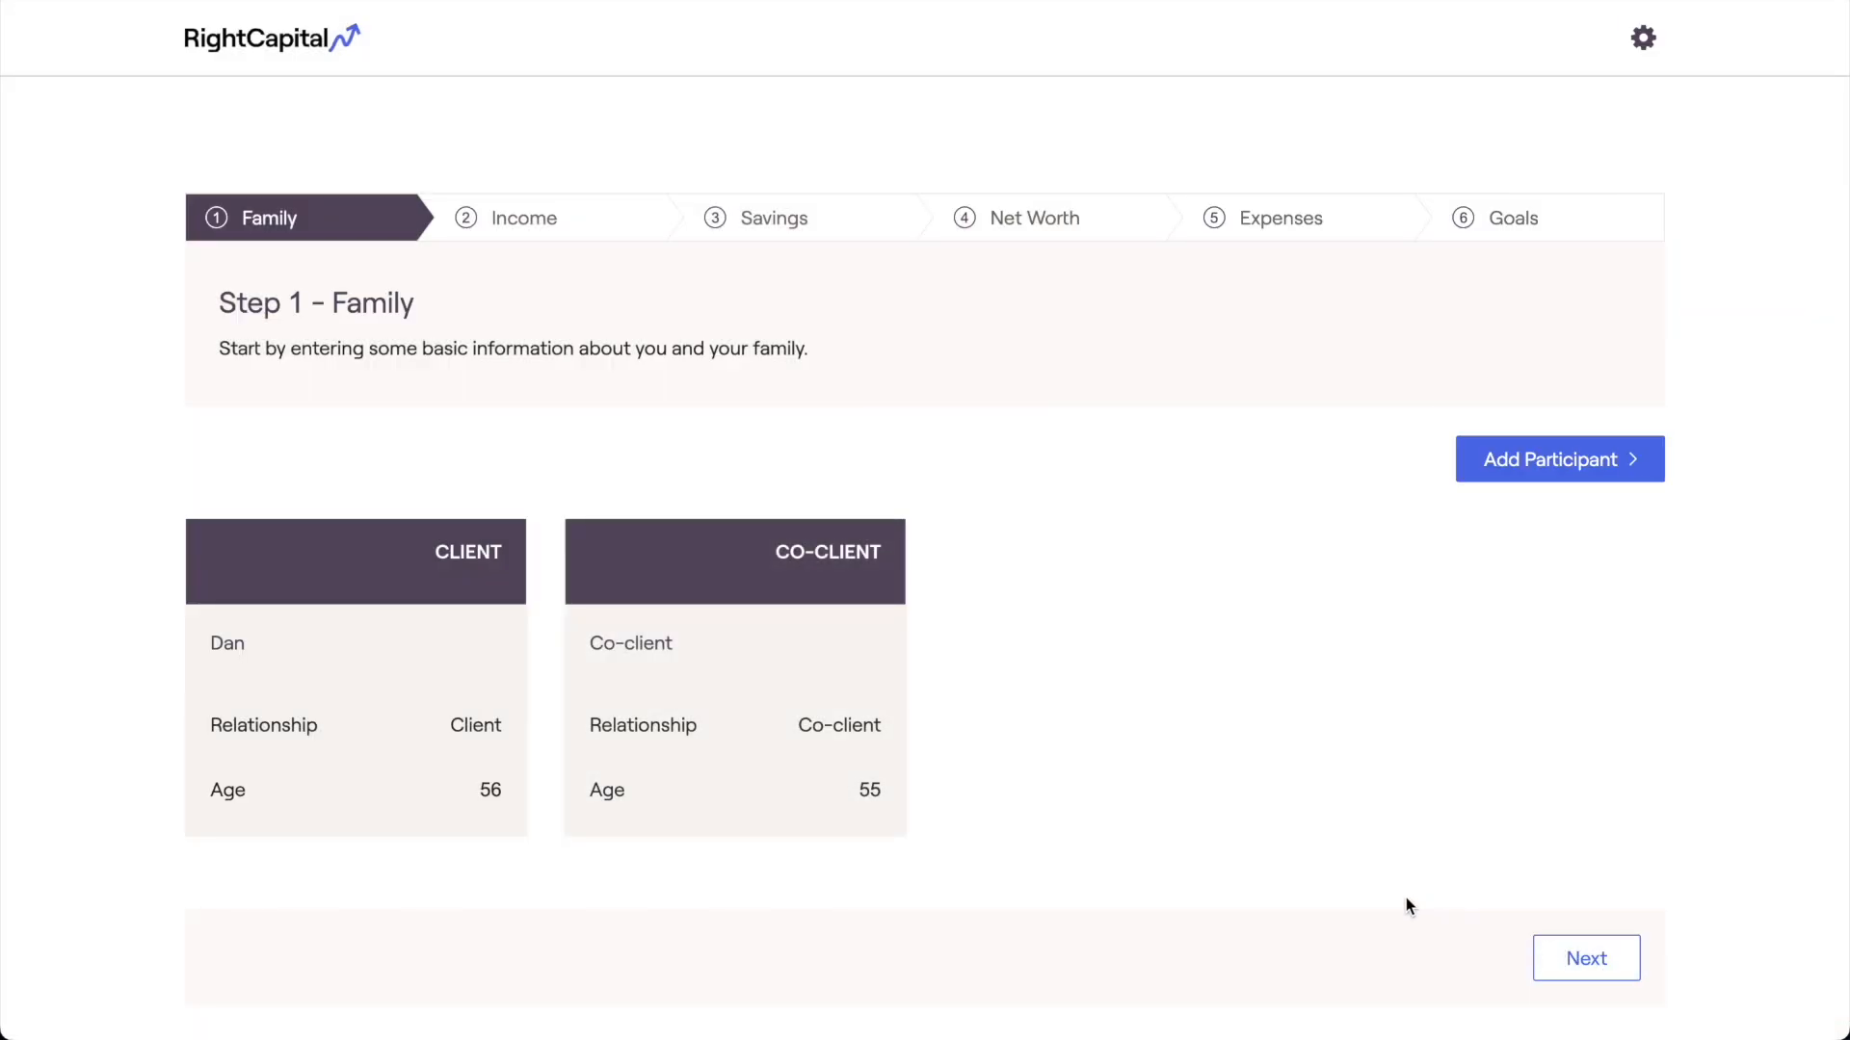
# - Enter the co-client's first name and date of birth, and save the co-client's details
pyautogui.click(876, 721)
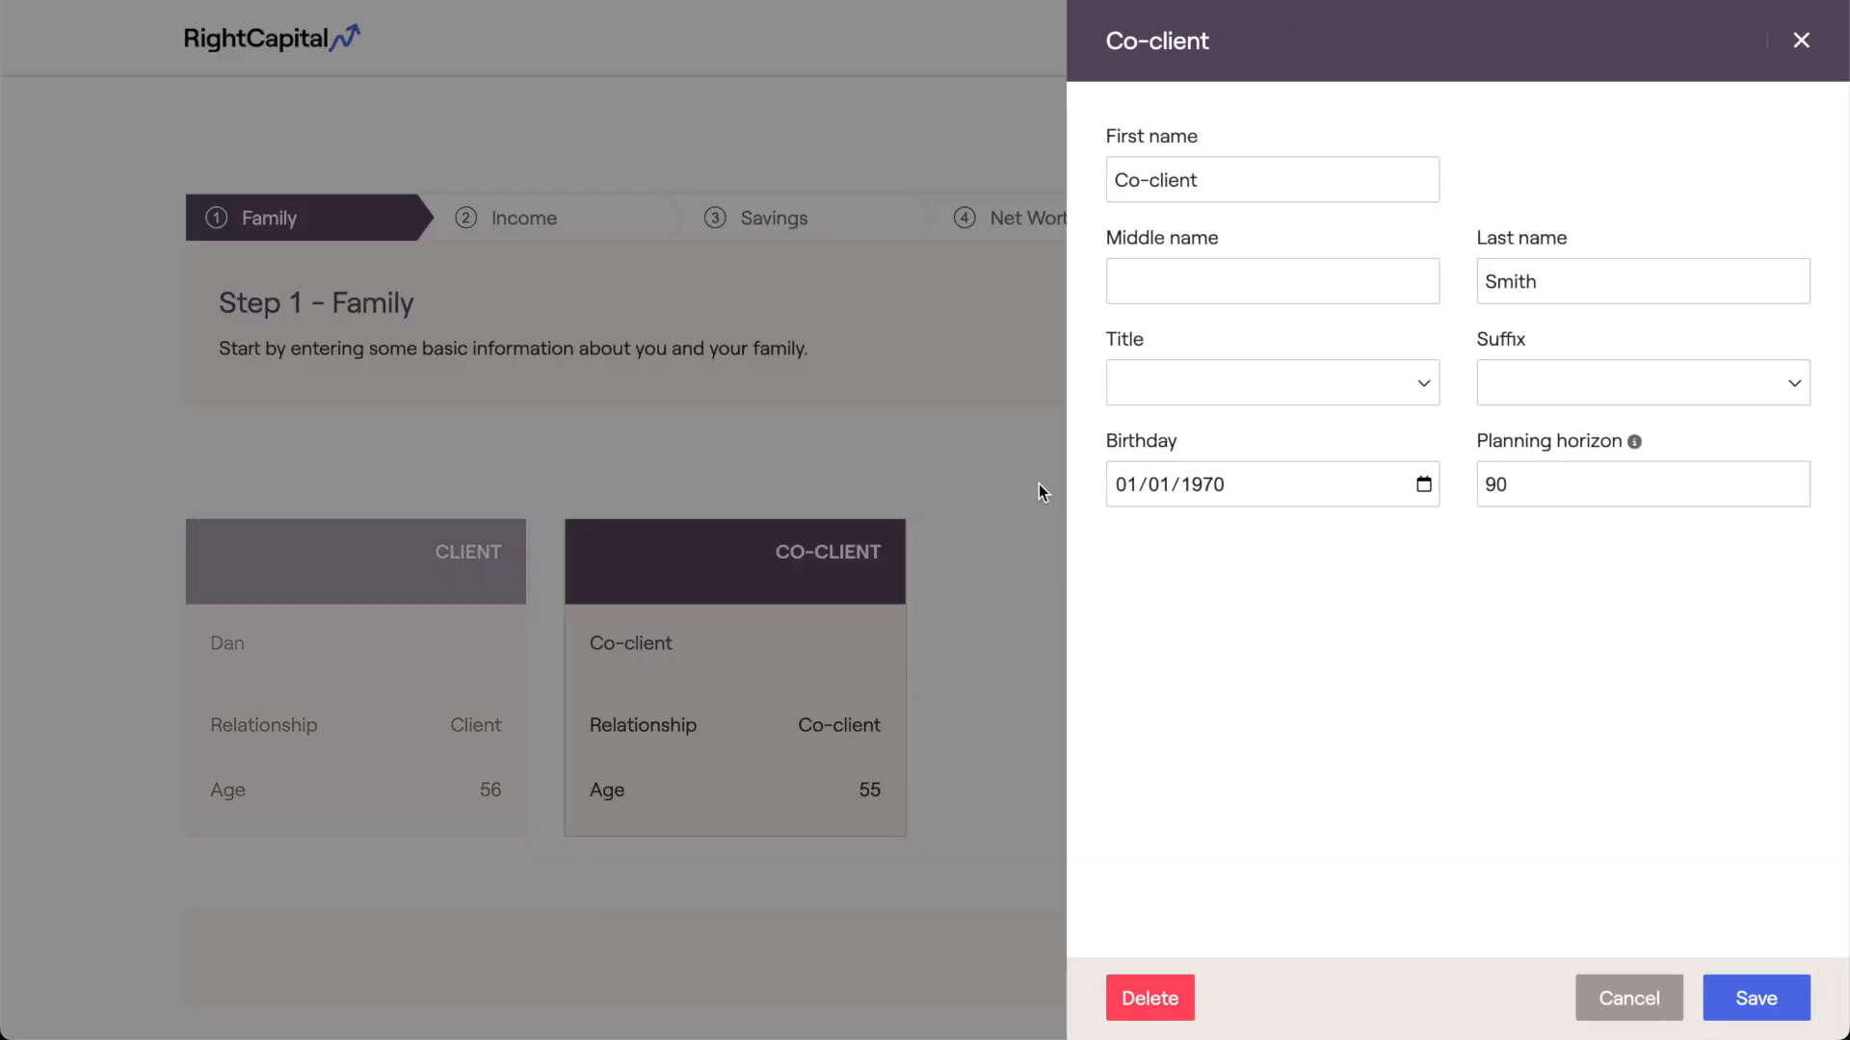
pyautogui.click(1238, 180)
pyautogui.hotkey('ctrl', 'a')
pyautogui.write('Liz')
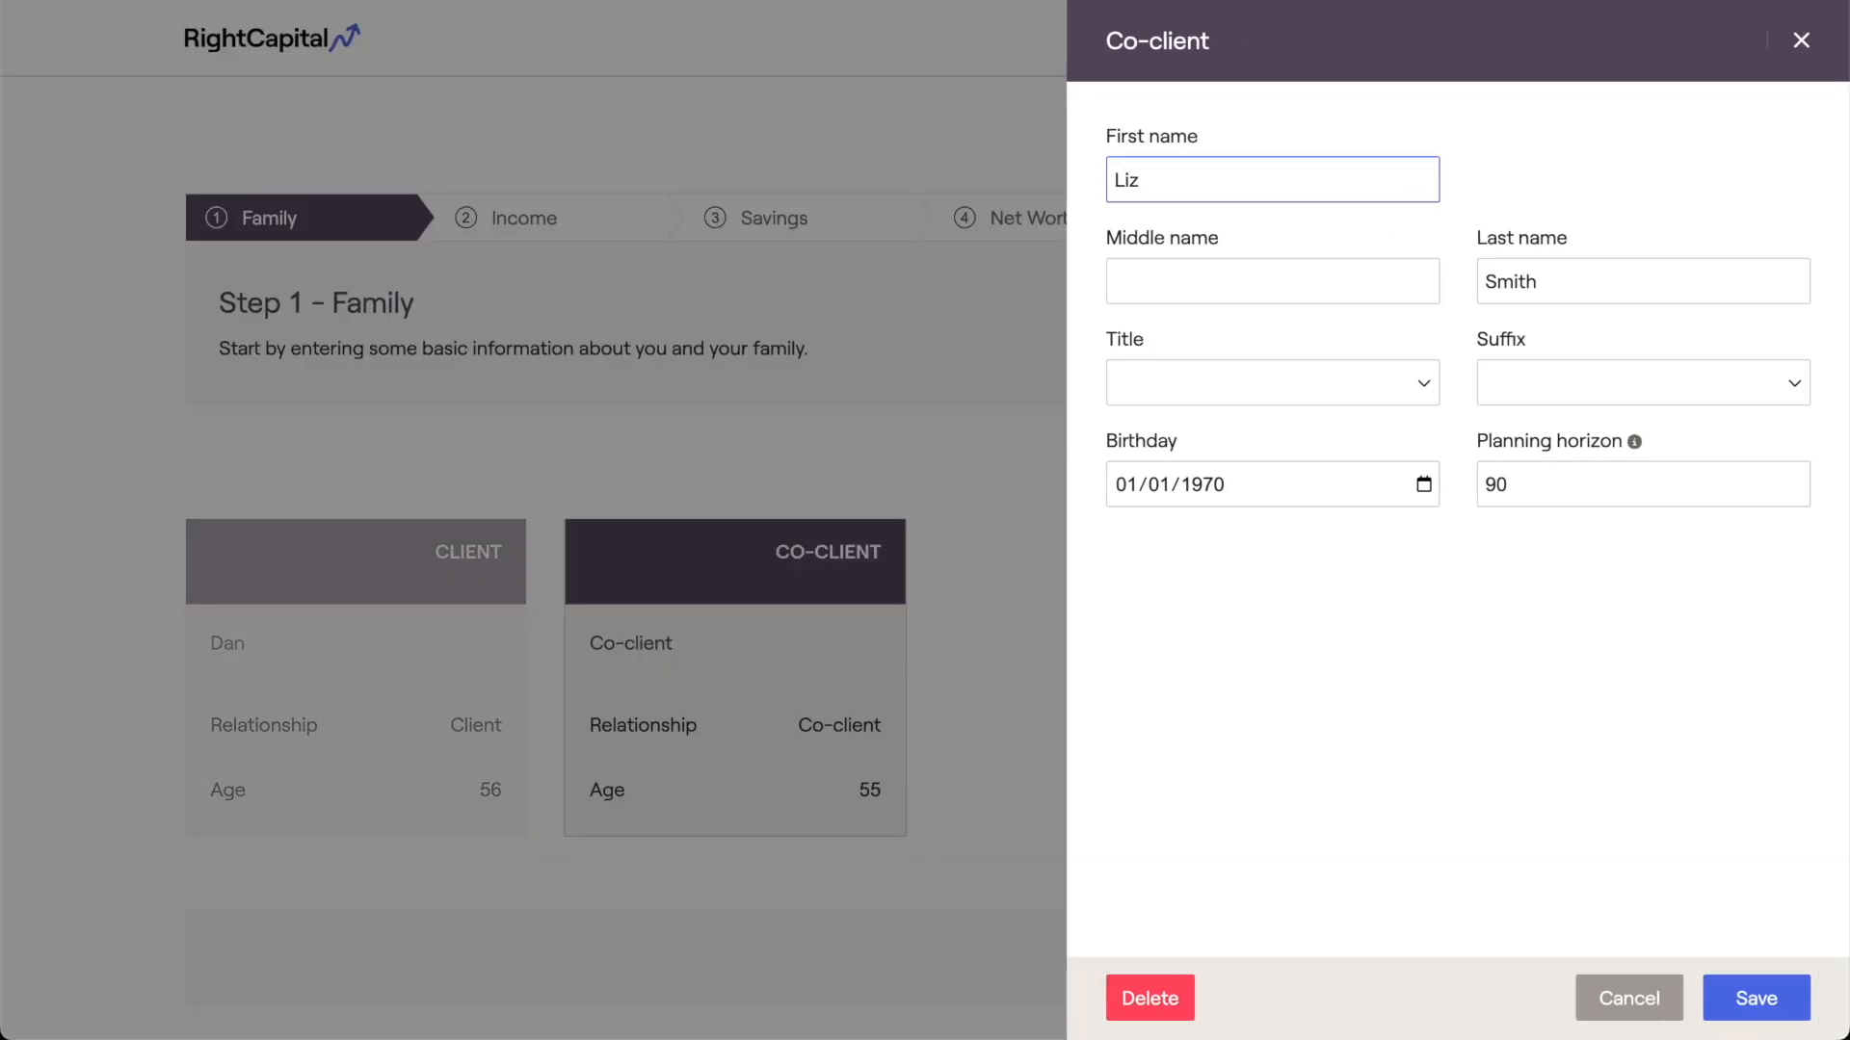
pyautogui.click(1120, 484)
pyautogui.write('08/19/')
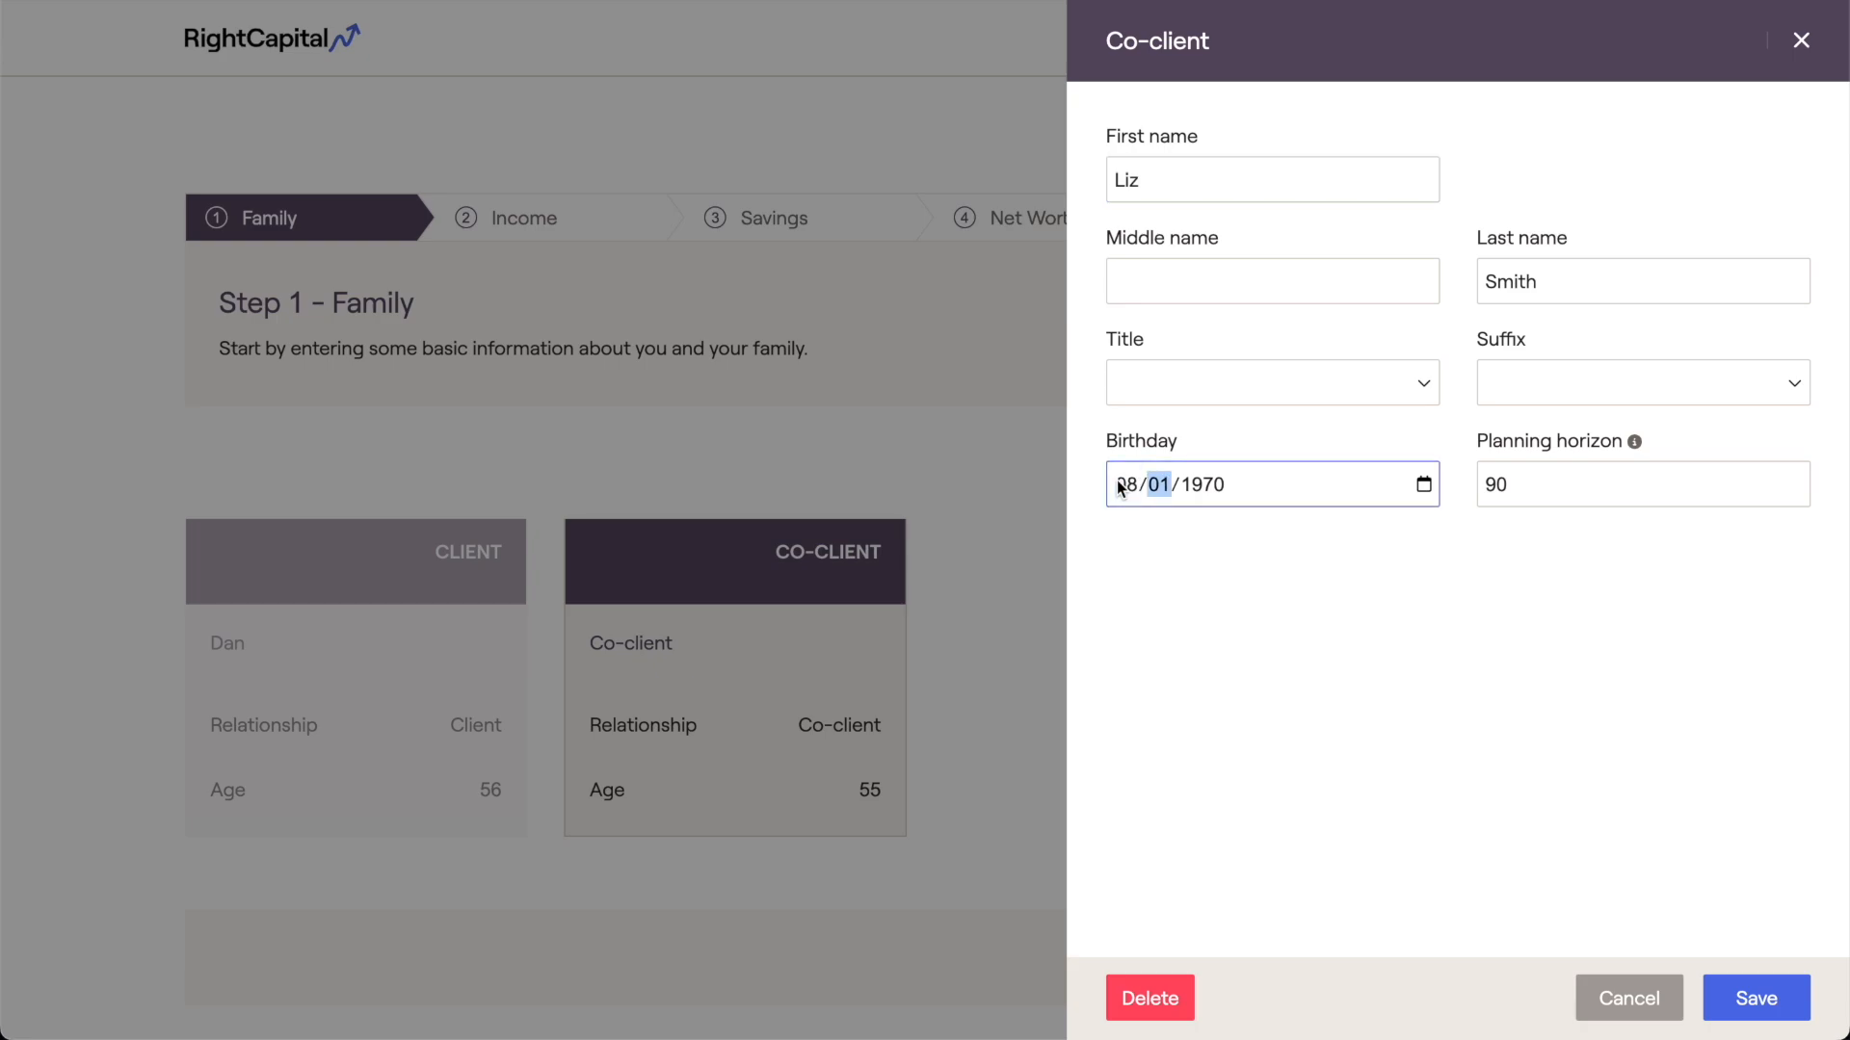
pyautogui.write('1968')
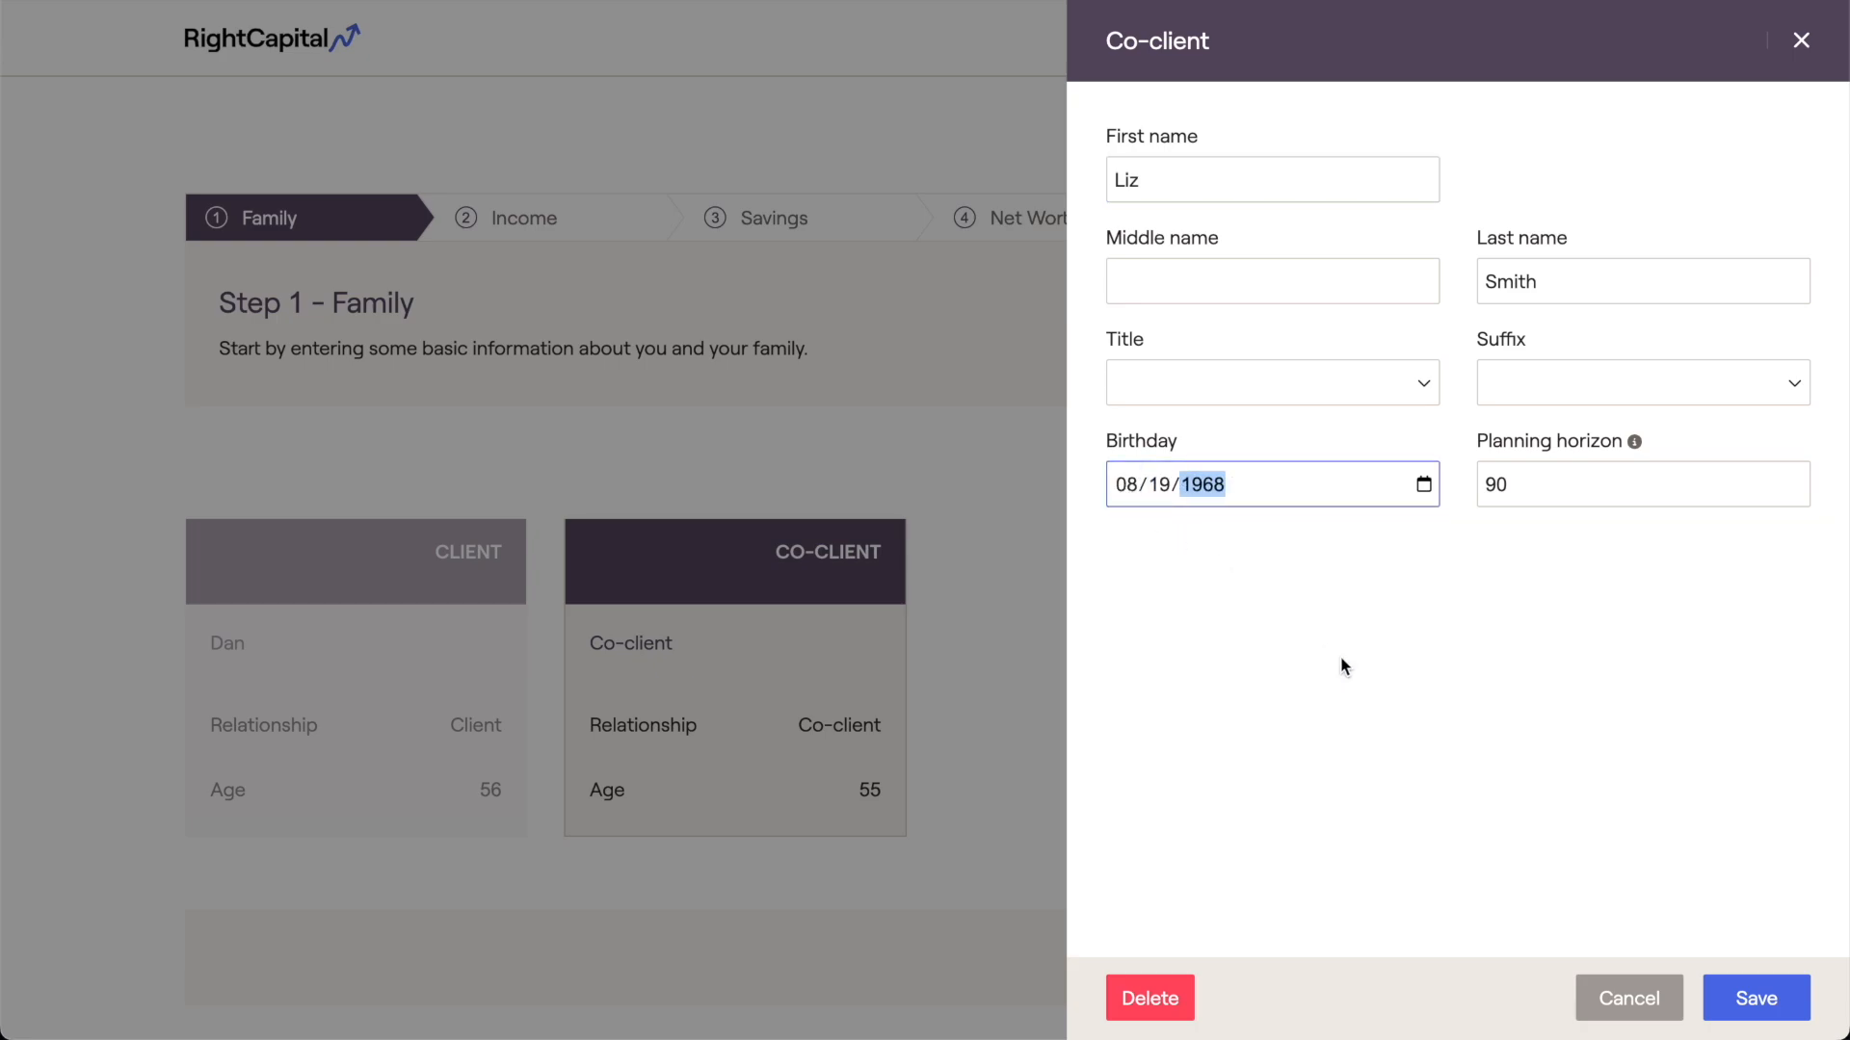
pyautogui.click(1724, 993)
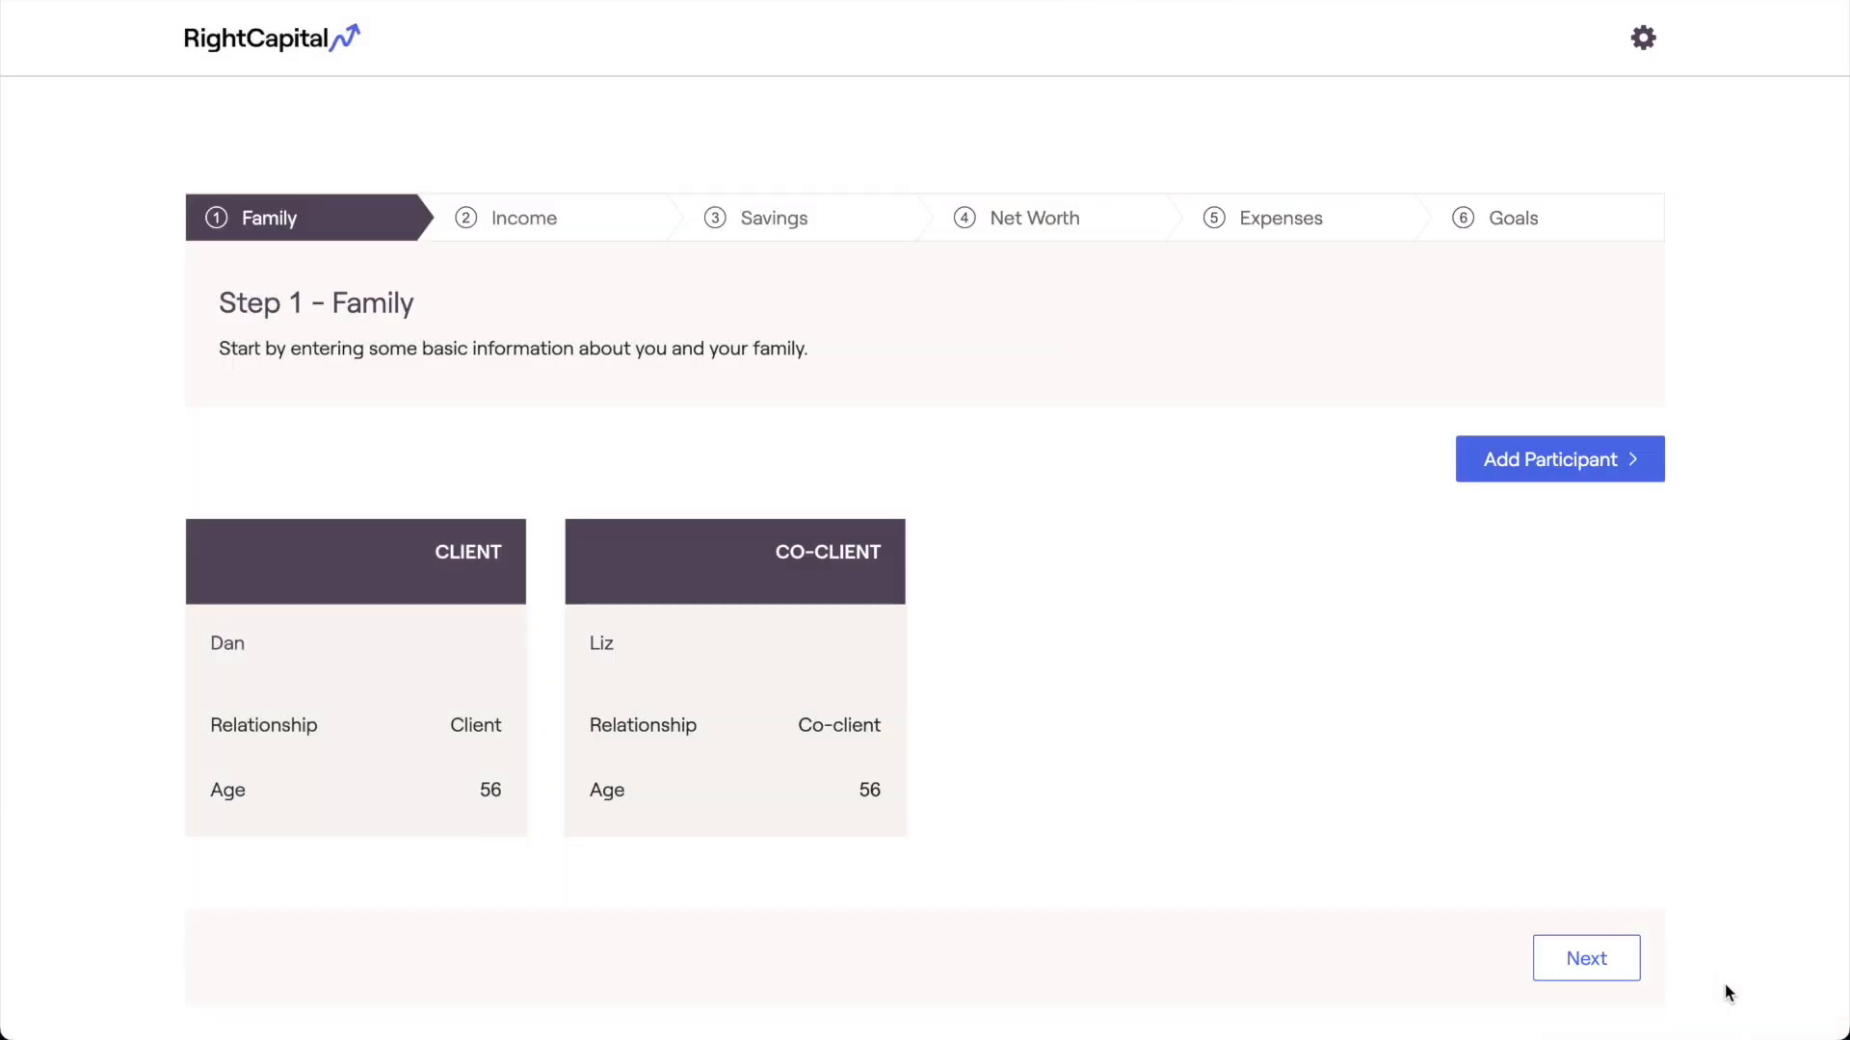
# - Add a child participant with the child's first name and date of birth, and save it
pyautogui.click(1532, 468)
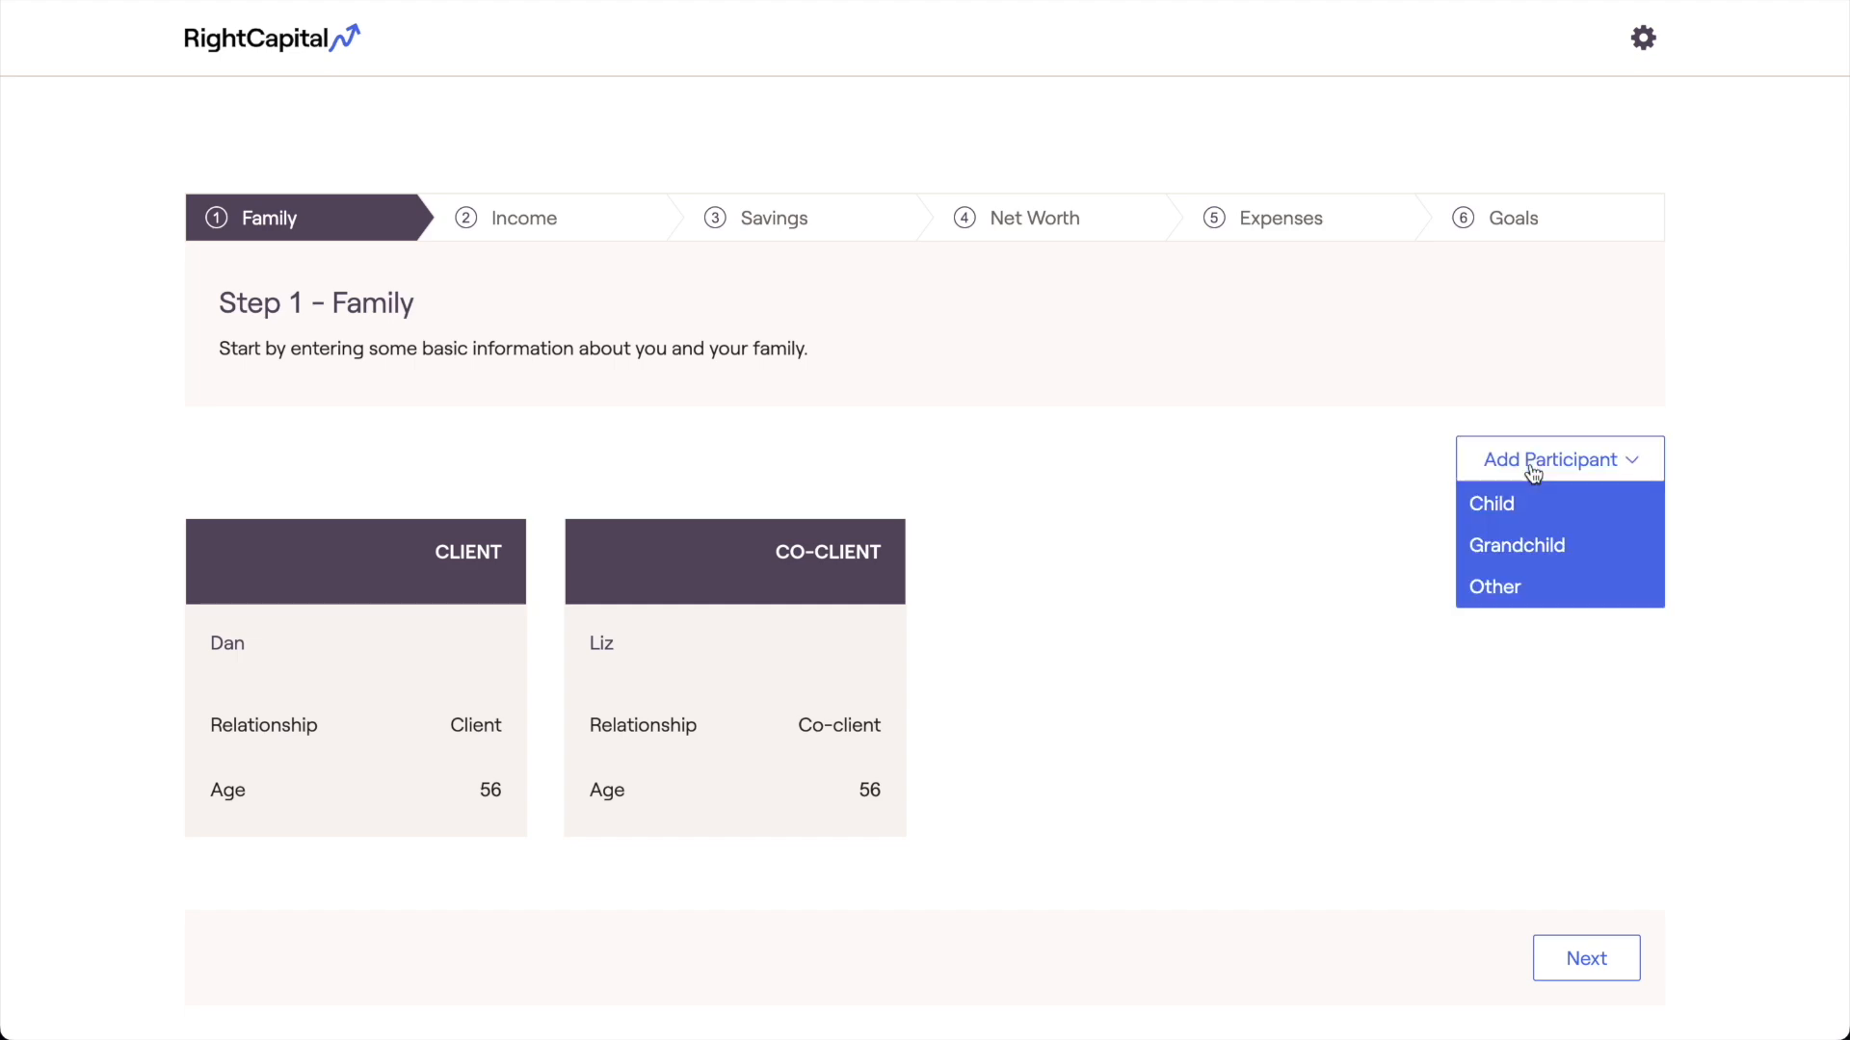
pyautogui.click(1541, 502)
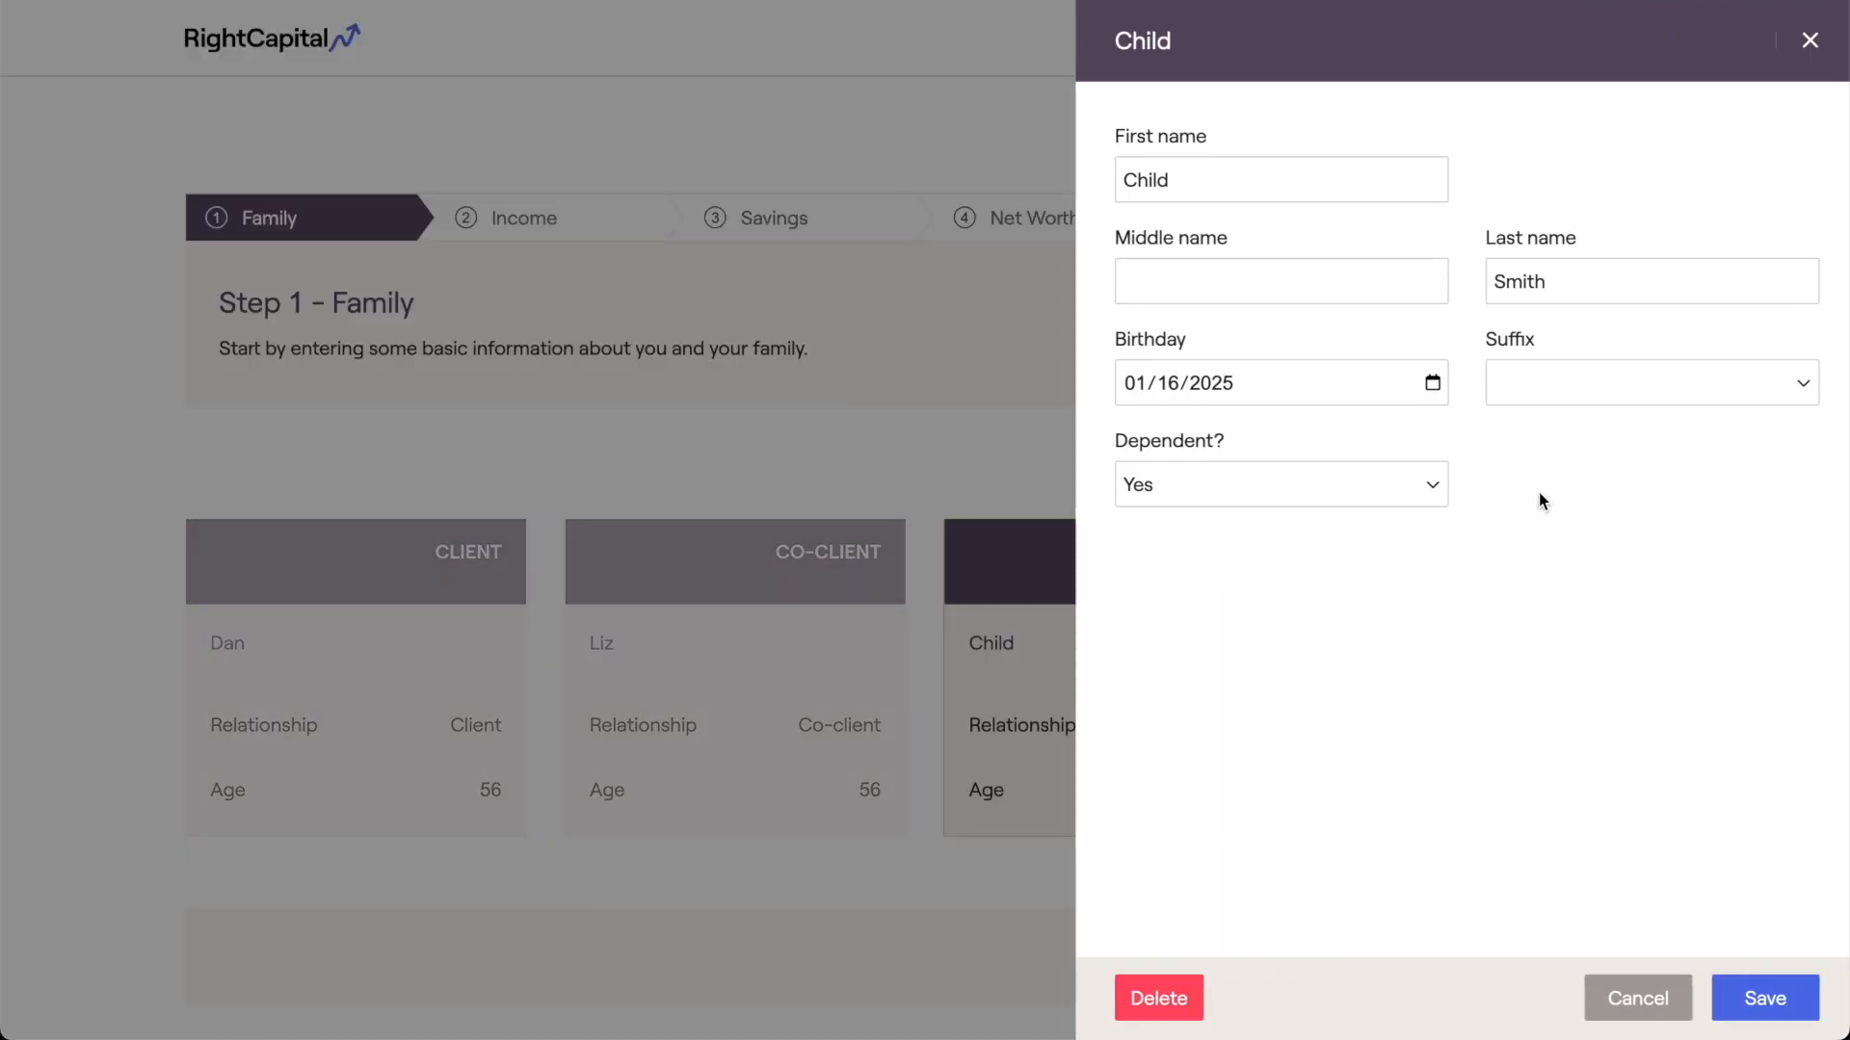
pyautogui.click(1292, 178)
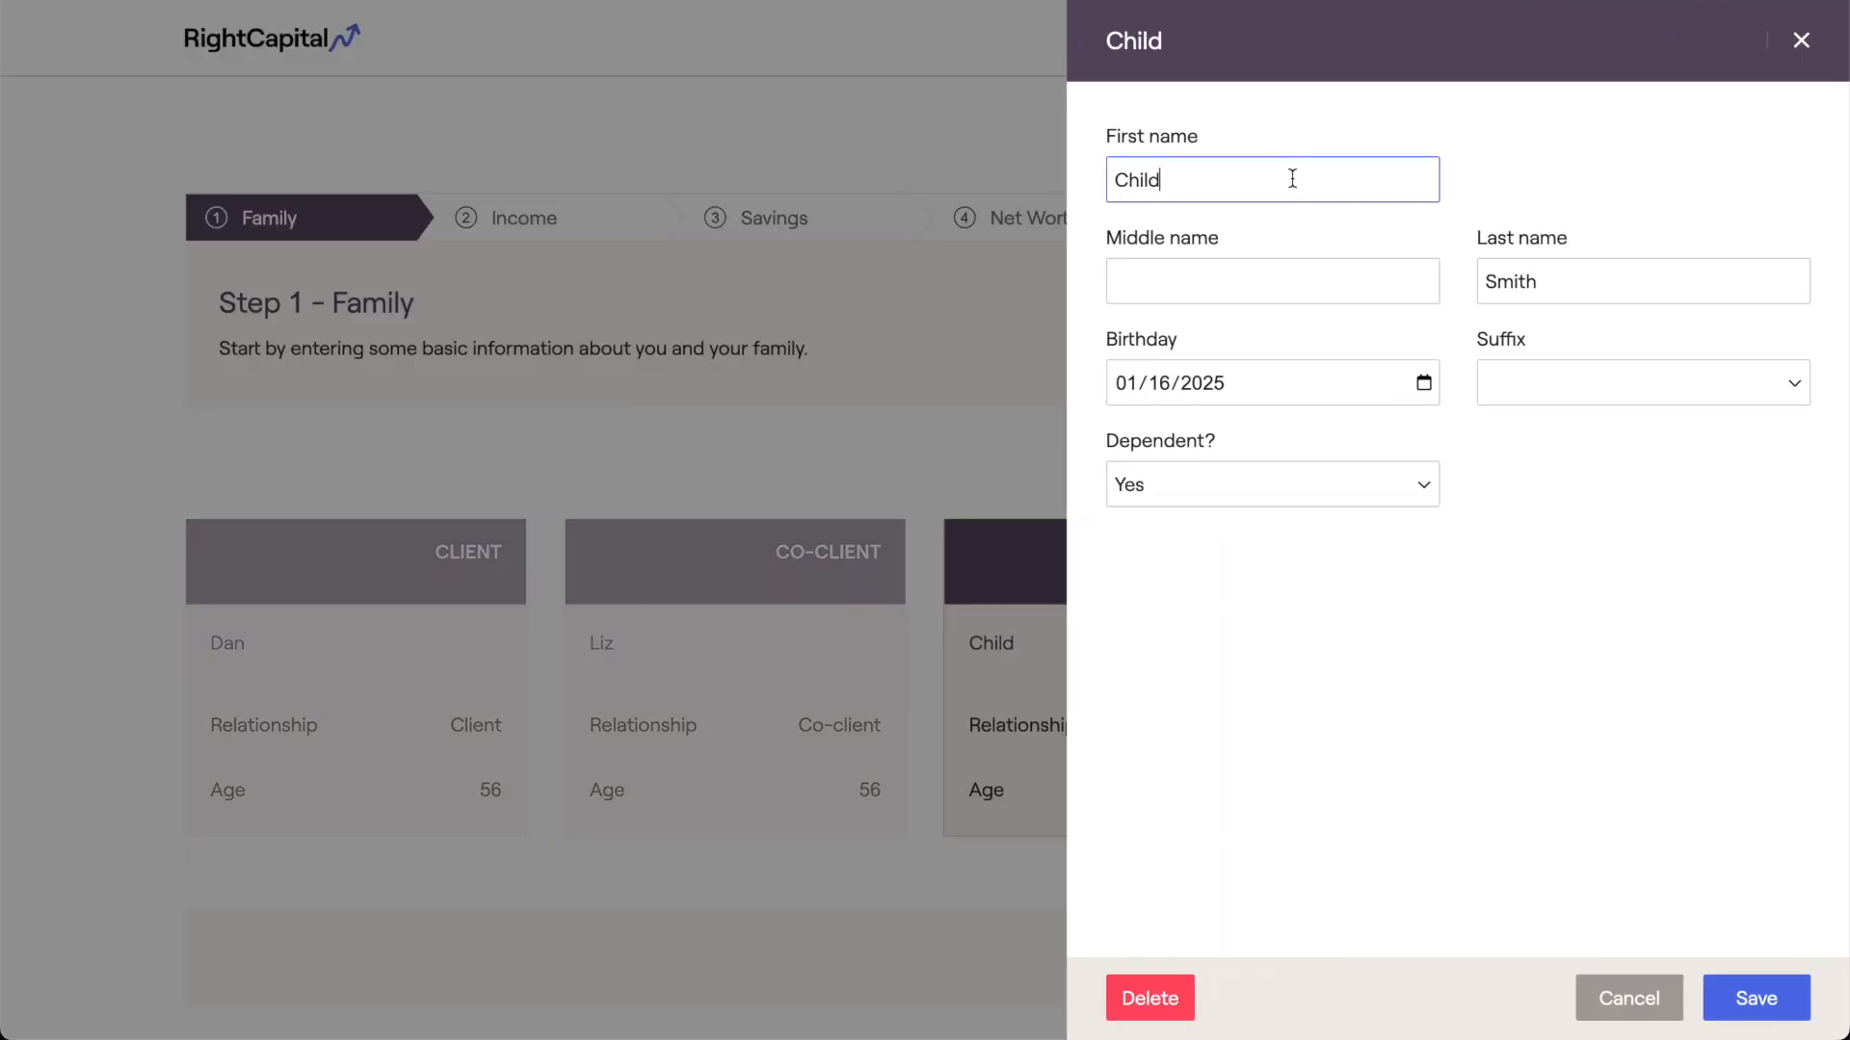
pyautogui.doubleClick(1232, 178)
pyautogui.write('John')
pyautogui.click(1128, 374)
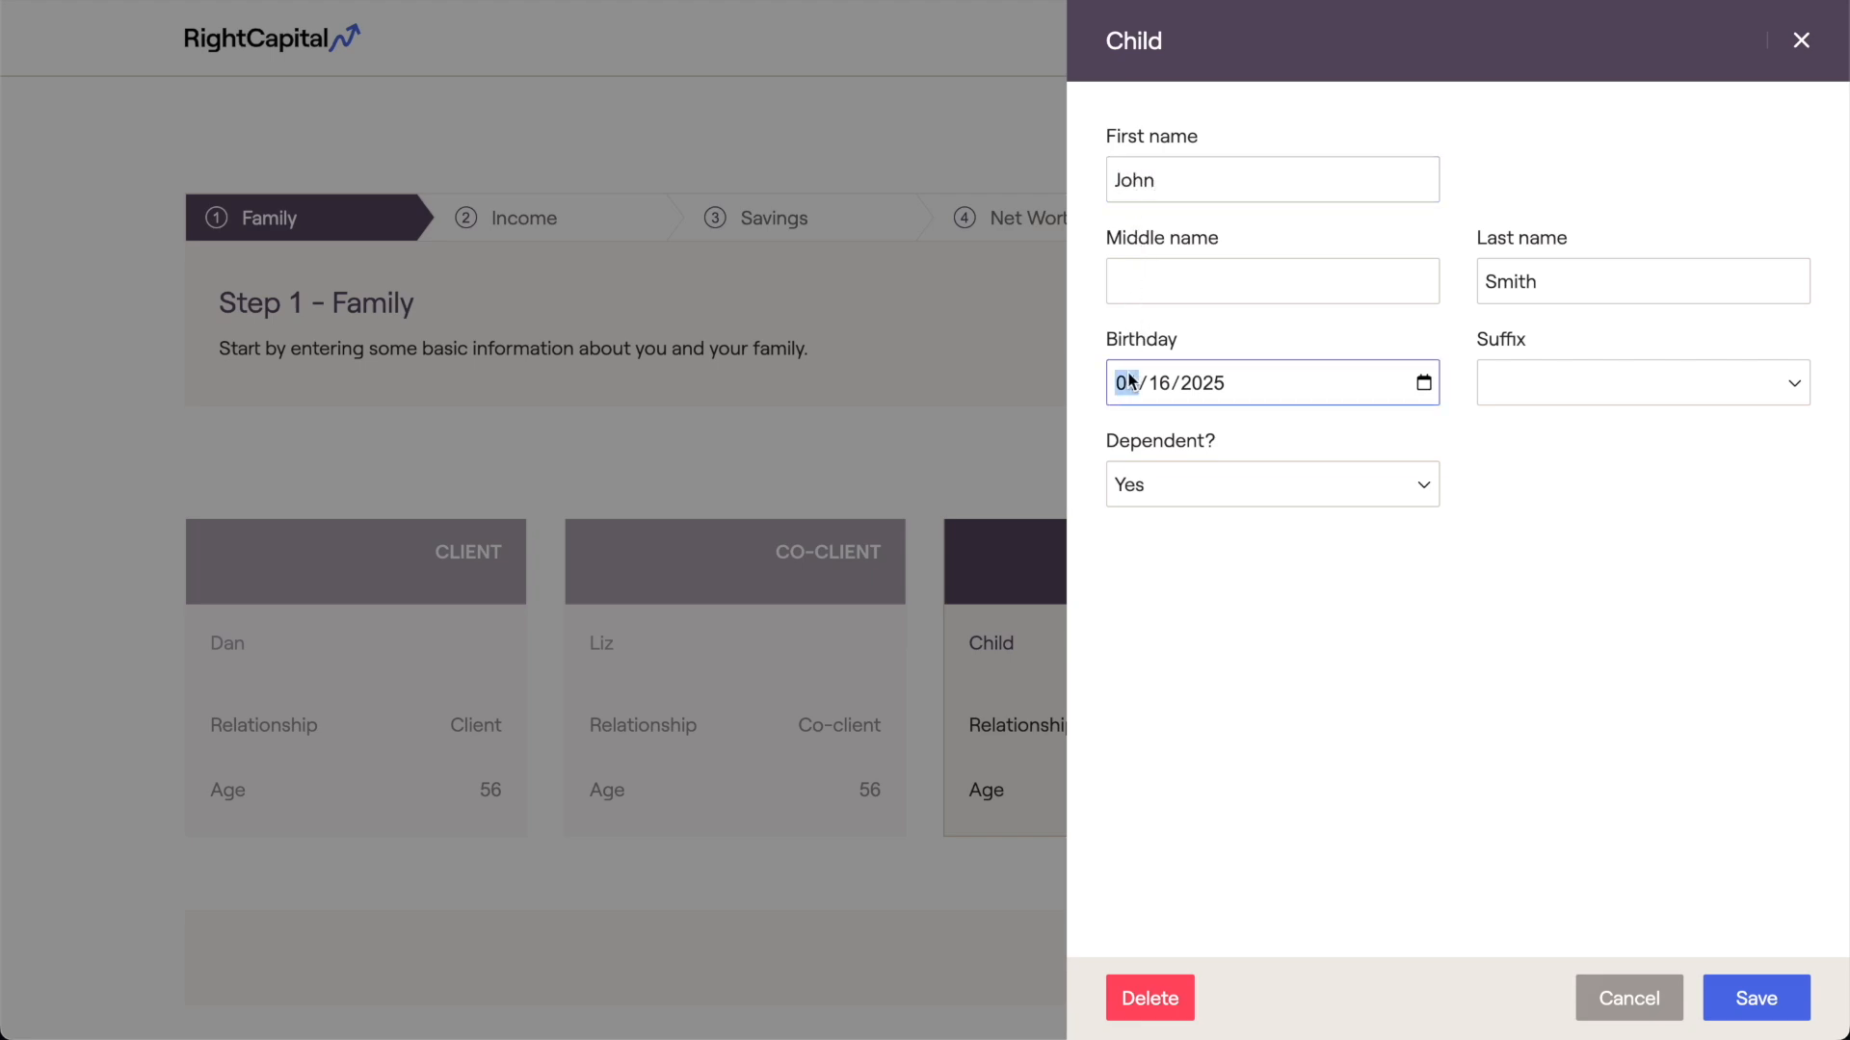
pyautogui.write('5')
pyautogui.click(1197, 383)
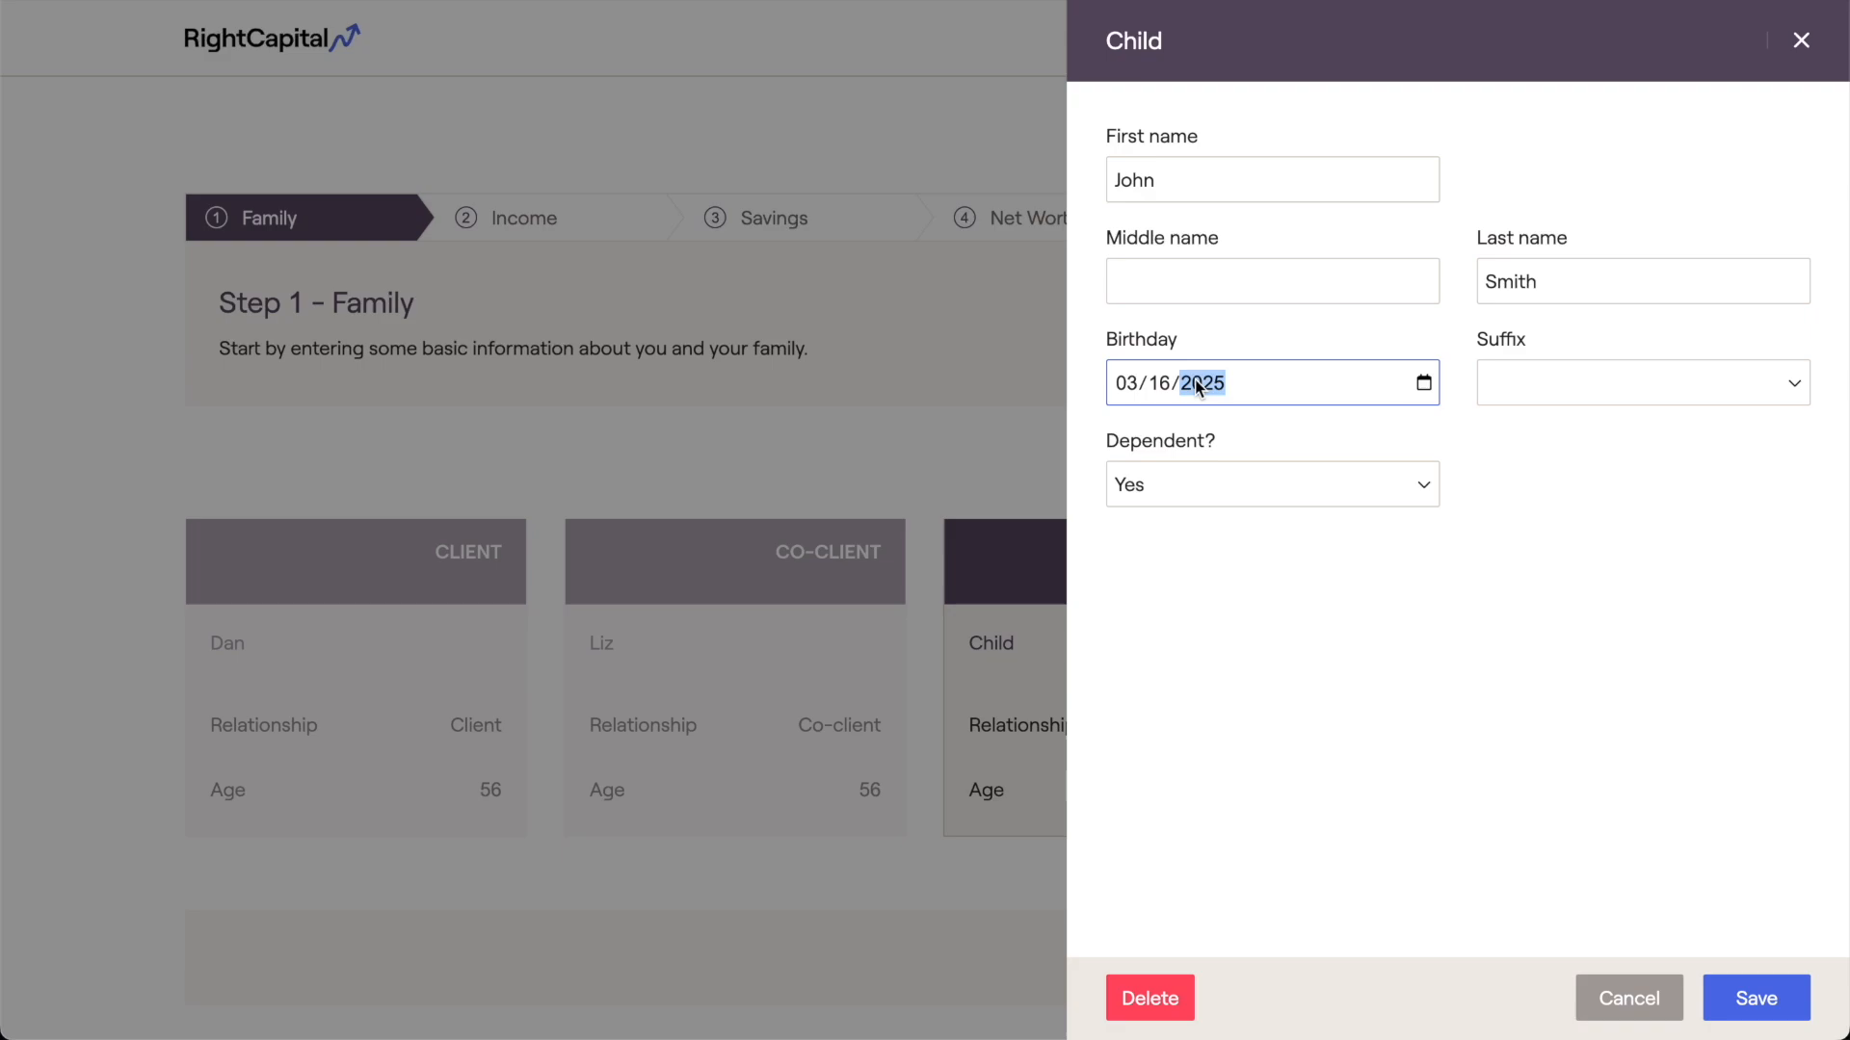
pyautogui.write('2010')
pyautogui.click(1735, 985)
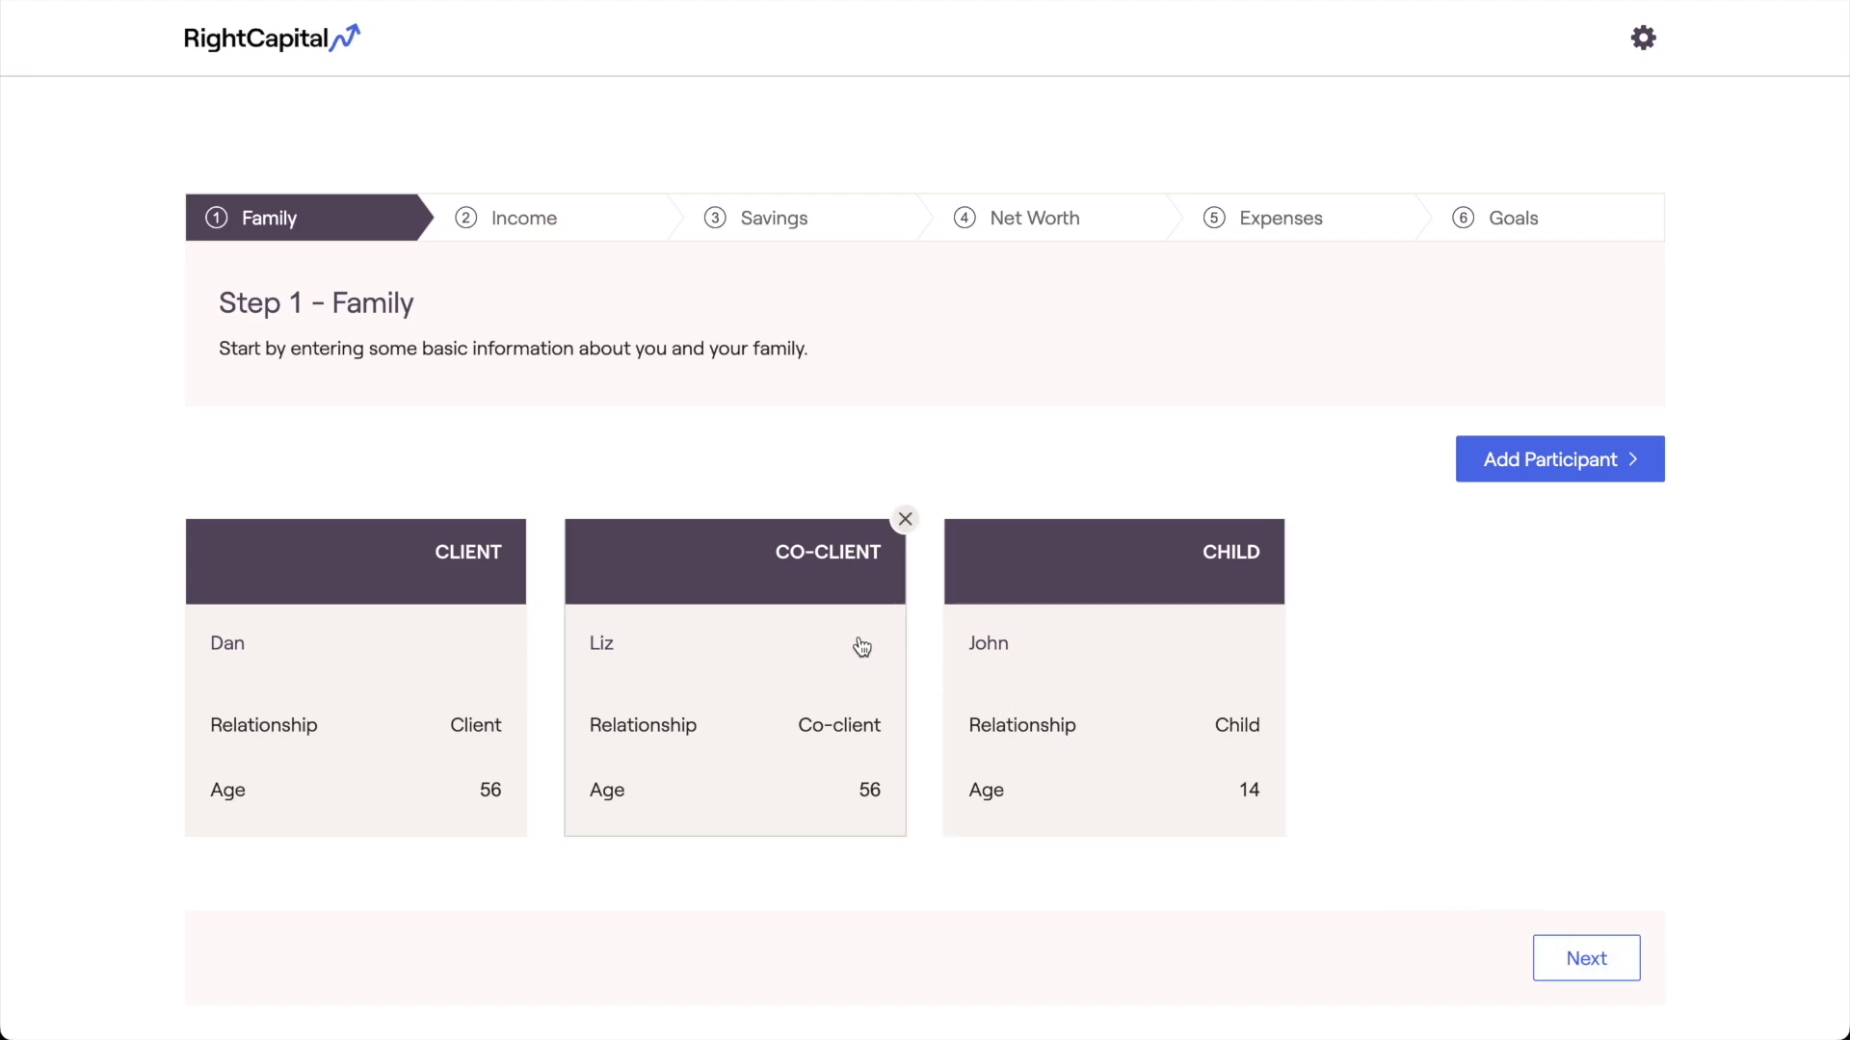
# - Start deleting the co-client from the family list and cancel the deletion
pyautogui.click(904, 520)
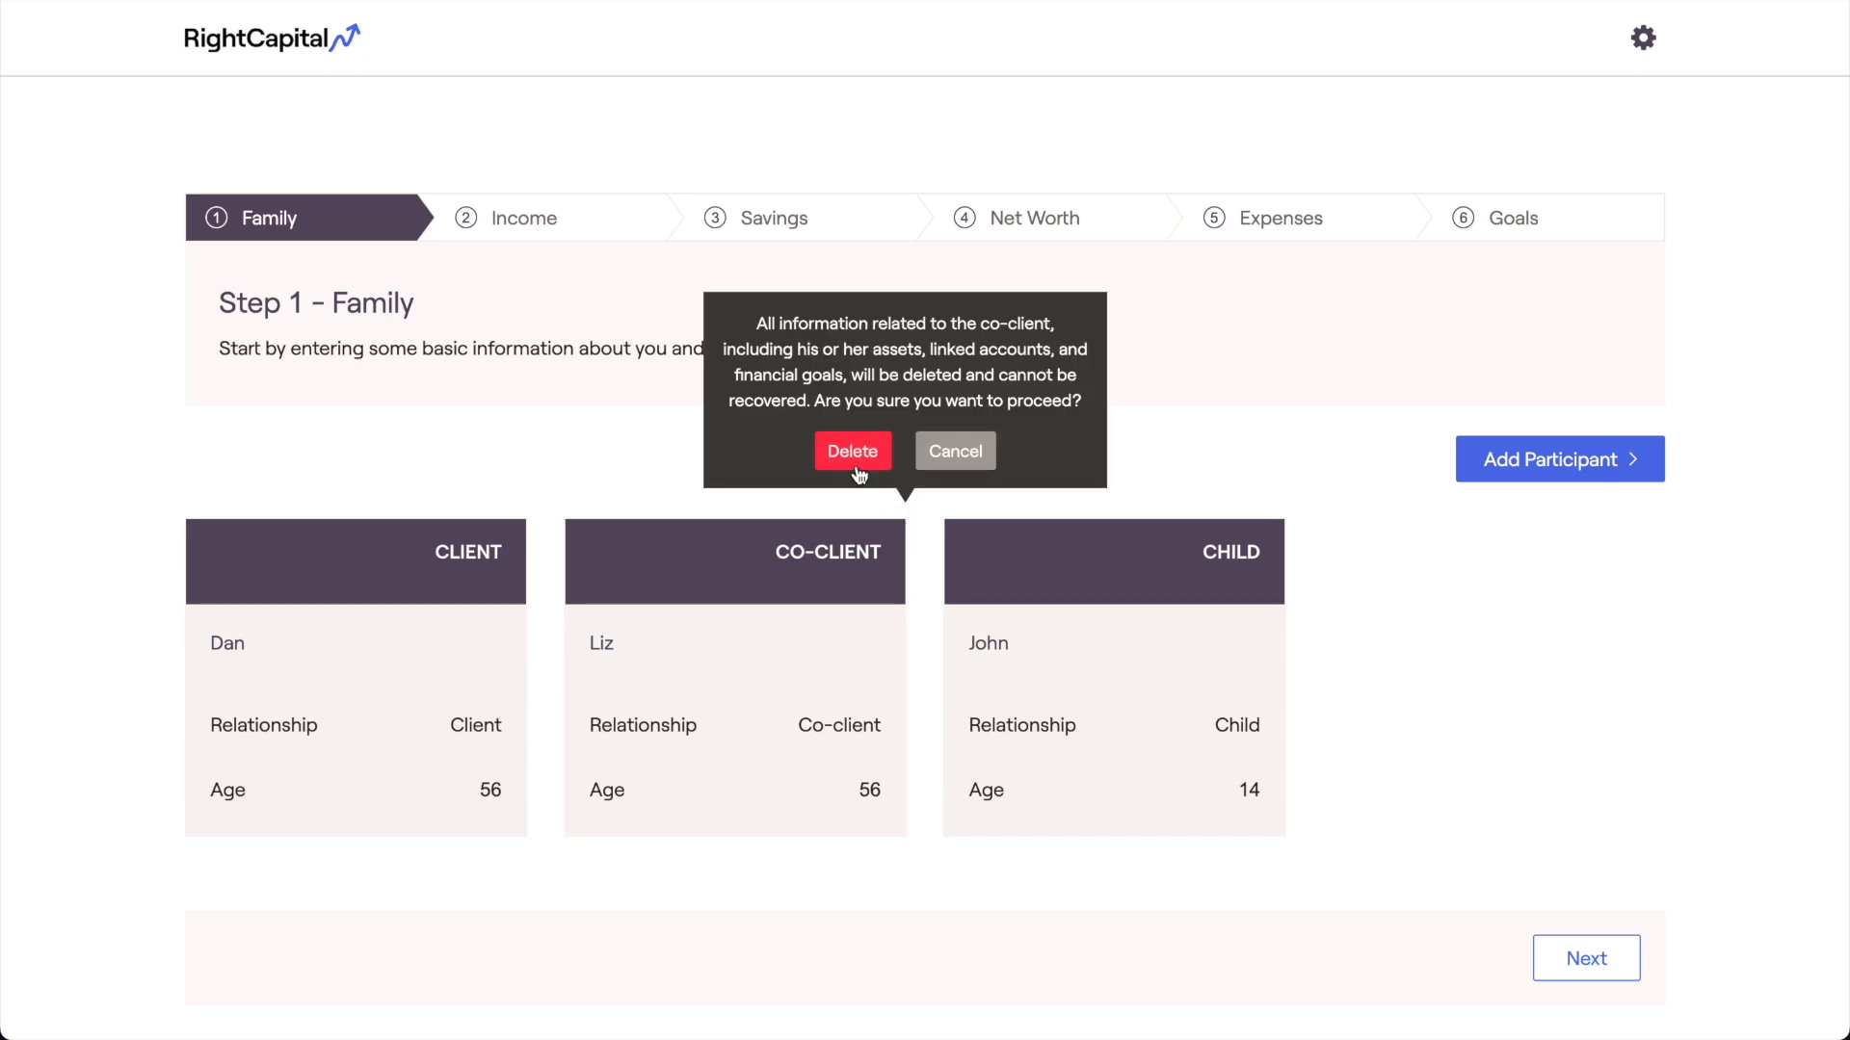
pyautogui.click(936, 468)
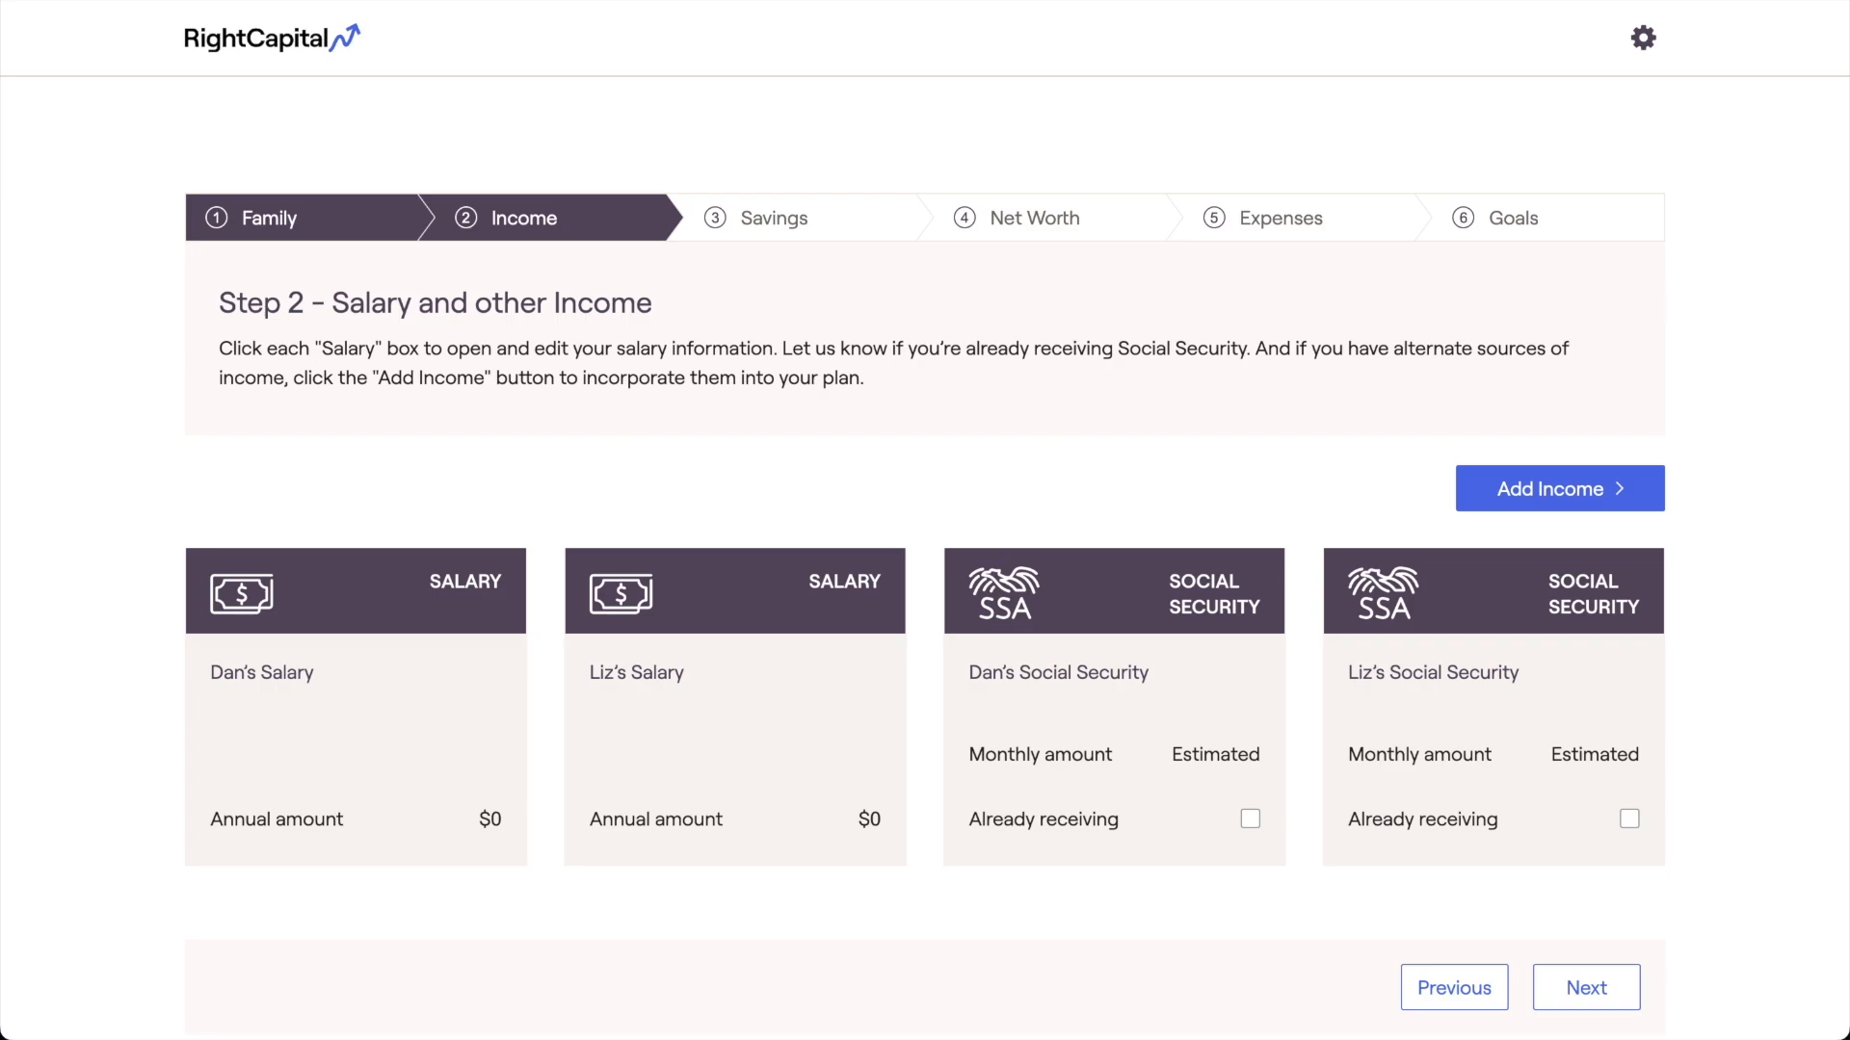
# - Set the annual amount of the client's salary to $100,000 and save it
pyautogui.click(438, 652)
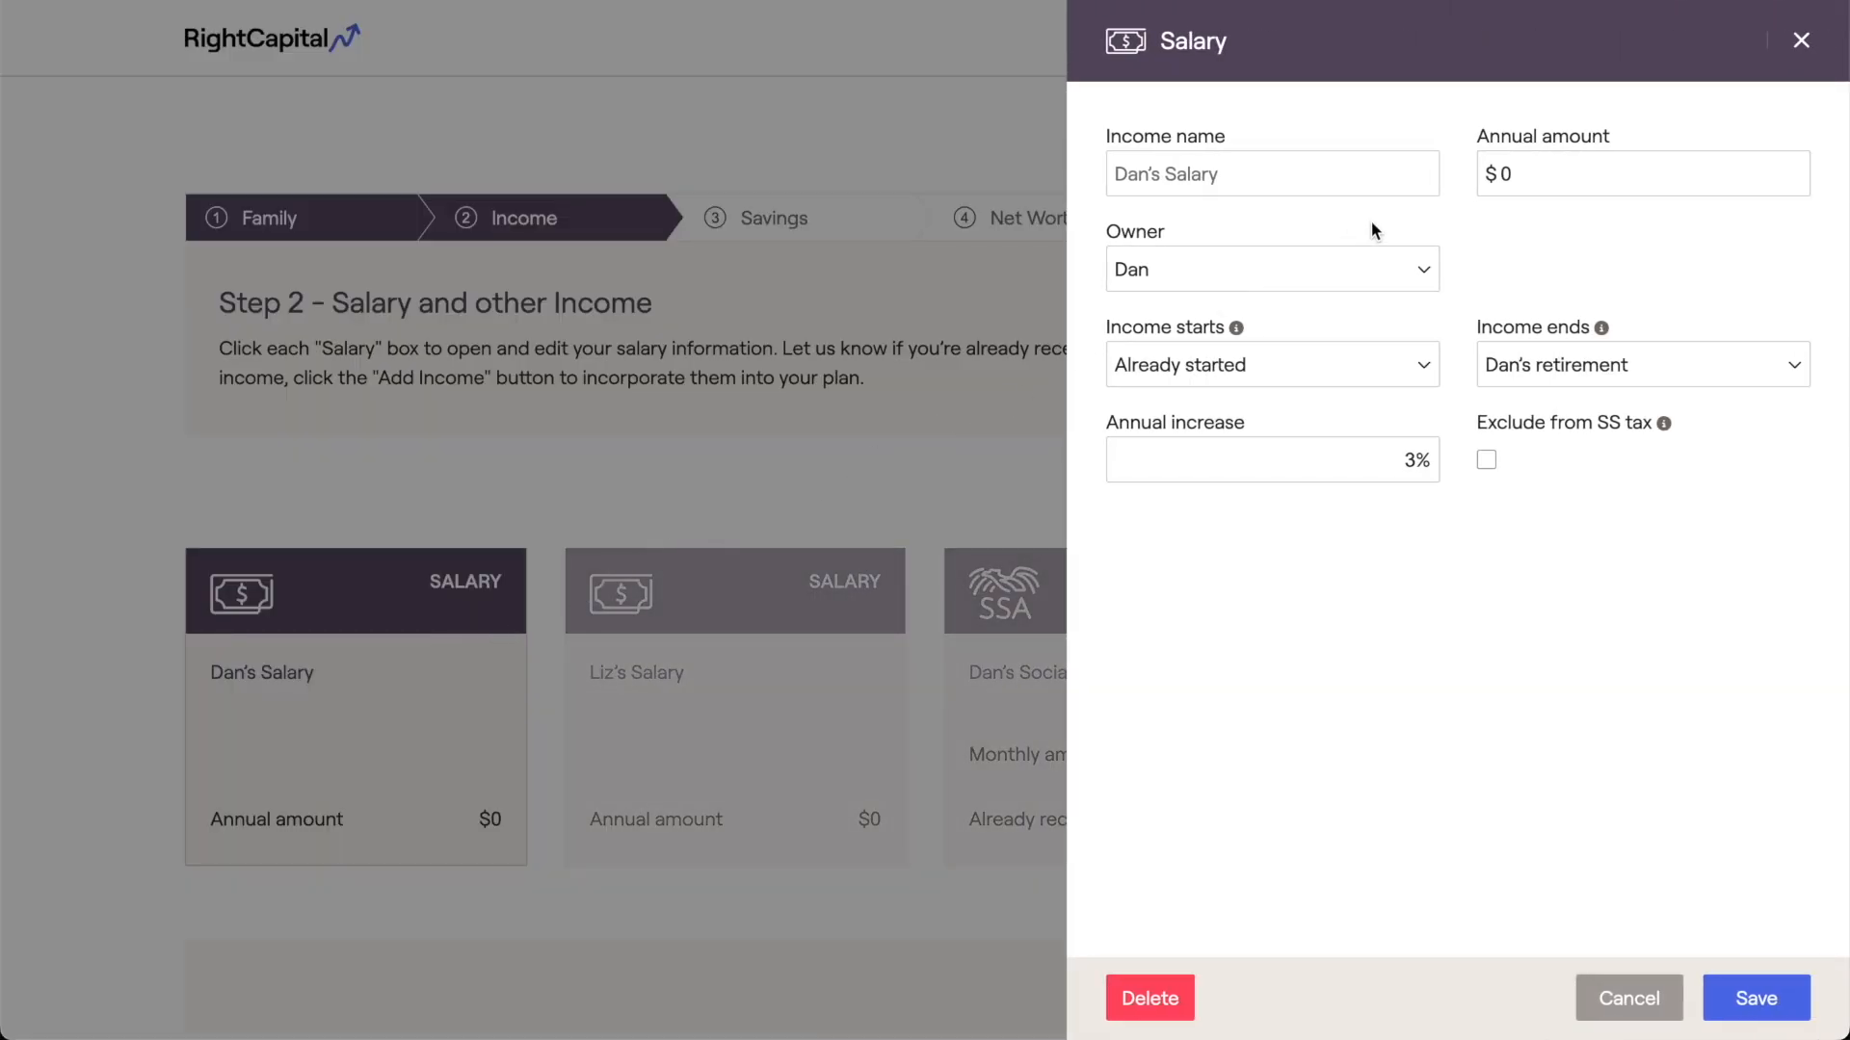
pyautogui.moveTo(1518, 174); pyautogui.dragTo(1492, 174)
pyautogui.write('1')
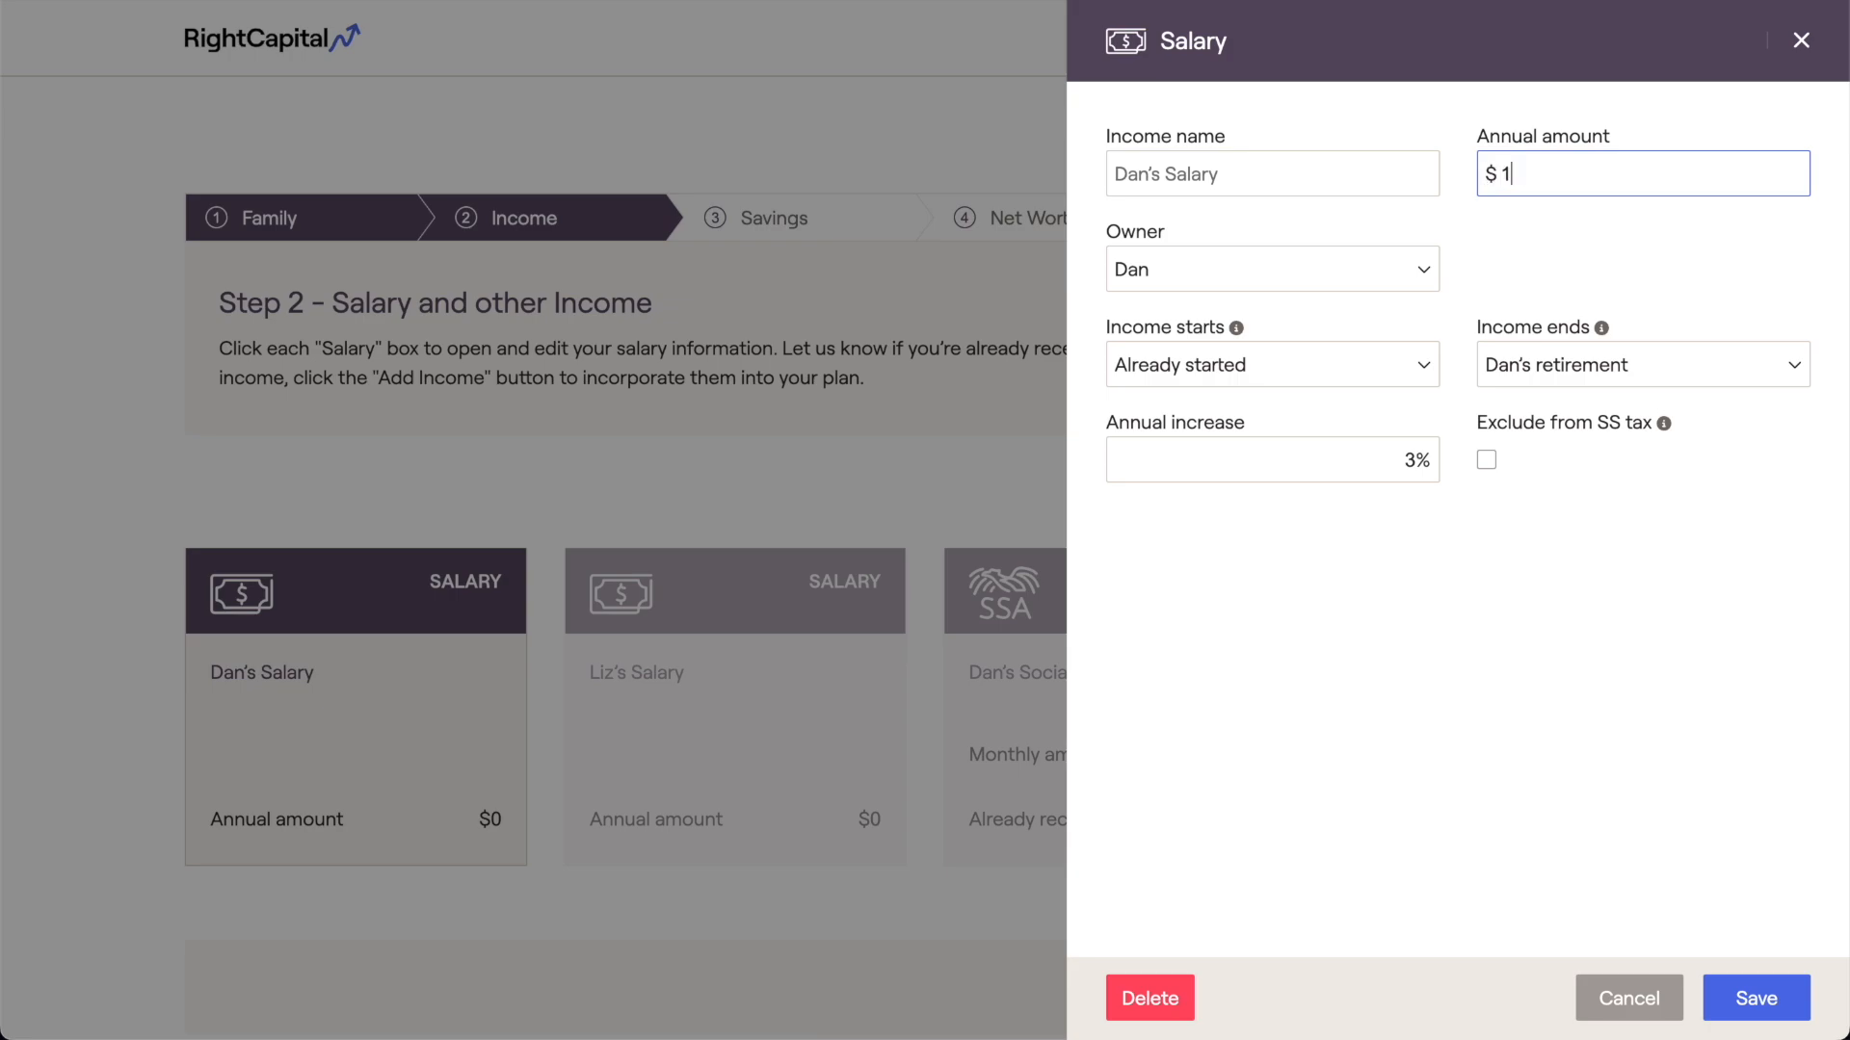
pyautogui.write('00,000')
pyautogui.click(1533, 229)
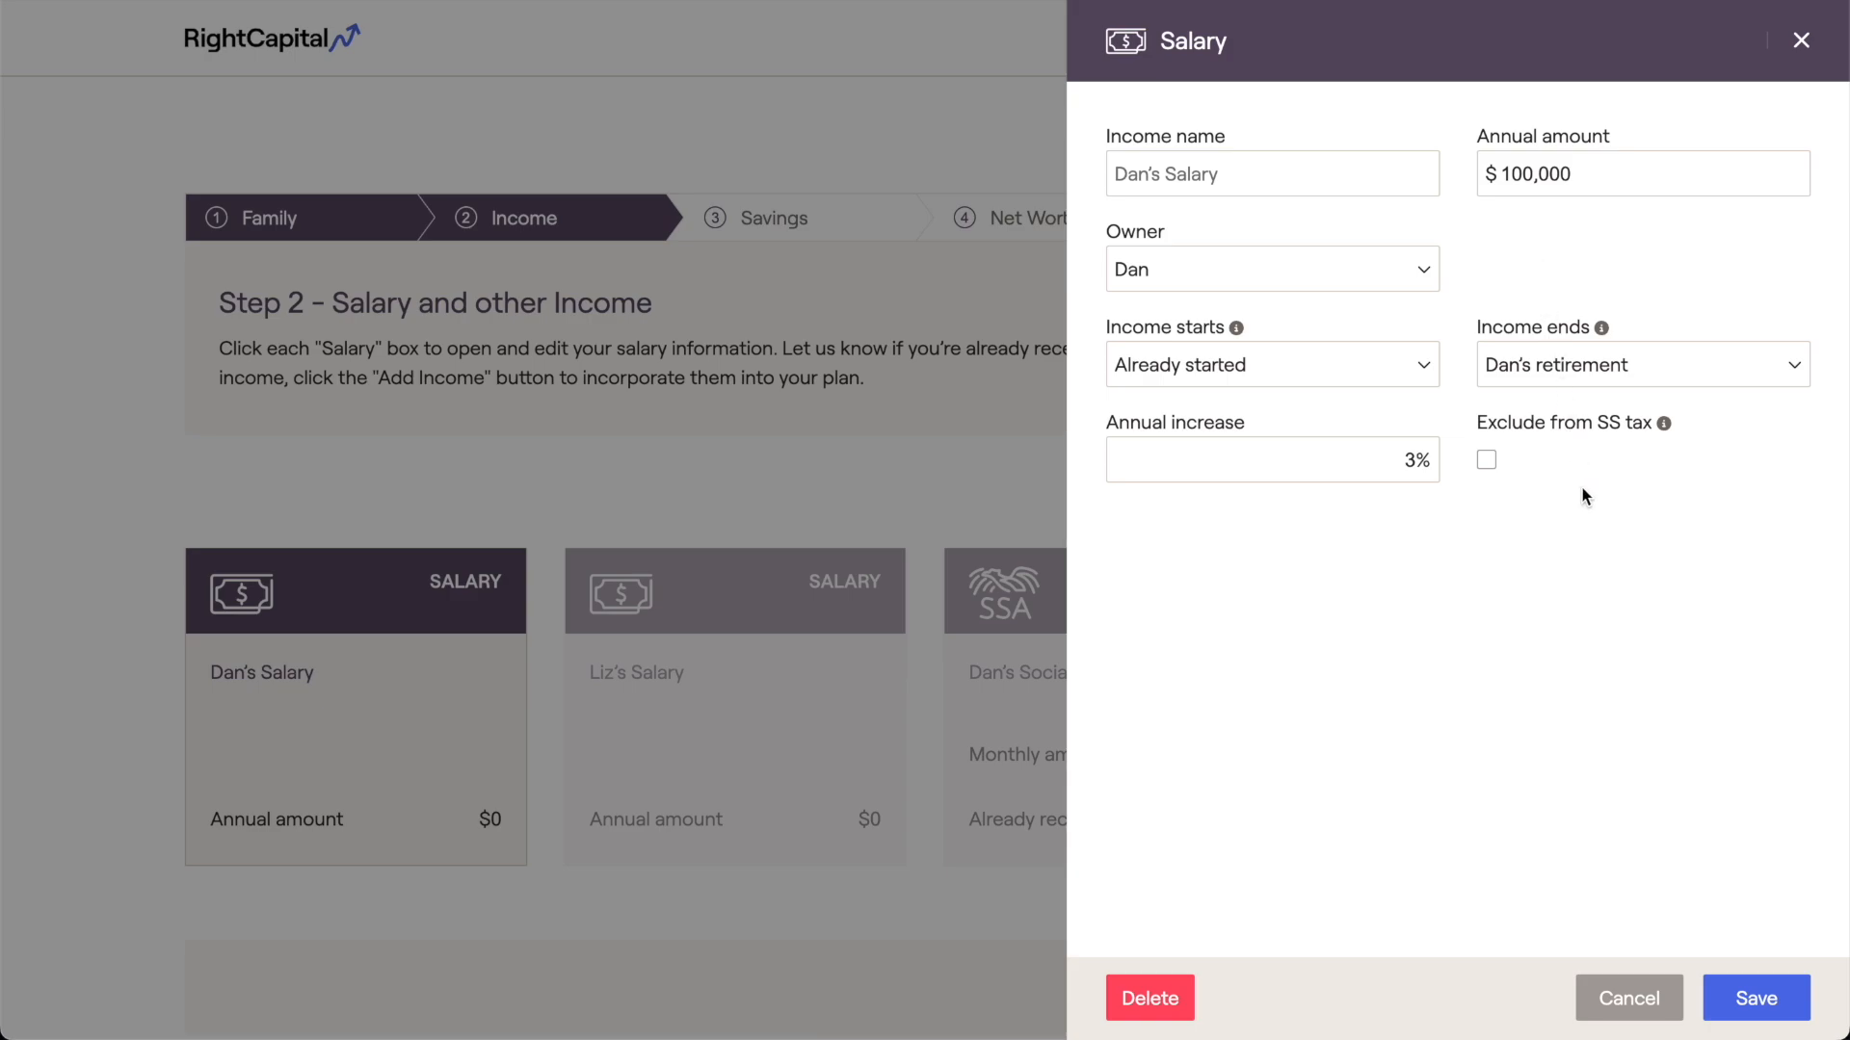
pyautogui.click(1714, 998)
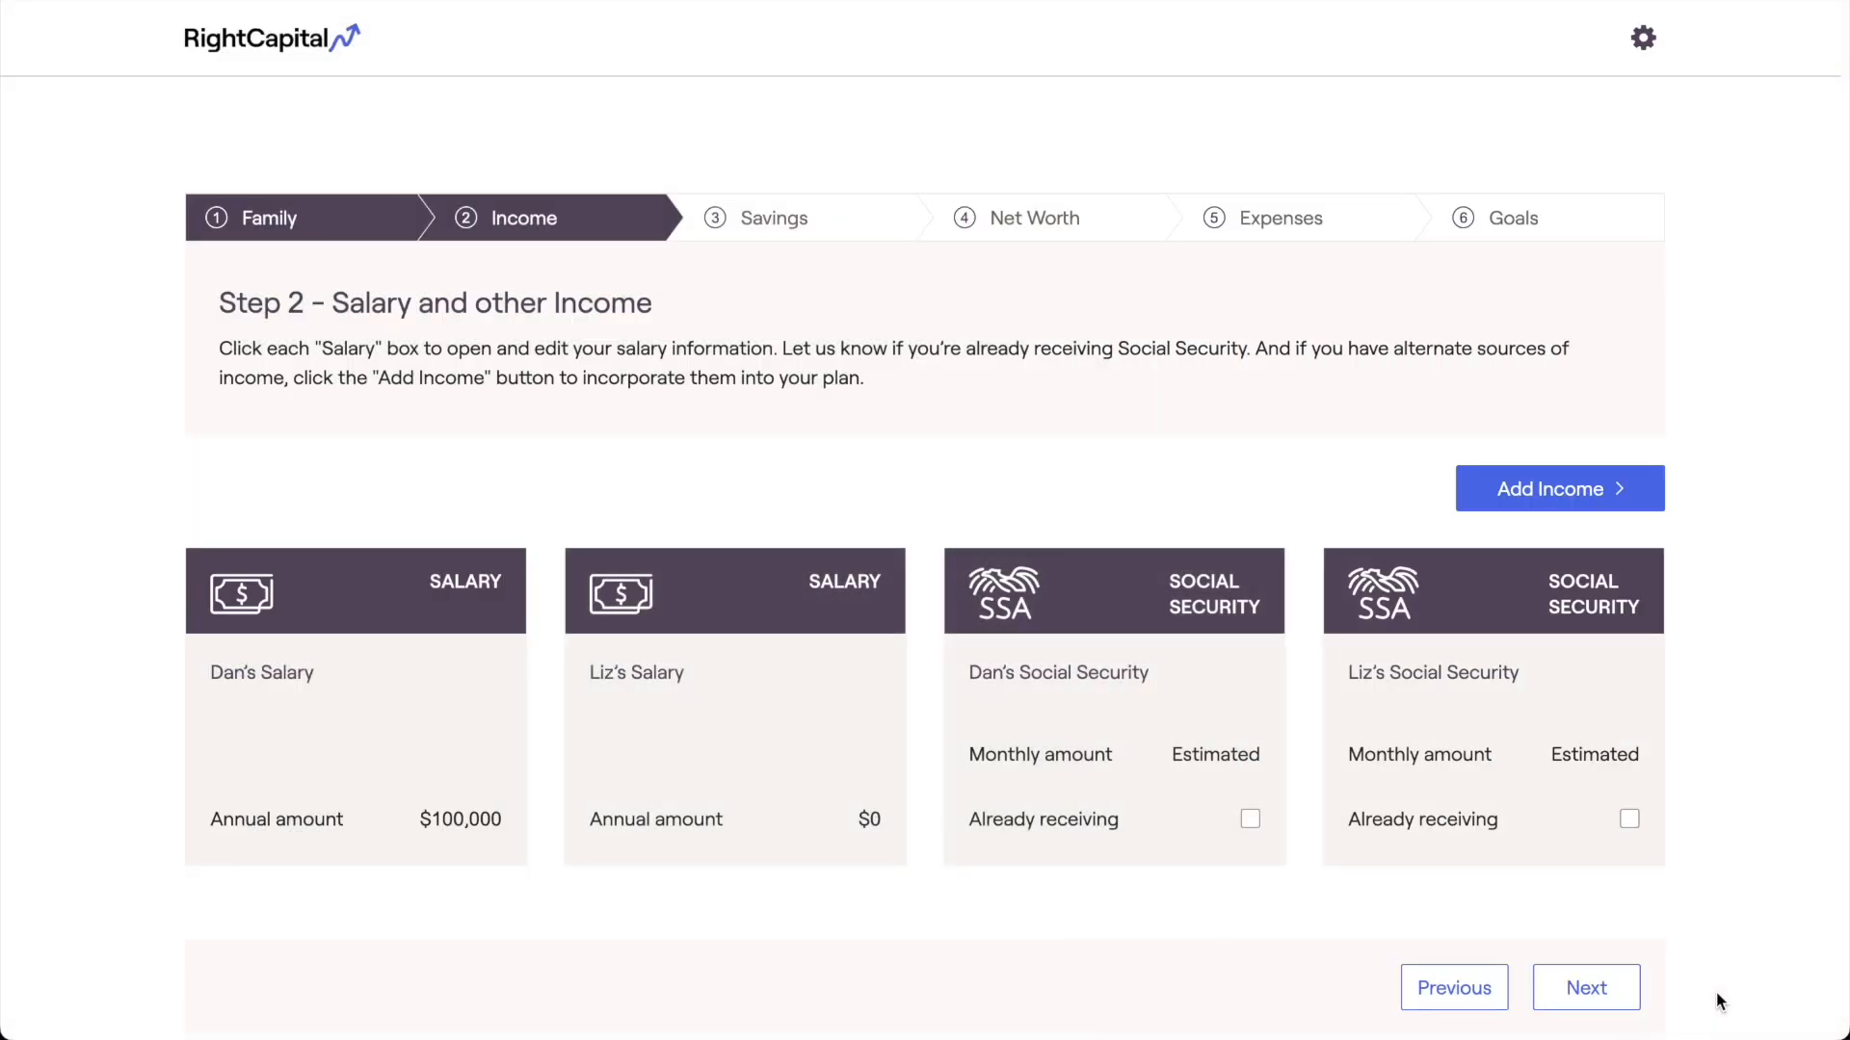
# - Delete the co-client's salary from the income step
pyautogui.click(852, 704)
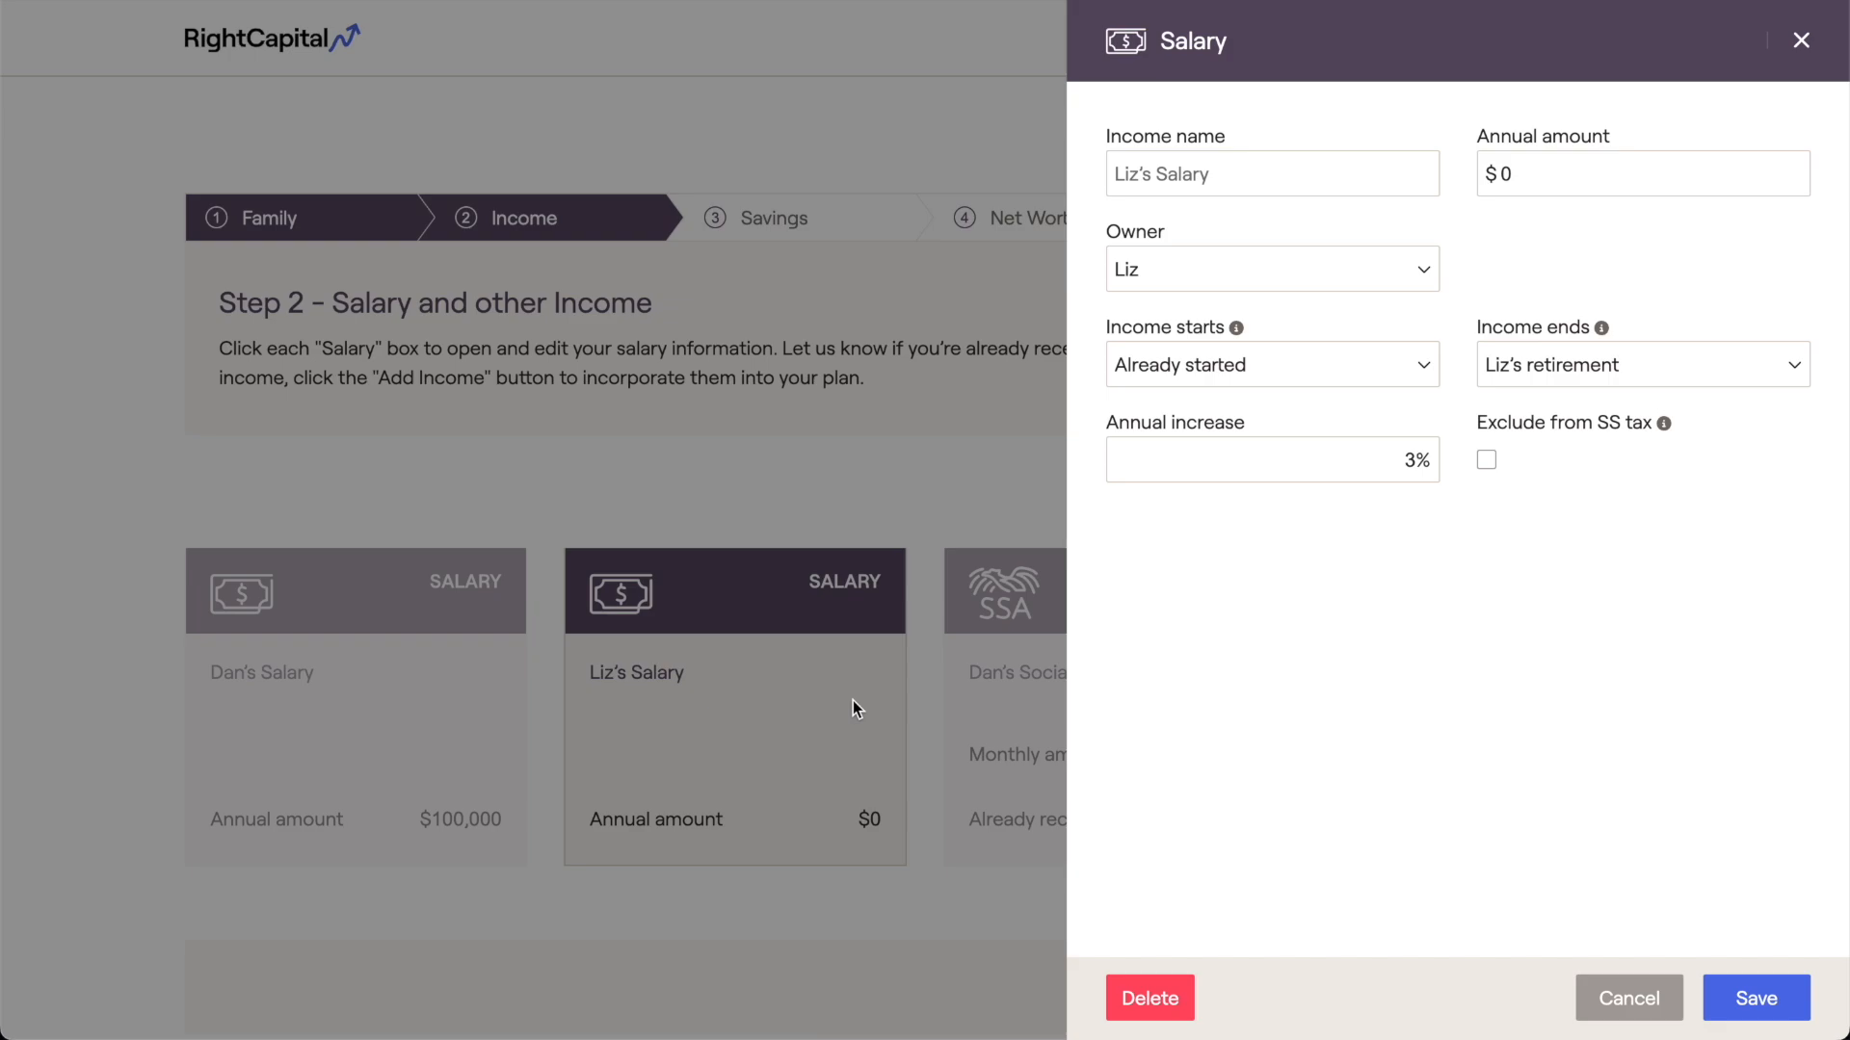
pyautogui.click(852, 709)
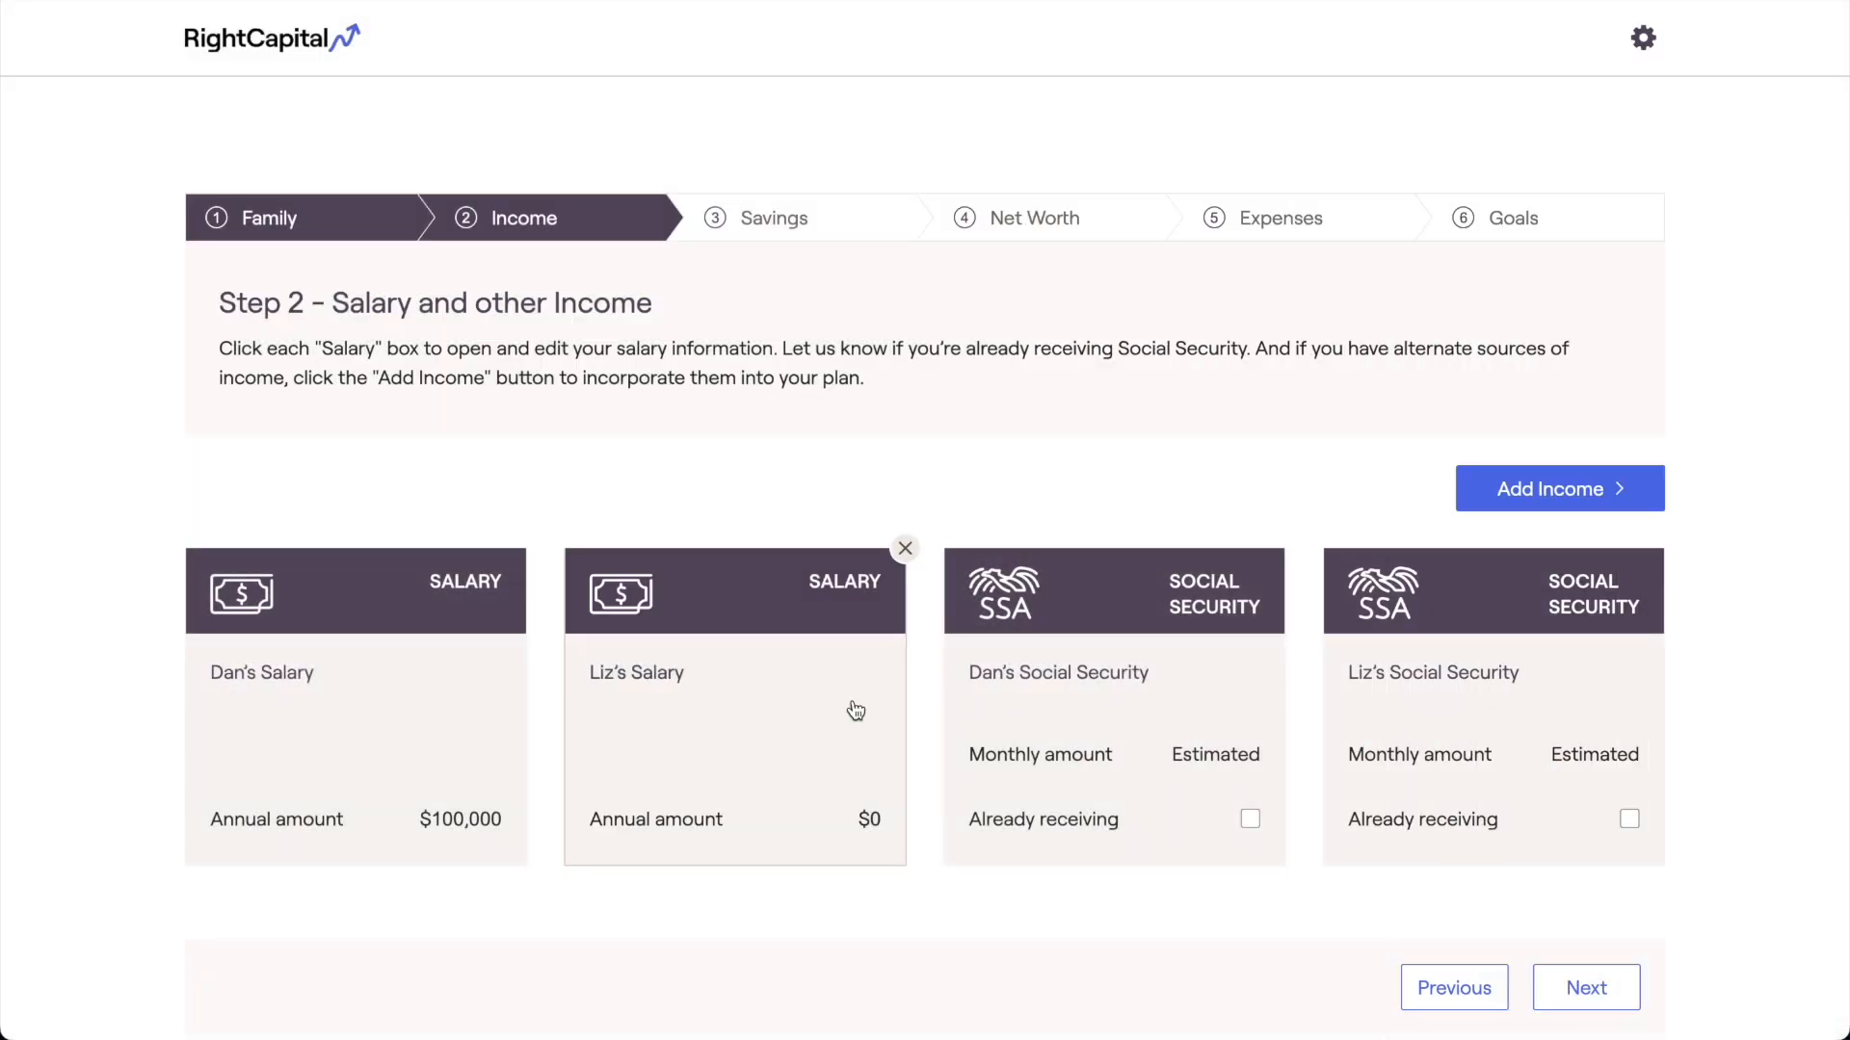
pyautogui.click(905, 549)
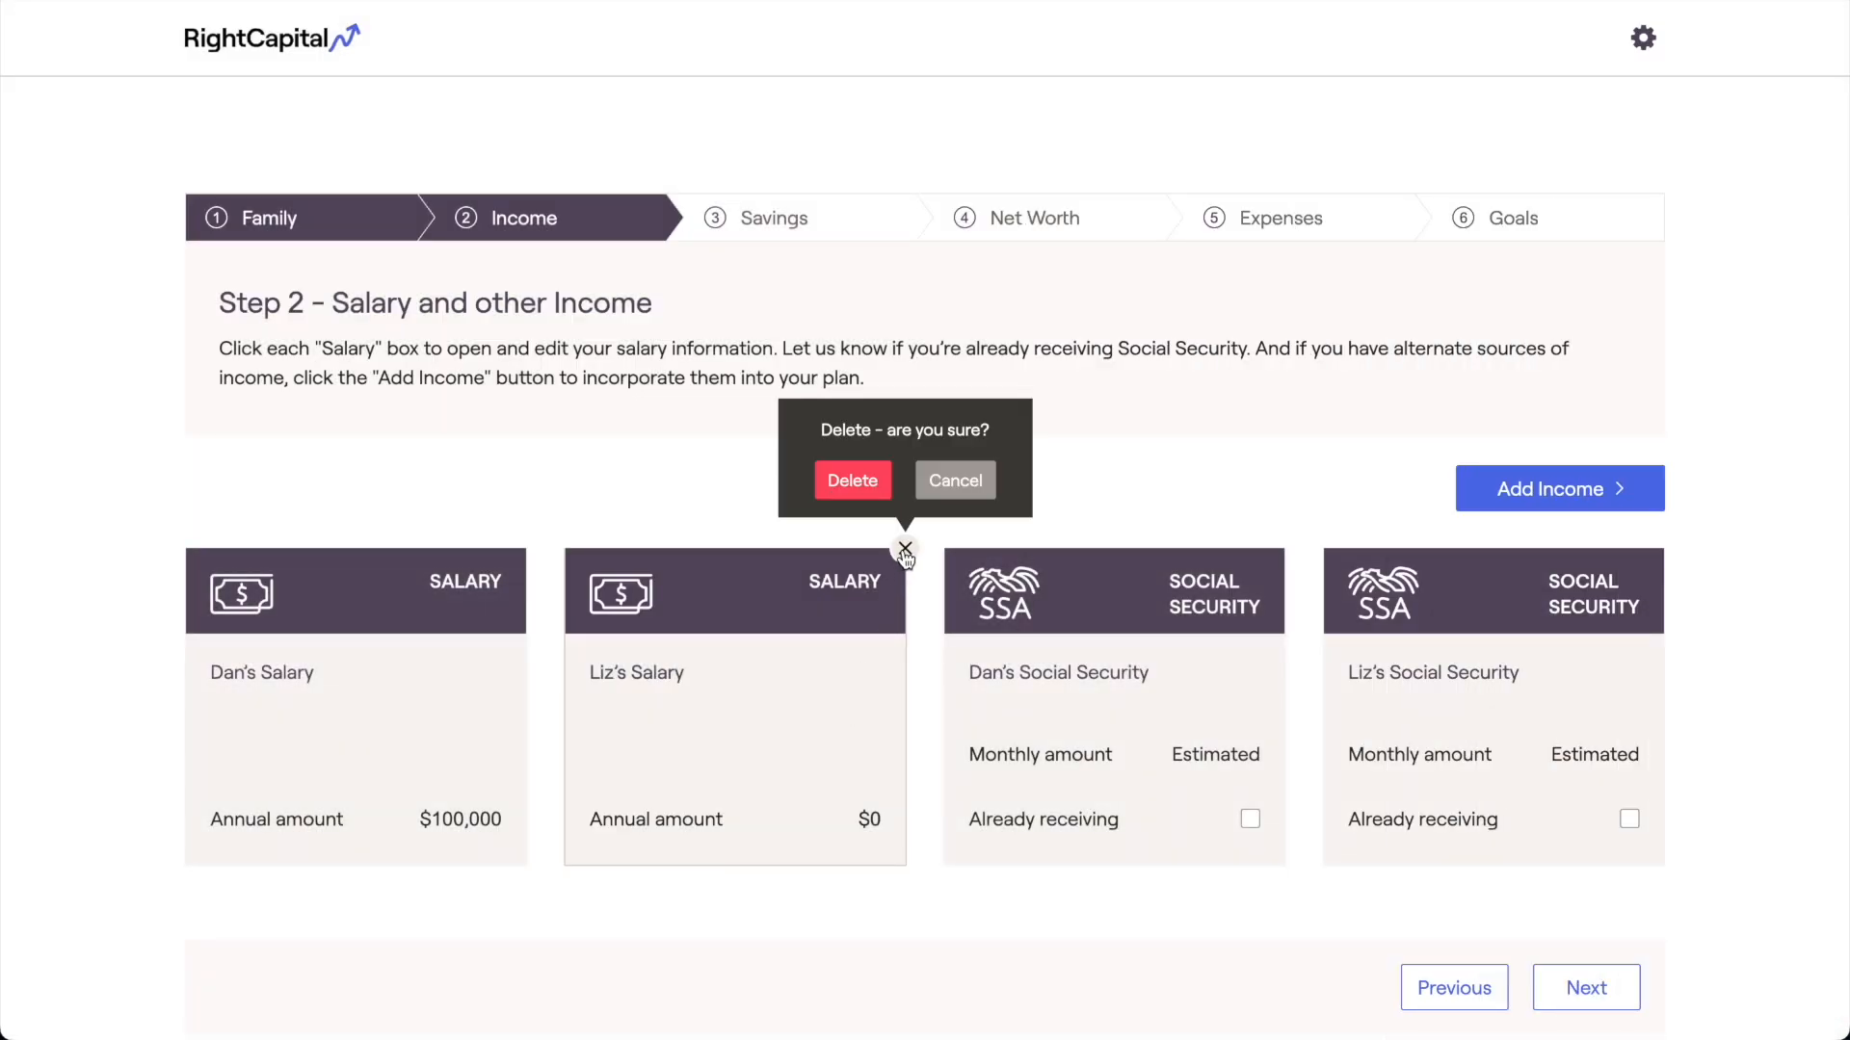
pyautogui.click(858, 493)
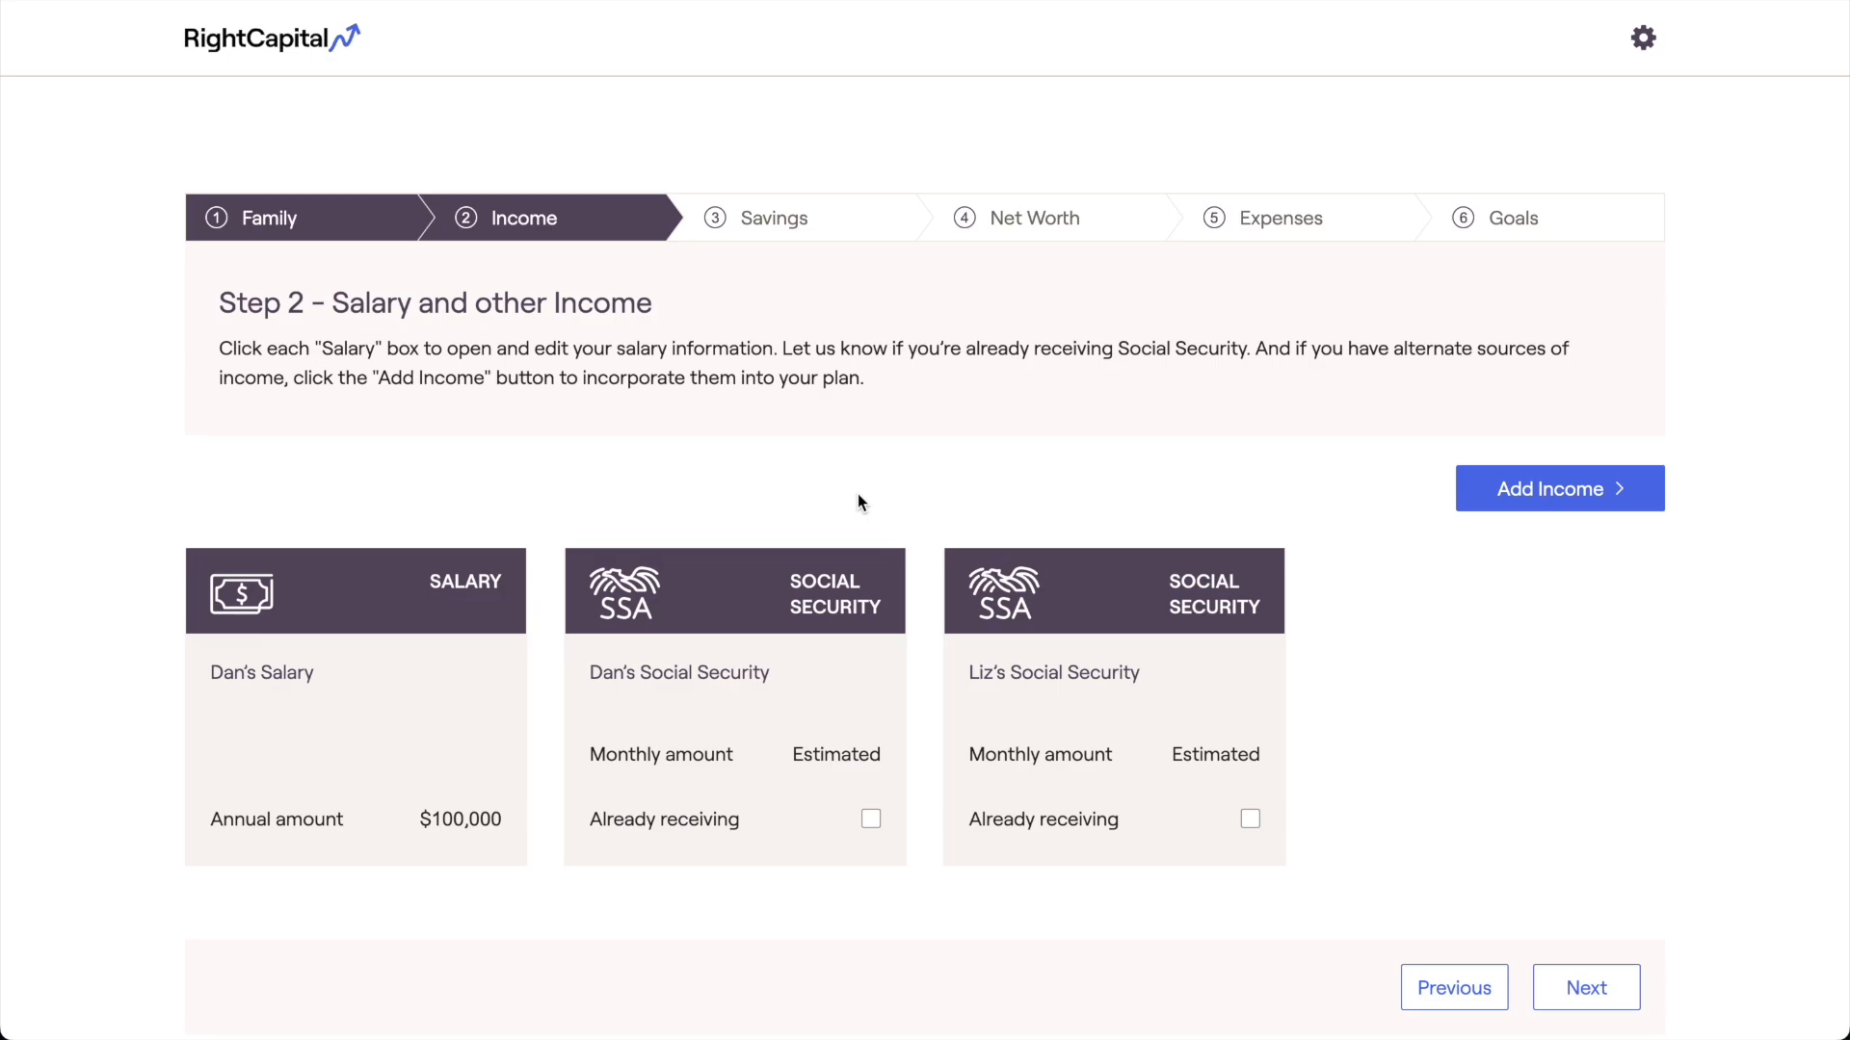
# - Open the client's Social Security income for editing
pyautogui.click(811, 678)
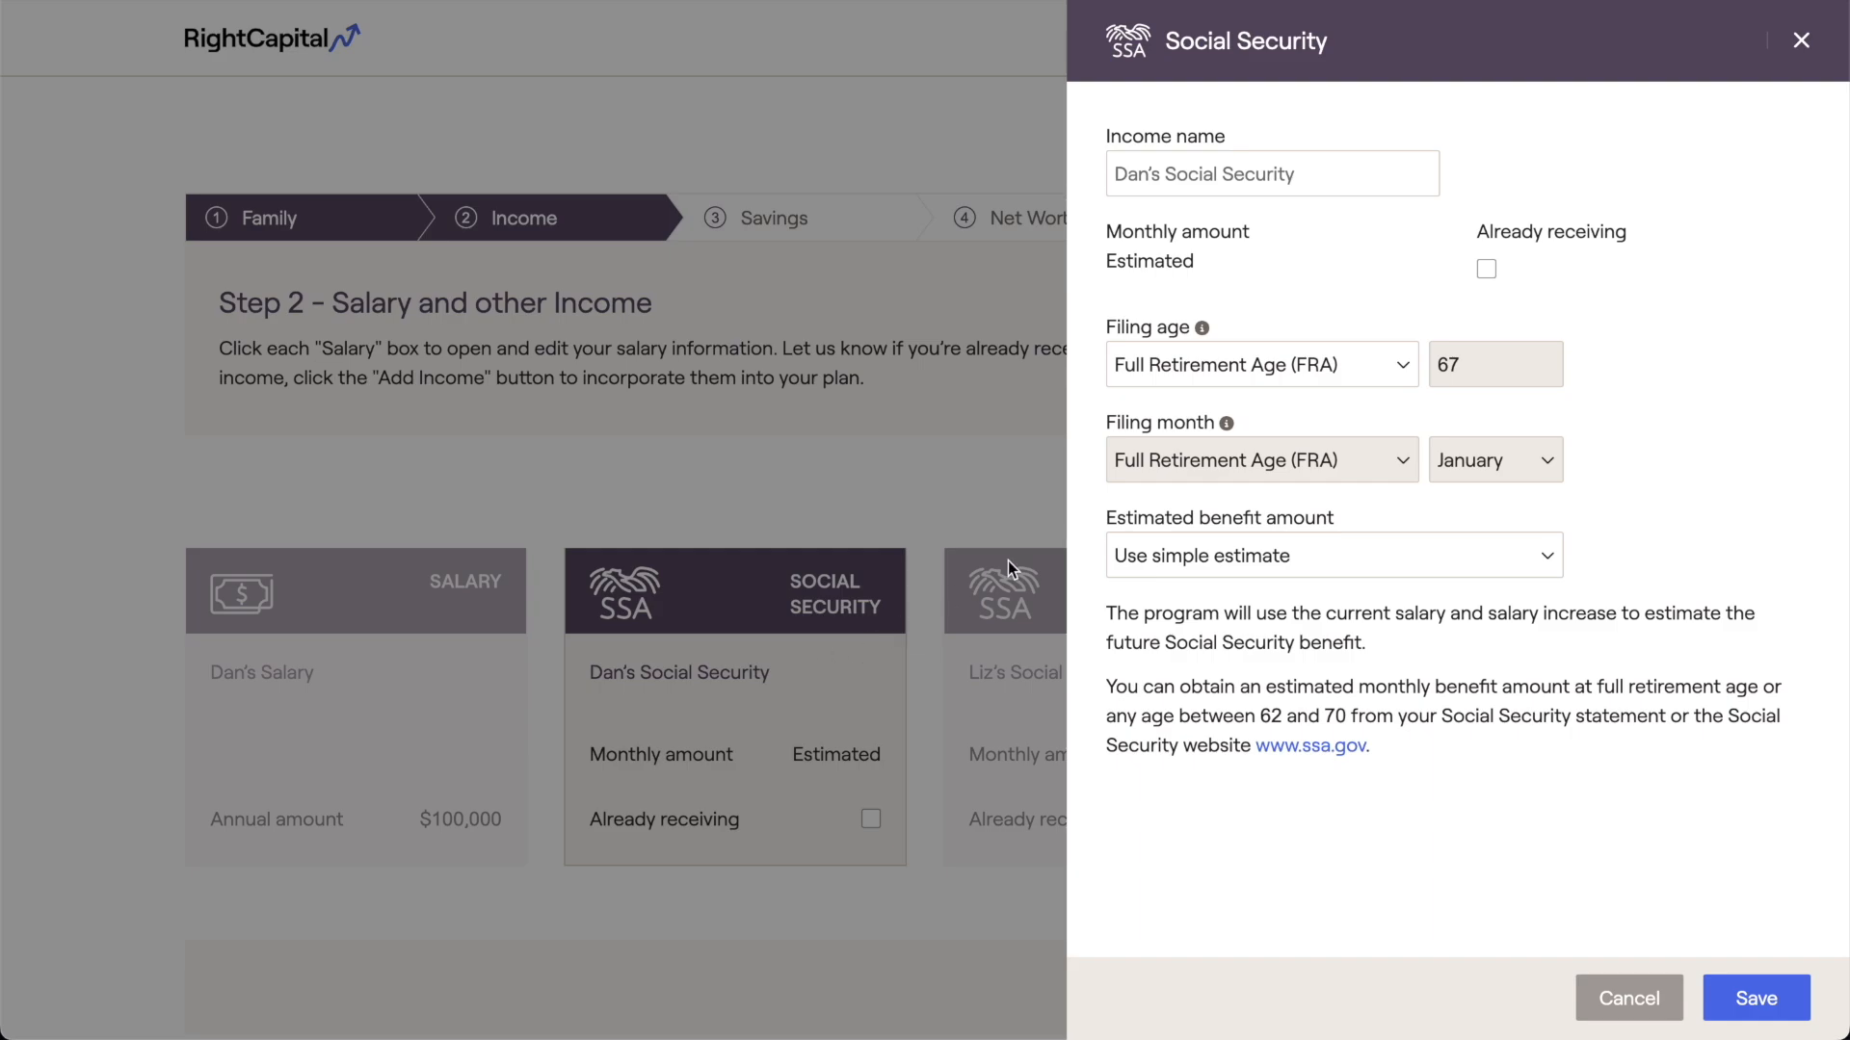
# - Mark the client's Social Security as already received with a $2,500 monthly amount and filing age 65, and clear that mark again
pyautogui.click(1486, 269)
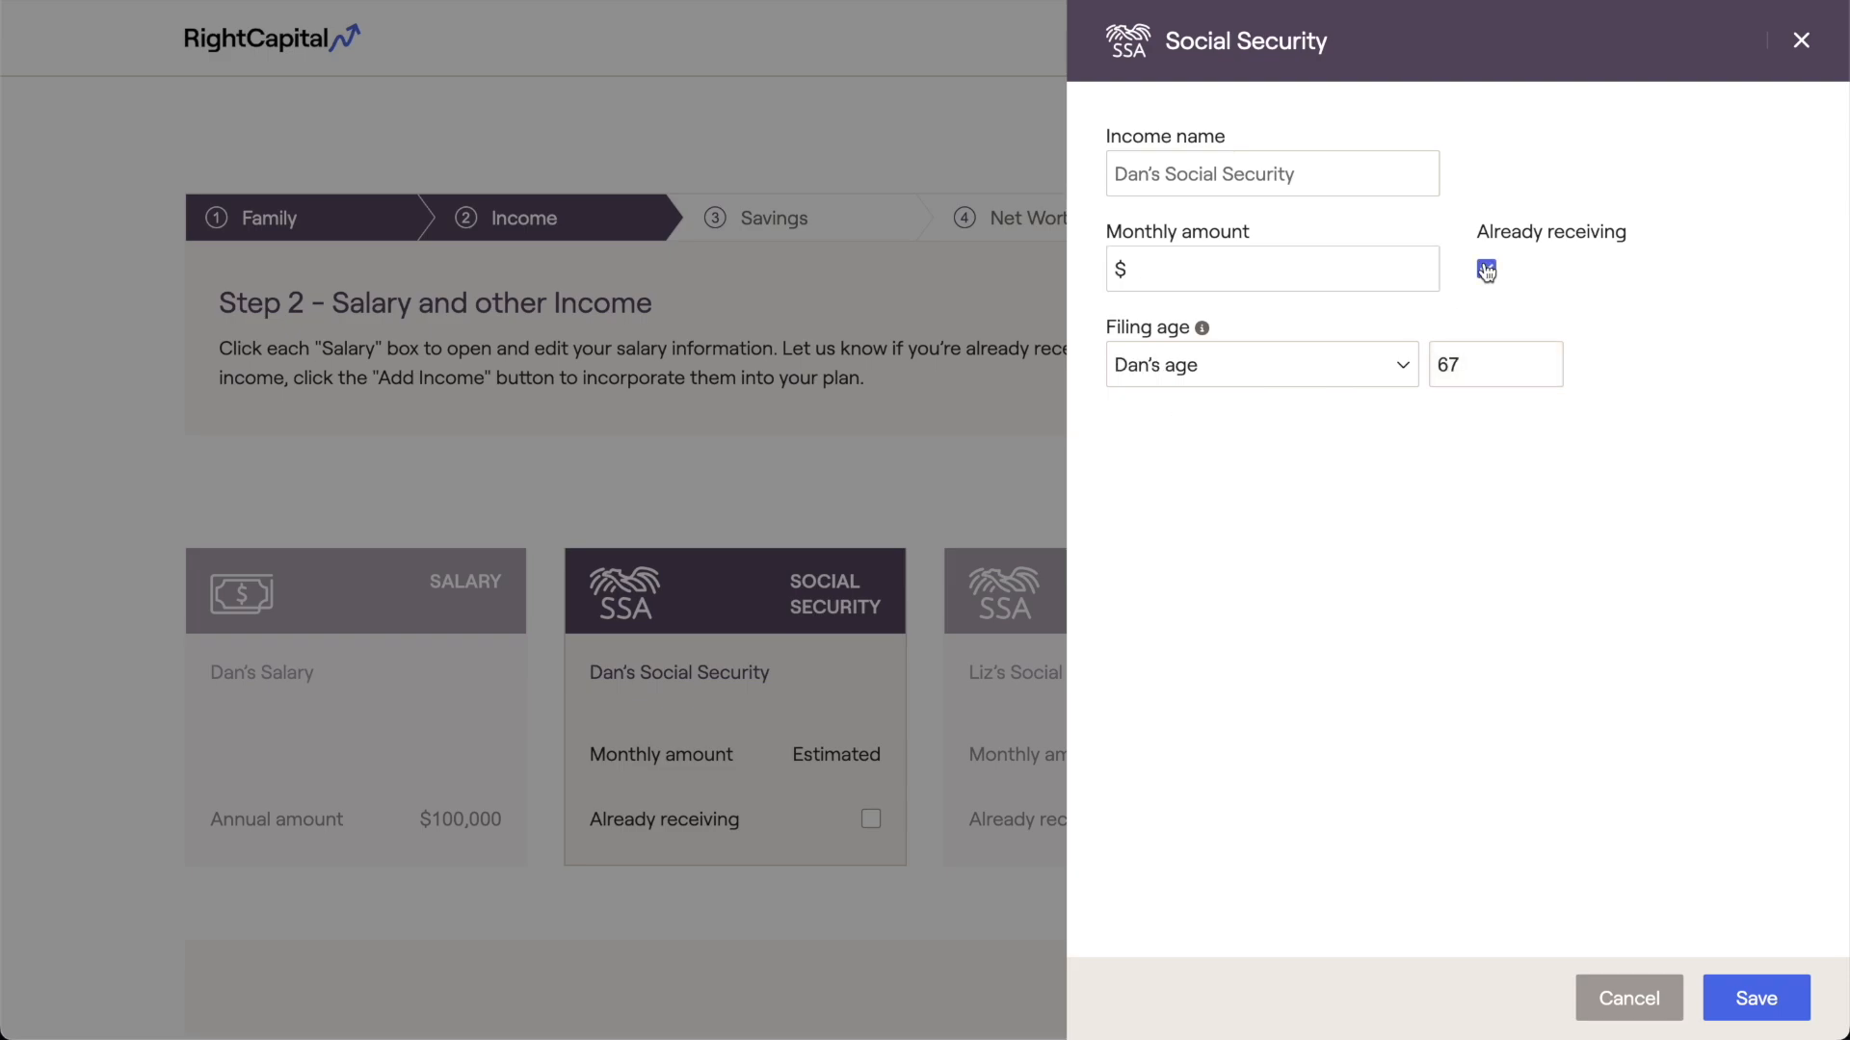
pyautogui.click(1413, 267)
pyautogui.write('2,50')
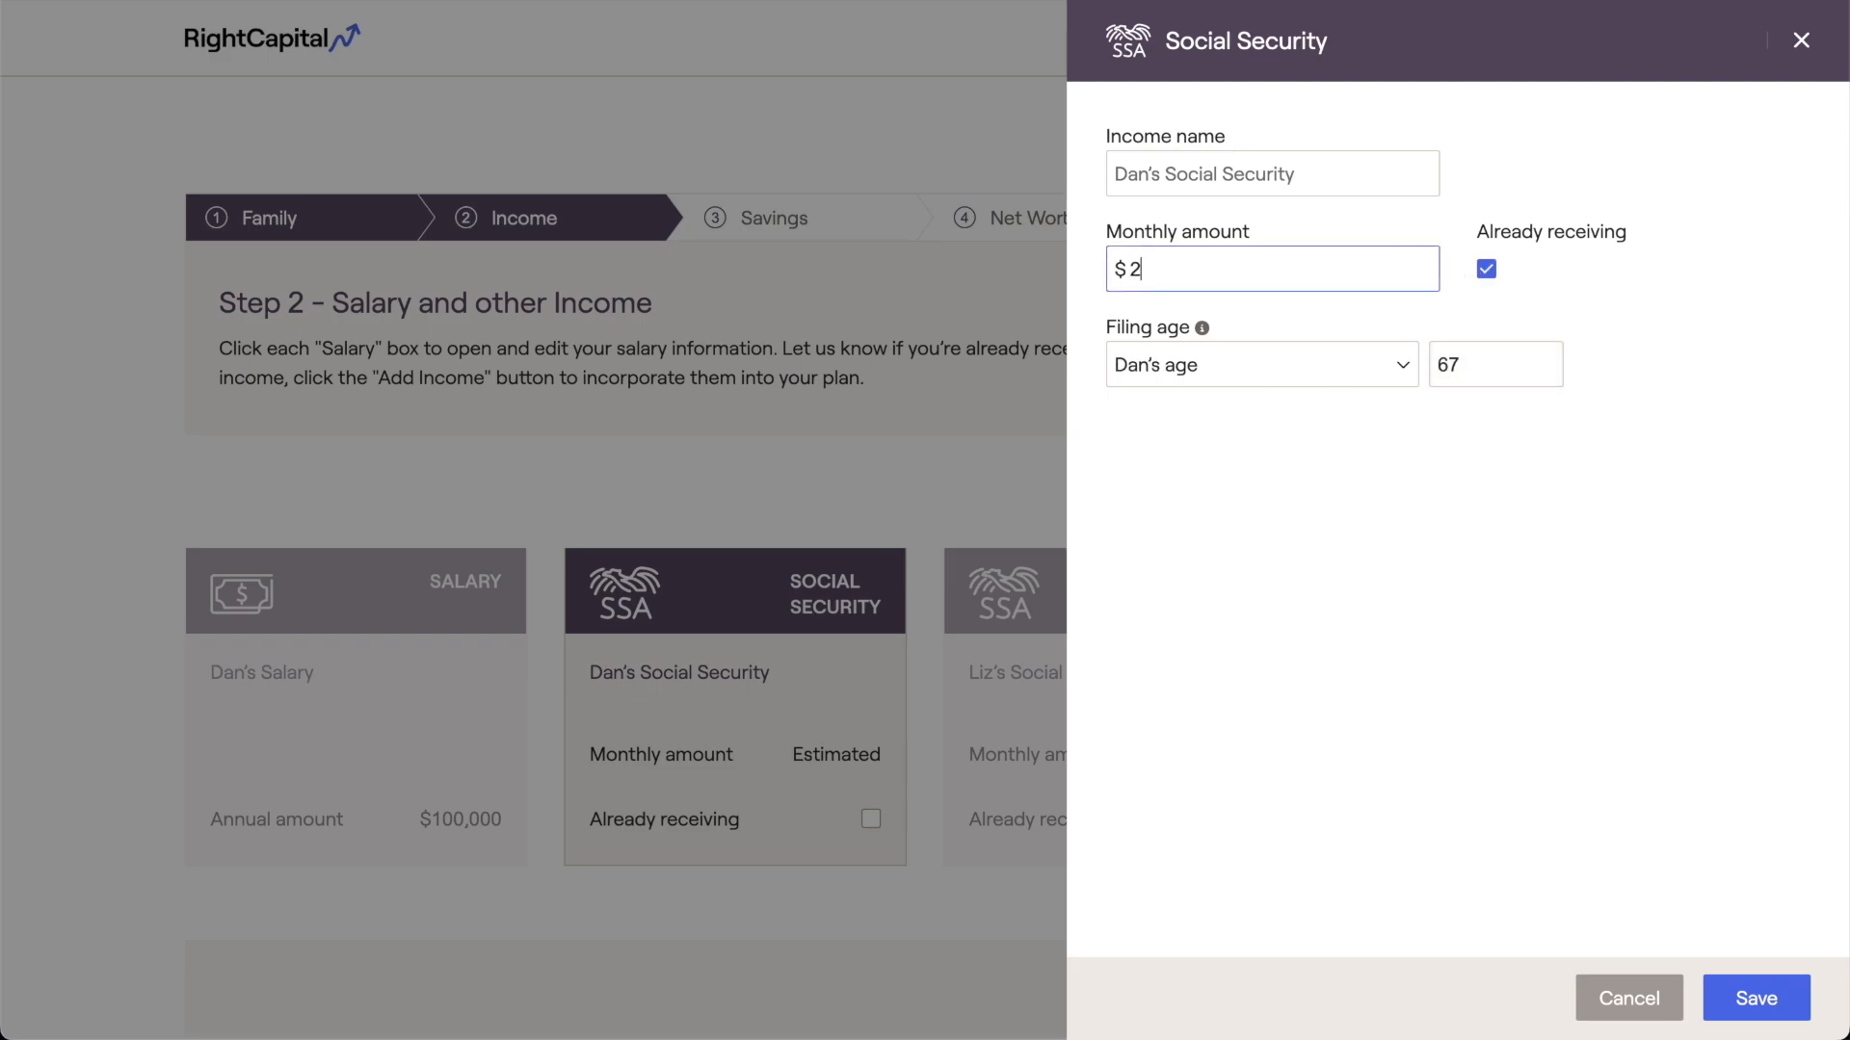
pyautogui.write('0')
pyautogui.click(1519, 350)
pyautogui.press('BackSpace')
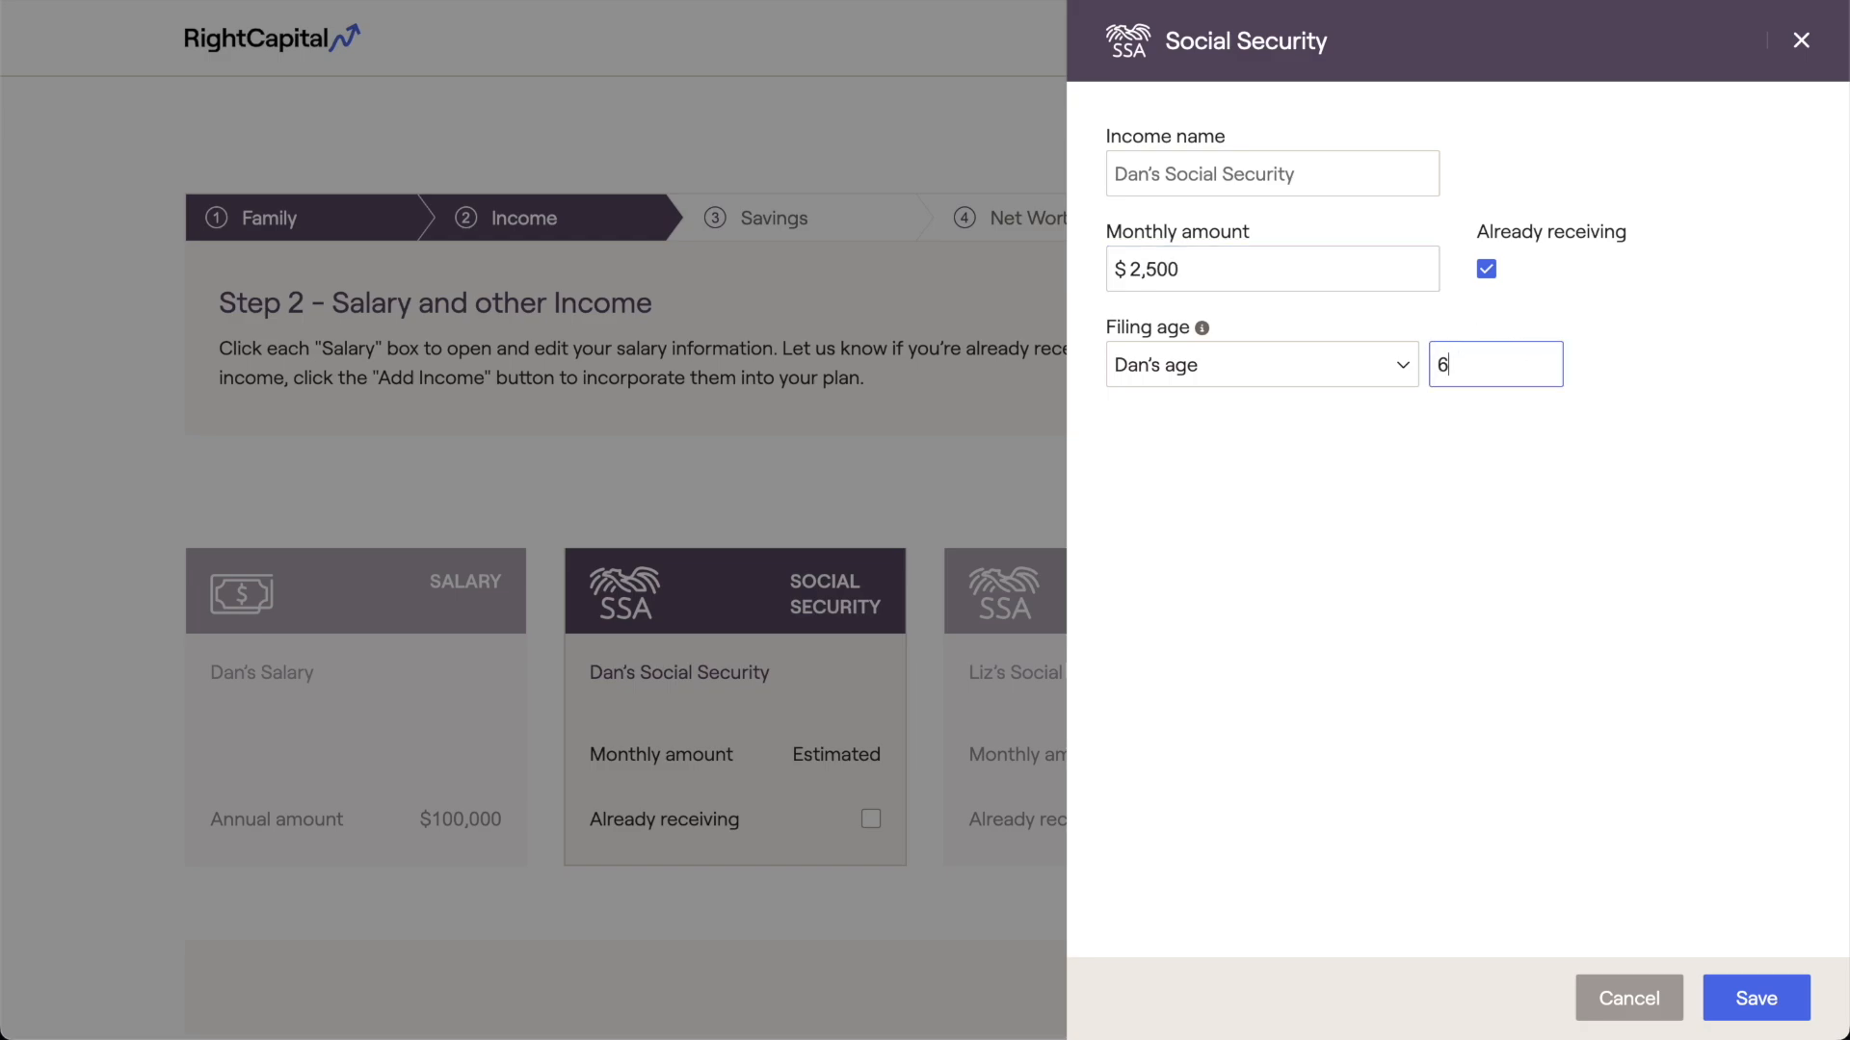
pyautogui.write('5')
pyautogui.click(1506, 413)
pyautogui.click(1485, 270)
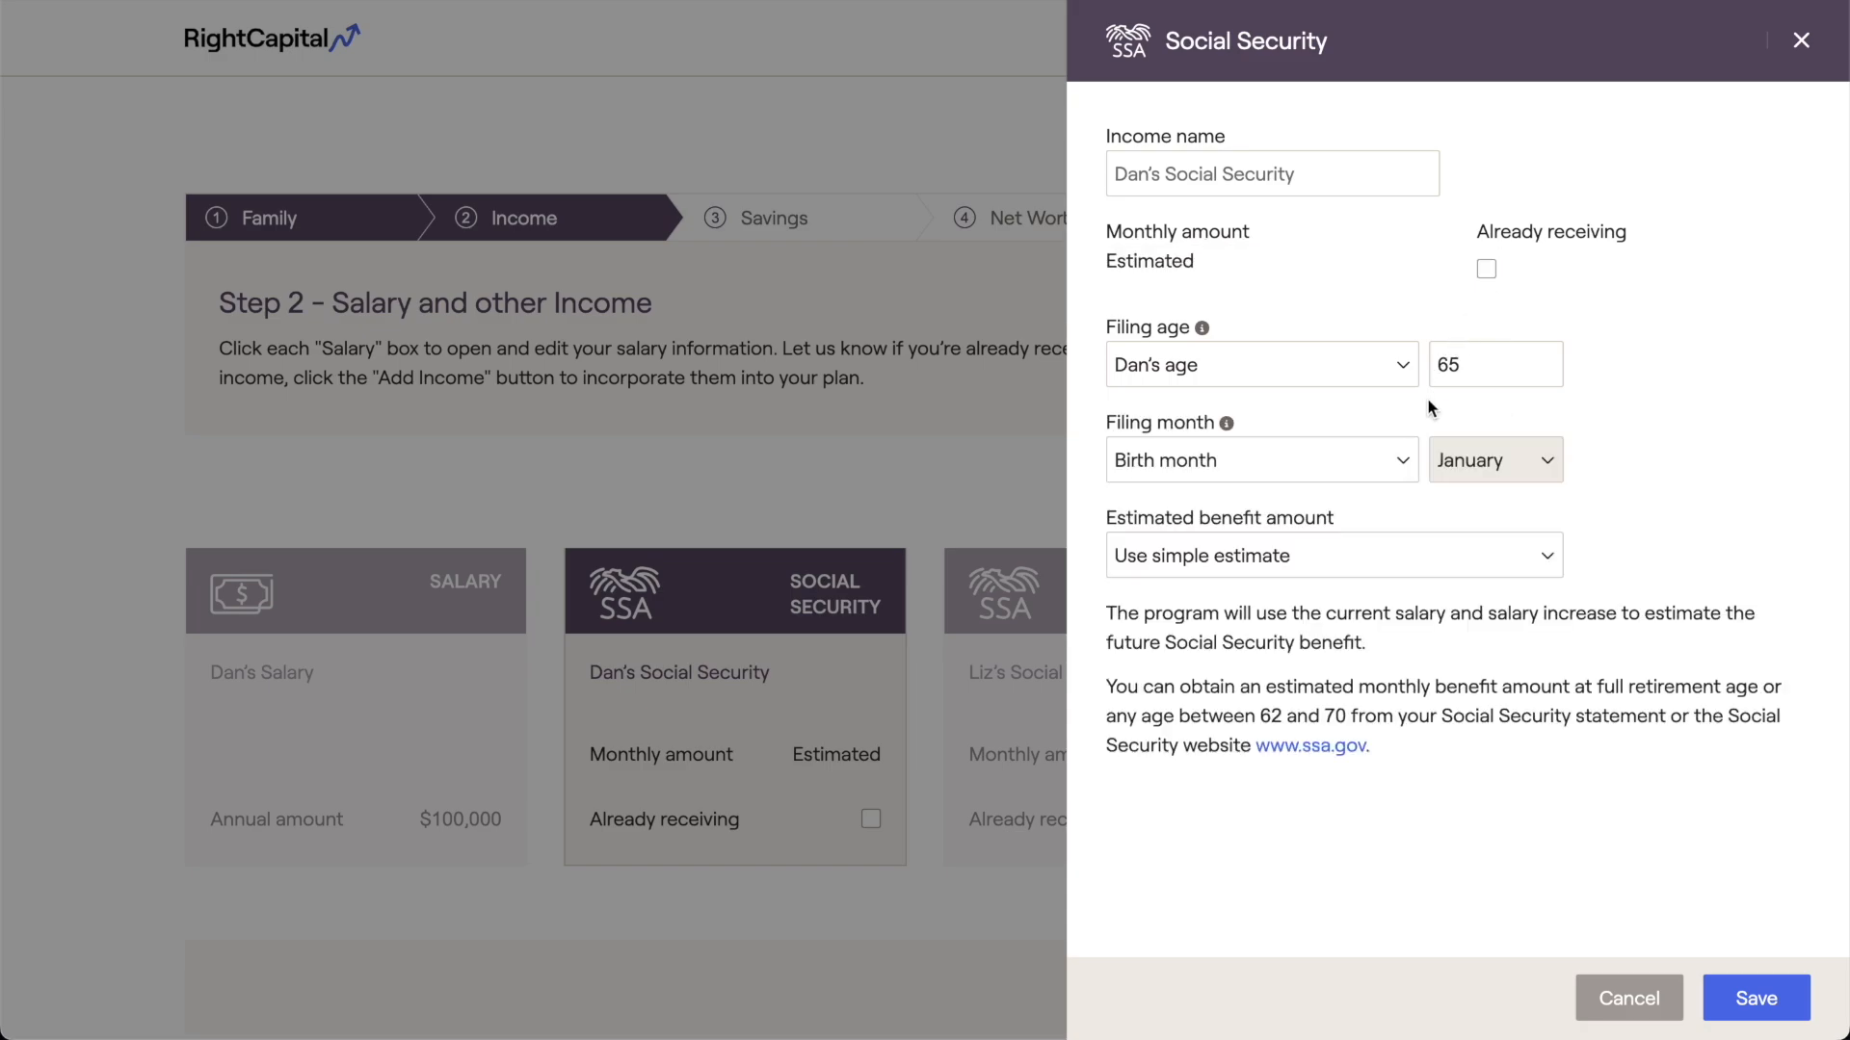
# - Base the client's estimated benefit on the SS statement value, with a $2,500 monthly benefit and a statement start age of 65
pyautogui.click(1366, 555)
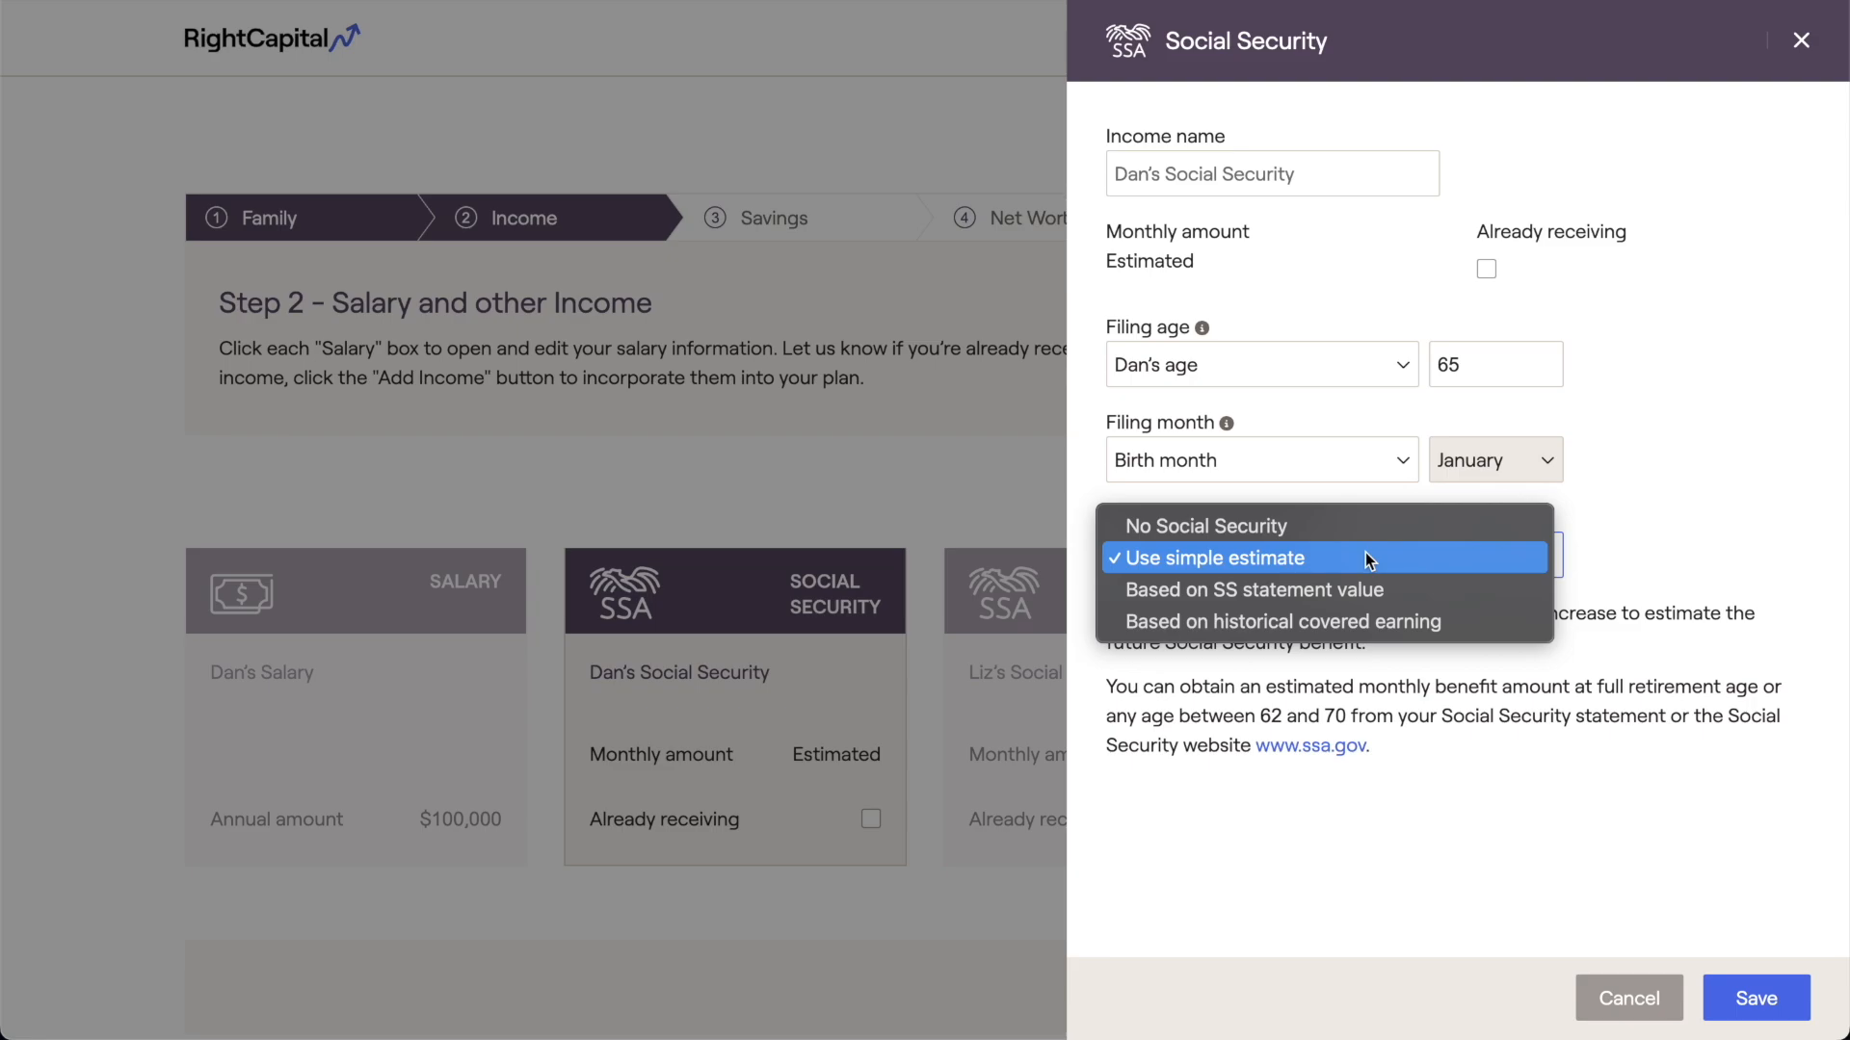
pyautogui.click(1366, 557)
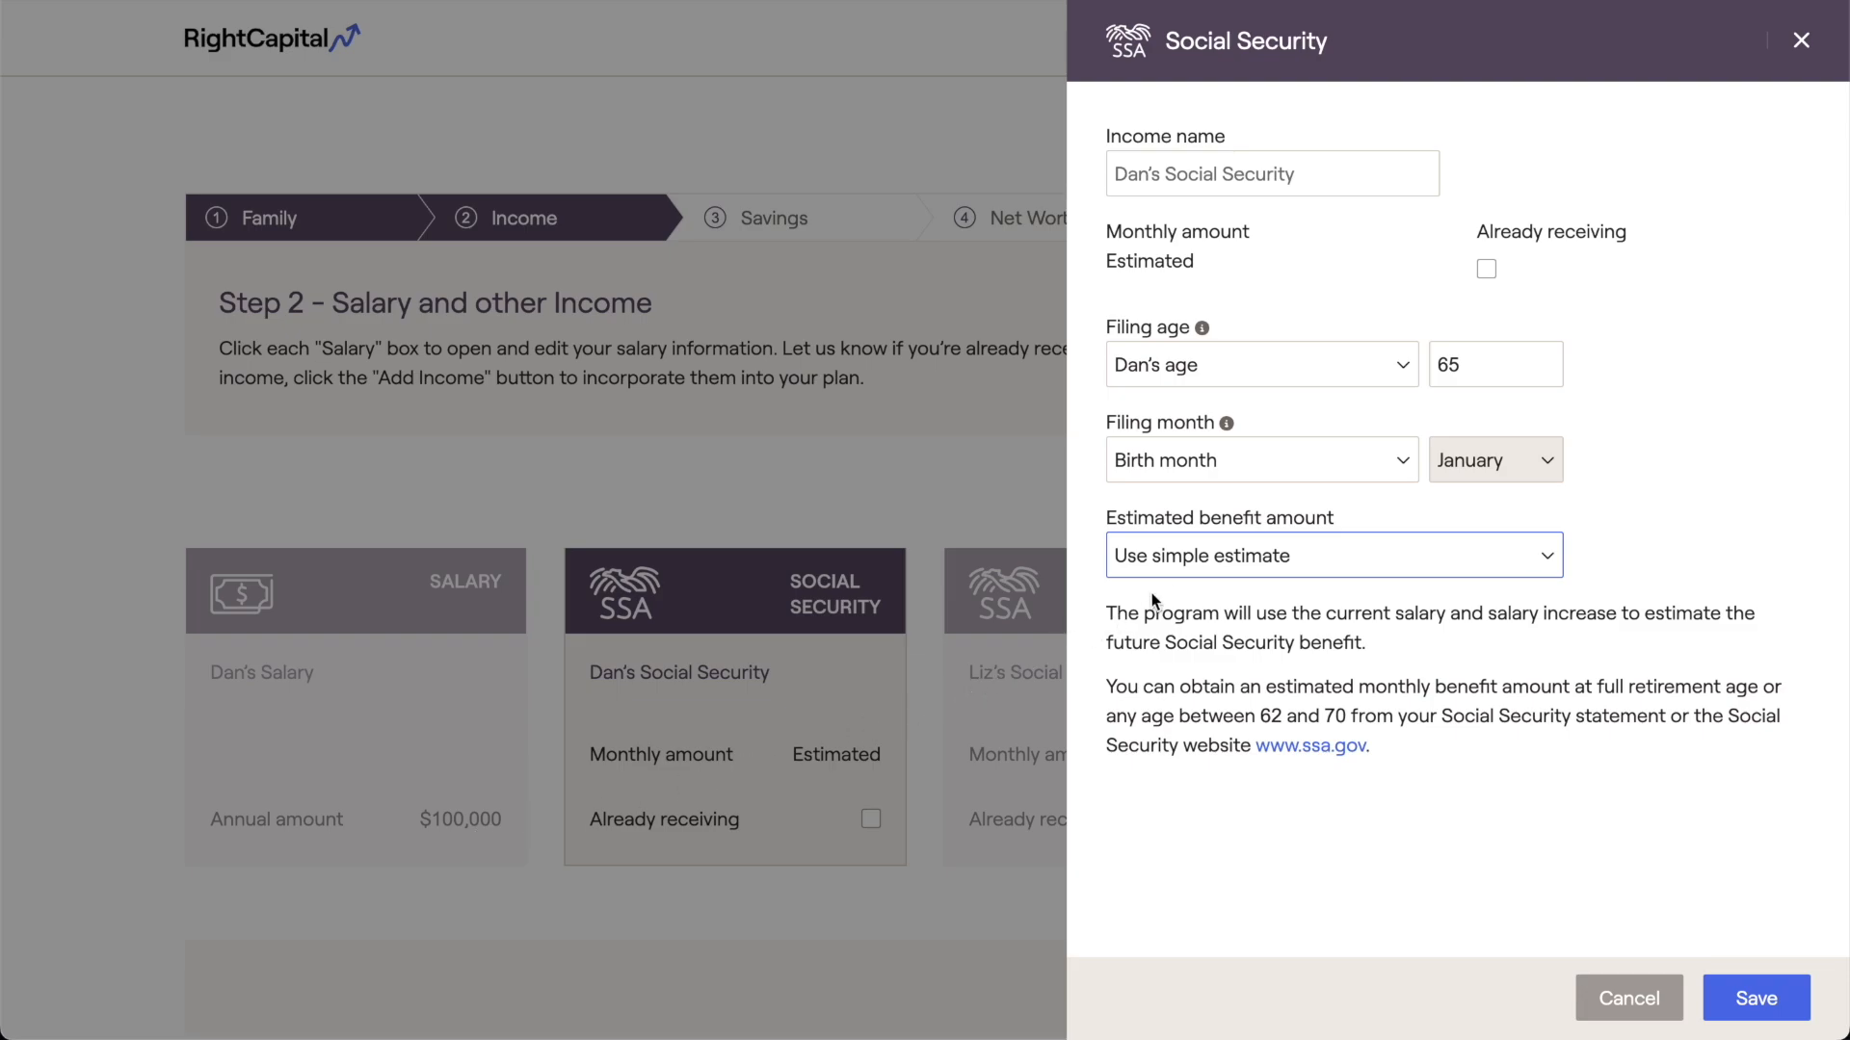
pyautogui.click(1188, 564)
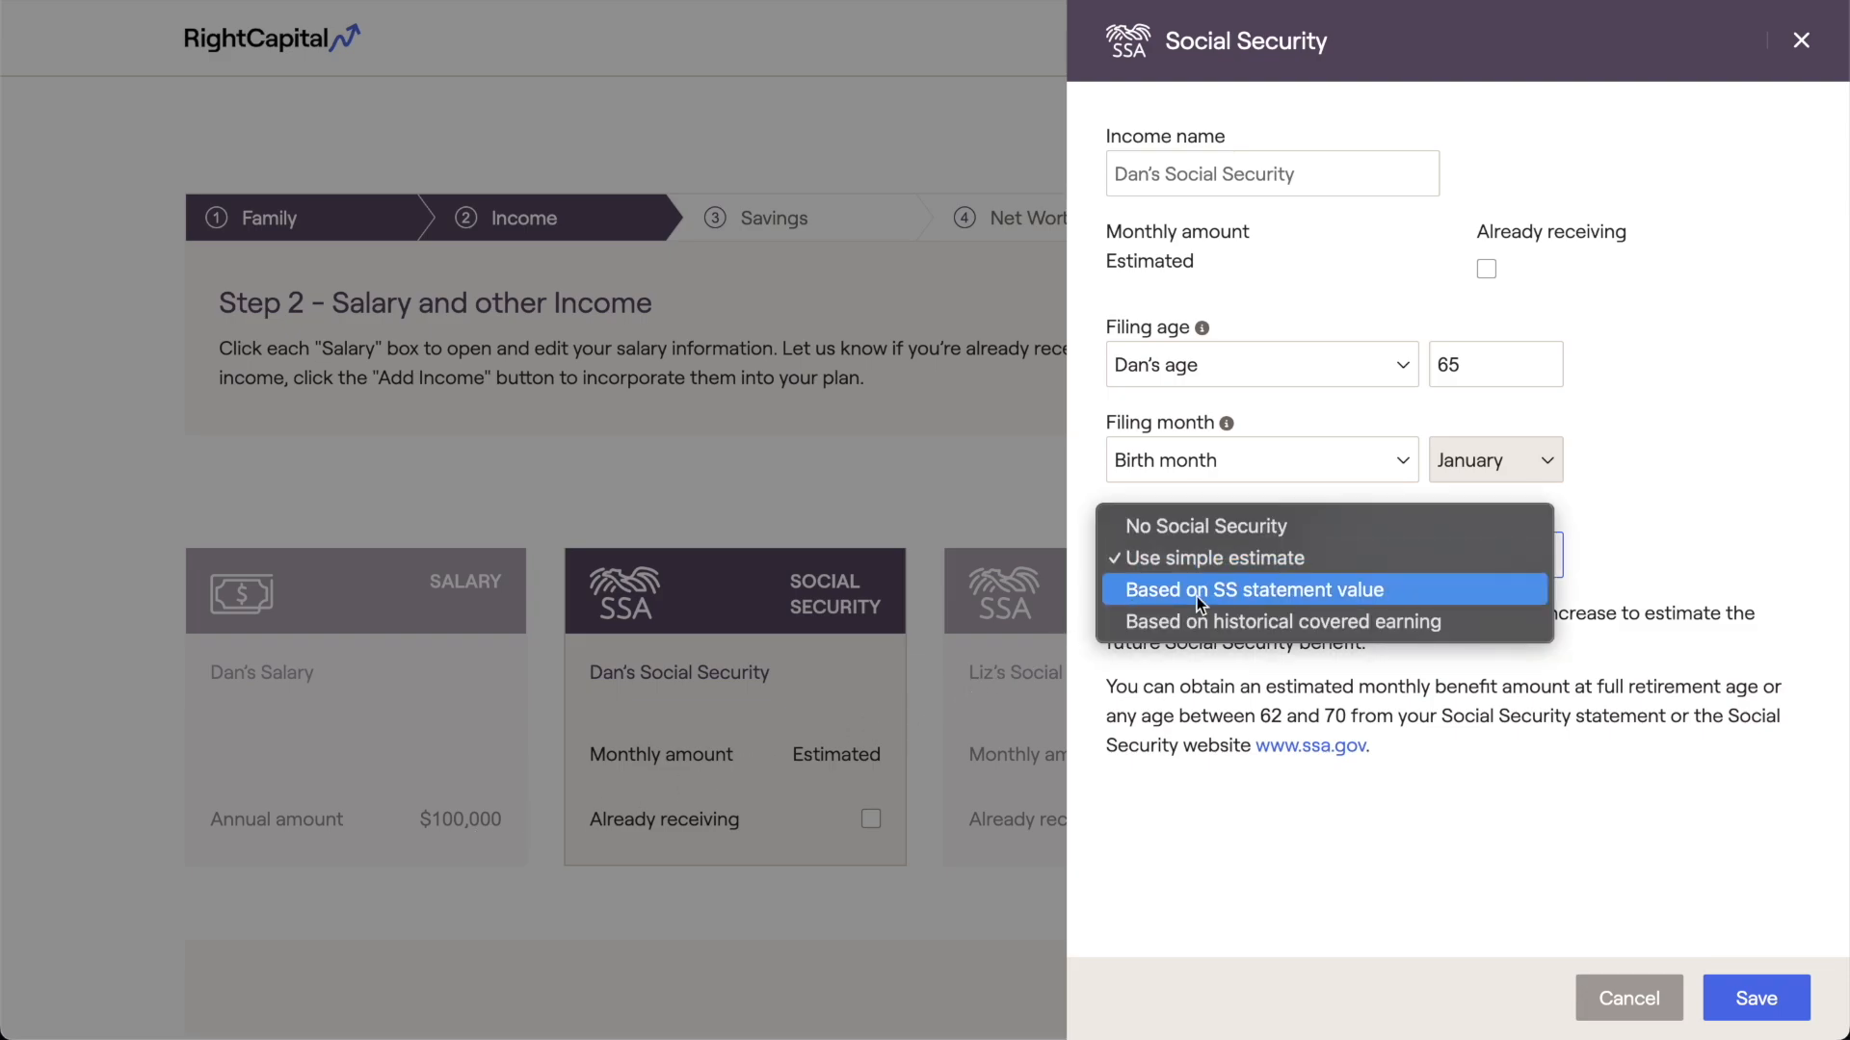
pyautogui.click(1196, 591)
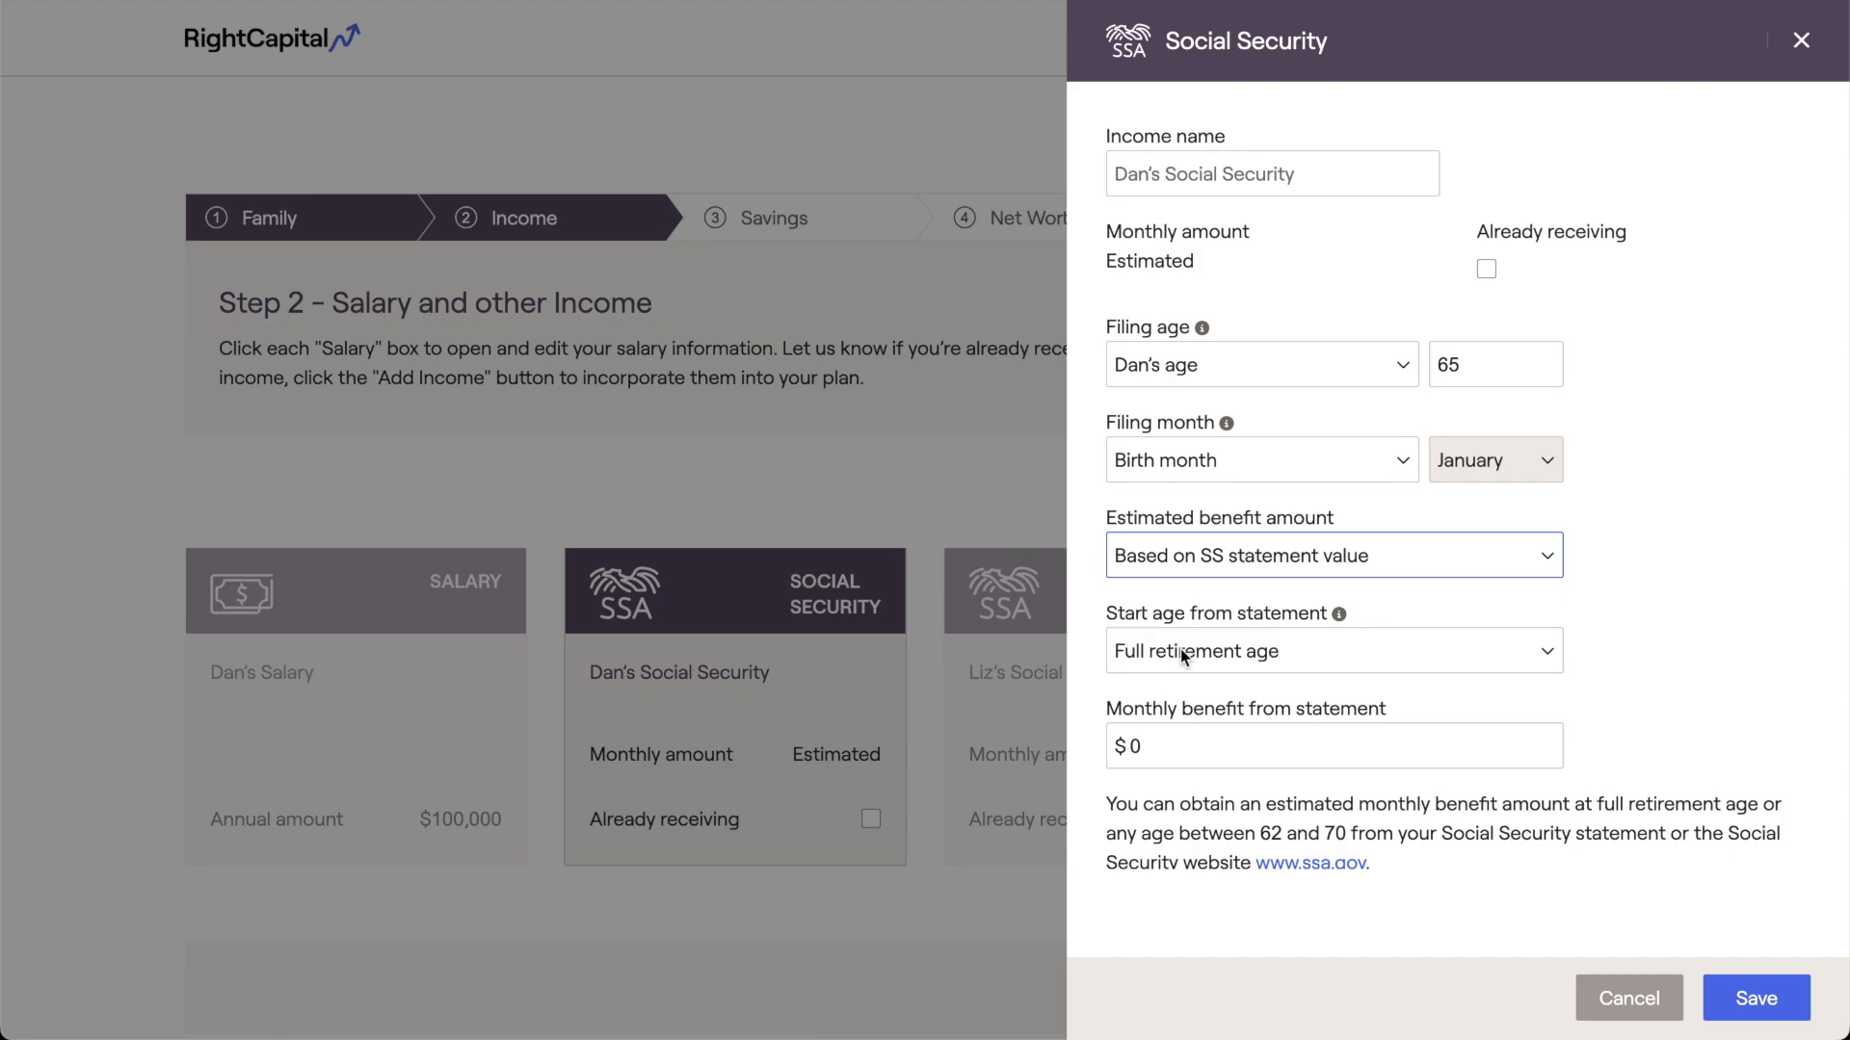
pyautogui.click(1159, 744)
pyautogui.write('2,500')
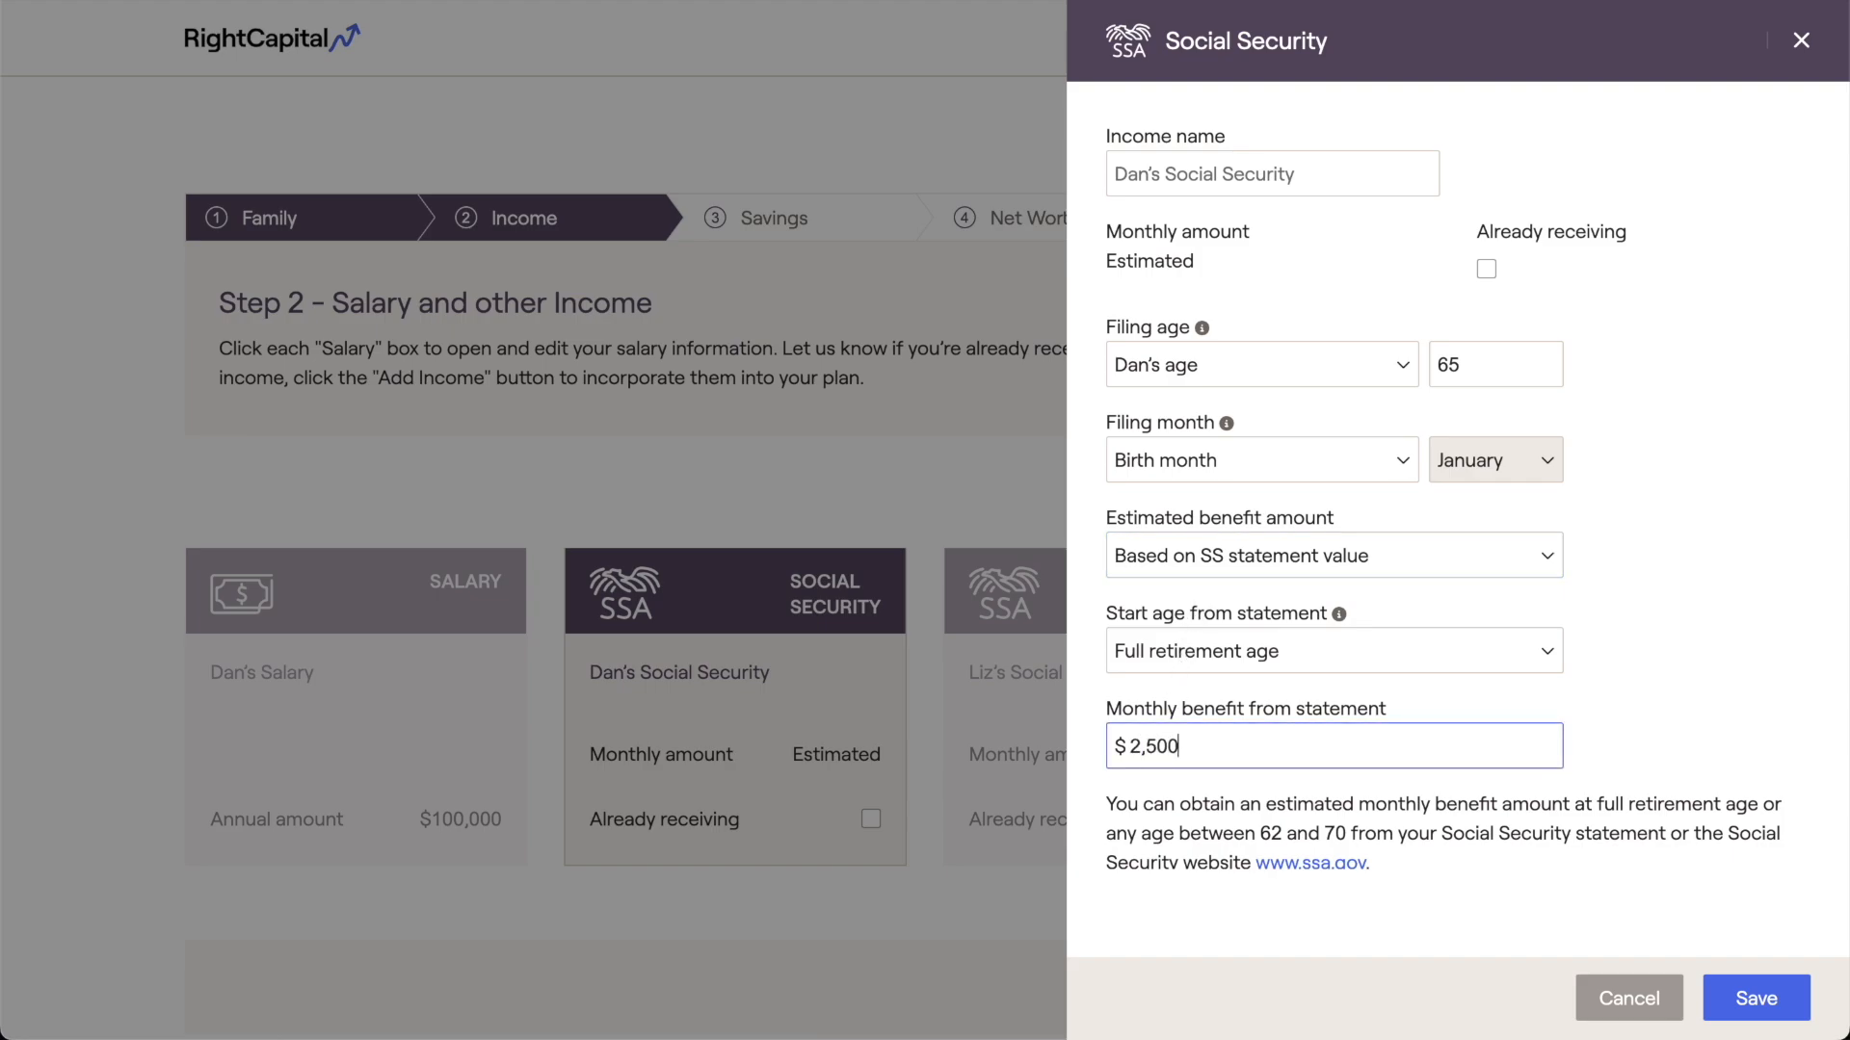
pyautogui.click(1248, 657)
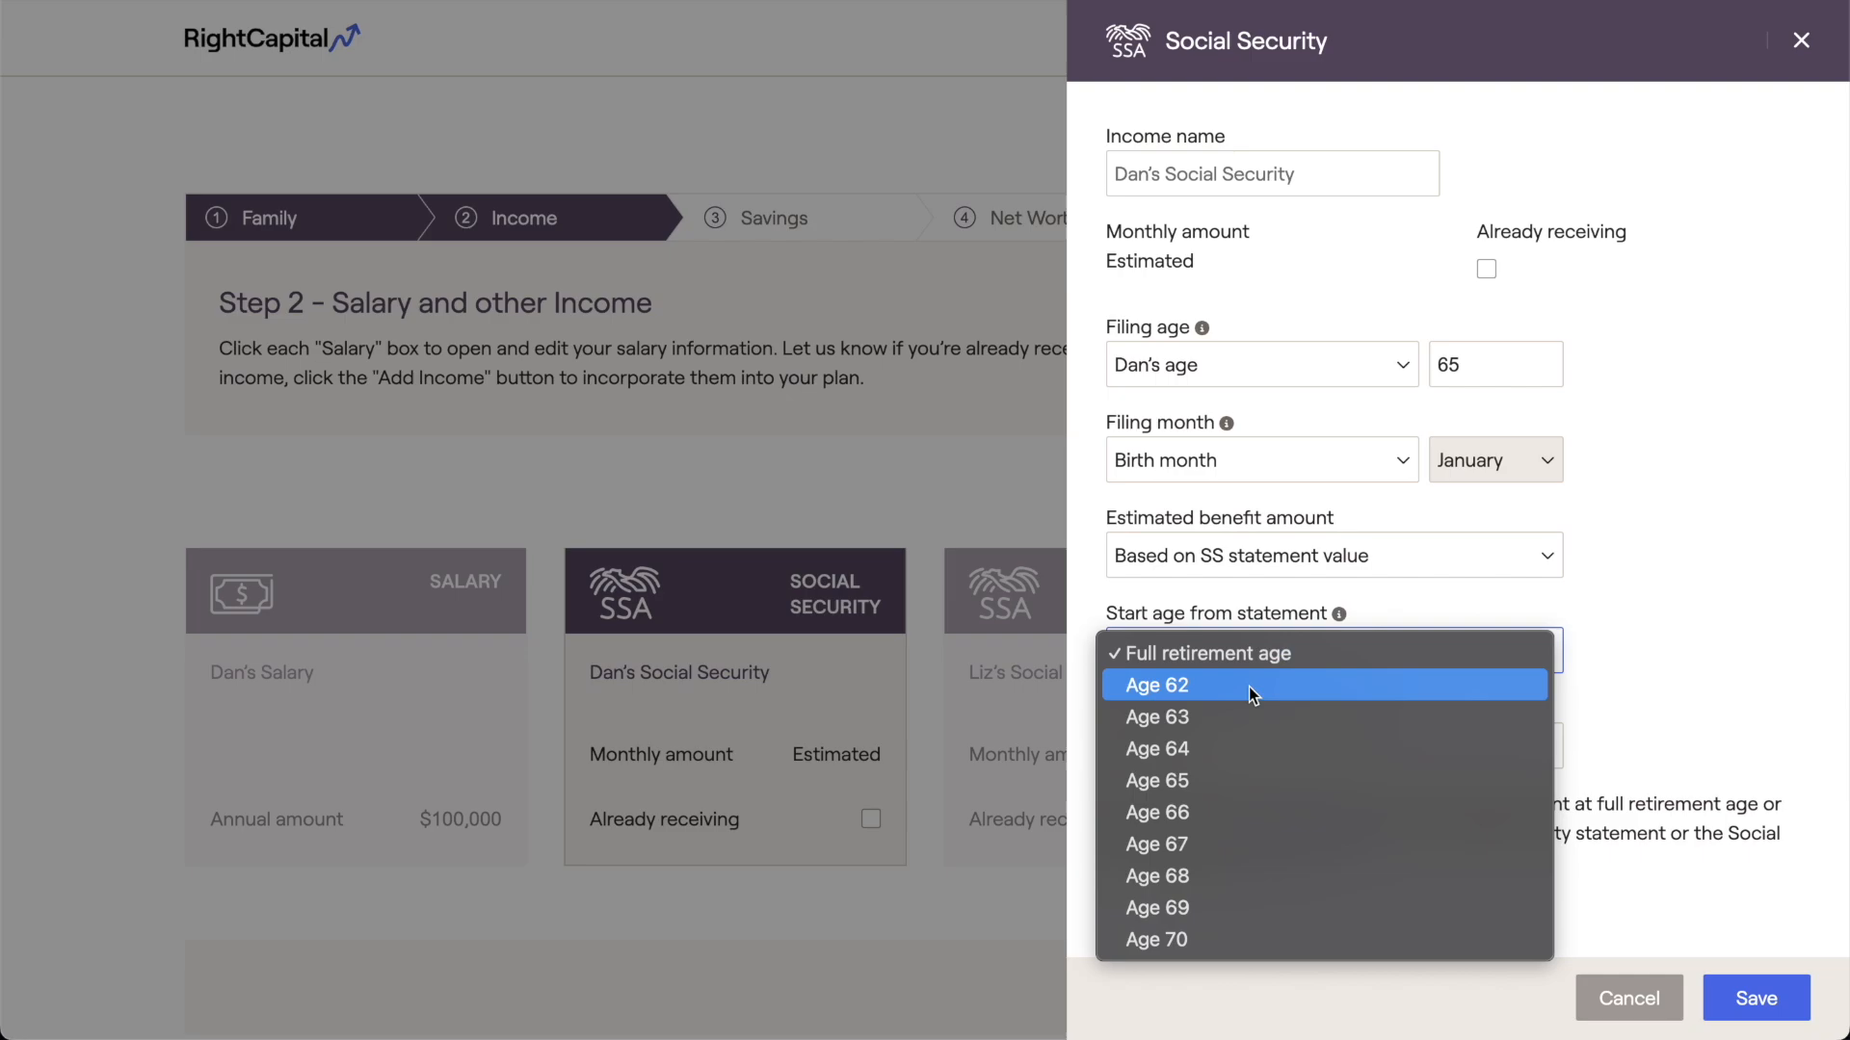
pyautogui.click(1249, 775)
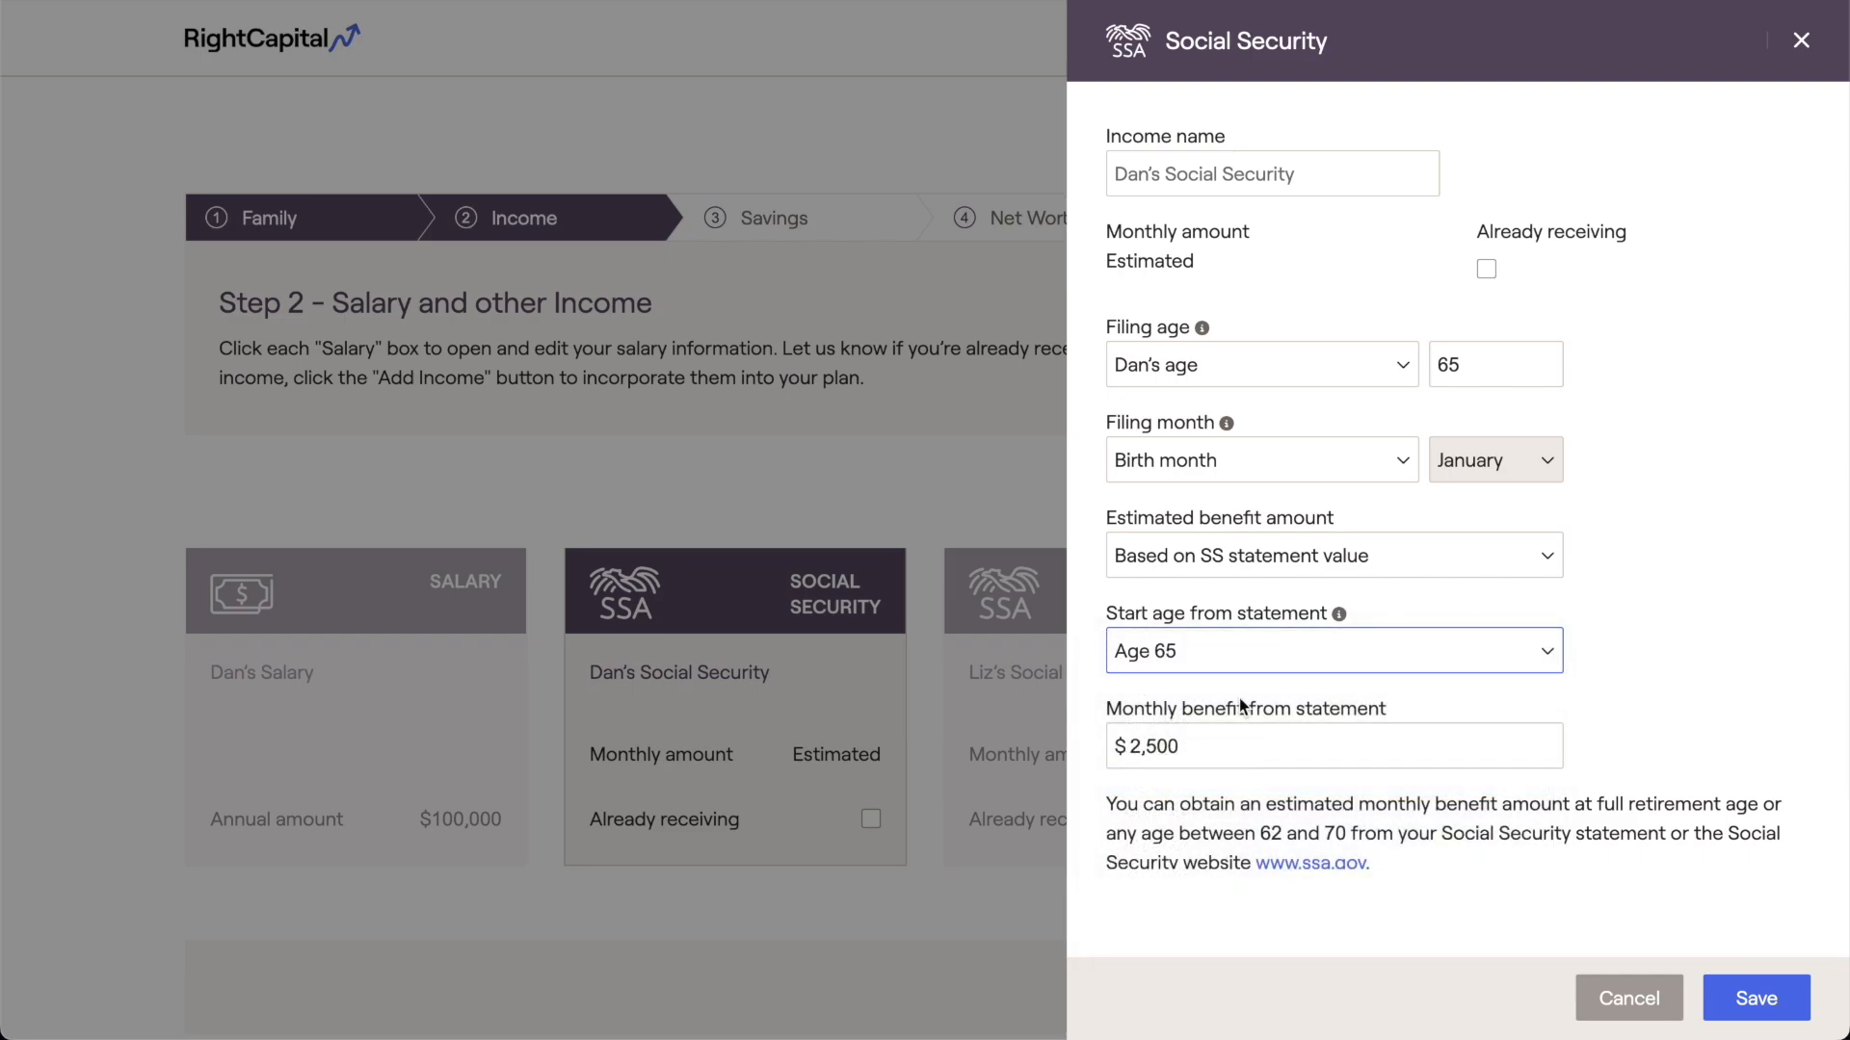
# - Set the client's Social Security filing age to Full Retirement Age (FRA) and save the entry
pyautogui.moveTo(1201, 330)
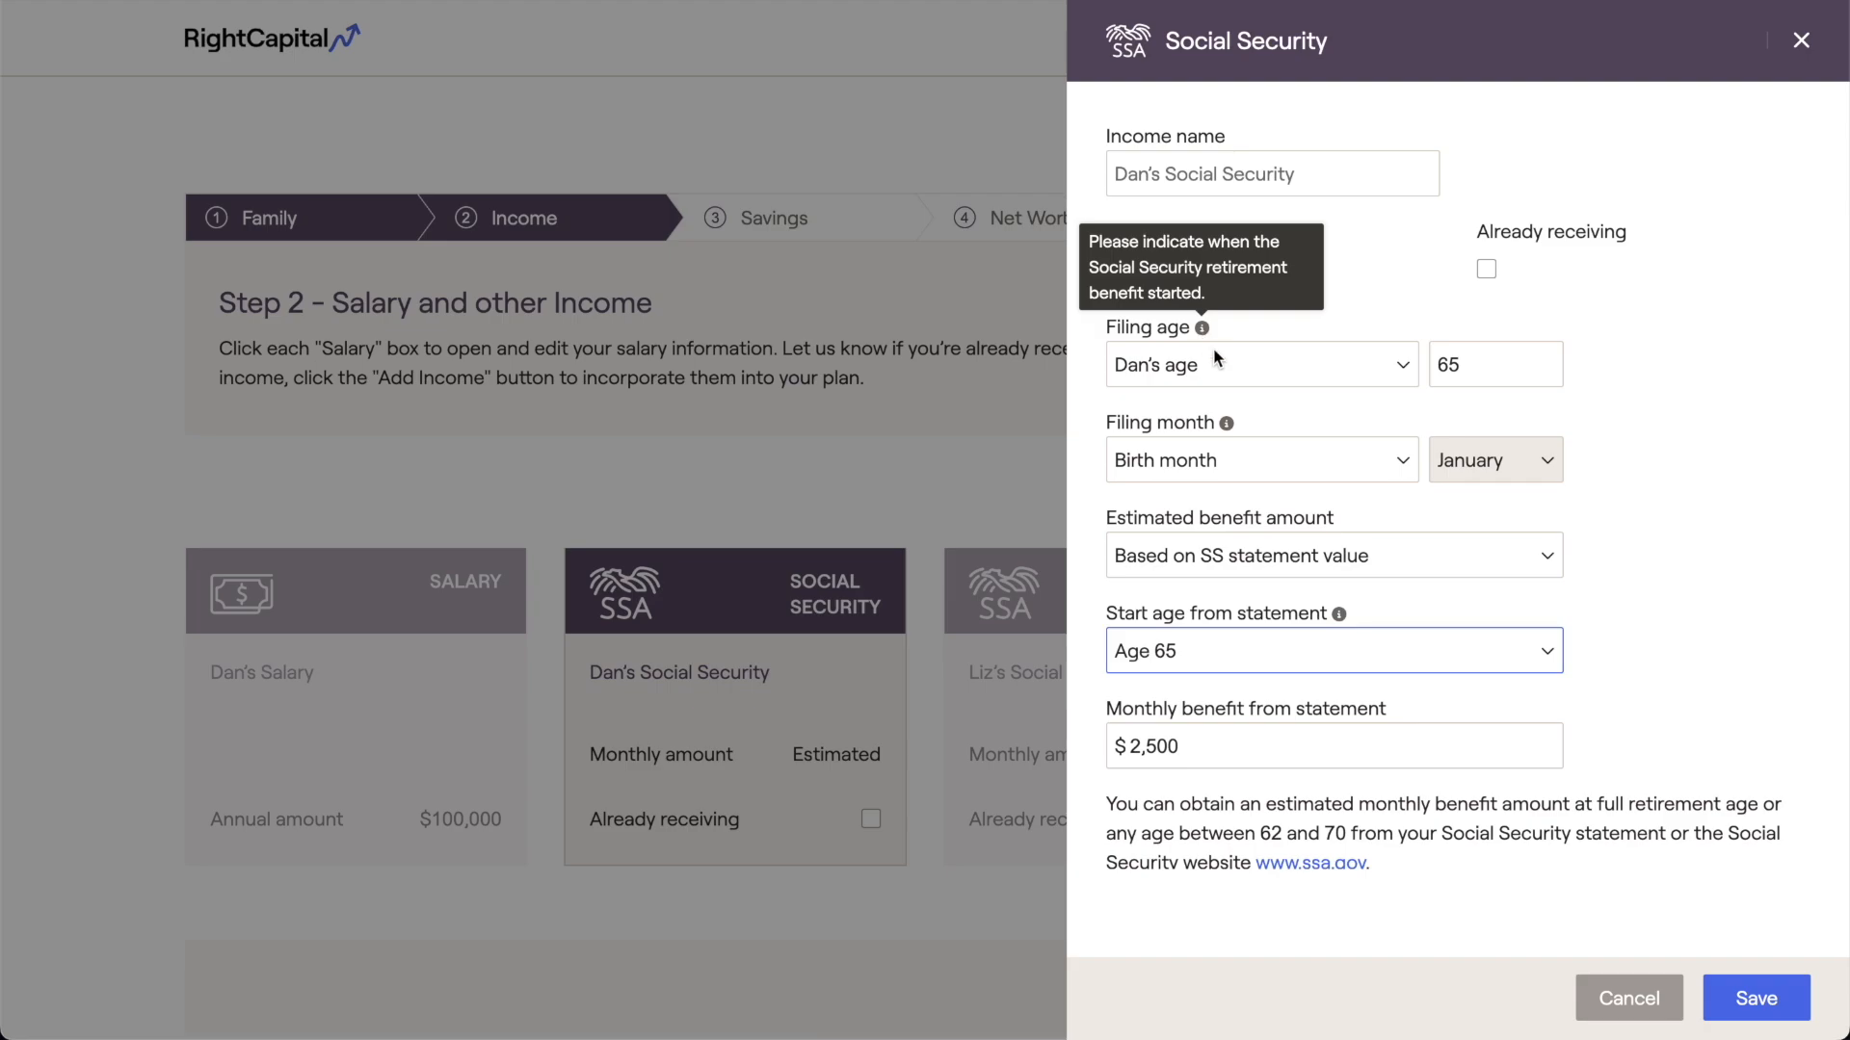
pyautogui.click(1215, 359)
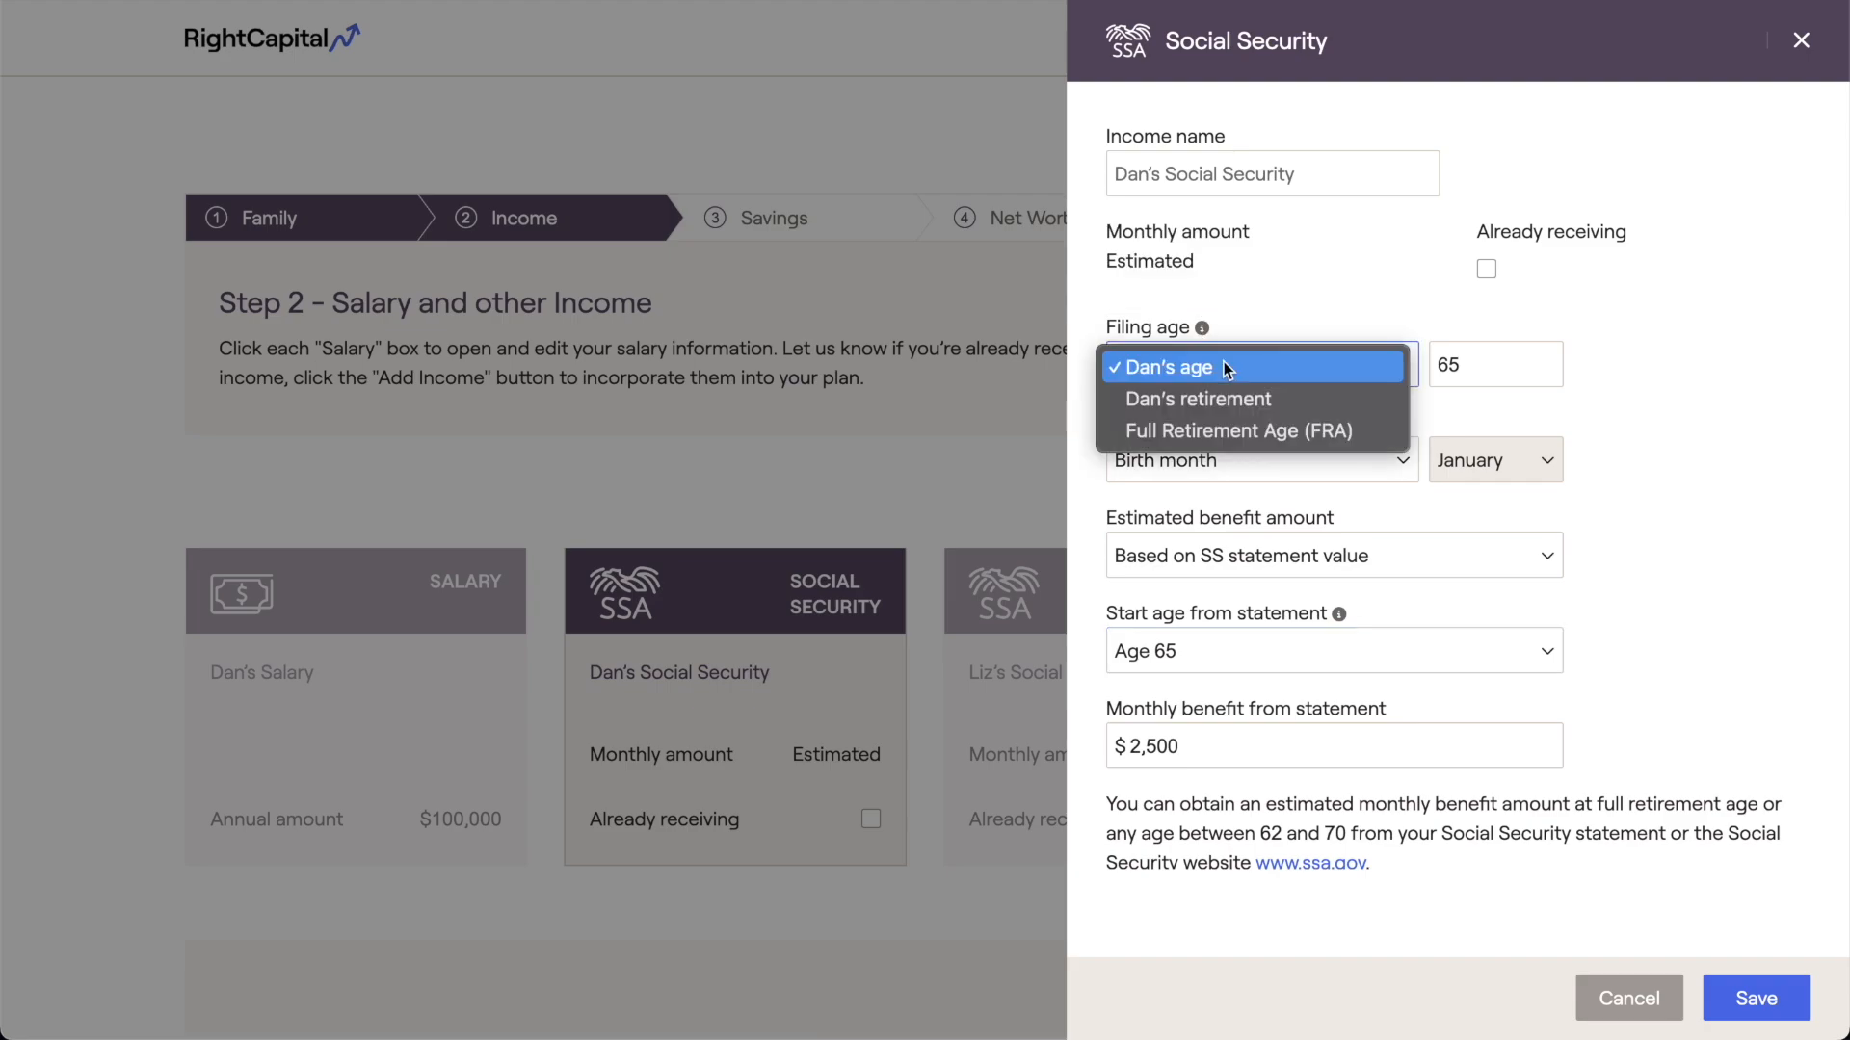
pyautogui.click(1255, 432)
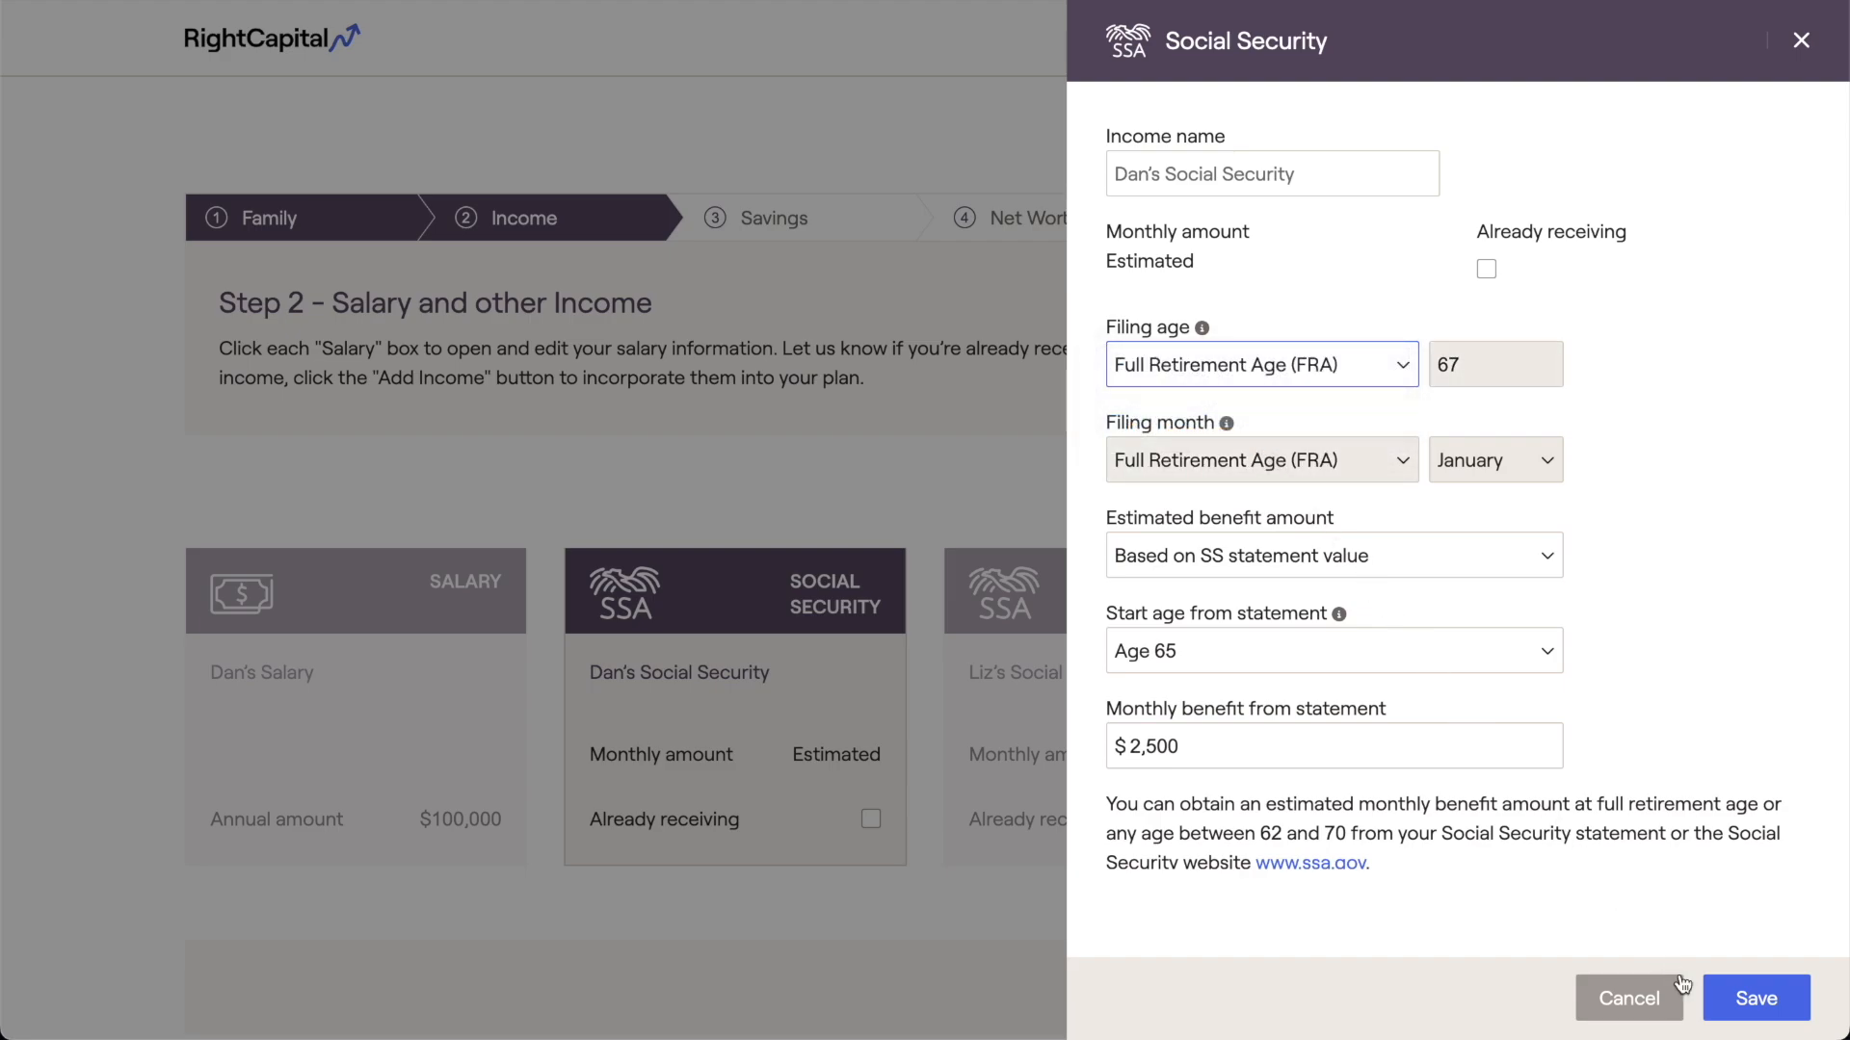
pyautogui.click(1707, 1003)
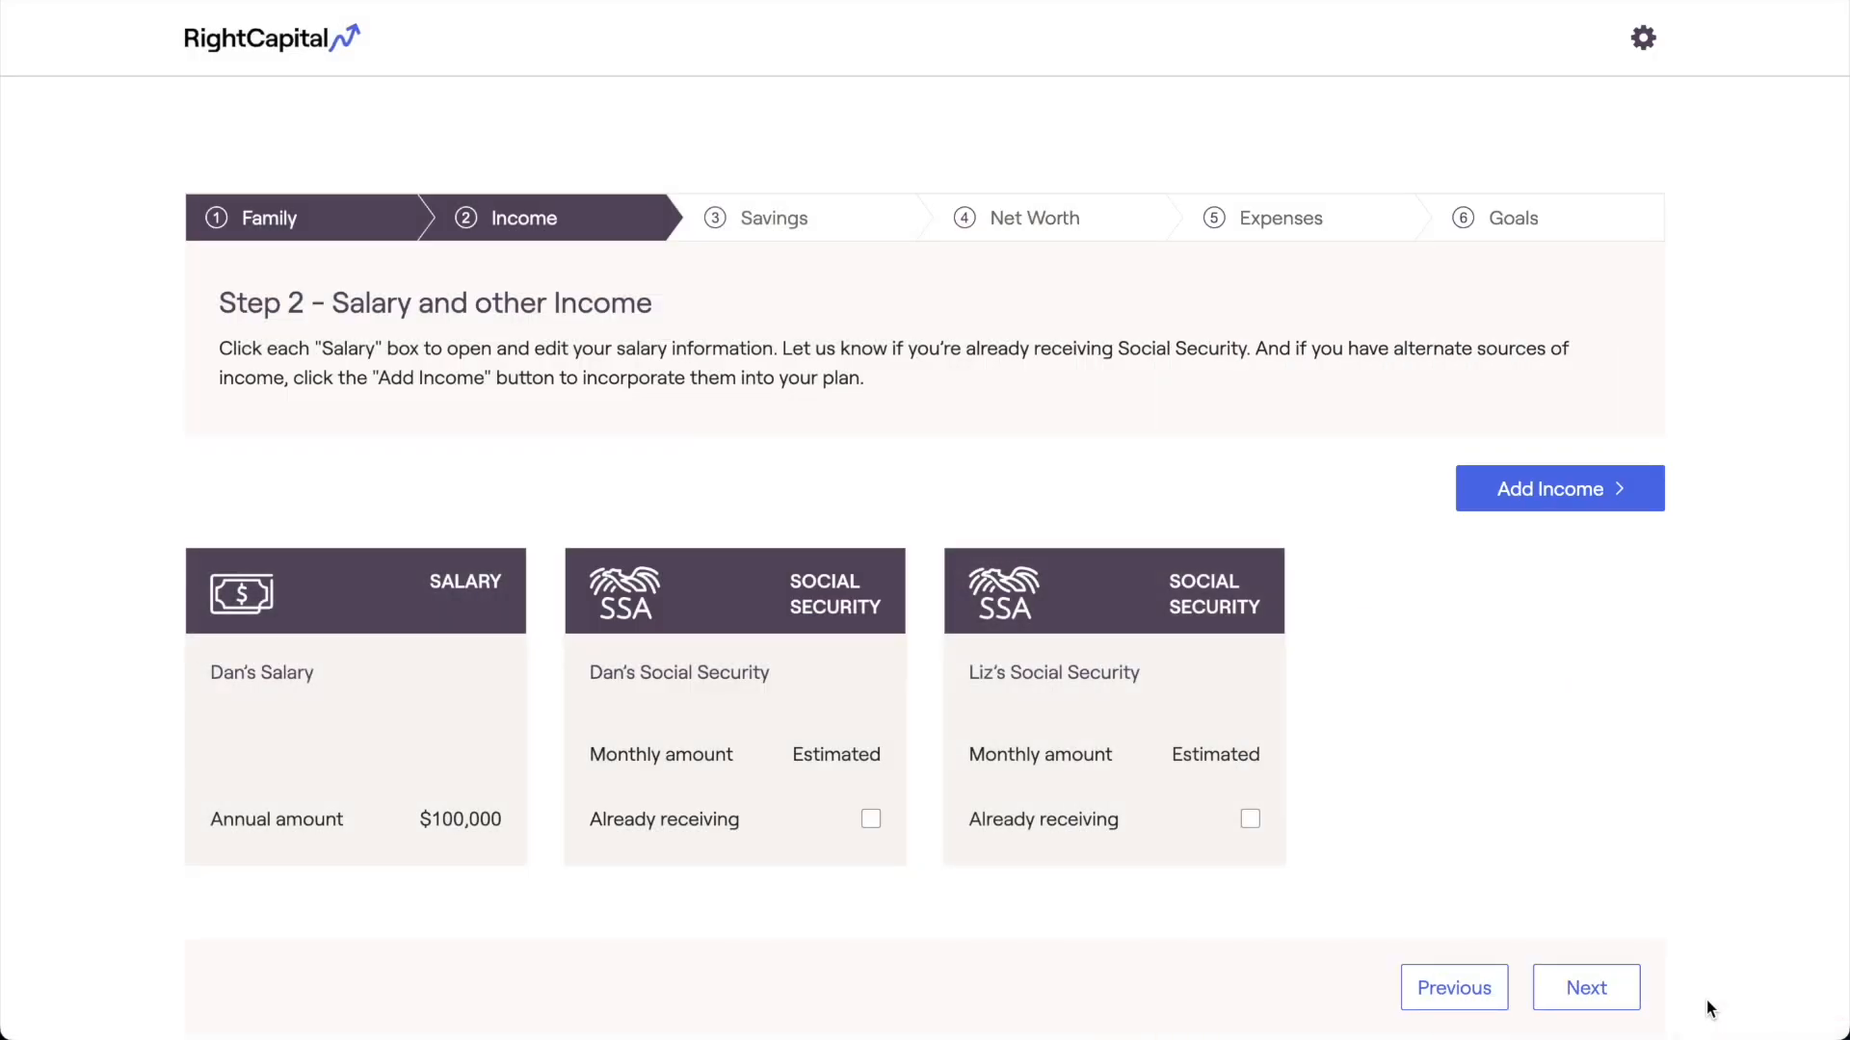
# - Add a self-employment income with an annual amount of $50,000
pyautogui.click(1542, 510)
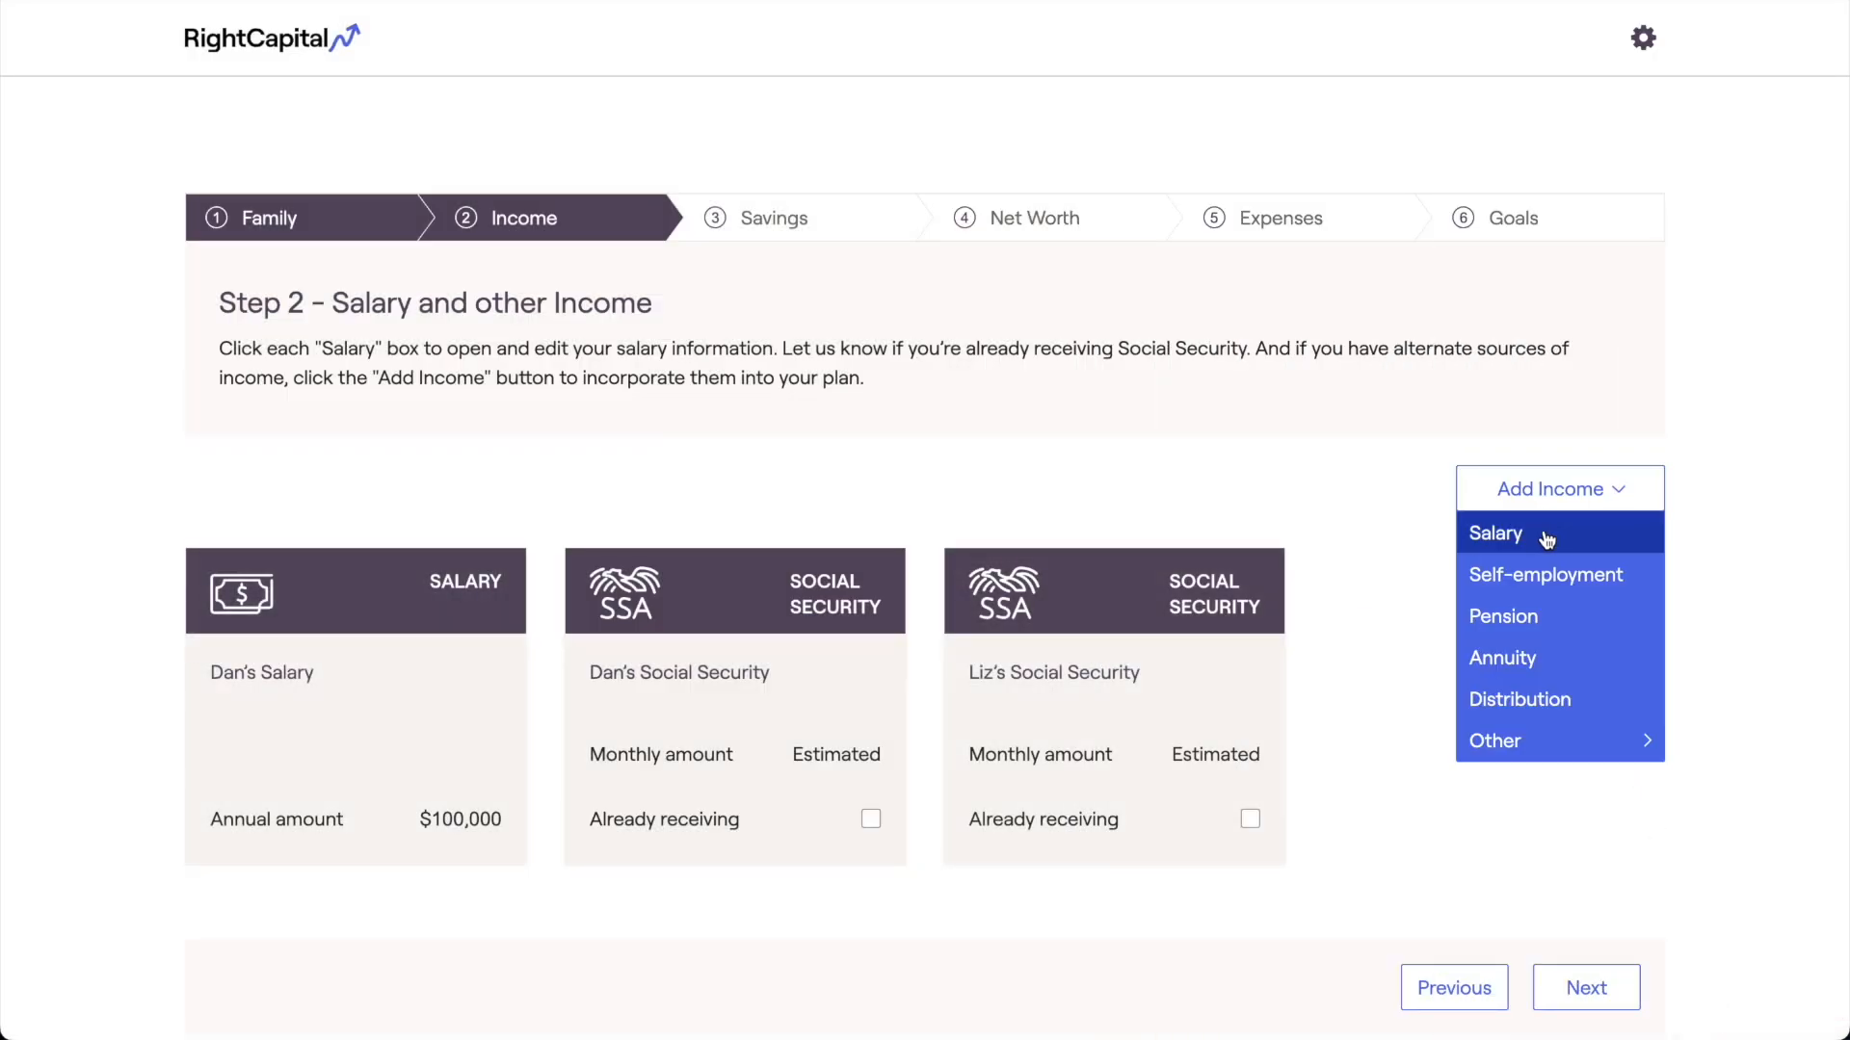
pyautogui.click(1574, 588)
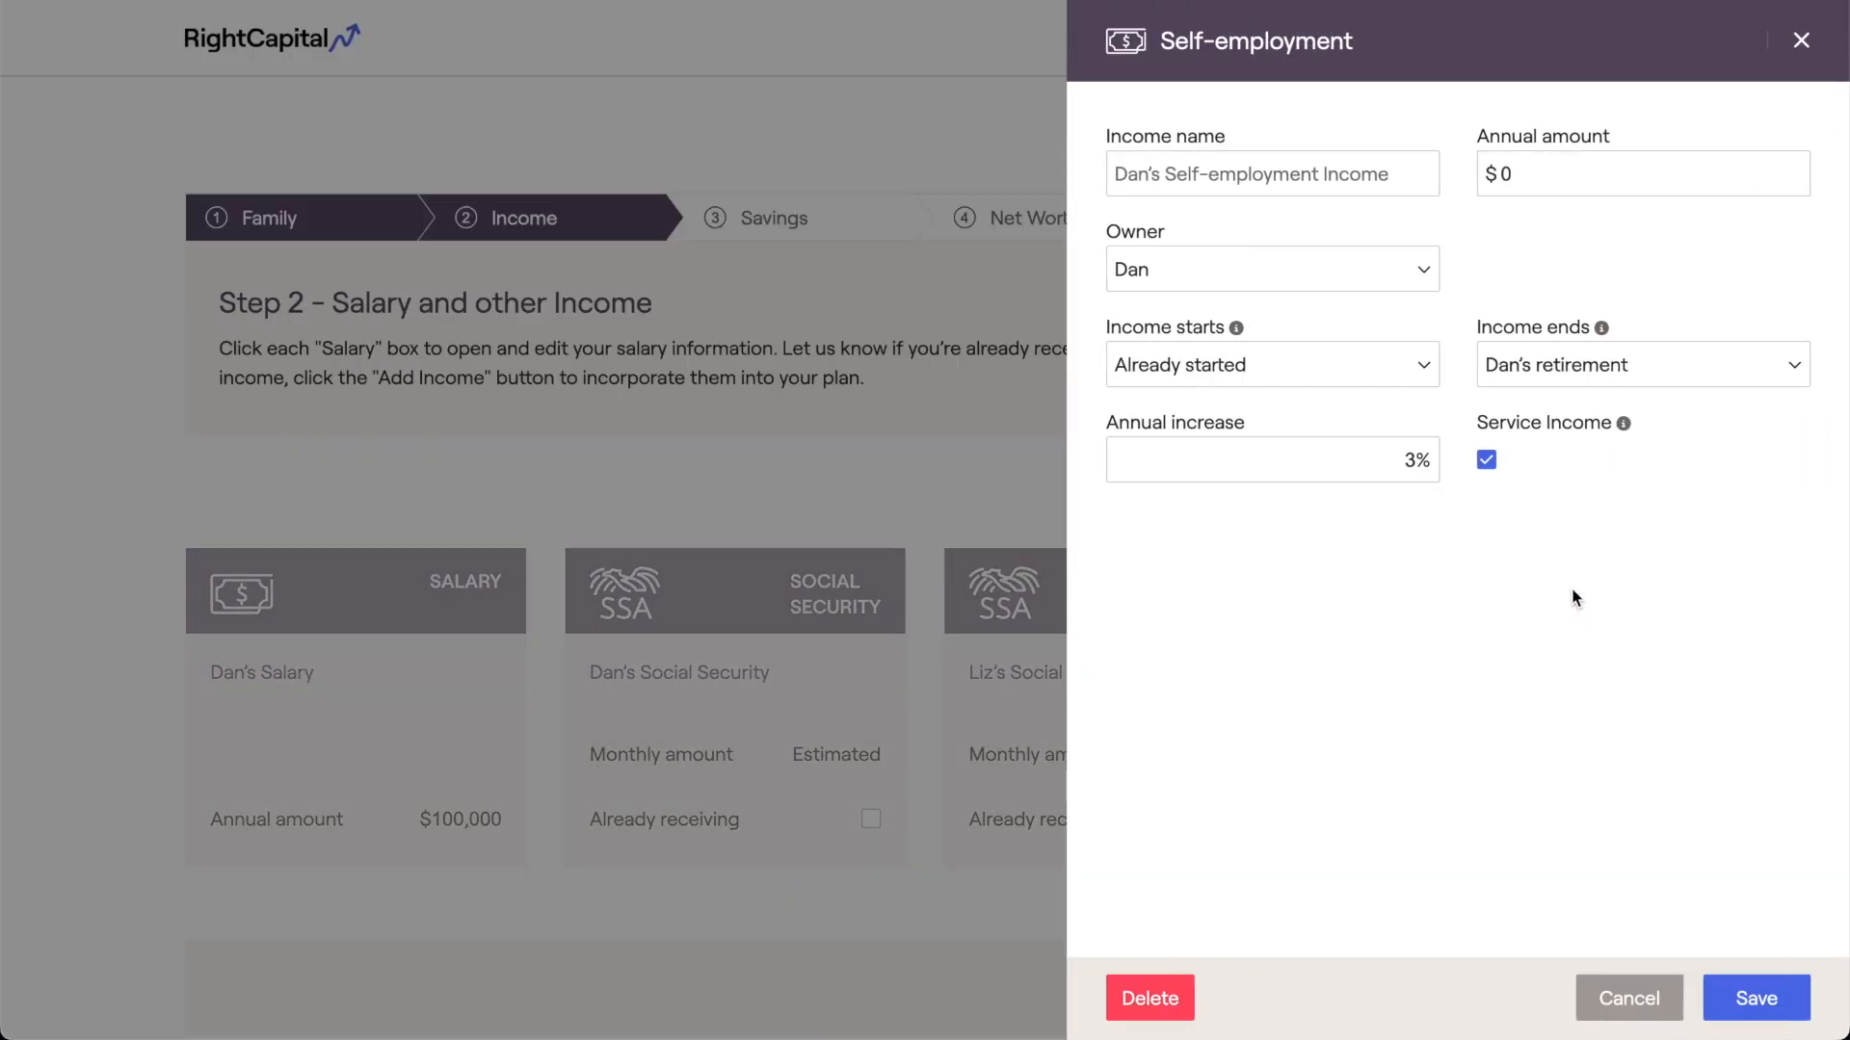
pyautogui.click(1519, 177)
pyautogui.press('BackSpace')
pyautogui.write('50,000')
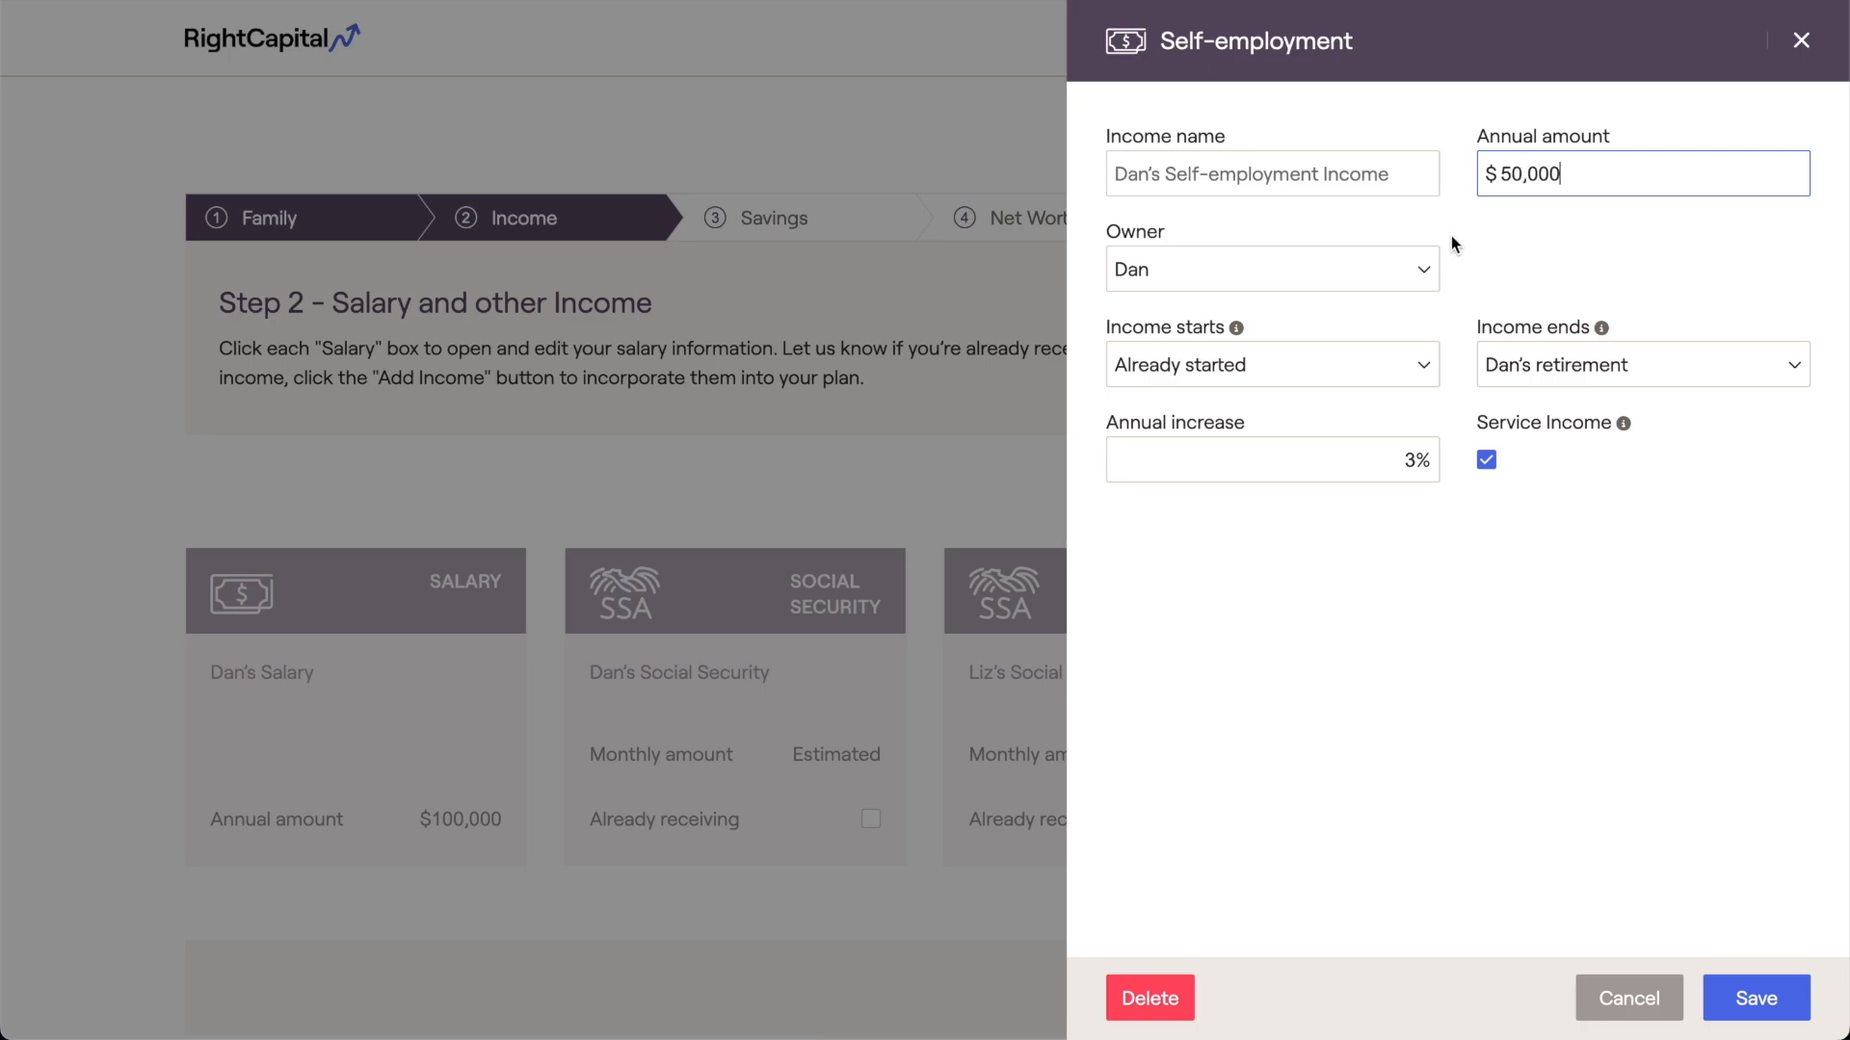
# - Assign the self-employment income to the co-client, end it at the co-client's retirement, and save it
pyautogui.click(1423, 270)
pyautogui.click(1414, 303)
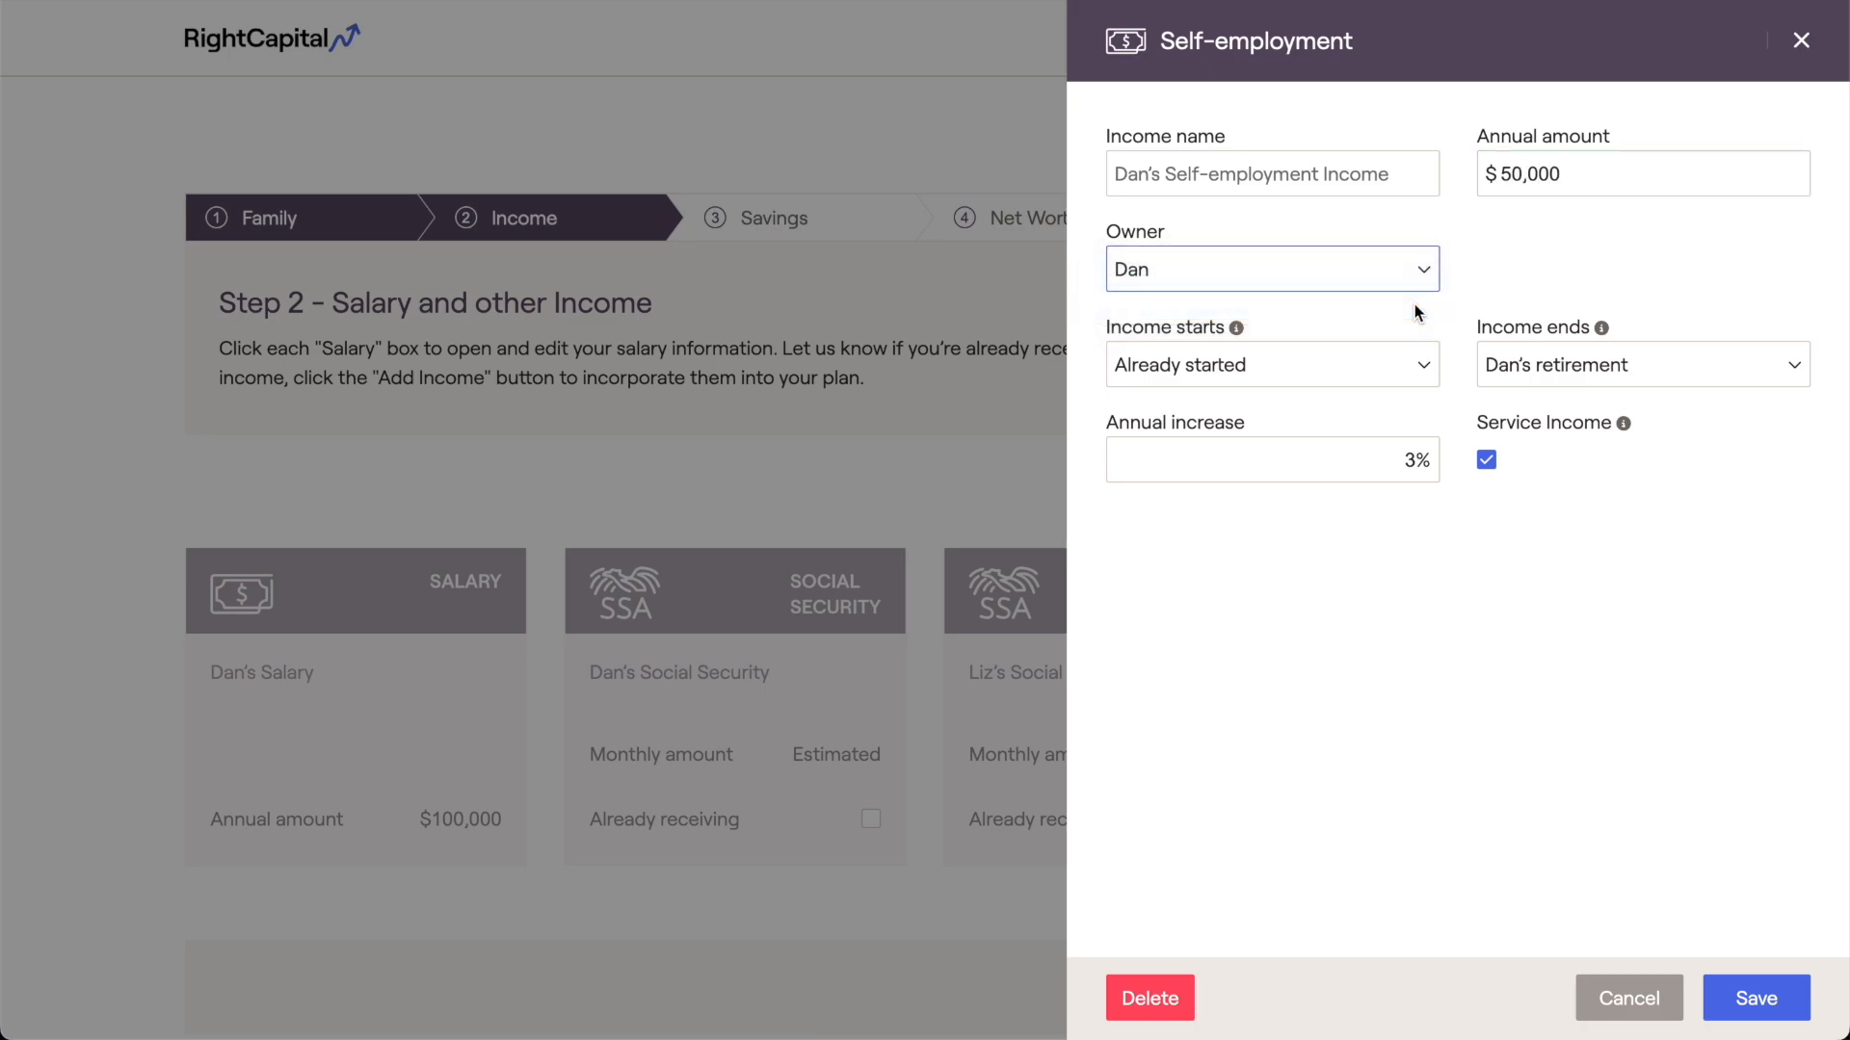
pyautogui.click(1495, 367)
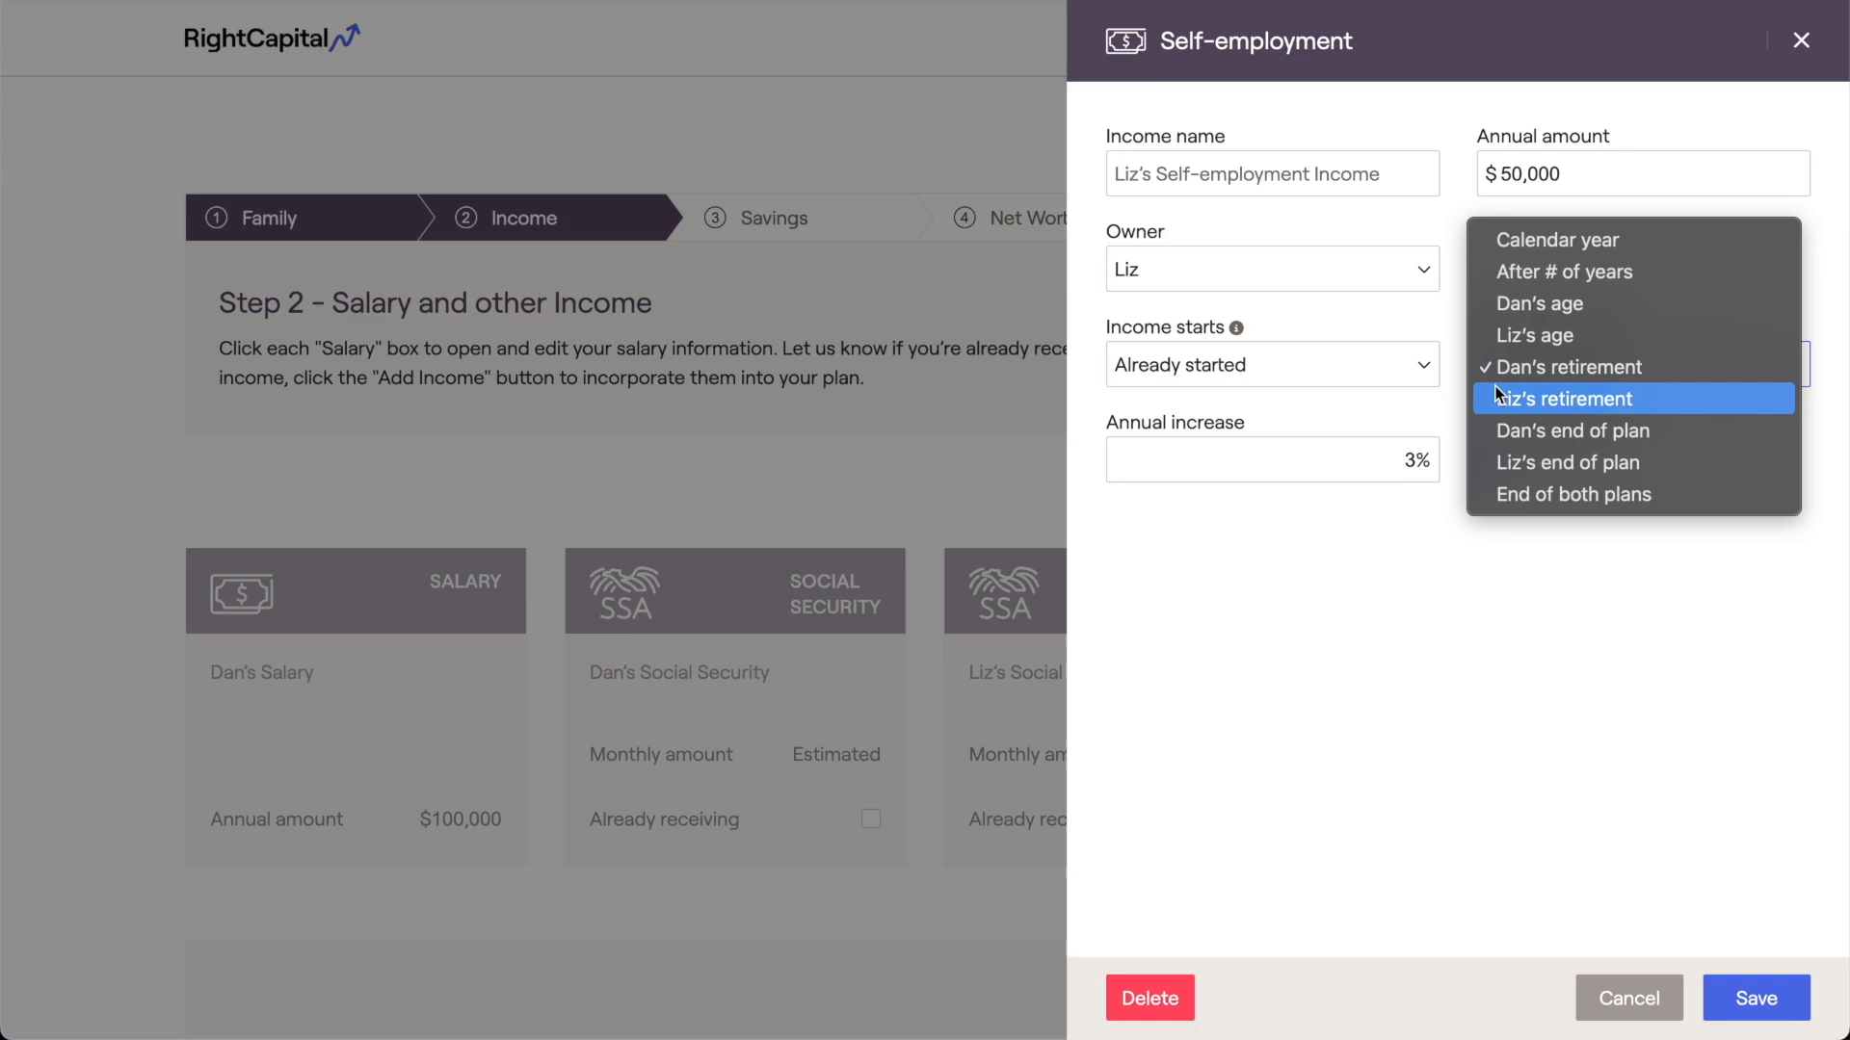
pyautogui.click(1498, 399)
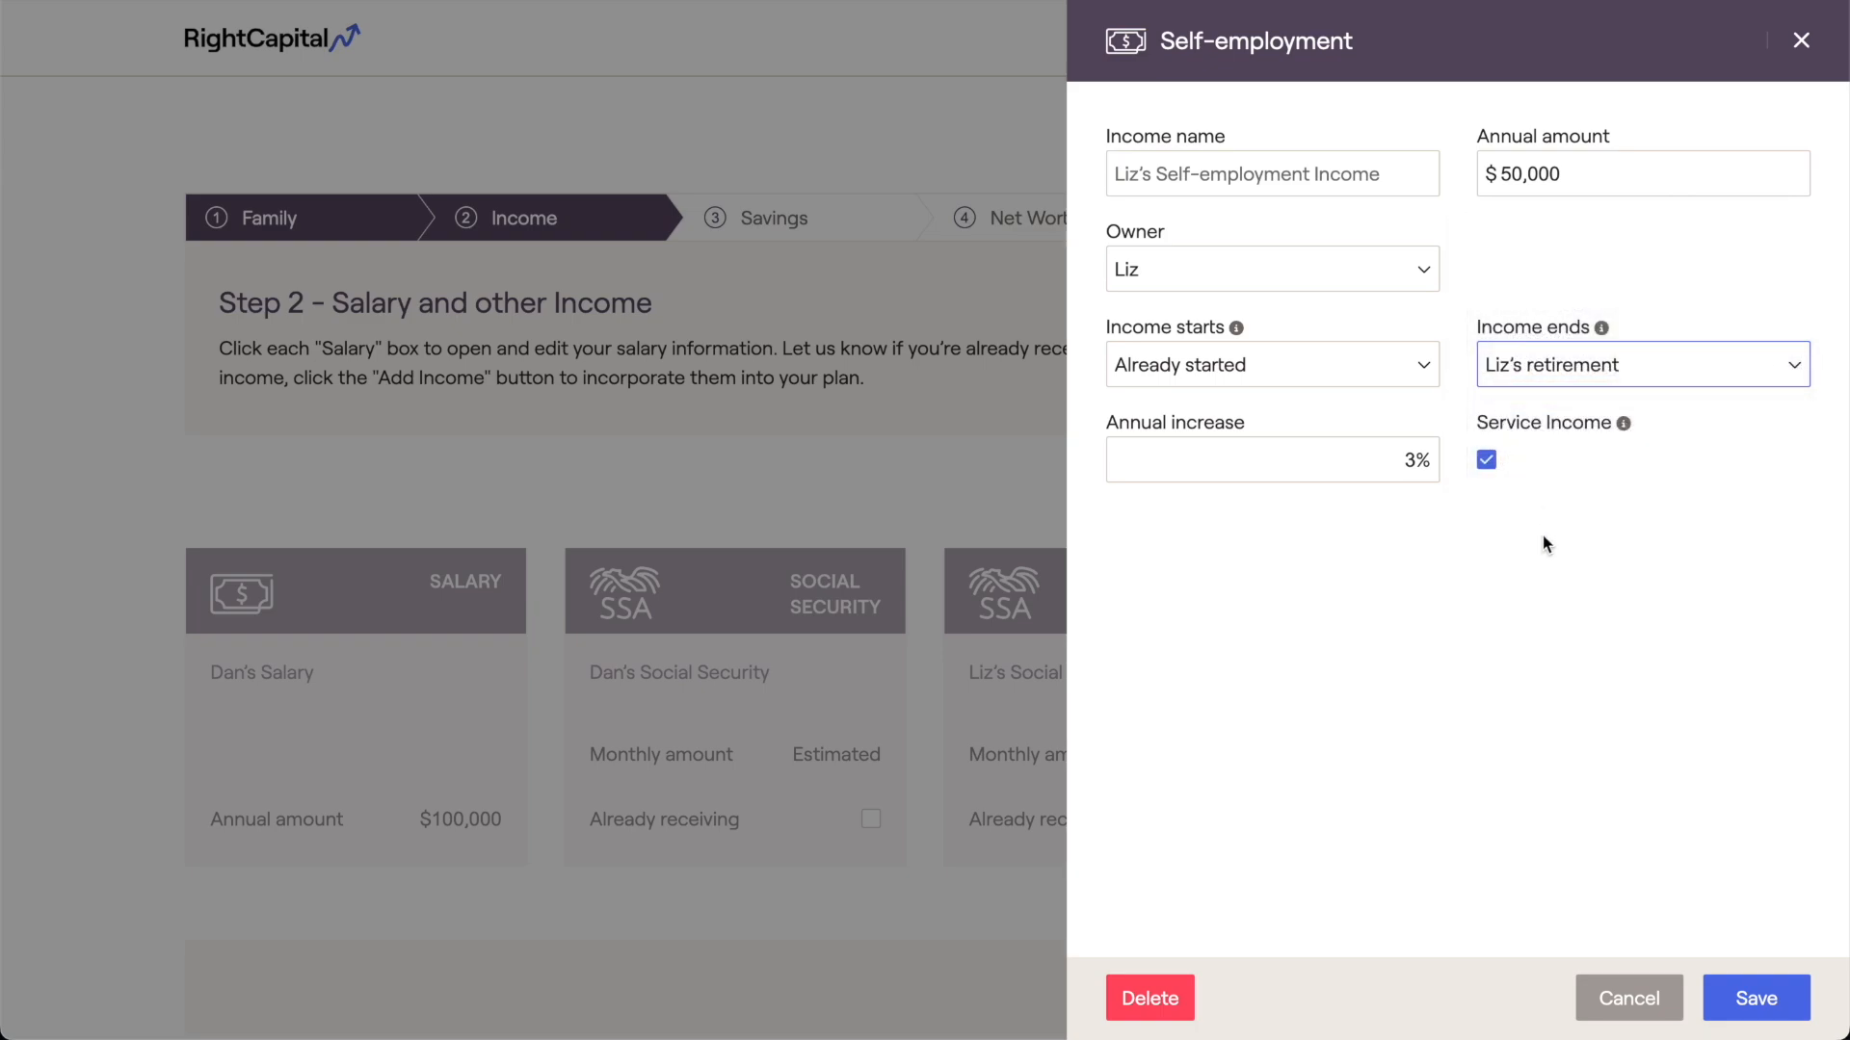
pyautogui.click(1712, 1006)
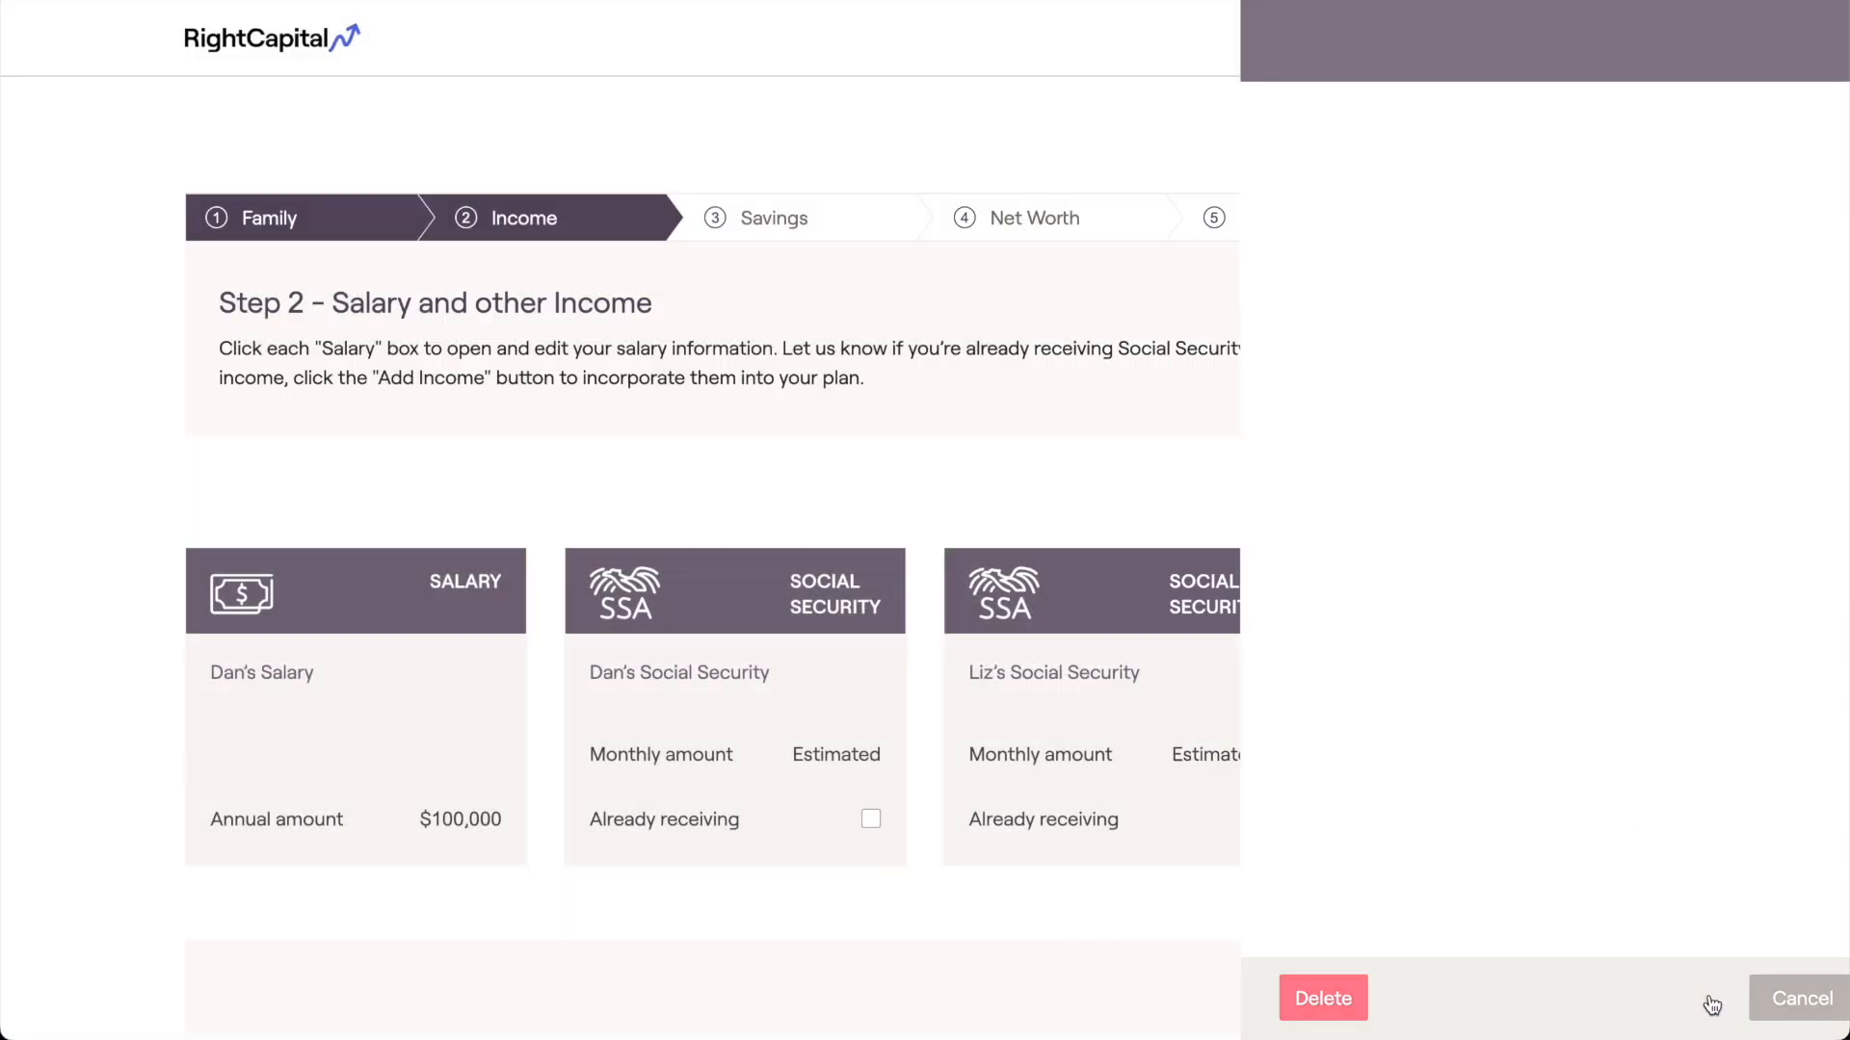
# - Add a pension income for the client named Pension Placeholder with an annual amount of $25,000, and save it
pyautogui.click(1543, 508)
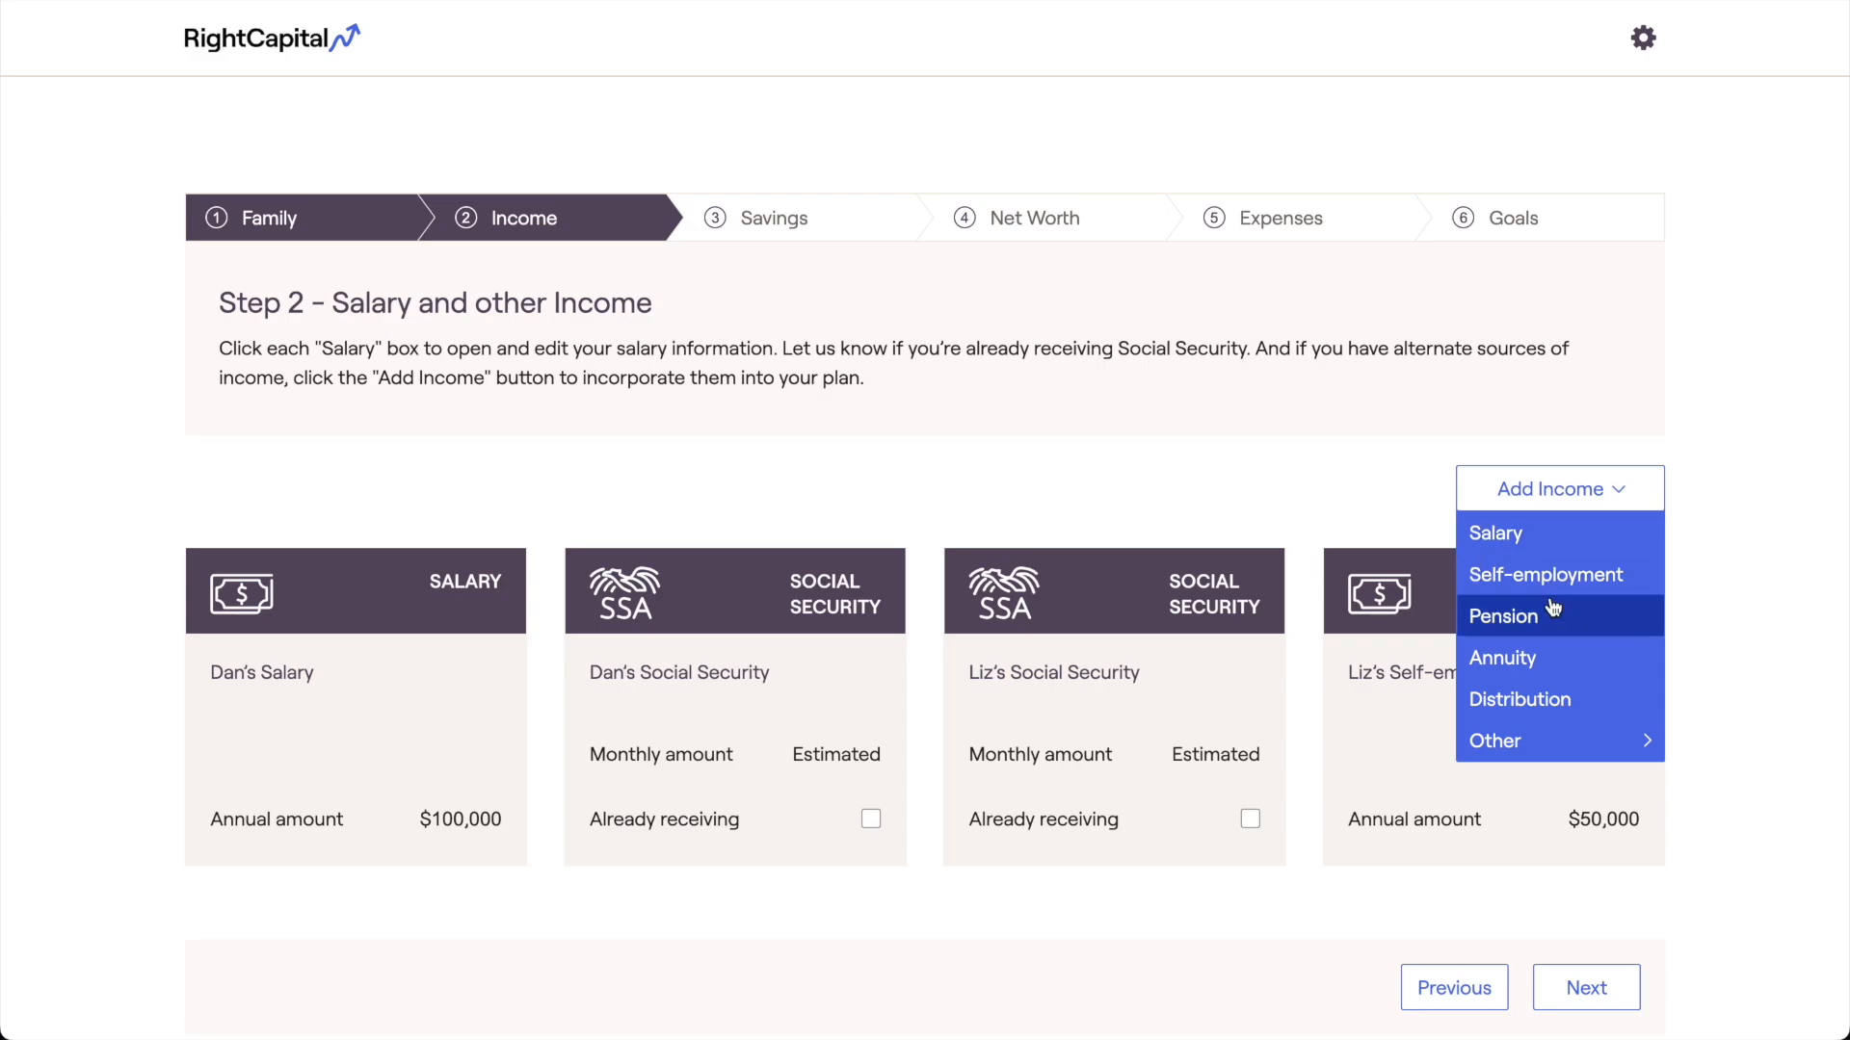
pyautogui.click(1503, 616)
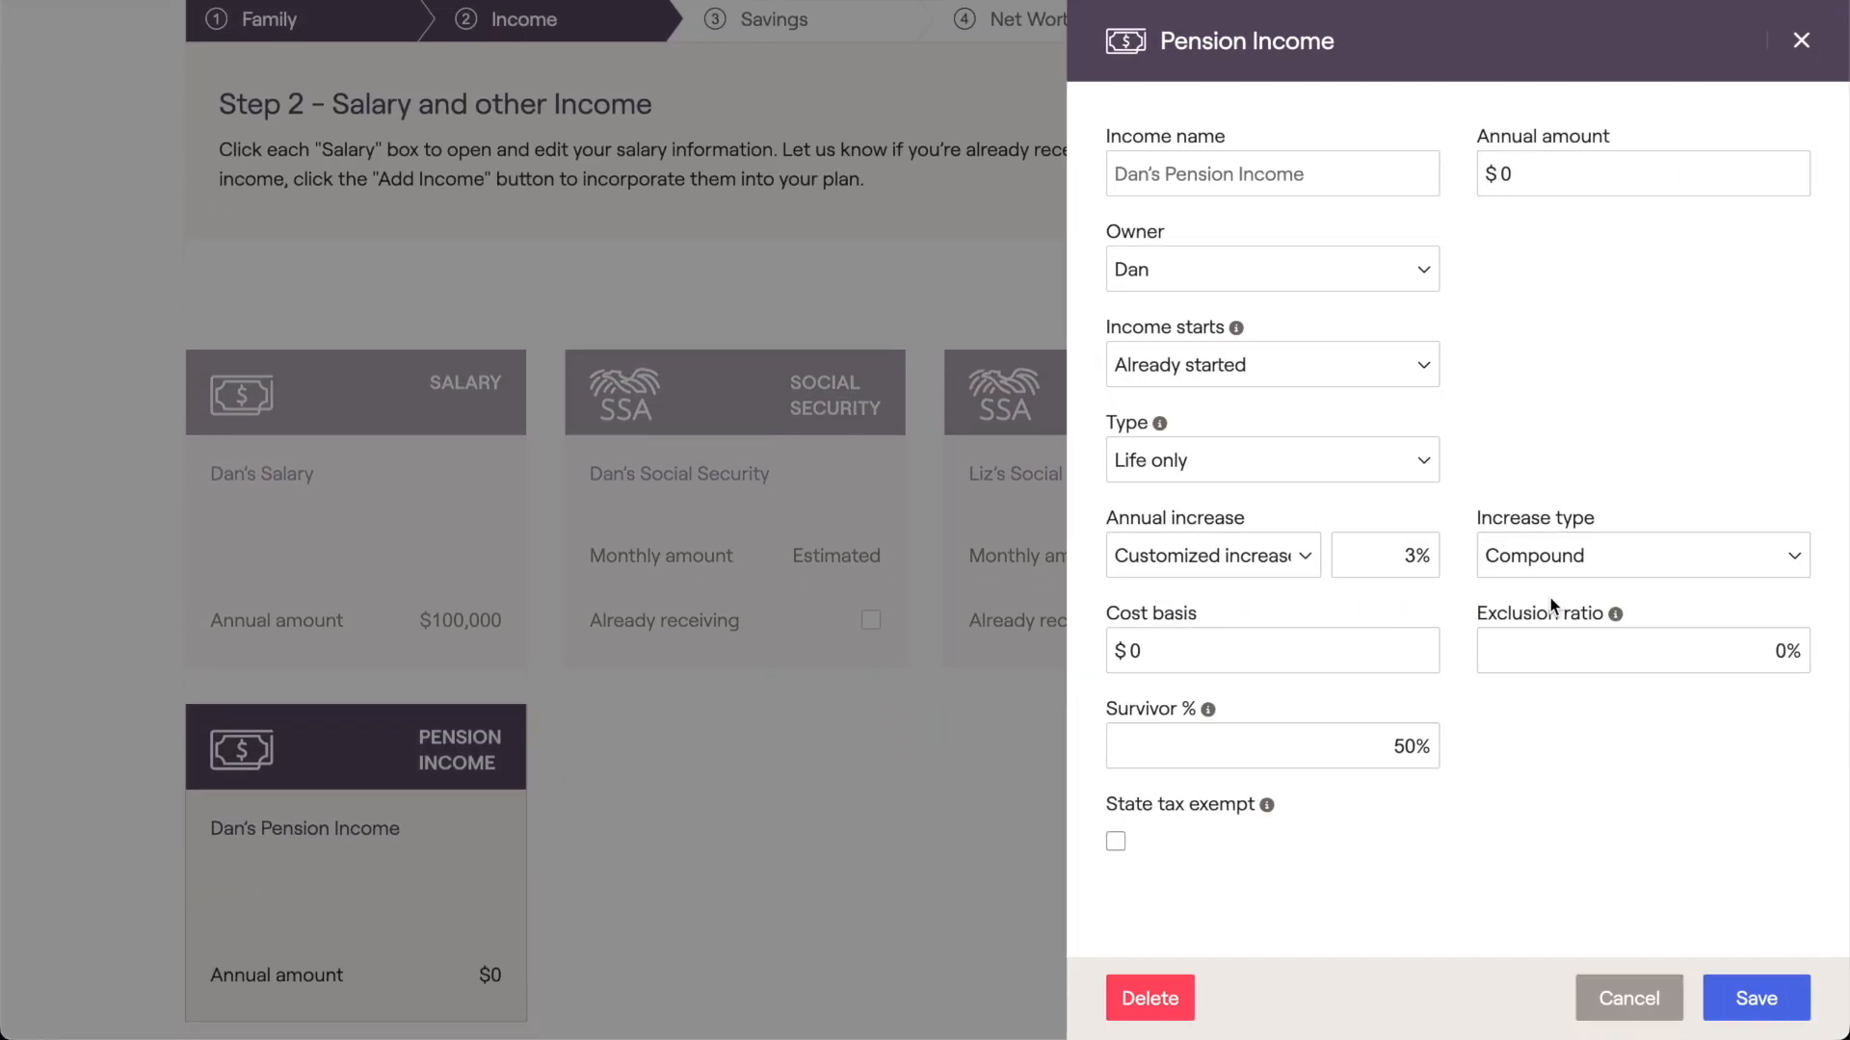
pyautogui.click(1480, 172)
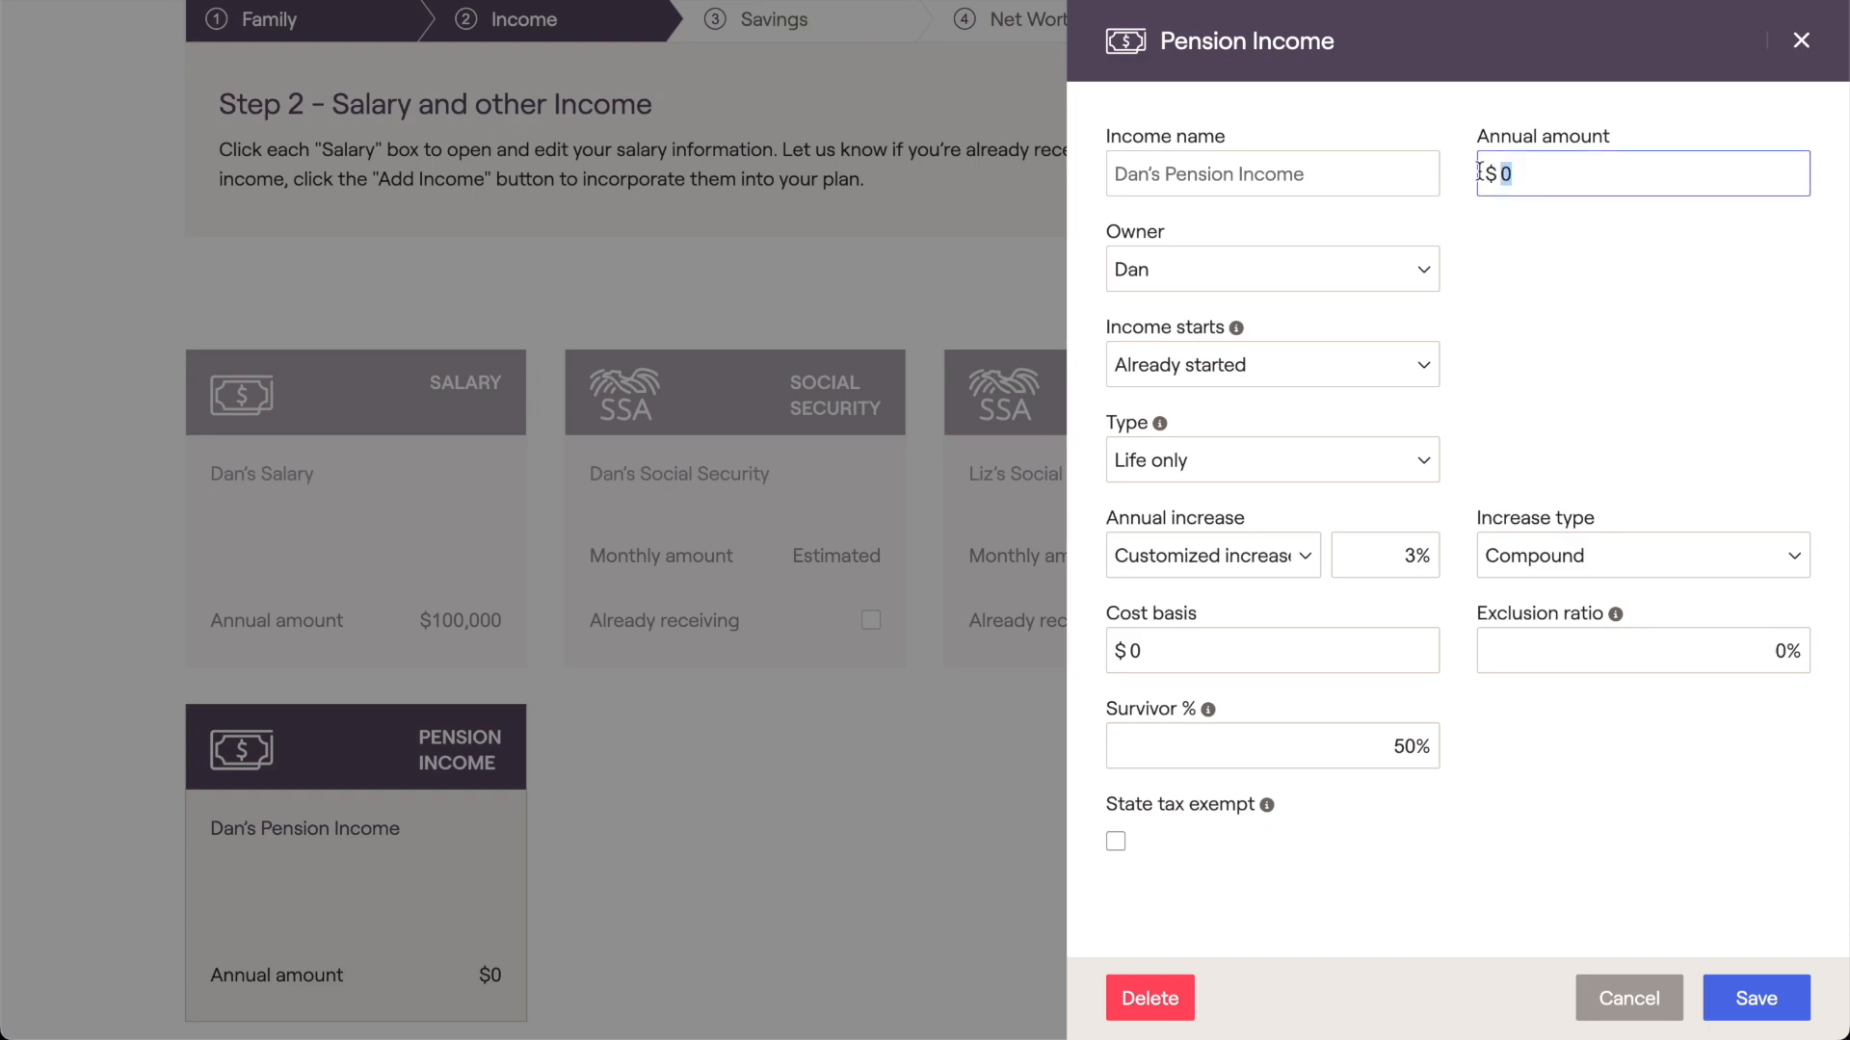
pyautogui.write('25000')
pyautogui.click(1481, 225)
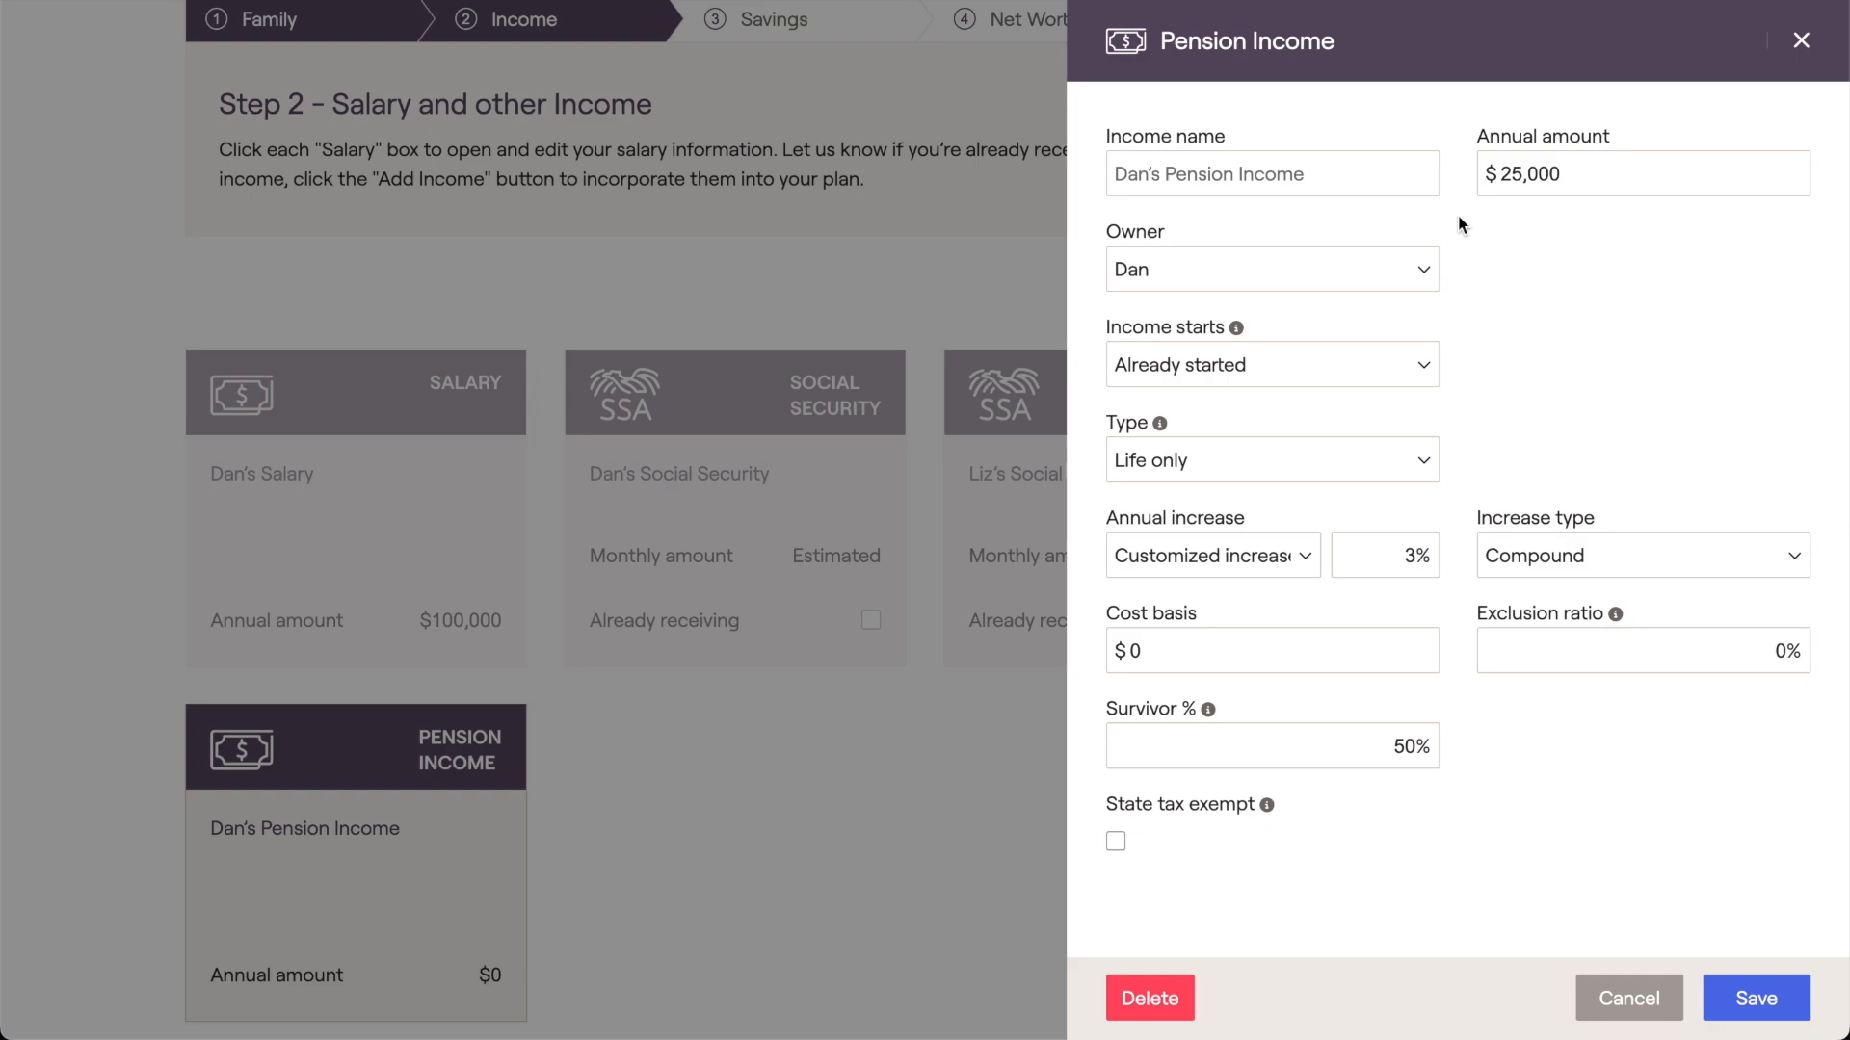
pyautogui.click(1387, 179)
pyautogui.write('Pension Placeholder')
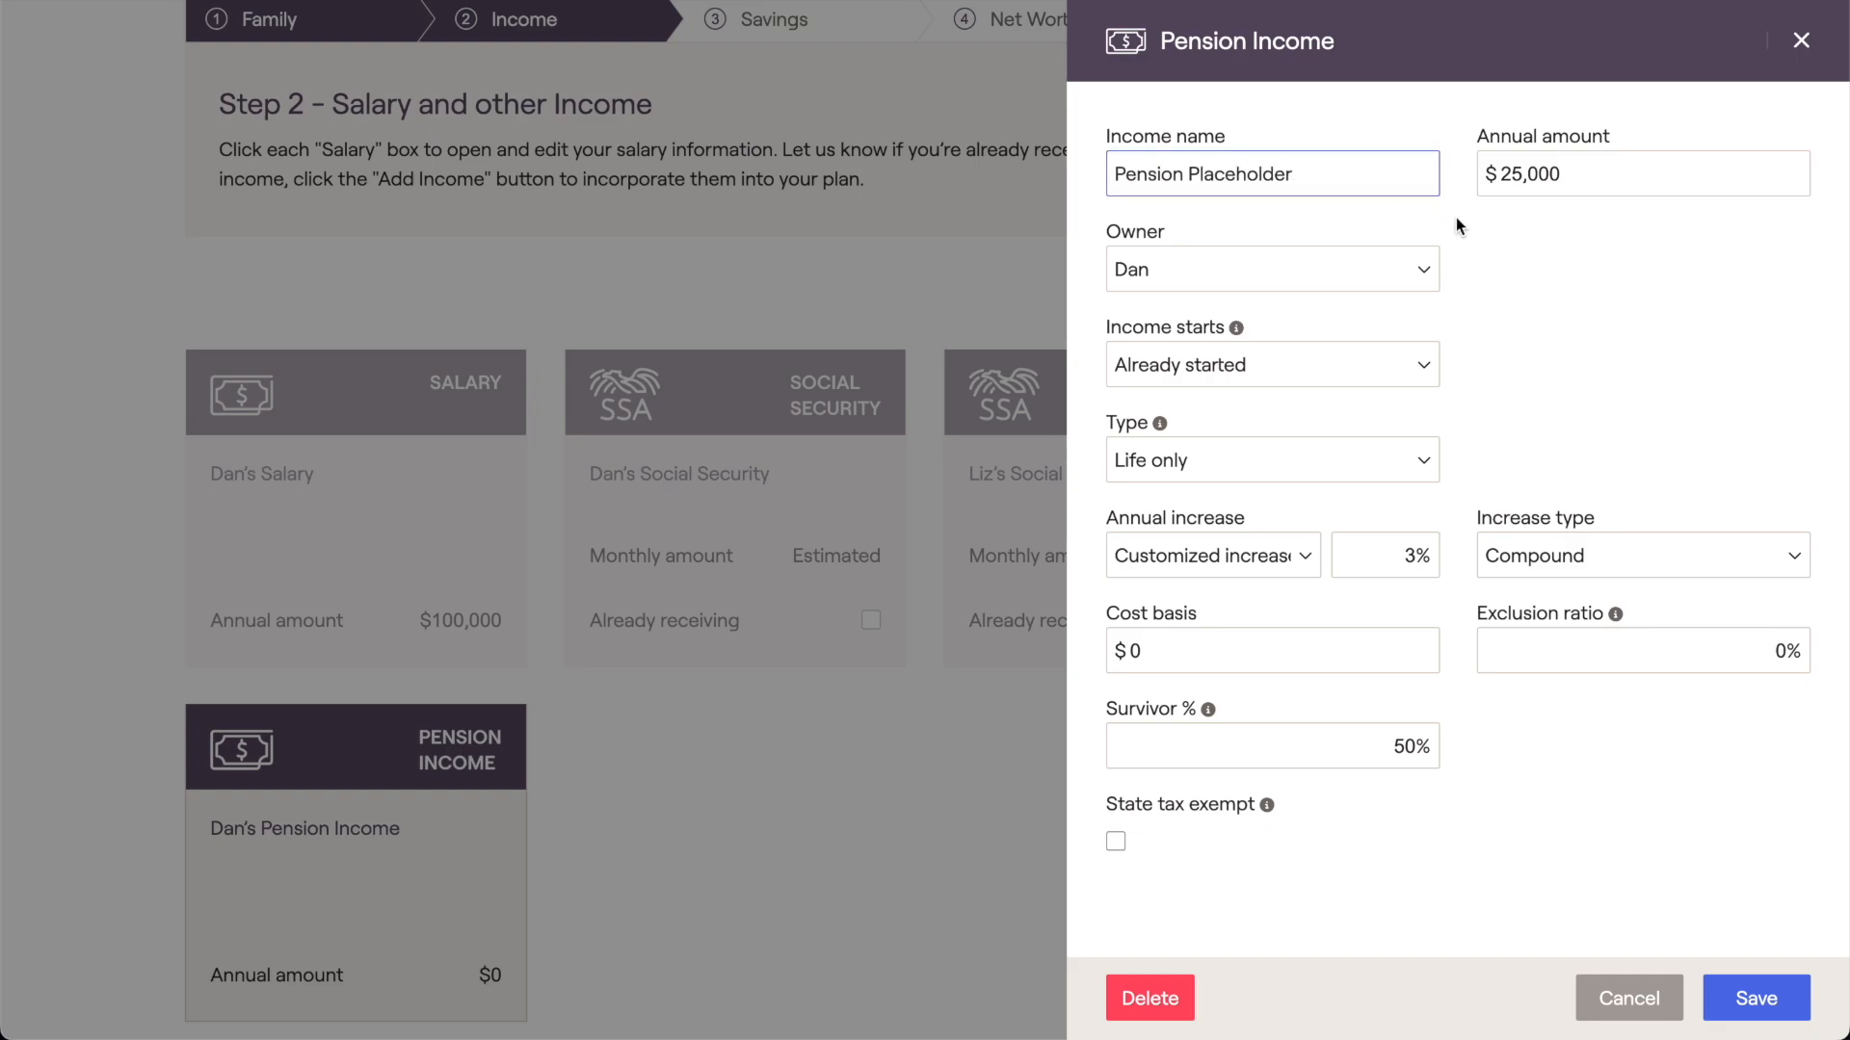
pyautogui.click(1505, 252)
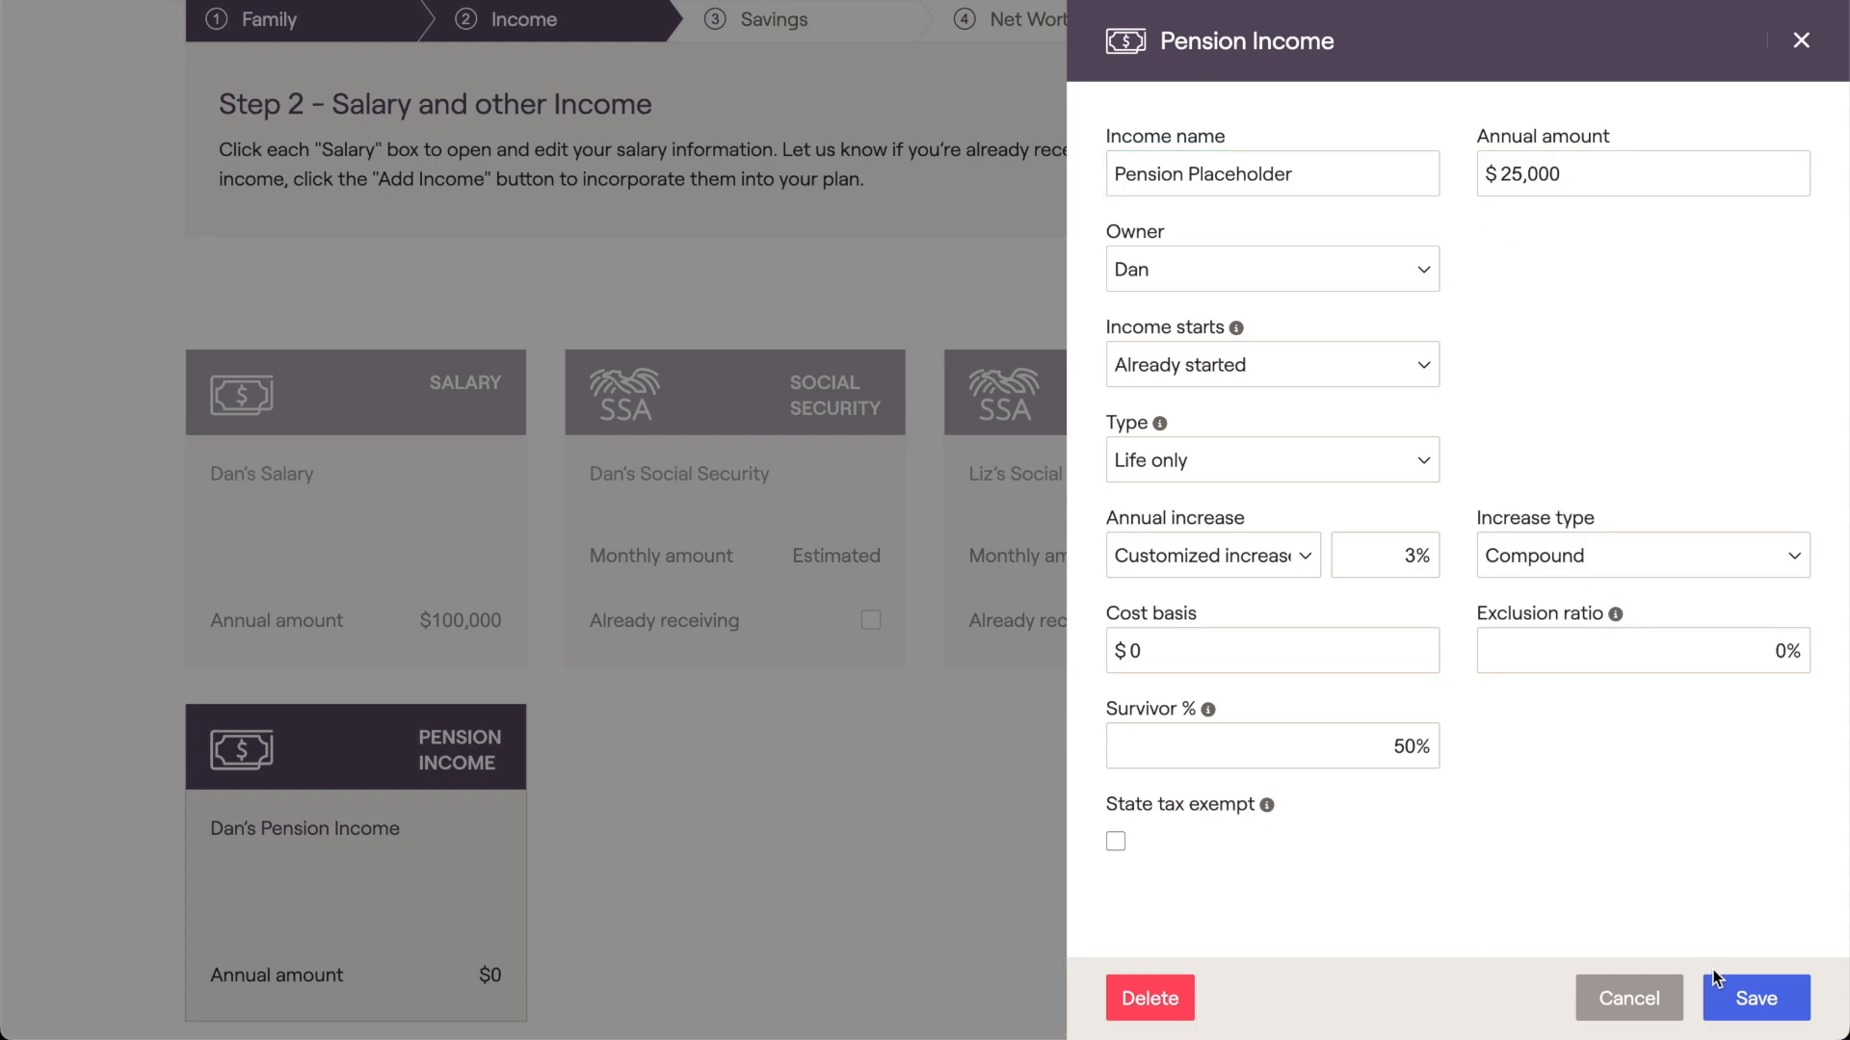
pyautogui.click(1753, 998)
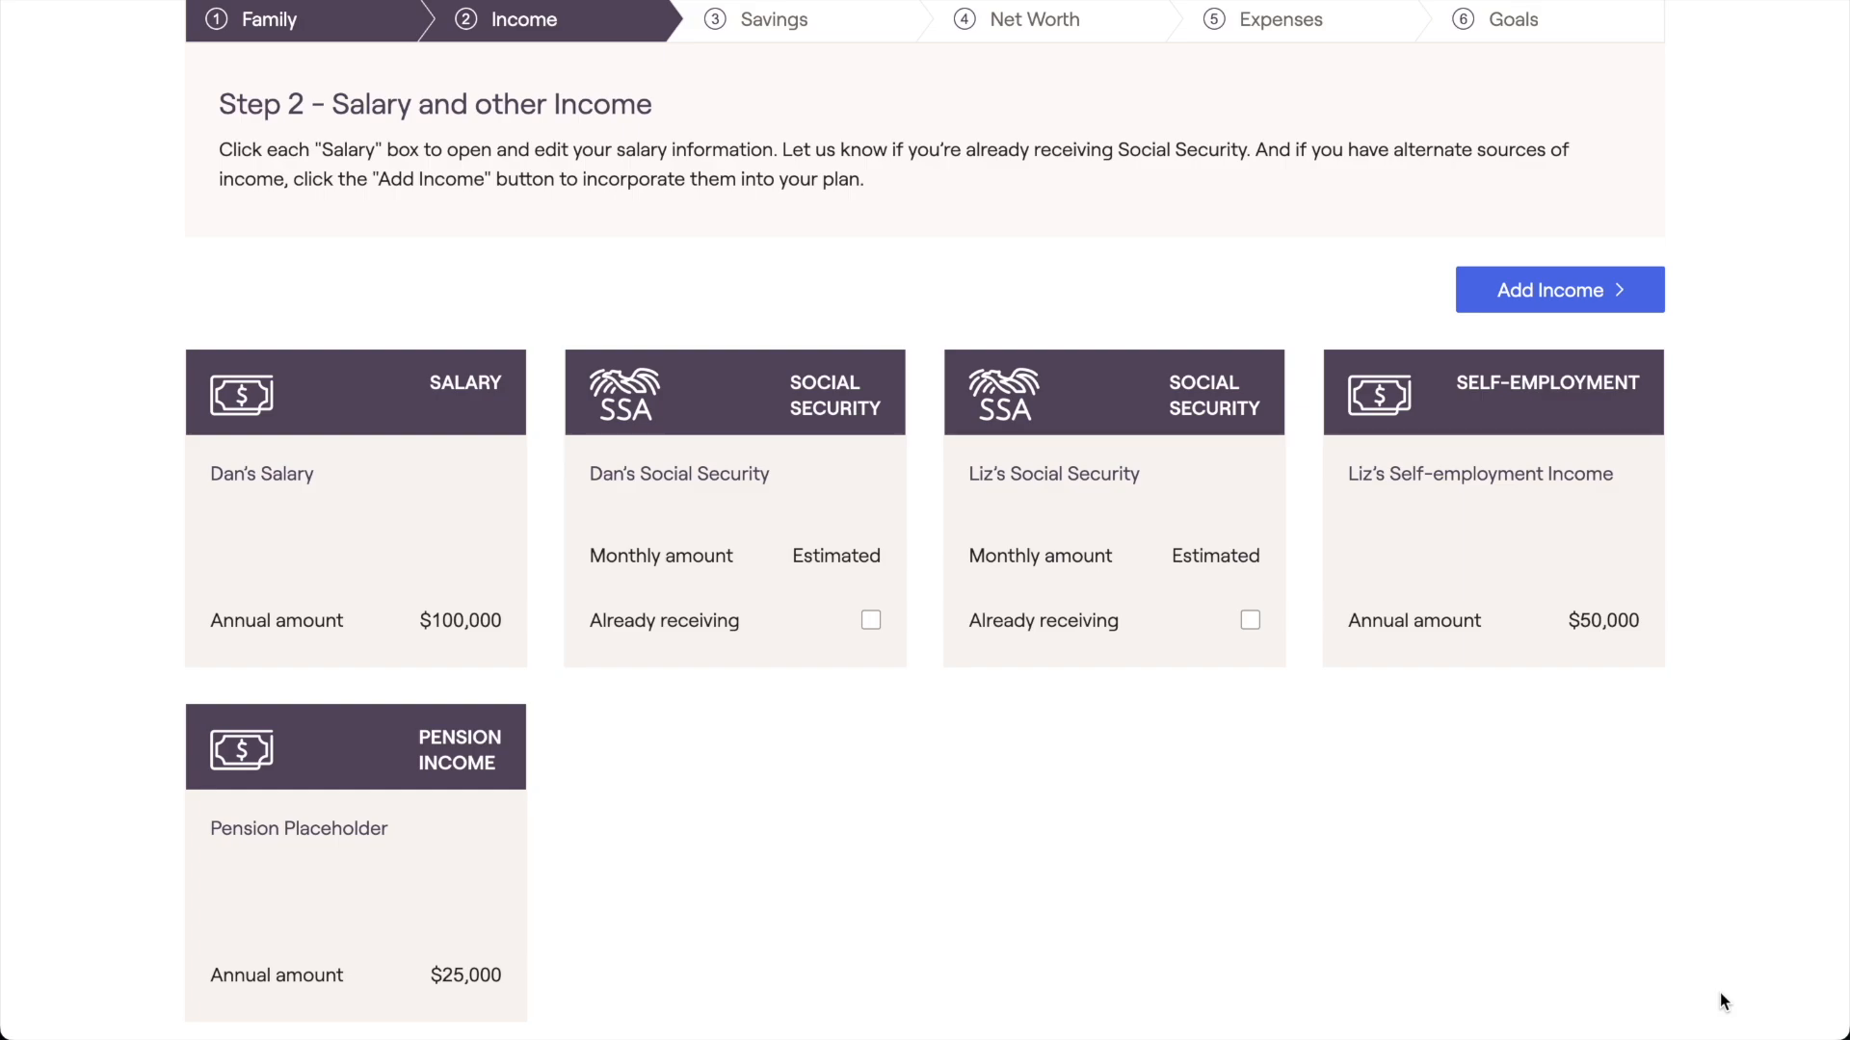
# - Advance to the Savings step and set the client's 401(k) contribution to 10% of salary income
pyautogui.scroll(-2, 1719, 992)
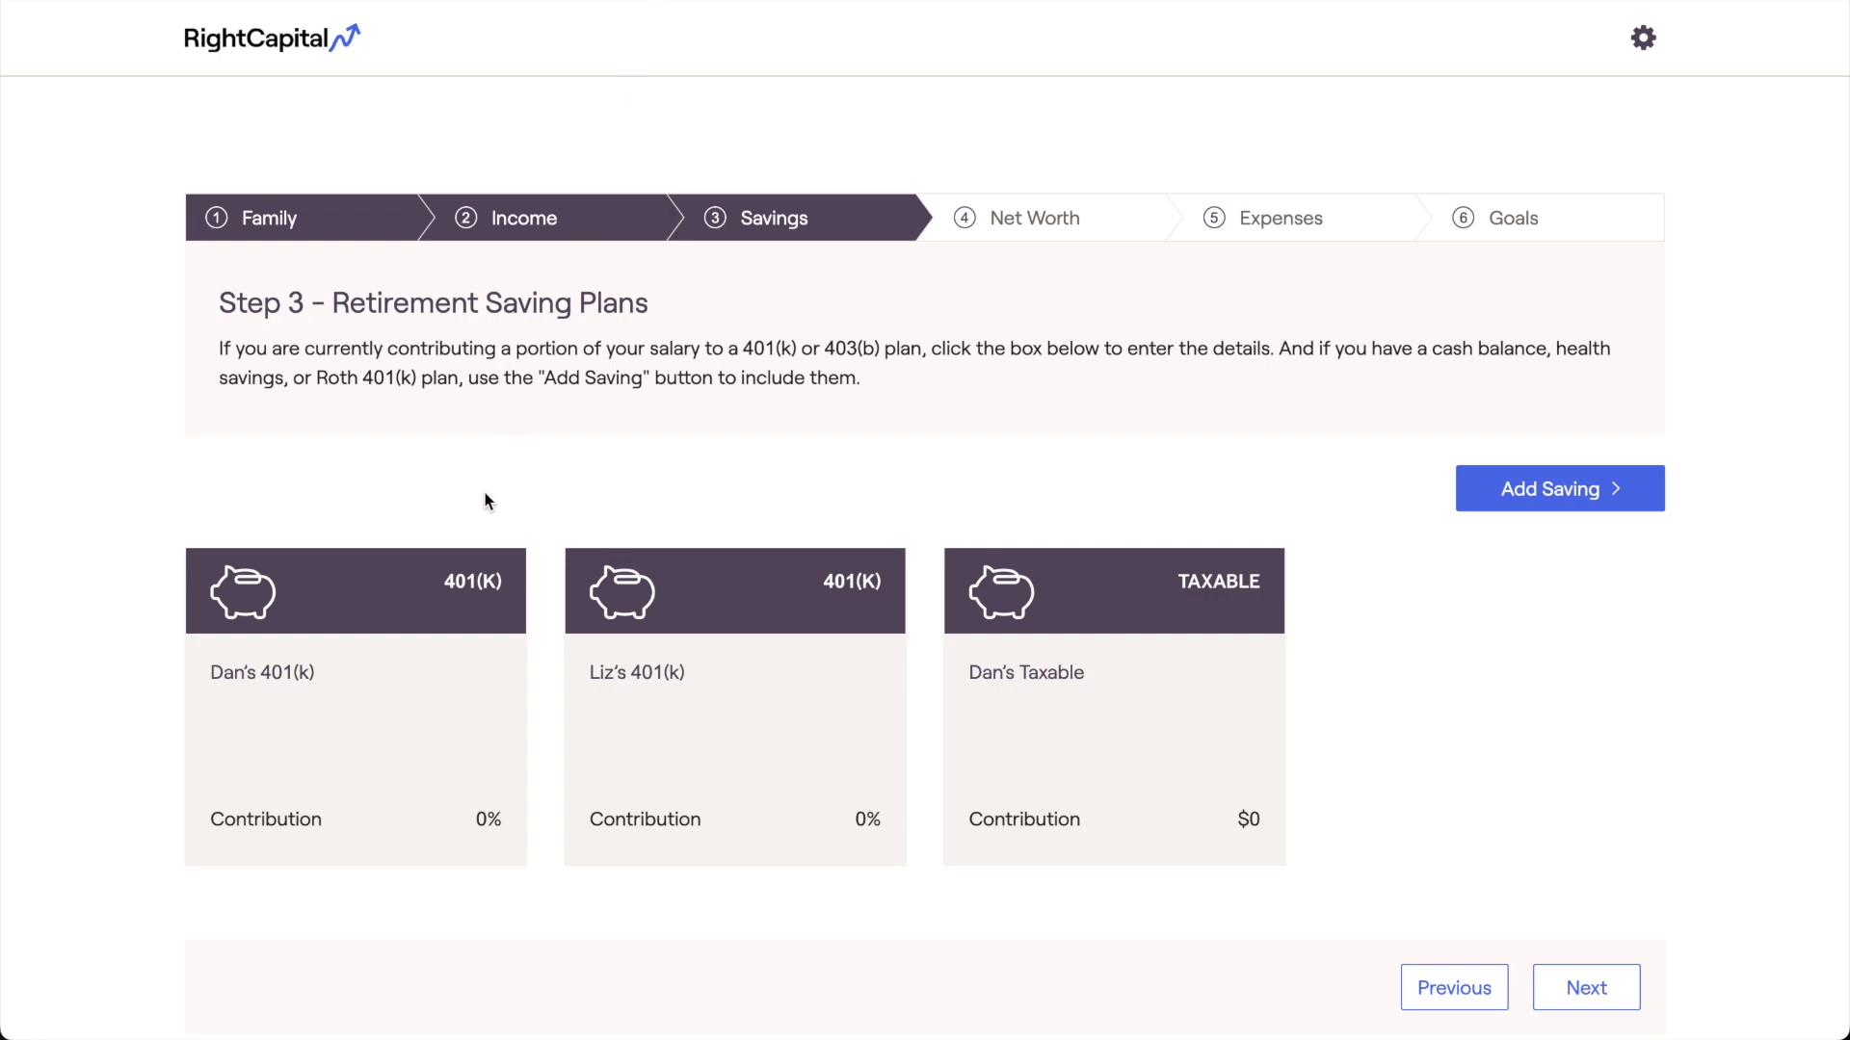
pyautogui.click(454, 618)
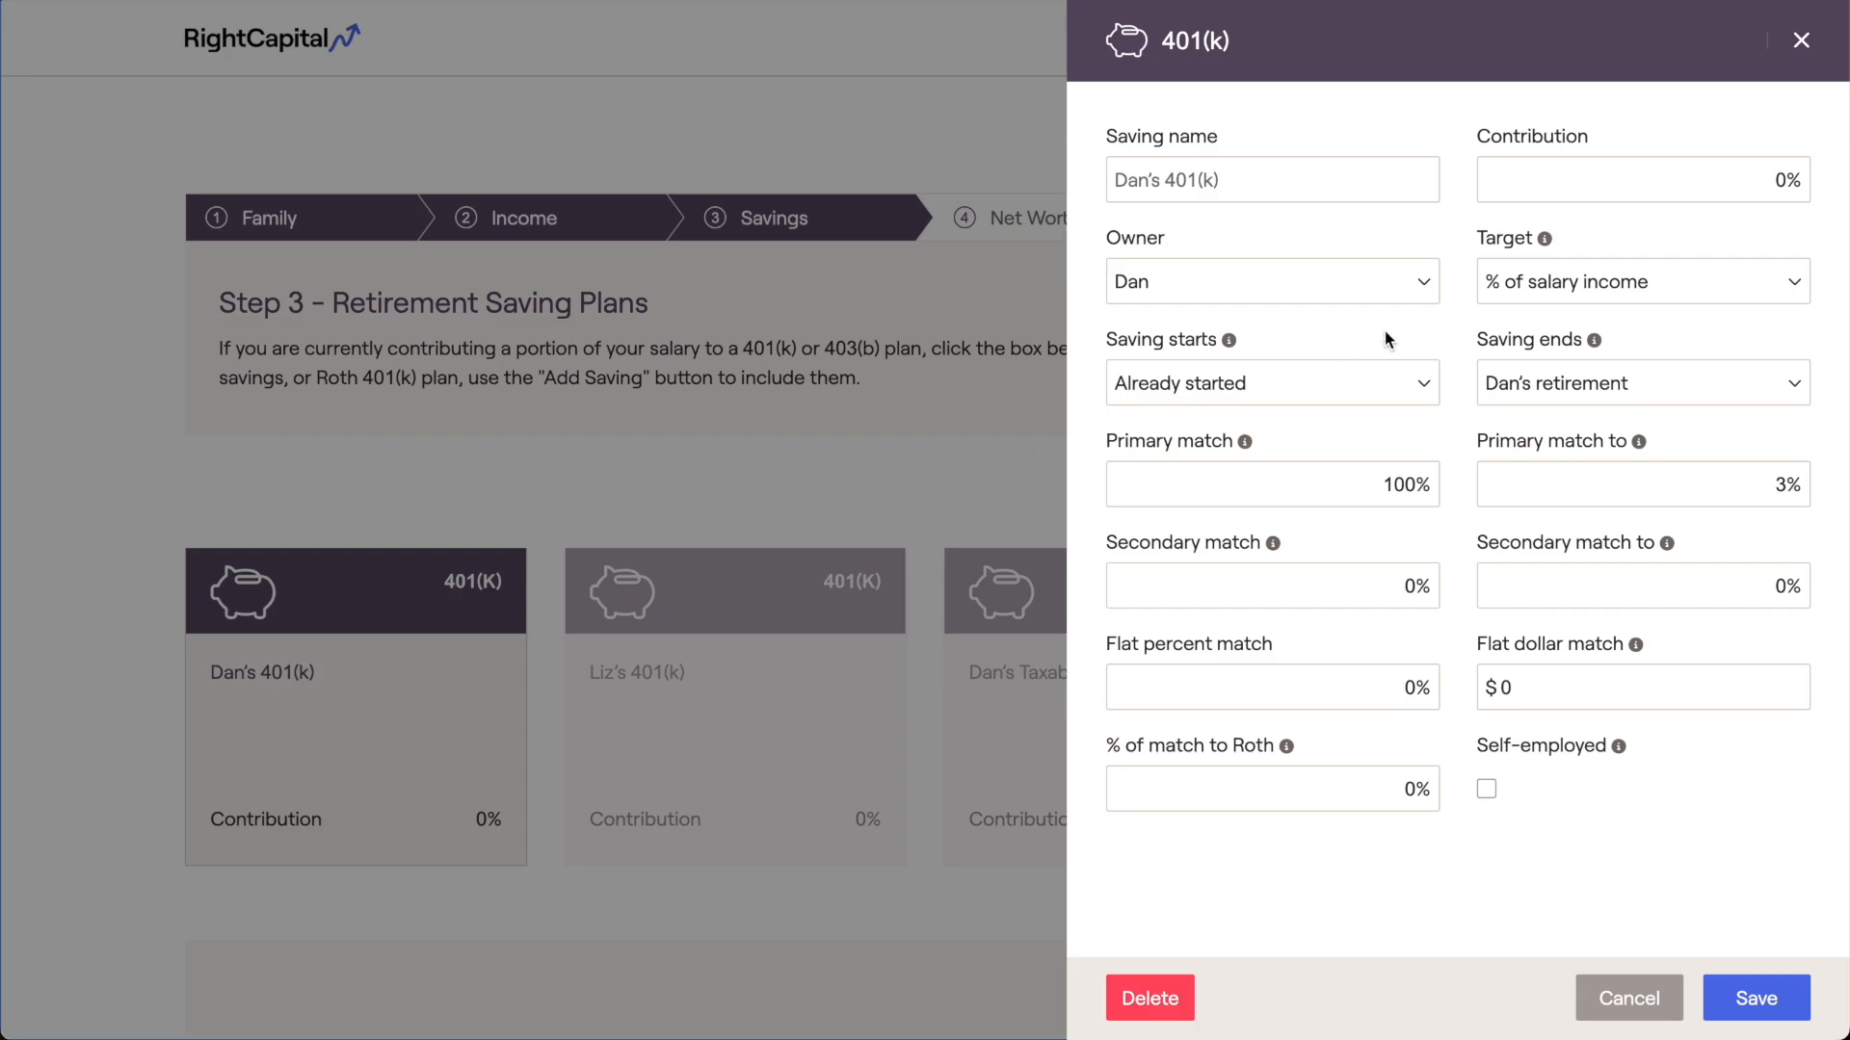
pyautogui.click(1674, 178)
pyautogui.write('1')
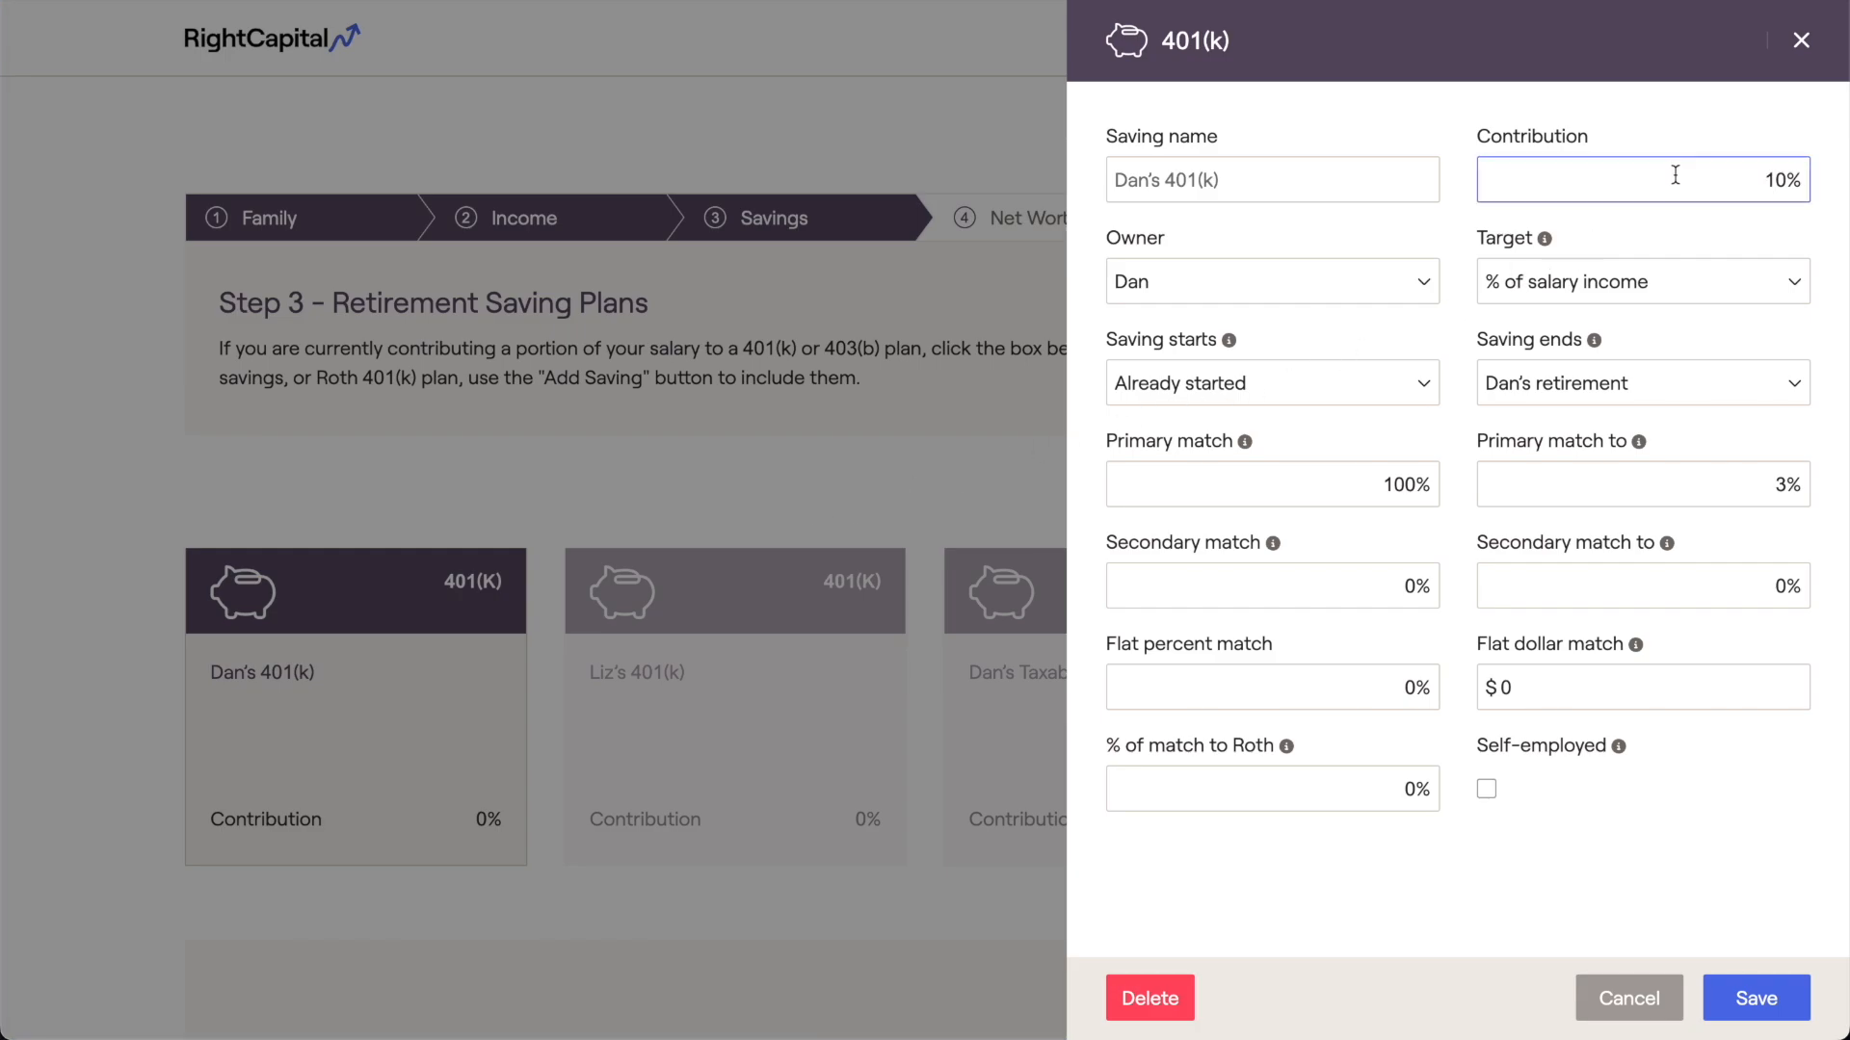
pyautogui.click(1655, 136)
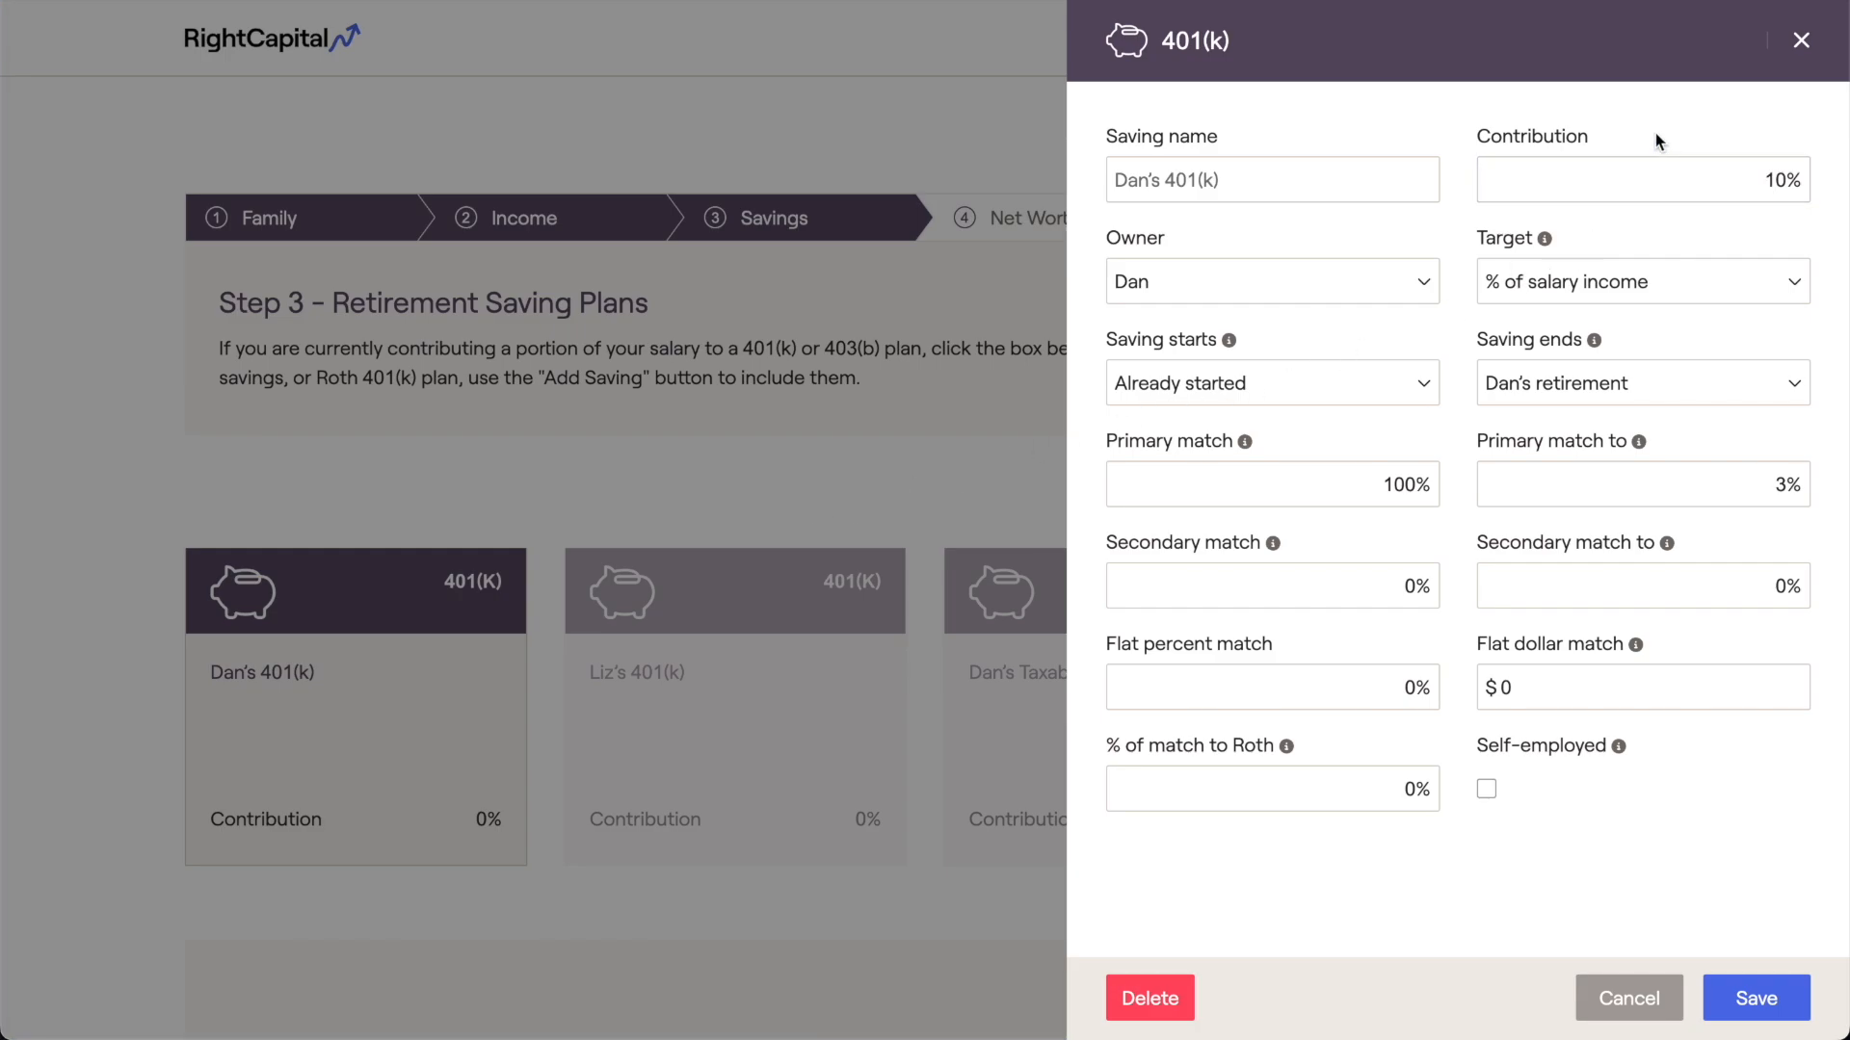
# - Change the target of the client's 401(k) to Maximum contribution, trying the Annual dollar amount option first
pyautogui.click(1671, 279)
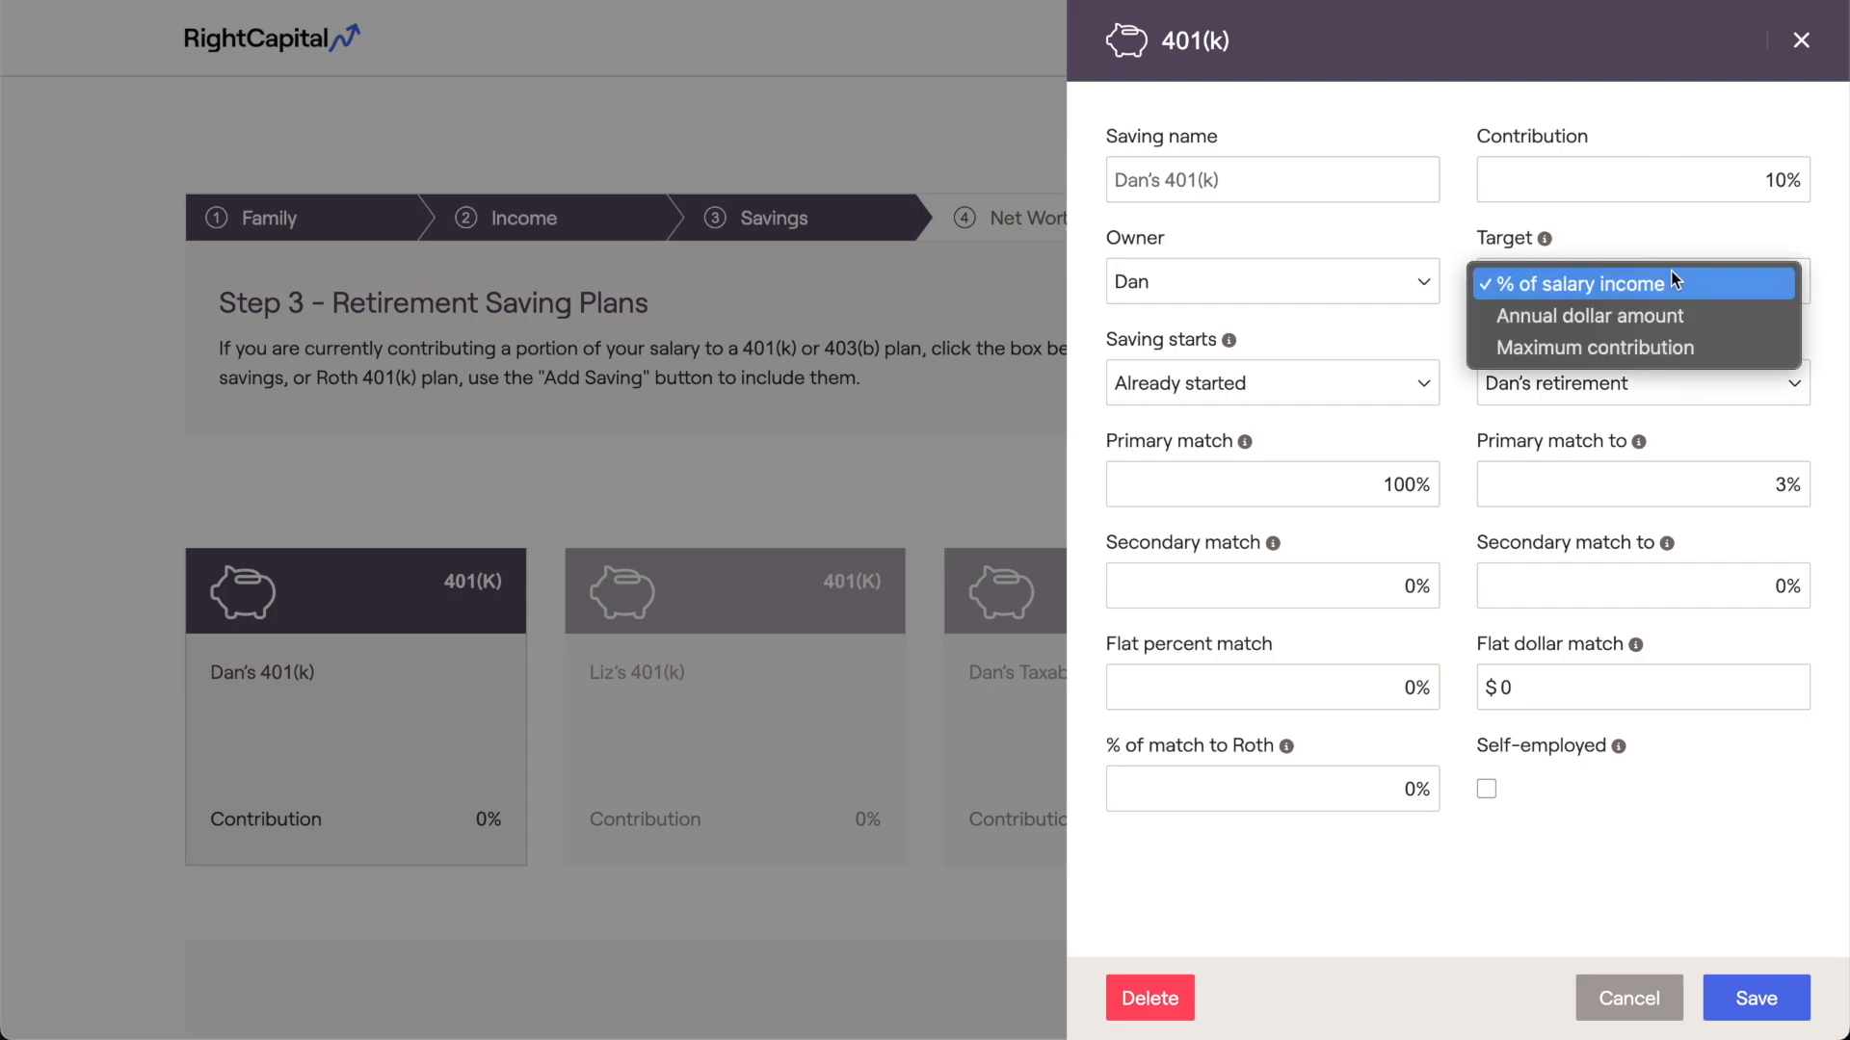
pyautogui.click(1686, 308)
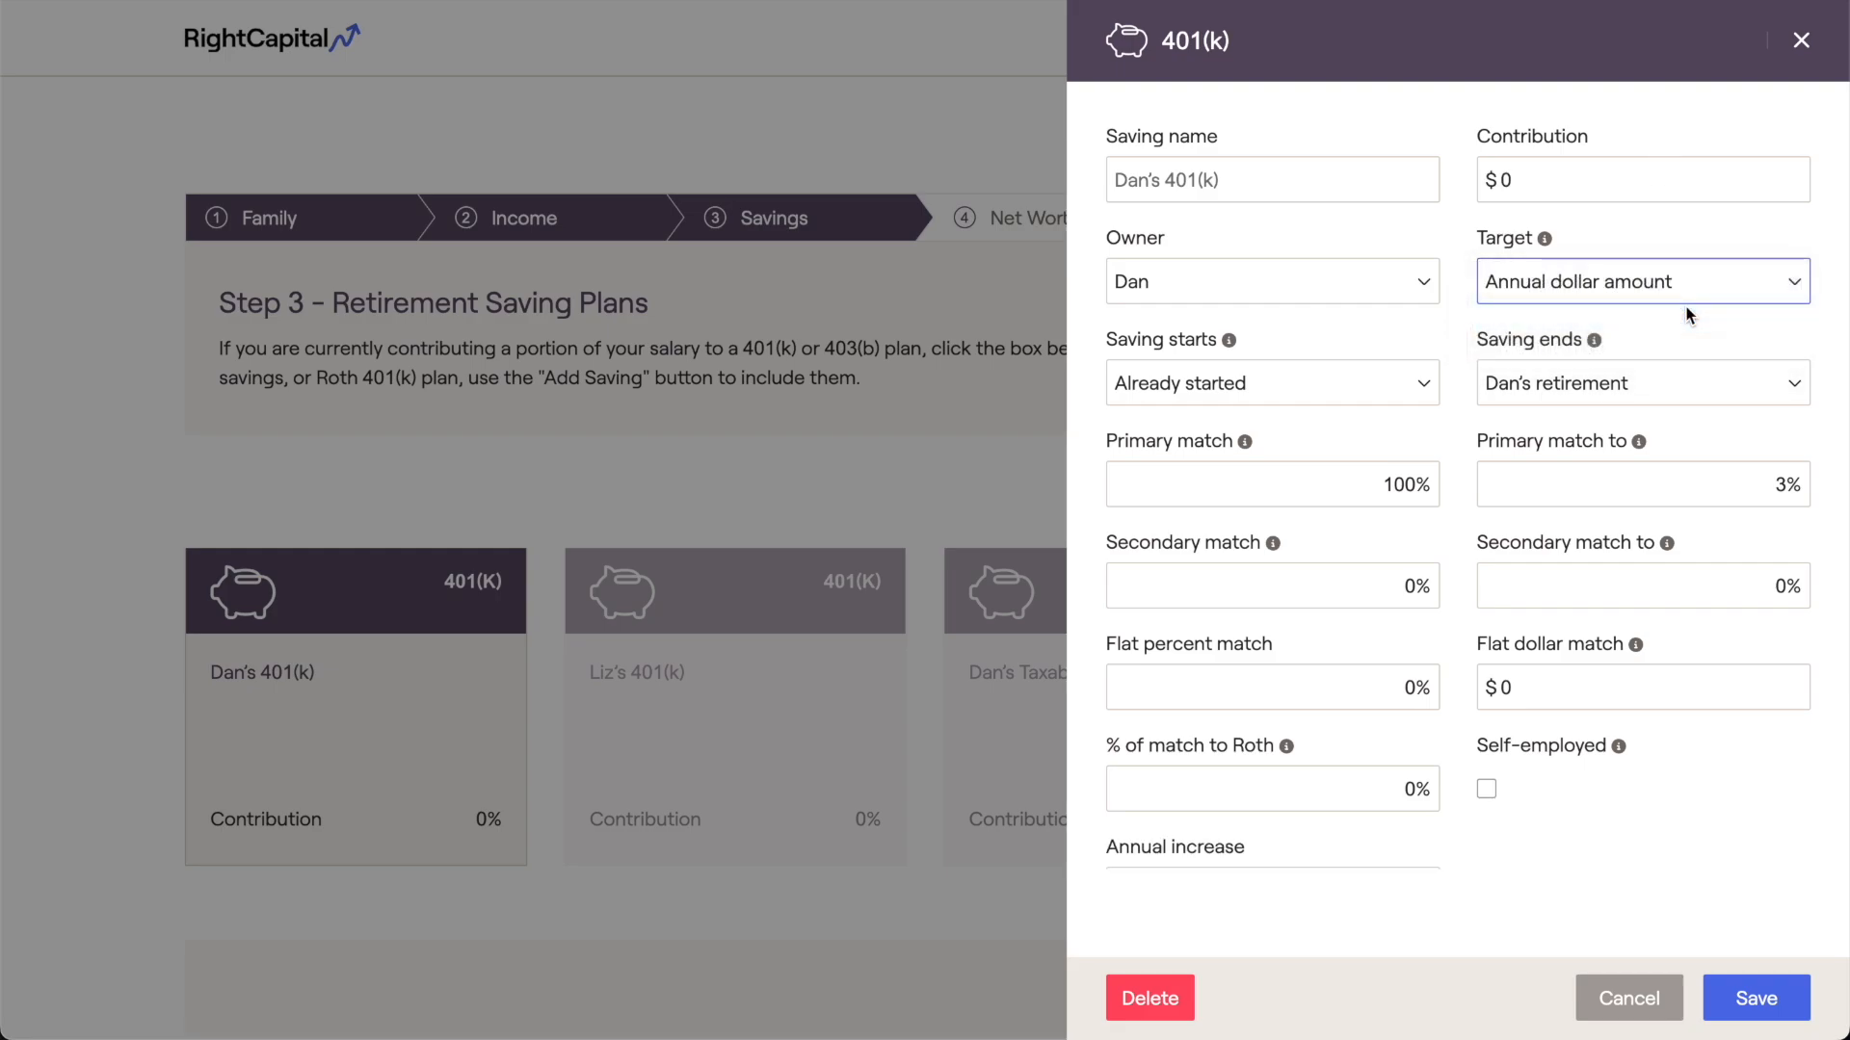
pyautogui.click(1686, 301)
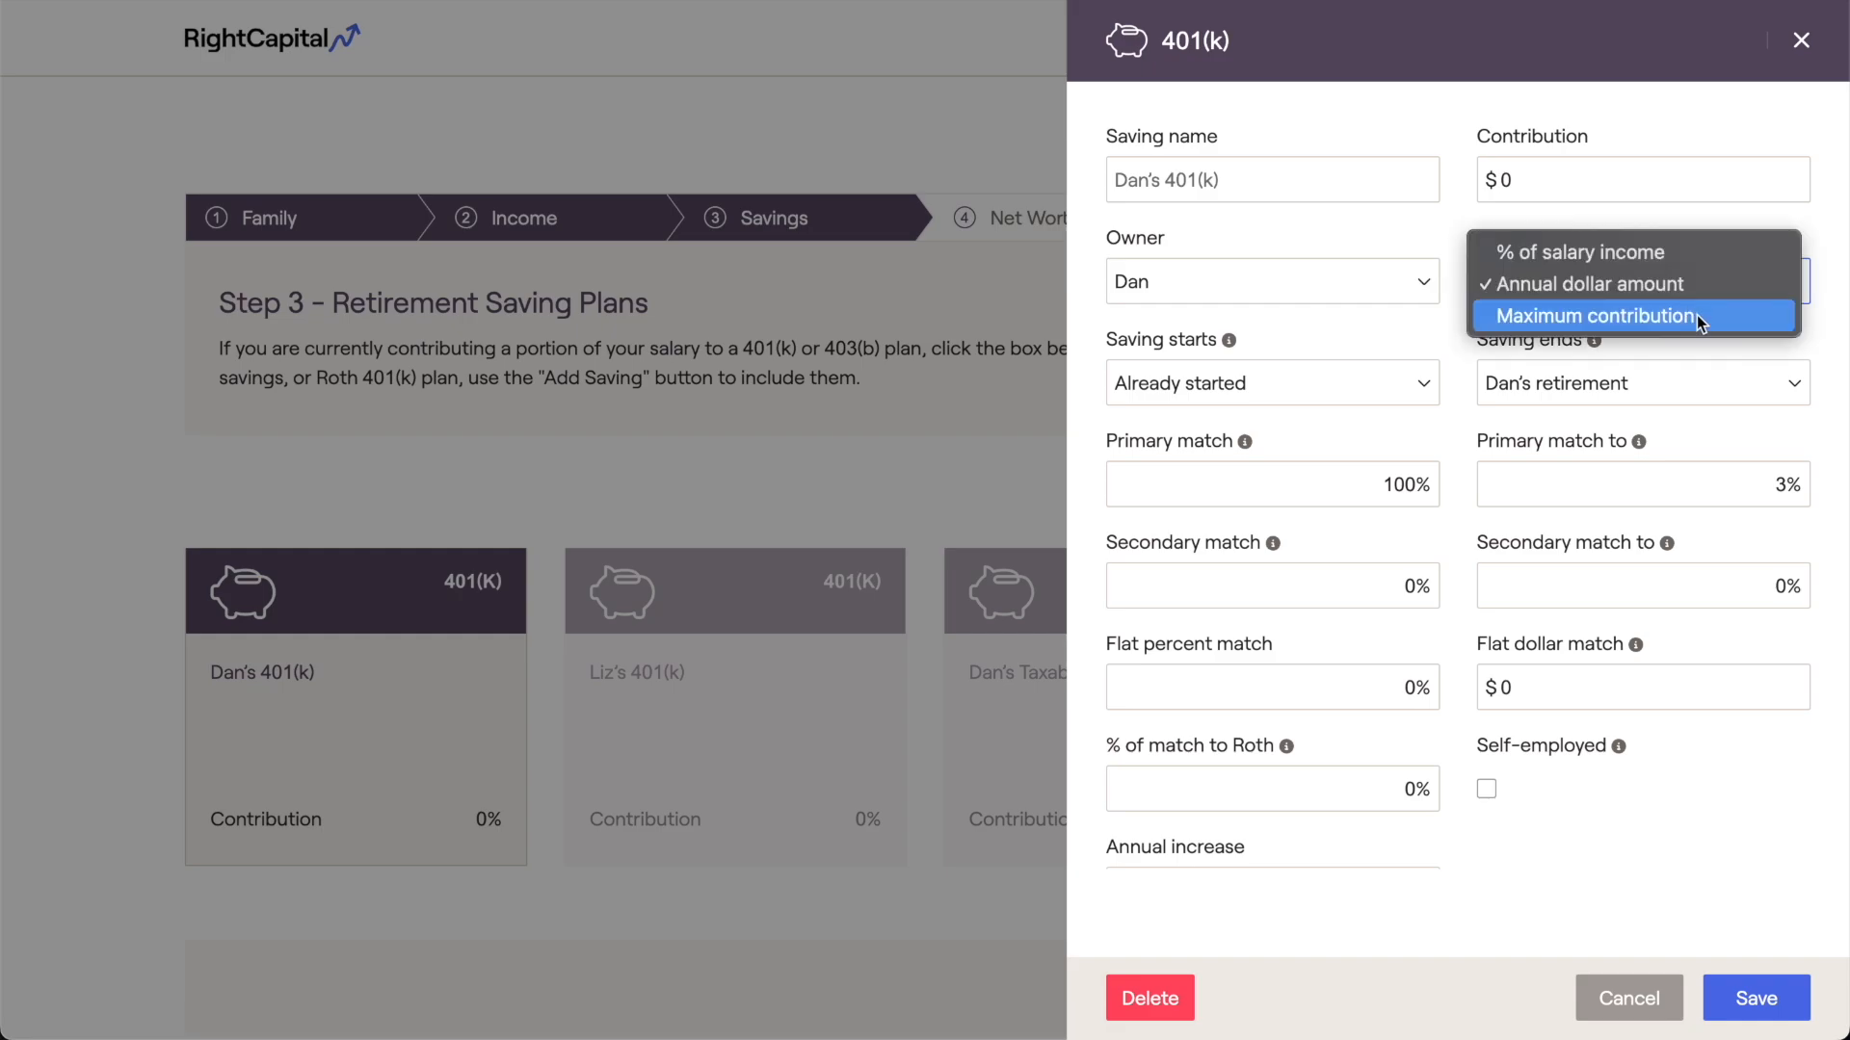
pyautogui.click(1697, 315)
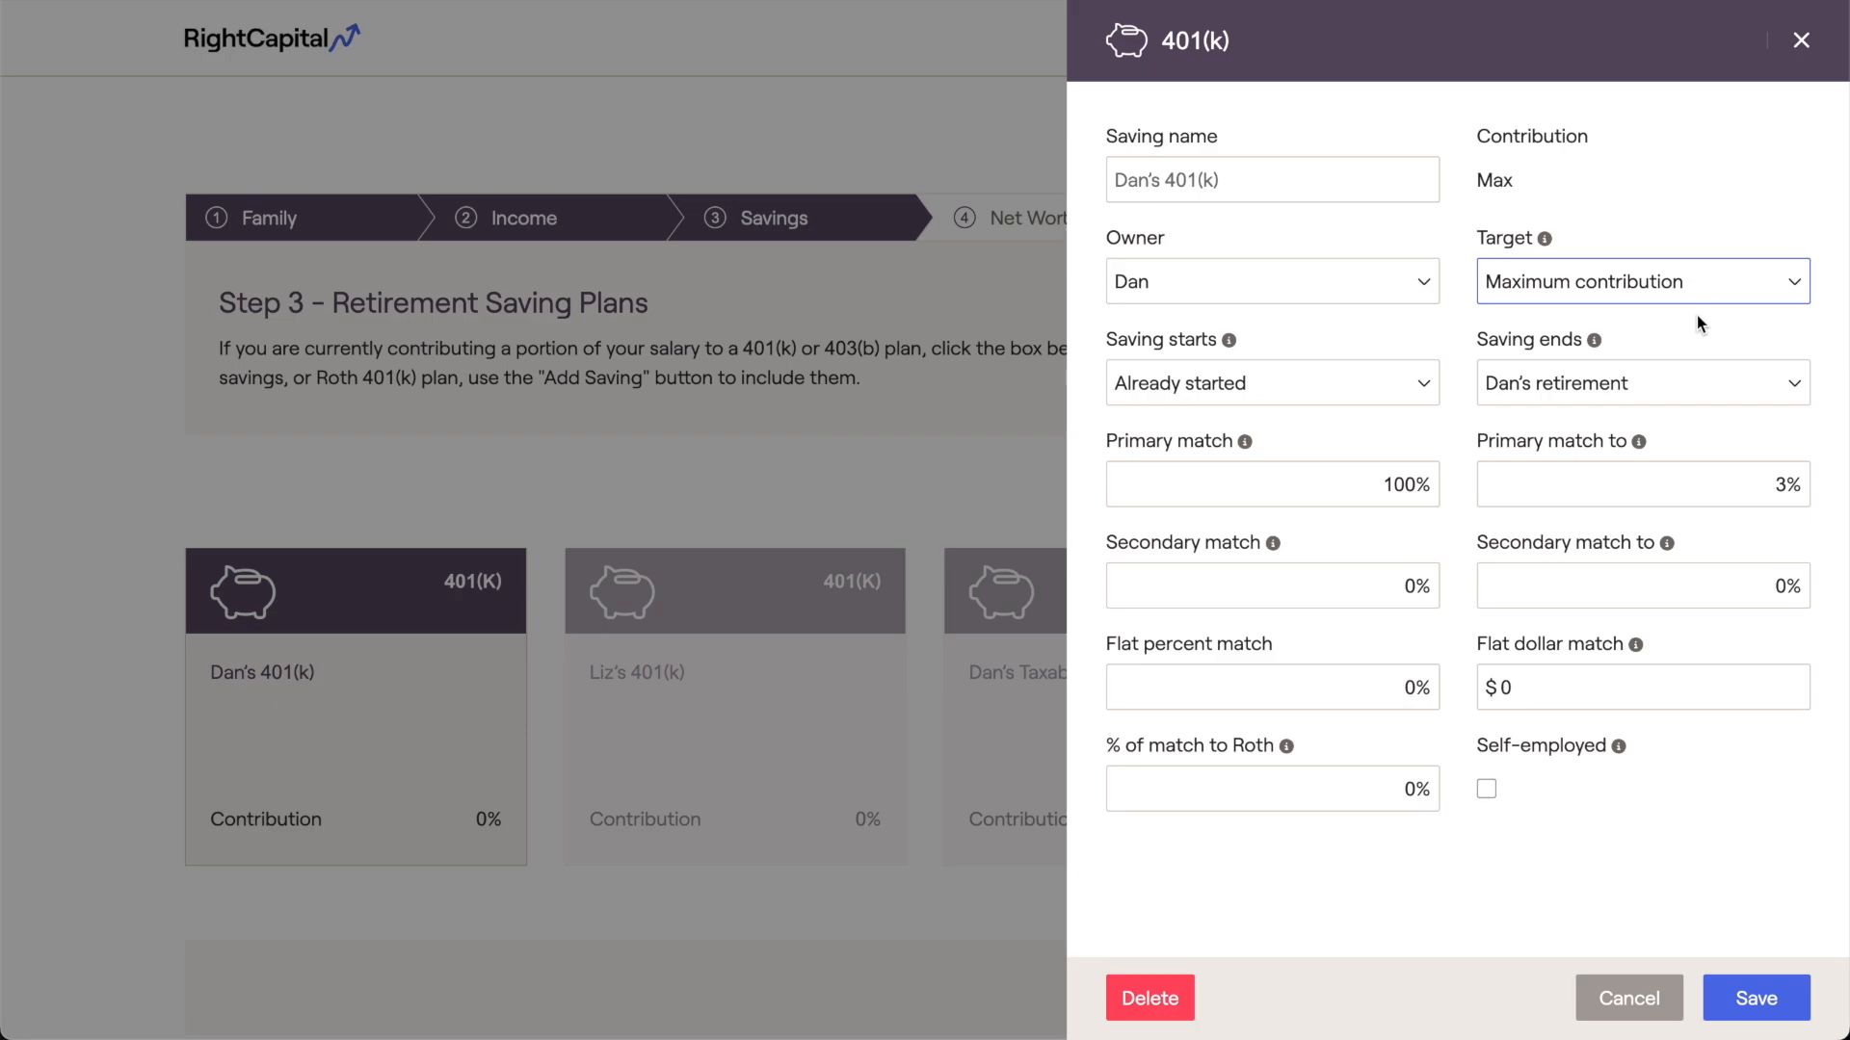
# - Set the secondary match of the client's 401(k) to 50% up to 5%, and save the entry
pyautogui.moveTo(1378, 479); pyautogui.dragTo(1419, 482)
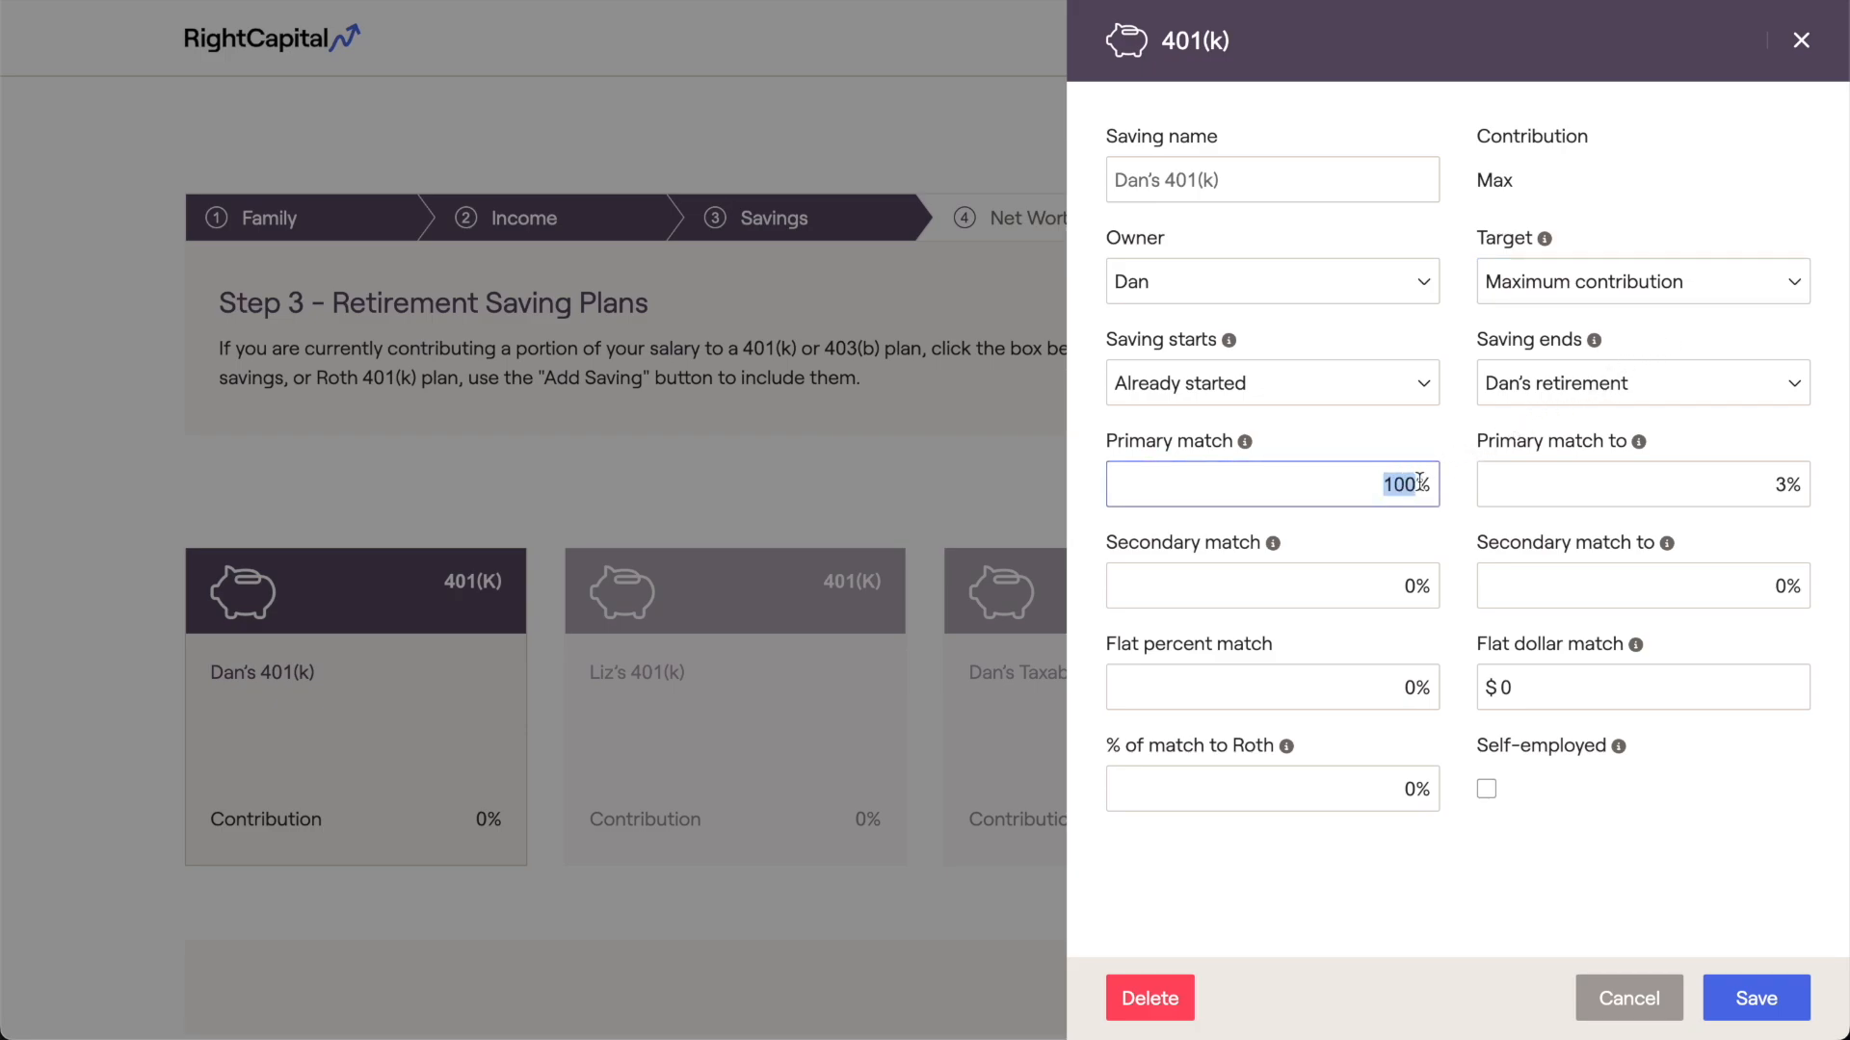
pyautogui.click(1775, 482)
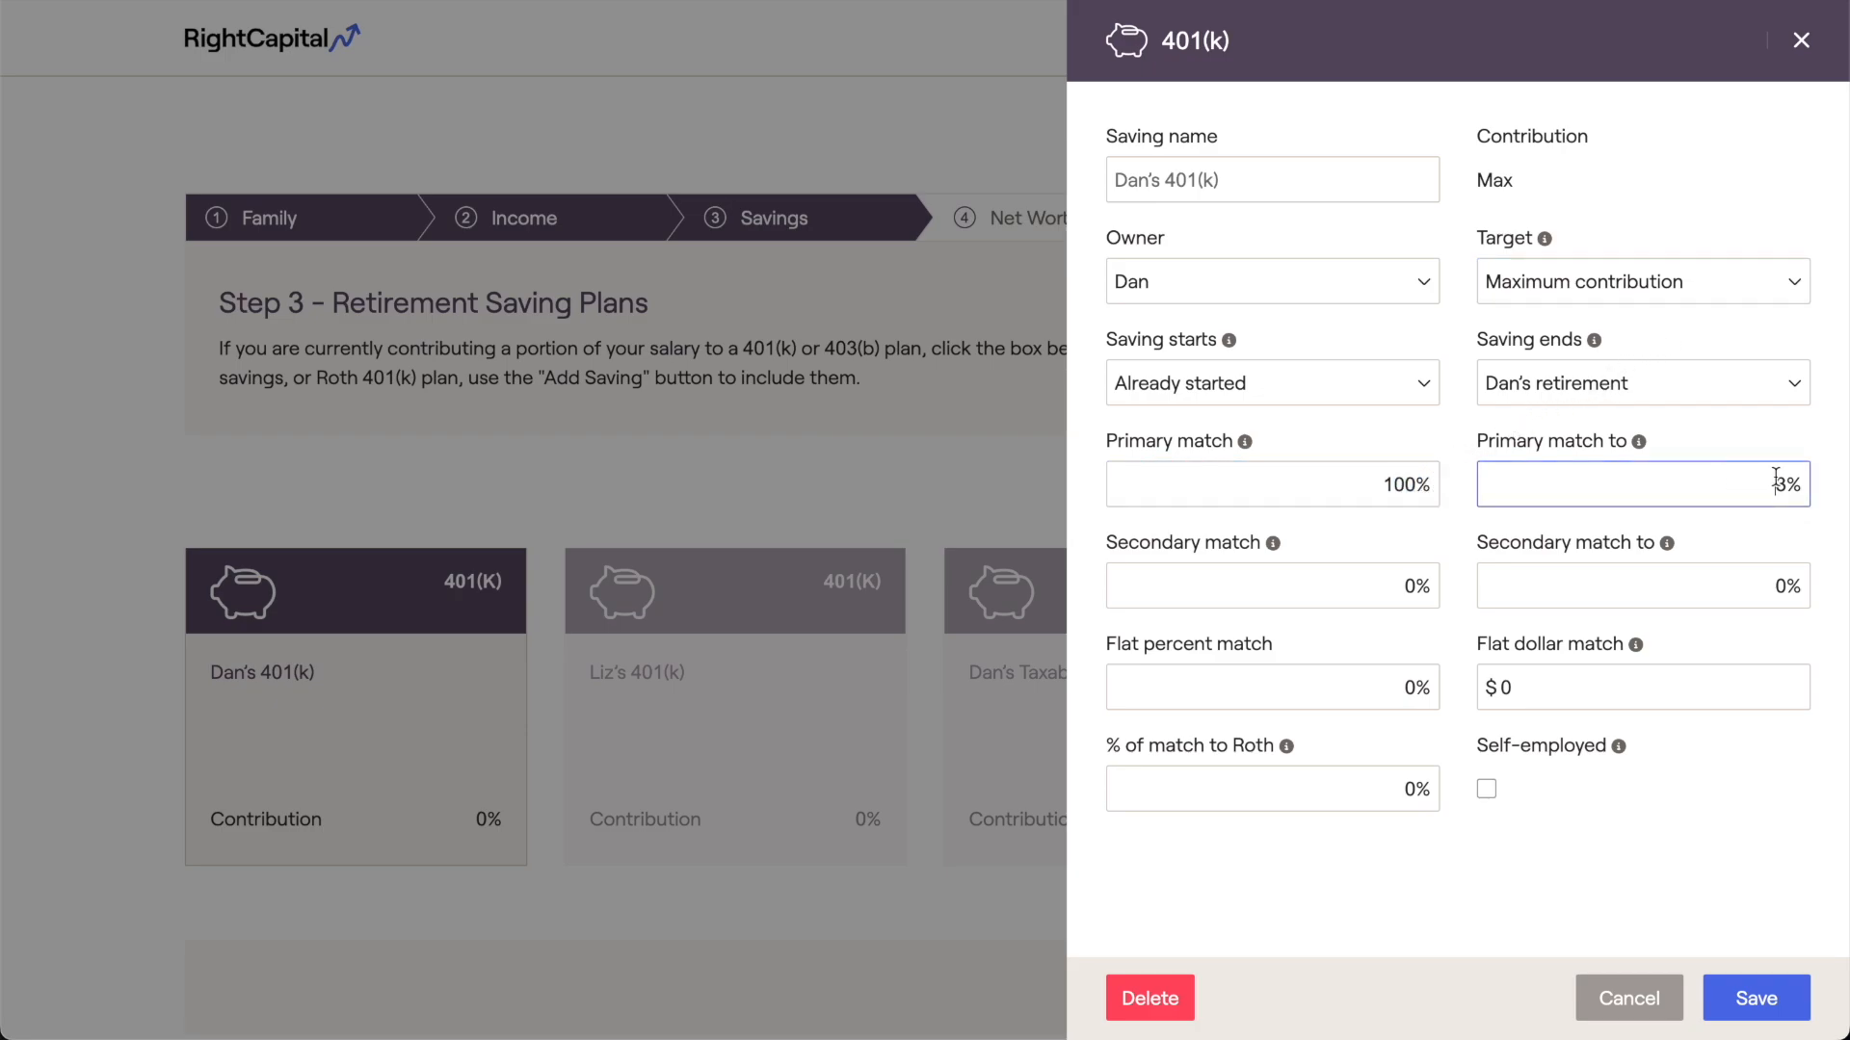
pyautogui.moveTo(1775, 481); pyautogui.dragTo(1809, 477)
pyautogui.click(1401, 584)
pyautogui.write('5')
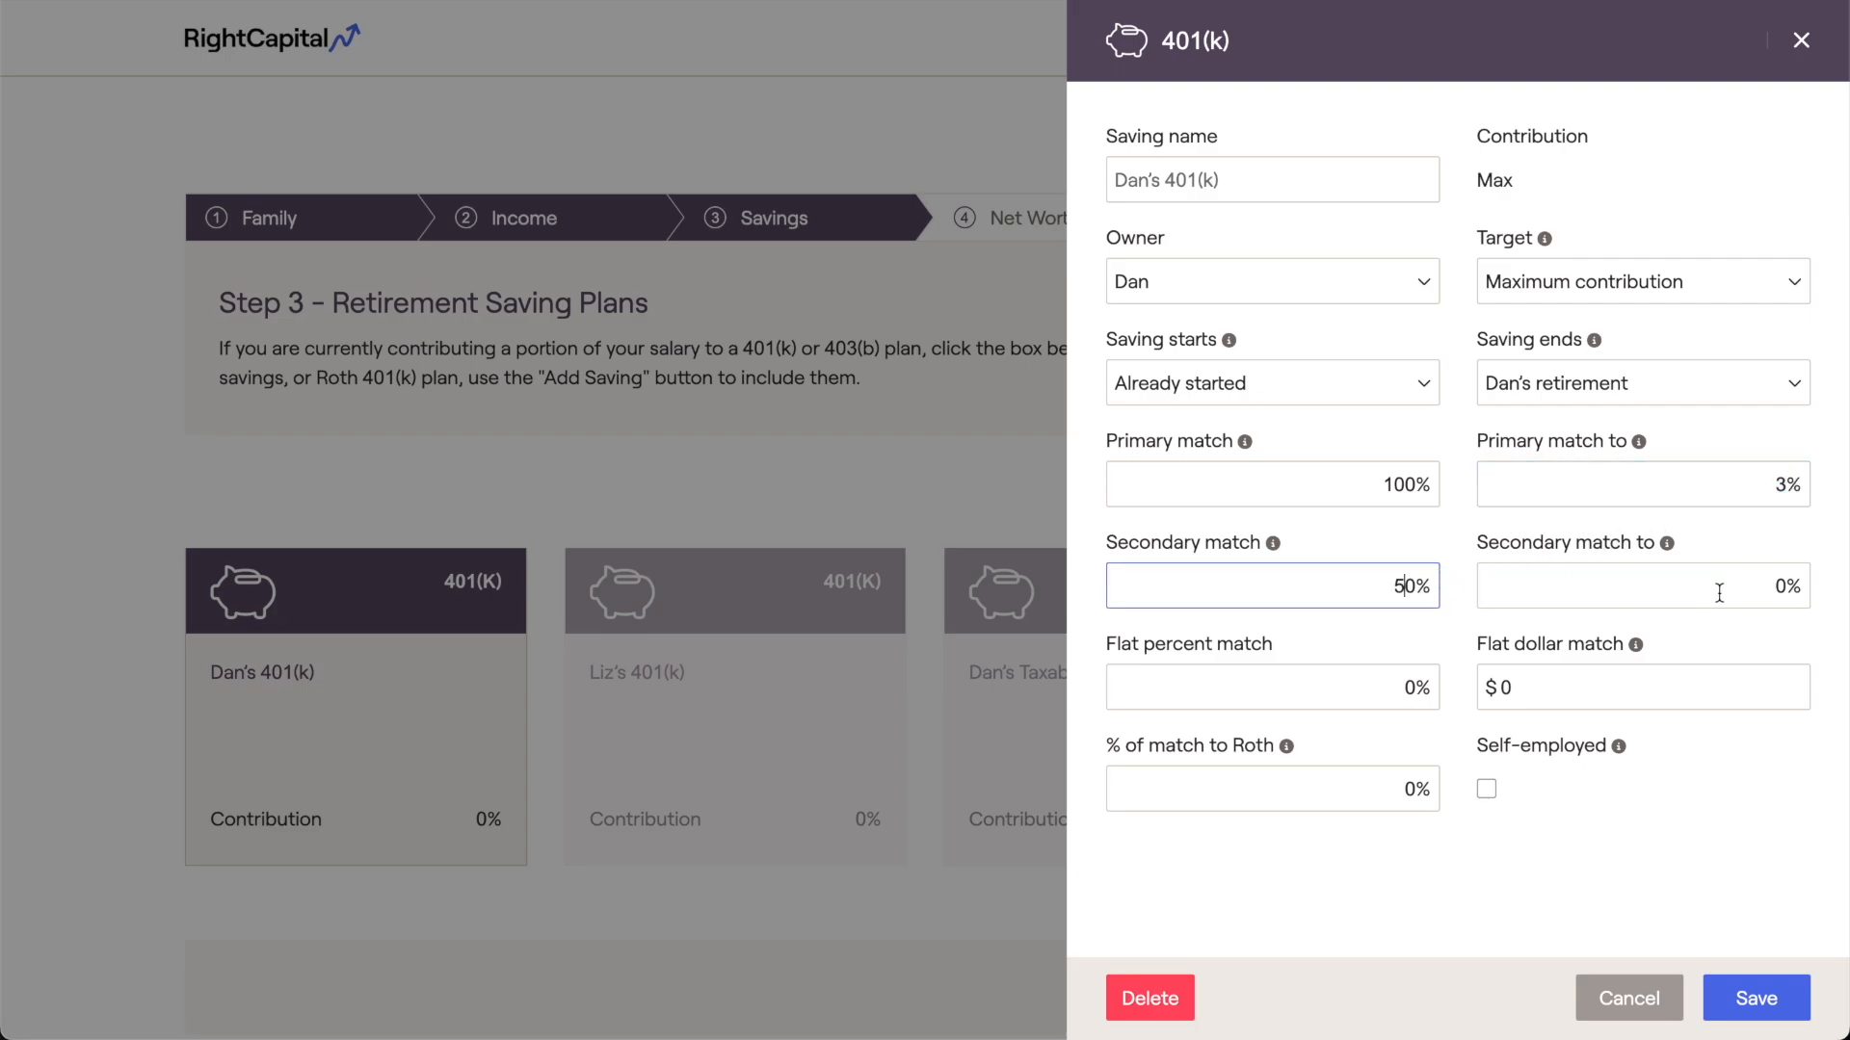
pyautogui.moveTo(1725, 587); pyautogui.dragTo(1820, 592)
pyautogui.write('5')
pyautogui.click(1821, 592)
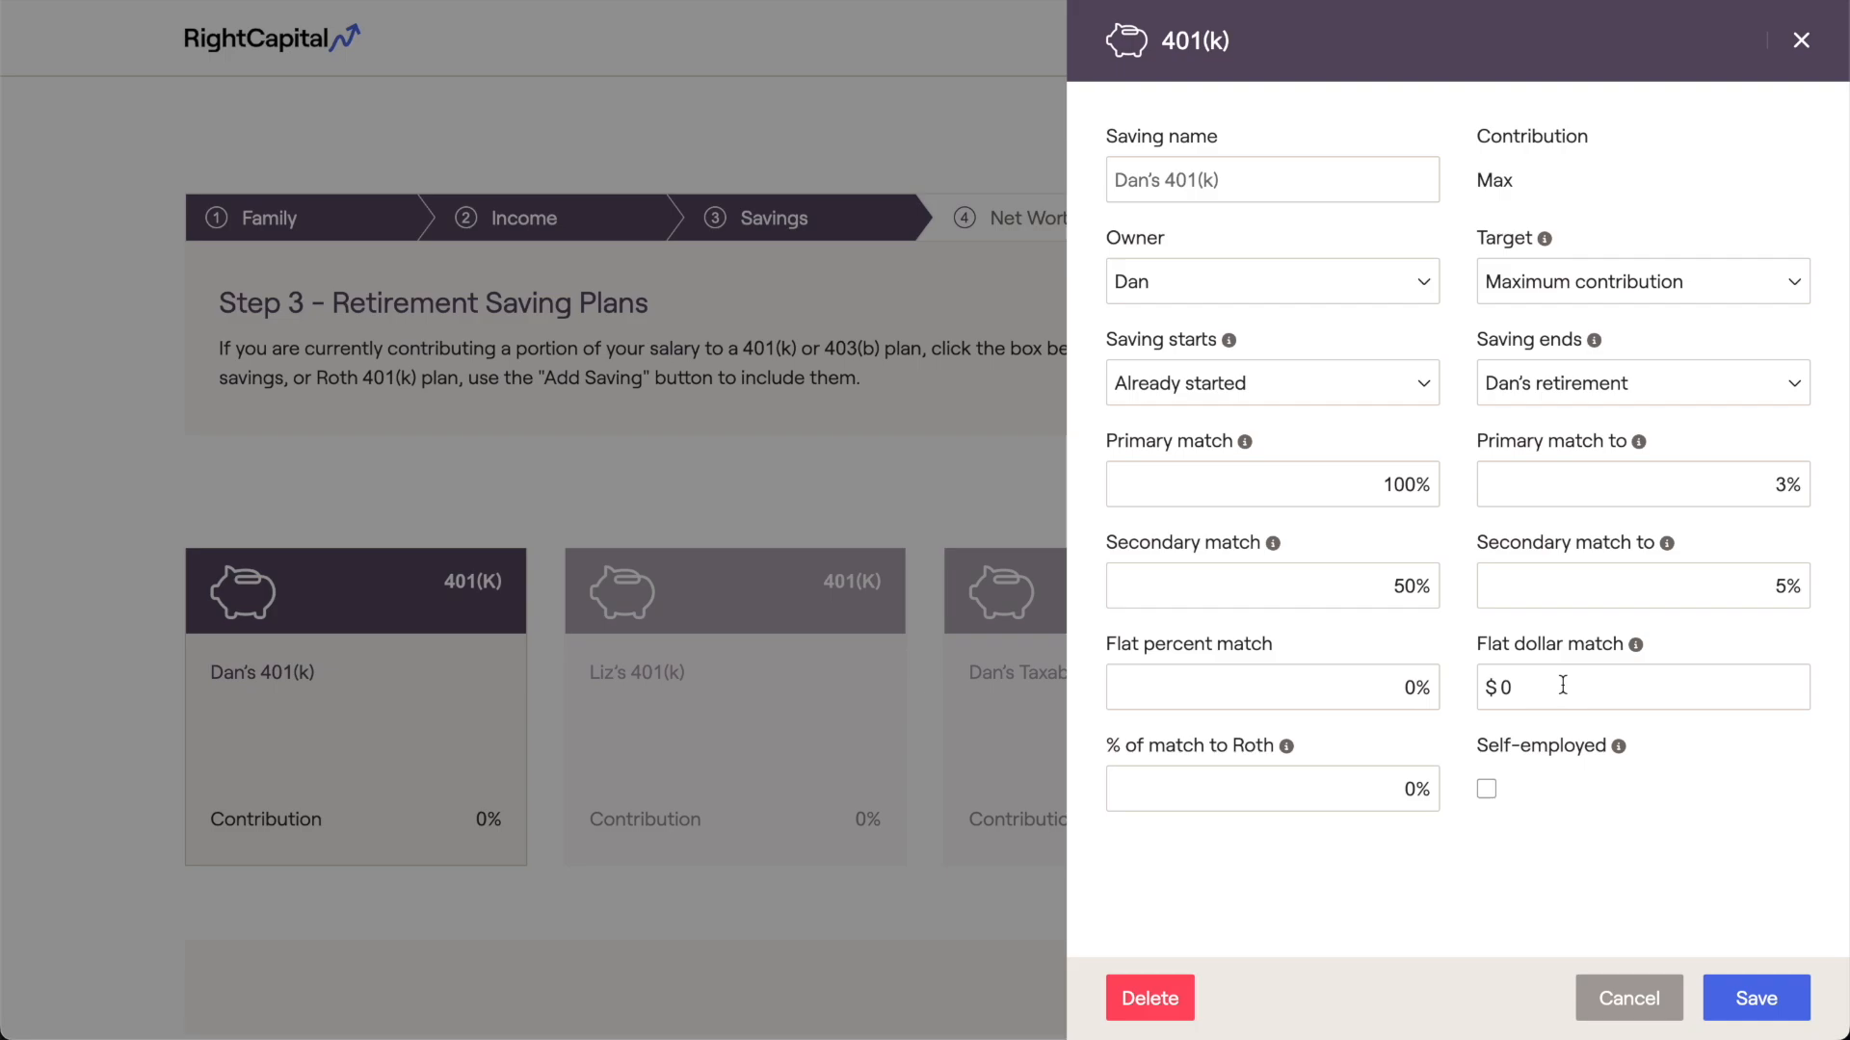
pyautogui.moveTo(1634, 653)
pyautogui.click(1722, 998)
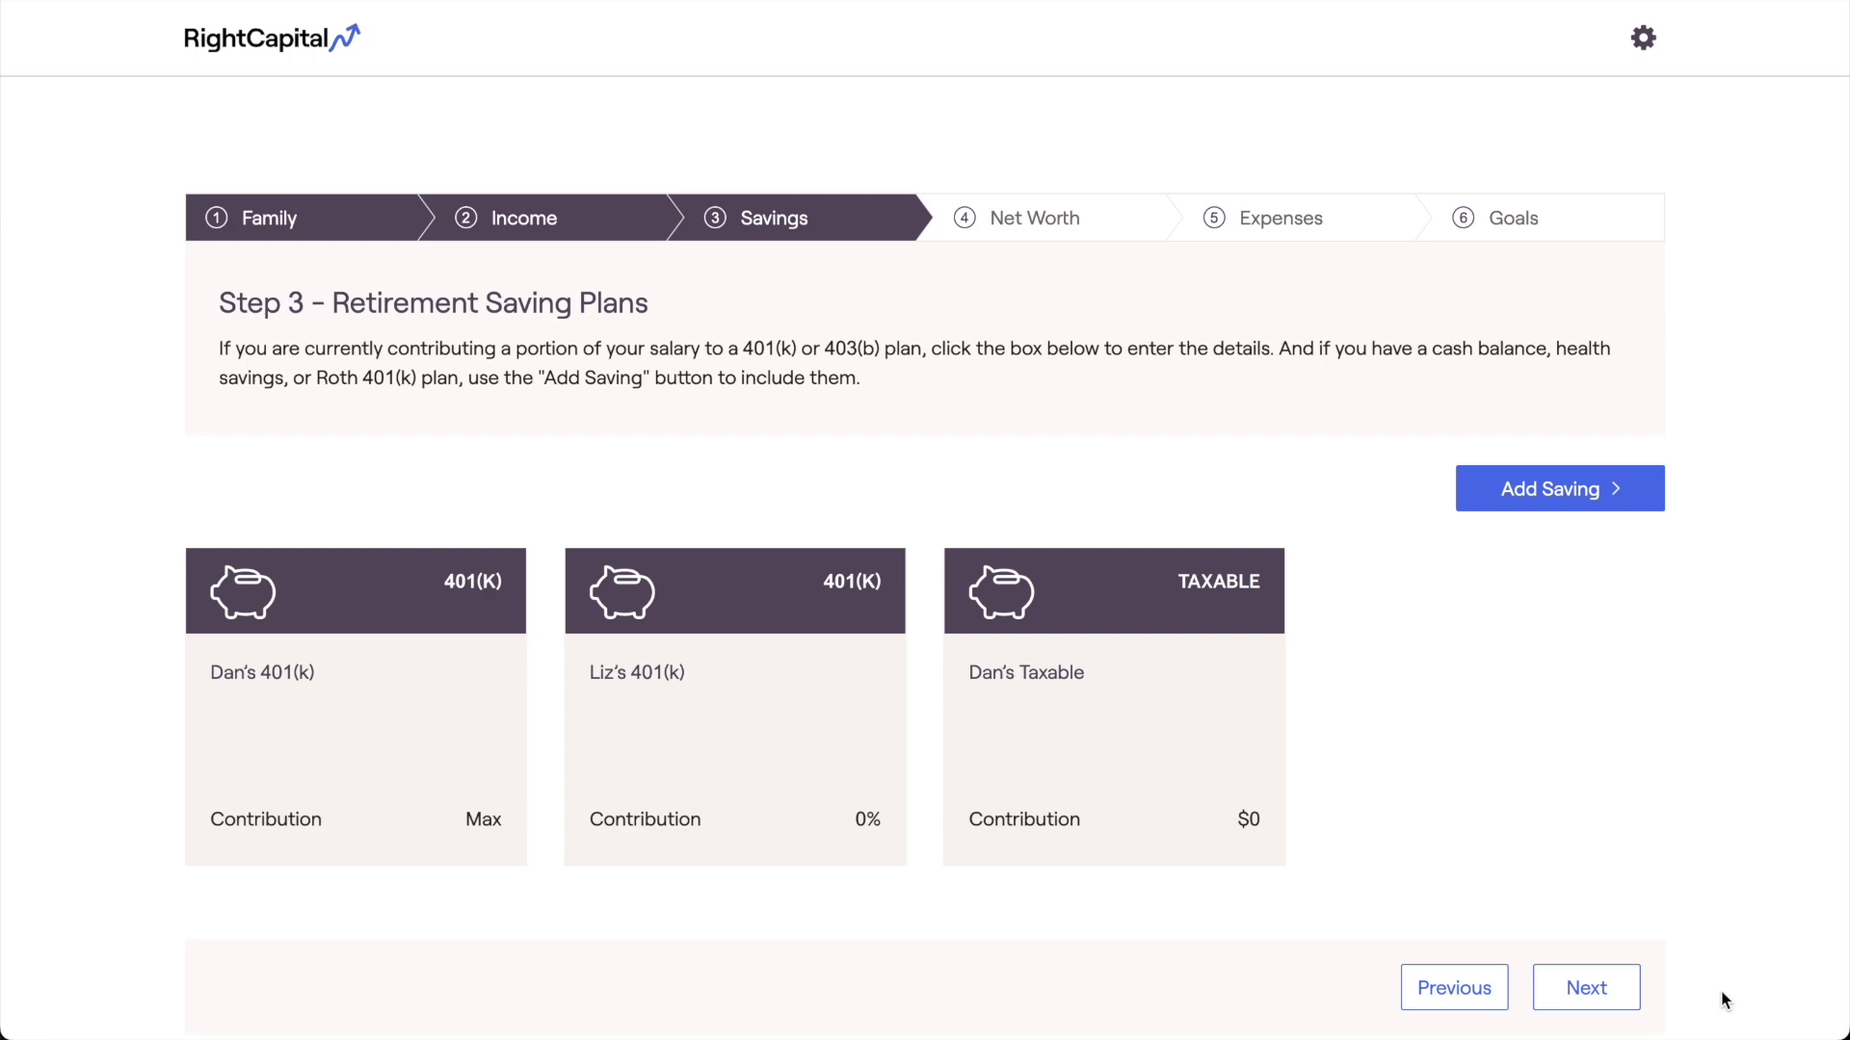
# - Set the client's taxable saving contribution to $5,000 and save it, keeping the entry when asked about deletion
pyautogui.click(1237, 767)
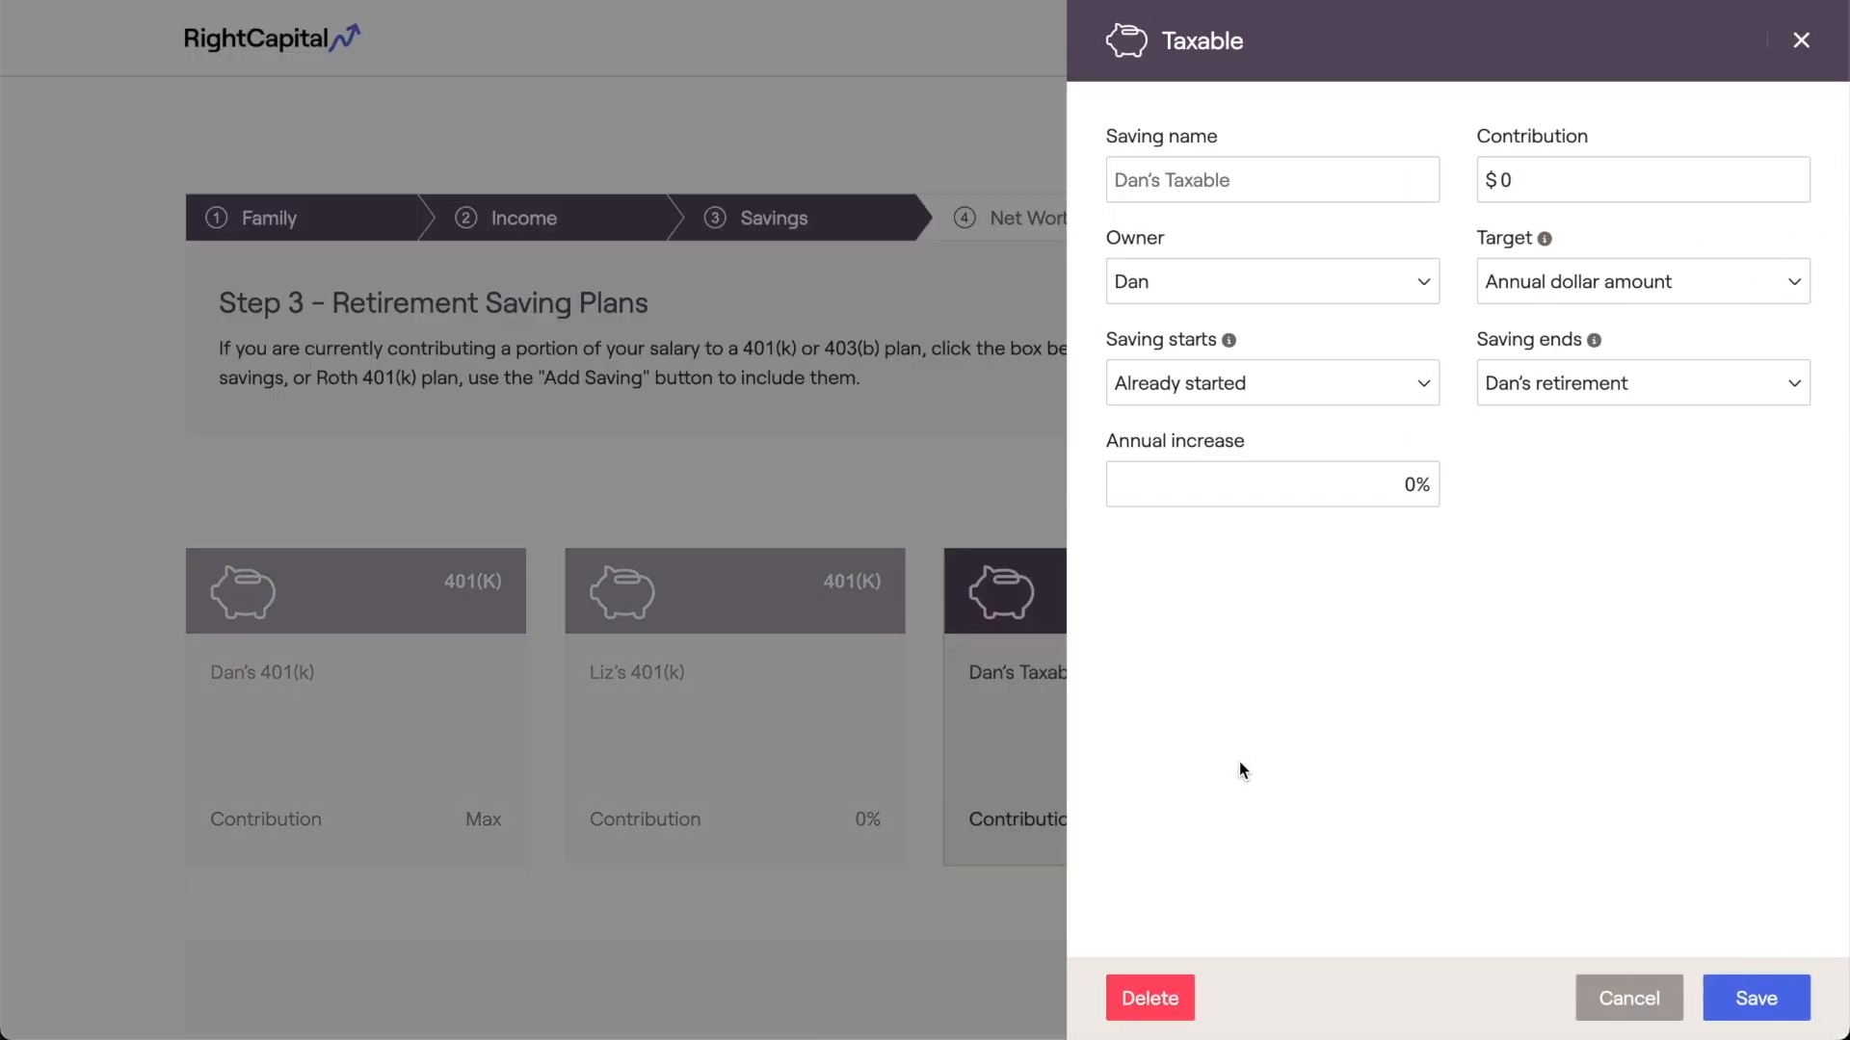
pyautogui.click(1505, 181)
pyautogui.press('BackSpace')
pyautogui.write('5000')
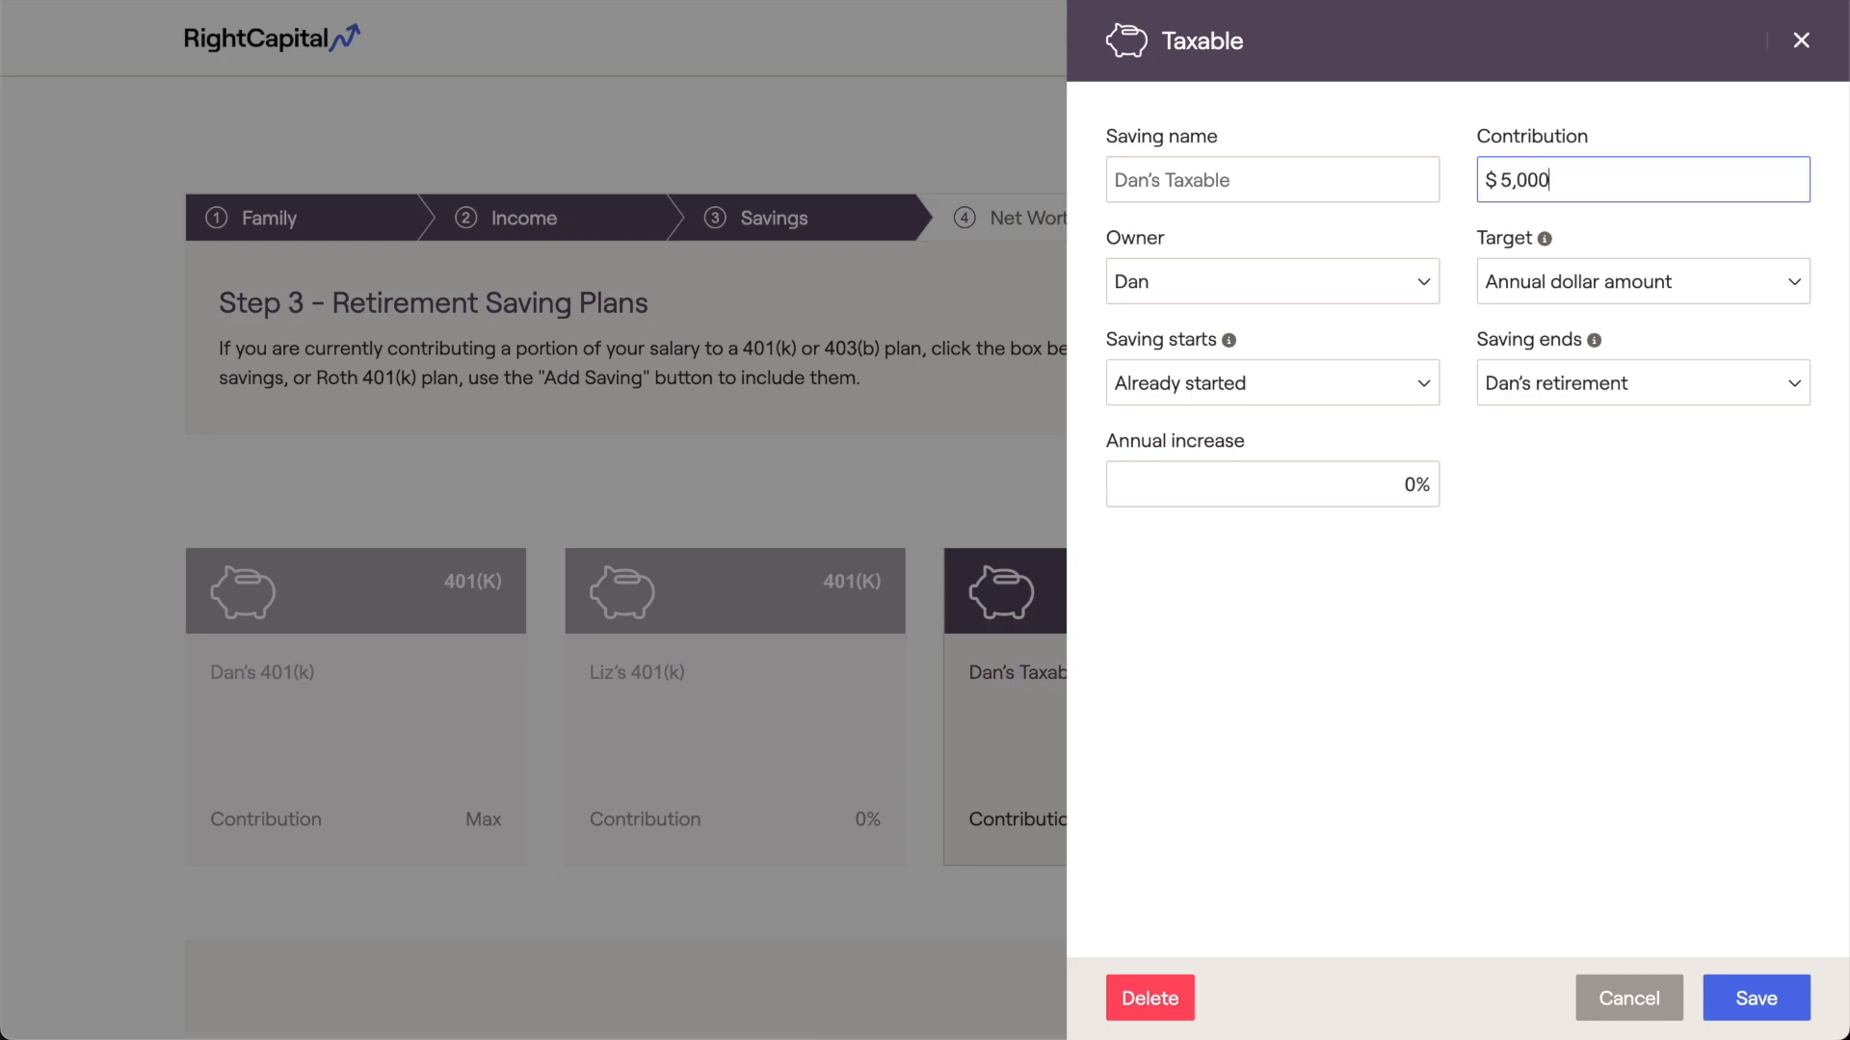
pyautogui.click(1517, 445)
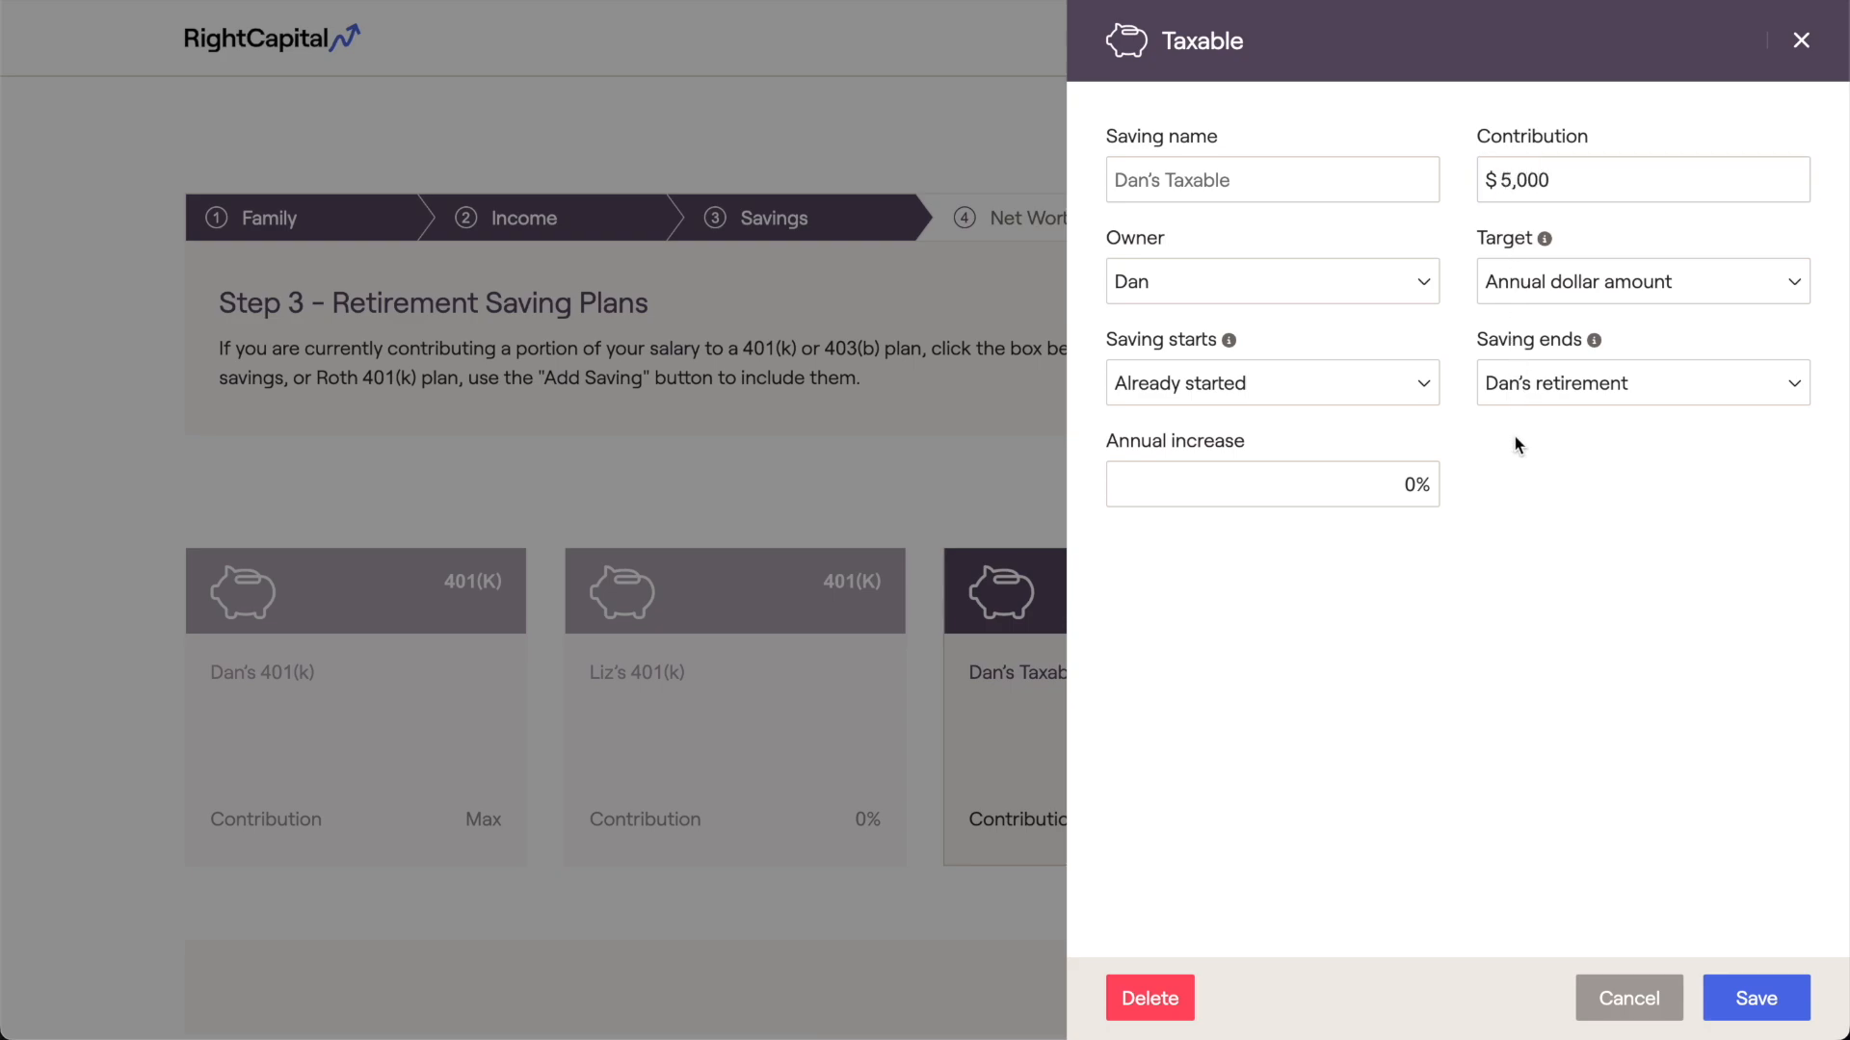
pyautogui.click(1754, 998)
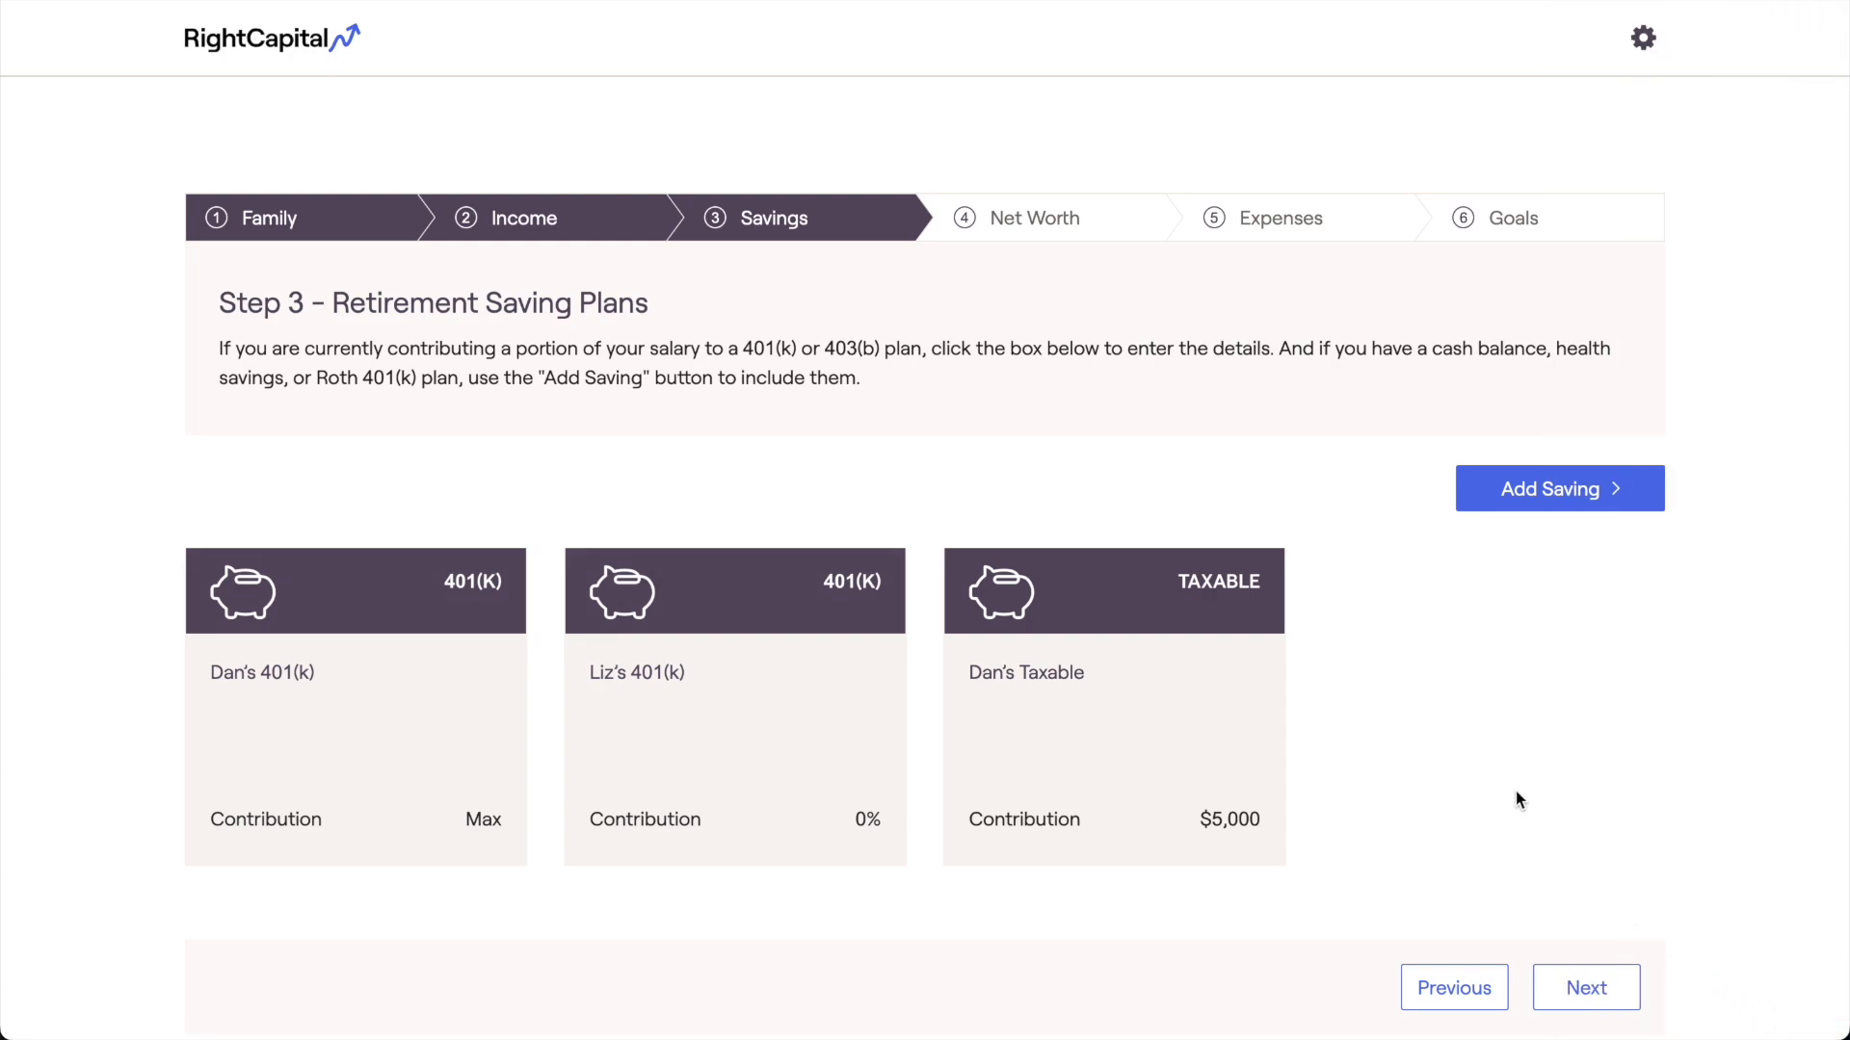
pyautogui.click(1284, 549)
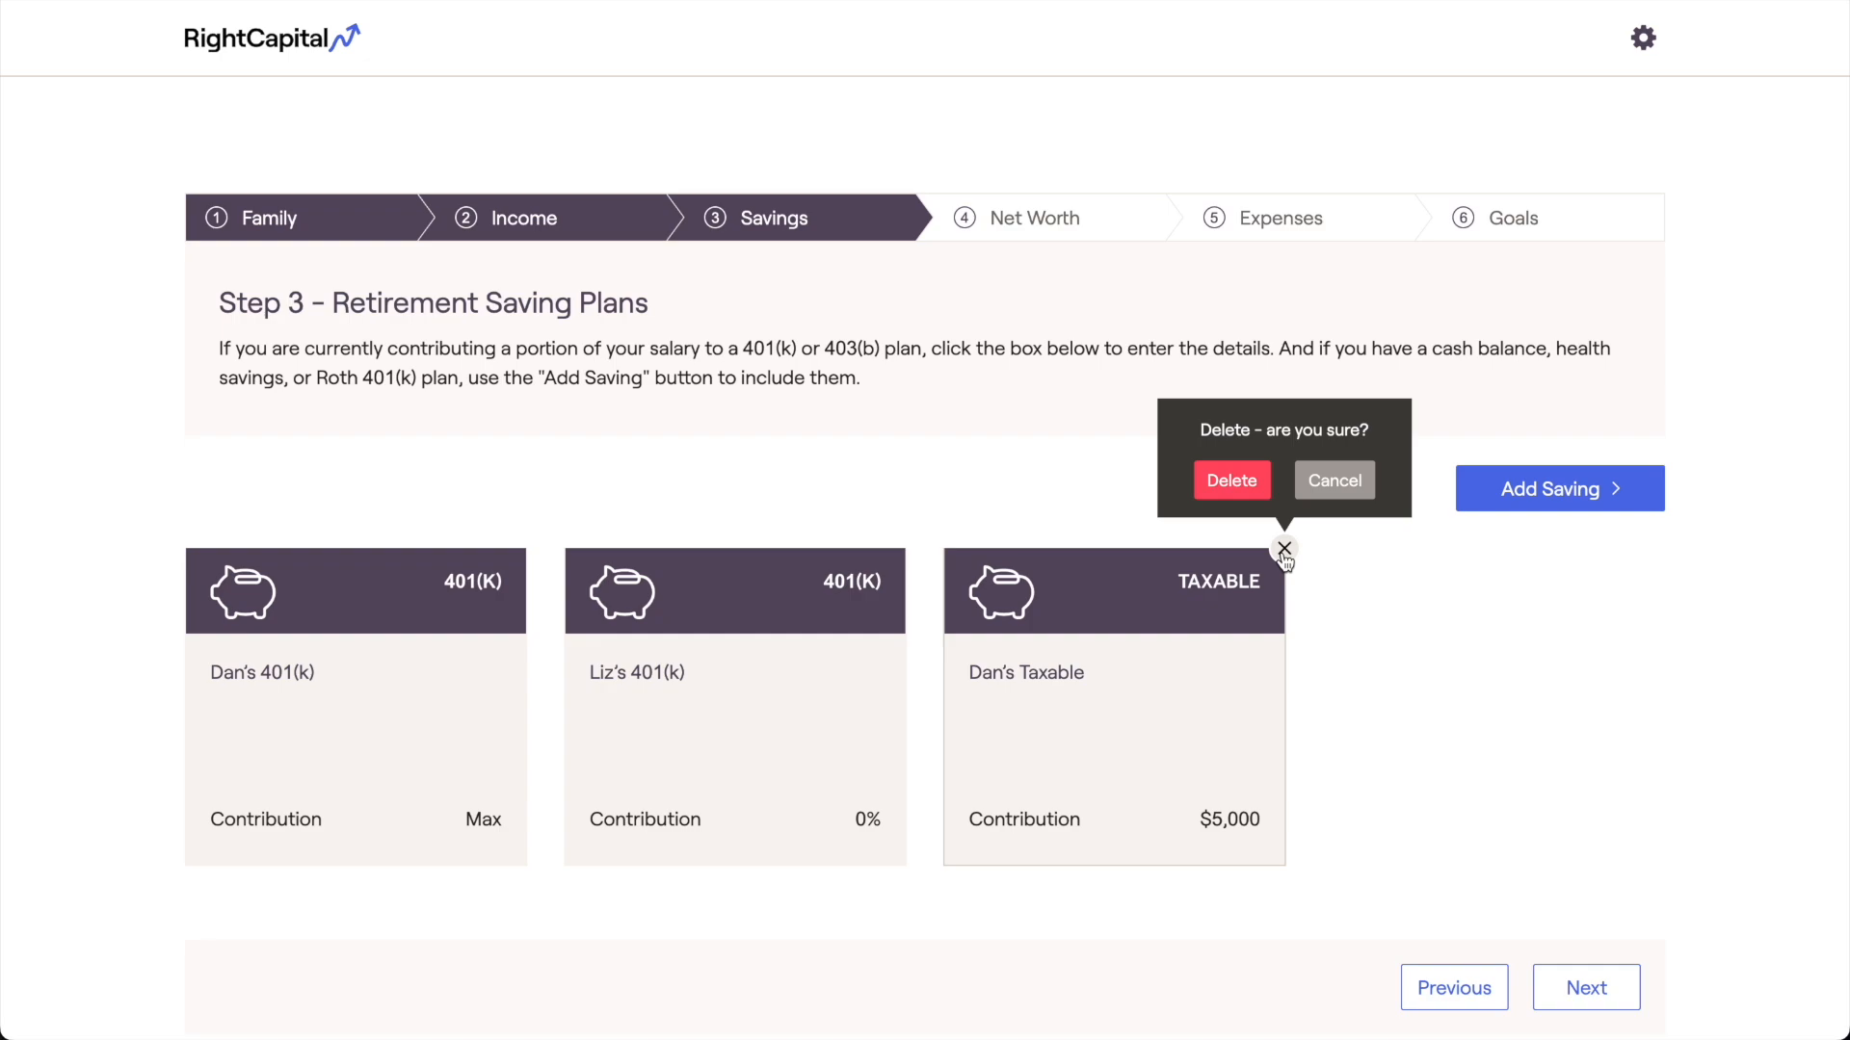
pyautogui.click(1320, 489)
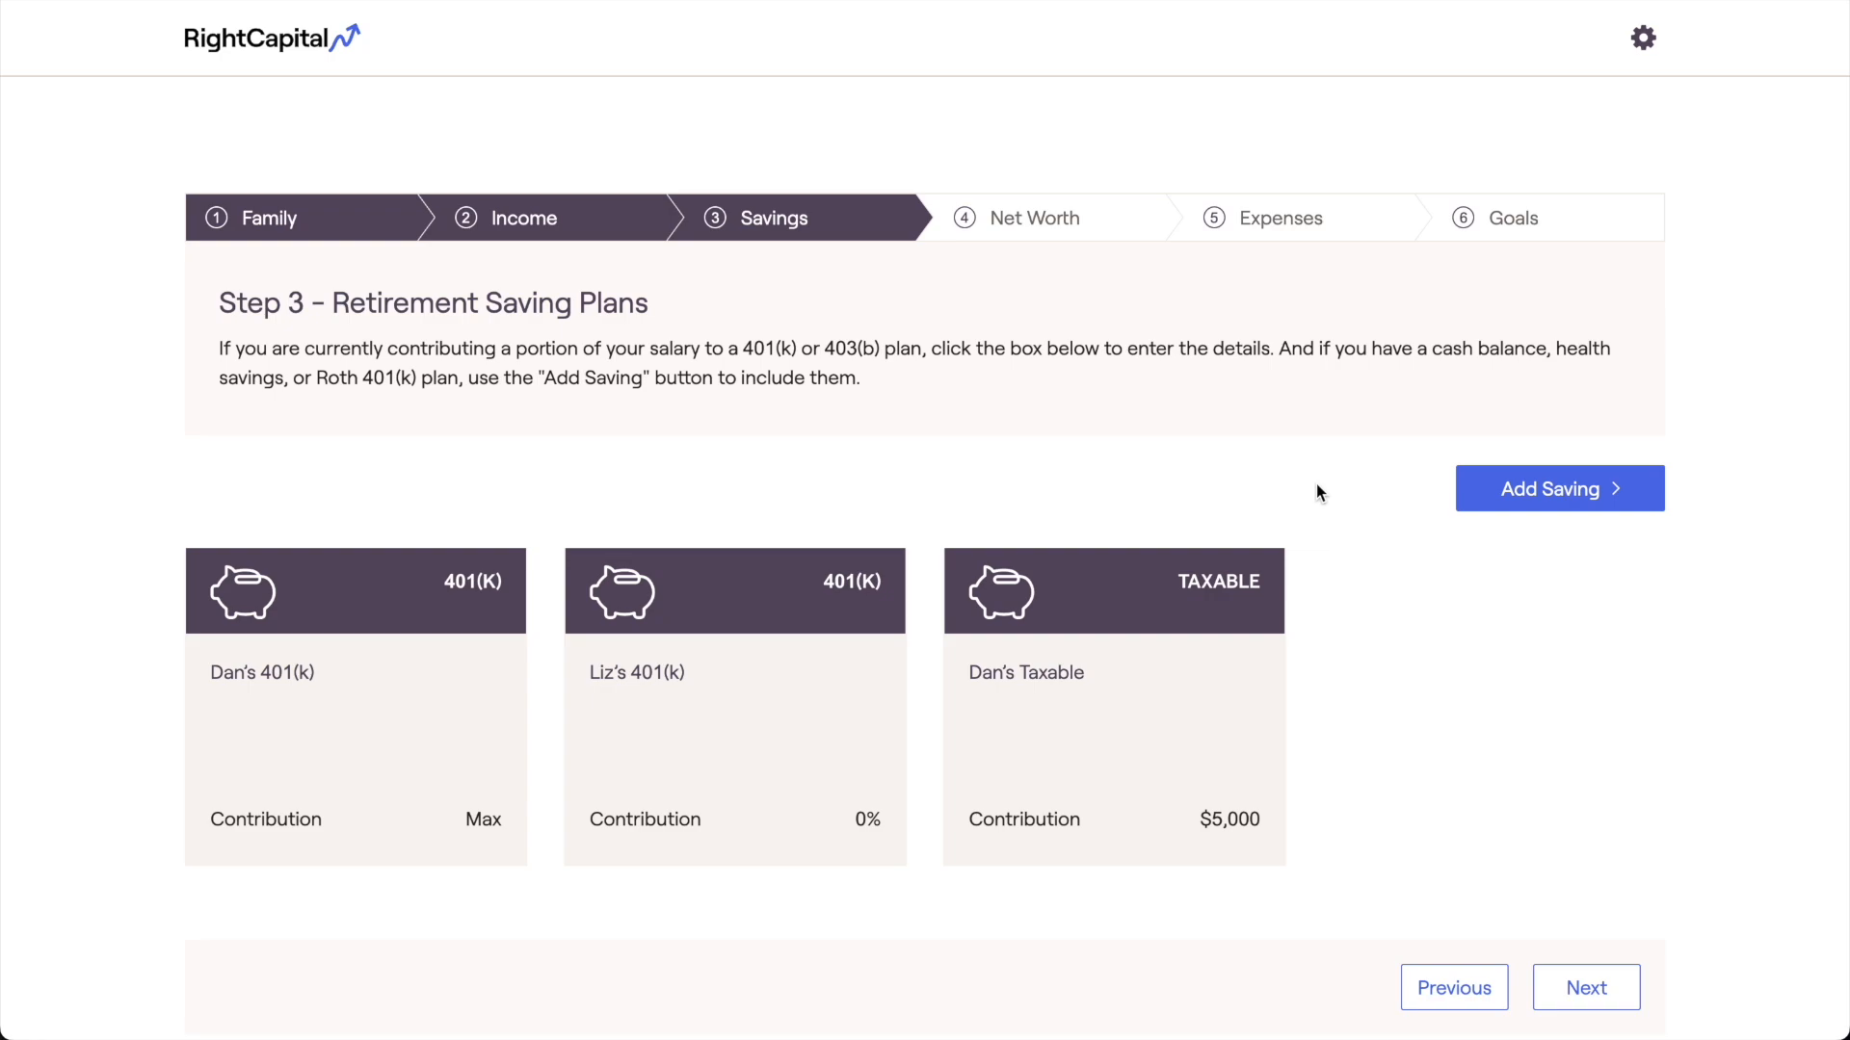
# - Add a Roth IRA saving for the client with an annual contribution of $5,000
pyautogui.click(1470, 495)
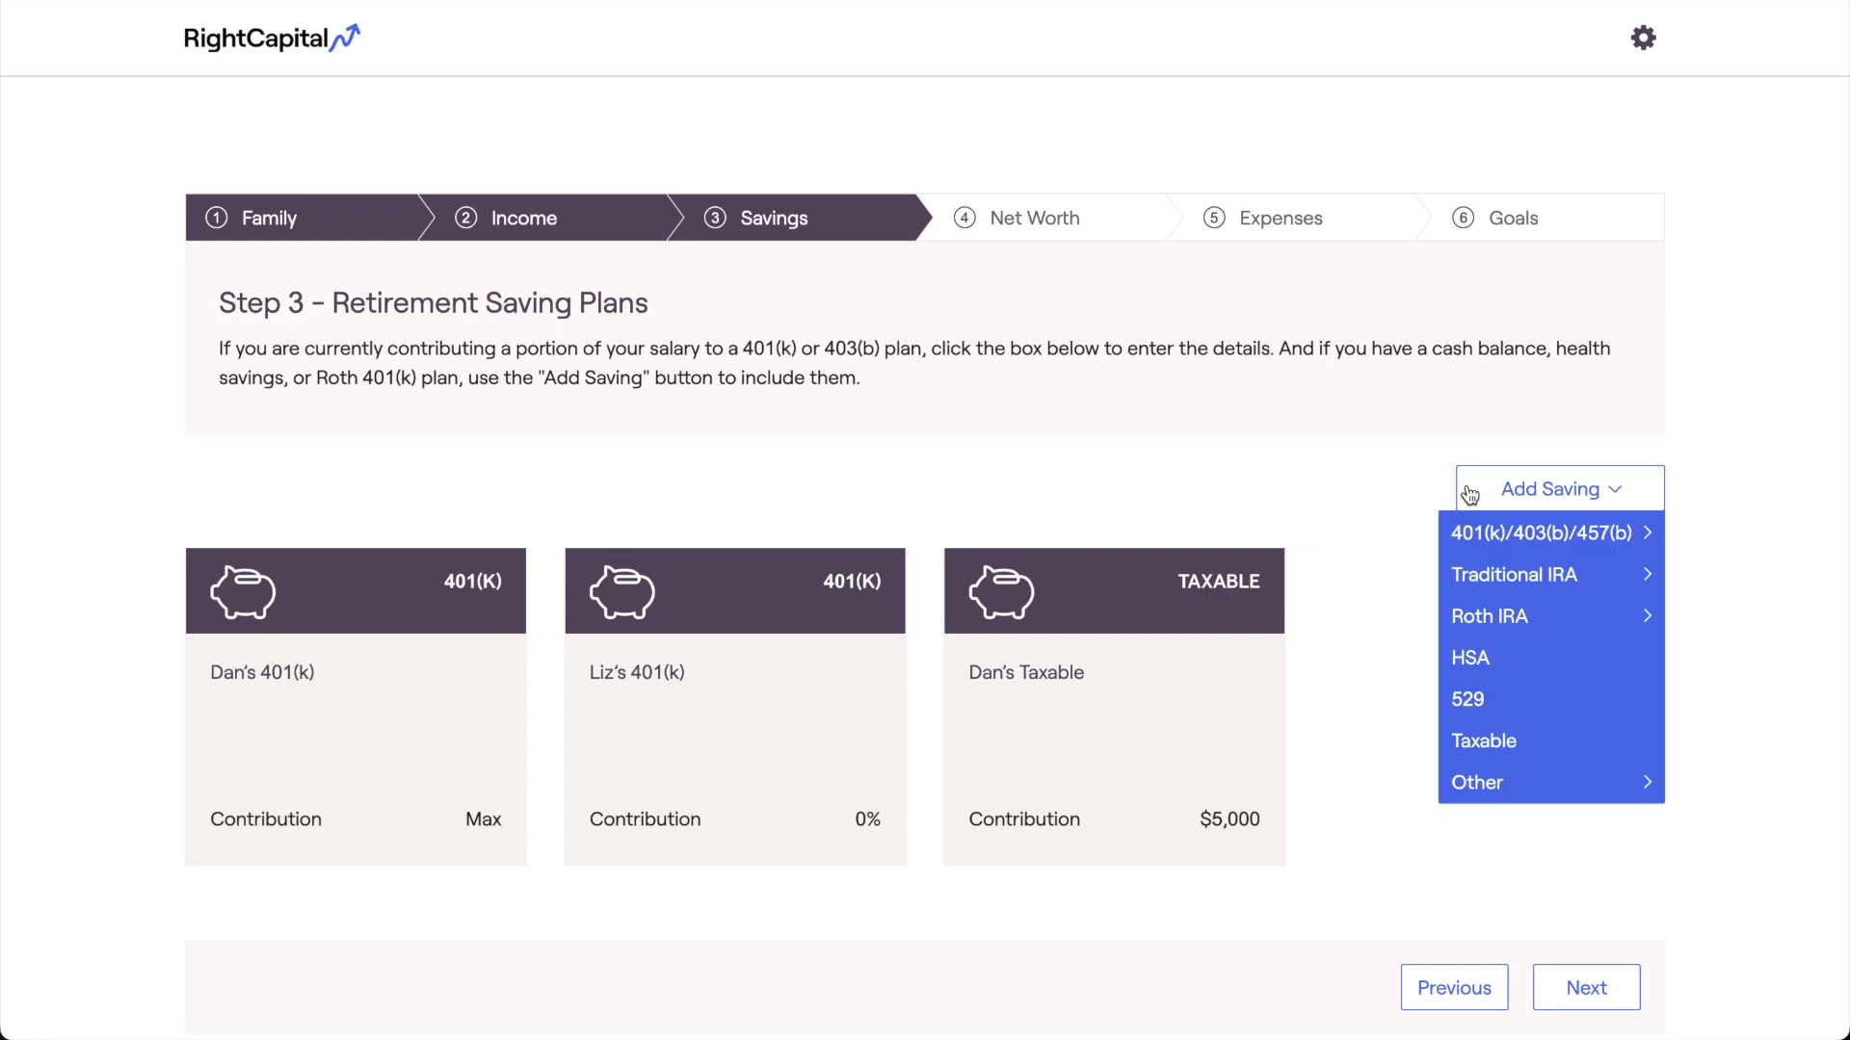
pyautogui.moveTo(1468, 529)
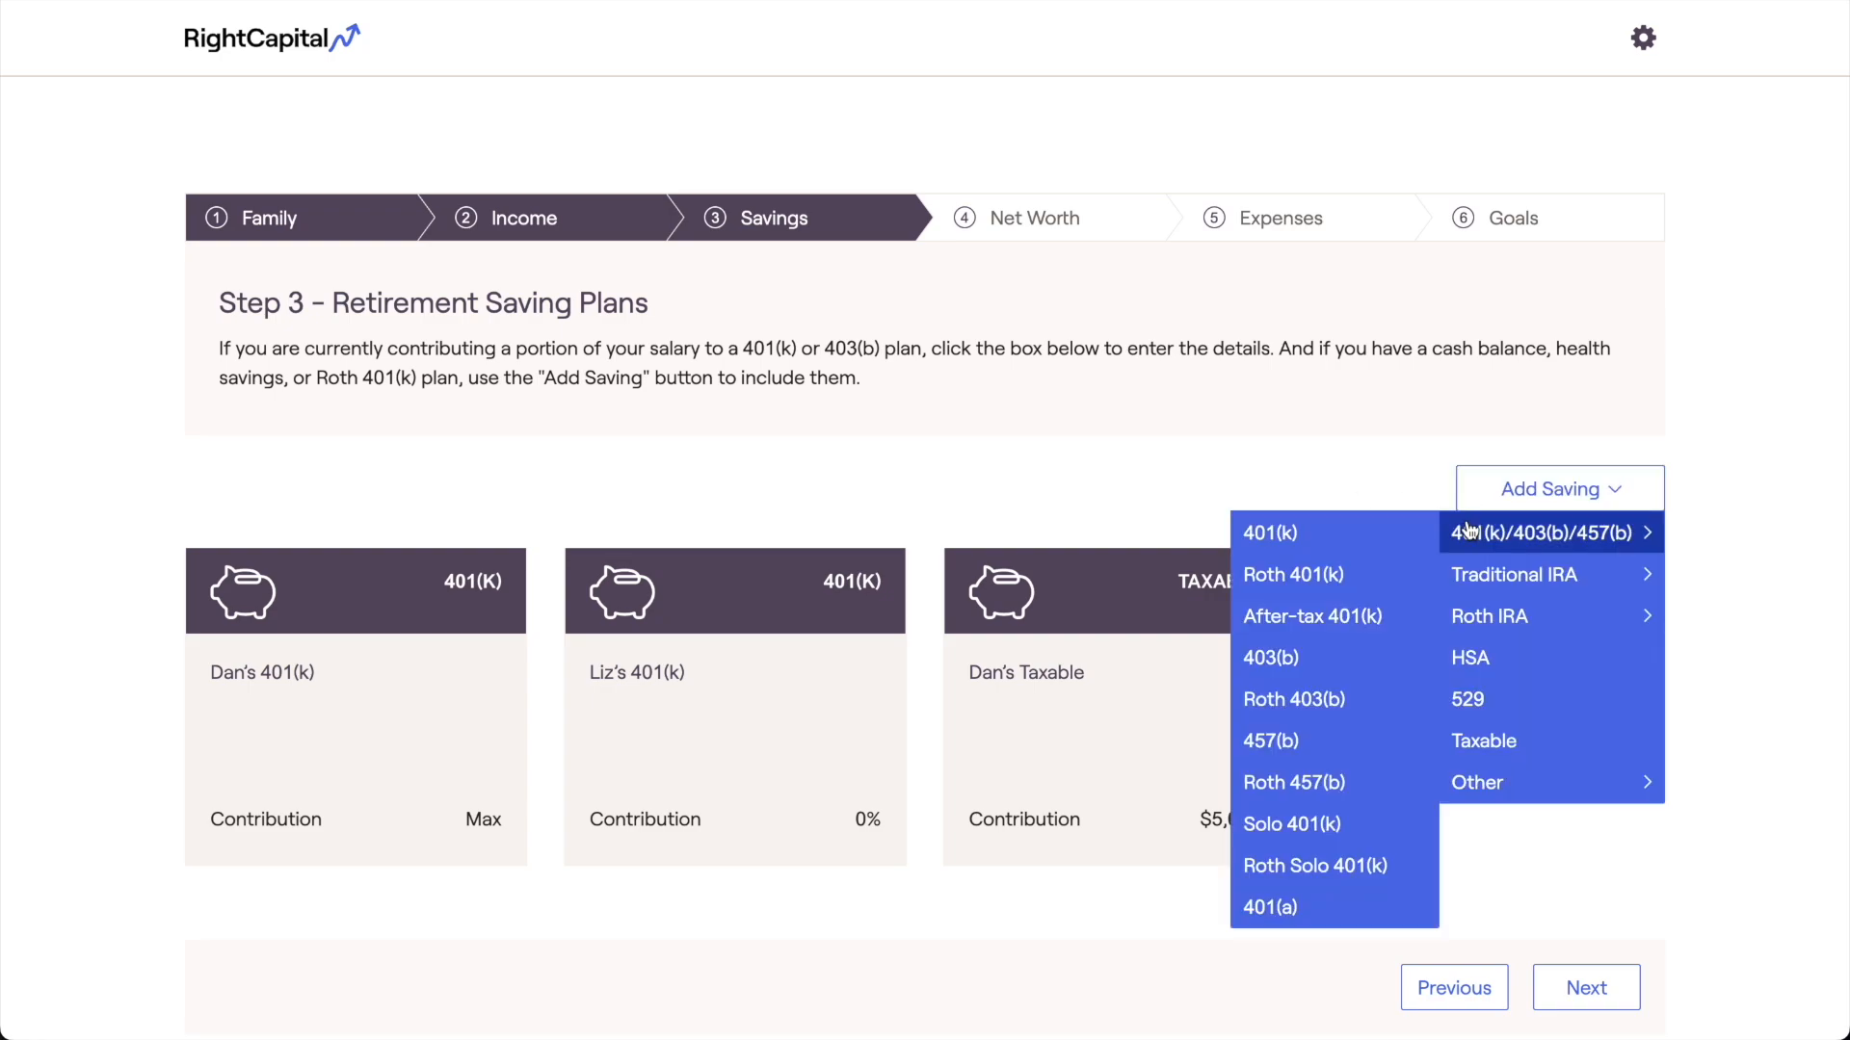
pyautogui.moveTo(1469, 568)
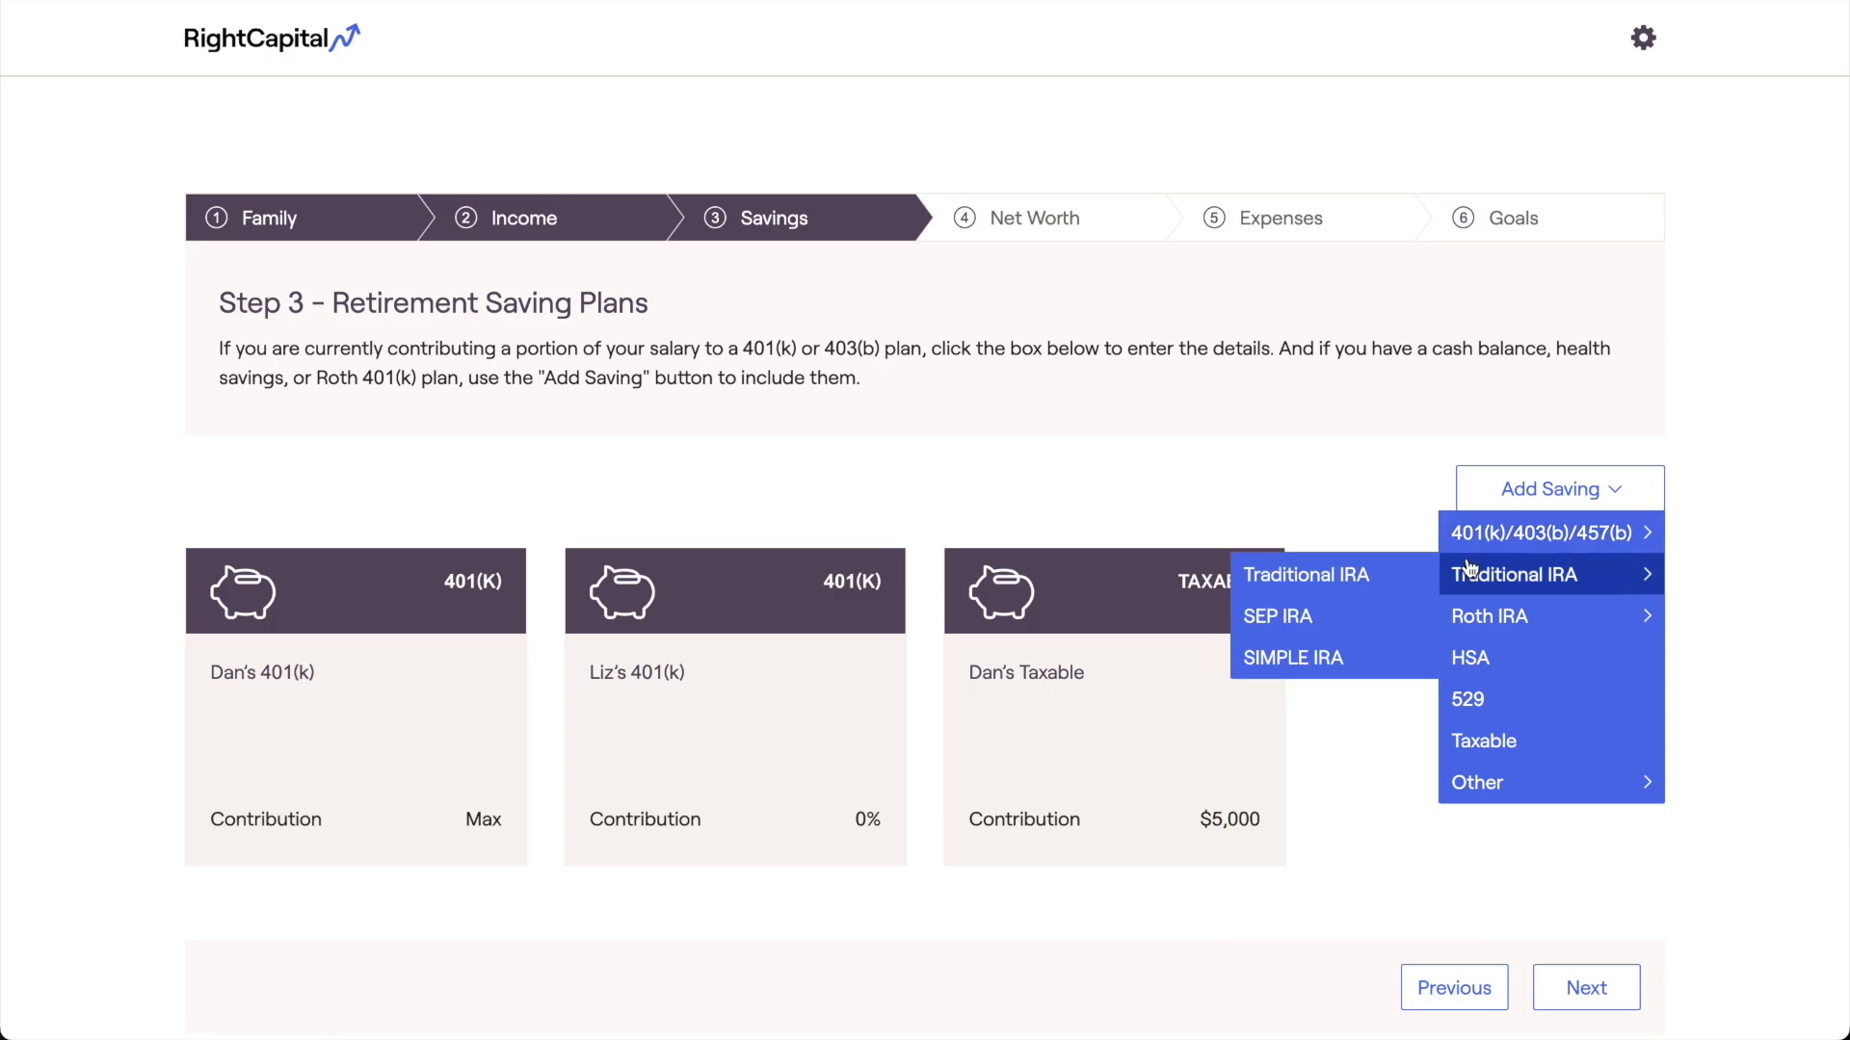
pyautogui.moveTo(1472, 607)
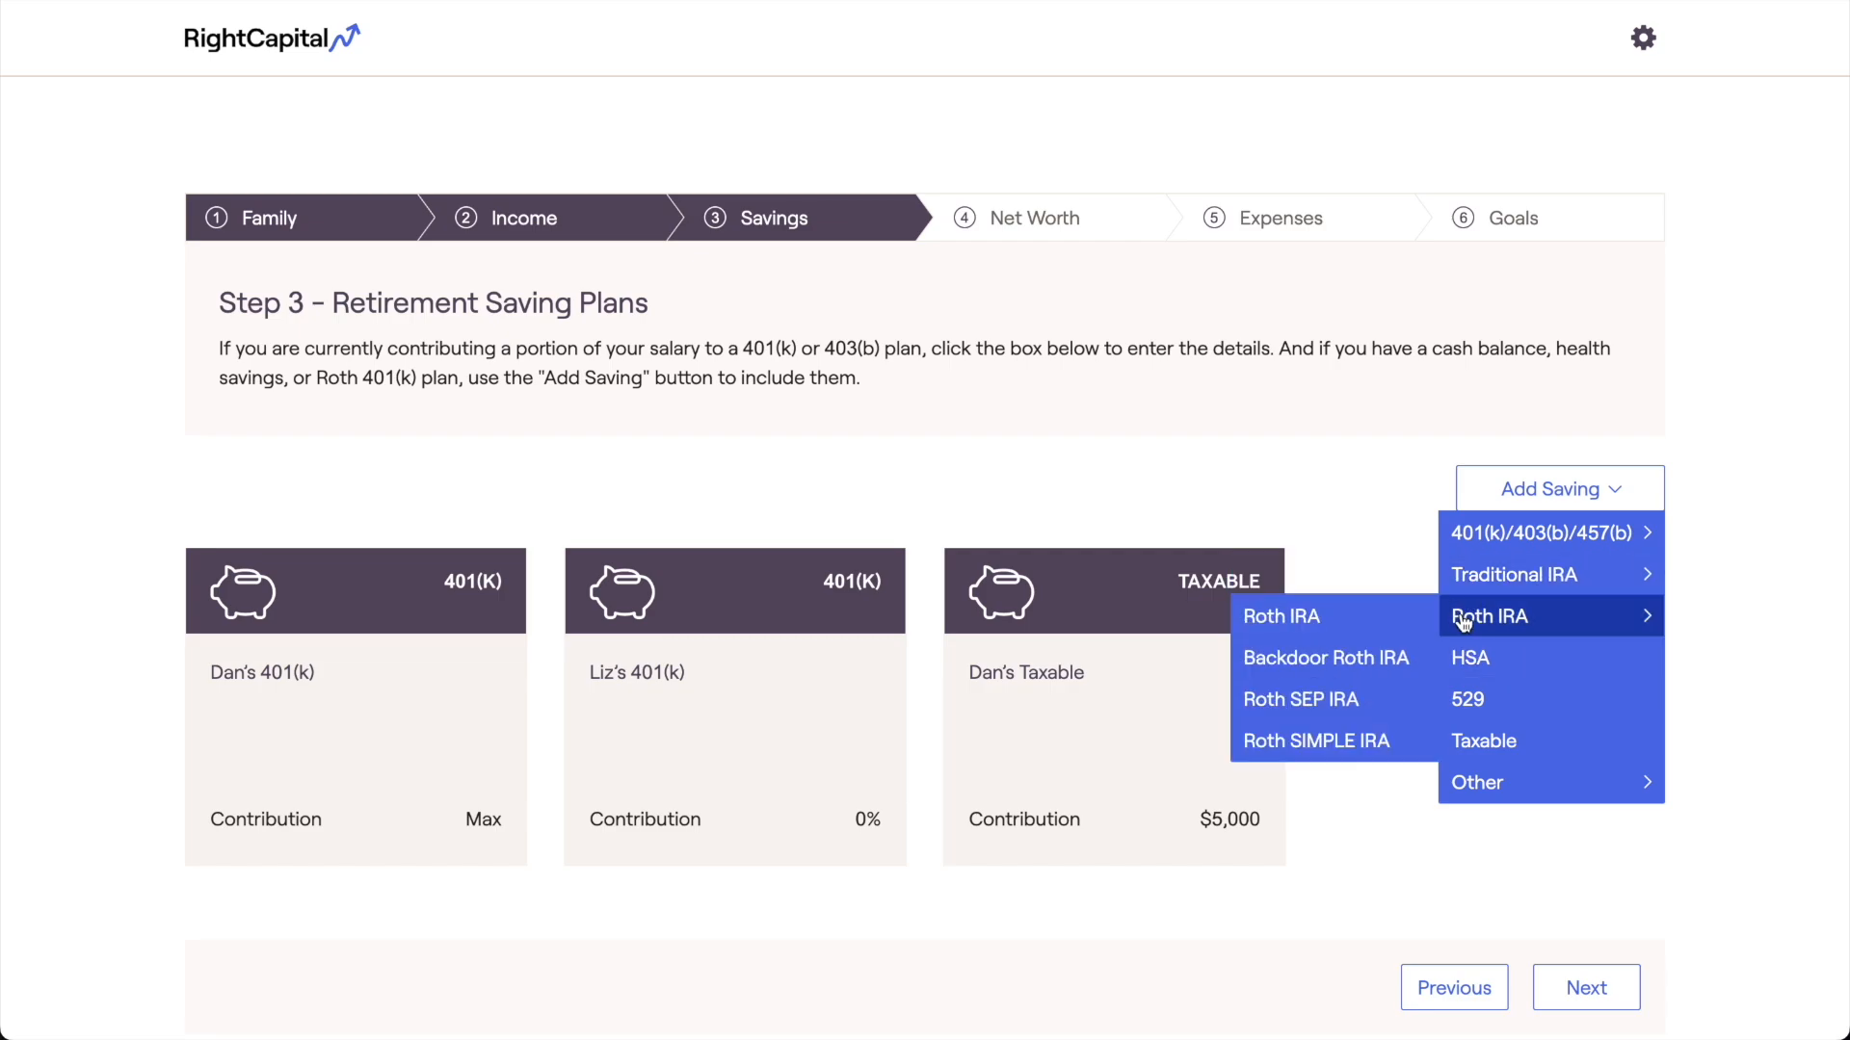
pyautogui.click(1413, 614)
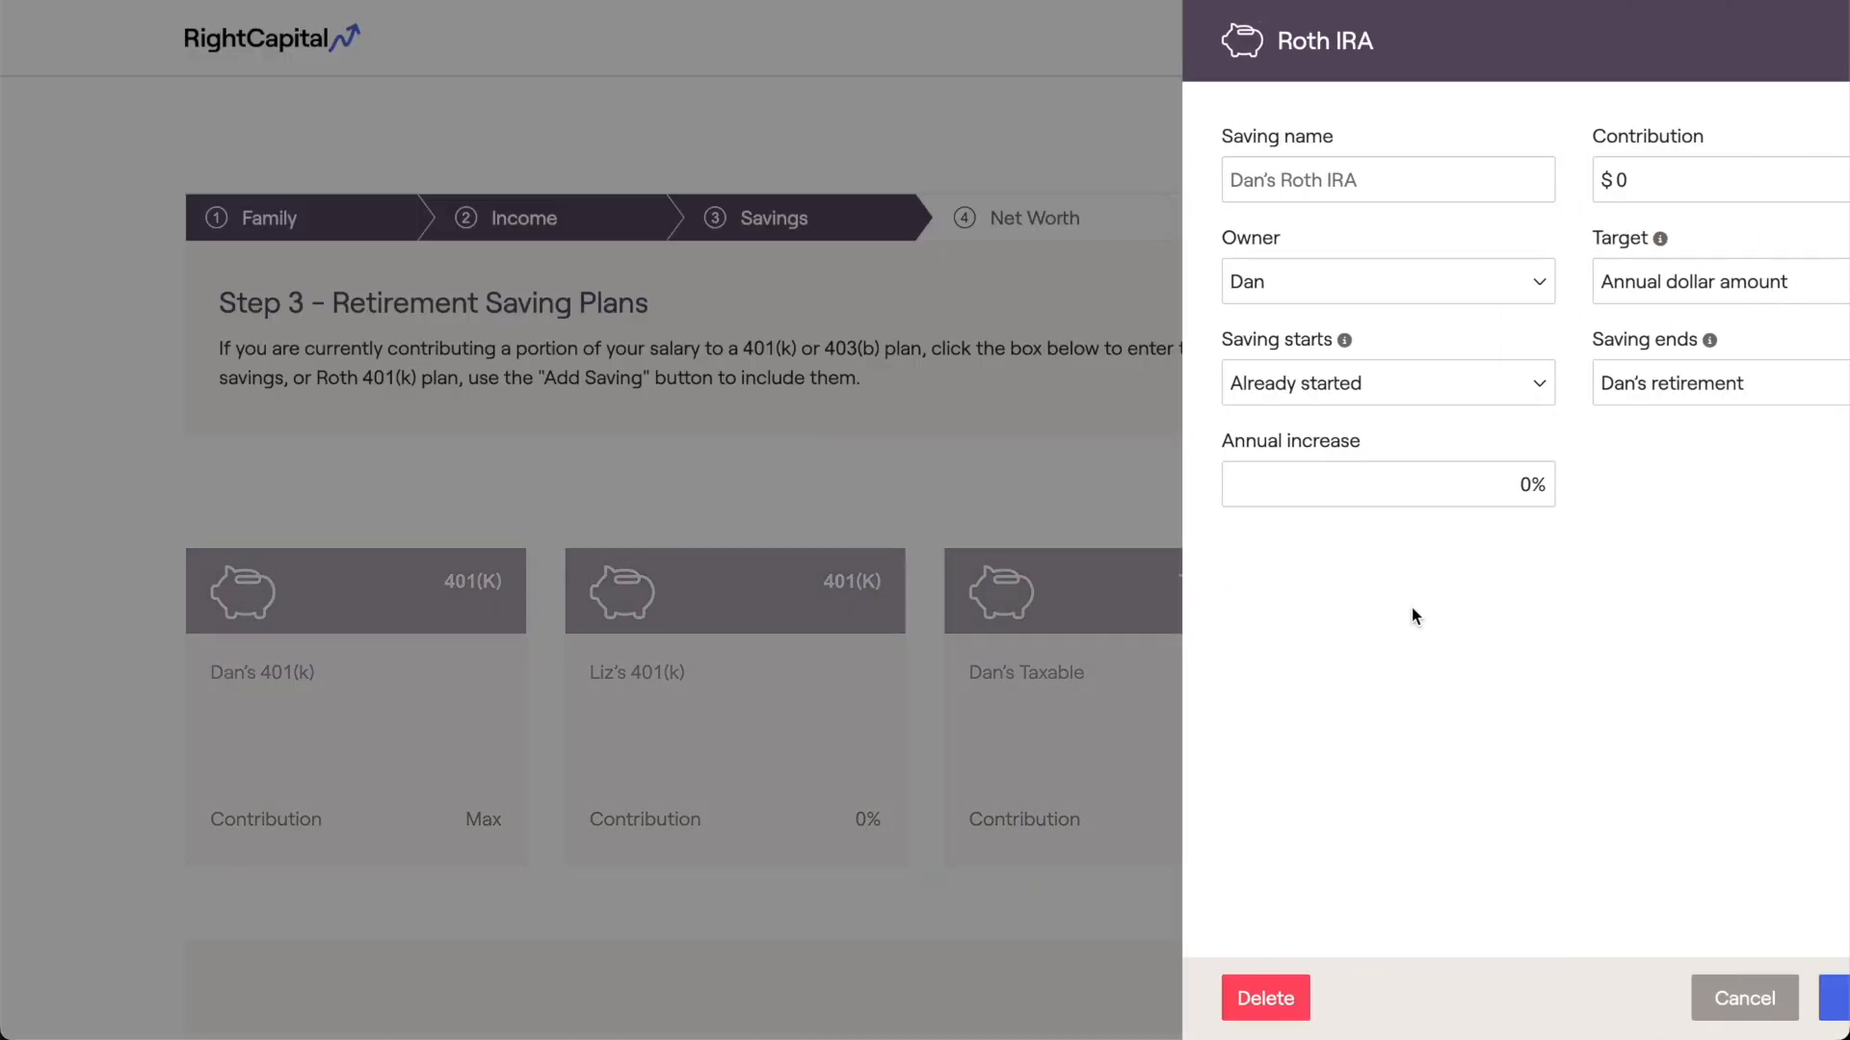
pyautogui.click(1517, 180)
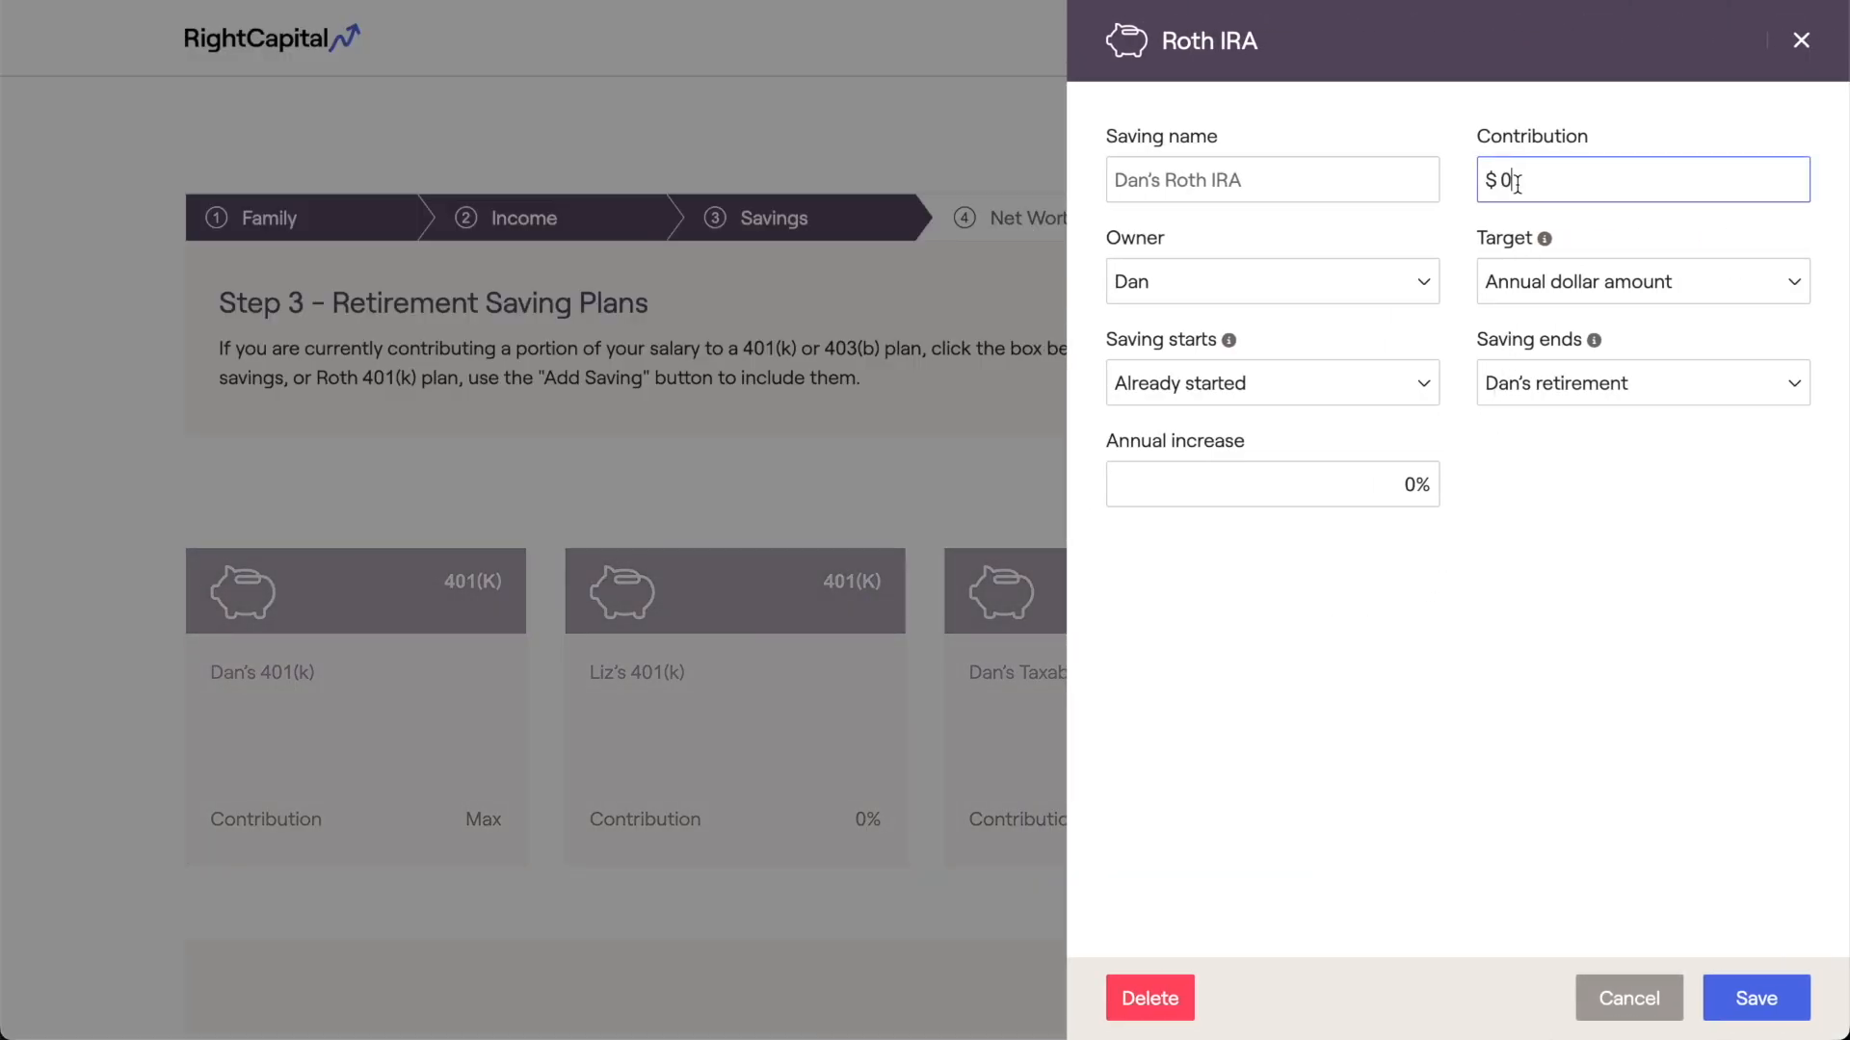
pyautogui.press('BackSpace')
pyautogui.write('5000')
# - Keep the Roth IRA saving as already started, end it at the client's age 60, and save it
pyautogui.click(1403, 384)
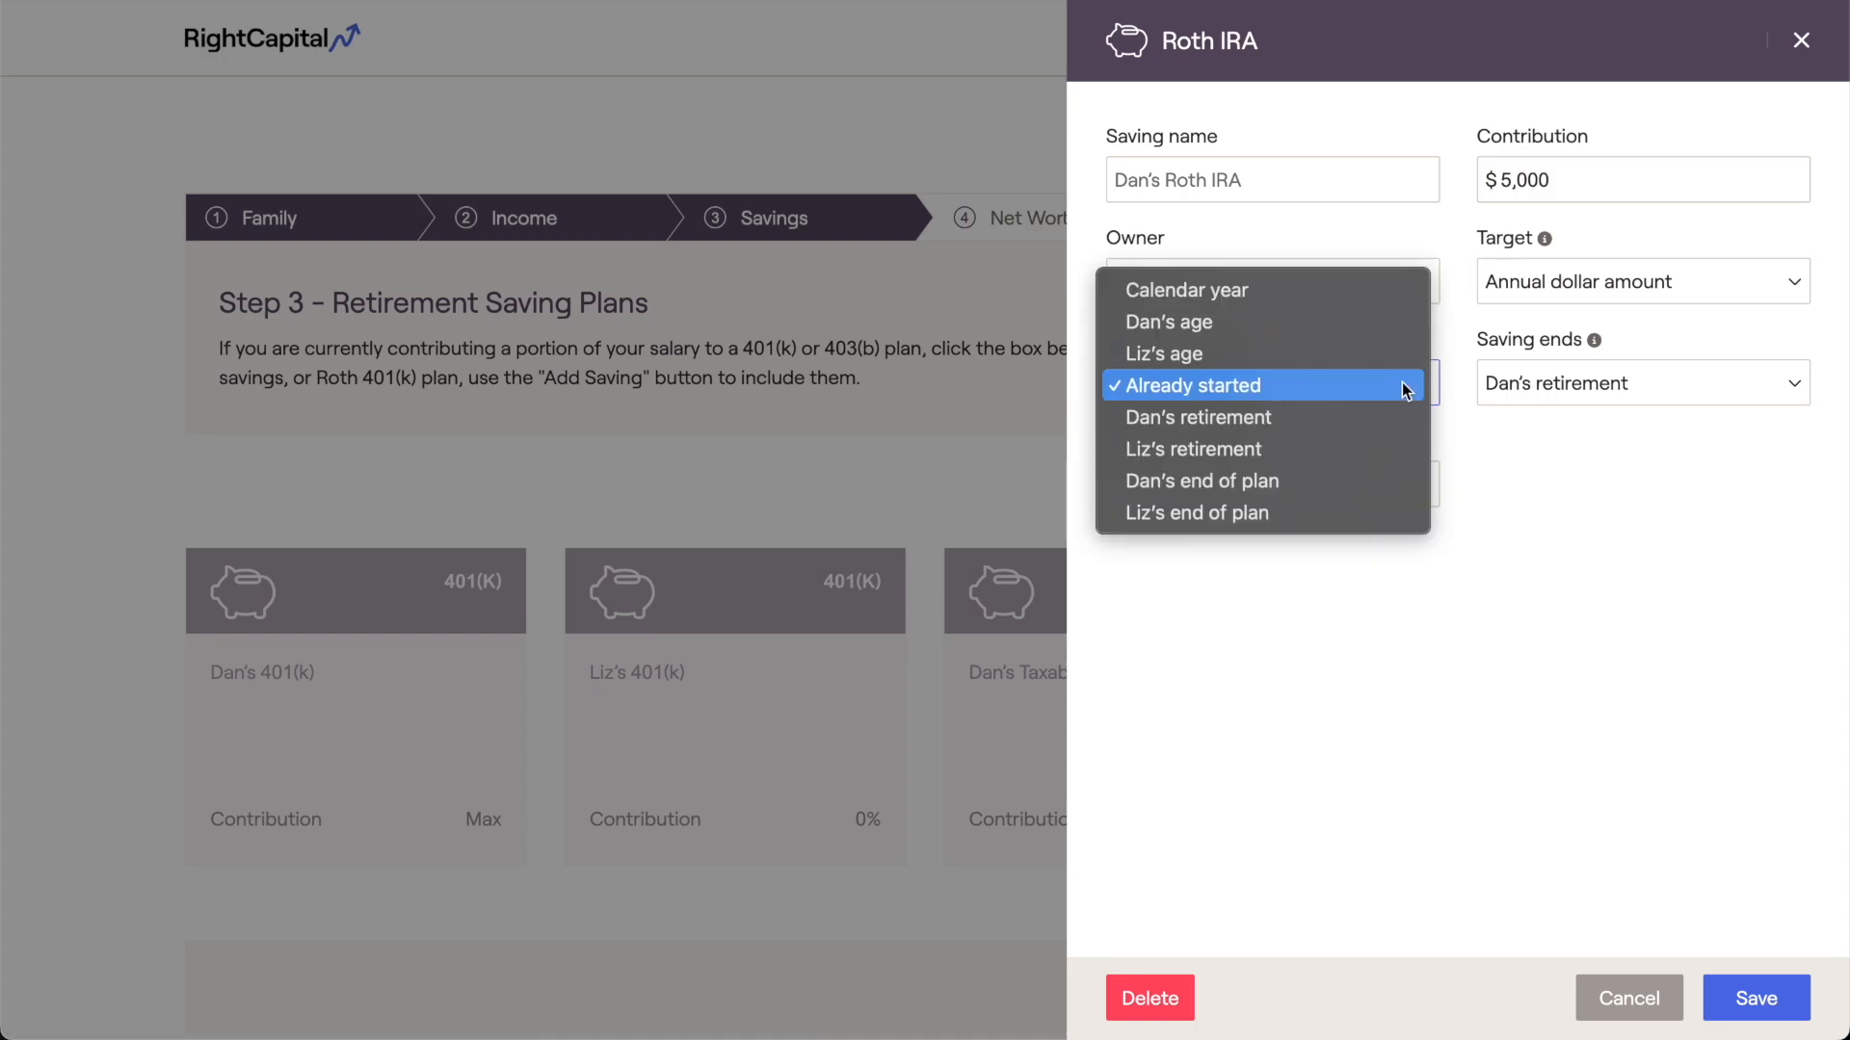
pyautogui.click(1405, 387)
pyautogui.click(1497, 383)
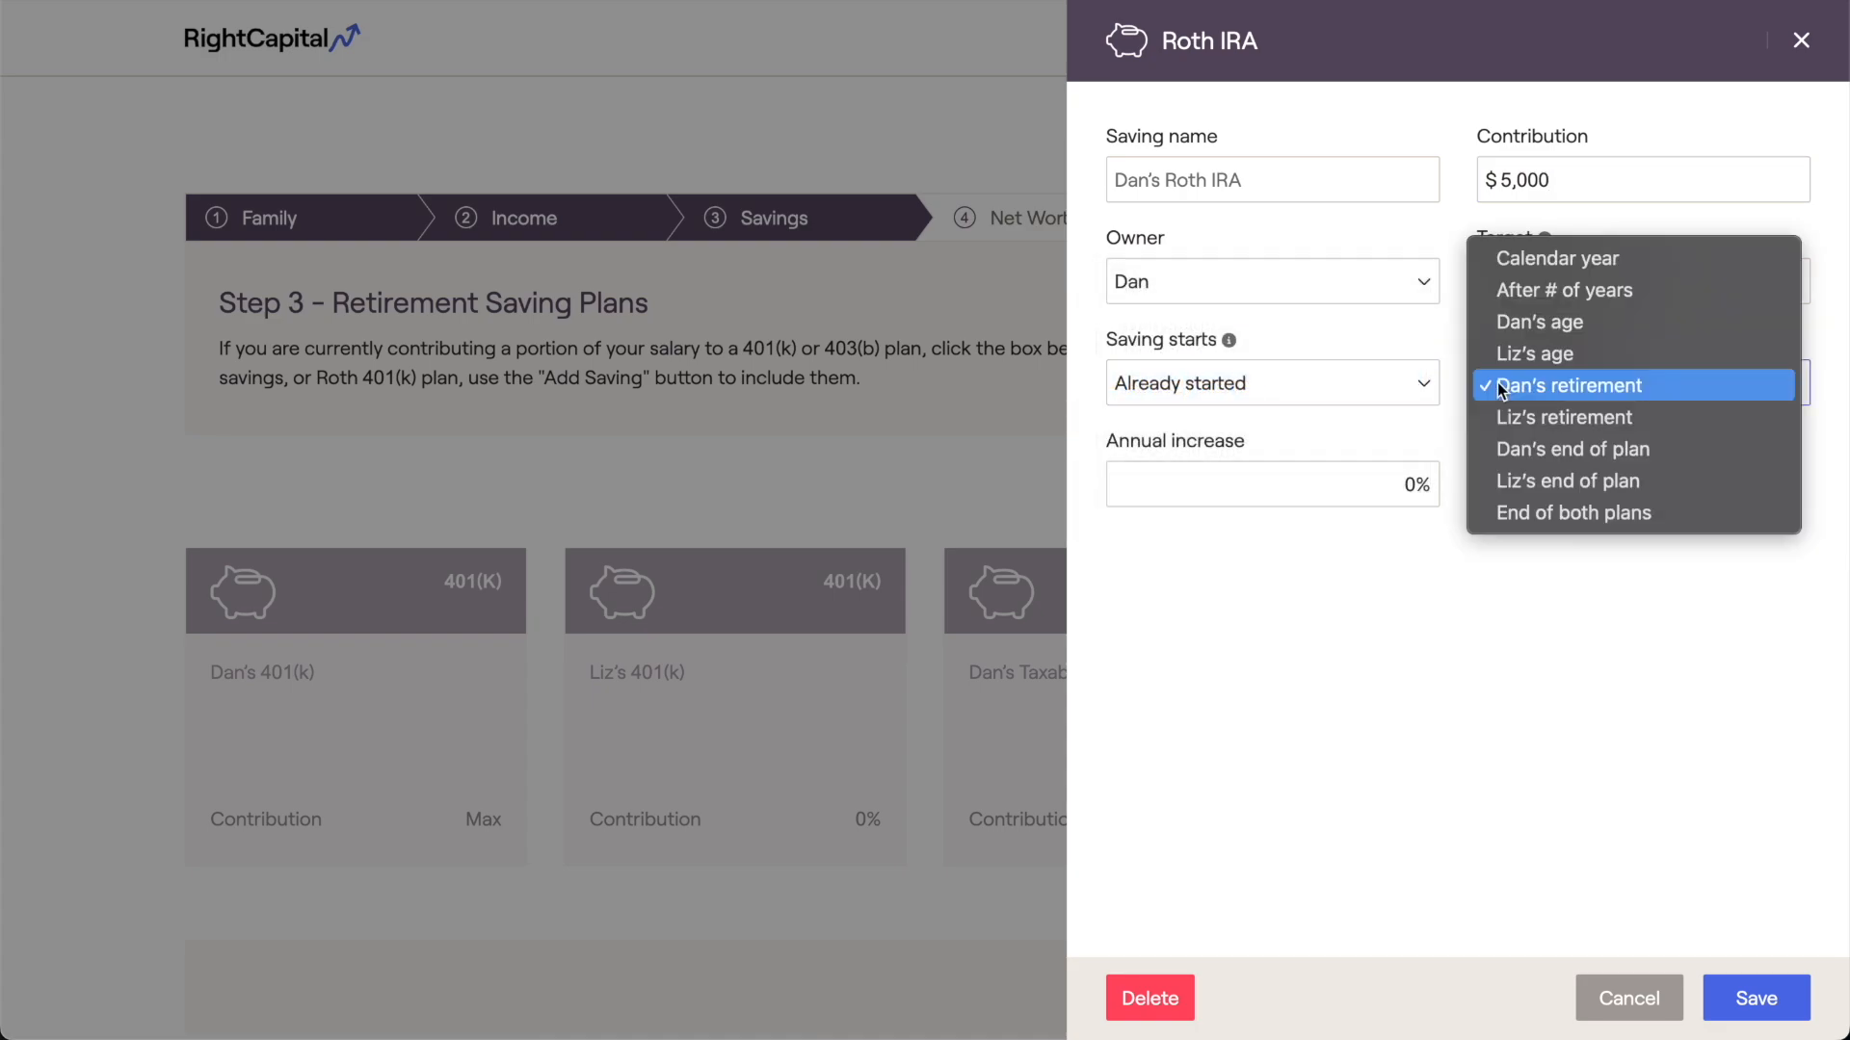
pyautogui.click(1529, 334)
pyautogui.click(1739, 381)
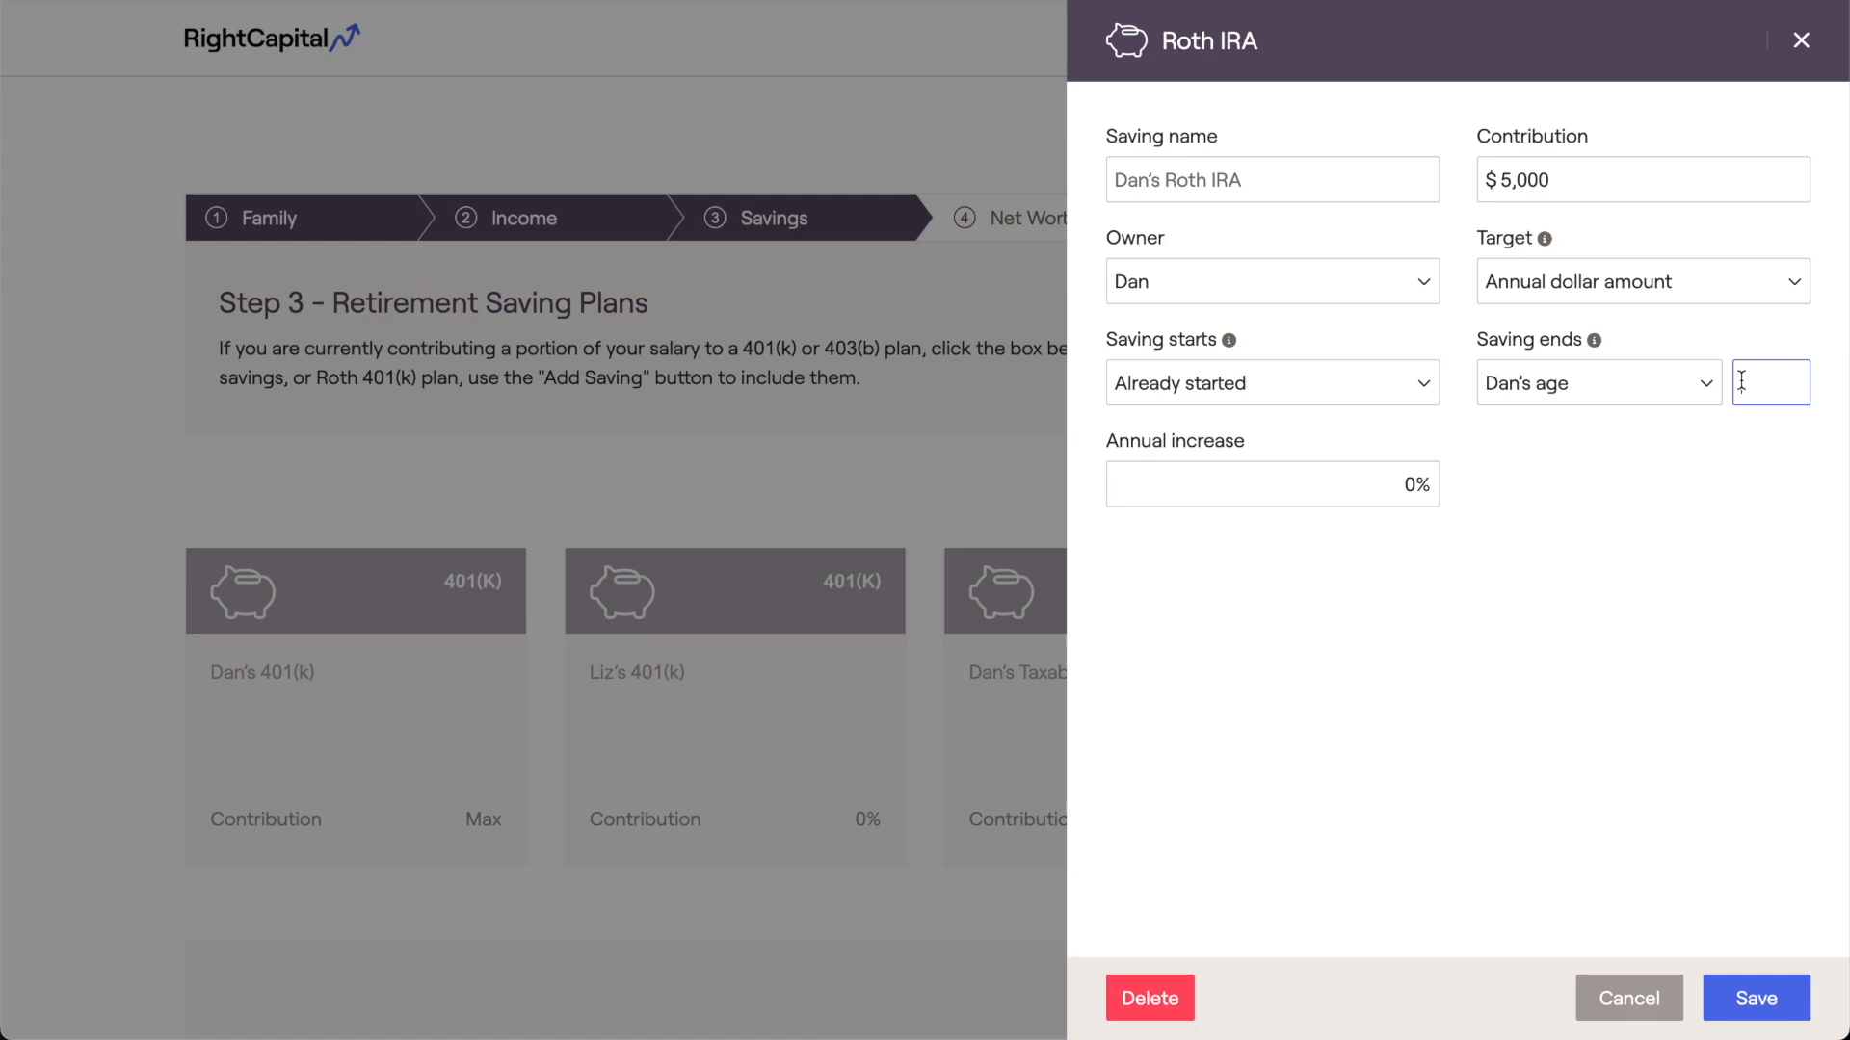
pyautogui.write('60')
pyautogui.click(1705, 466)
pyautogui.click(1755, 998)
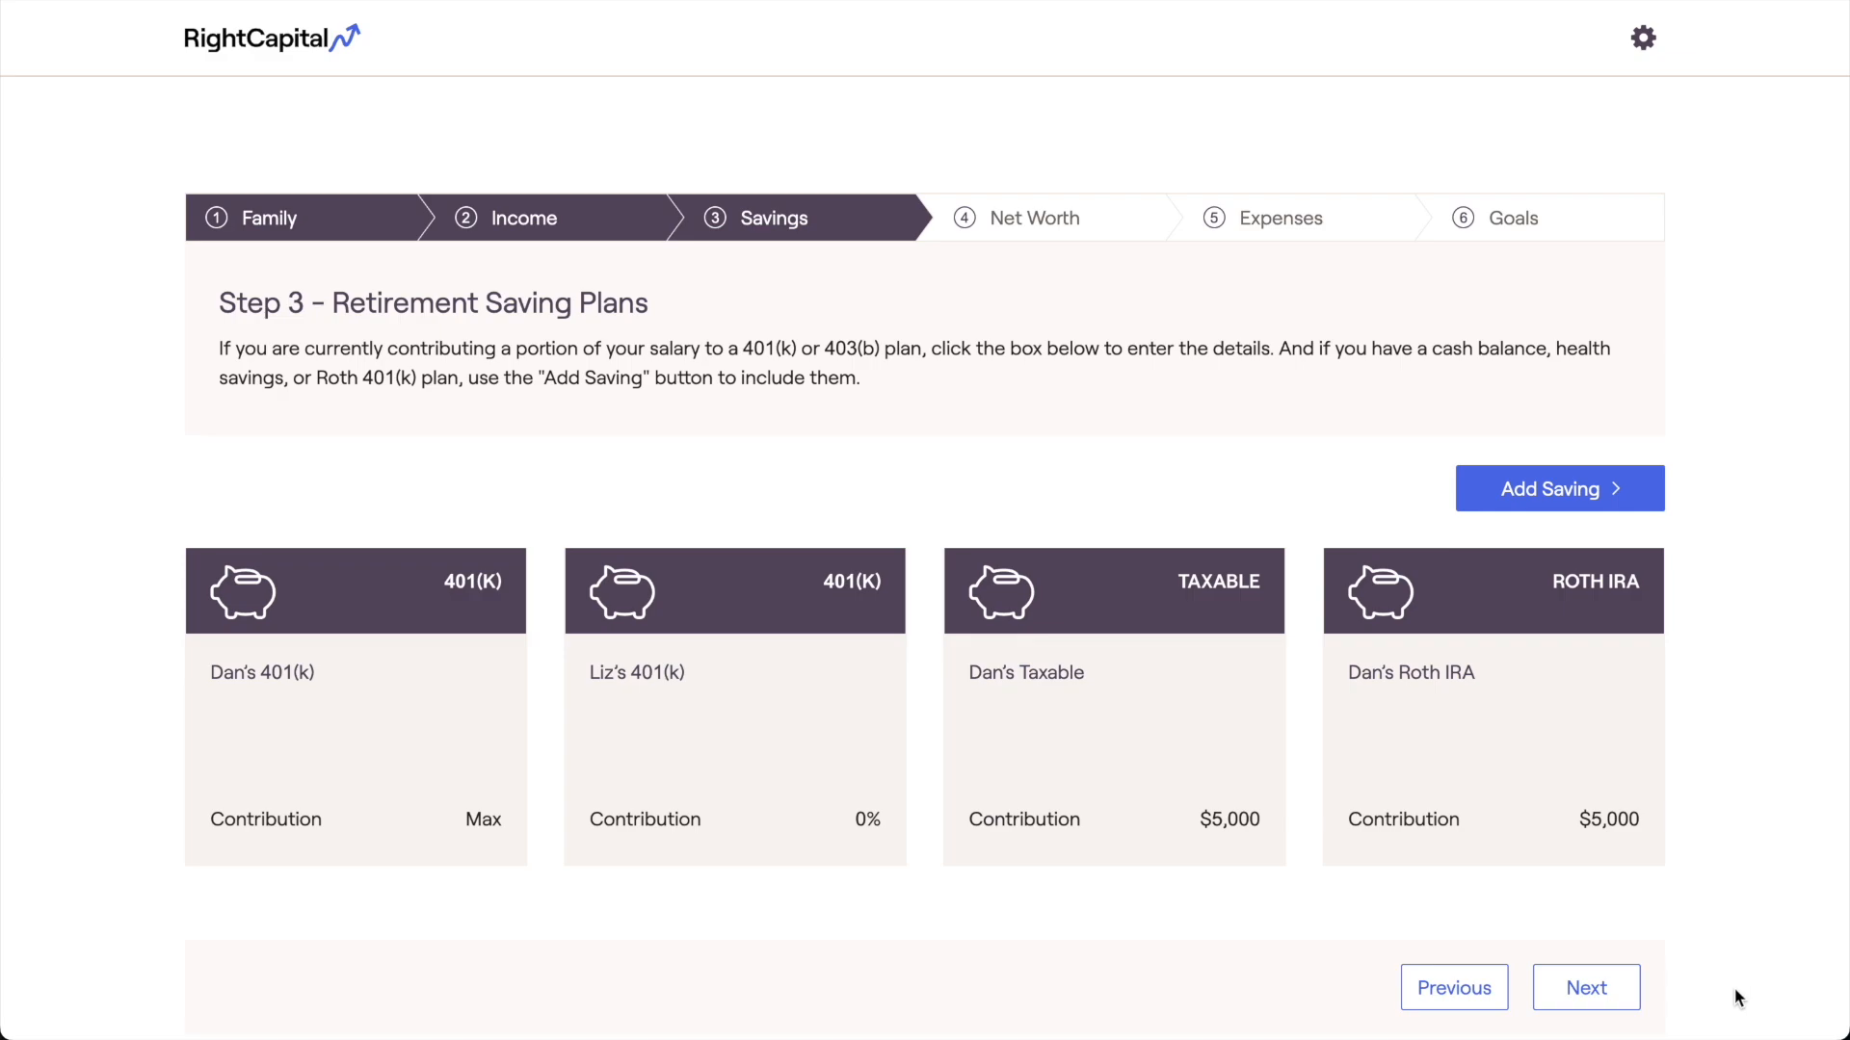
# - Advance to the Net Worth step, start linking an account, and choose Fidelity Investments as the institution
pyautogui.click(1621, 996)
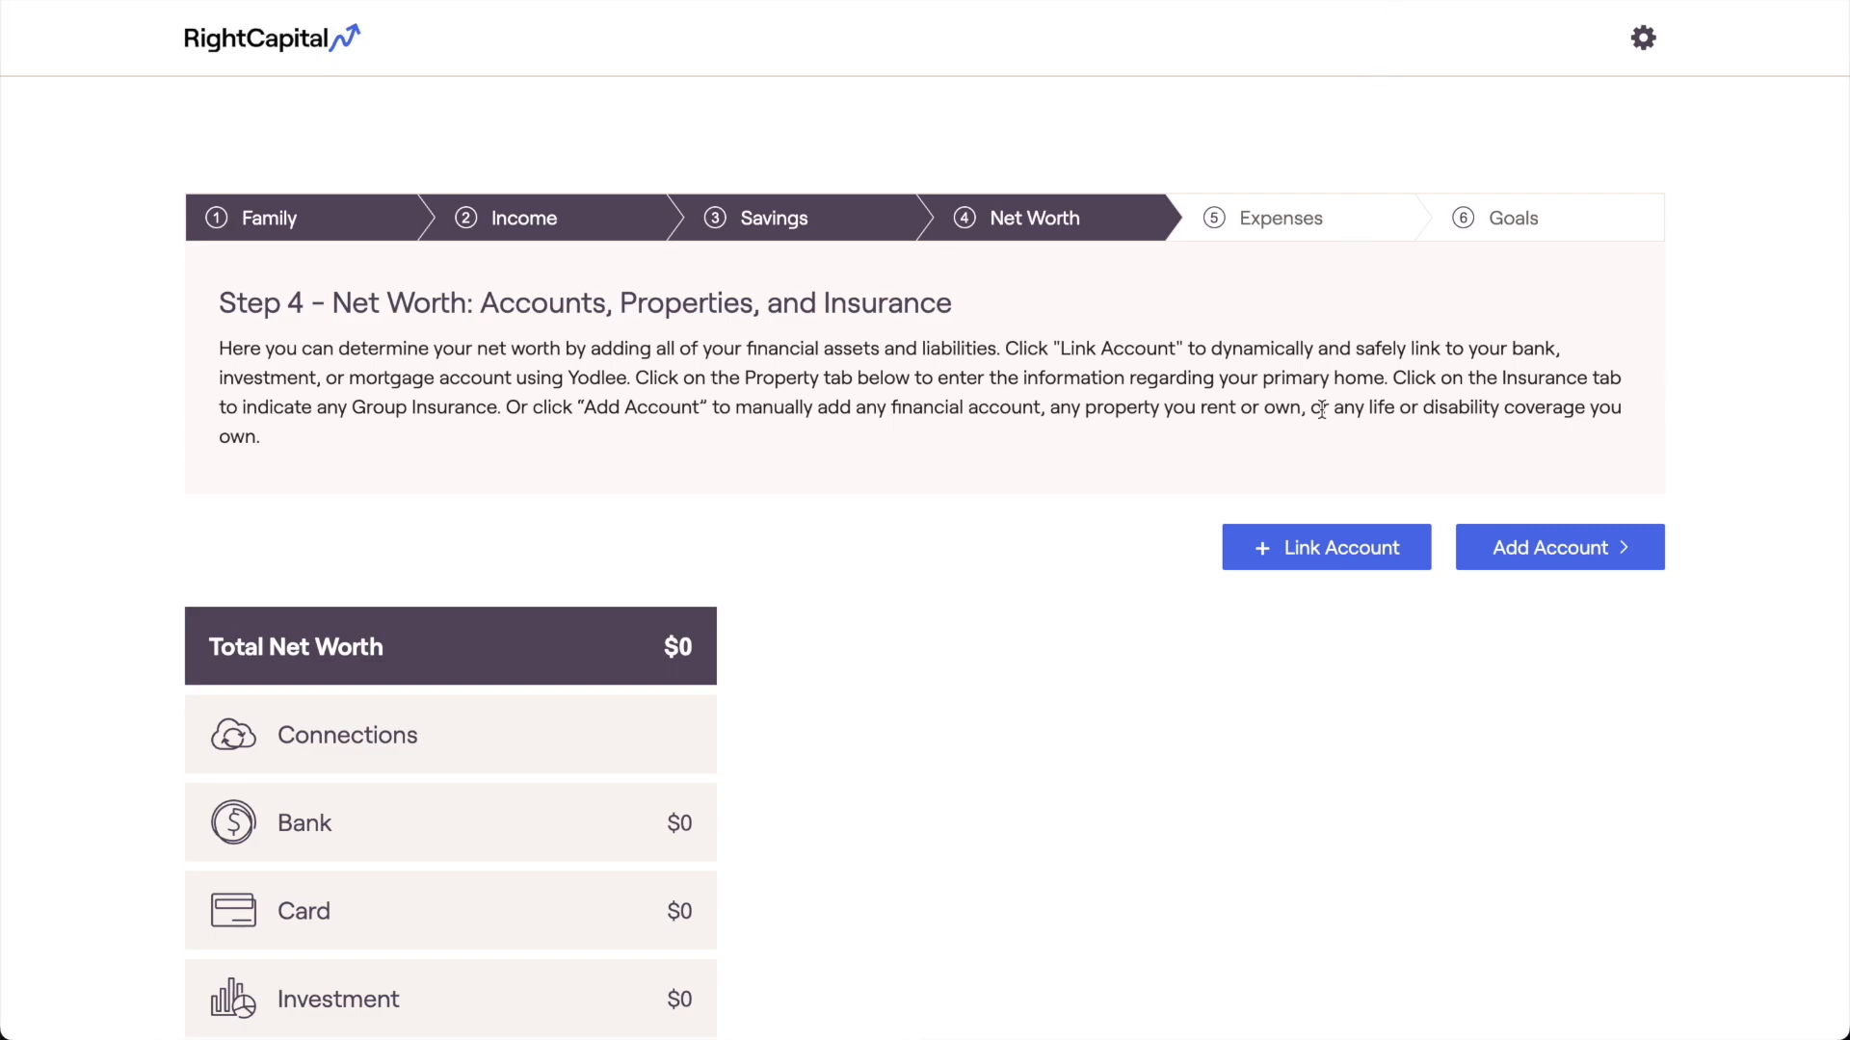
pyautogui.click(1296, 549)
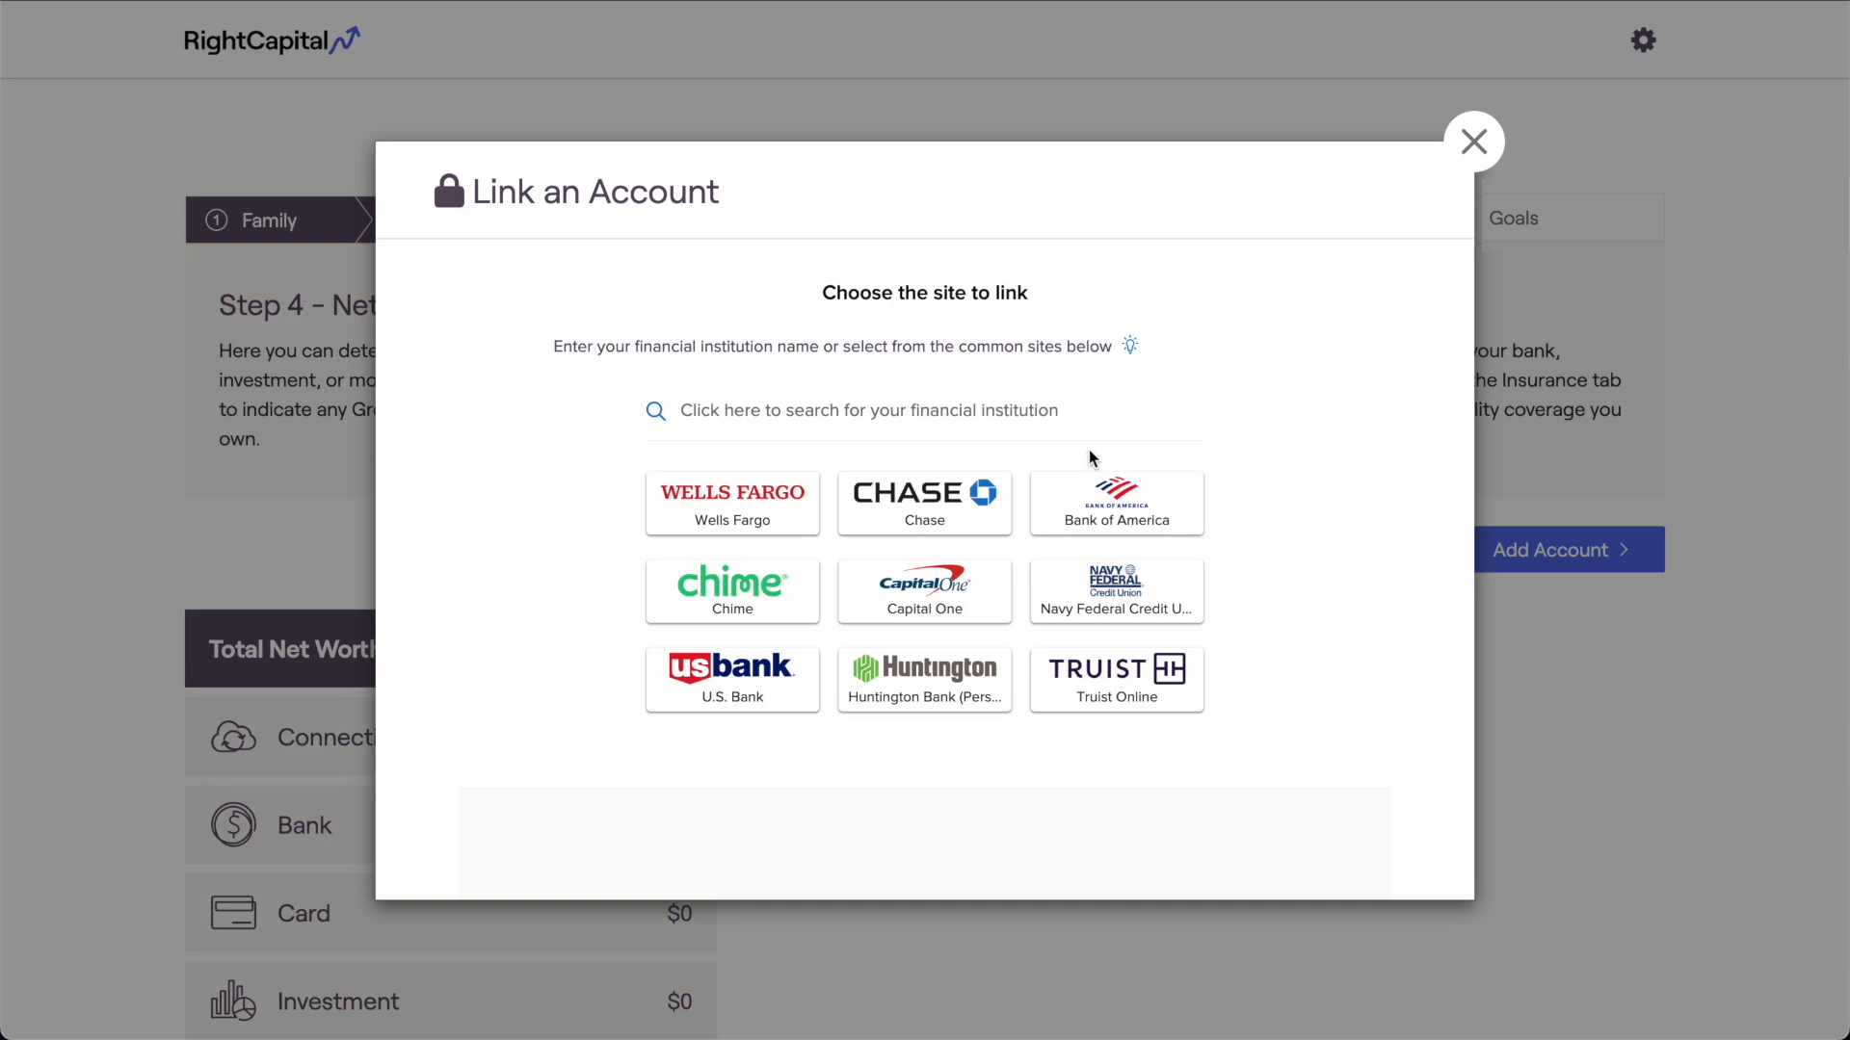
pyautogui.click(1014, 411)
pyautogui.write('Fidel')
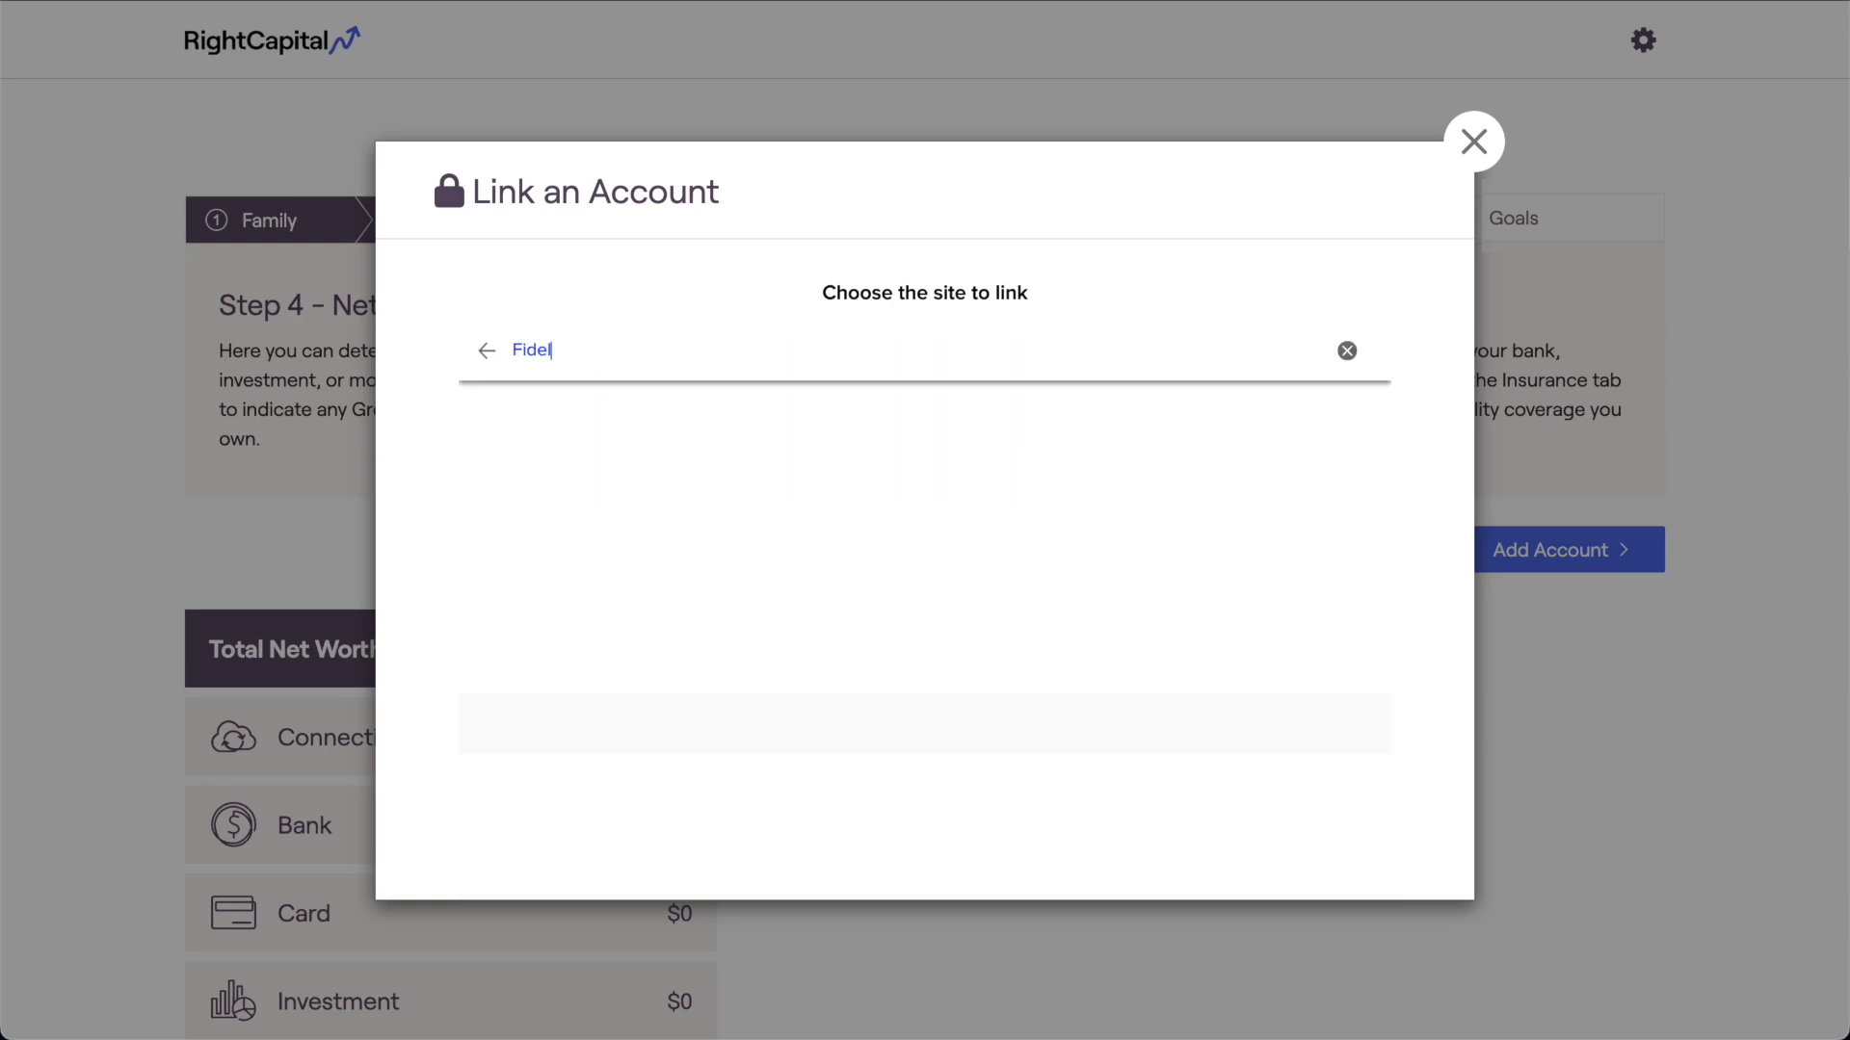
pyautogui.write('ity Investments')
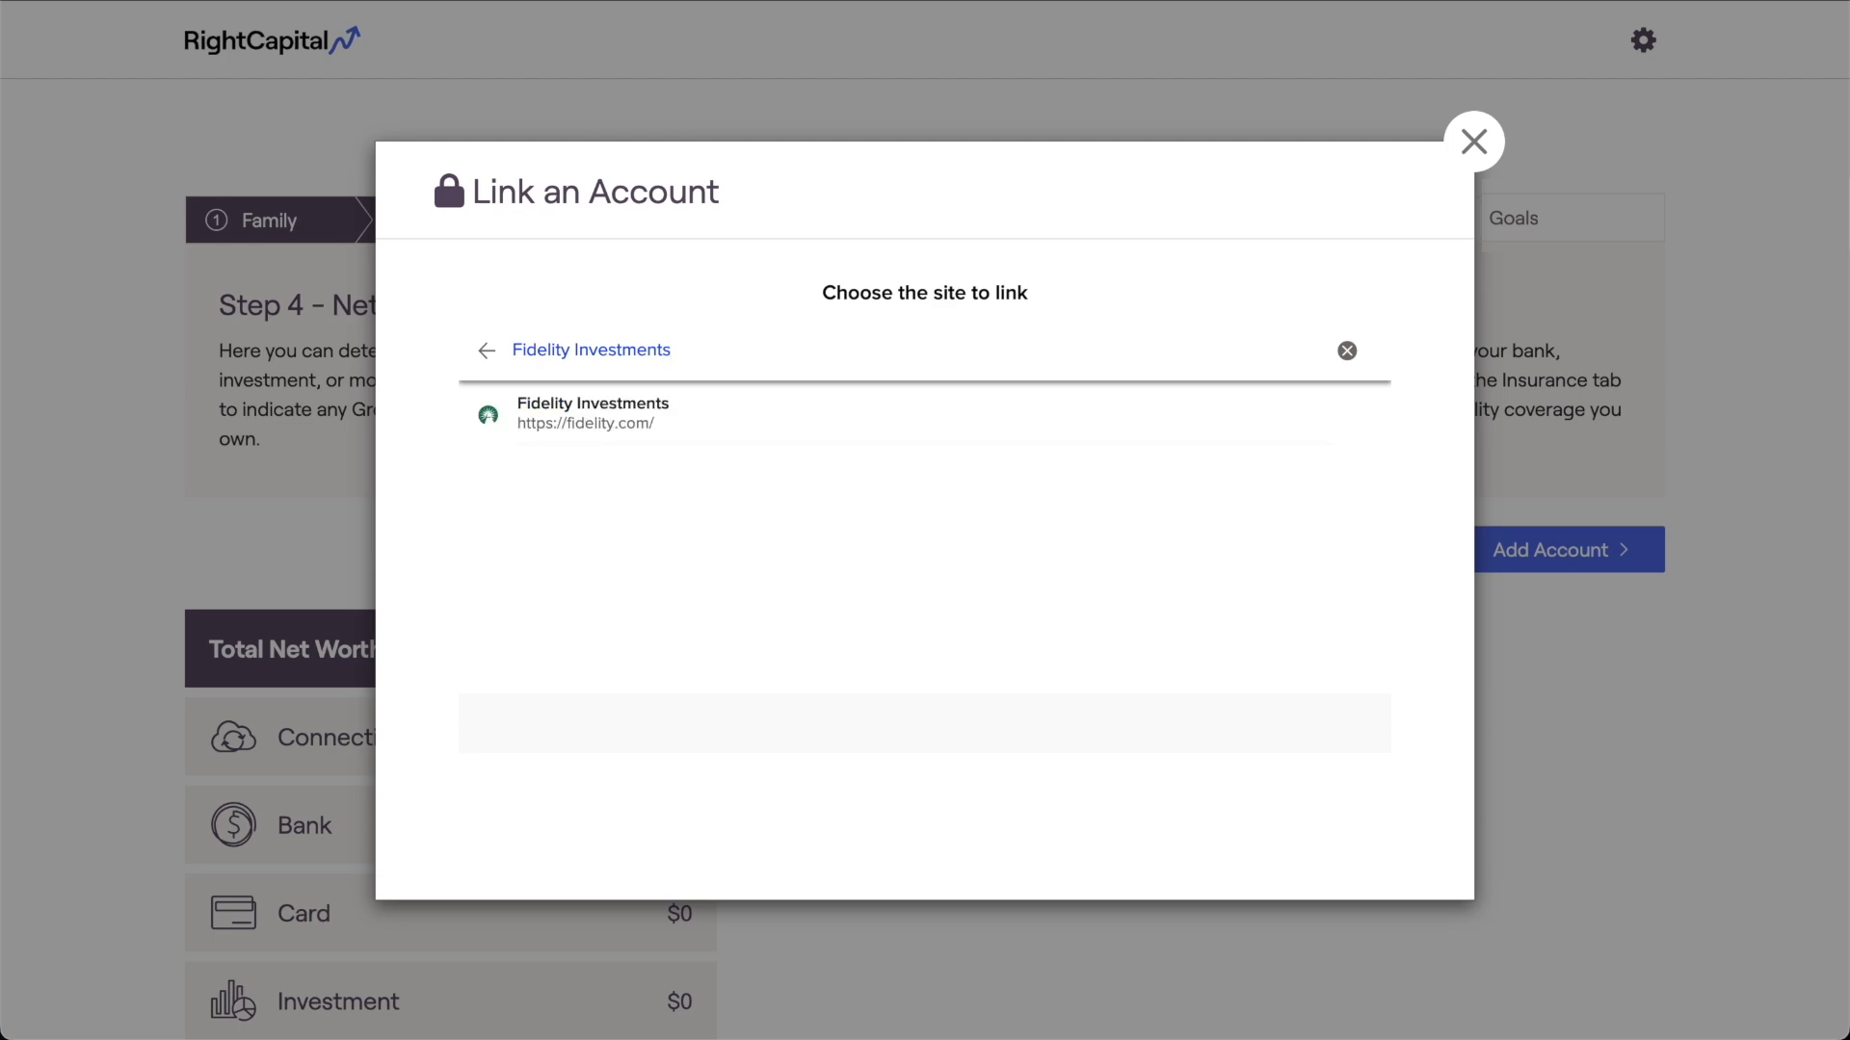
pyautogui.click(1009, 443)
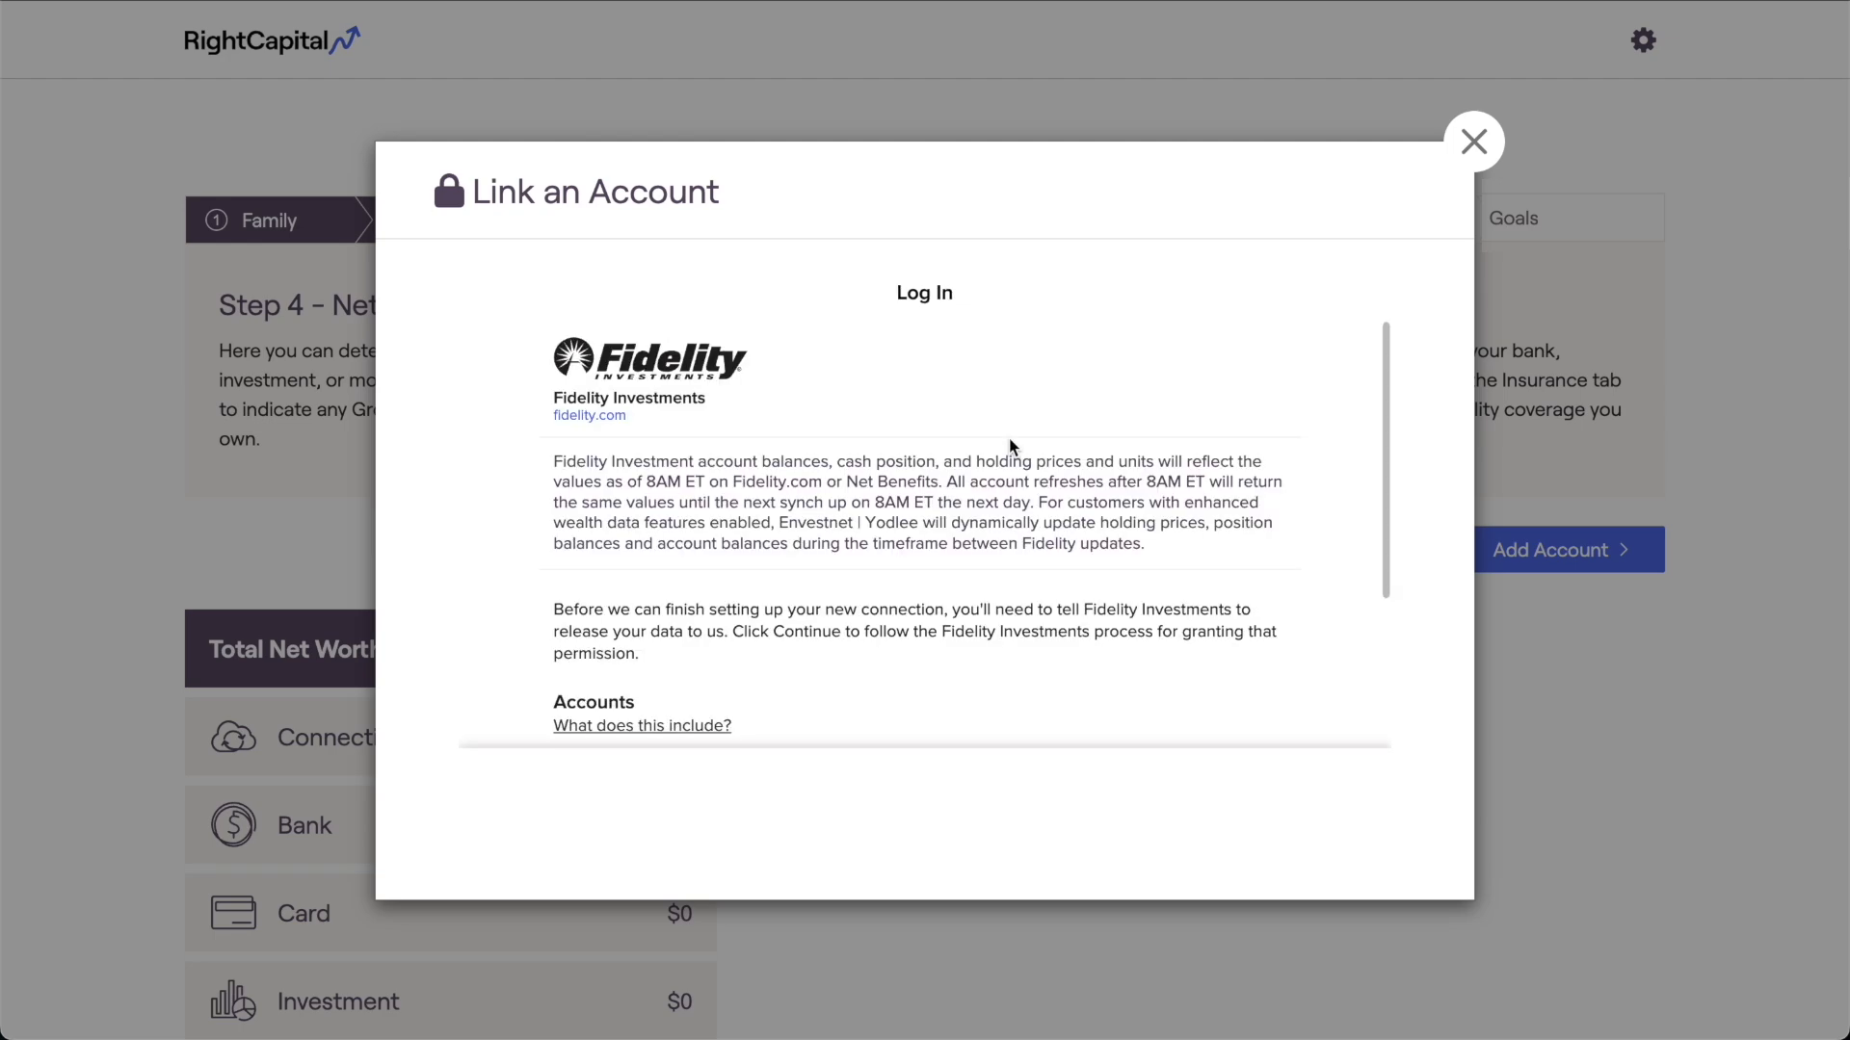
pyautogui.scroll(-3, 1010, 440)
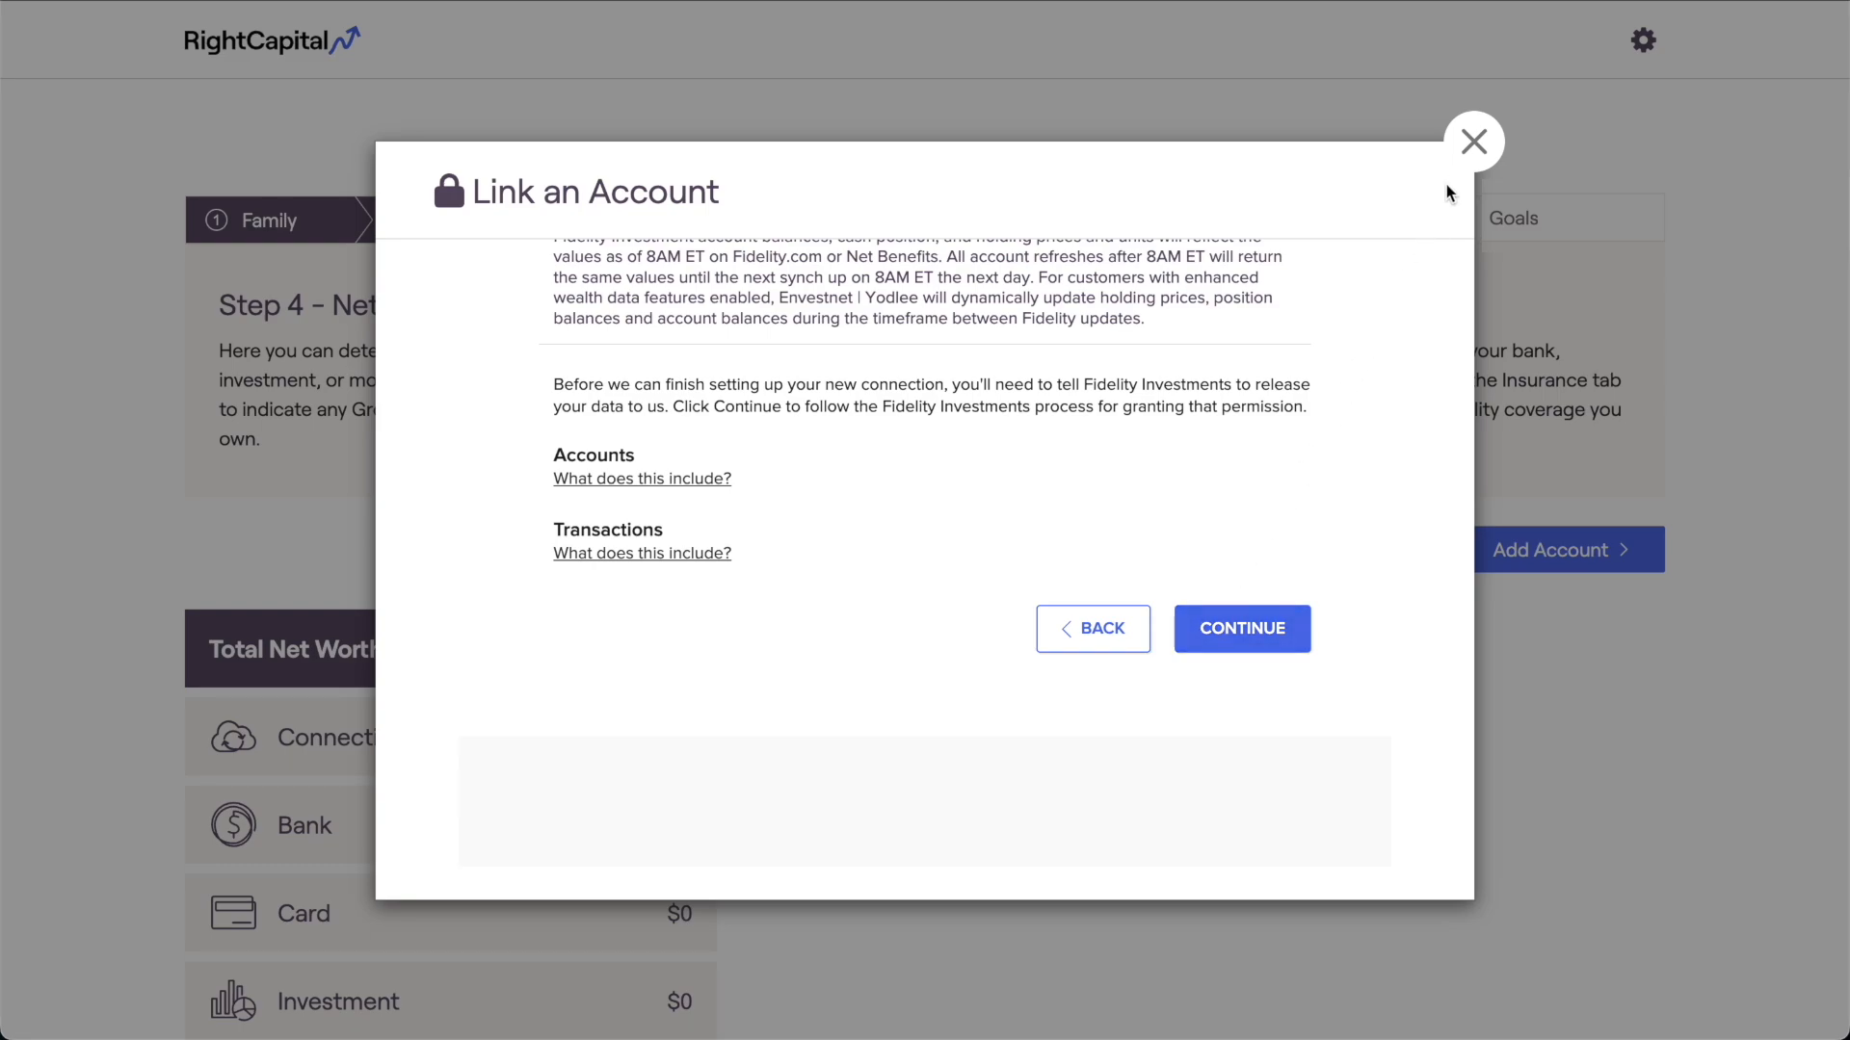
# - Leave the account linking dialog and manually add a bank account with the type Savings
pyautogui.click(1478, 149)
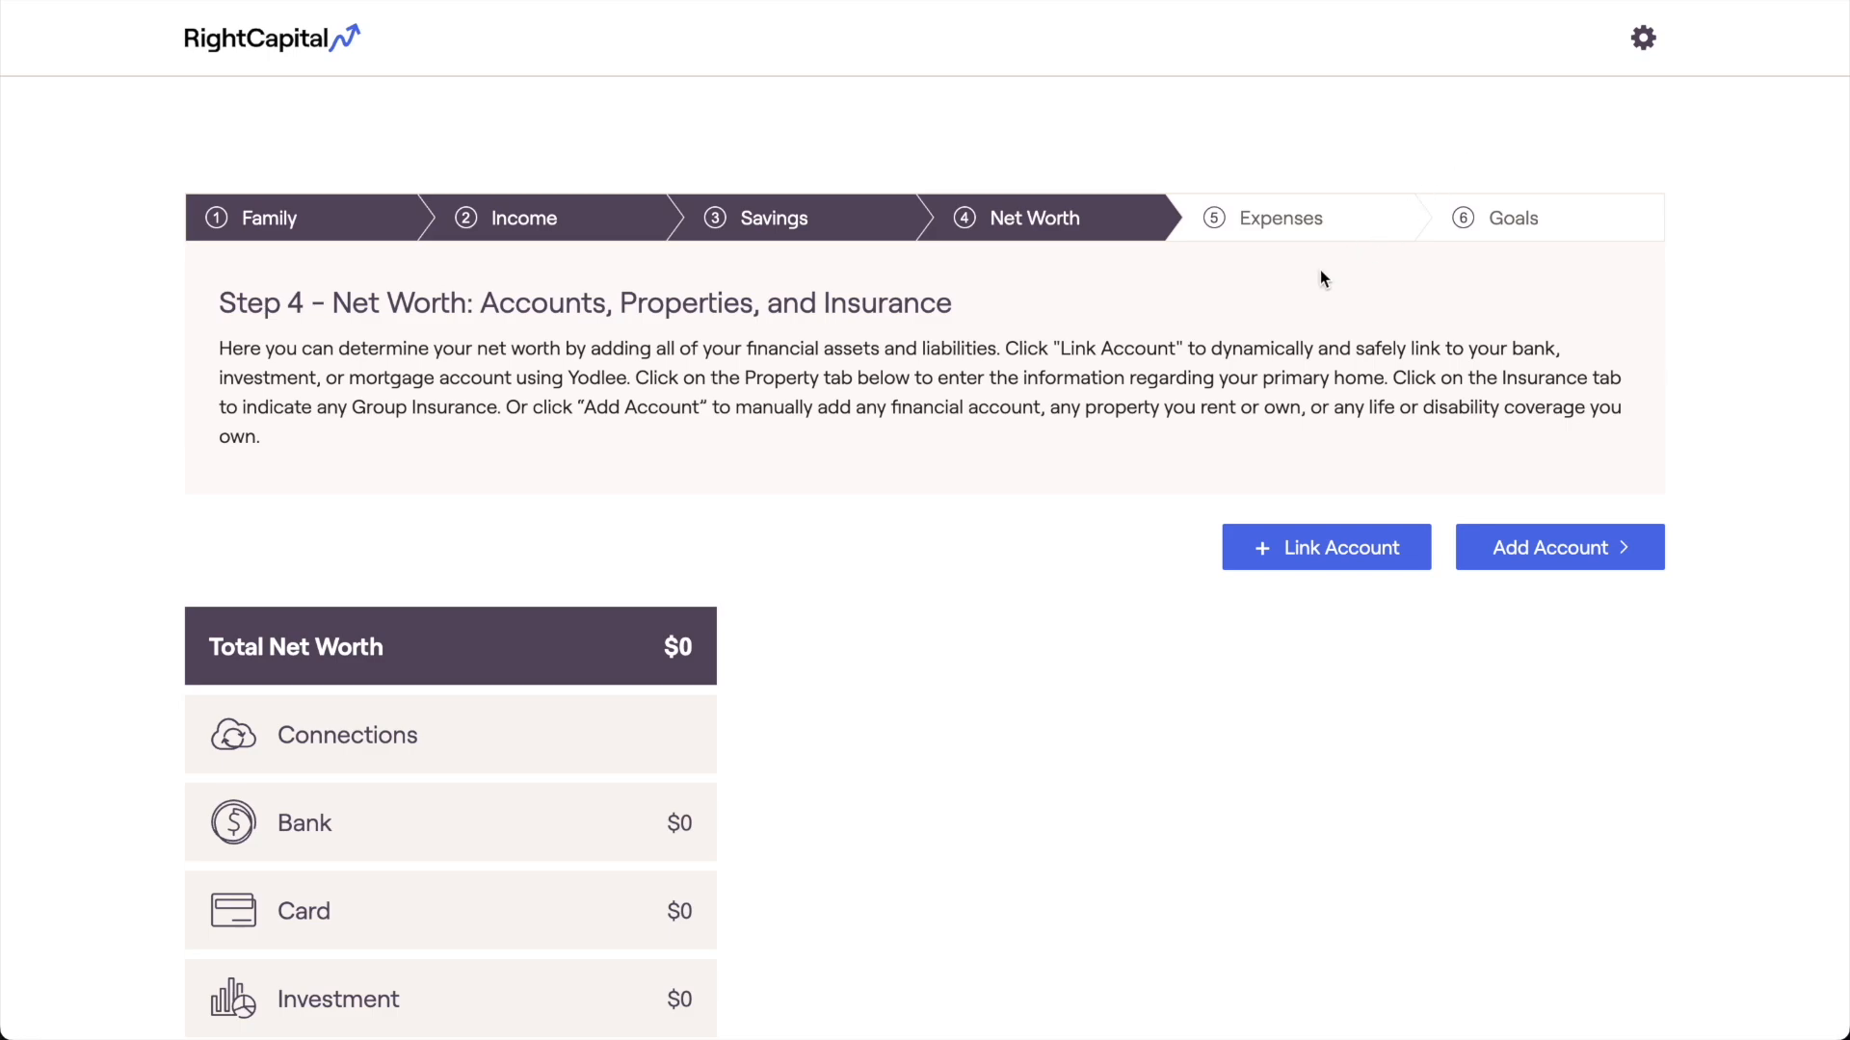
pyautogui.scroll(-5, 773, 776)
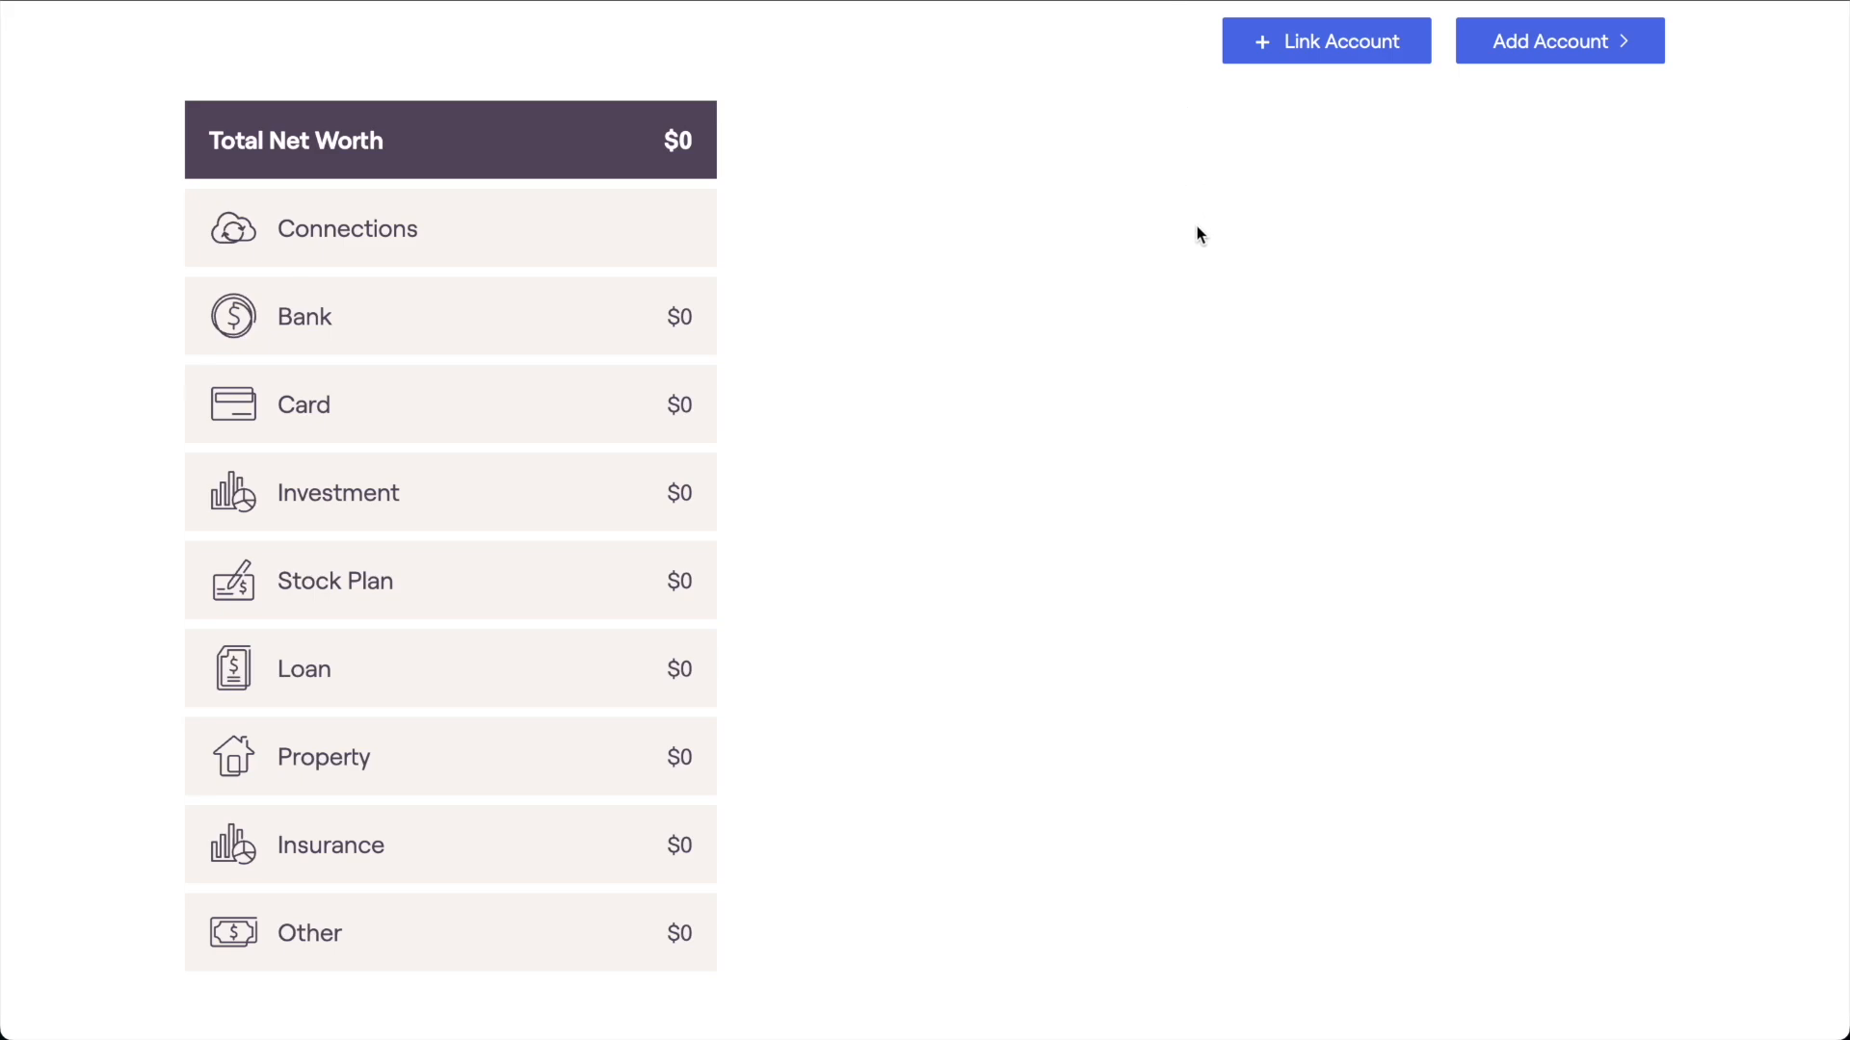
pyautogui.click(1485, 56)
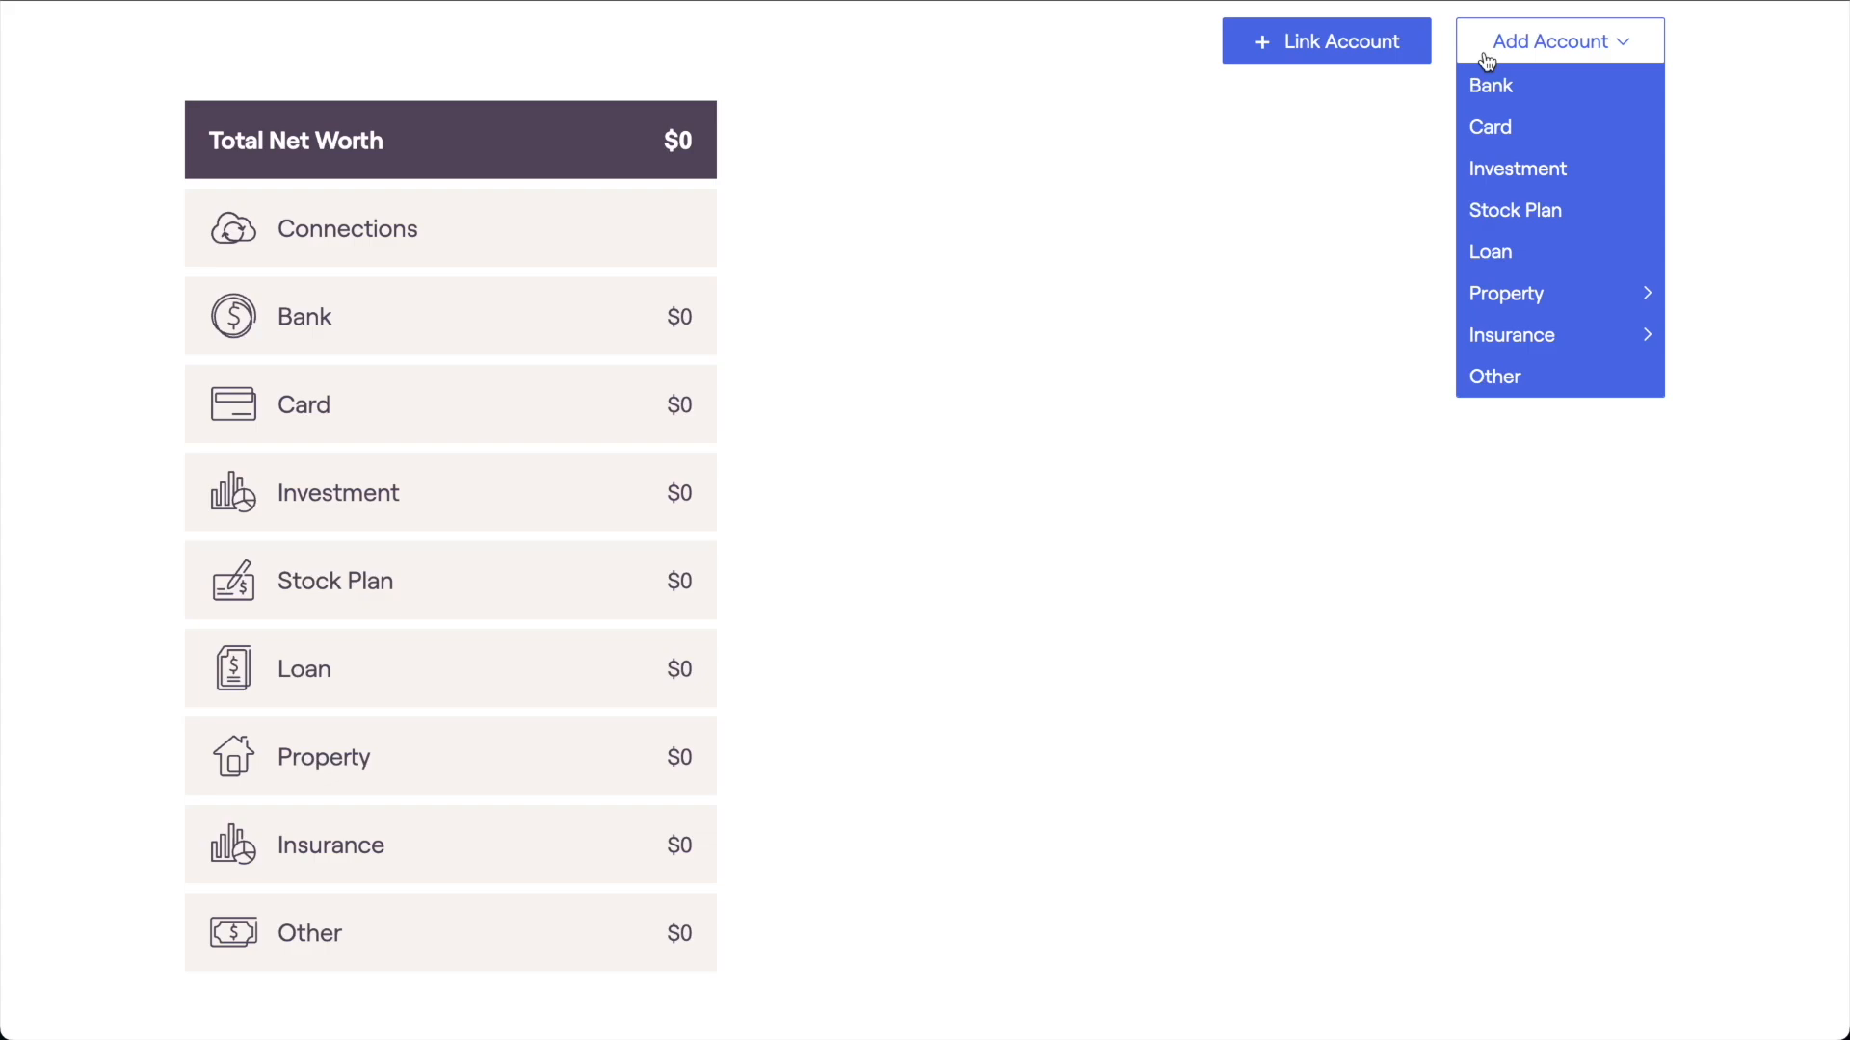
pyautogui.click(1520, 81)
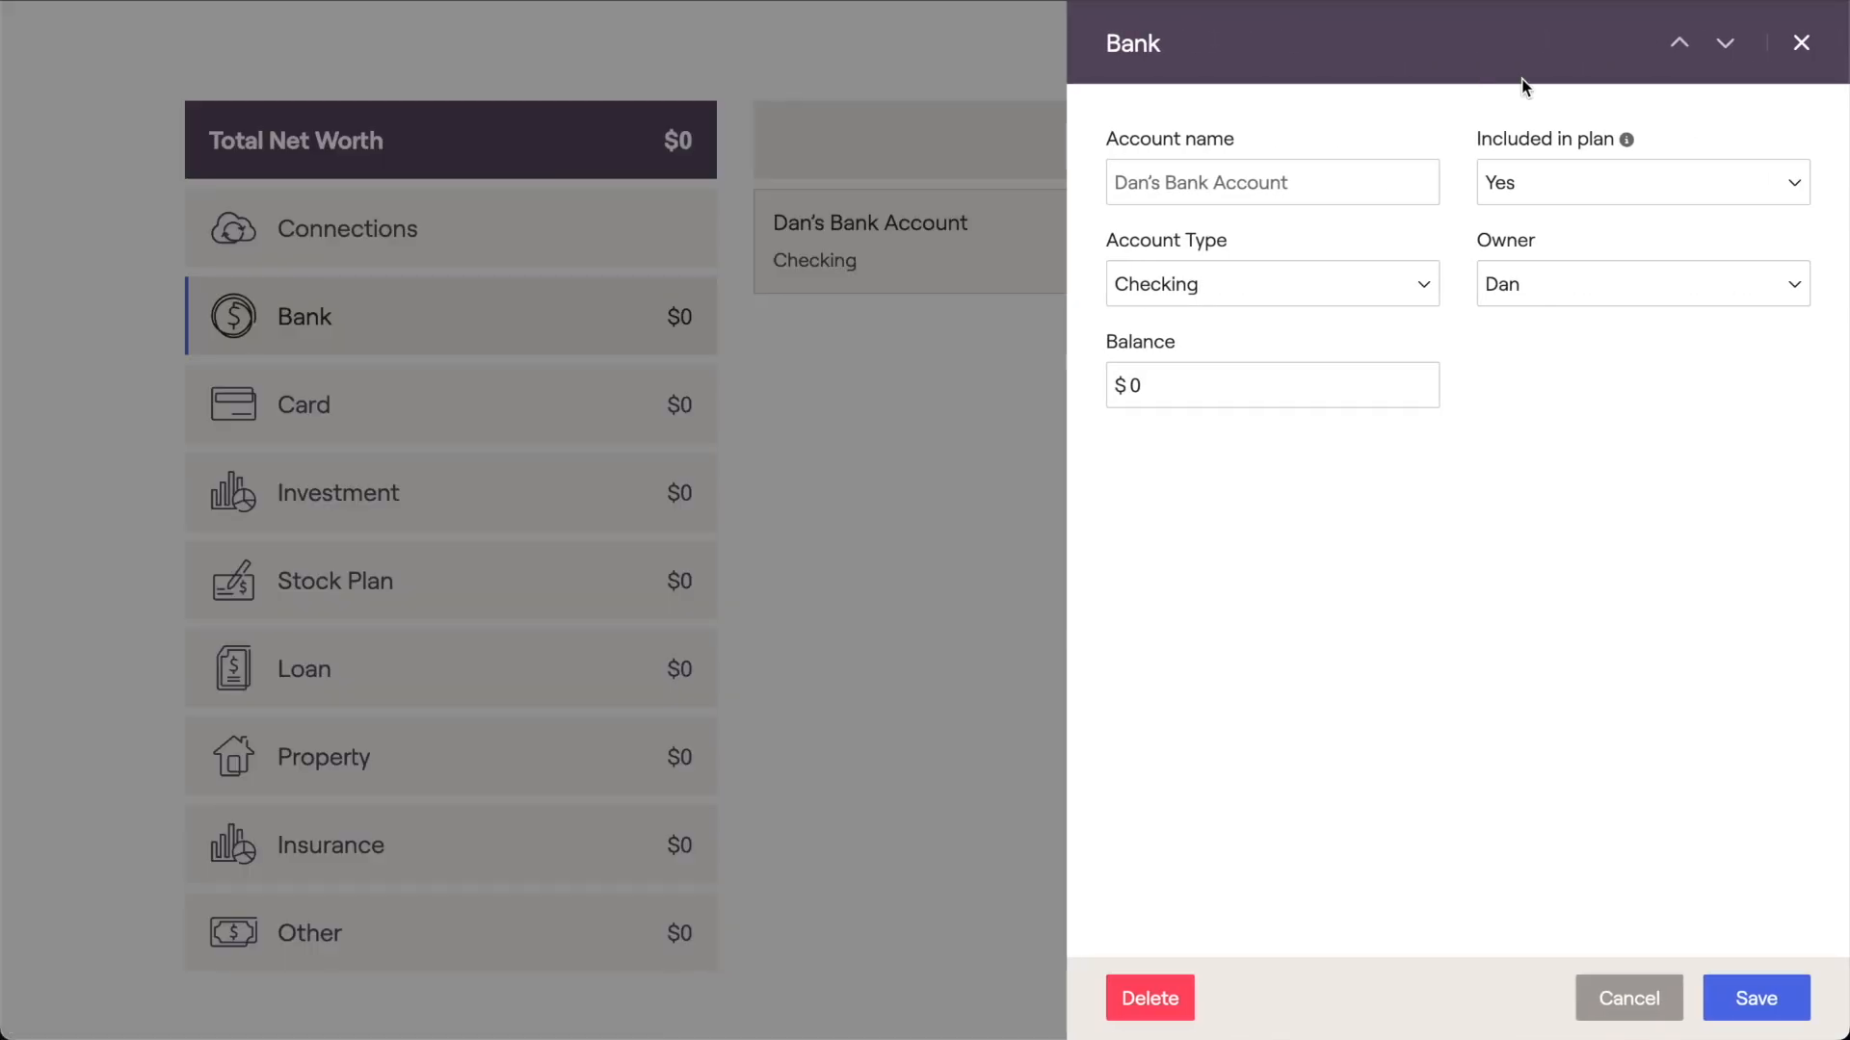
pyautogui.click(1361, 303)
pyautogui.click(1362, 311)
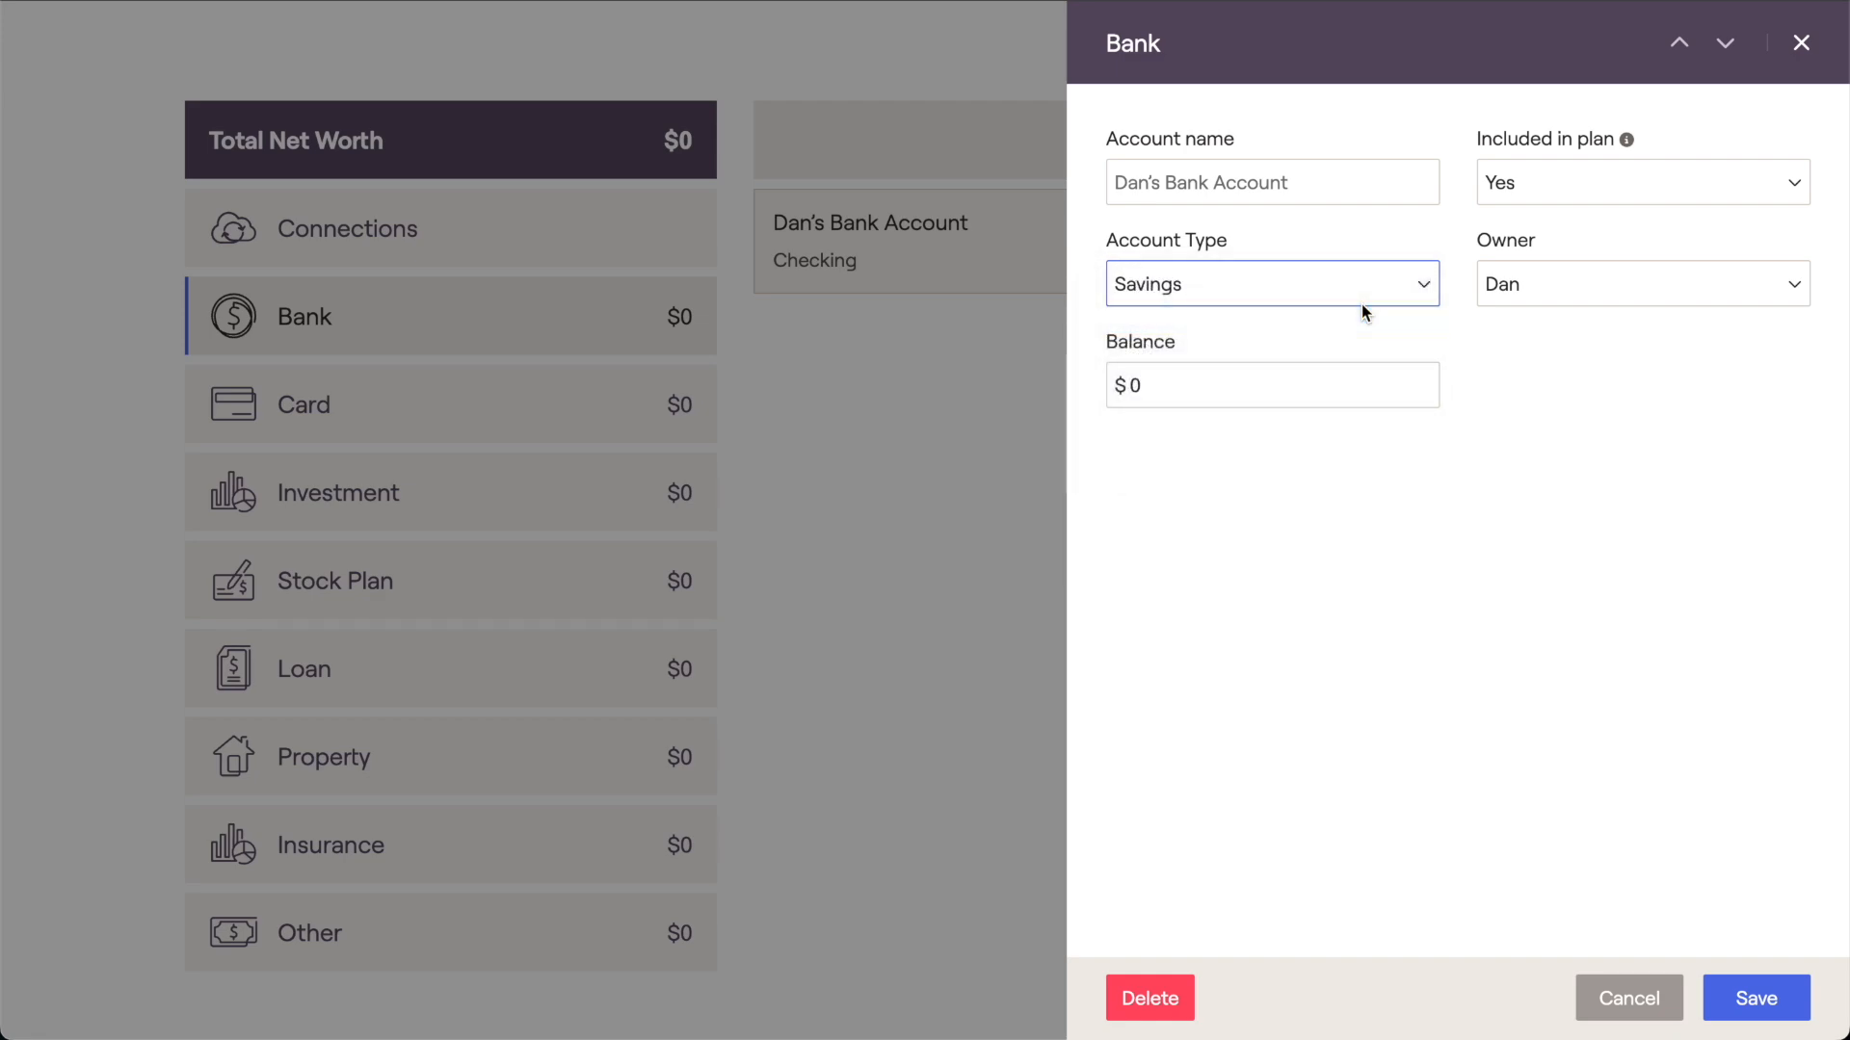
# - Set the savings account's owner to Joint and its balance to $20,000, and save it
pyautogui.click(1487, 286)
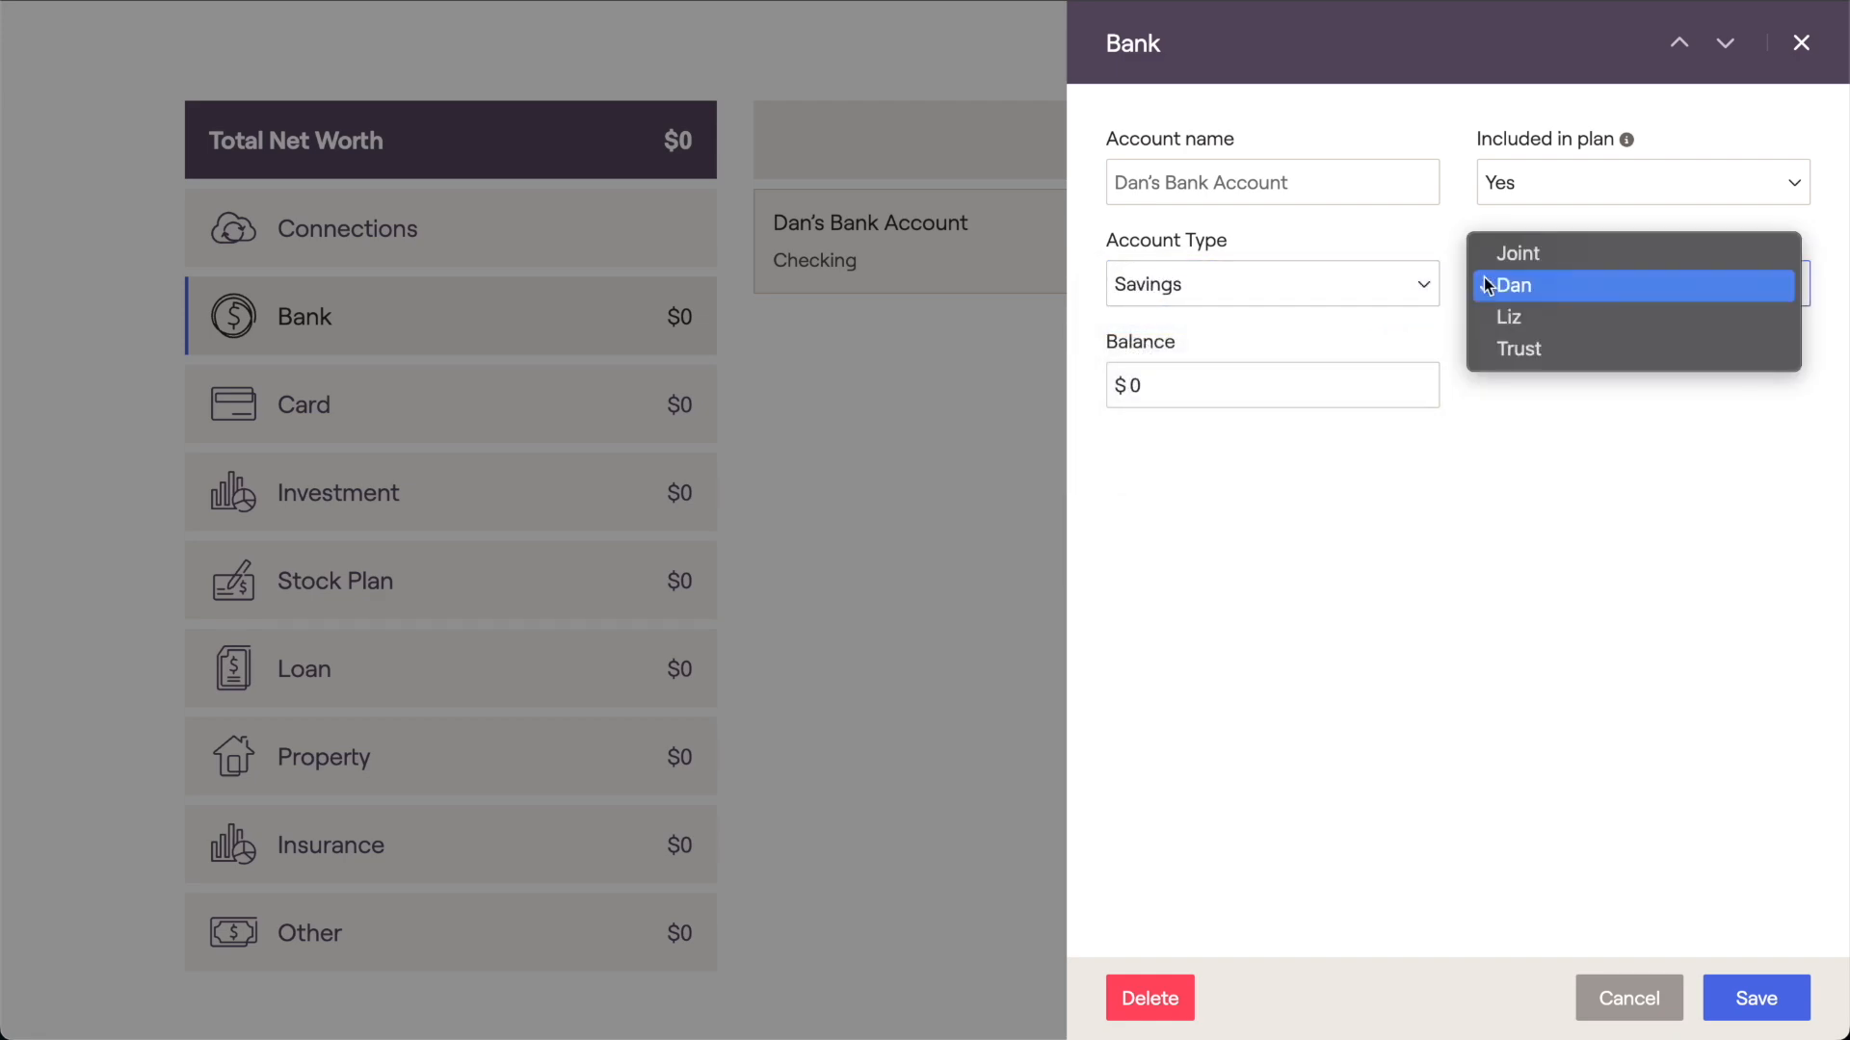
pyautogui.click(1480, 256)
pyautogui.moveTo(1197, 379); pyautogui.dragTo(1104, 394)
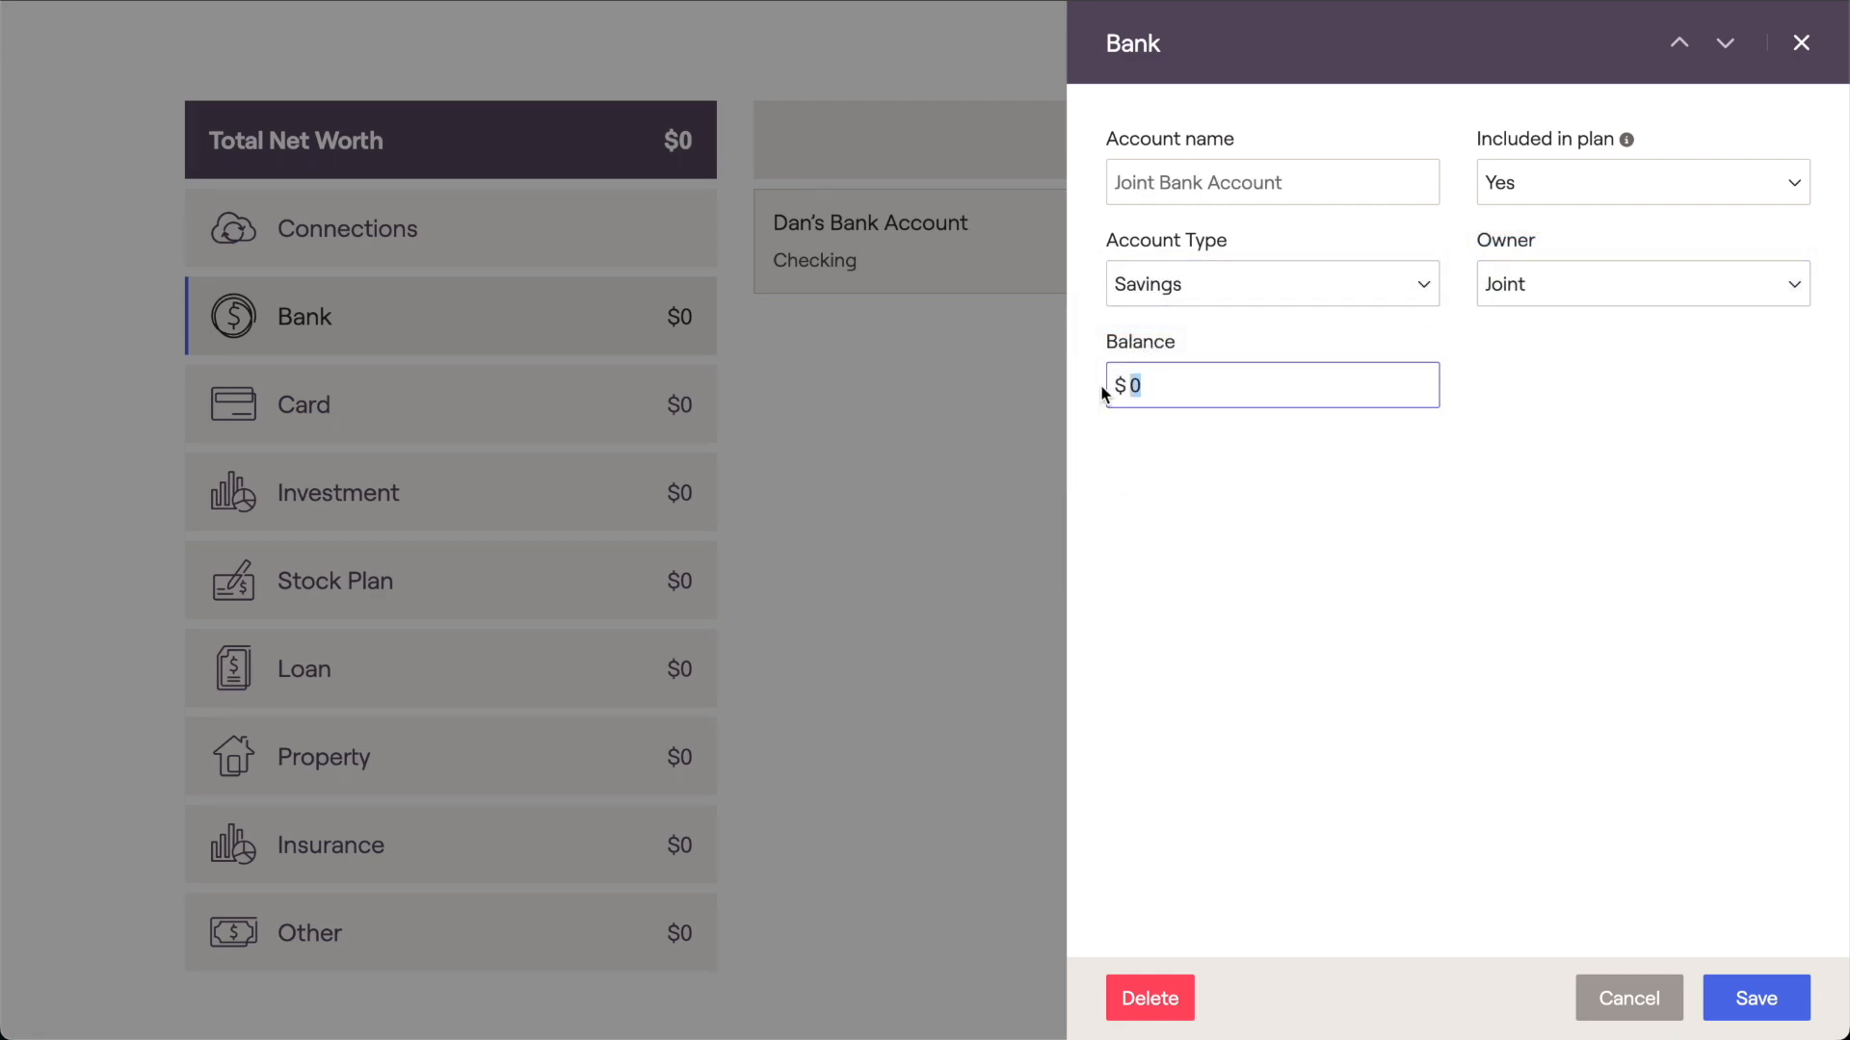
pyautogui.write('20000')
pyautogui.click(1105, 438)
pyautogui.click(1735, 995)
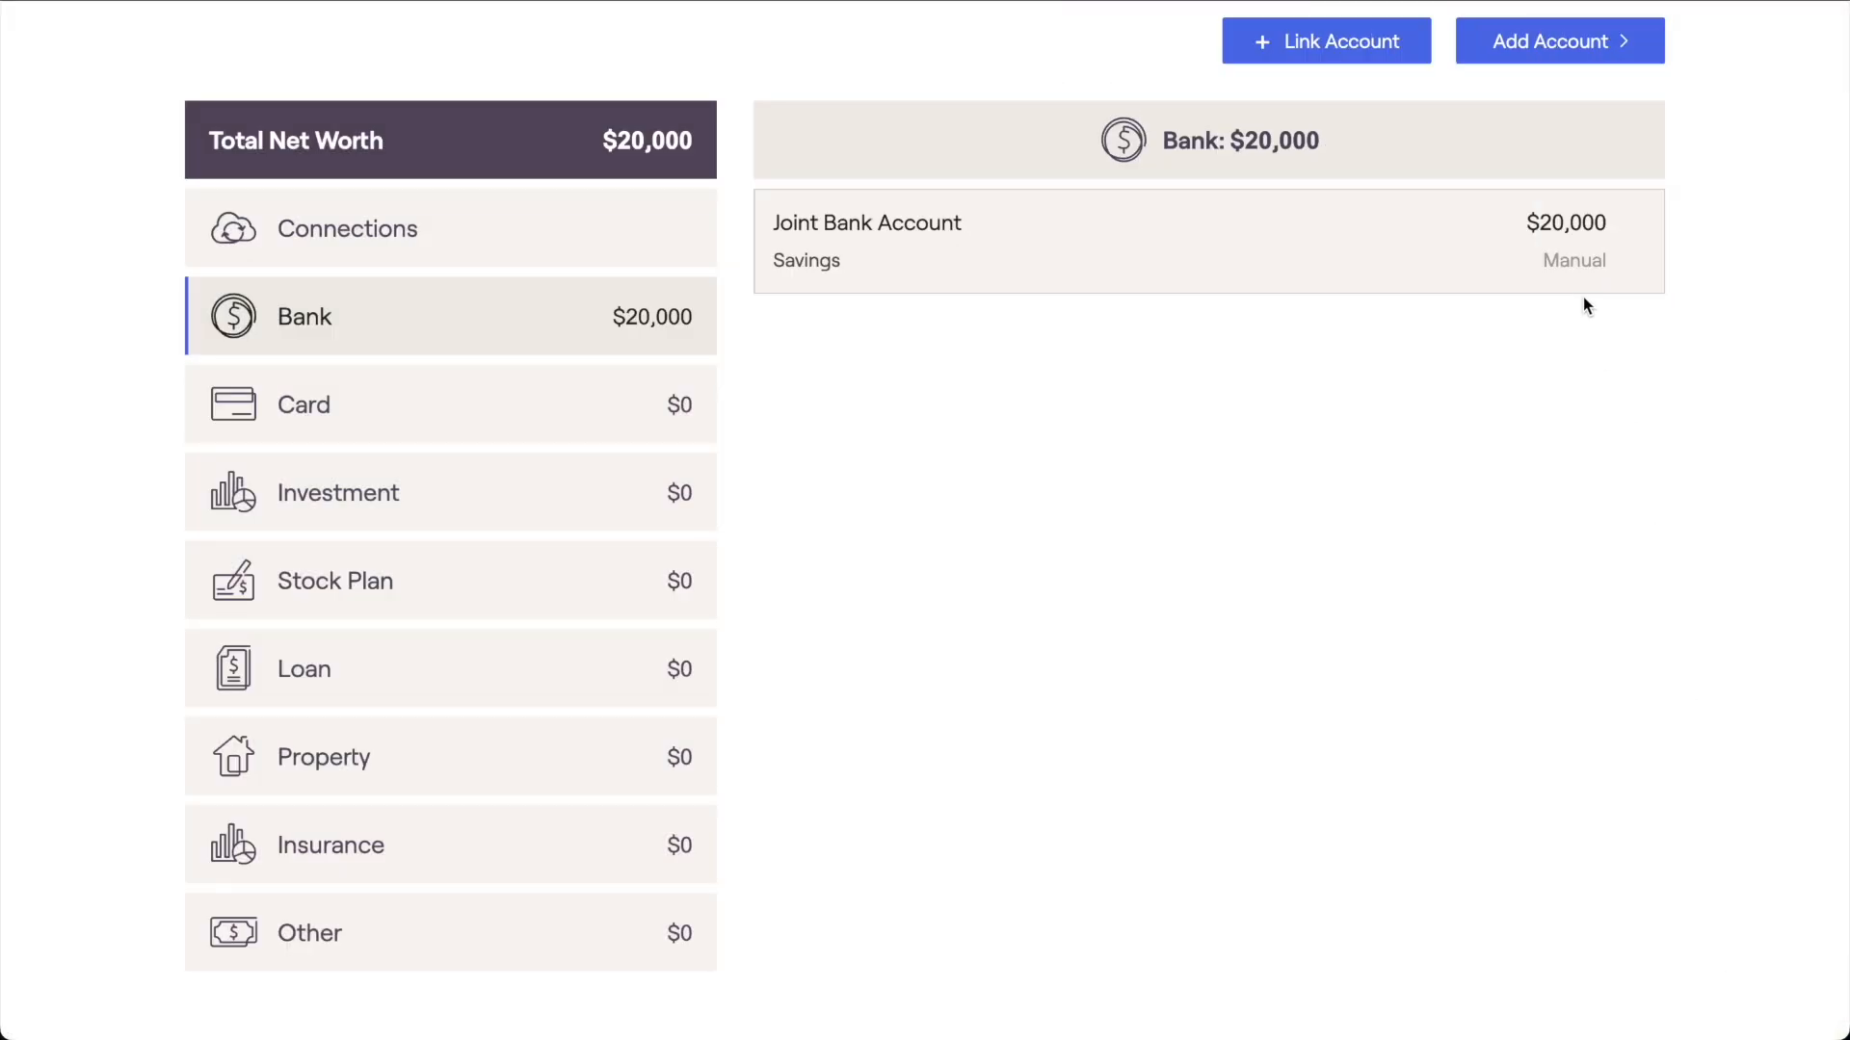
# - Add a card account for the client, keeping its default balance, payment and APR values
pyautogui.click(1515, 59)
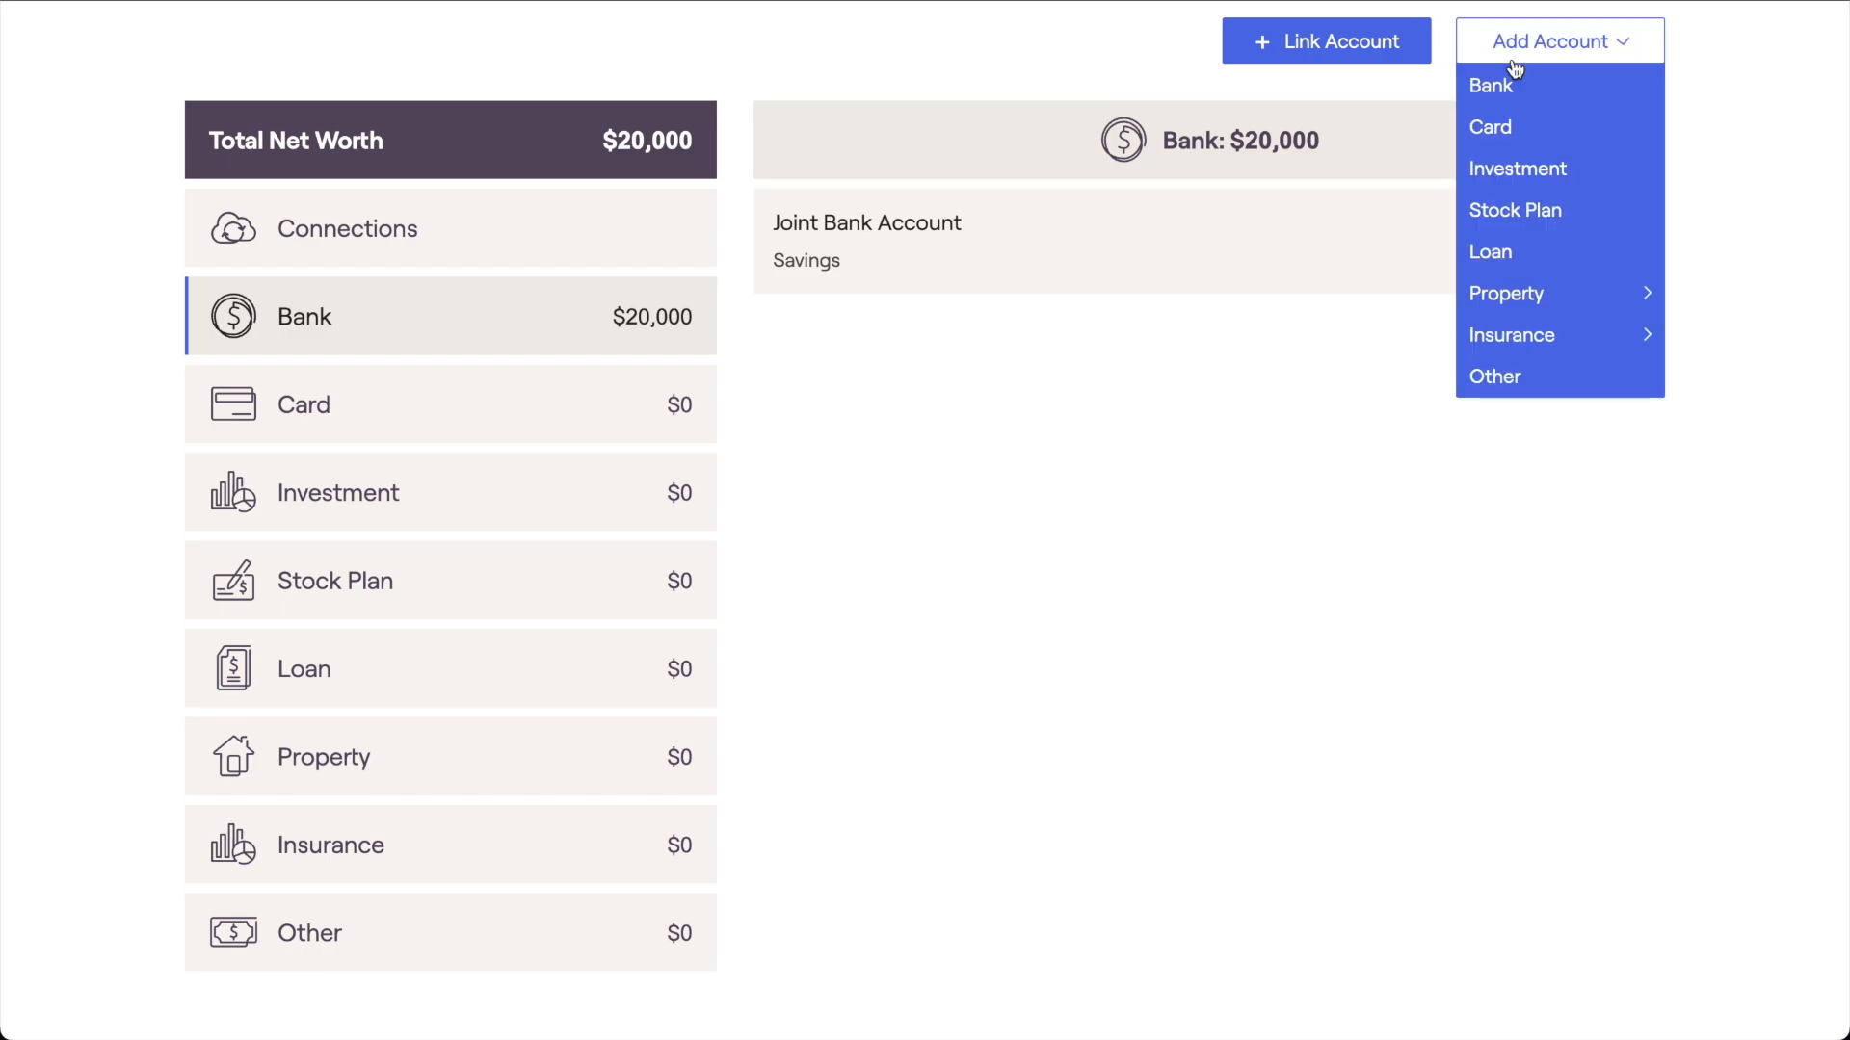
pyautogui.click(1526, 127)
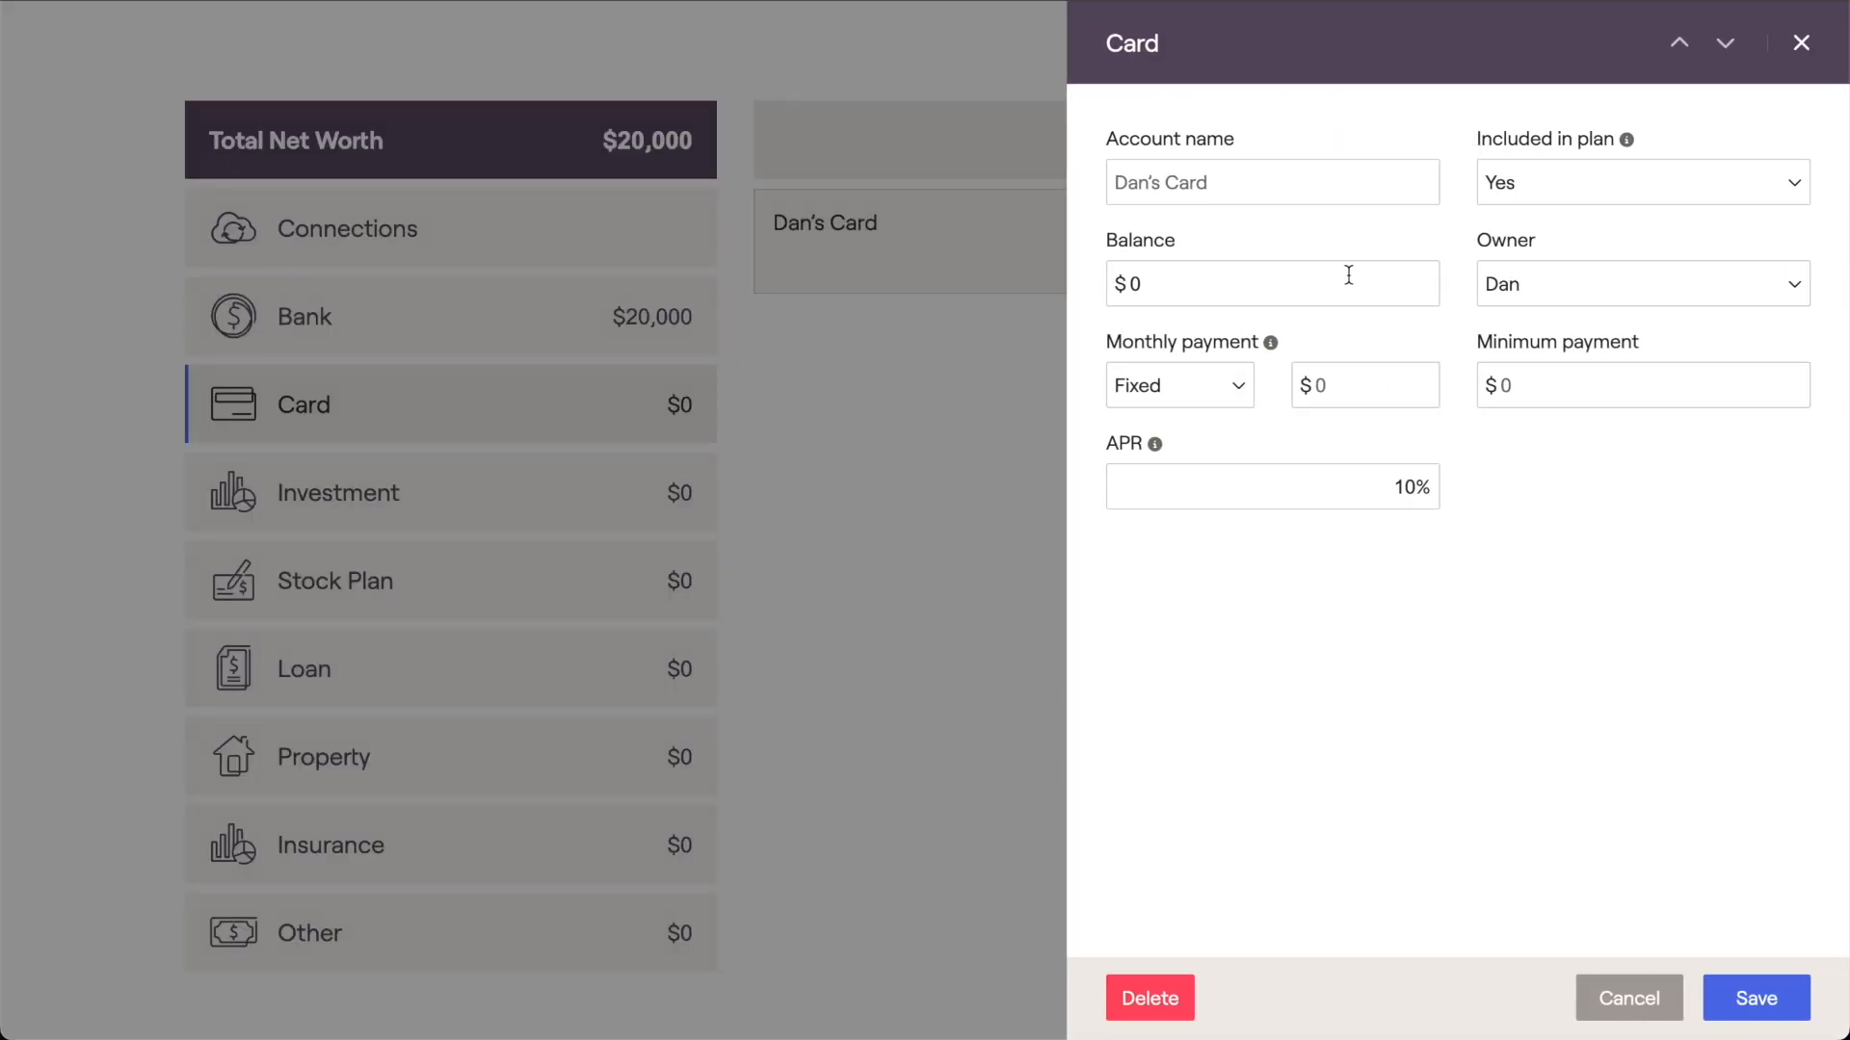
pyautogui.press('Tab')
pyautogui.press('Tab')
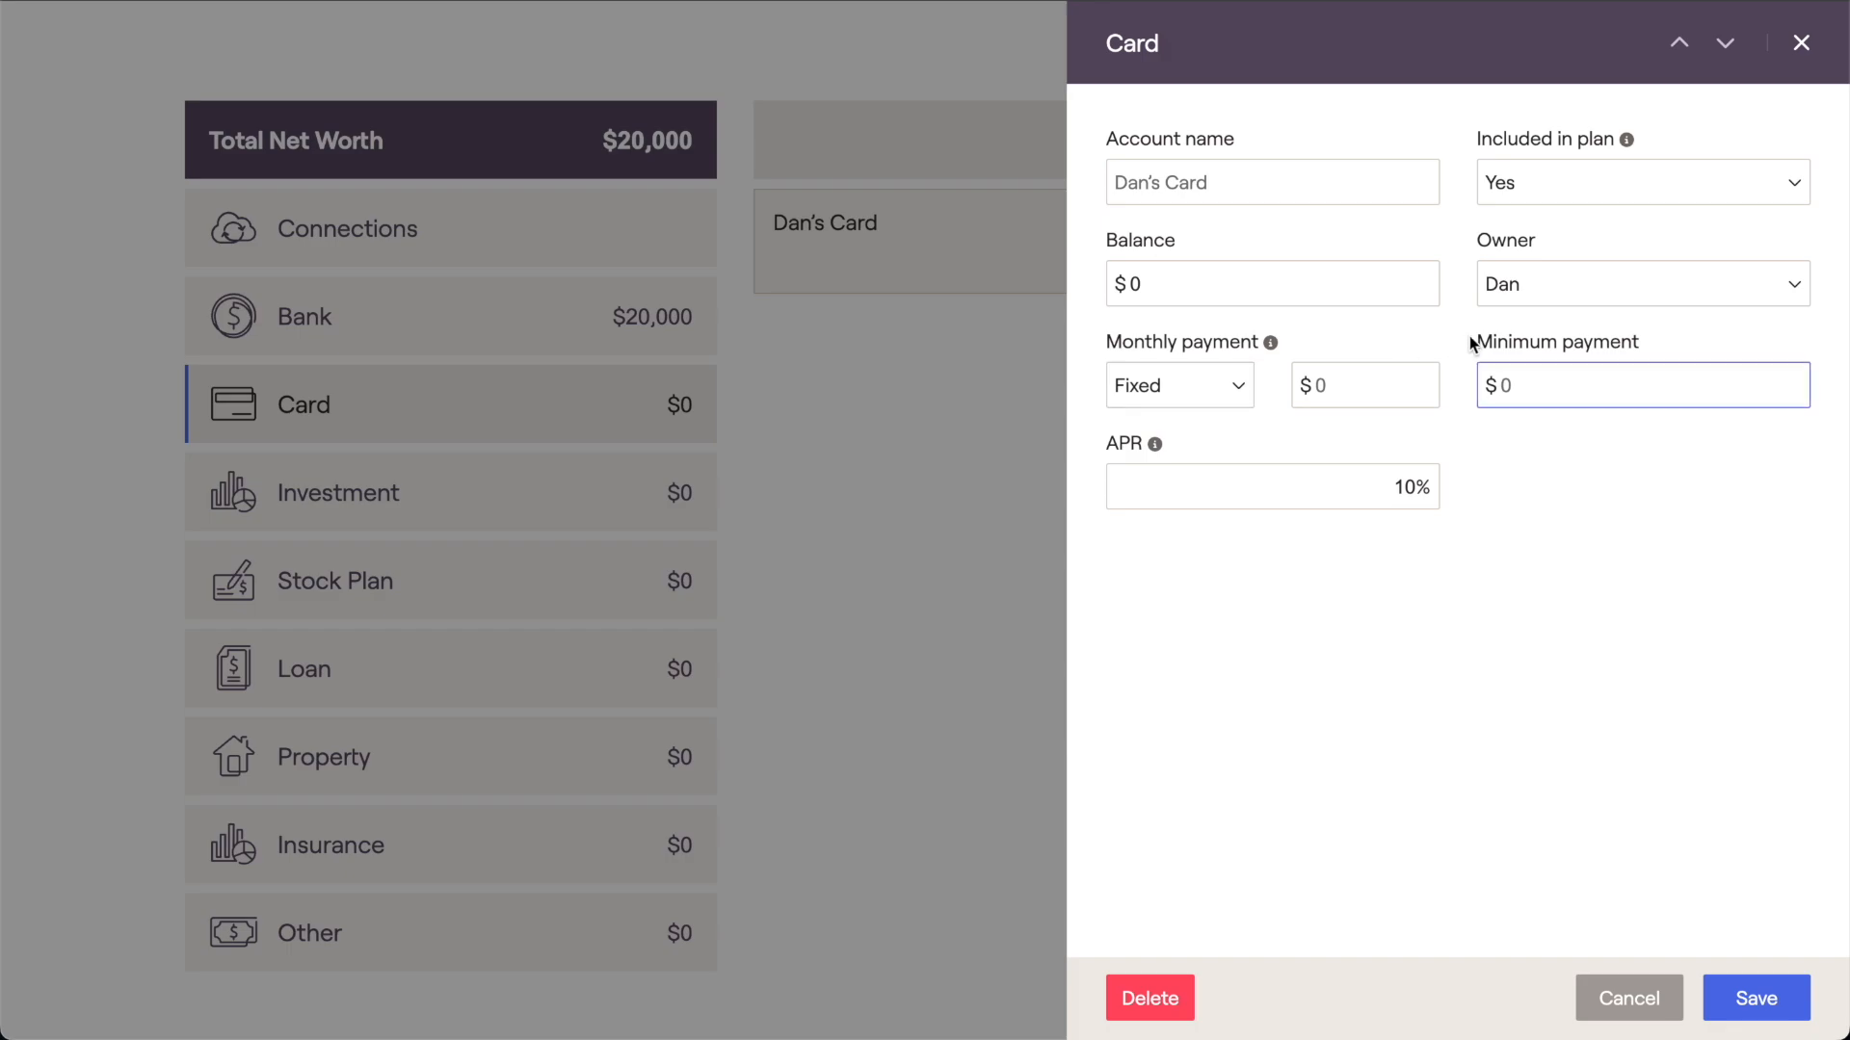
pyautogui.click(1330, 492)
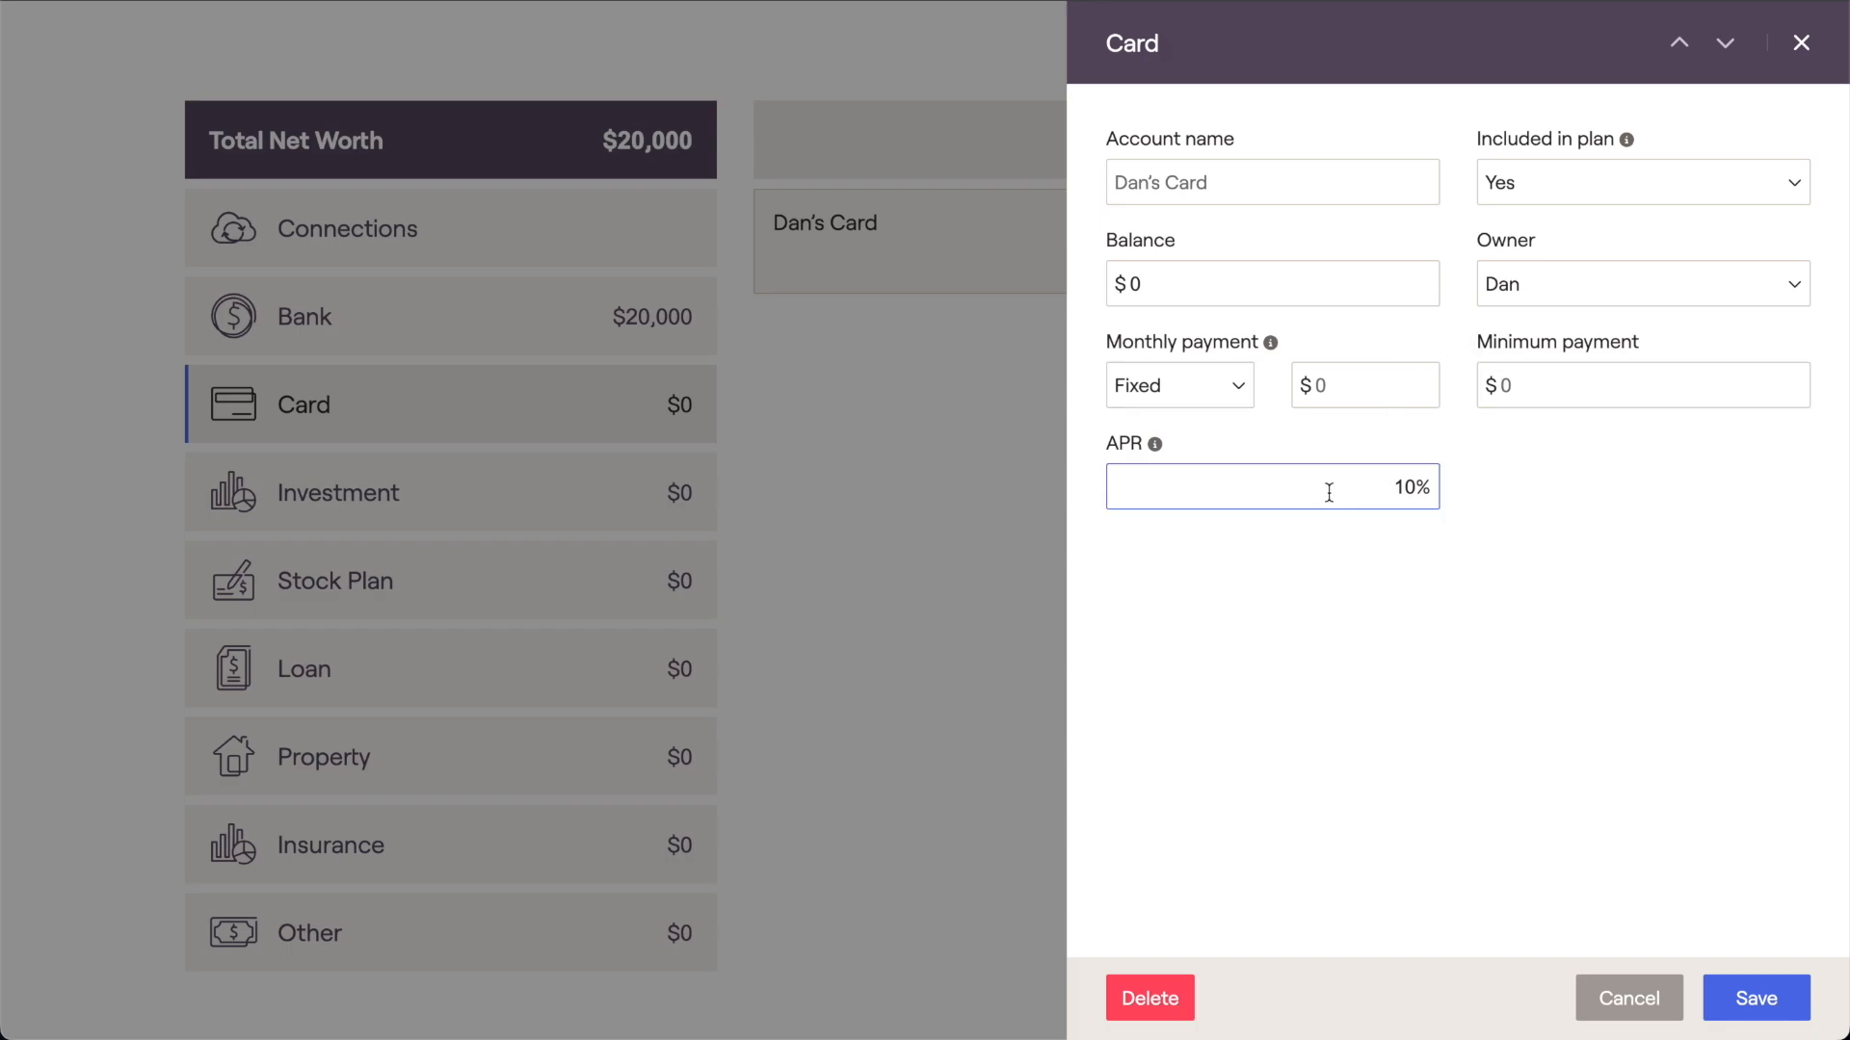
pyautogui.press('Escape')
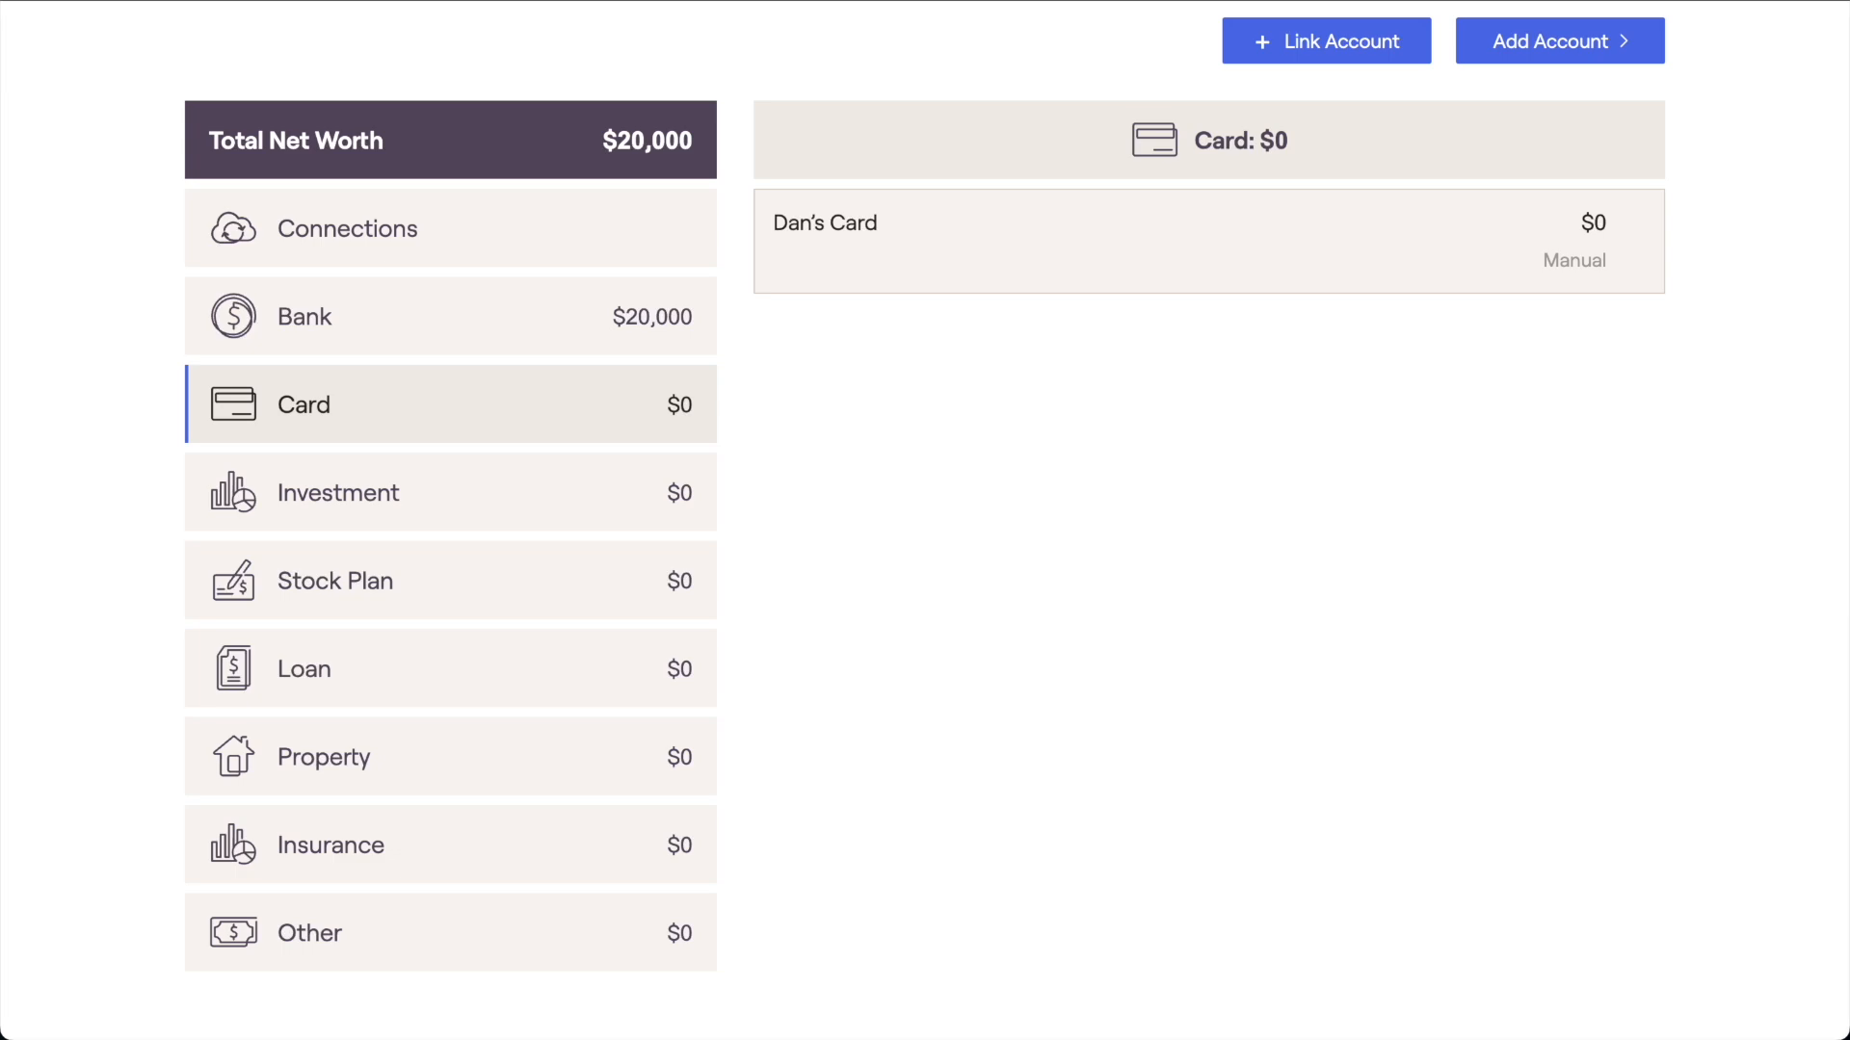
# - Add an investment account of type Traditional IRA or Rollover IRA with the spouse as owner
pyautogui.click(1529, 56)
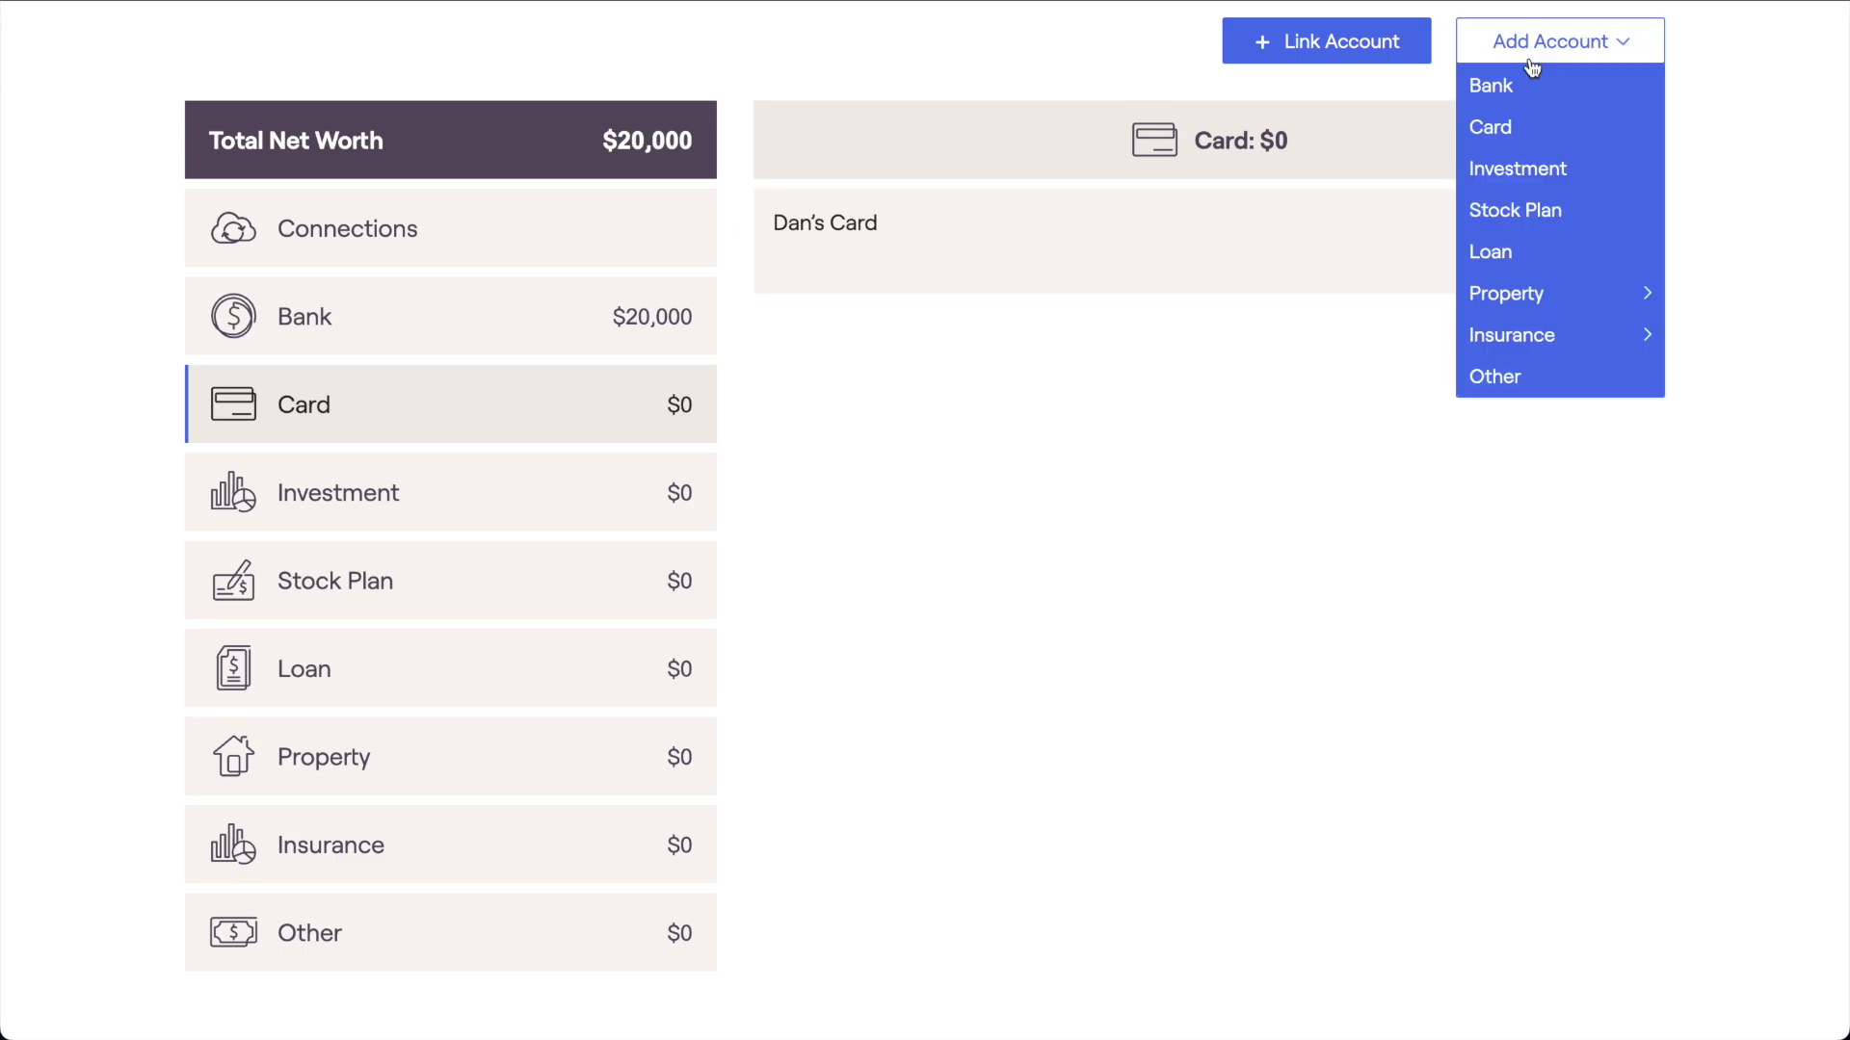
pyautogui.click(1520, 169)
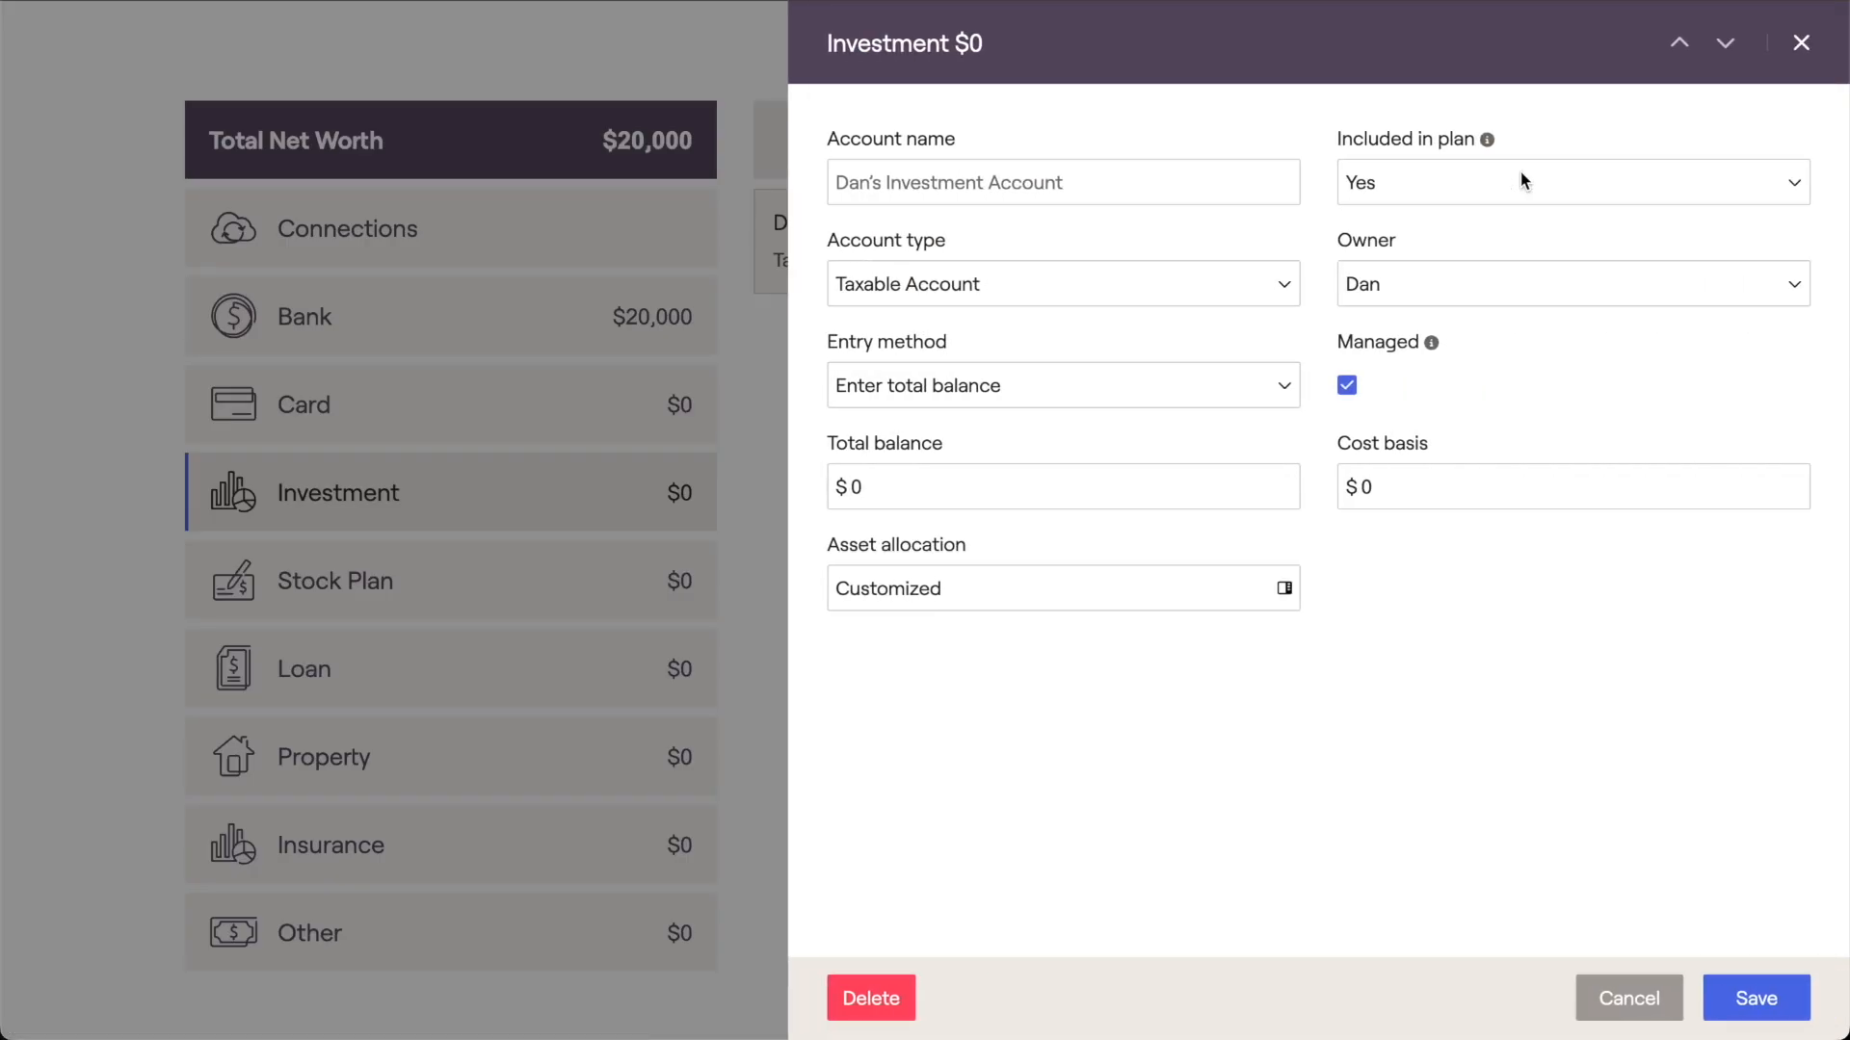
pyautogui.click(1255, 279)
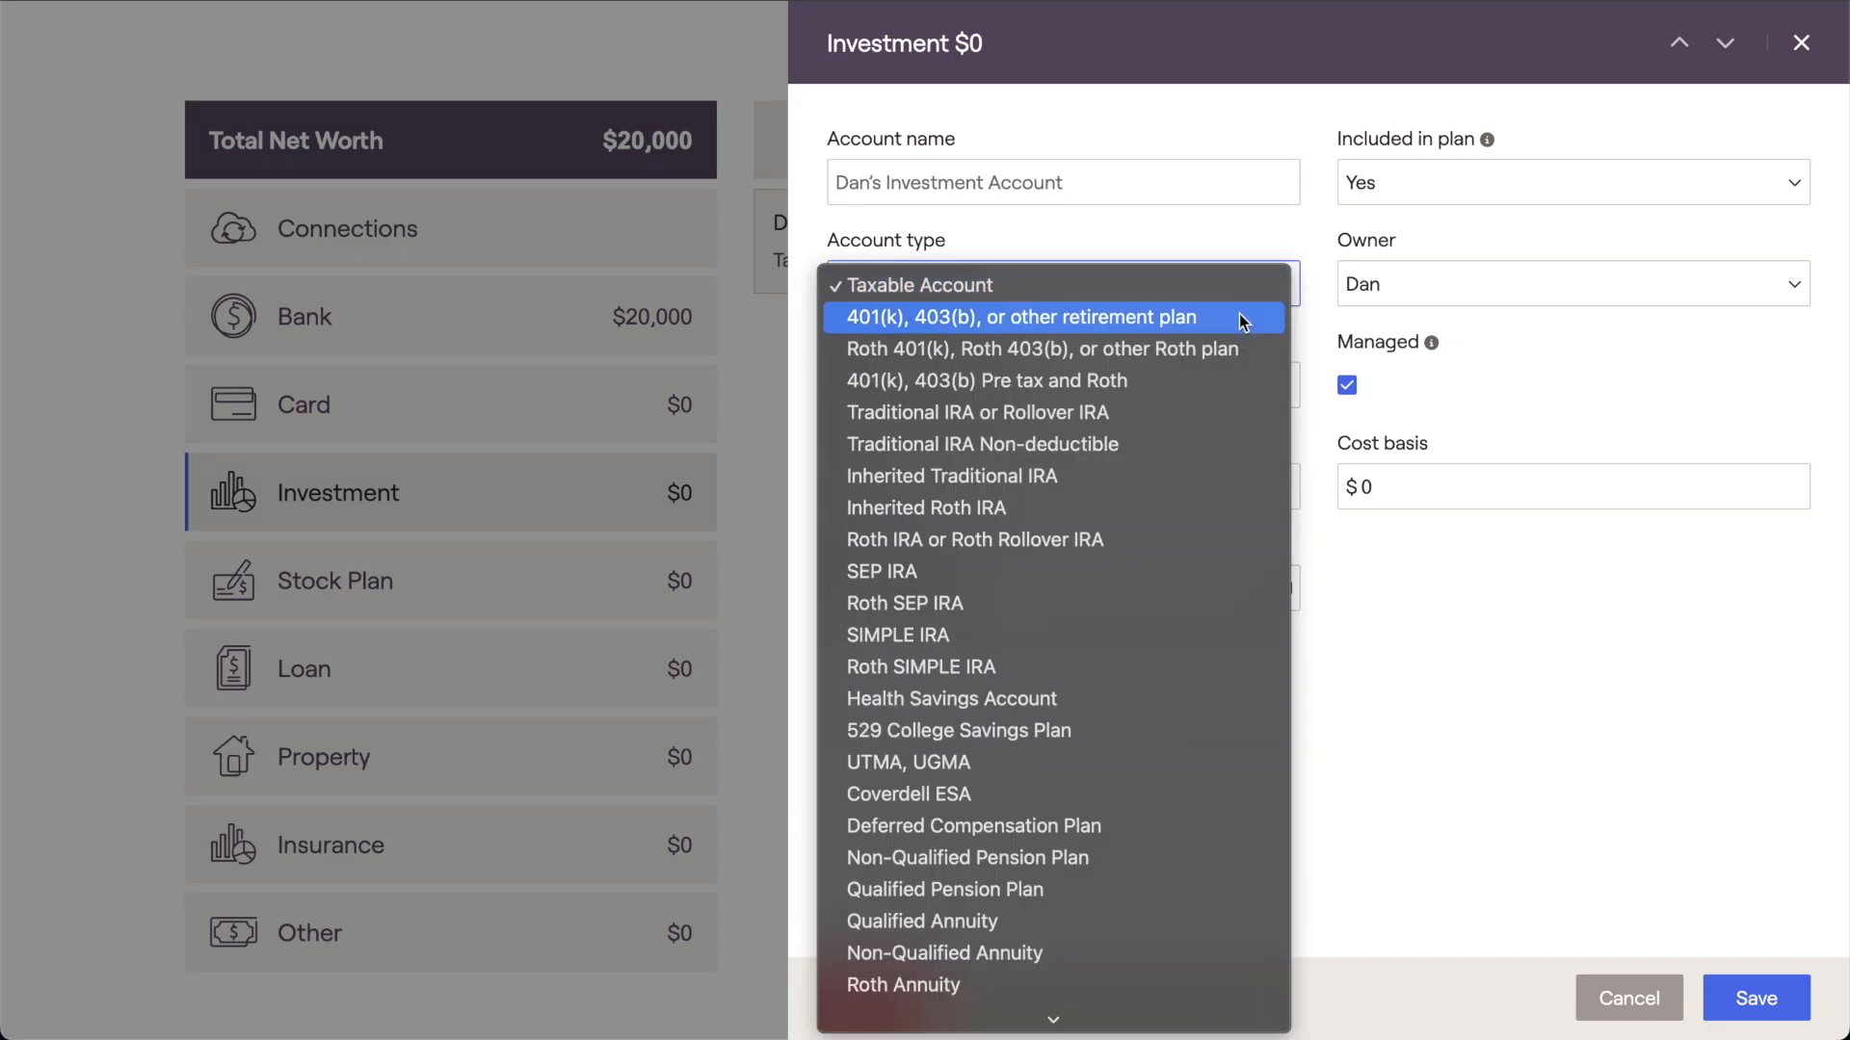
pyautogui.click(1202, 405)
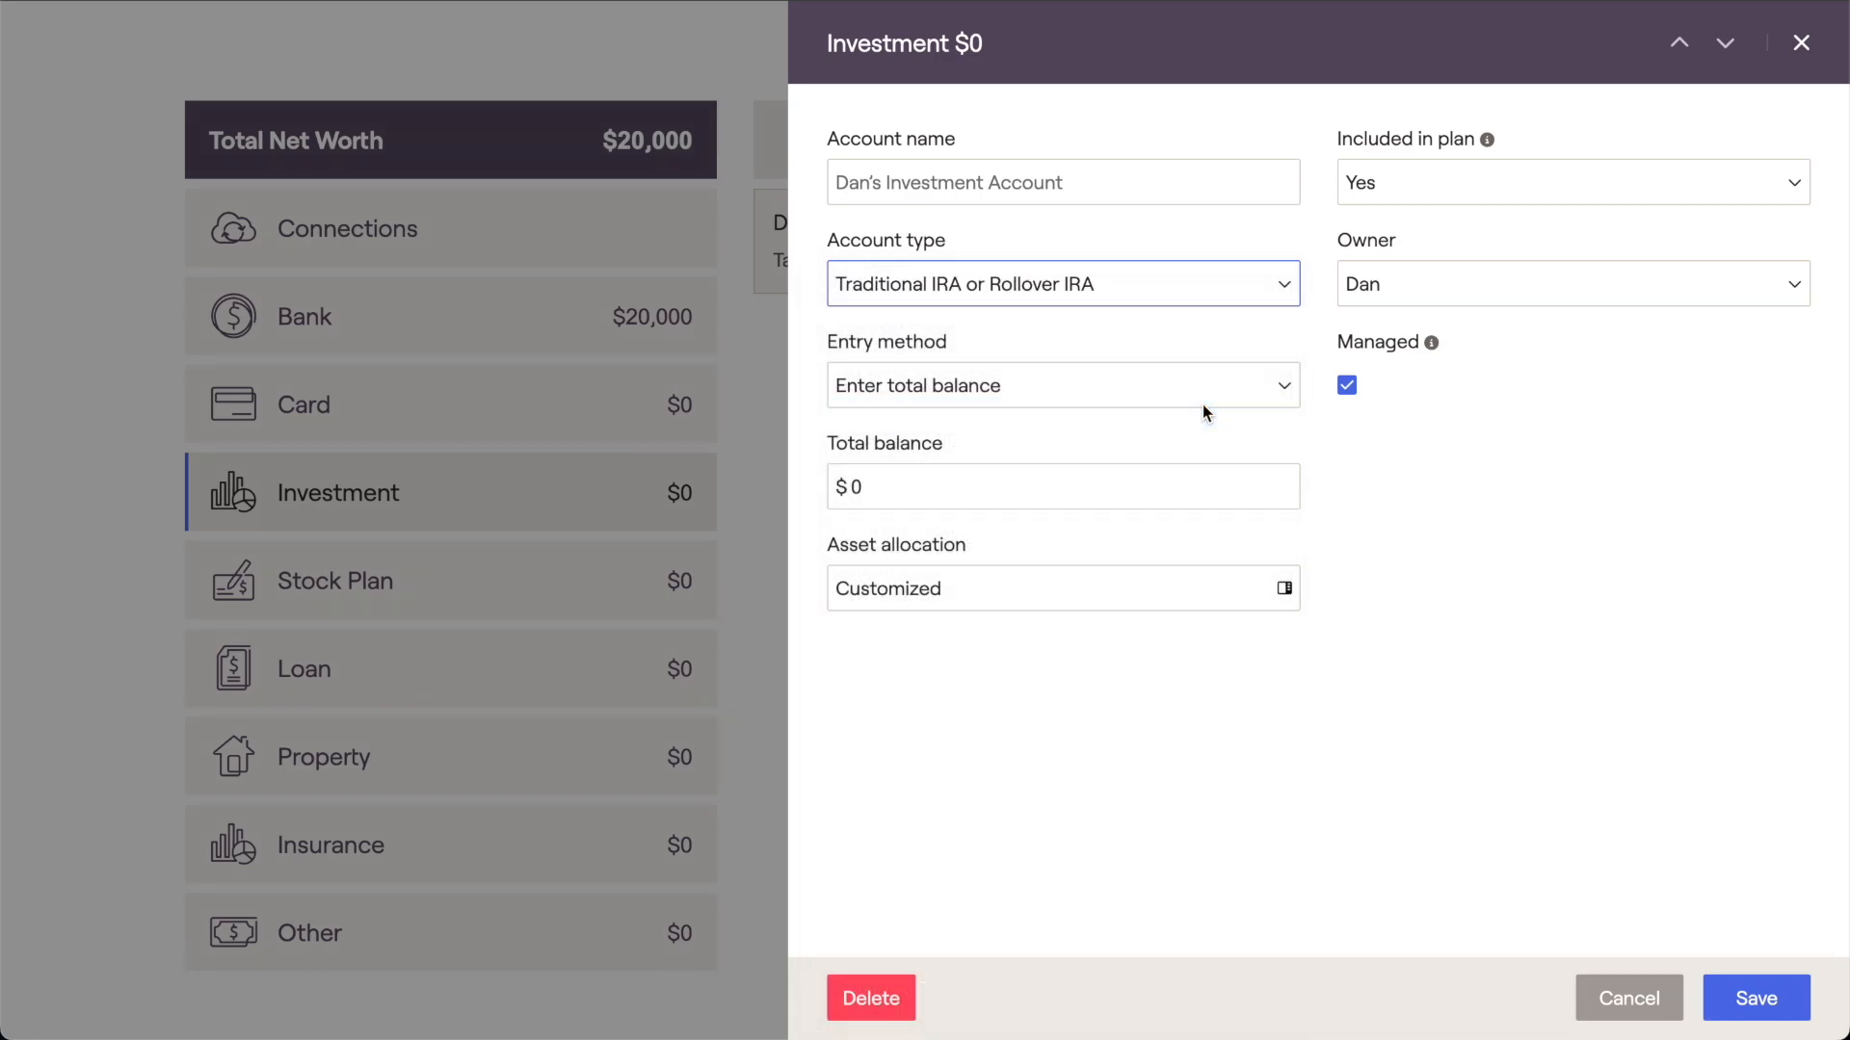
pyautogui.click(1433, 285)
pyautogui.click(1432, 310)
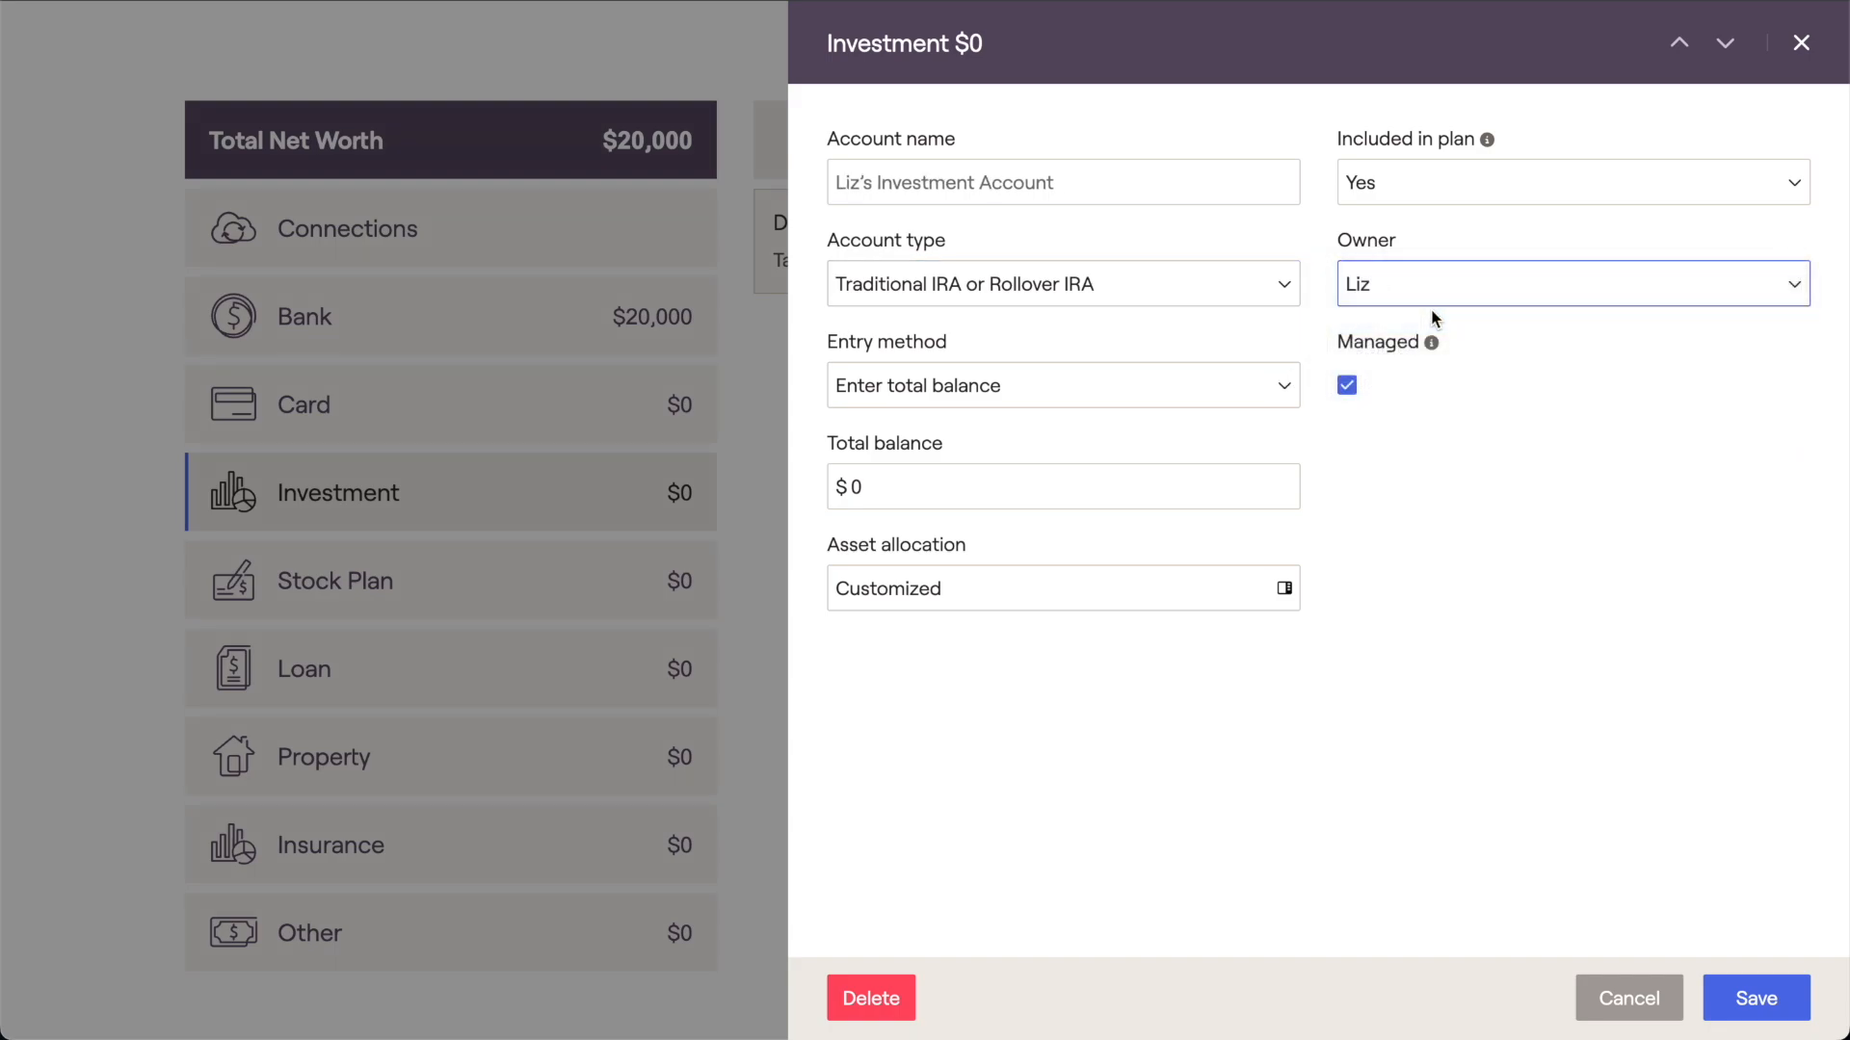
# - Set the IRA's total balance to $100,000, name the account as the spouse's IRA, and save it
pyautogui.moveTo(915, 485); pyautogui.dragTo(841, 486)
pyautogui.write('100000')
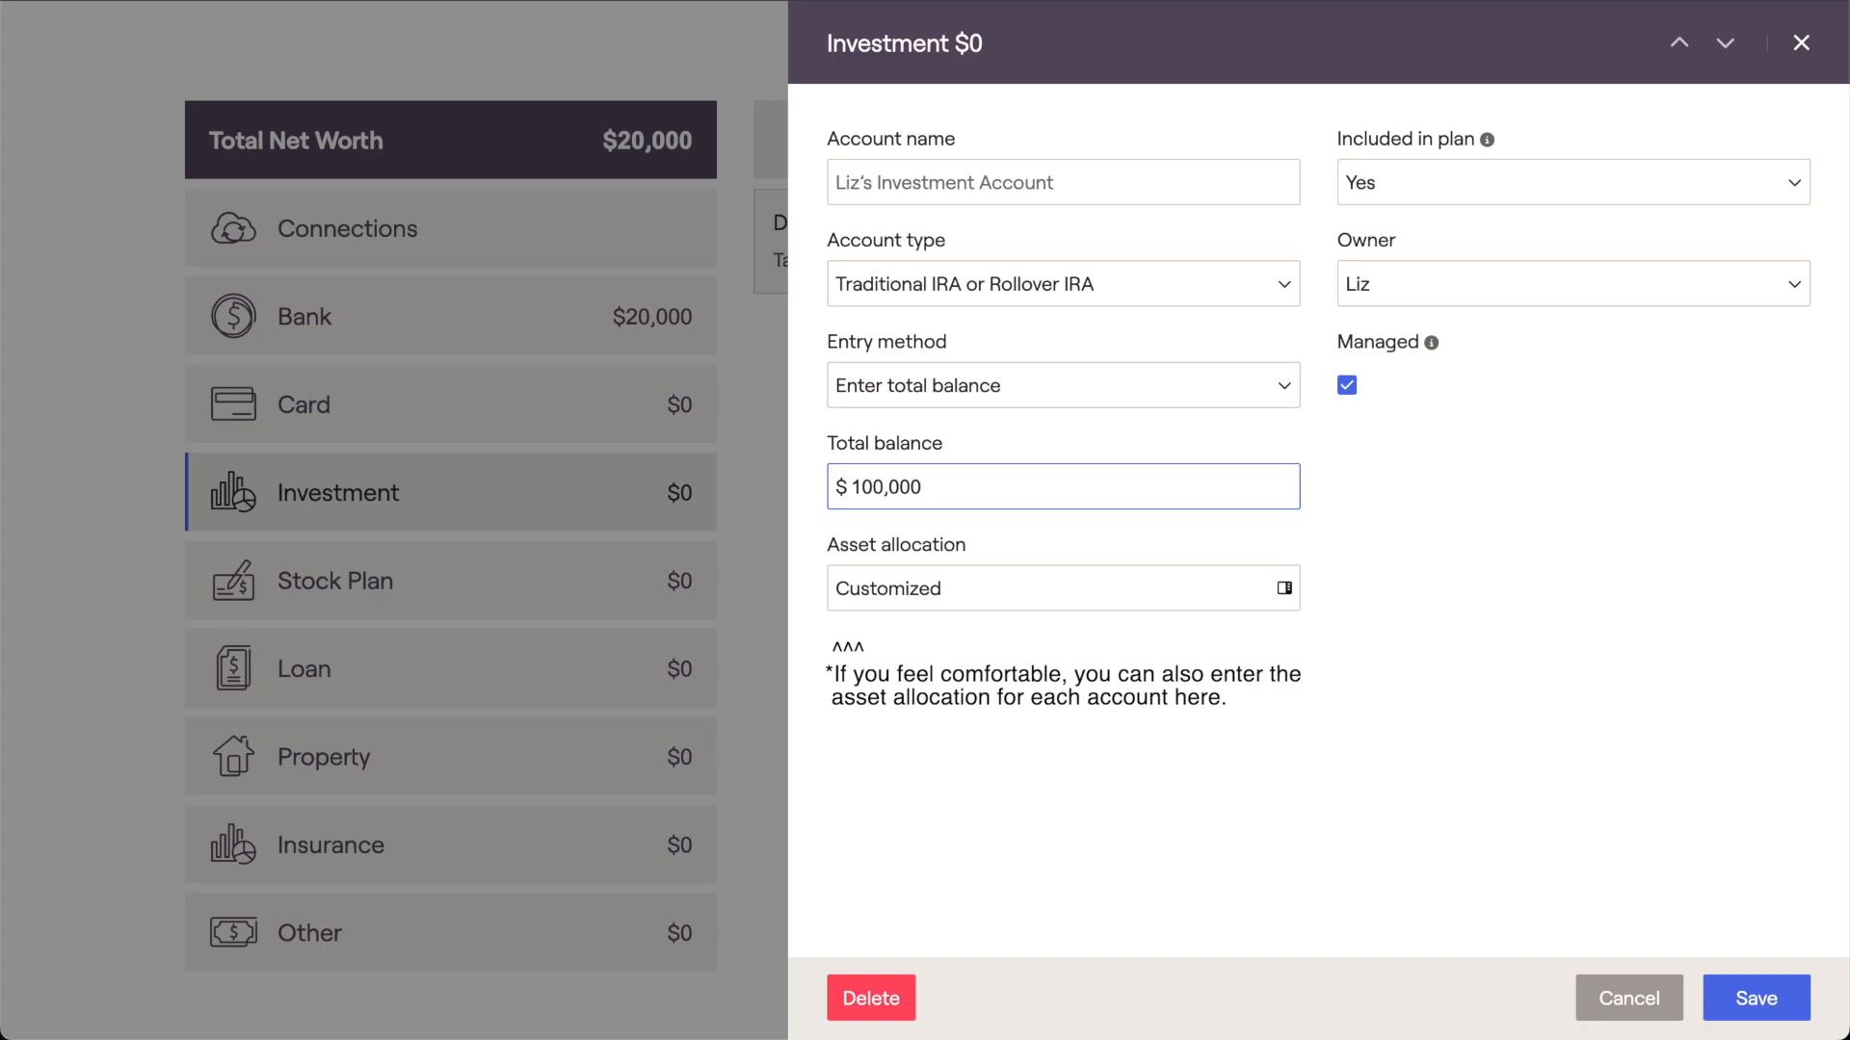
pyautogui.click(928, 183)
pyautogui.write('Liz')
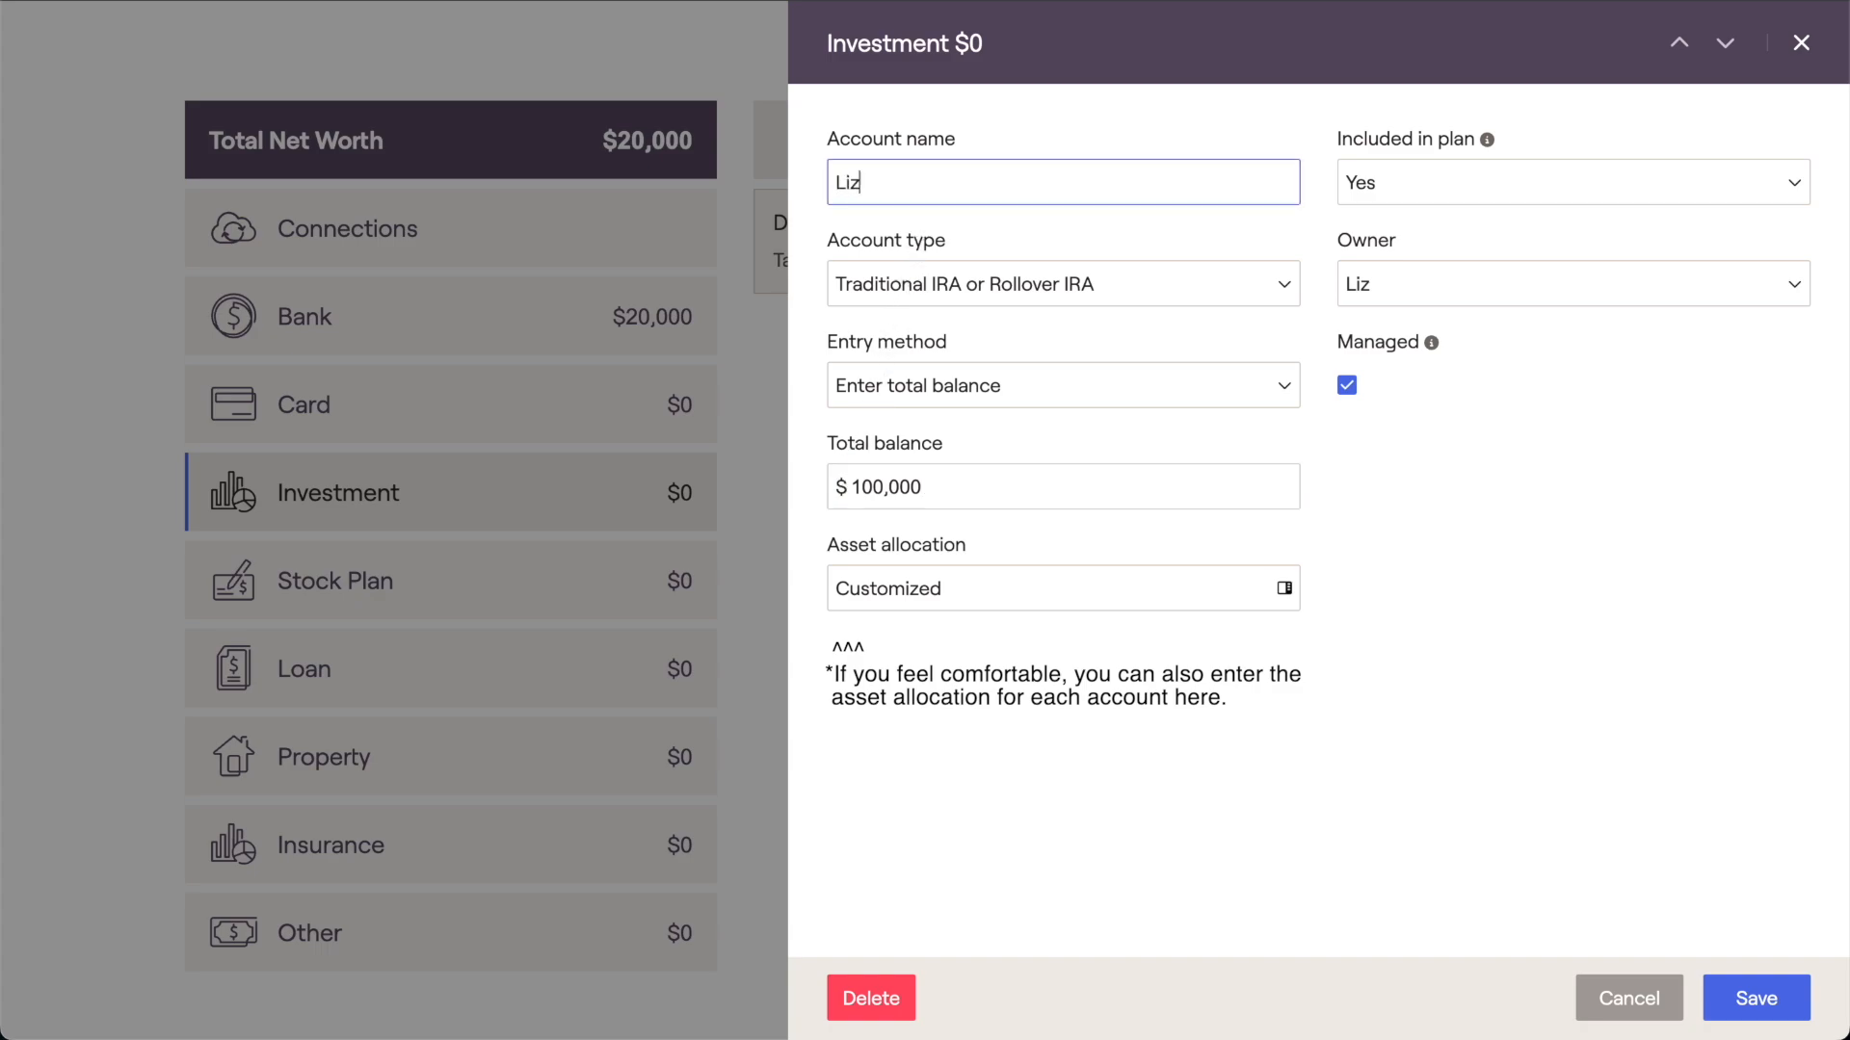
pyautogui.write("'s IRA")
pyautogui.press('Return')
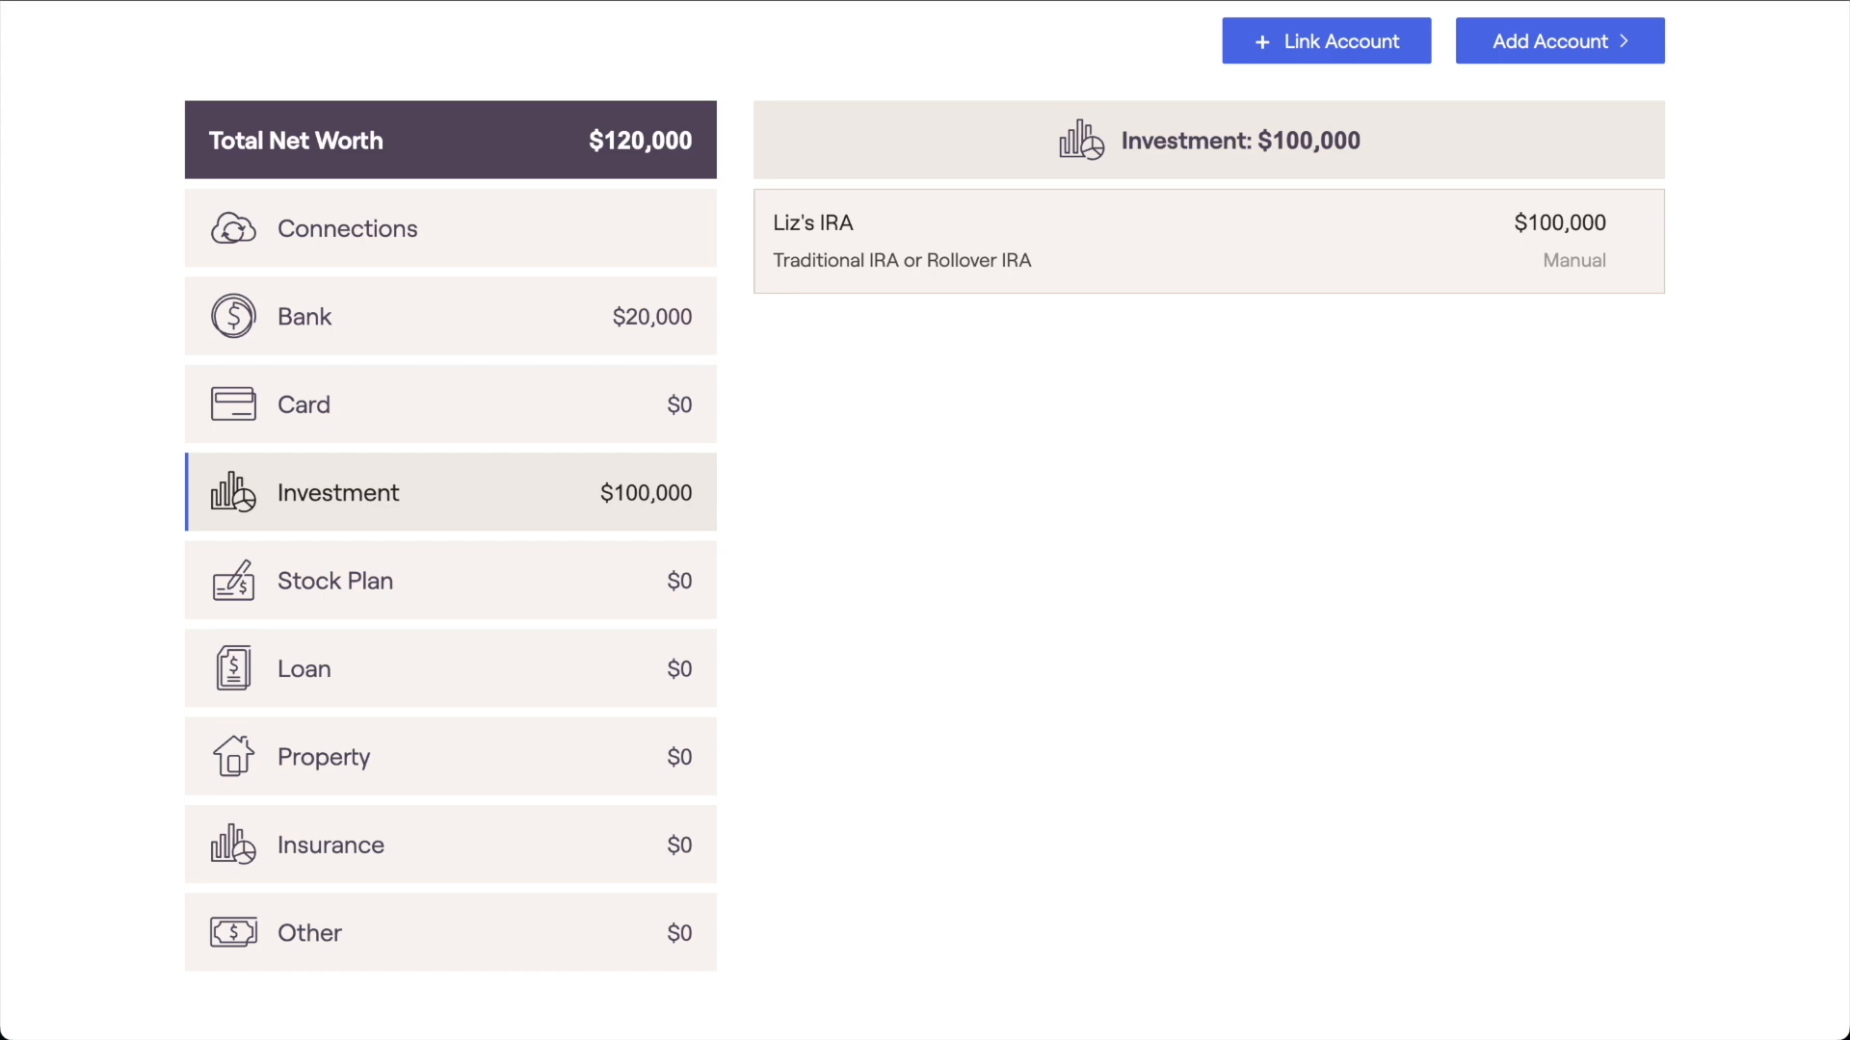
# - Add a stock plan named "Stock Plan Placeholder" with its default settings and save it
pyautogui.click(1610, 41)
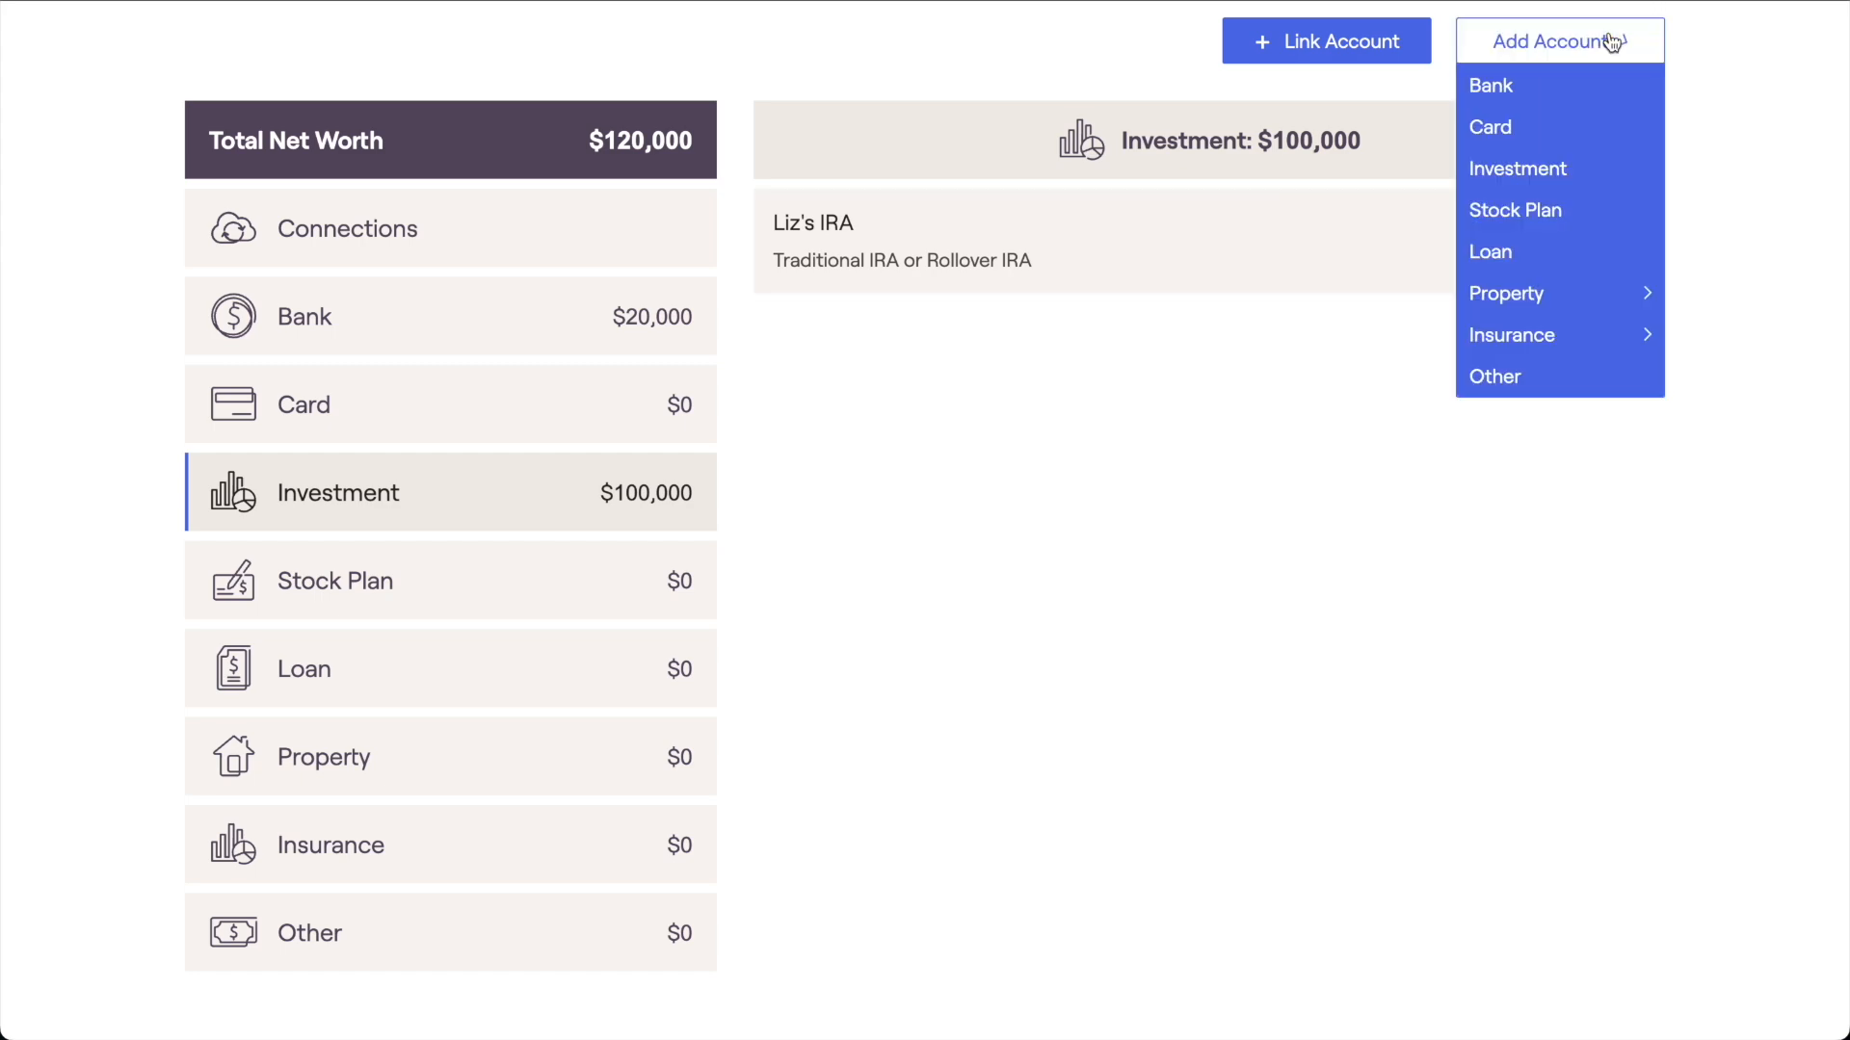
pyautogui.click(1614, 211)
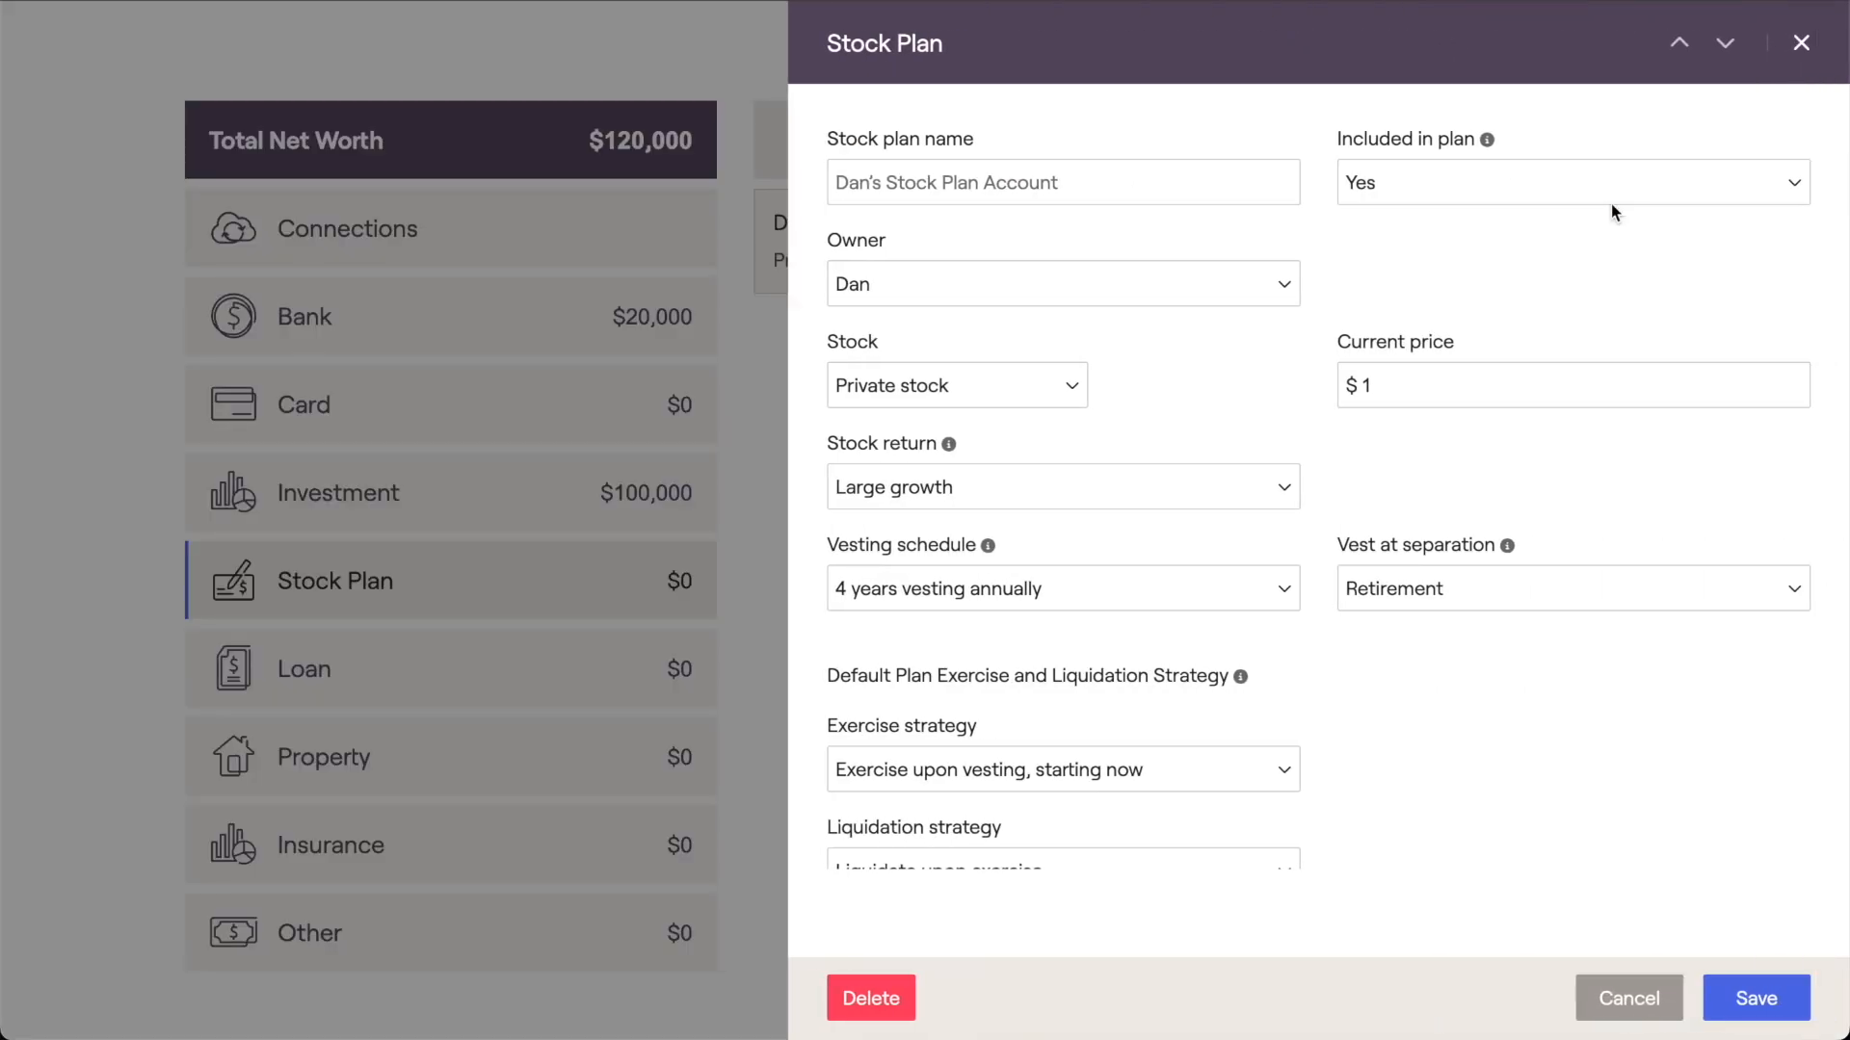
pyautogui.click(1295, 187)
pyautogui.write('Stock')
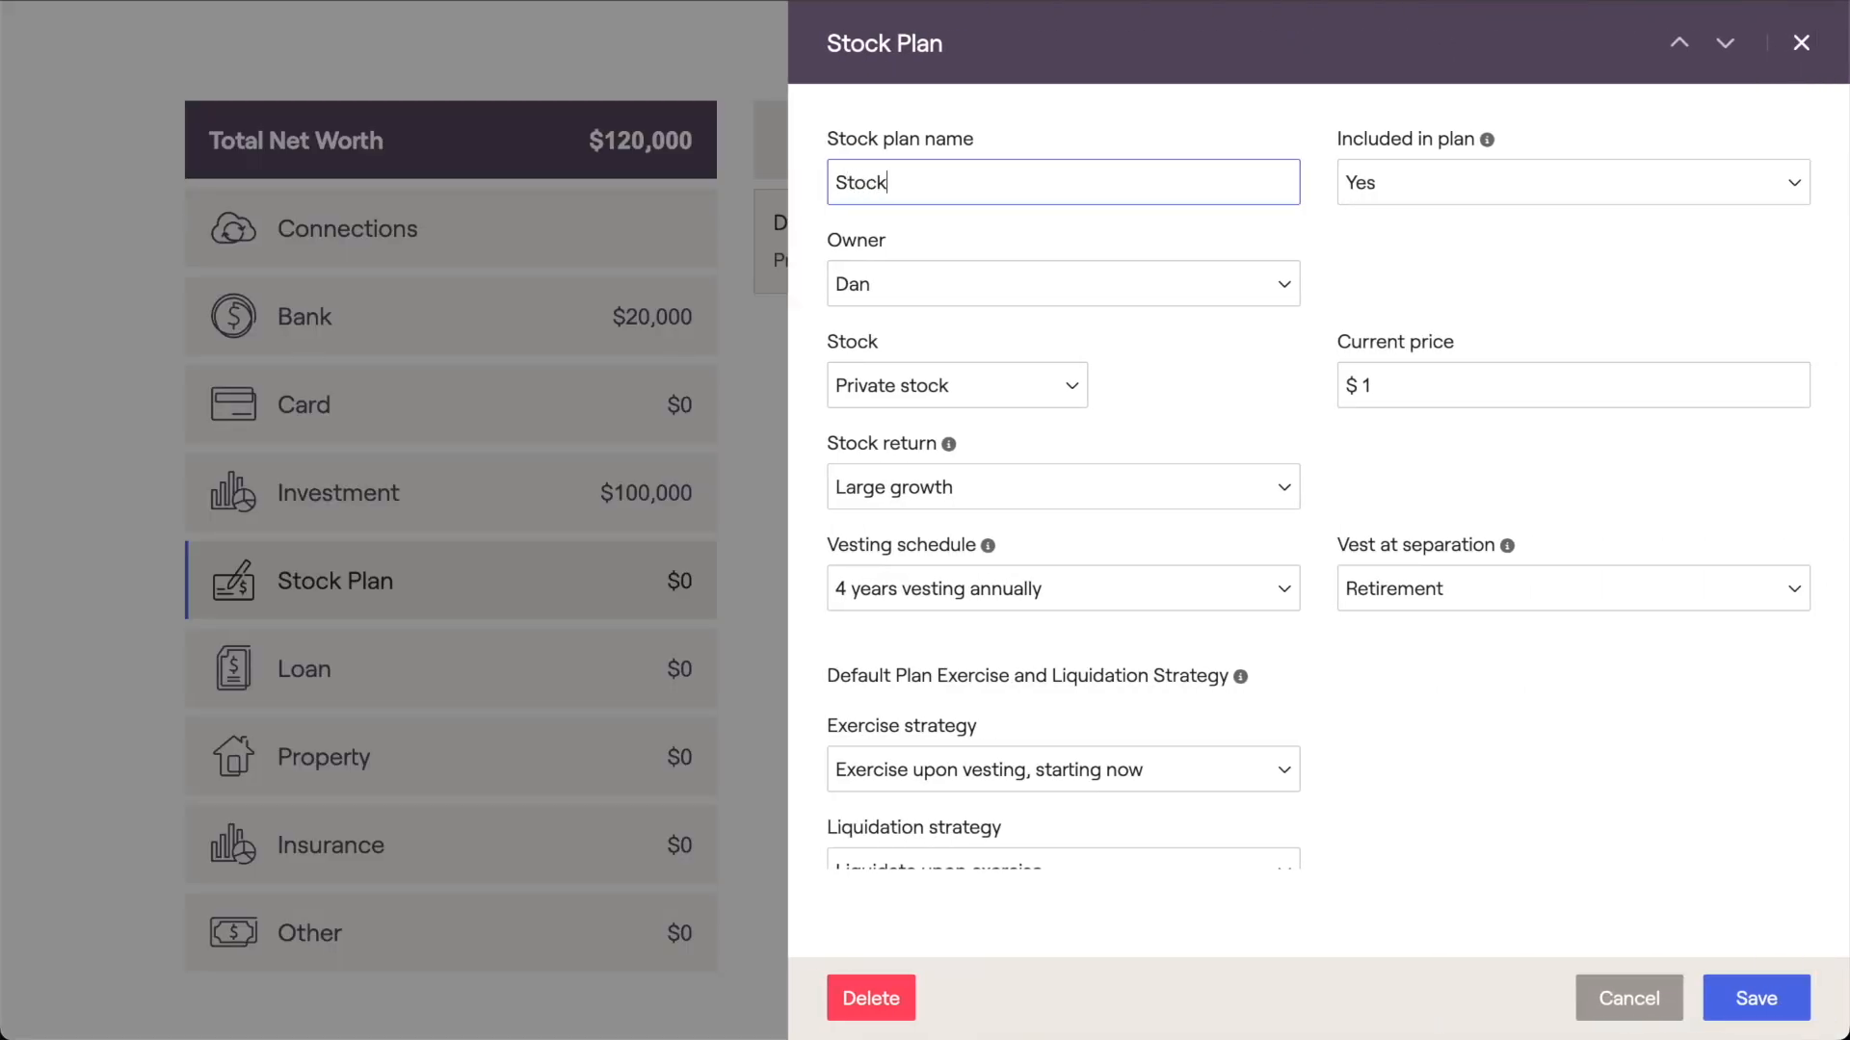
pyautogui.write(' Plan Placeholder')
pyautogui.press('Return')
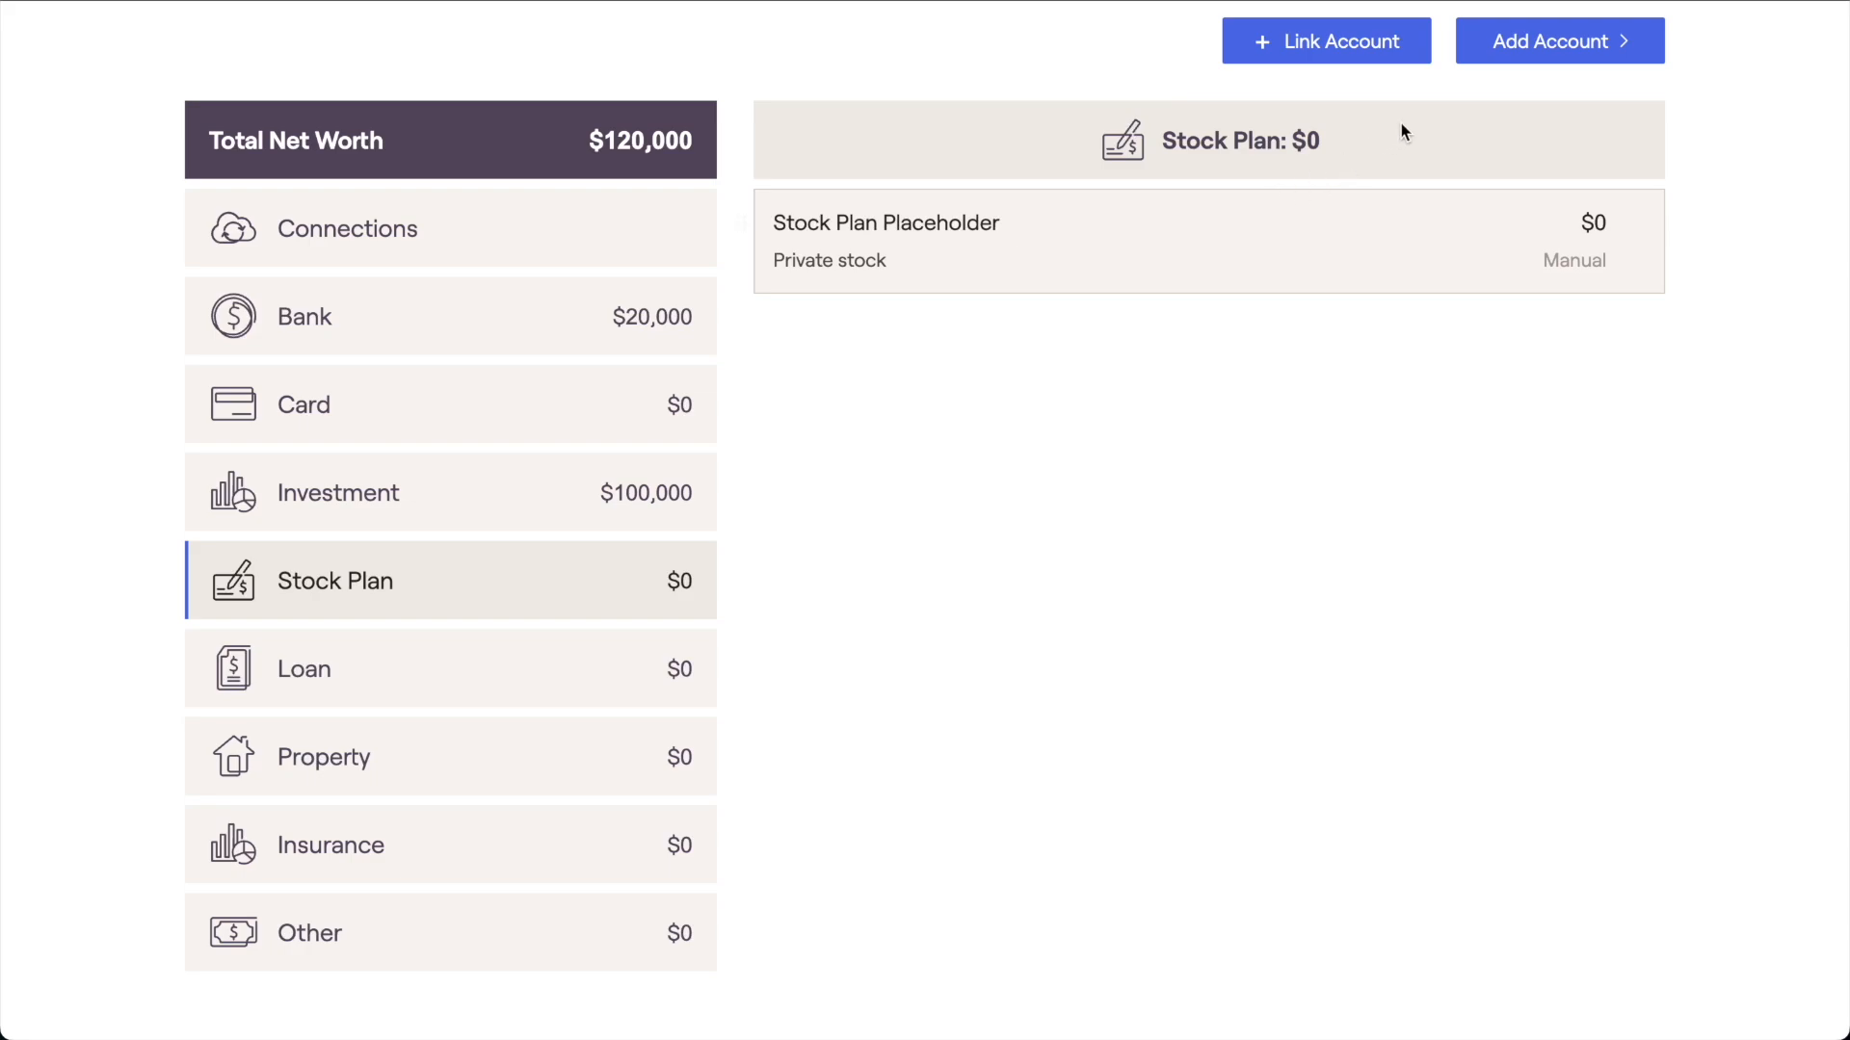
# - Add a loan, keep its type as Mortgage, and set the original amount to $750,000
pyautogui.click(1488, 55)
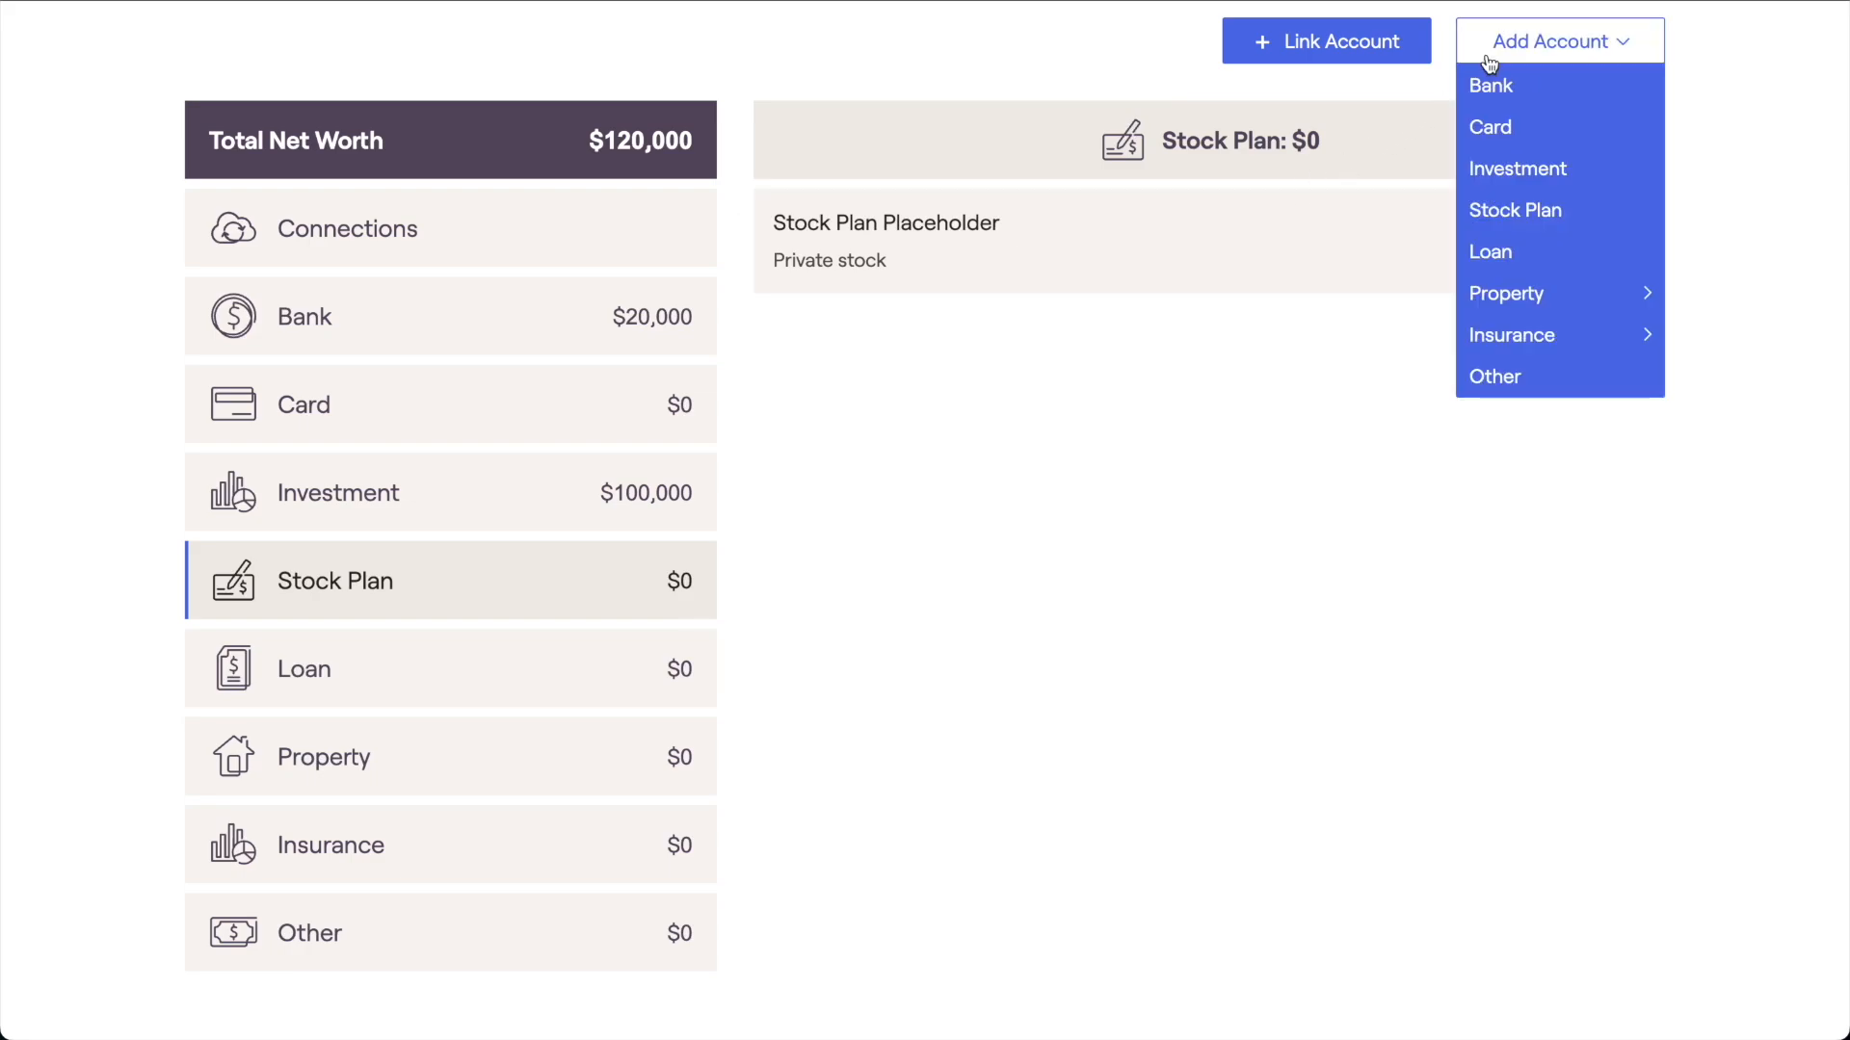
pyautogui.click(1493, 250)
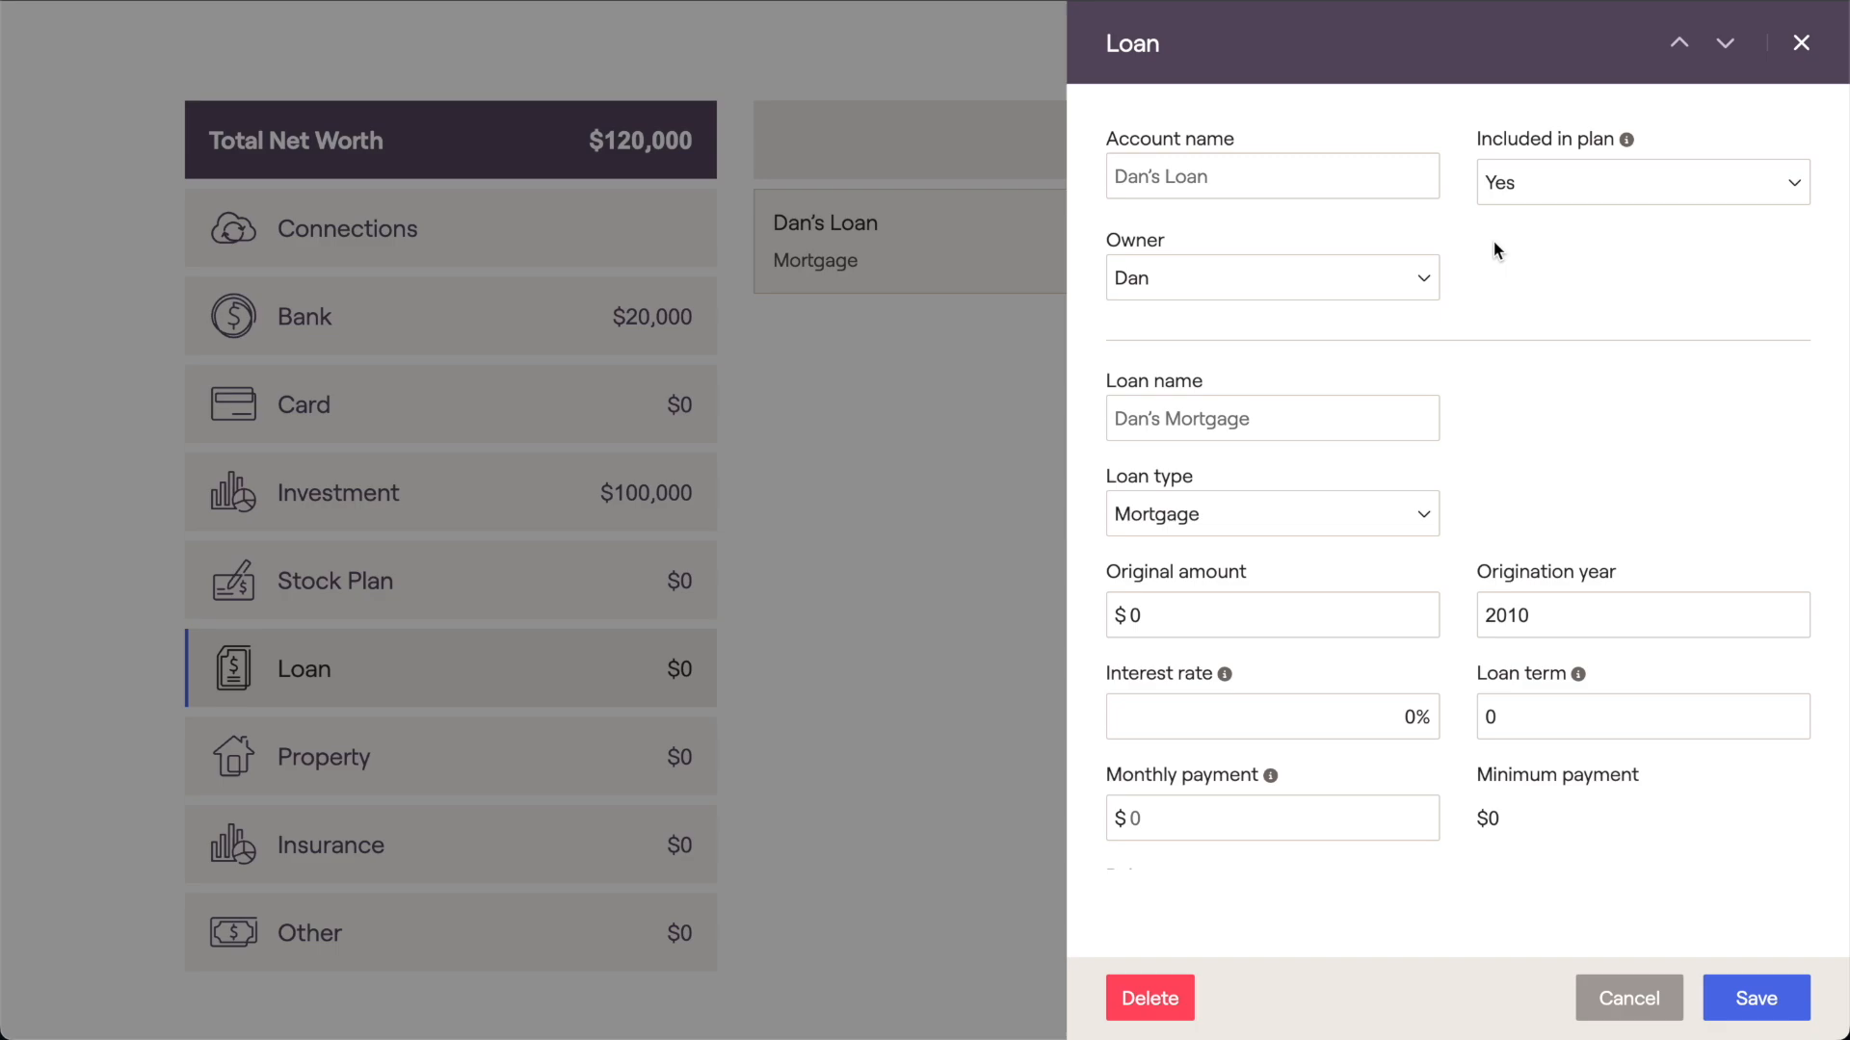
pyautogui.click(1312, 513)
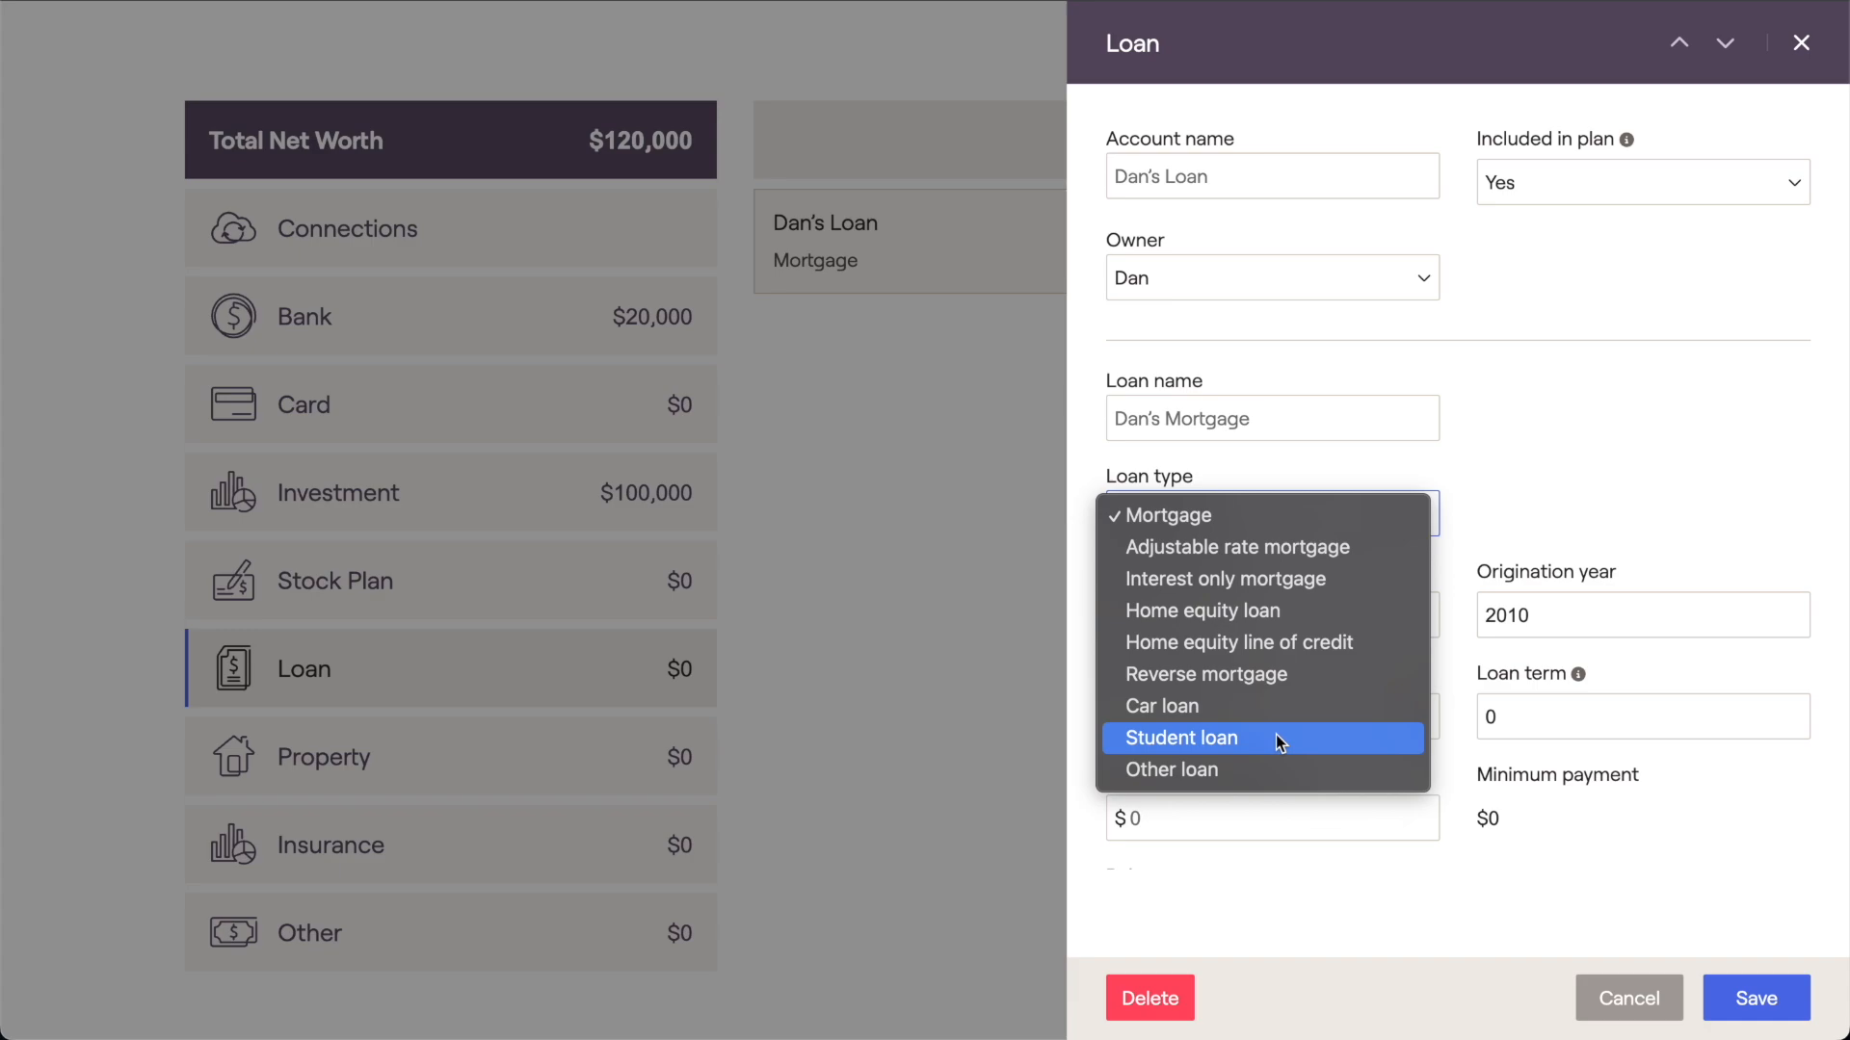
pyautogui.click(1228, 518)
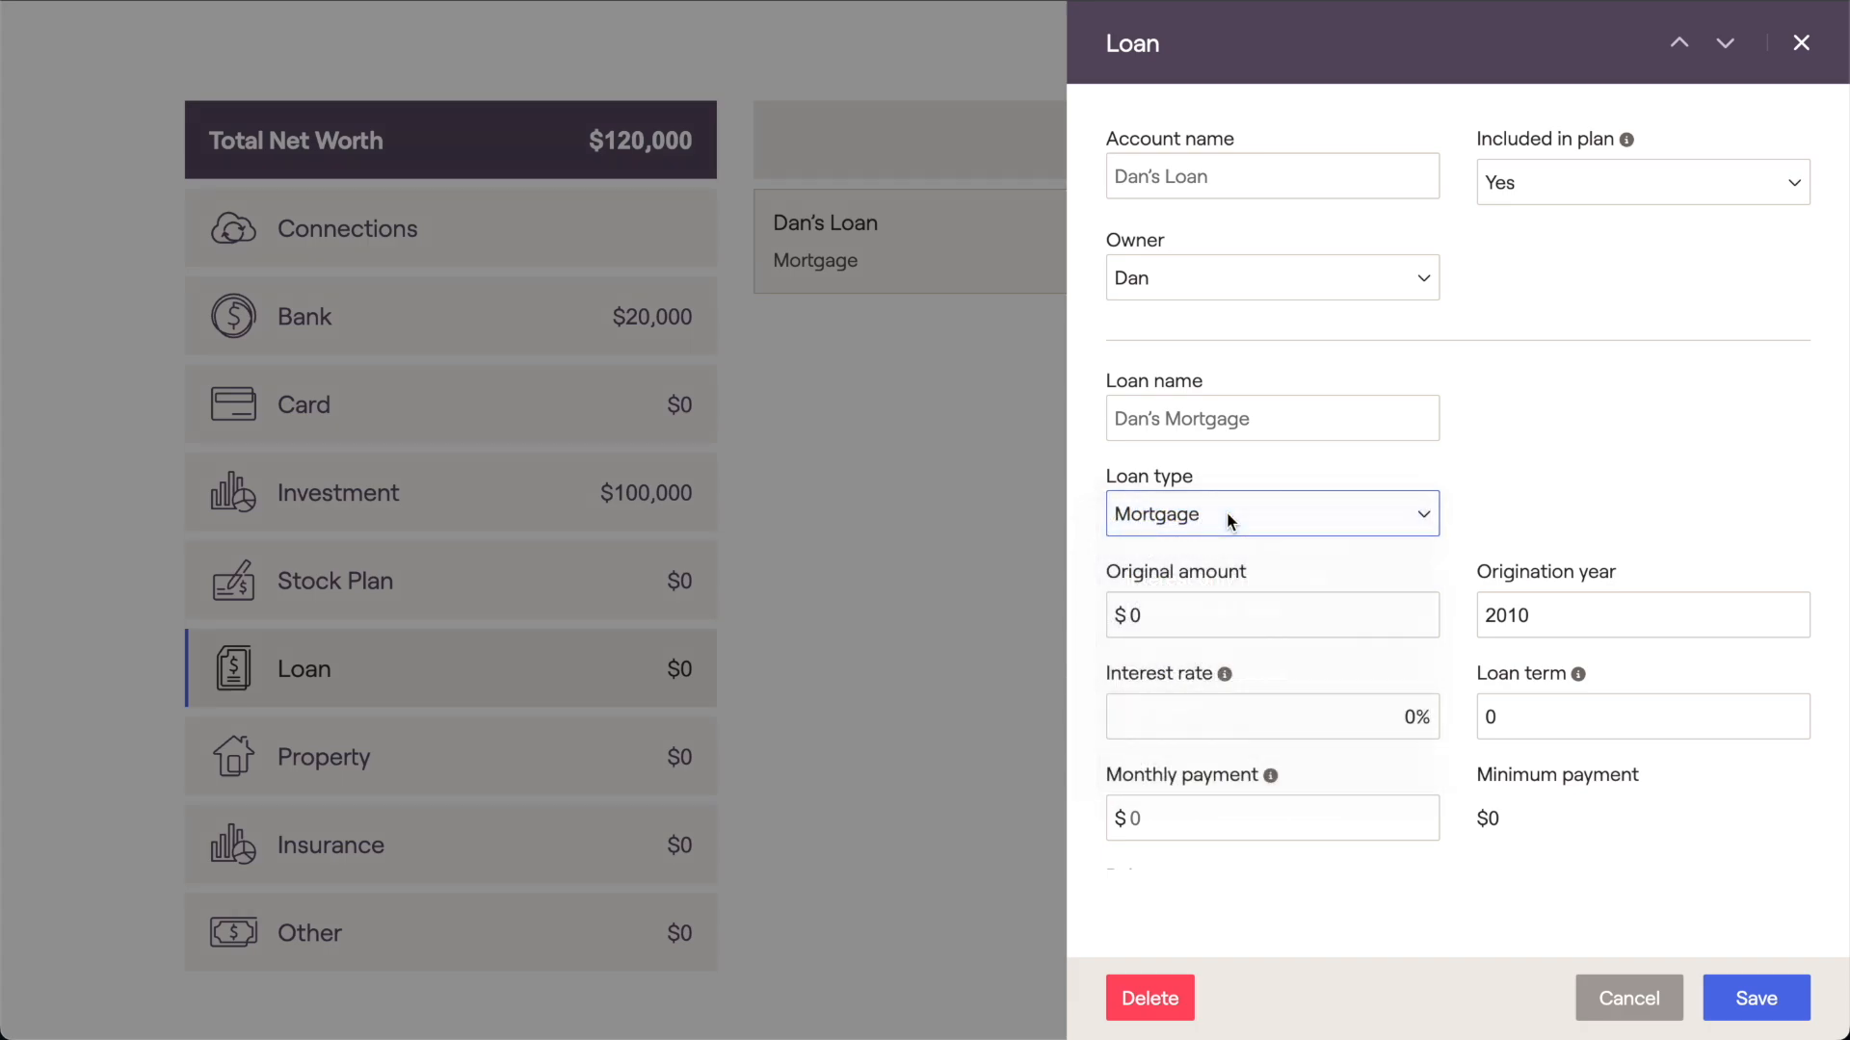
pyautogui.scroll(-2, 1227, 512)
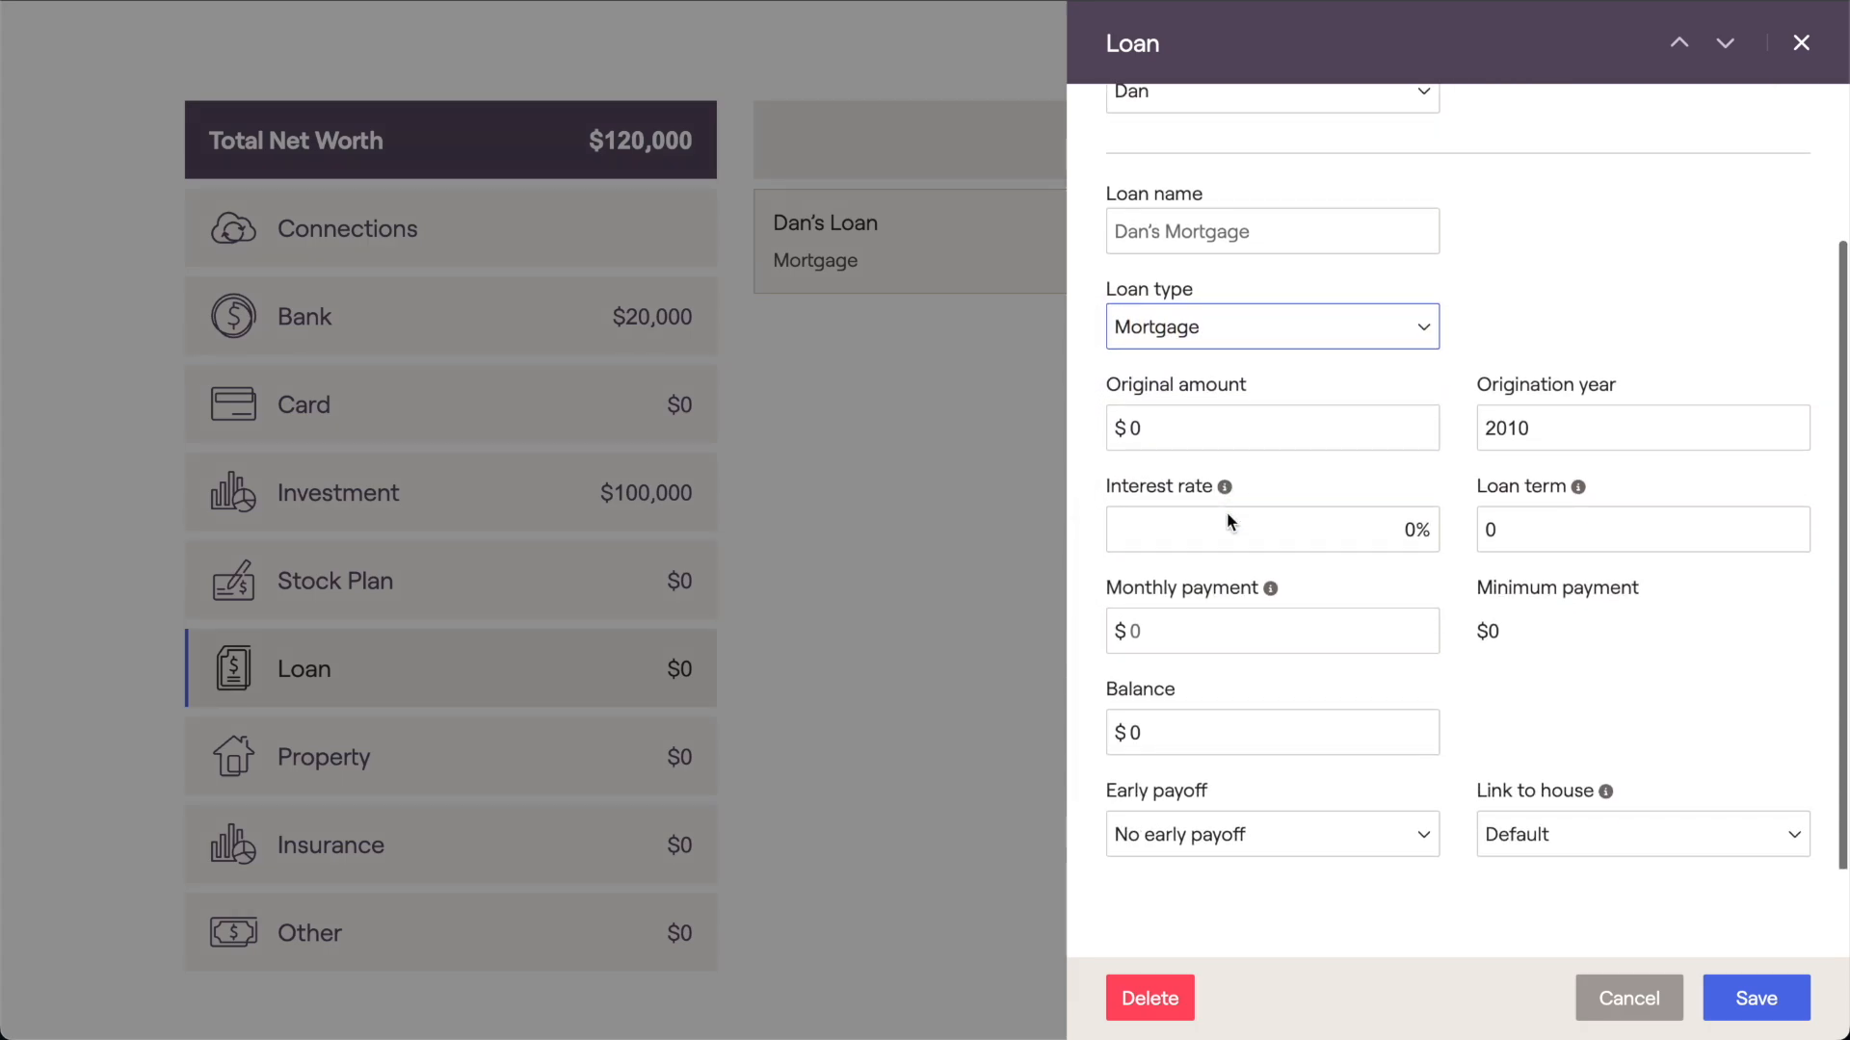
pyautogui.click(1165, 429)
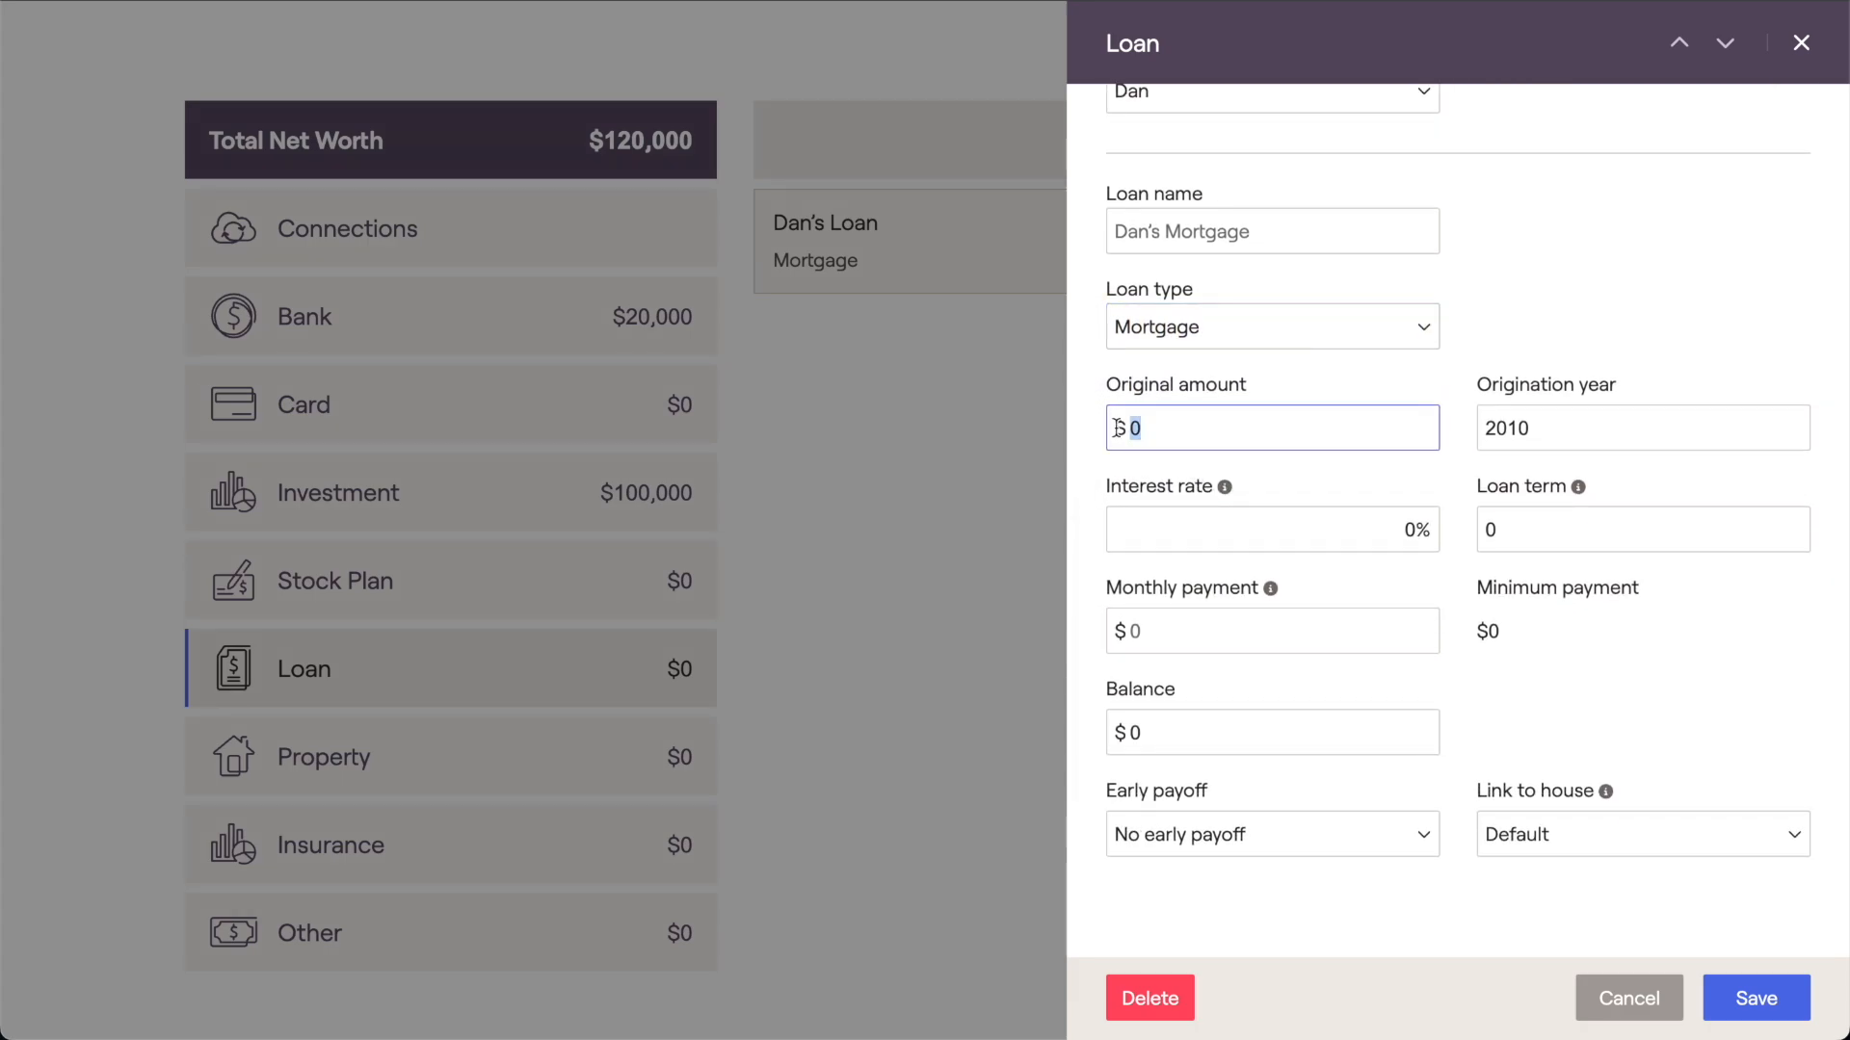
pyautogui.write('750,000')
# - Set the mortgage's interest rate to 5%, loan term to 30 and balance to $600,000, and save it
pyautogui.click(1337, 517)
pyautogui.write('5')
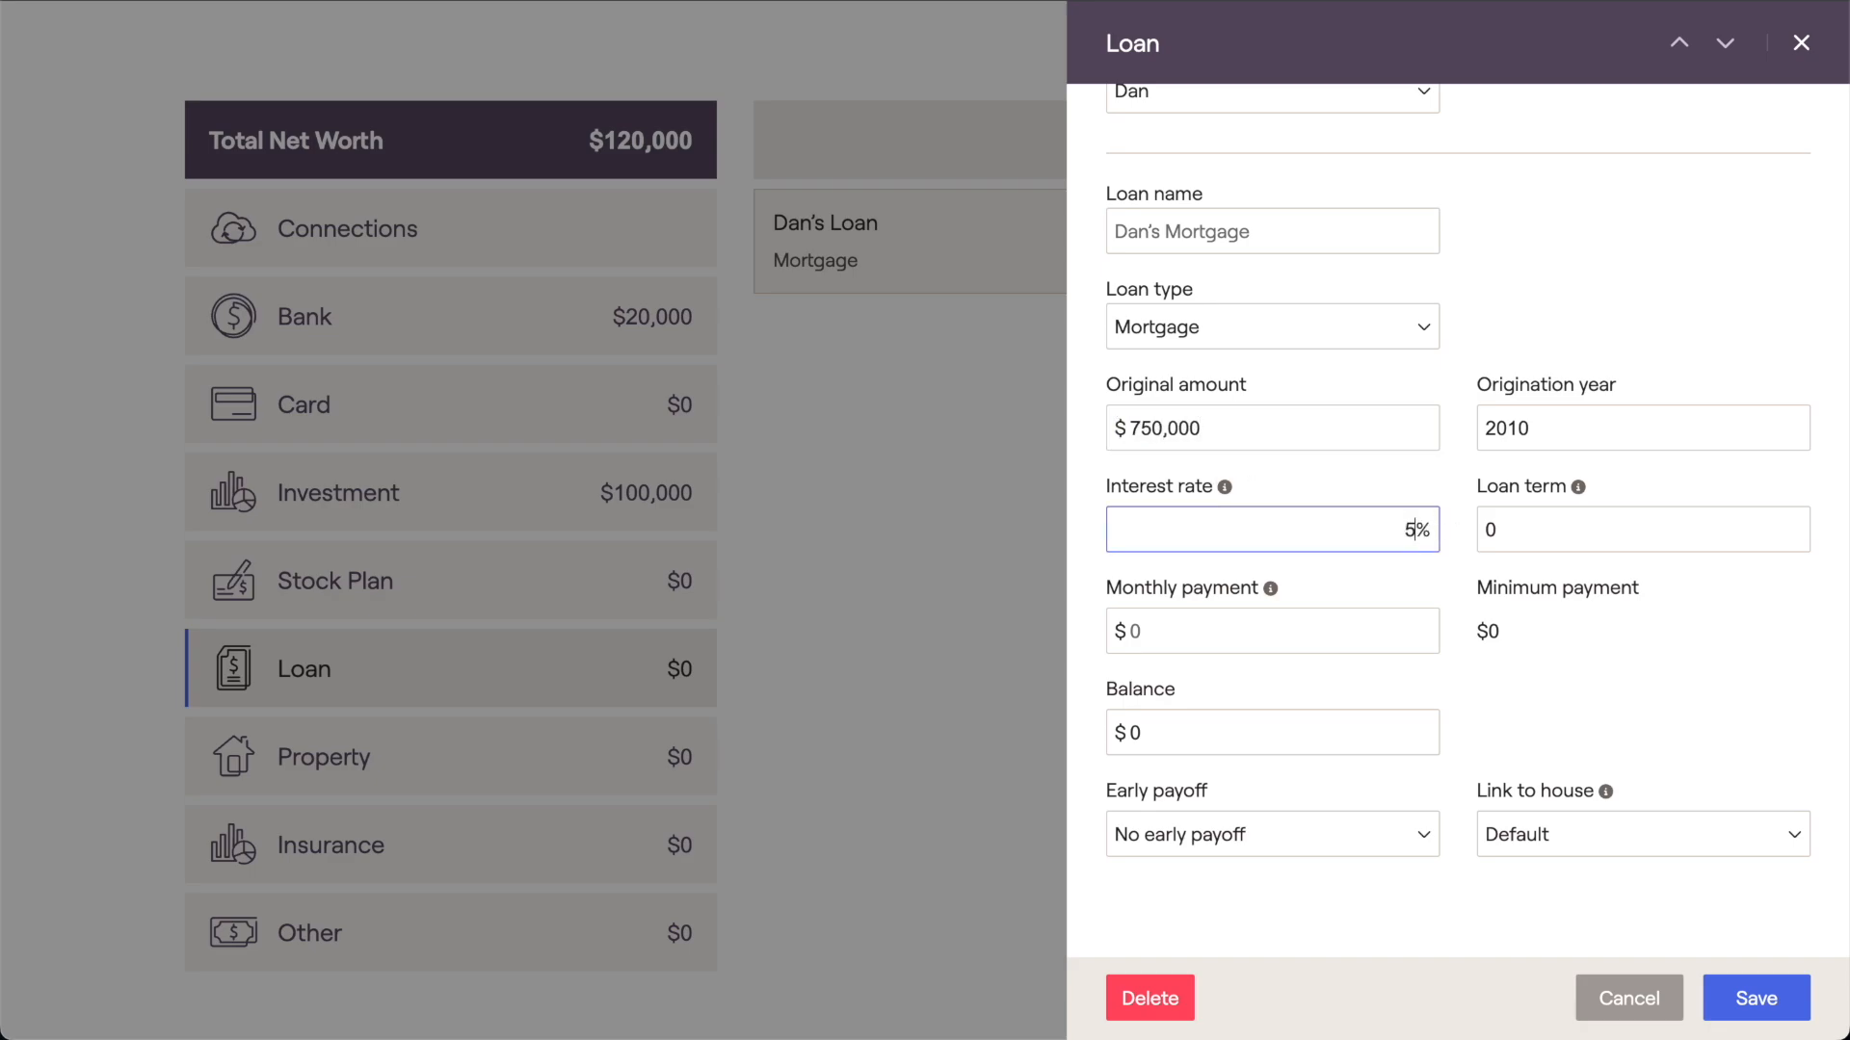
pyautogui.click(1492, 528)
pyautogui.write('30')
pyautogui.click(1283, 740)
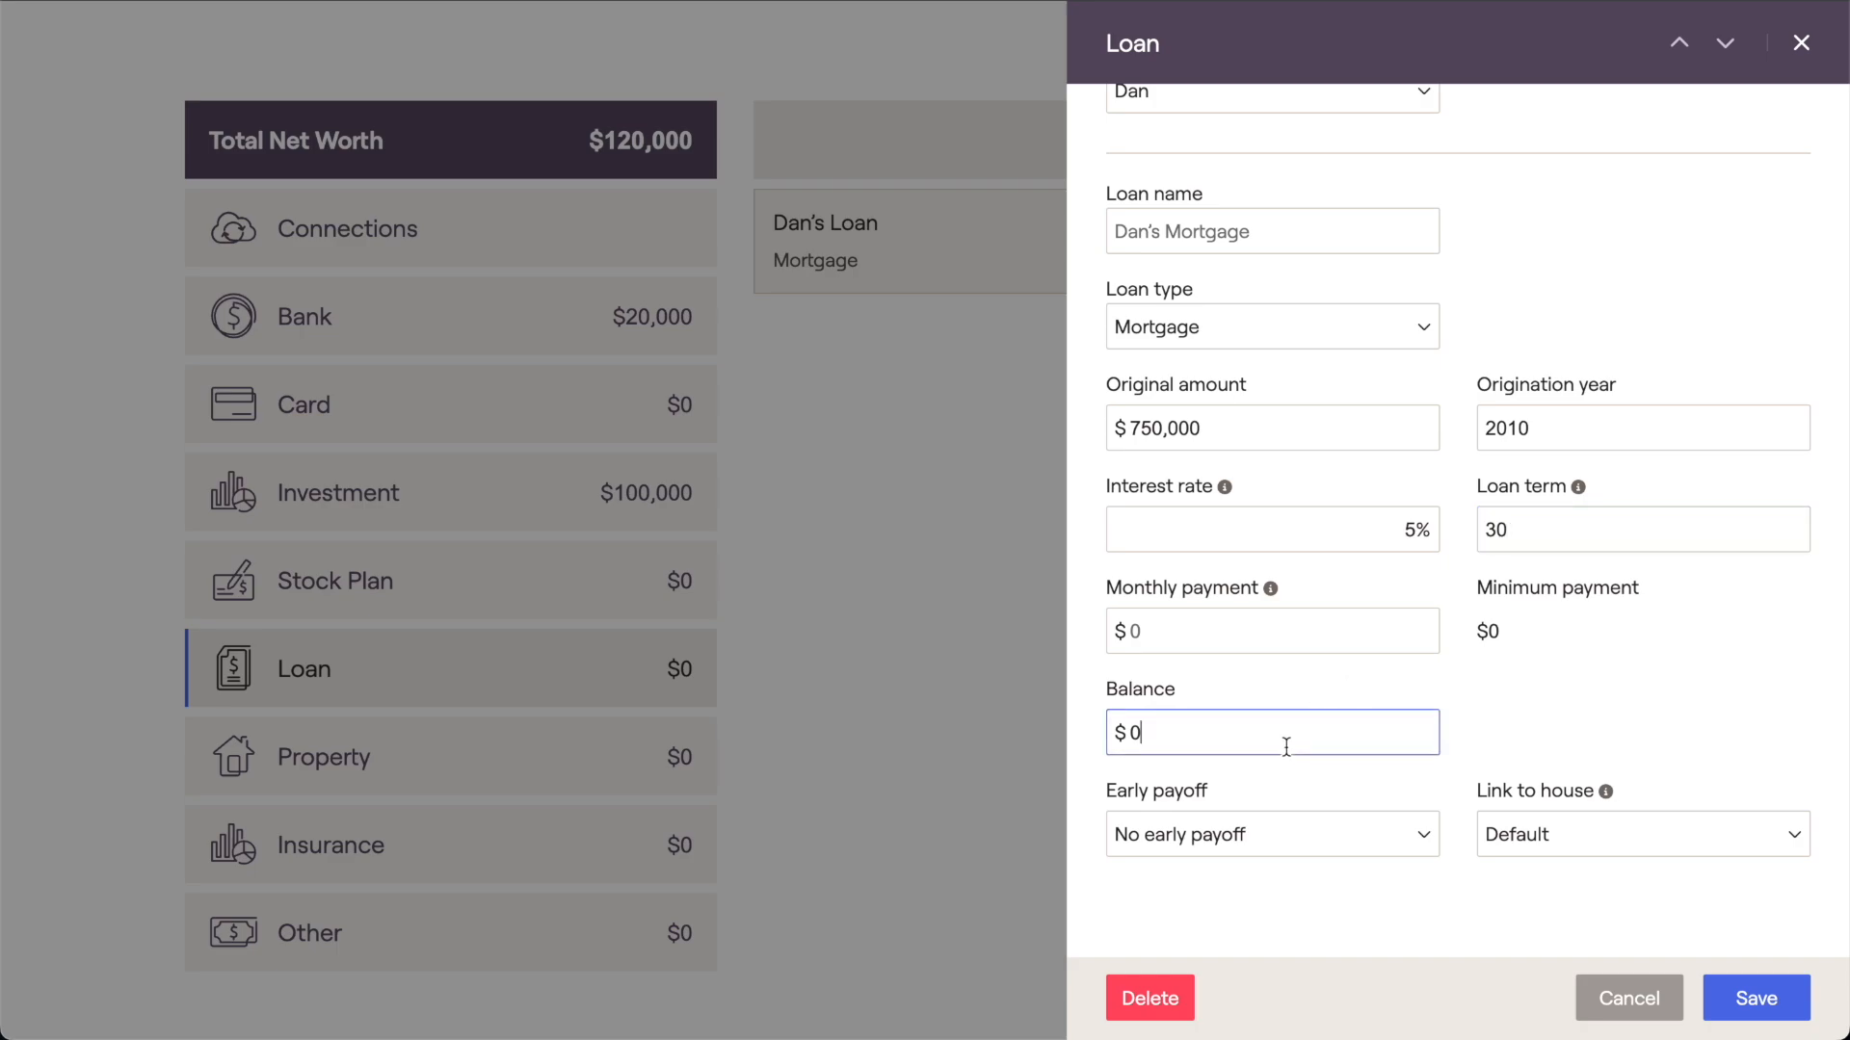
pyautogui.press('BackSpace')
pyautogui.write('600000')
pyautogui.press('Return')
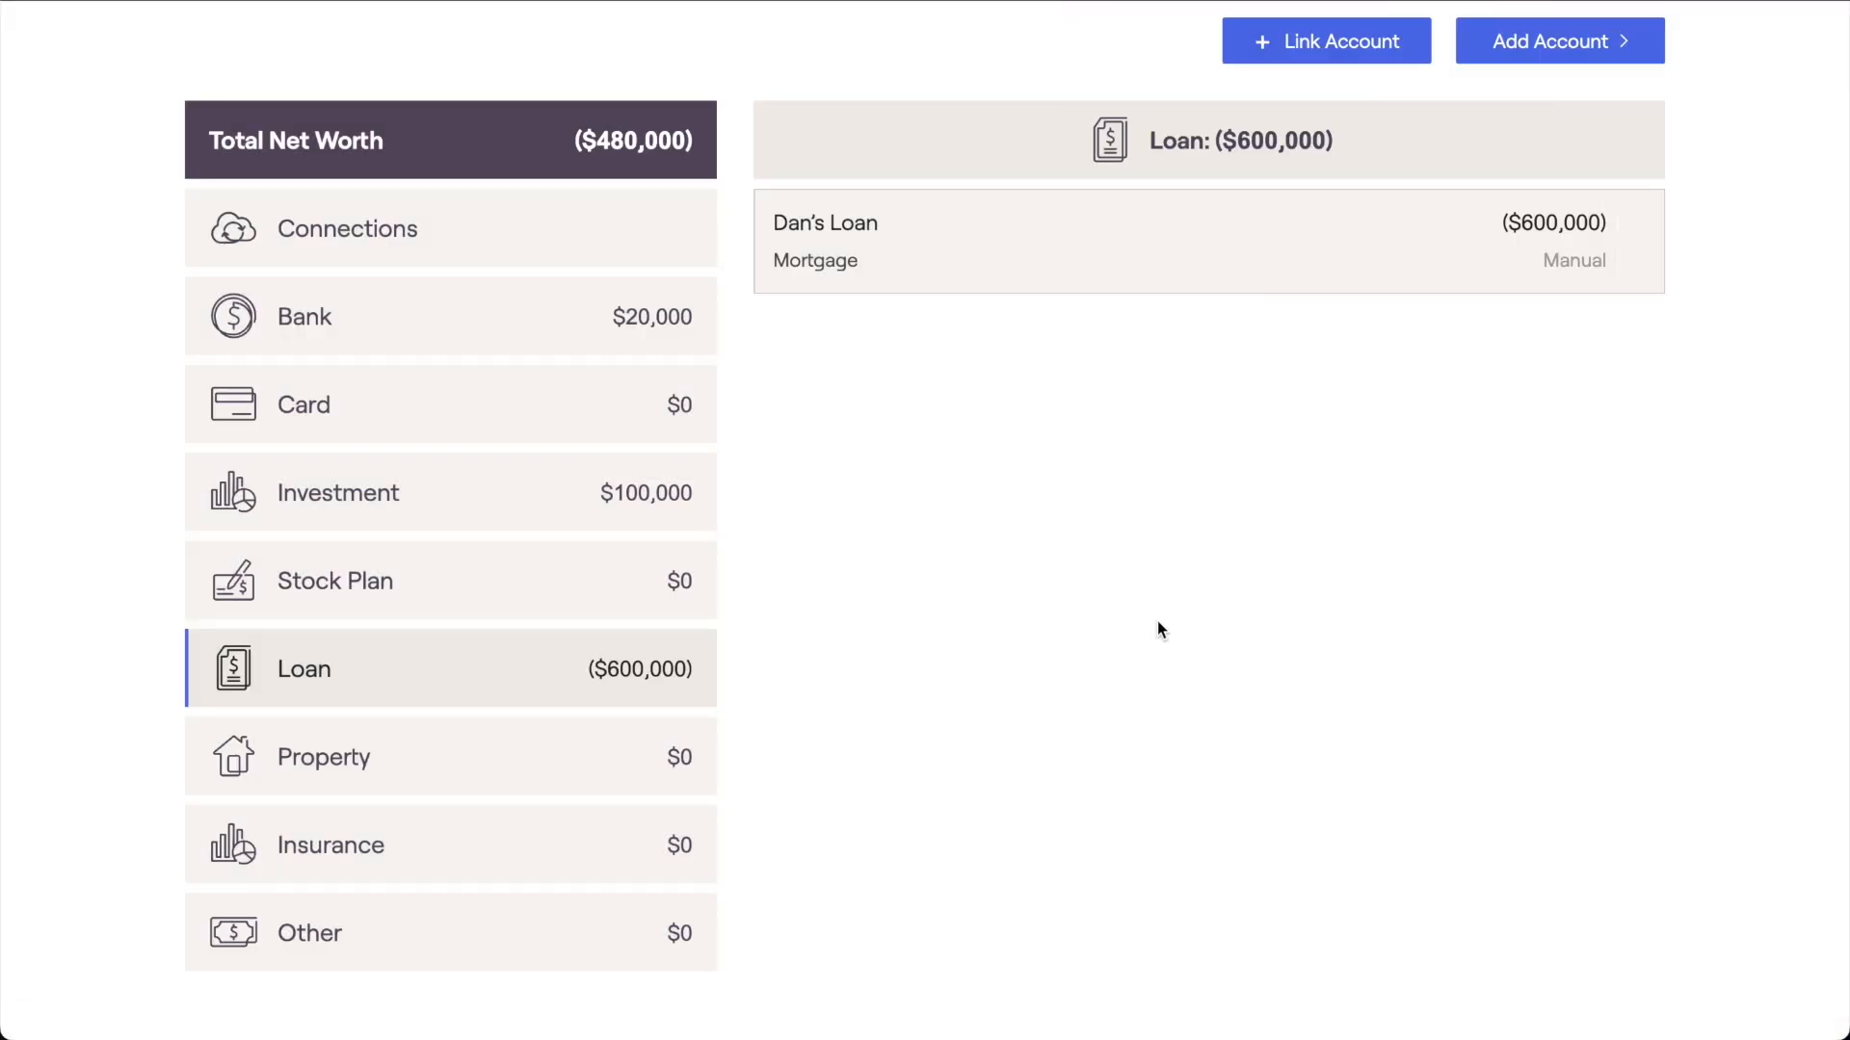
# - Set the existing mortgage's monthly payment to $5,000, keep its house link as Default, and save the loan
pyautogui.click(1352, 289)
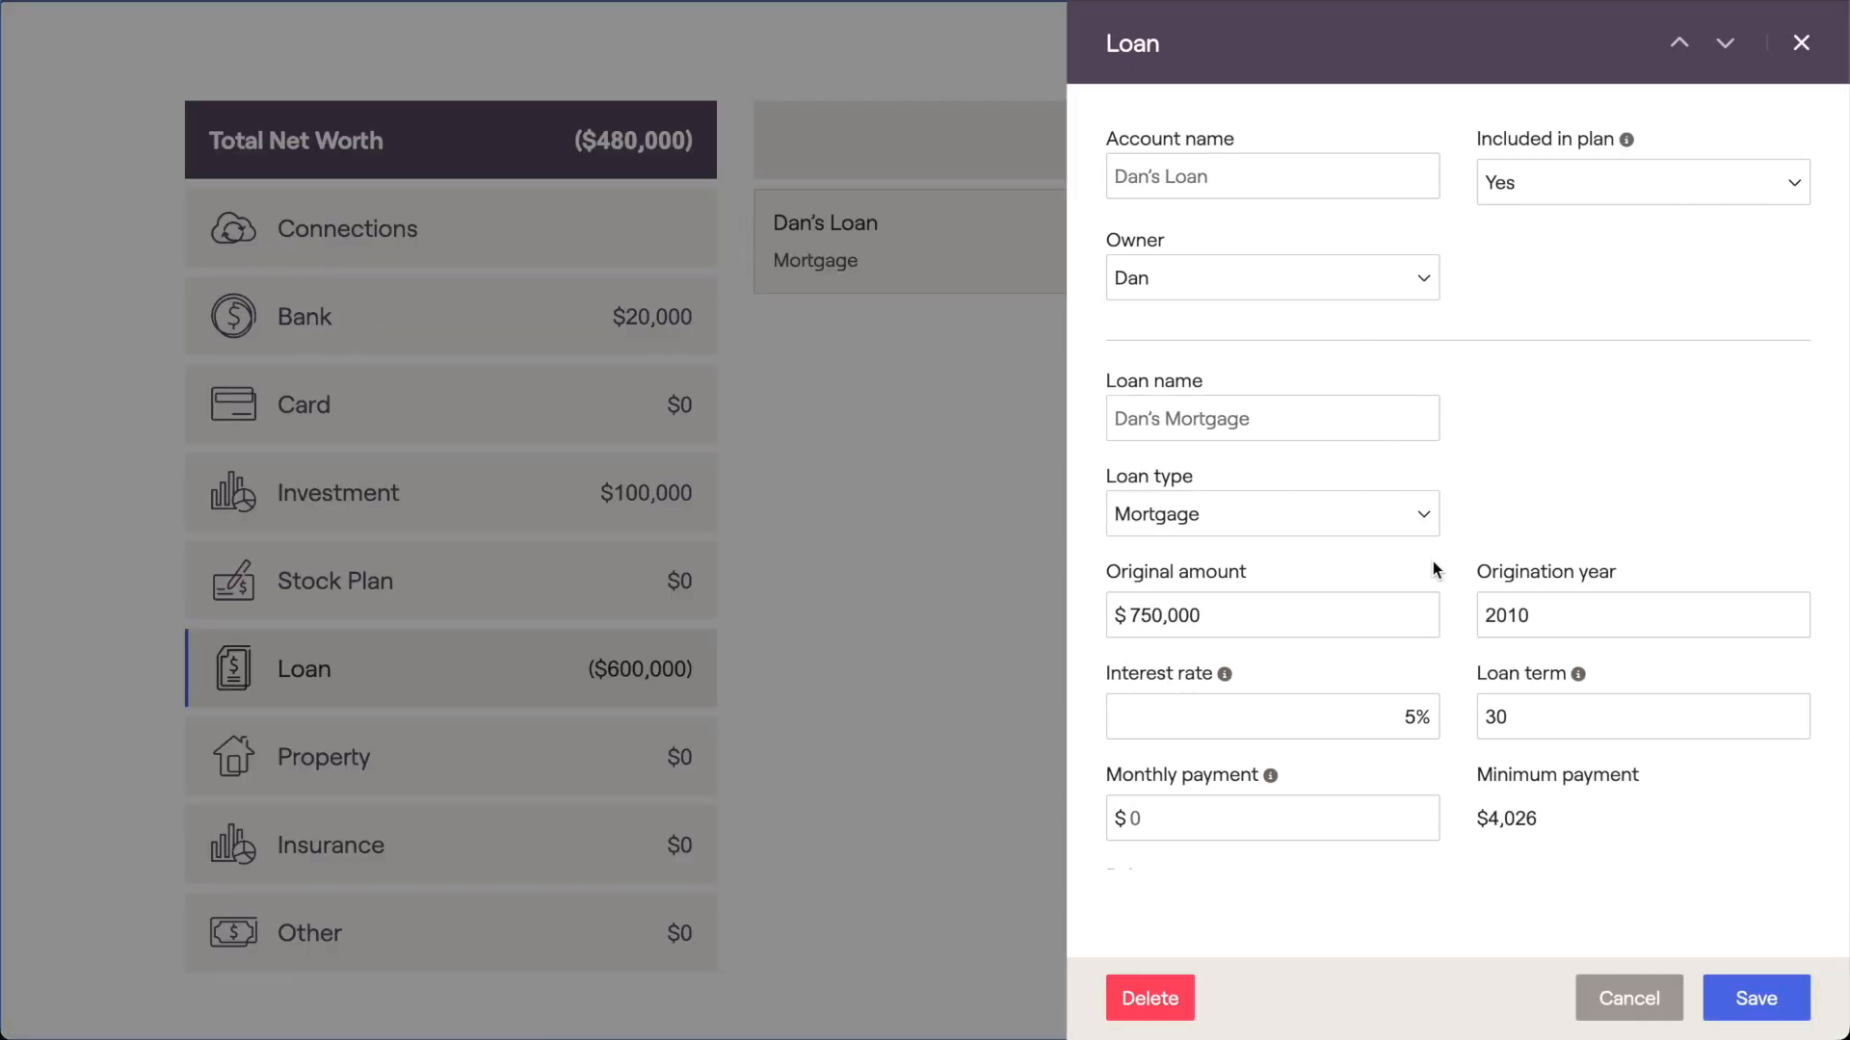
pyautogui.moveTo(1482, 776); pyautogui.dragTo(1516, 803)
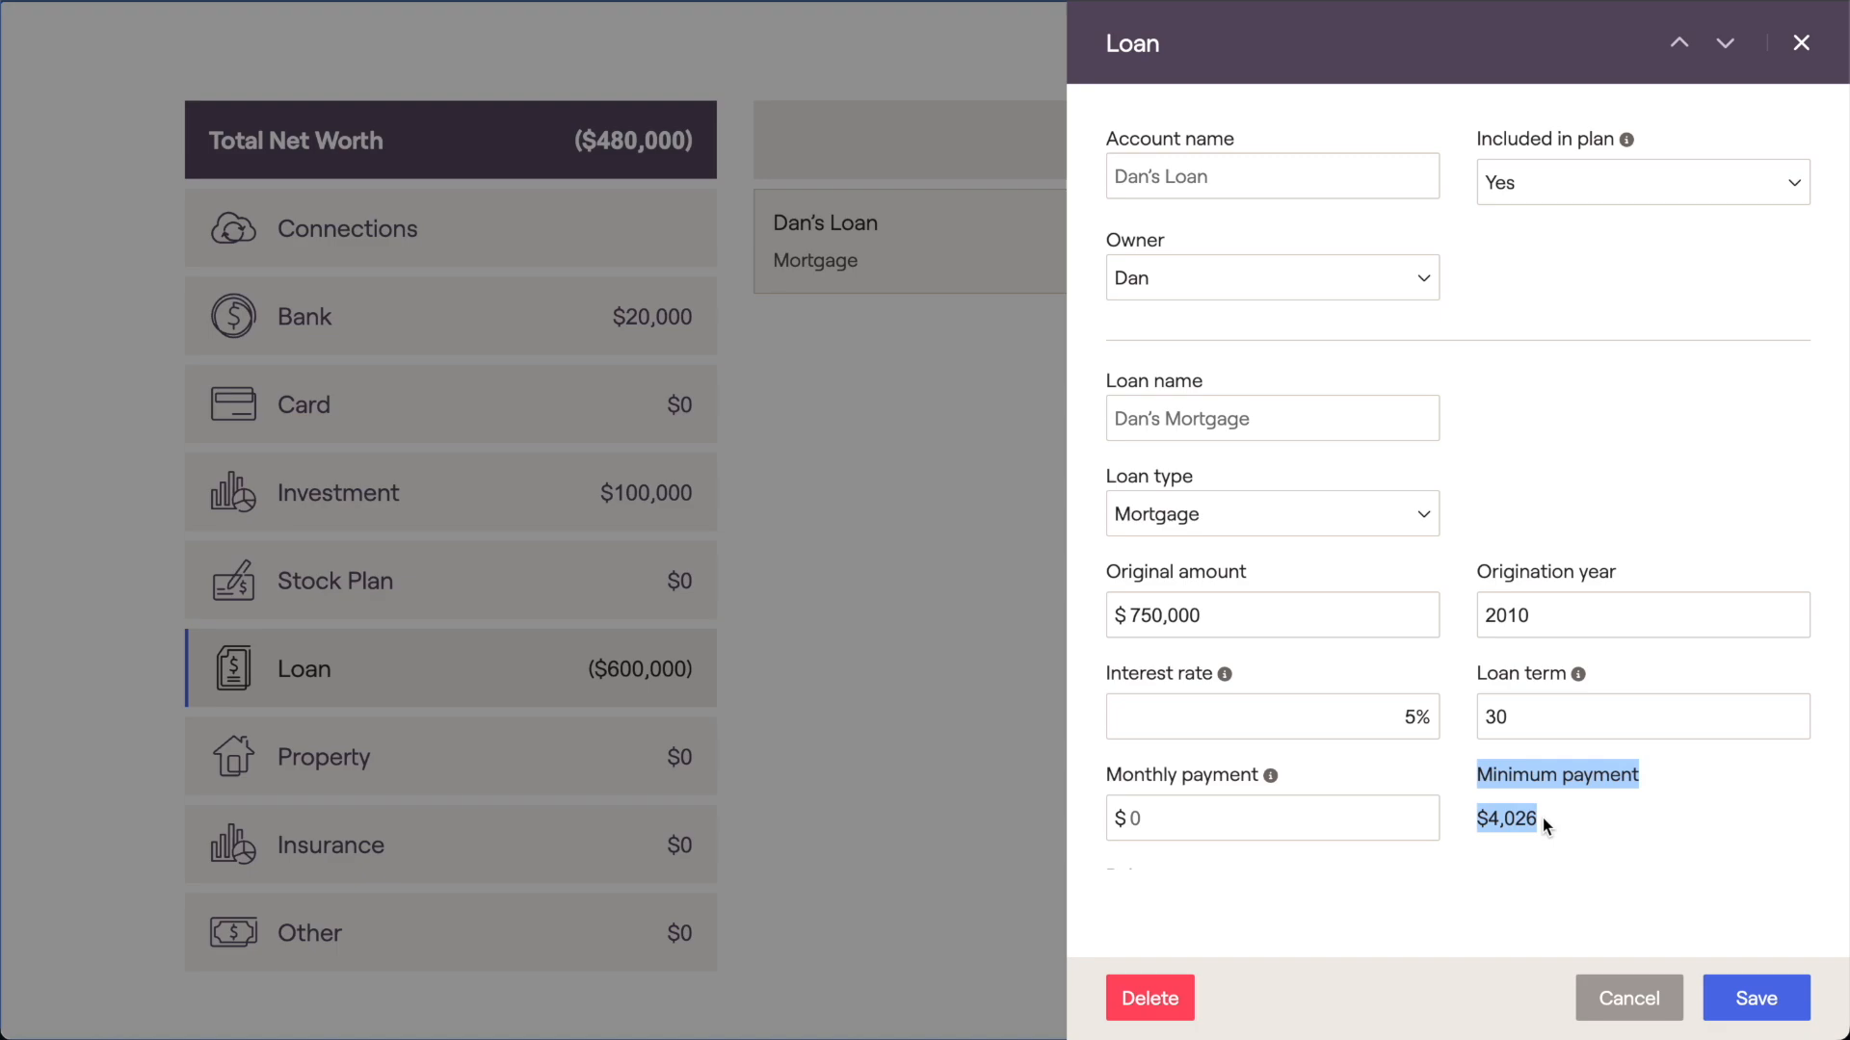
pyautogui.click(1541, 818)
pyautogui.click(1383, 823)
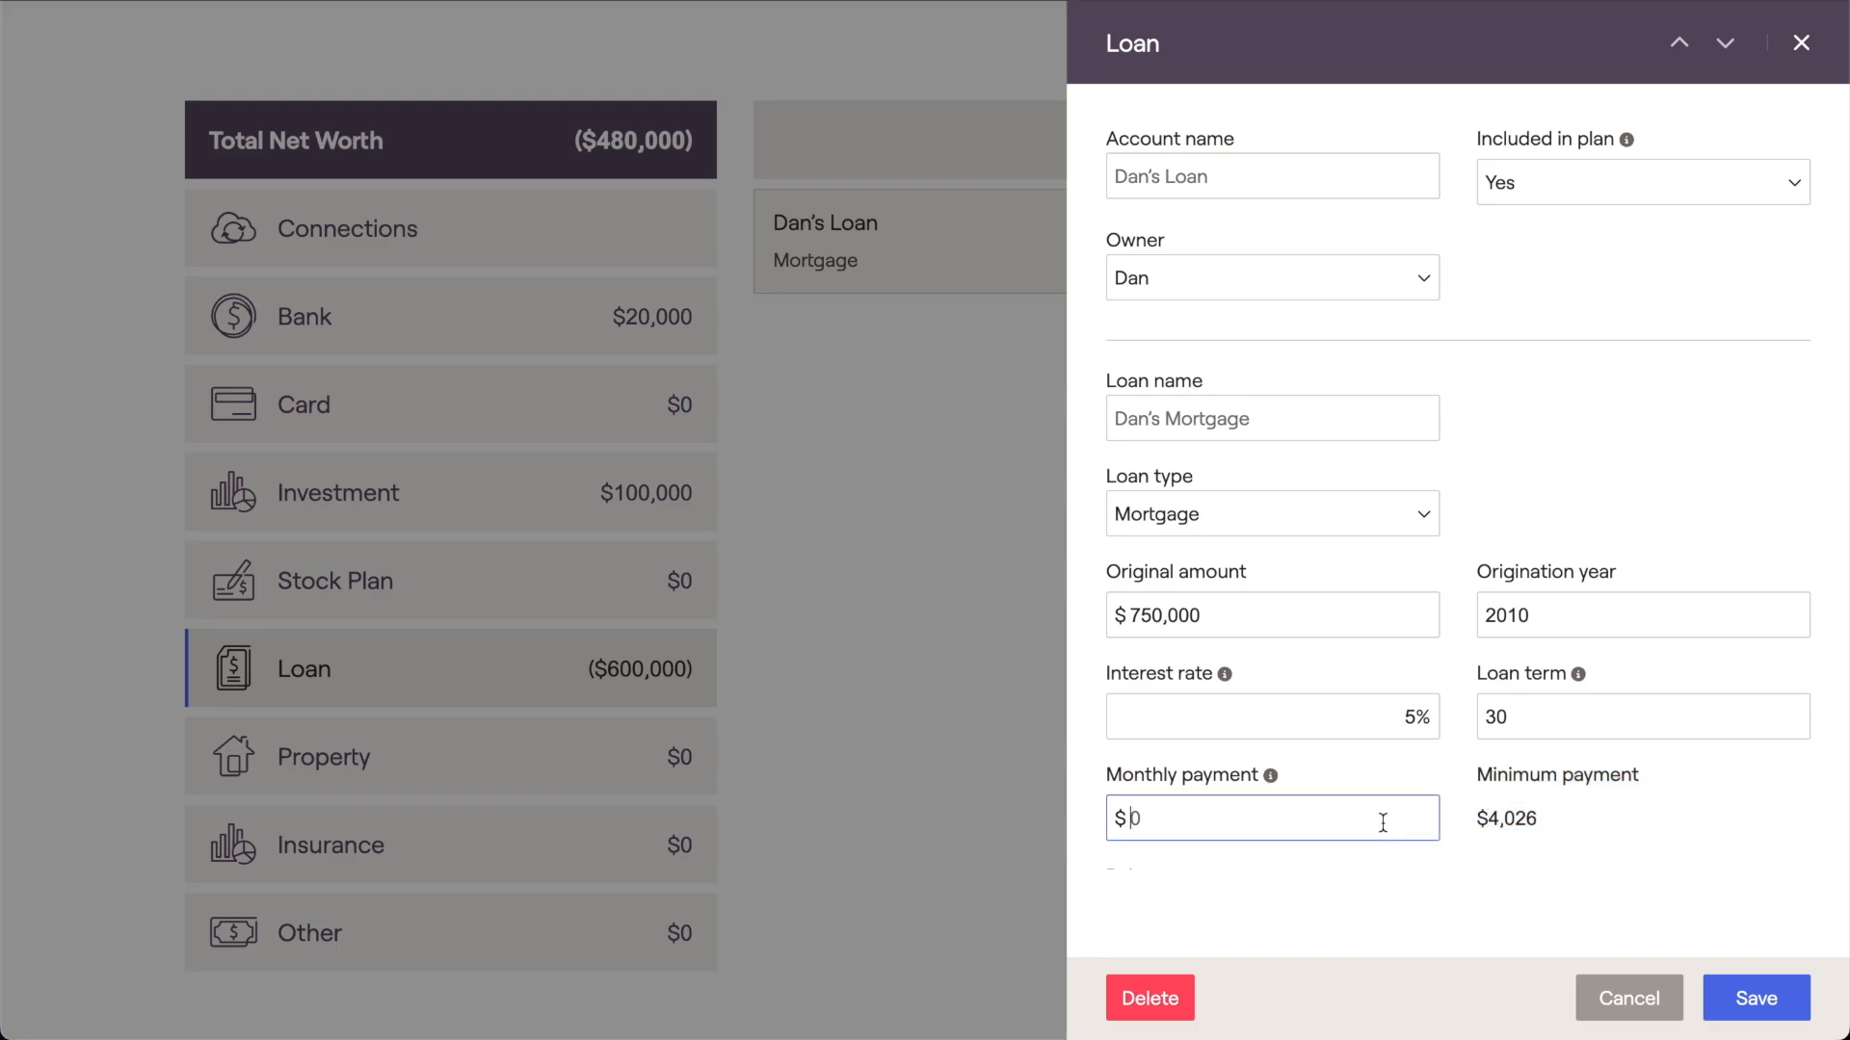
pyautogui.write('5000')
pyautogui.click(1393, 863)
pyautogui.scroll(-2, 1393, 870)
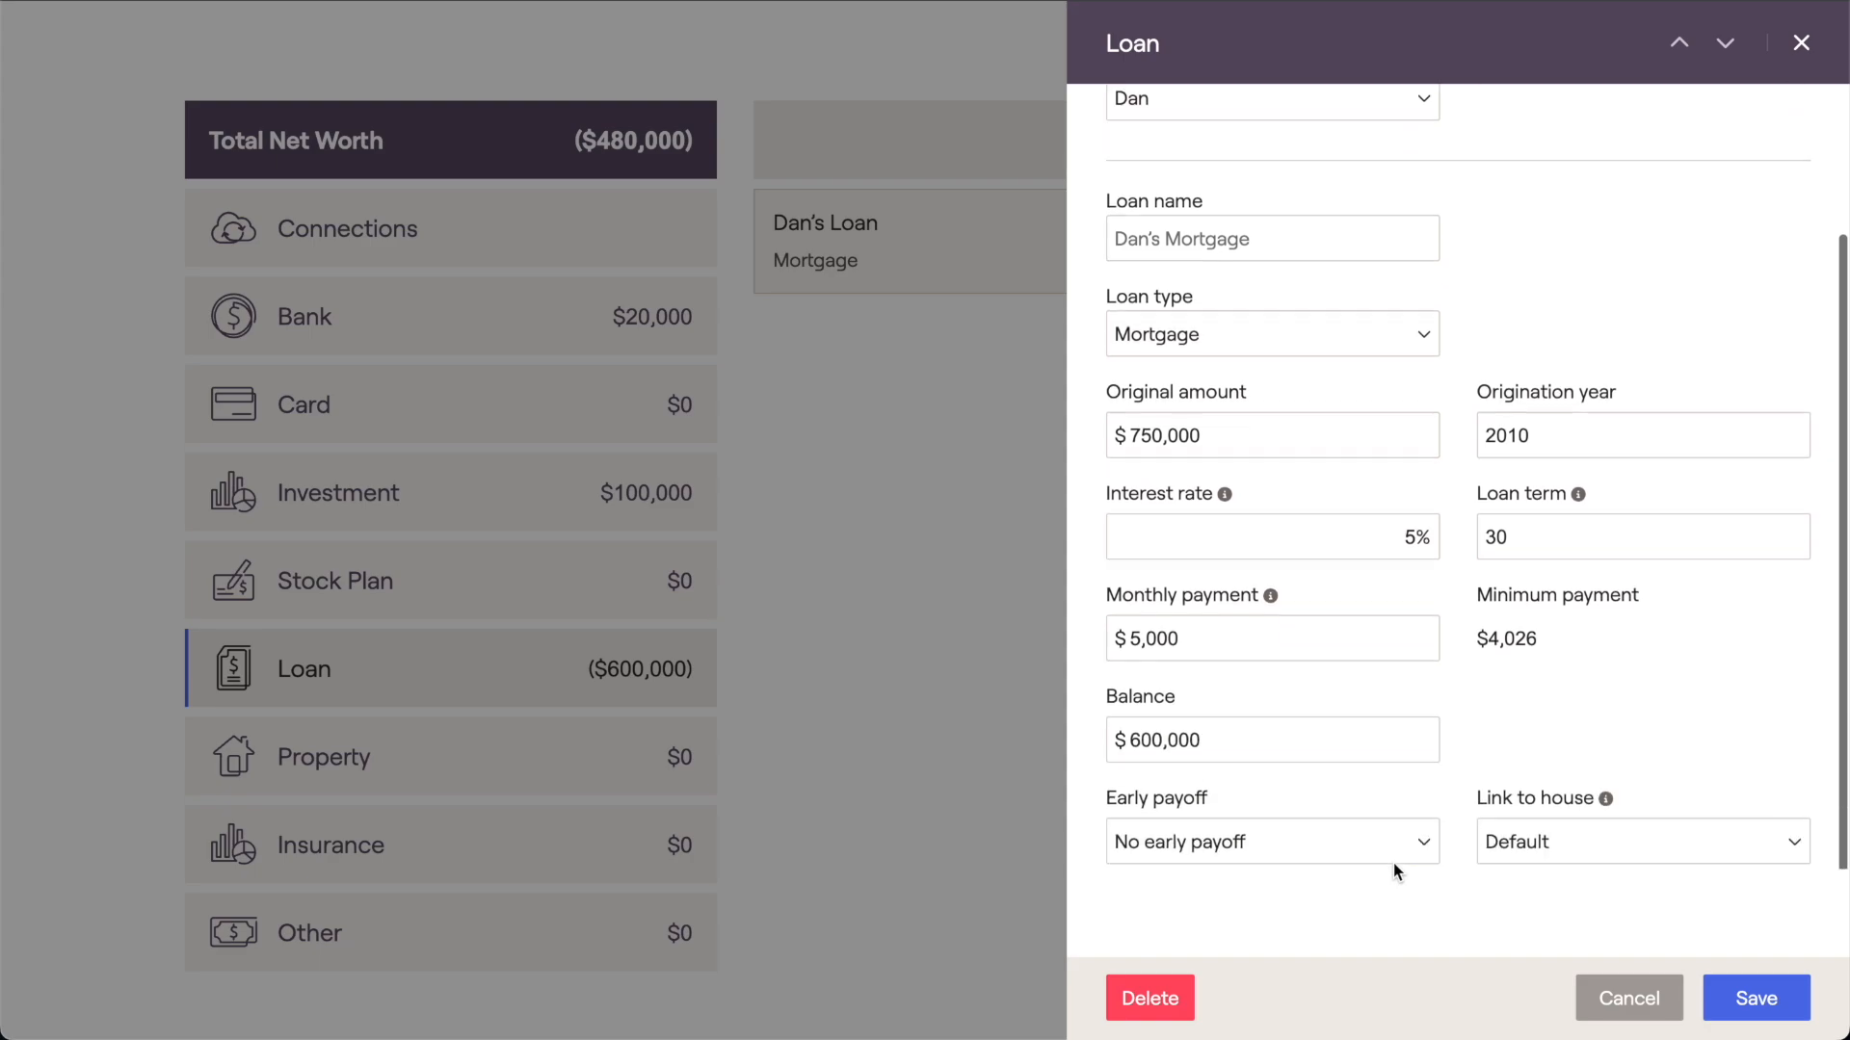
pyautogui.click(1527, 852)
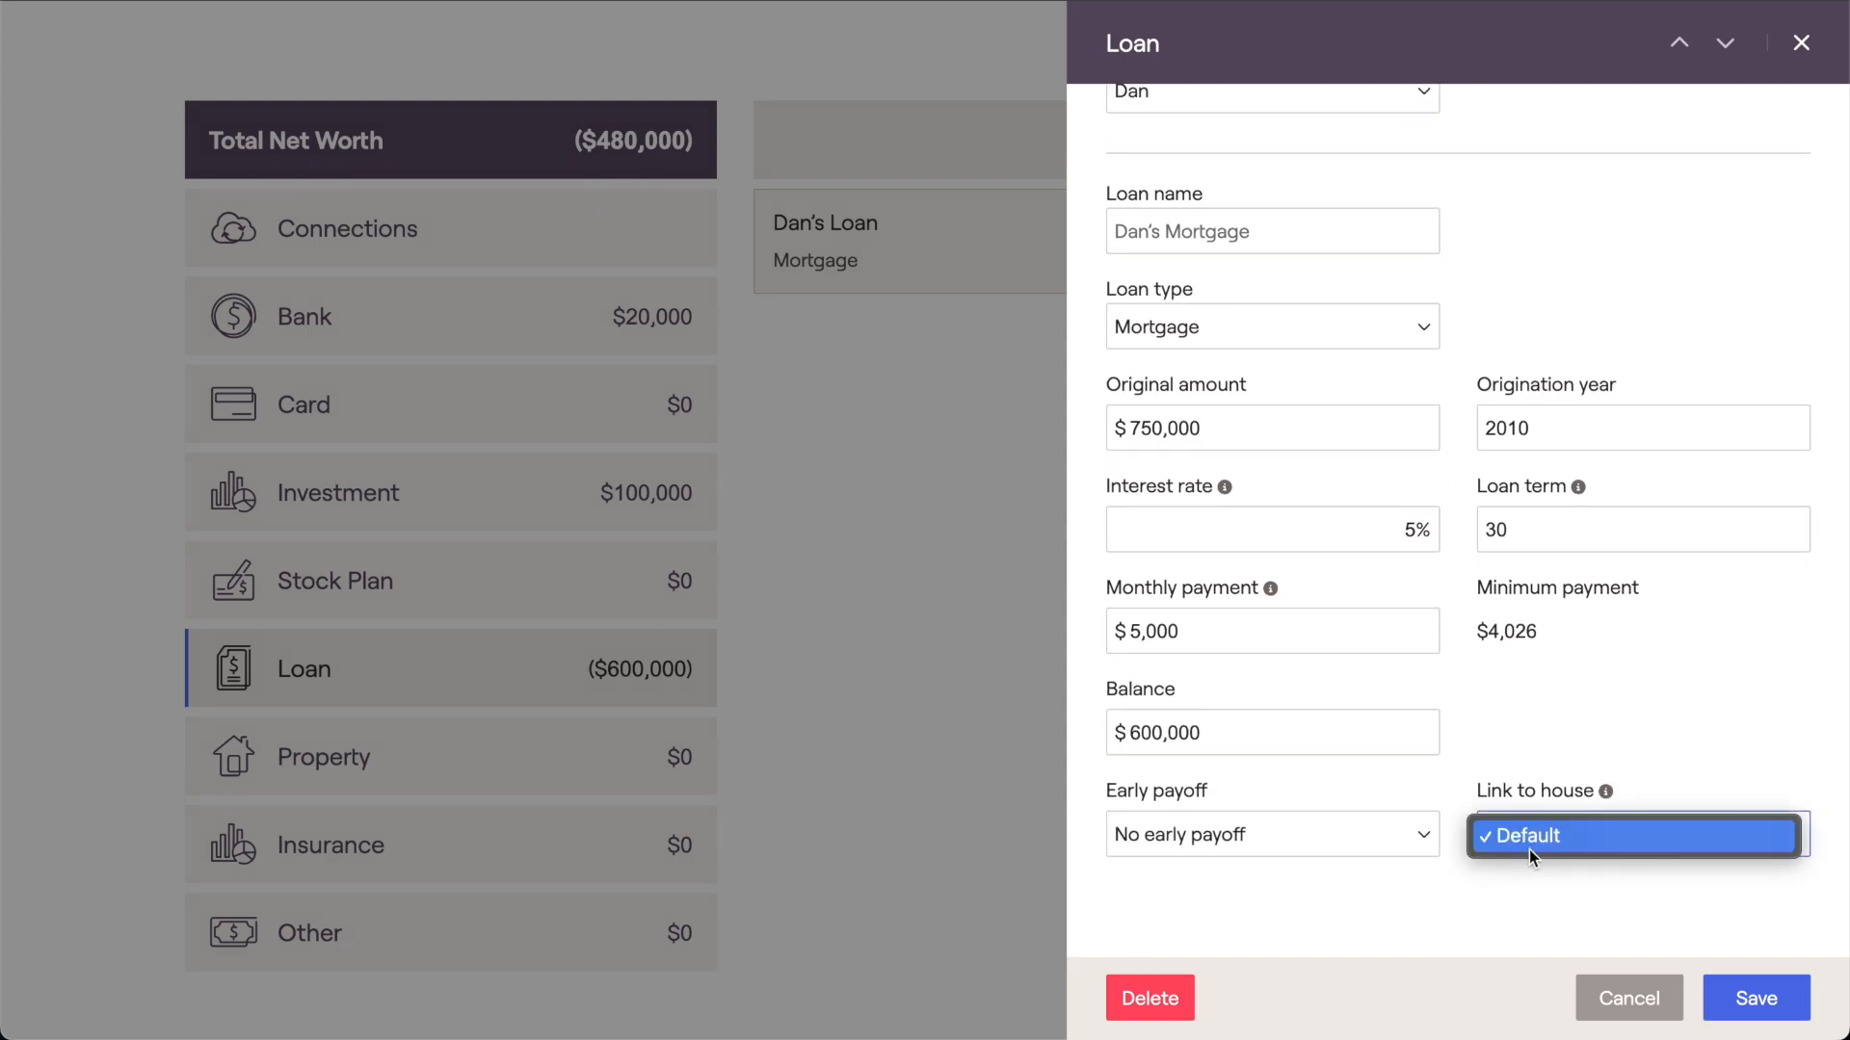
pyautogui.click(1528, 850)
pyautogui.click(1711, 997)
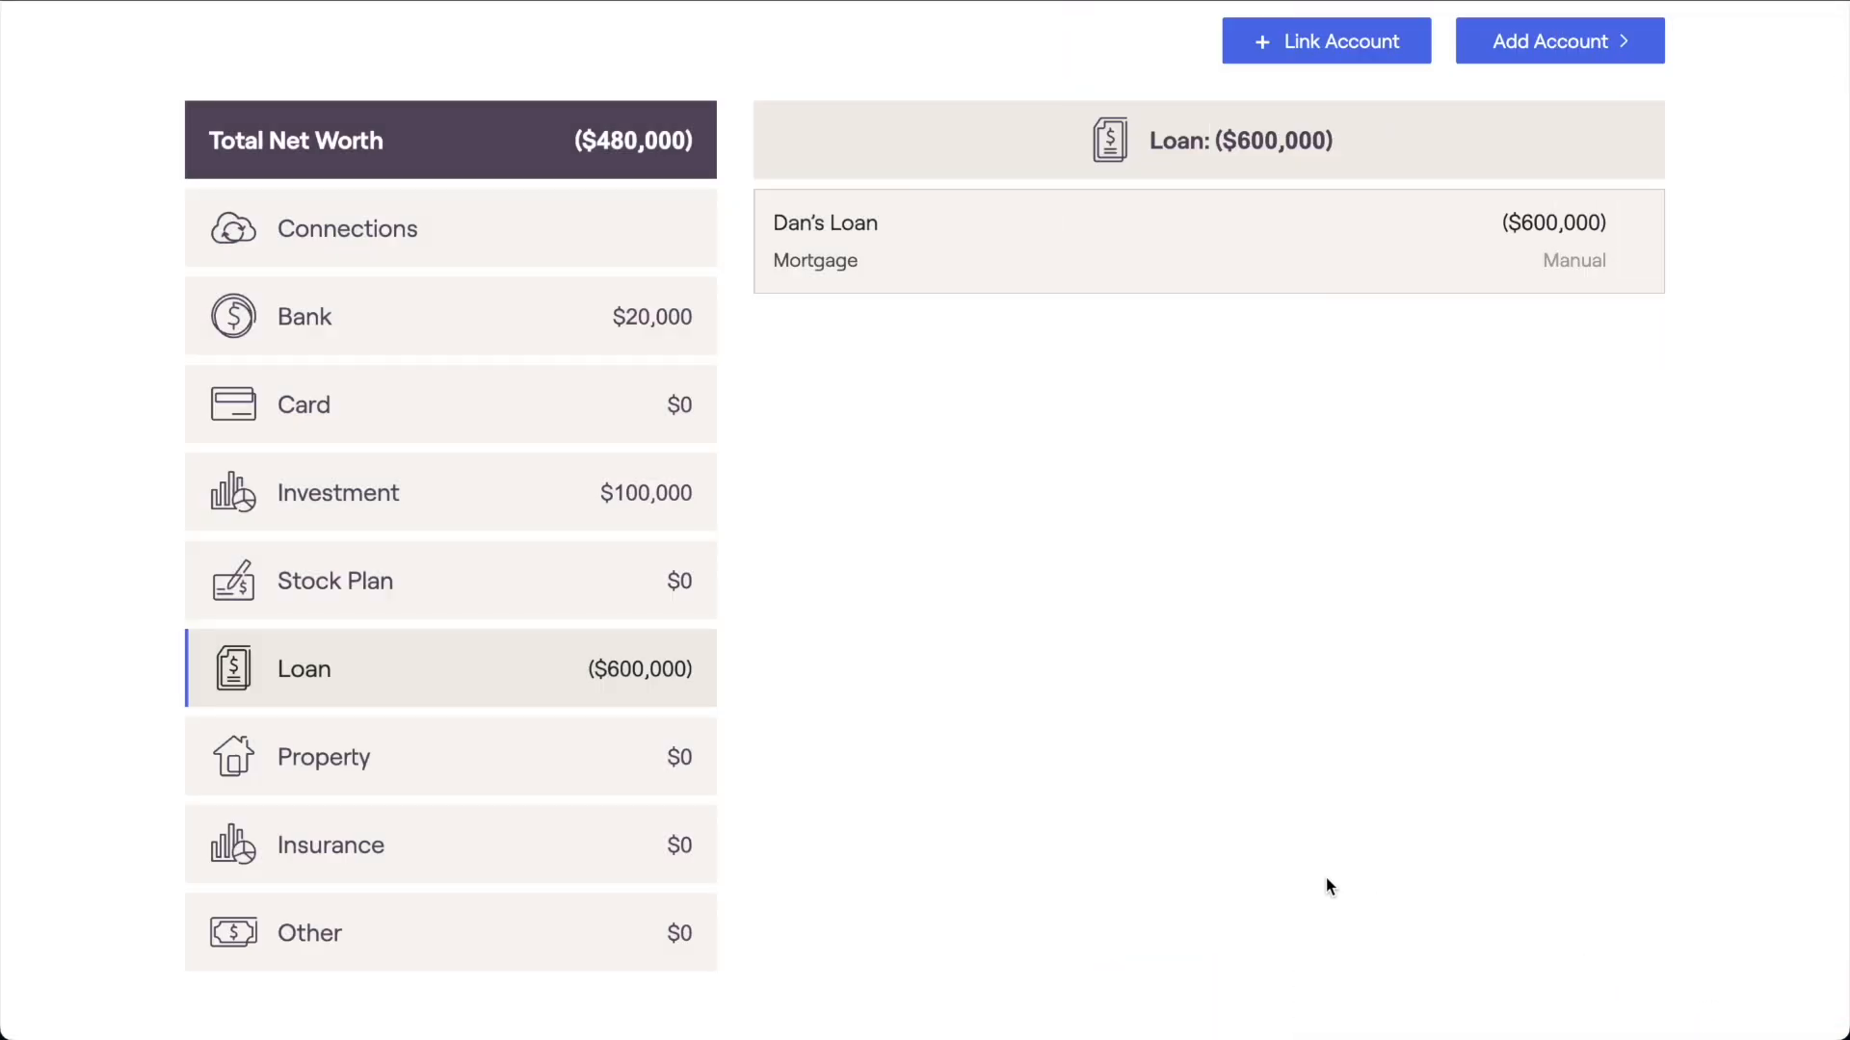
# - Change the Primary Home to Own, with a purchase price of $500,000 and a current value of $600,000
pyautogui.click(665, 784)
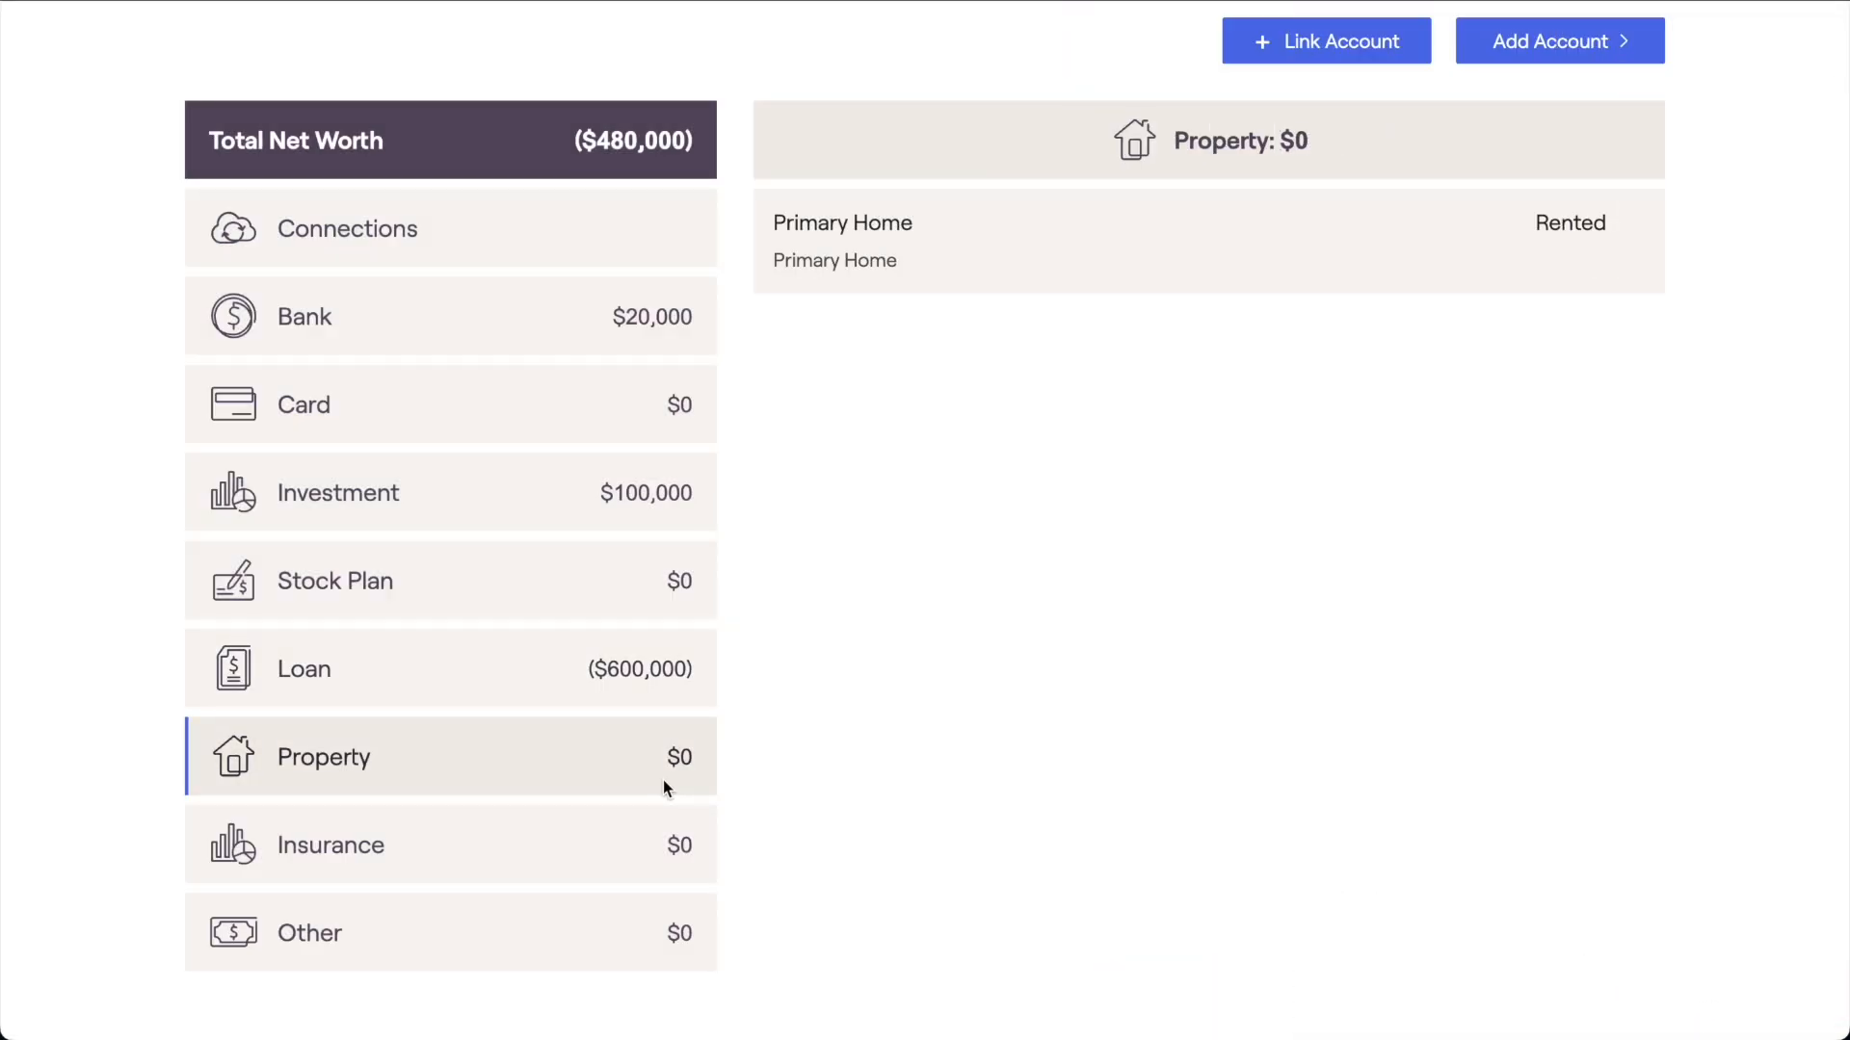
pyautogui.click(958, 287)
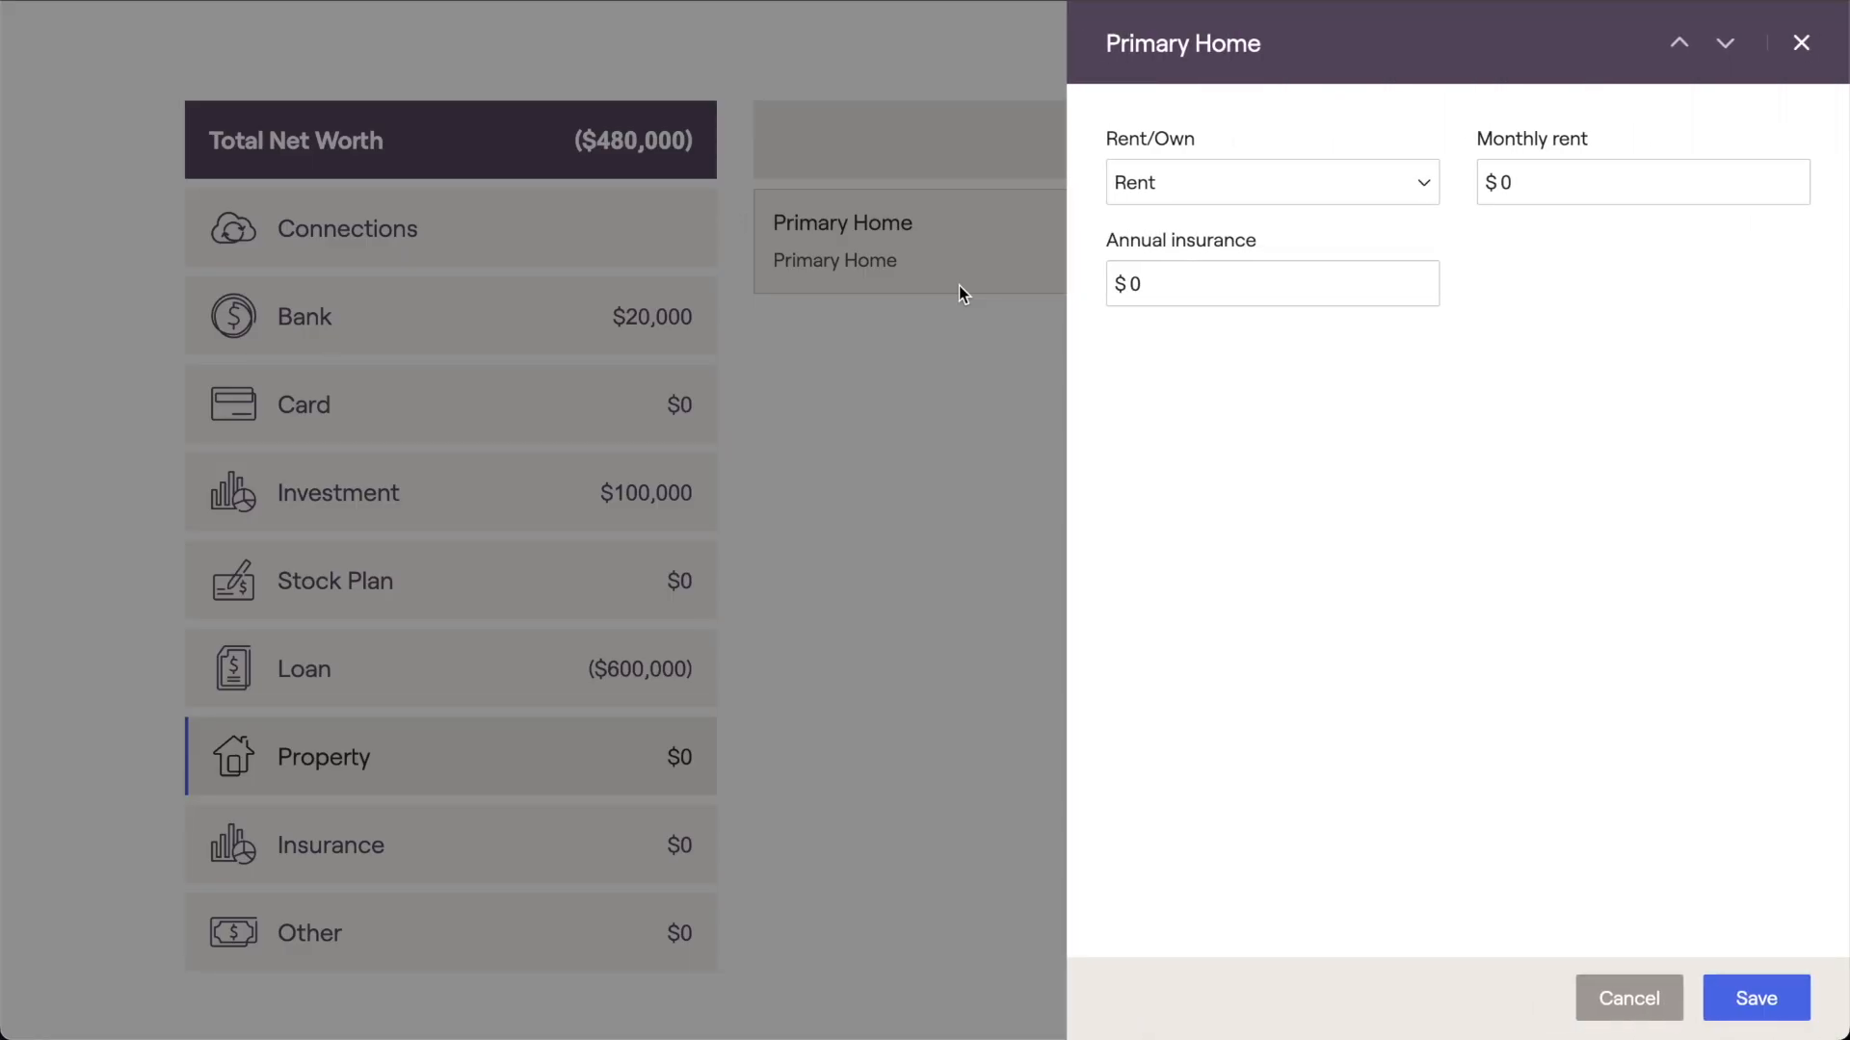
pyautogui.click(1164, 198)
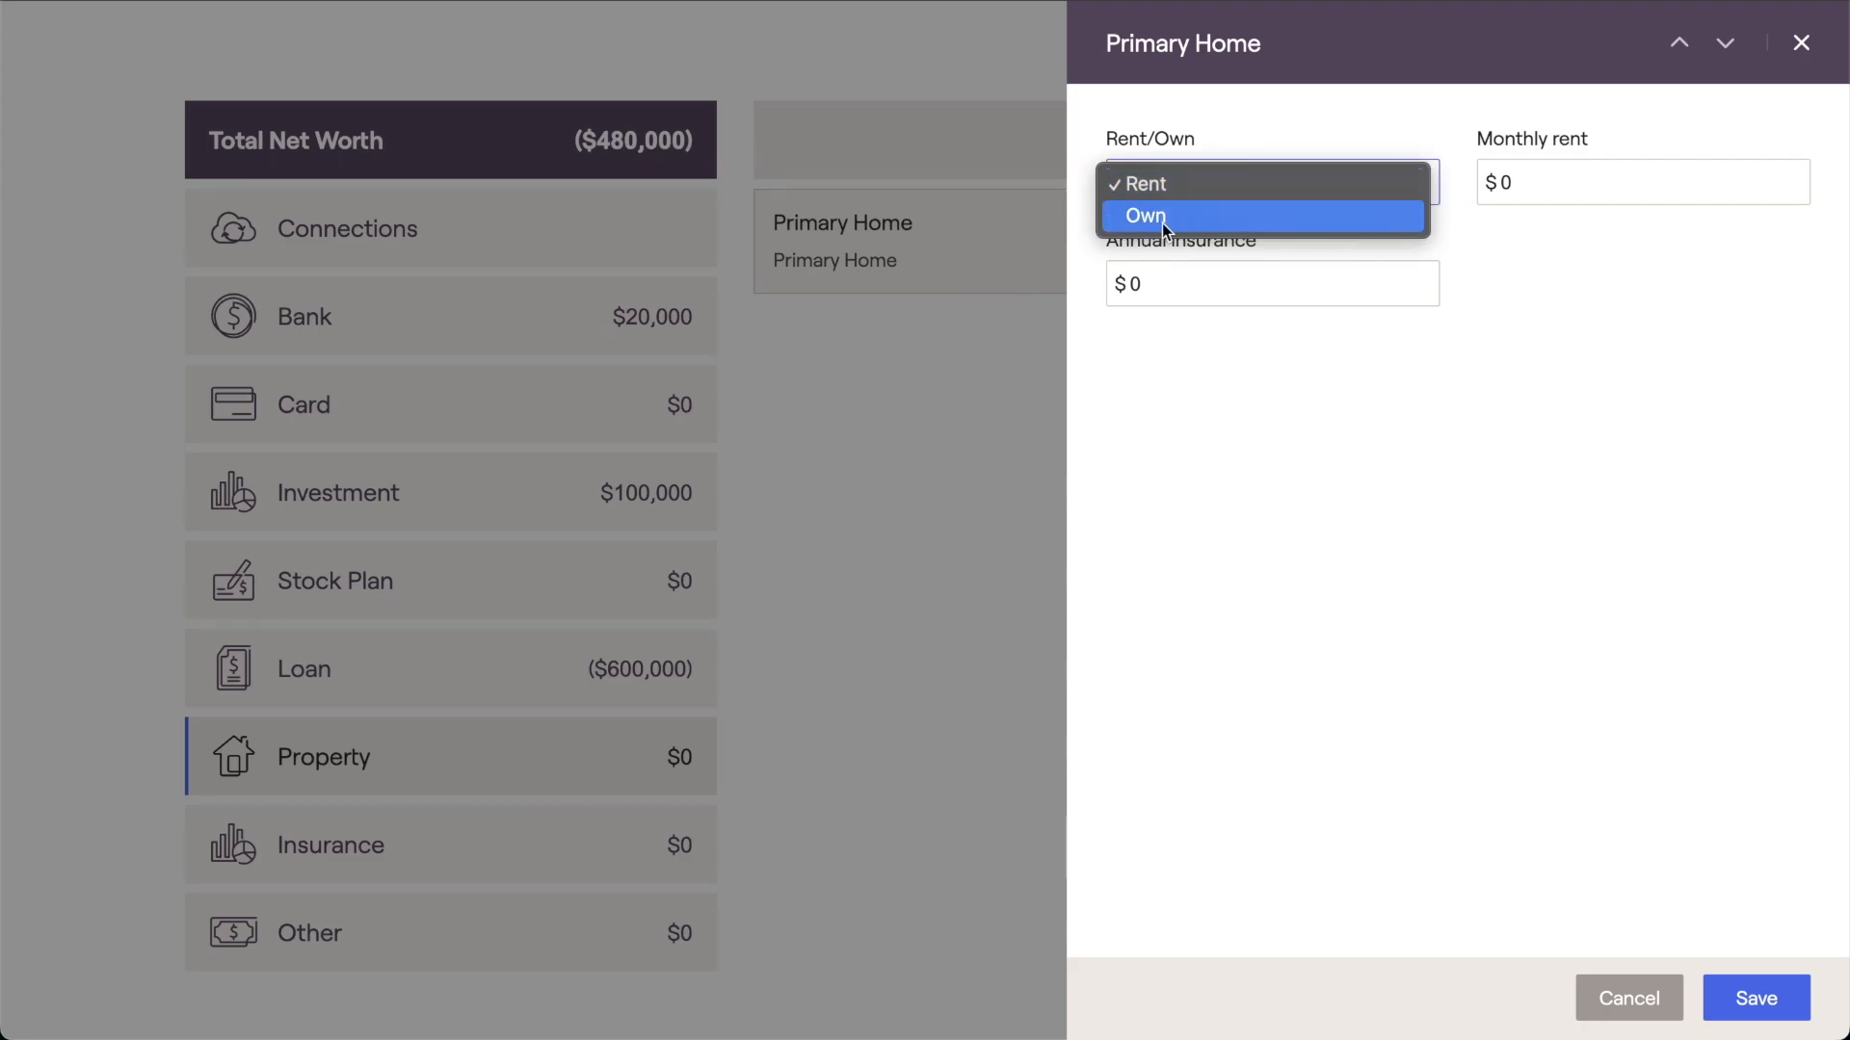
pyautogui.click(1161, 215)
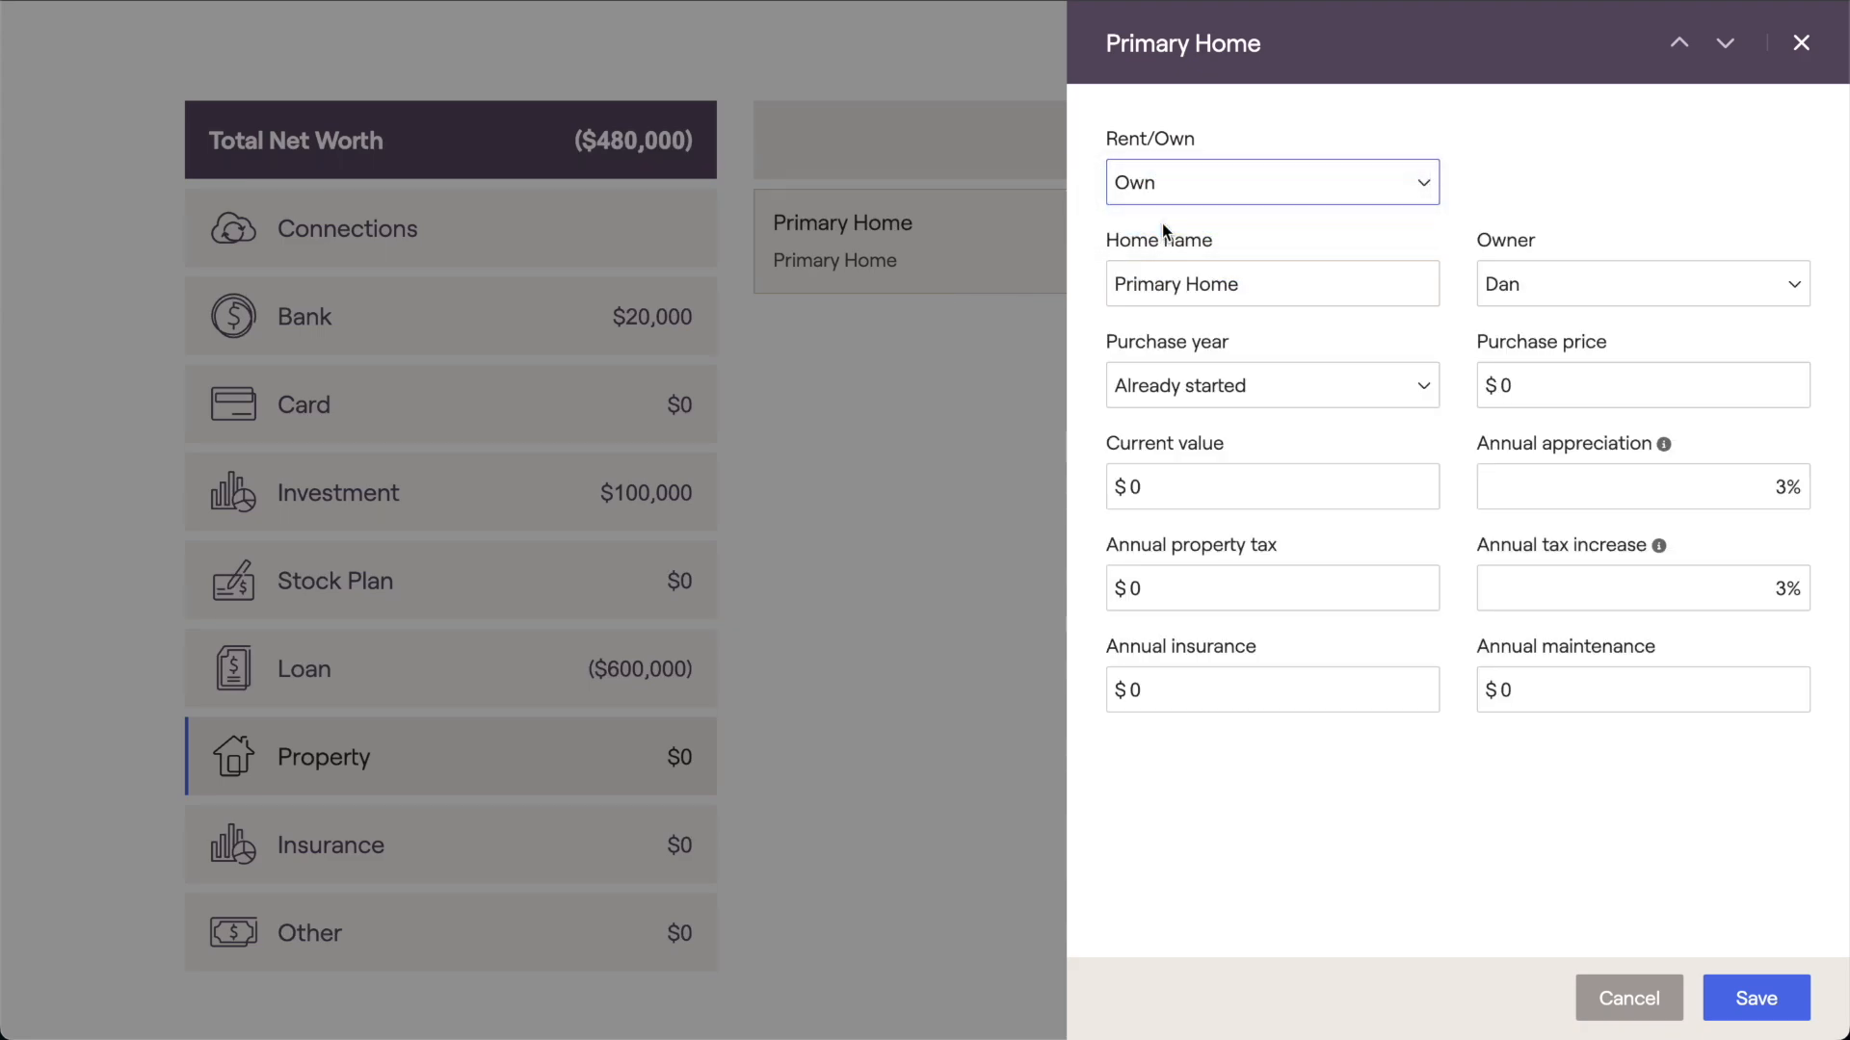
pyautogui.click(1498, 379)
pyautogui.write('500000')
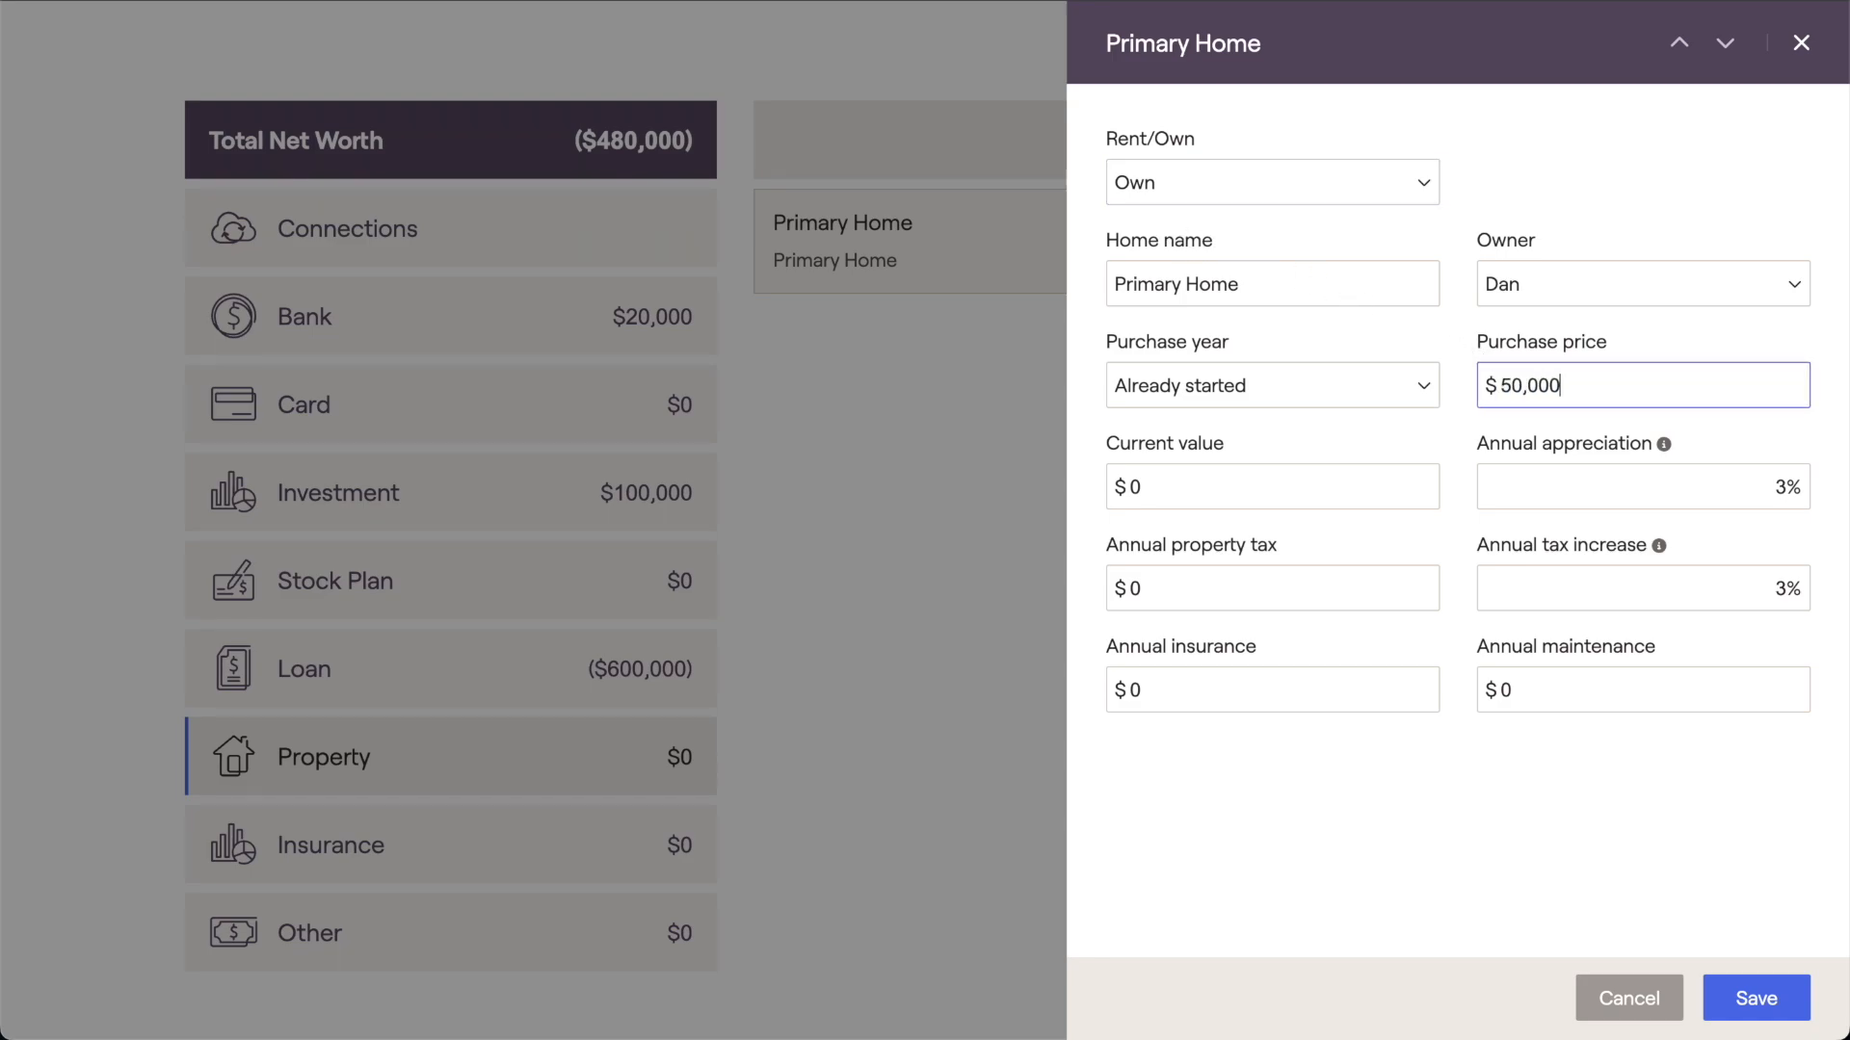
pyautogui.click(1327, 483)
pyautogui.write('600000')
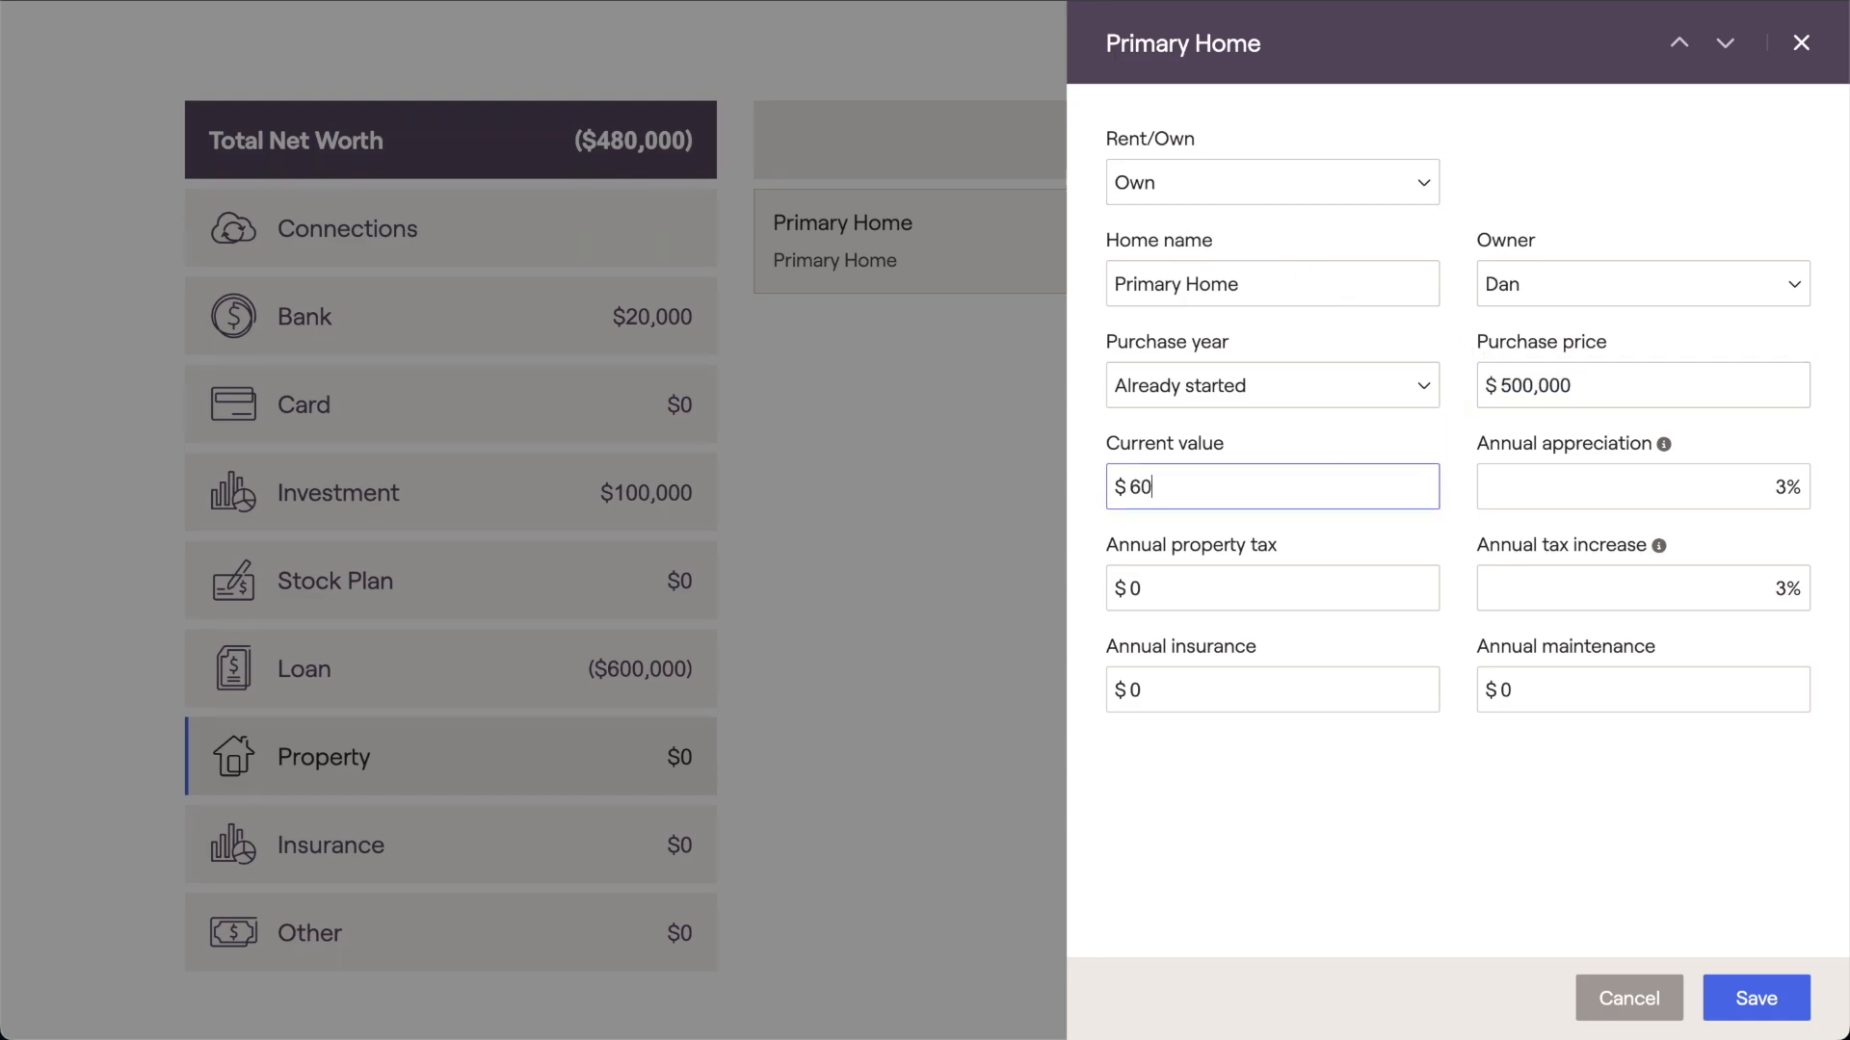
# - Set the home's annual property tax to $5,000, insurance to $2,500 and maintenance to $1,000, and save it
pyautogui.click(1273, 581)
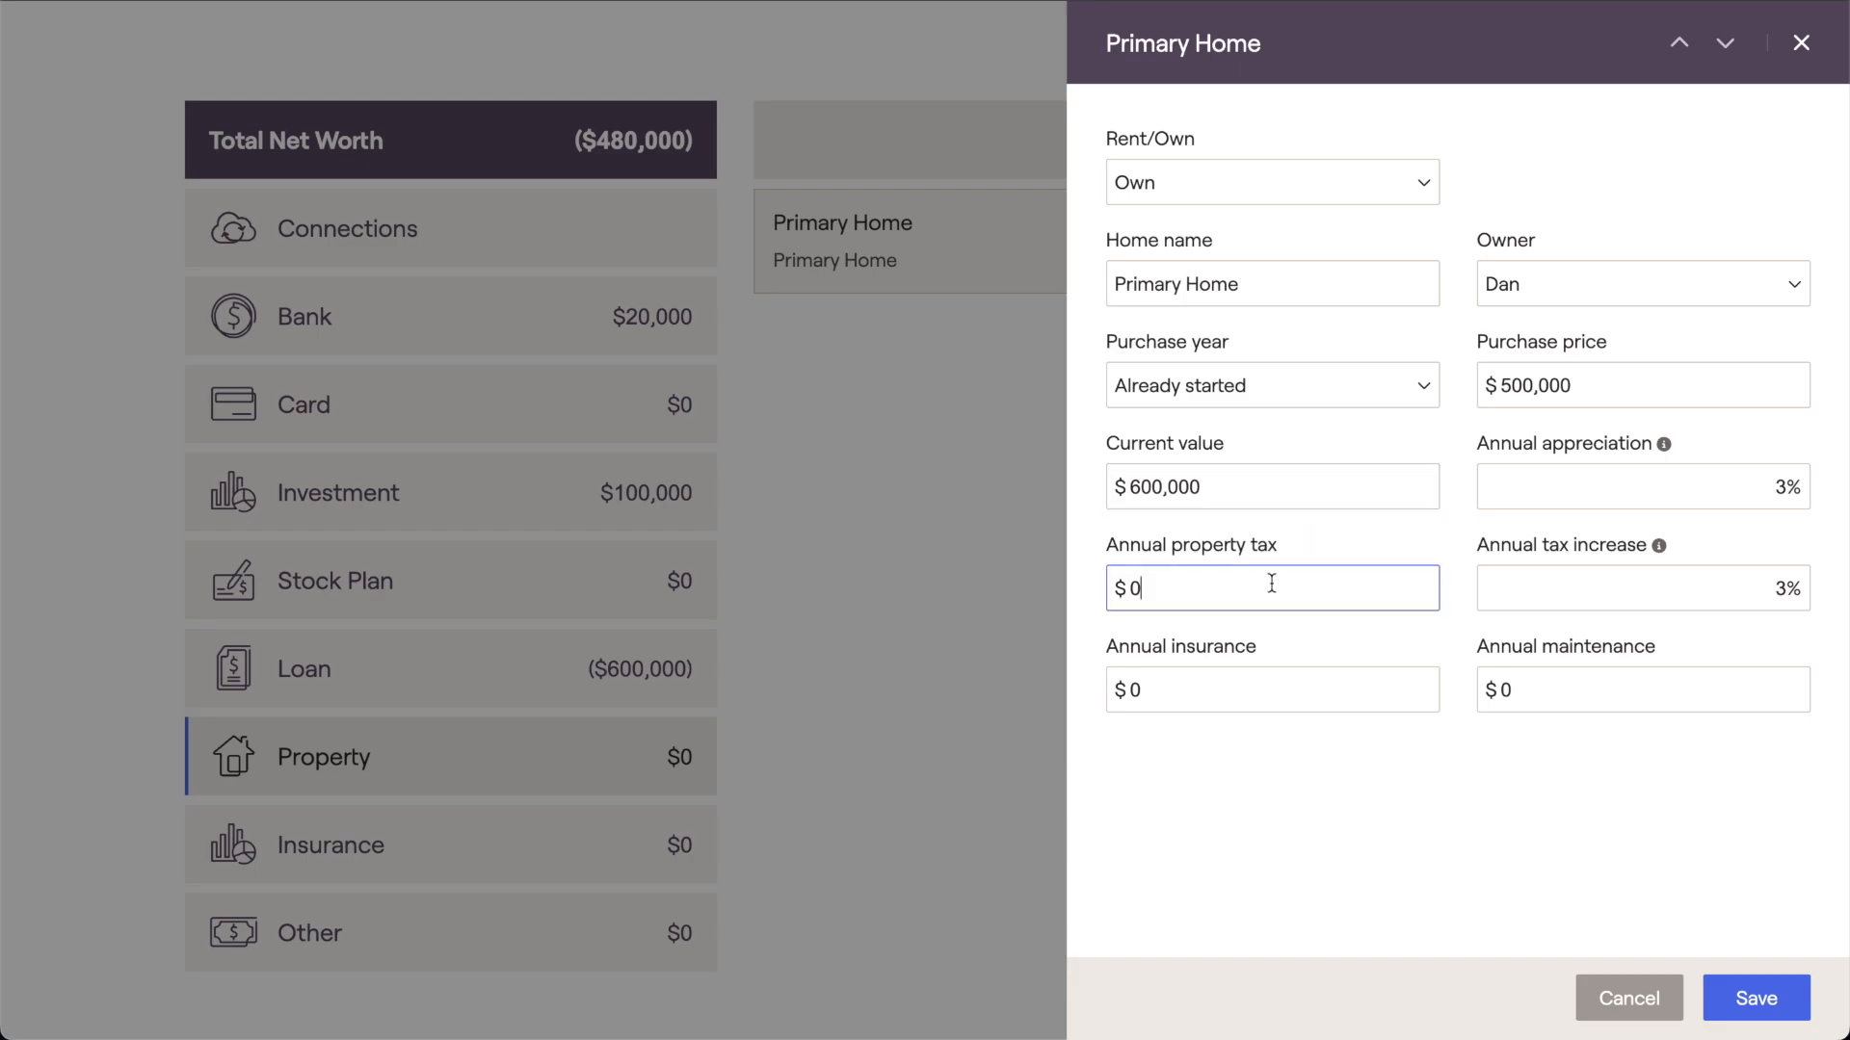
pyautogui.write('5000')
pyautogui.click(1243, 678)
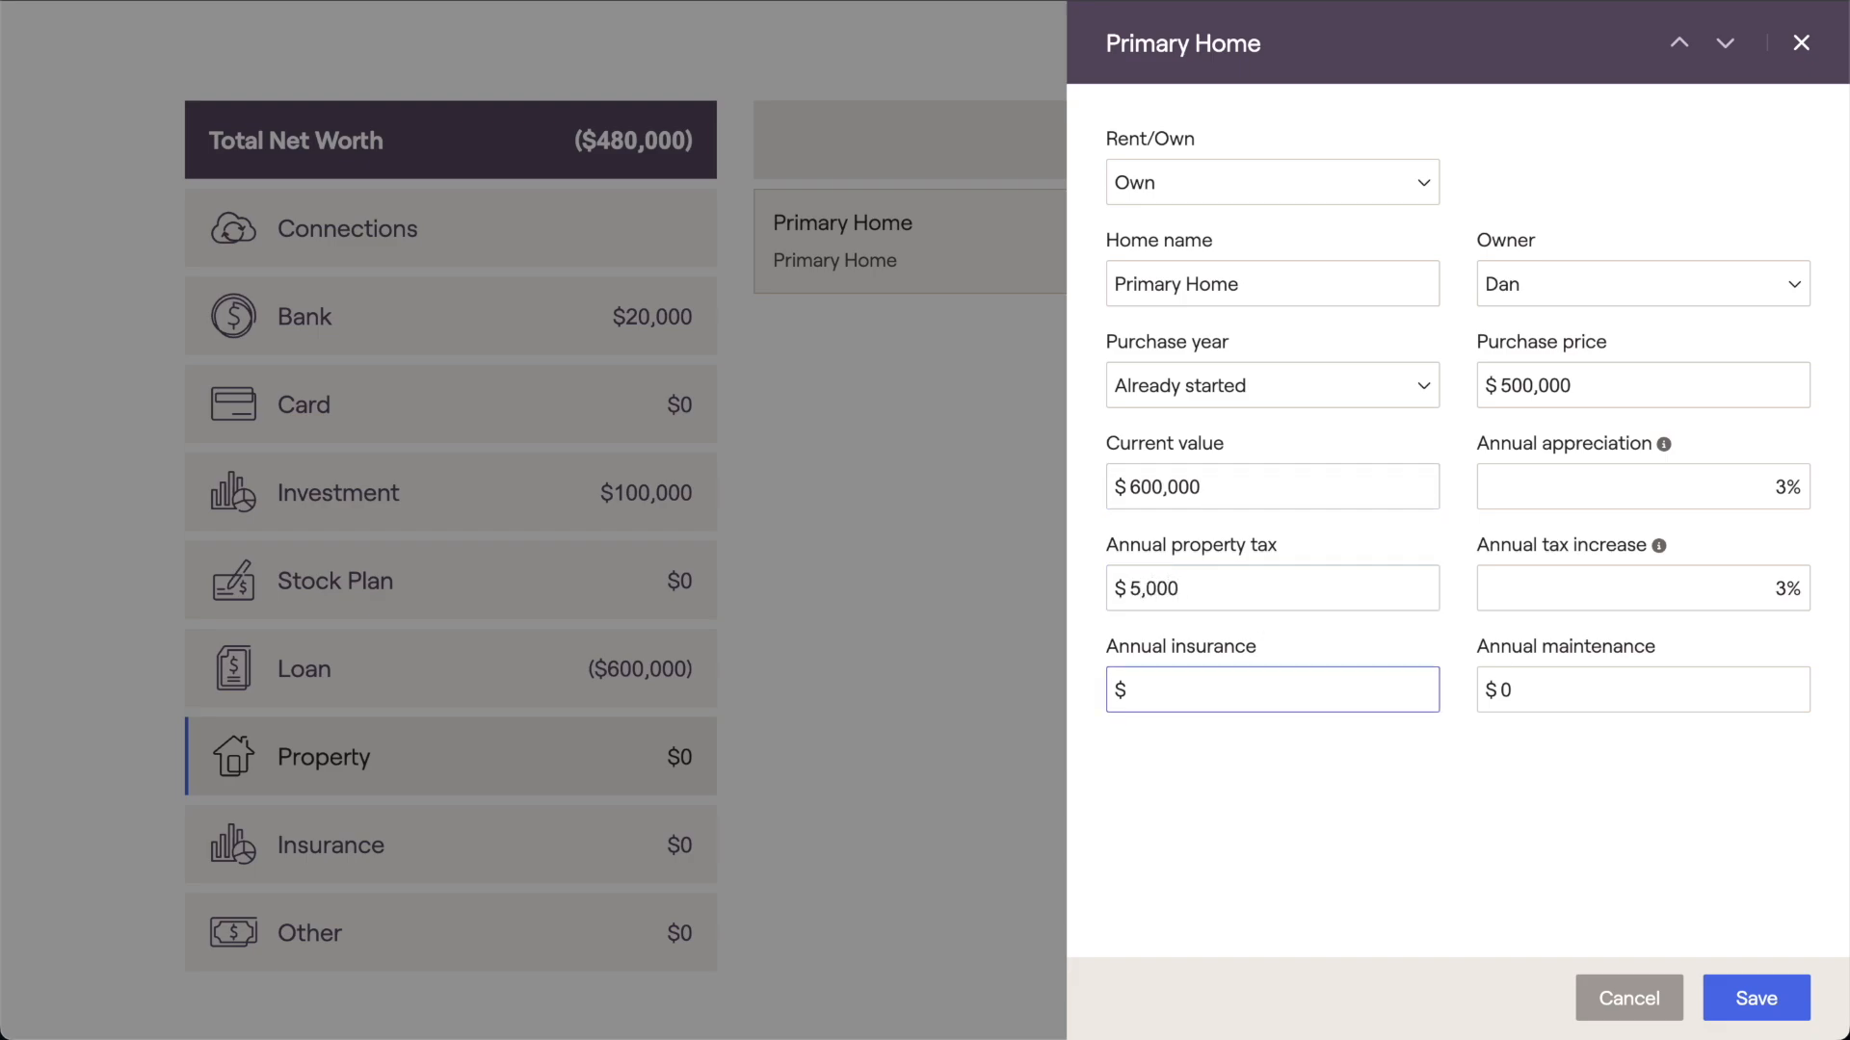
pyautogui.write('2500')
pyautogui.click(1511, 691)
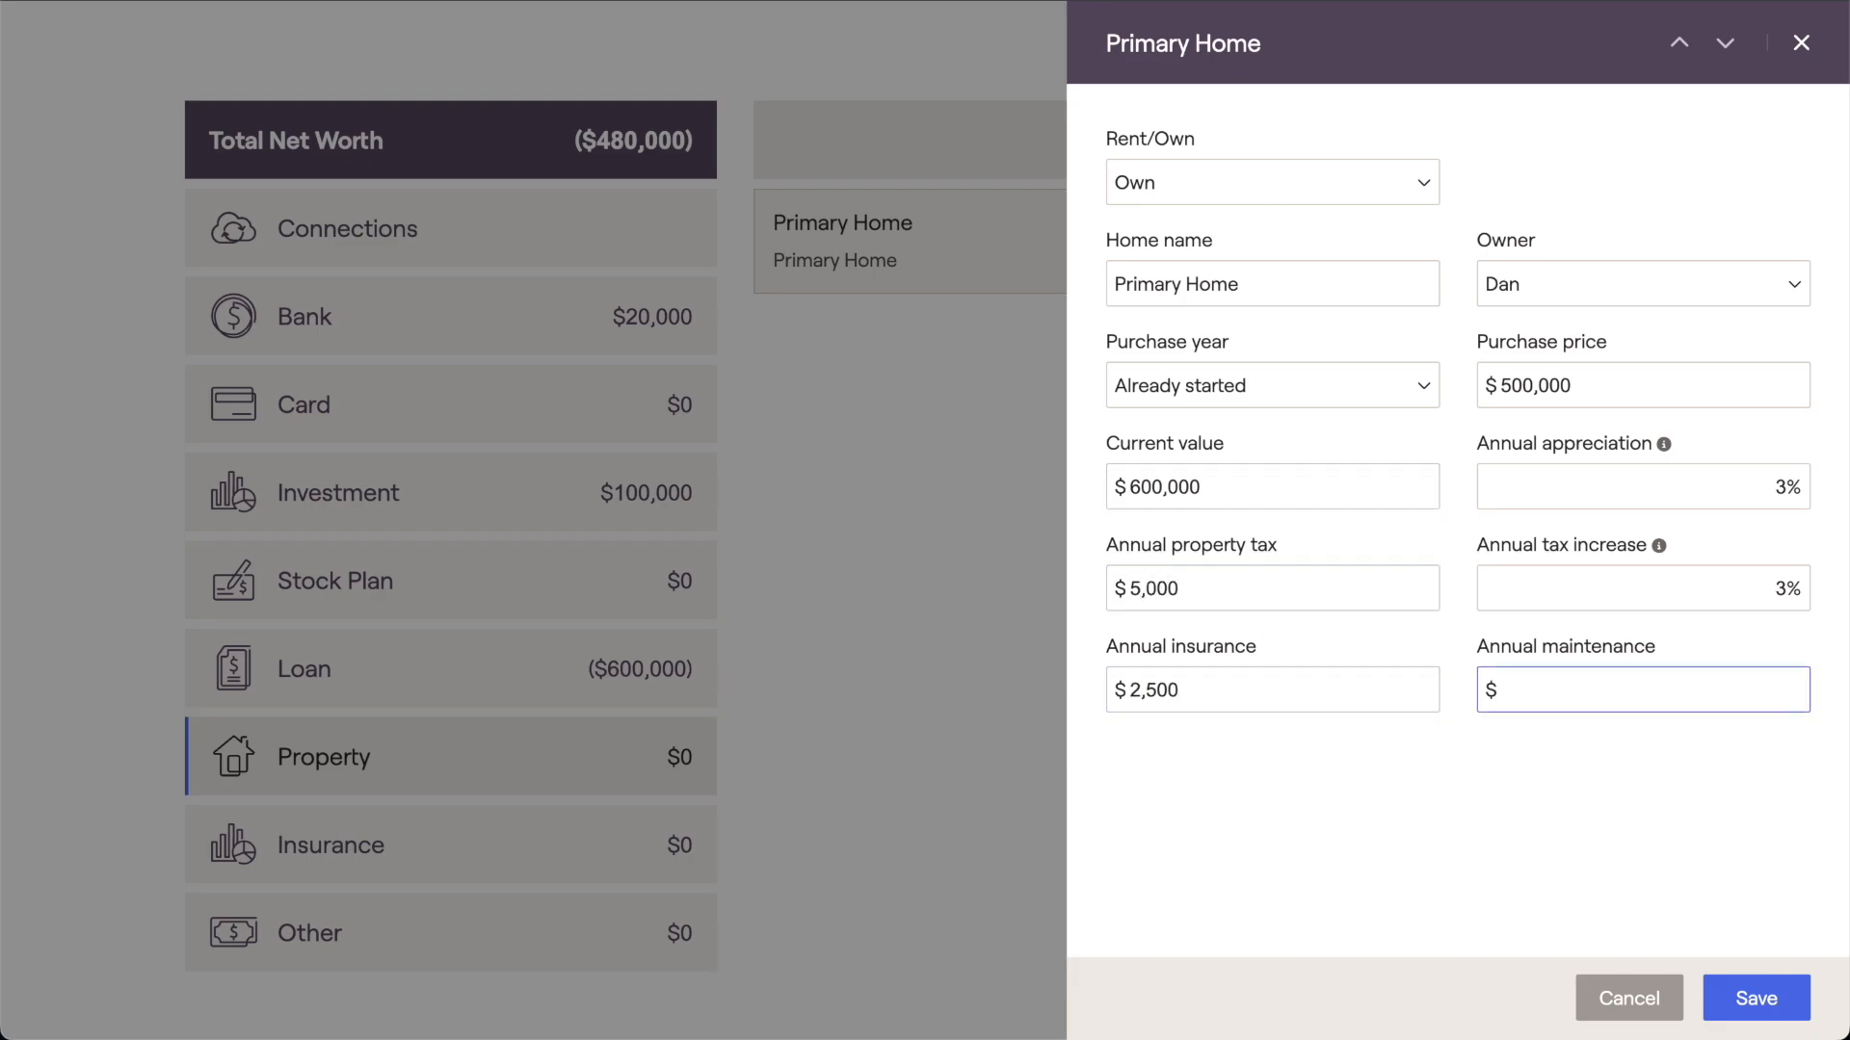
pyautogui.write('1000')
pyautogui.click(1486, 761)
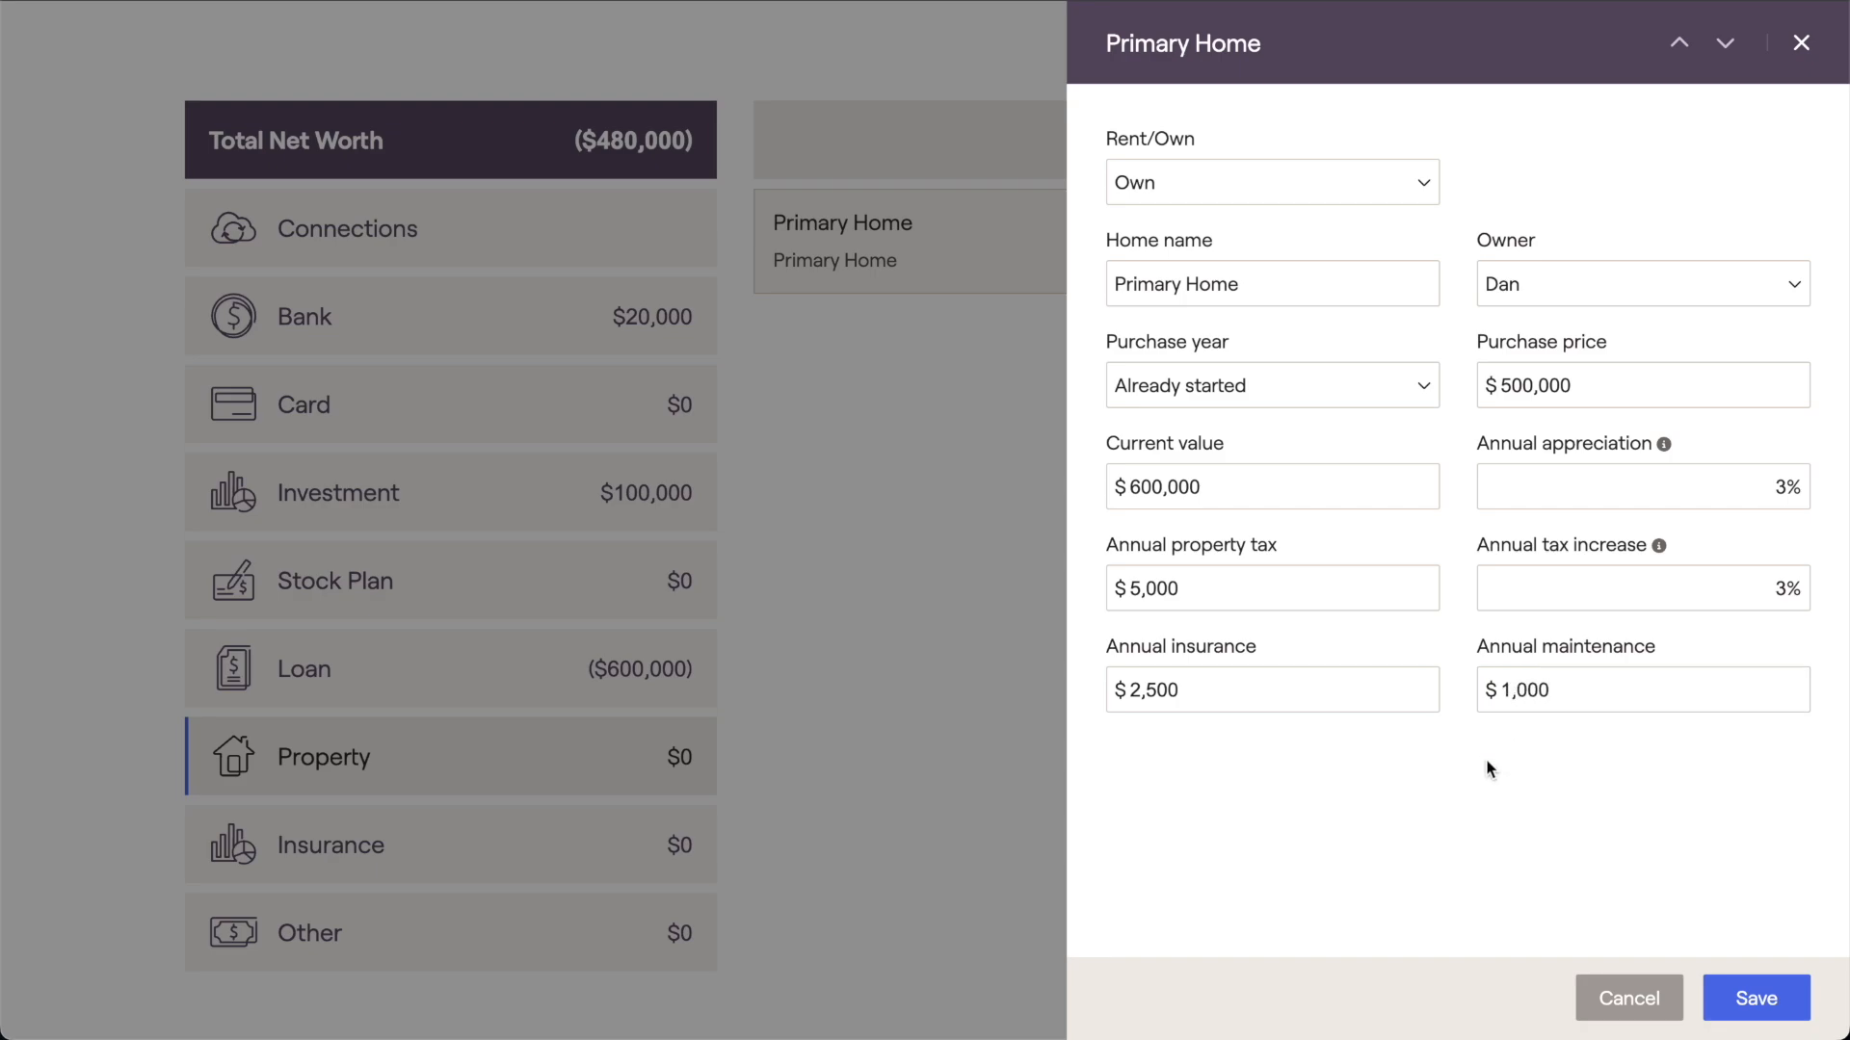
pyautogui.click(1726, 987)
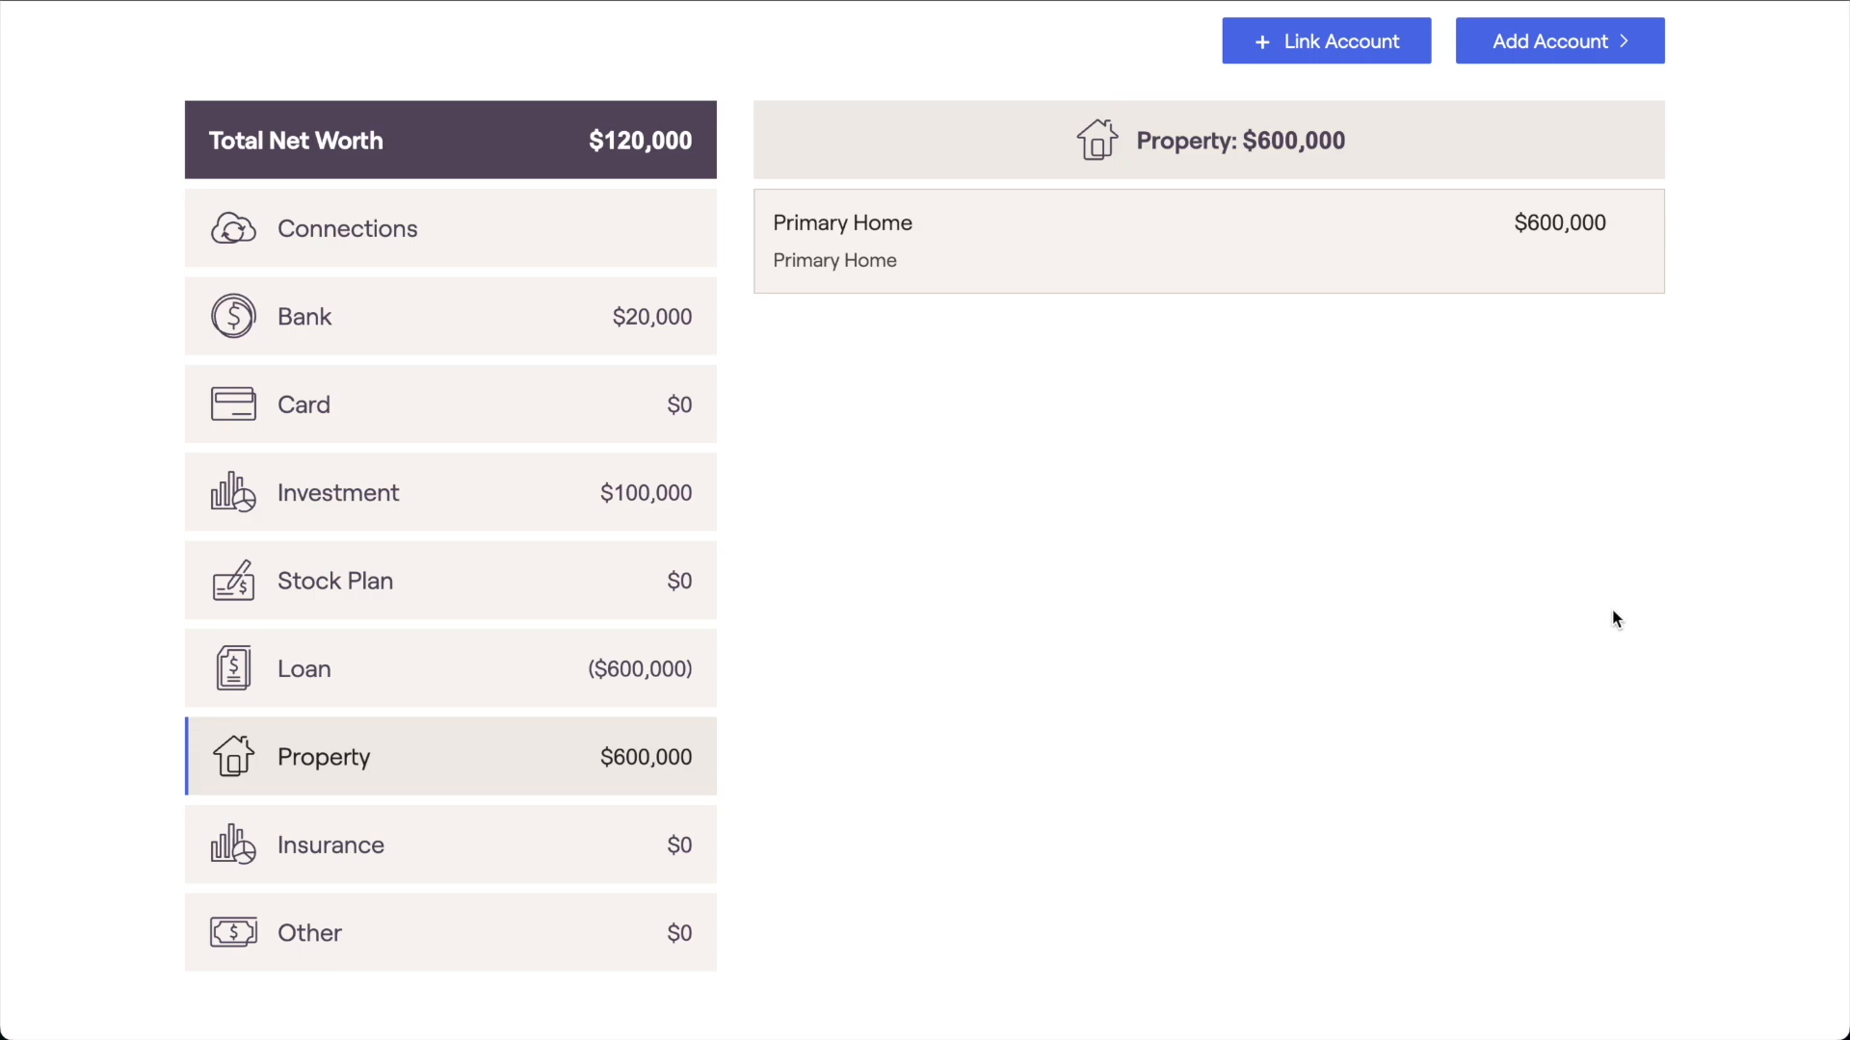
pyautogui.click(1506, 47)
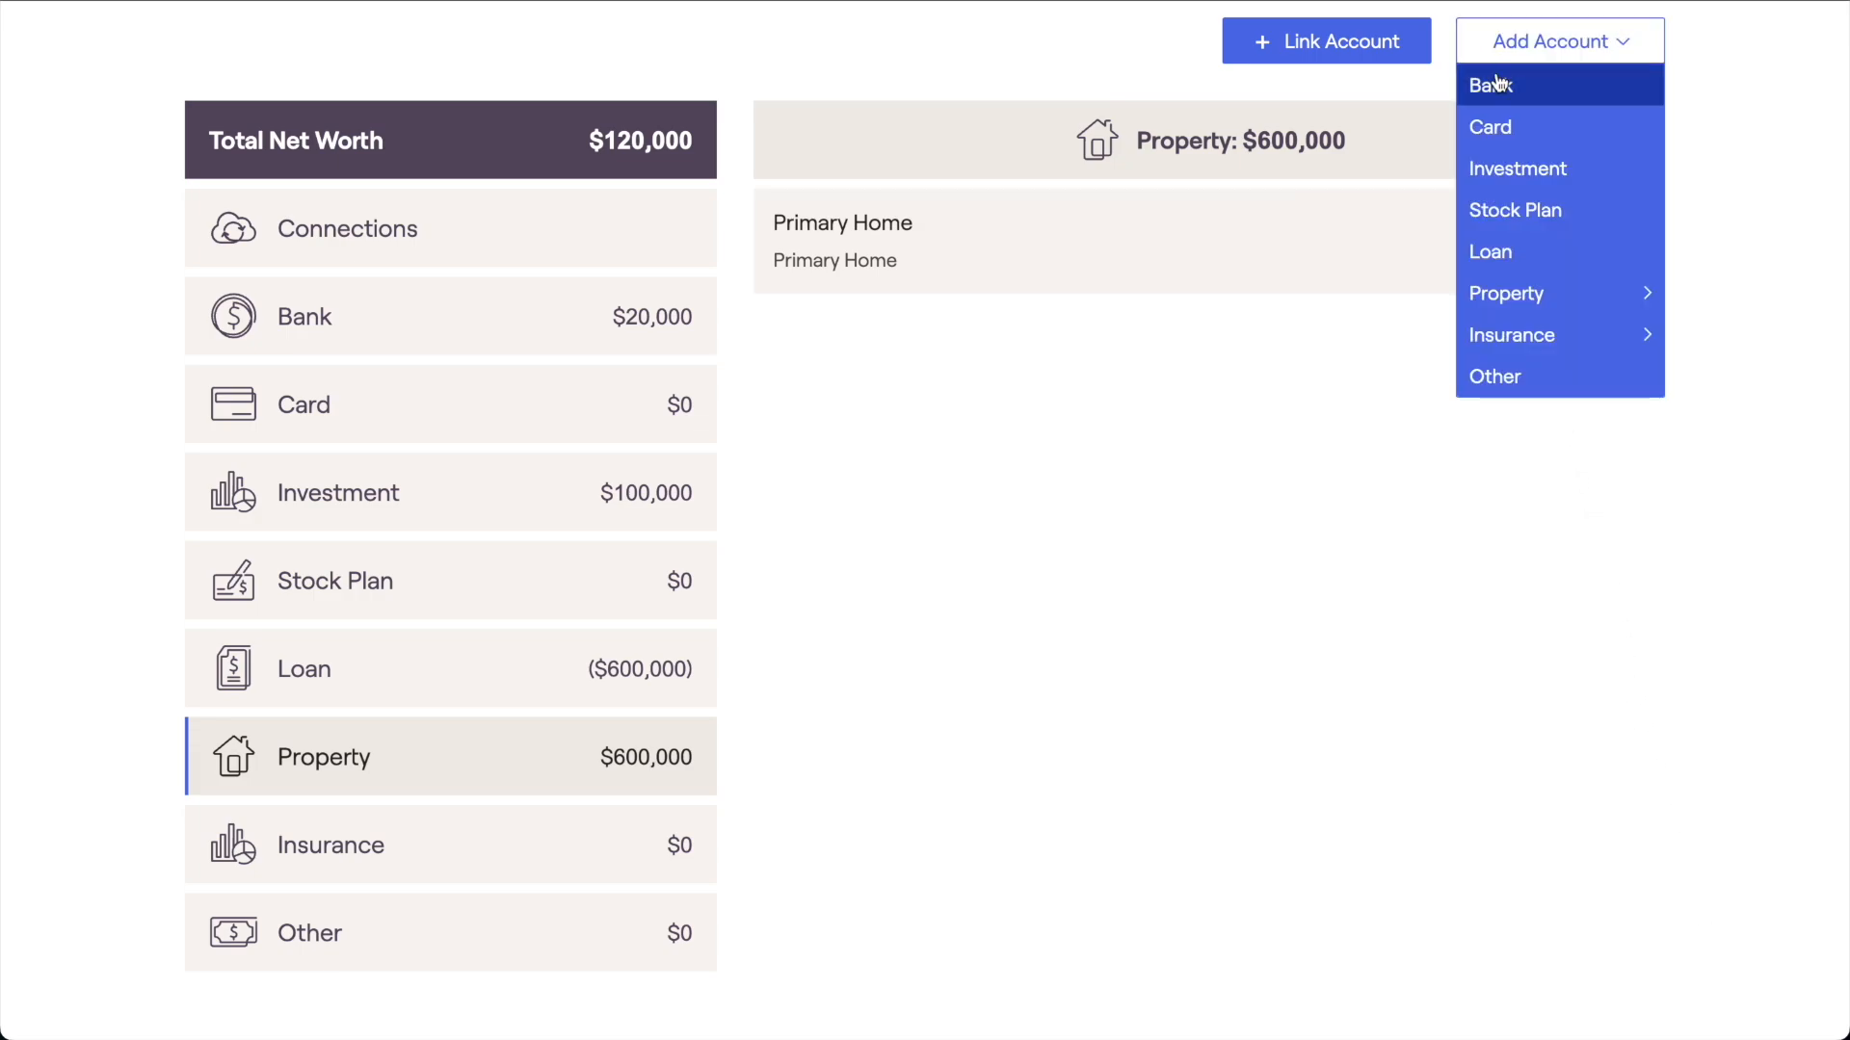
pyautogui.moveTo(1514, 289)
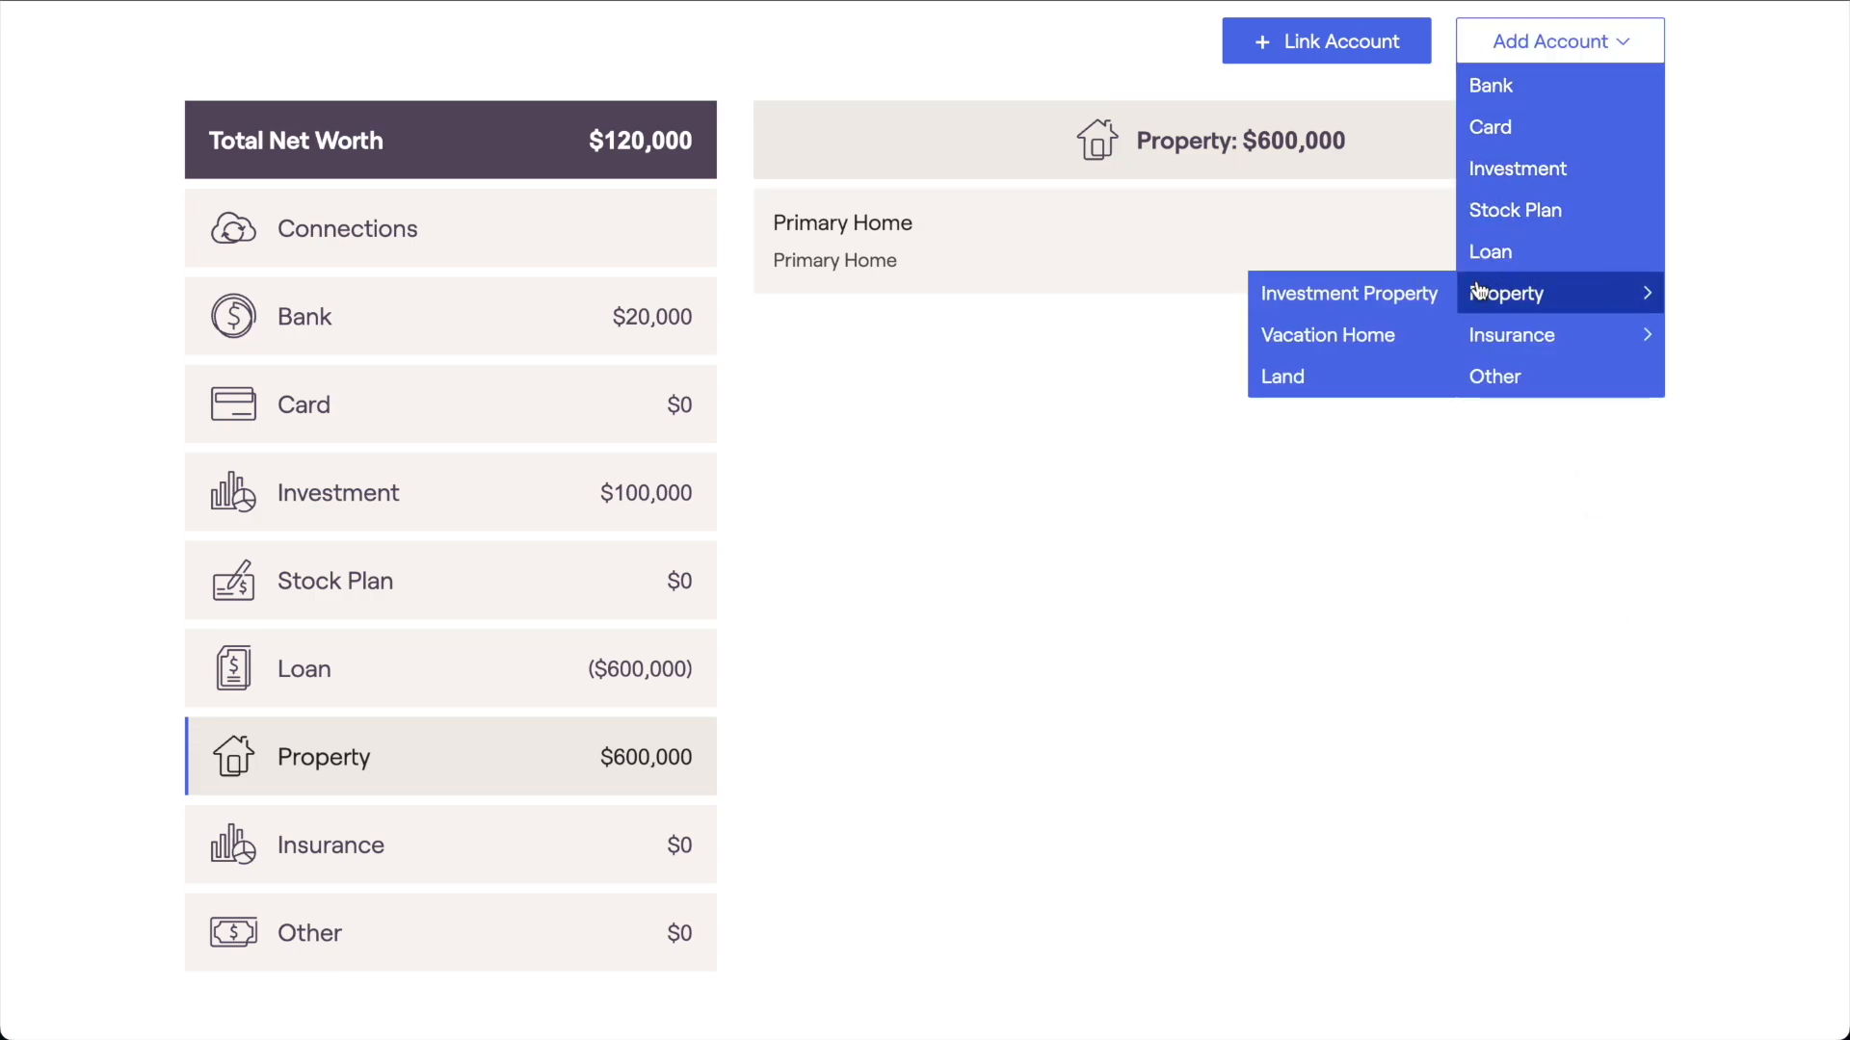
pyautogui.click(1436, 334)
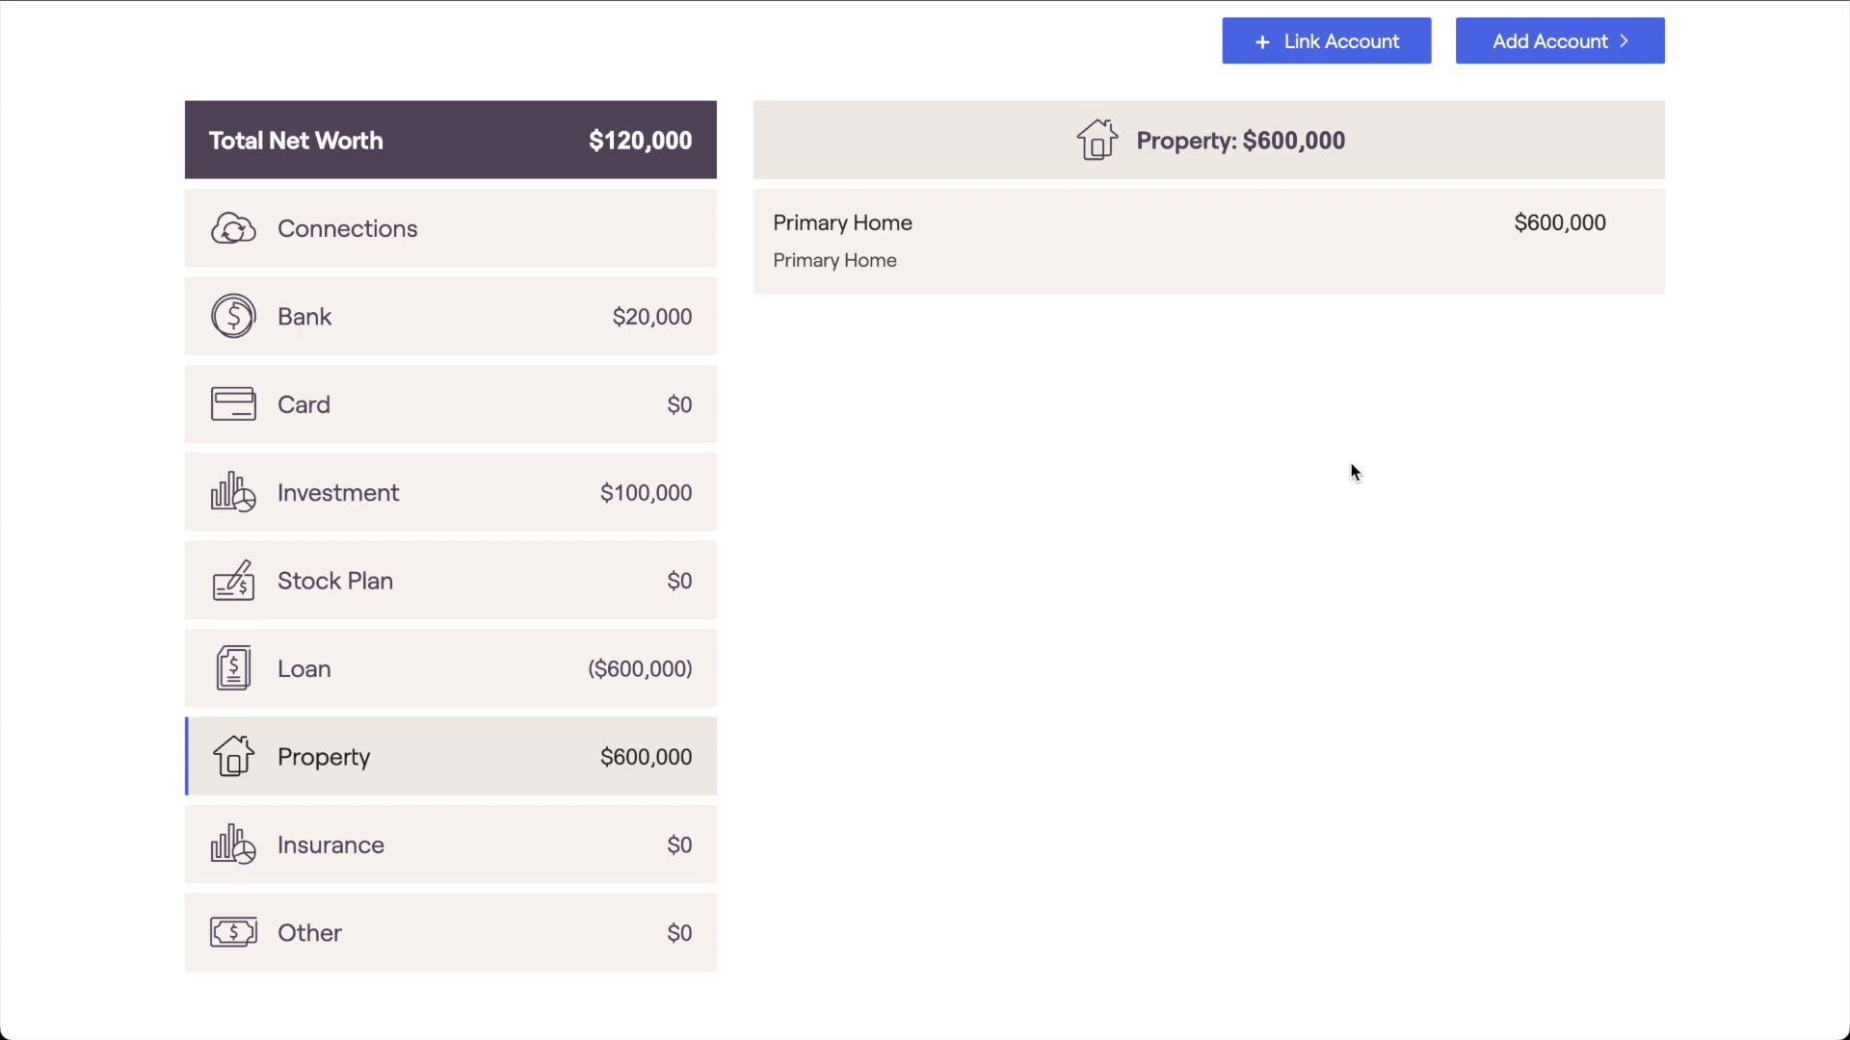
# - Add a Group Life insurance policy with a $4,000 annual premium and a $500,000 death benefit, and save it
pyautogui.click(1517, 56)
pyautogui.moveTo(1522, 338)
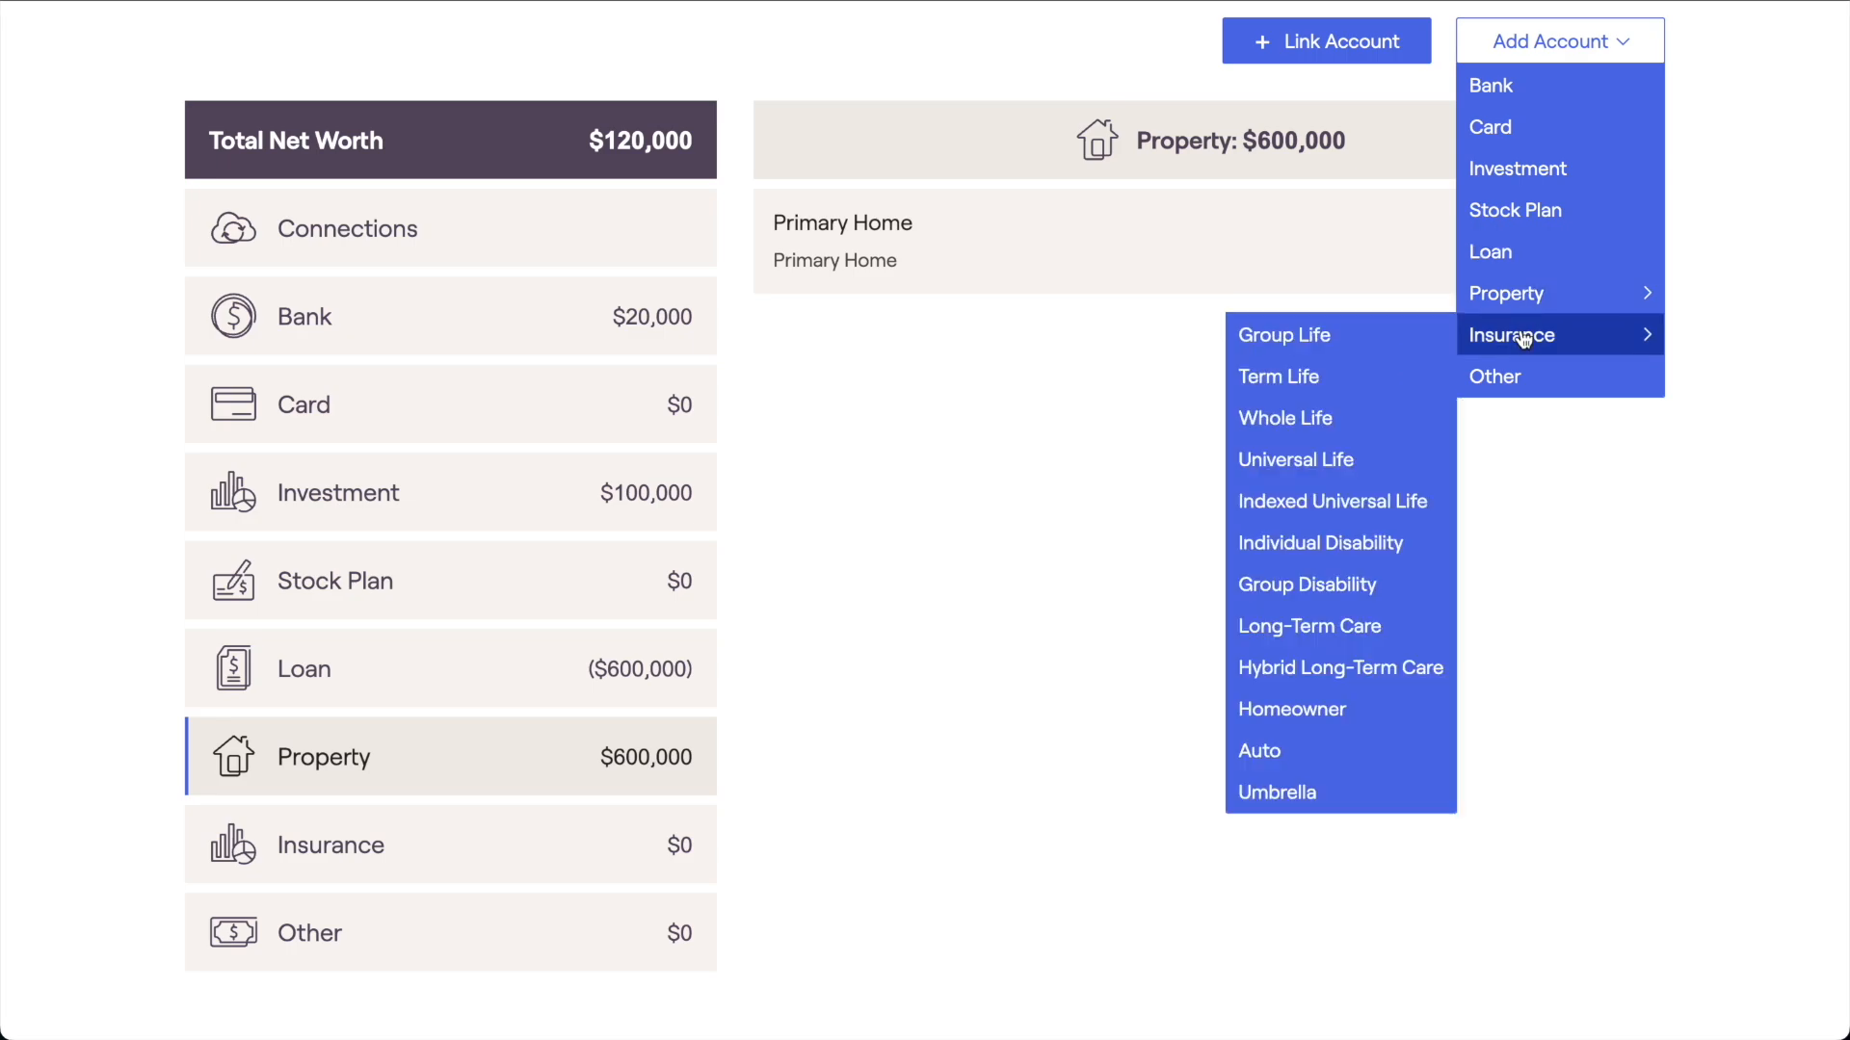
pyautogui.click(1432, 338)
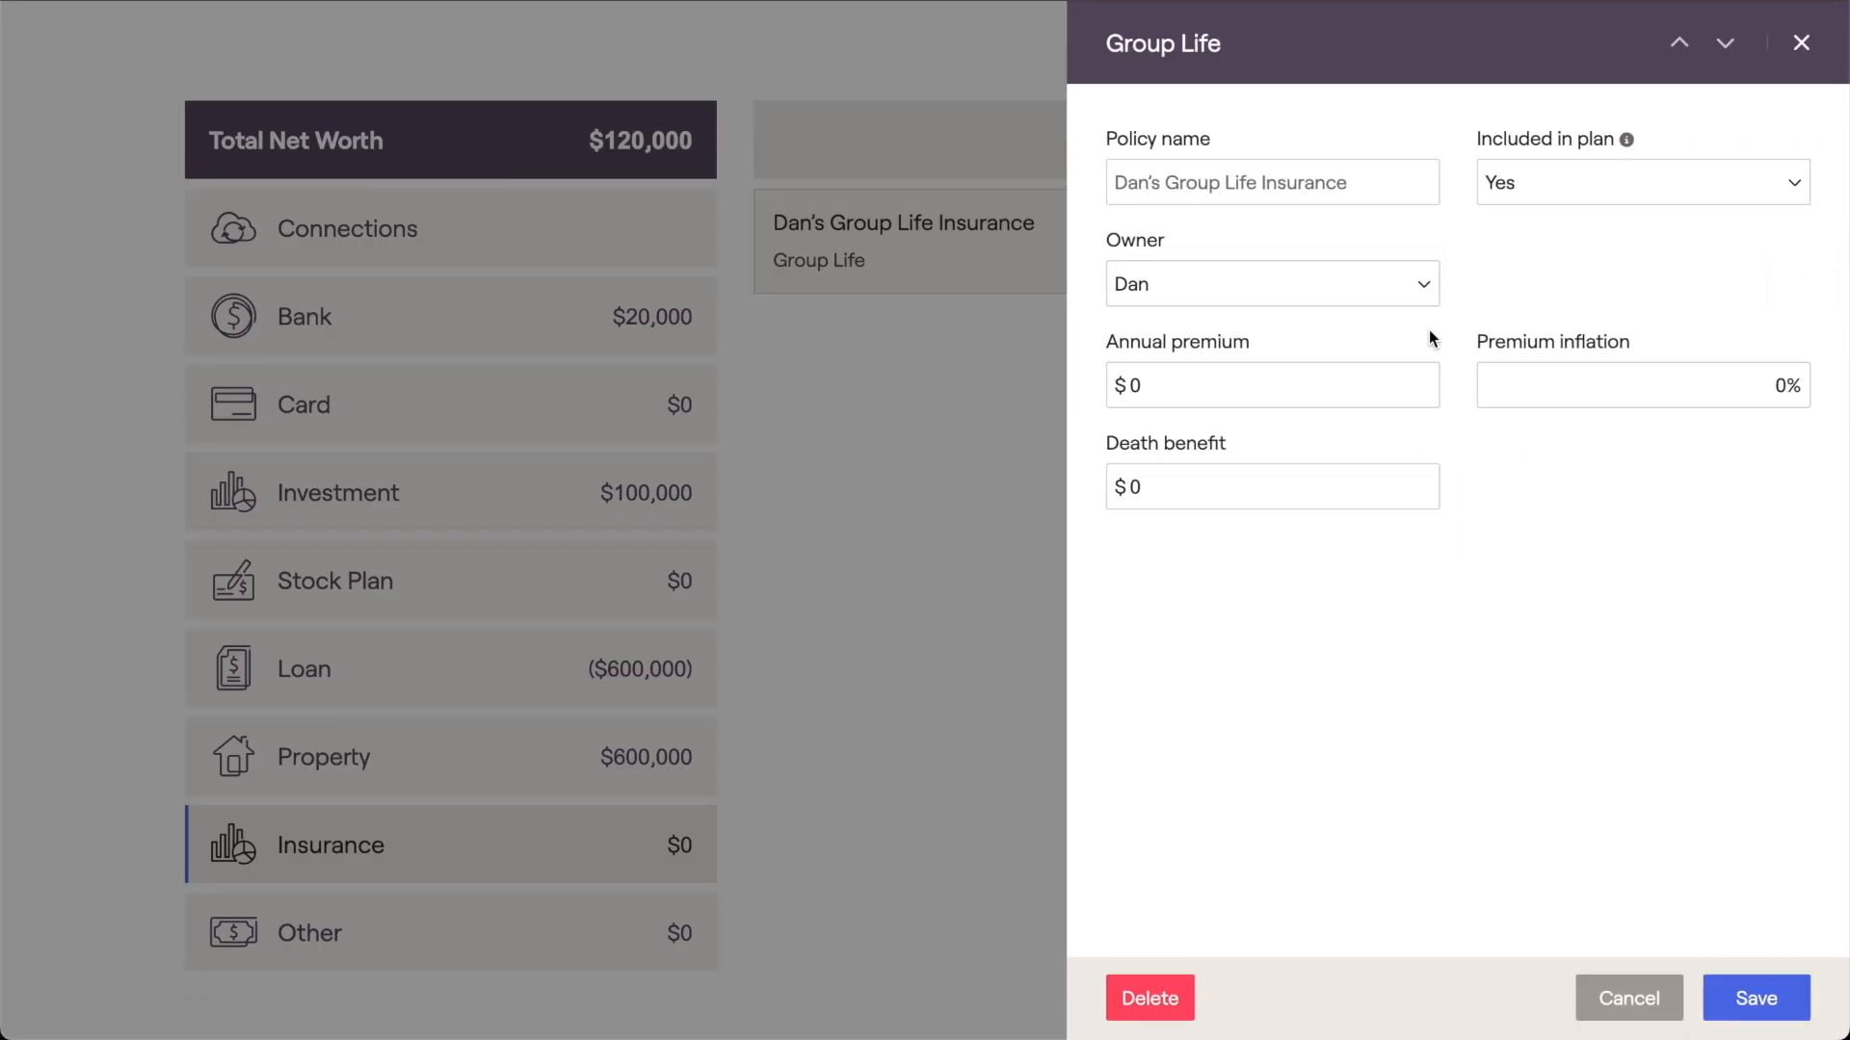
pyautogui.click(1228, 378)
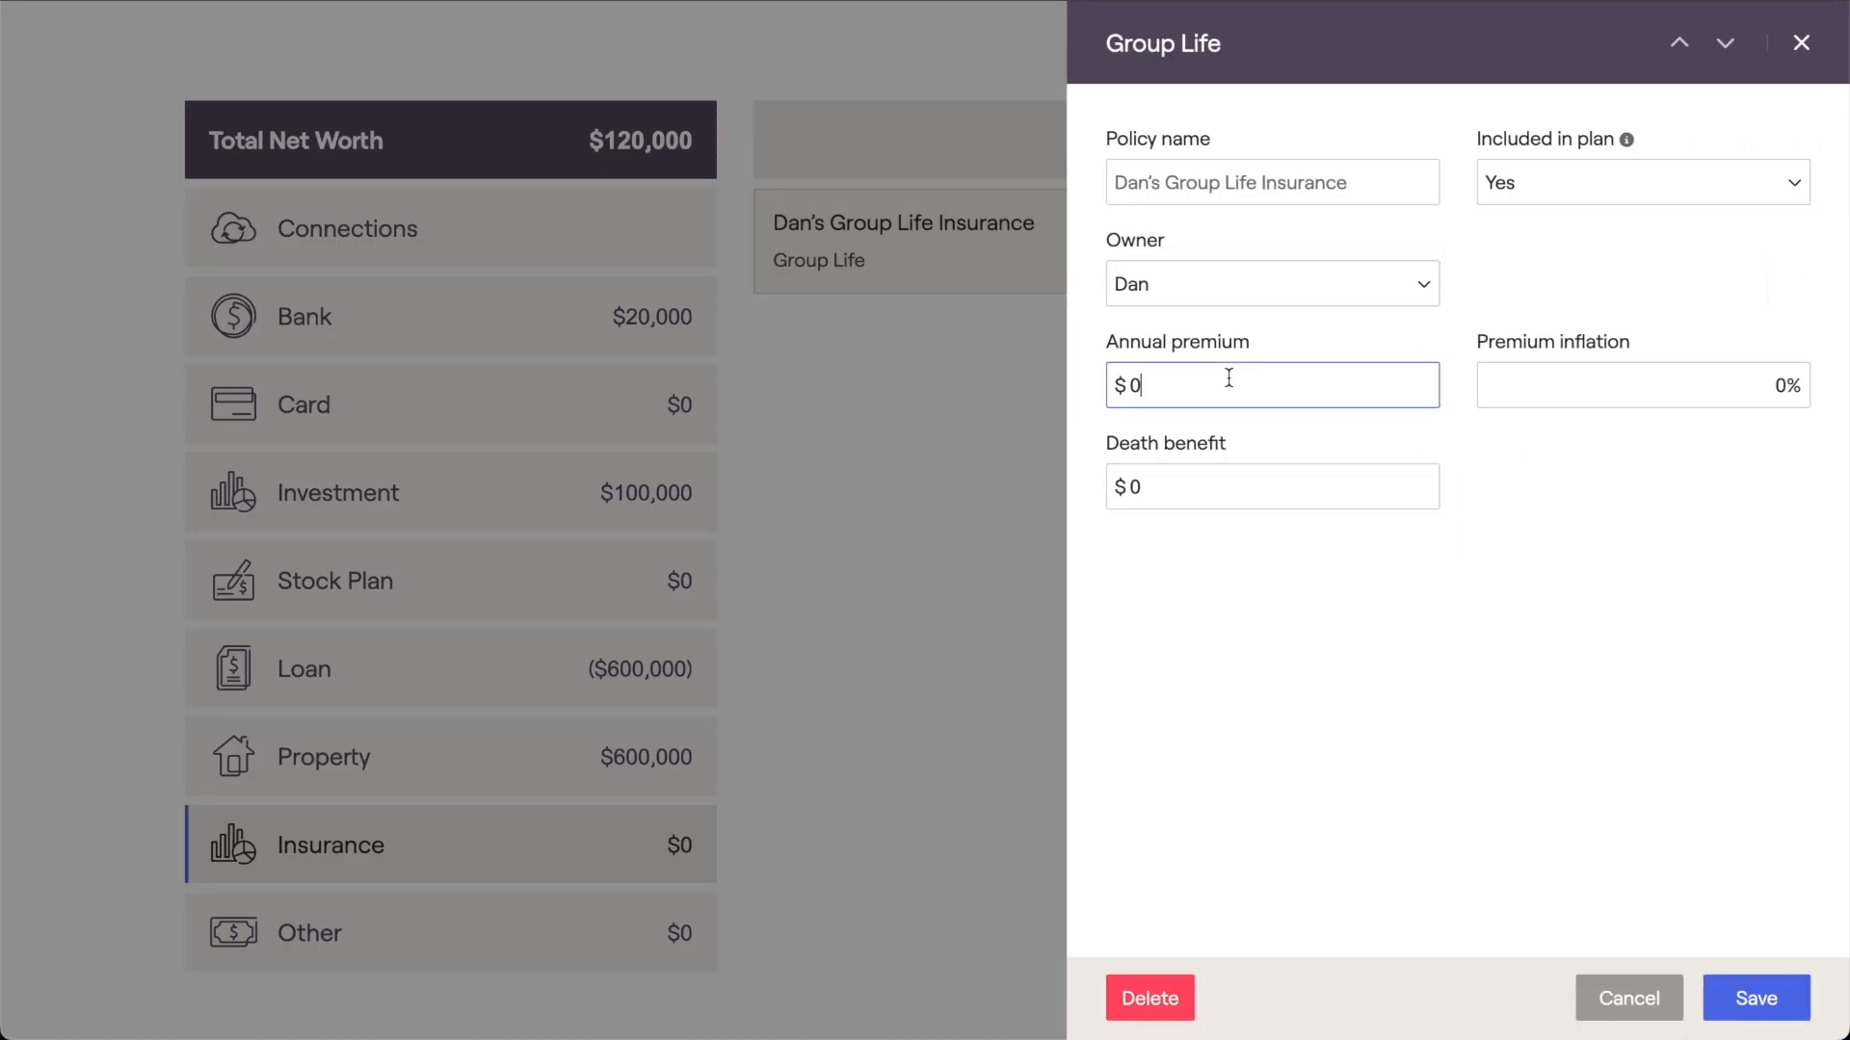
pyautogui.write('4000')
pyautogui.click(1209, 479)
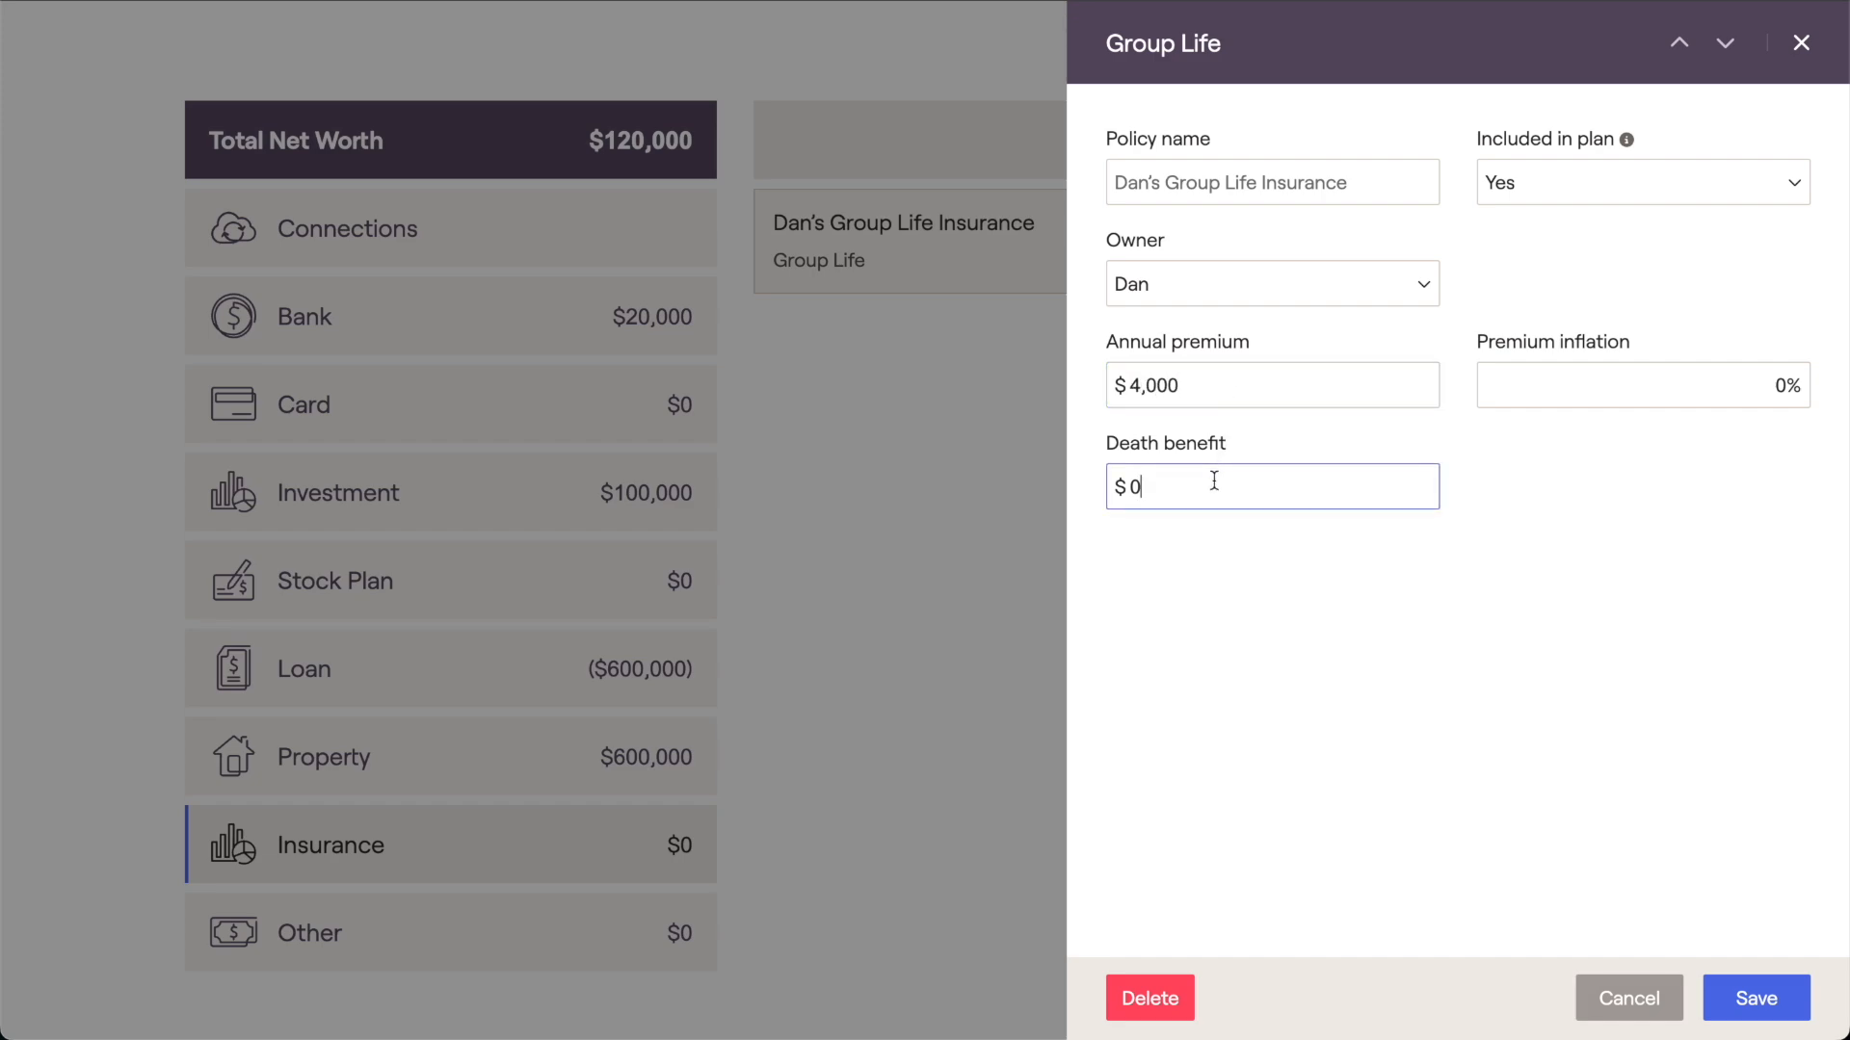
pyautogui.press('BackSpace')
pyautogui.write('500,000')
pyautogui.click(1225, 543)
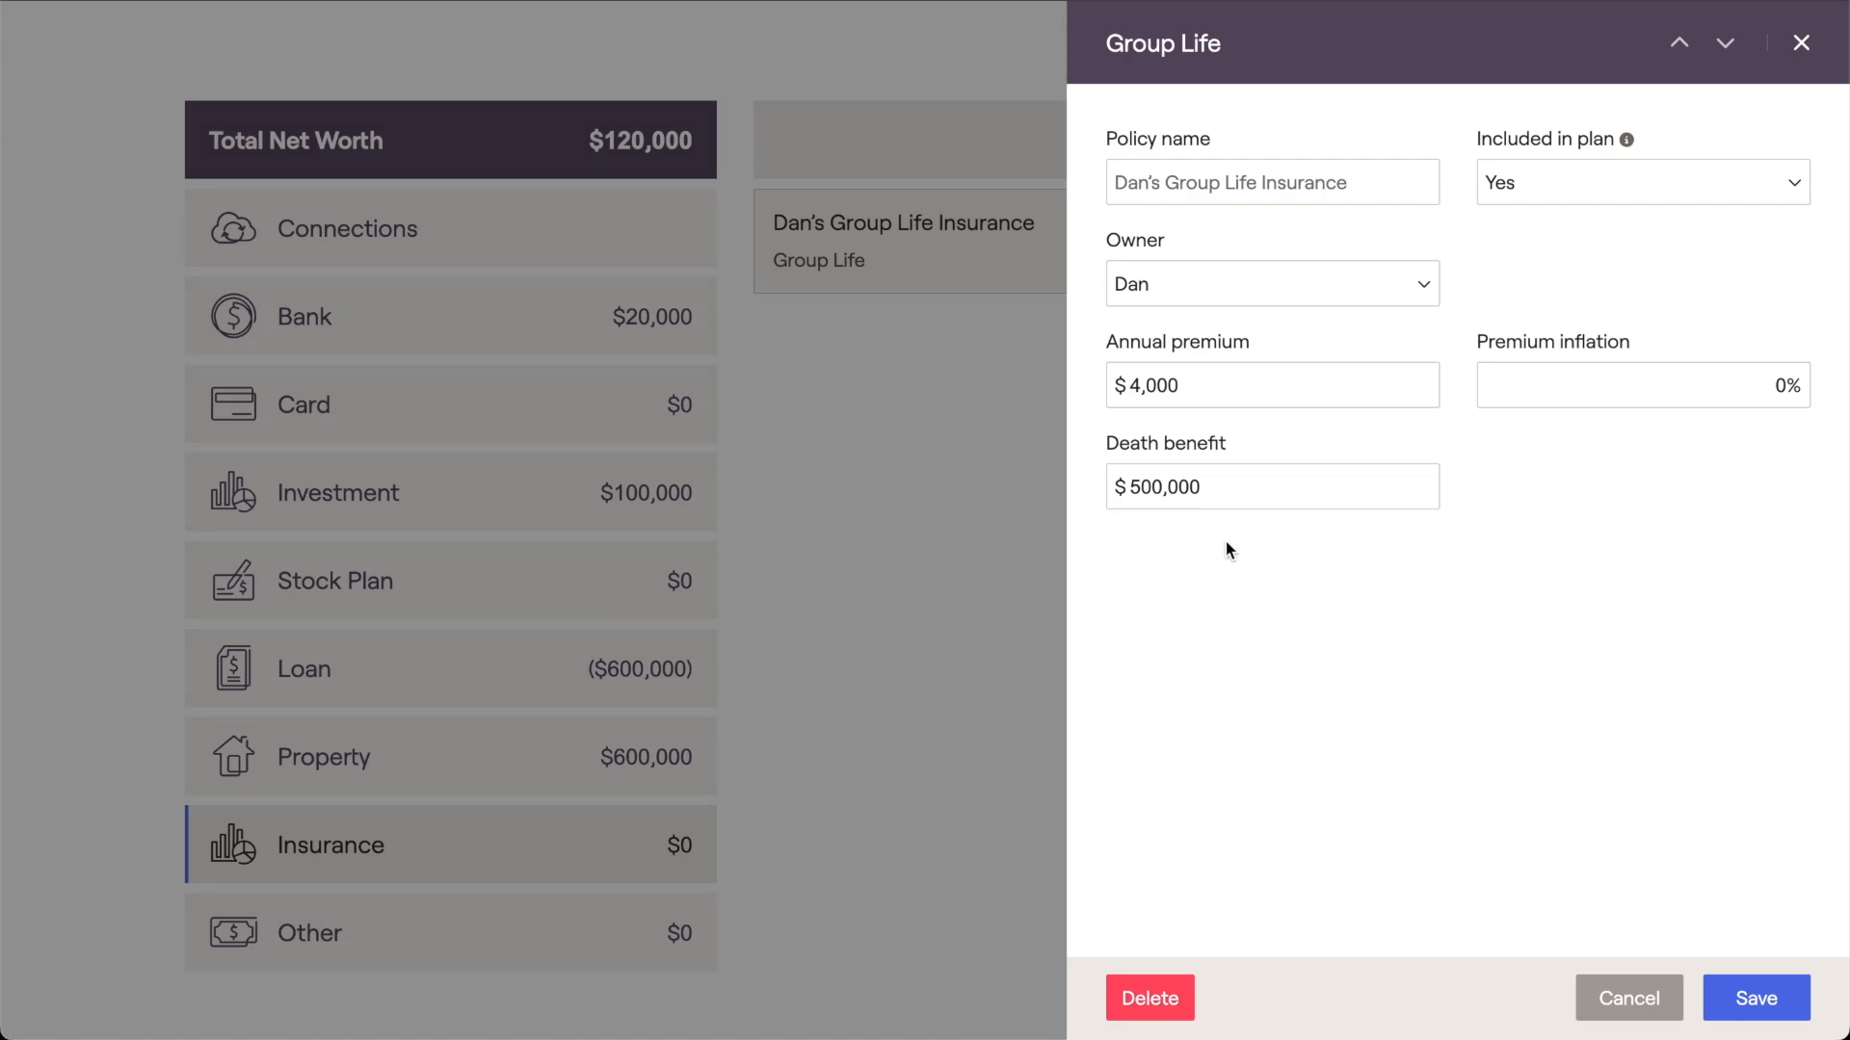
pyautogui.click(1710, 979)
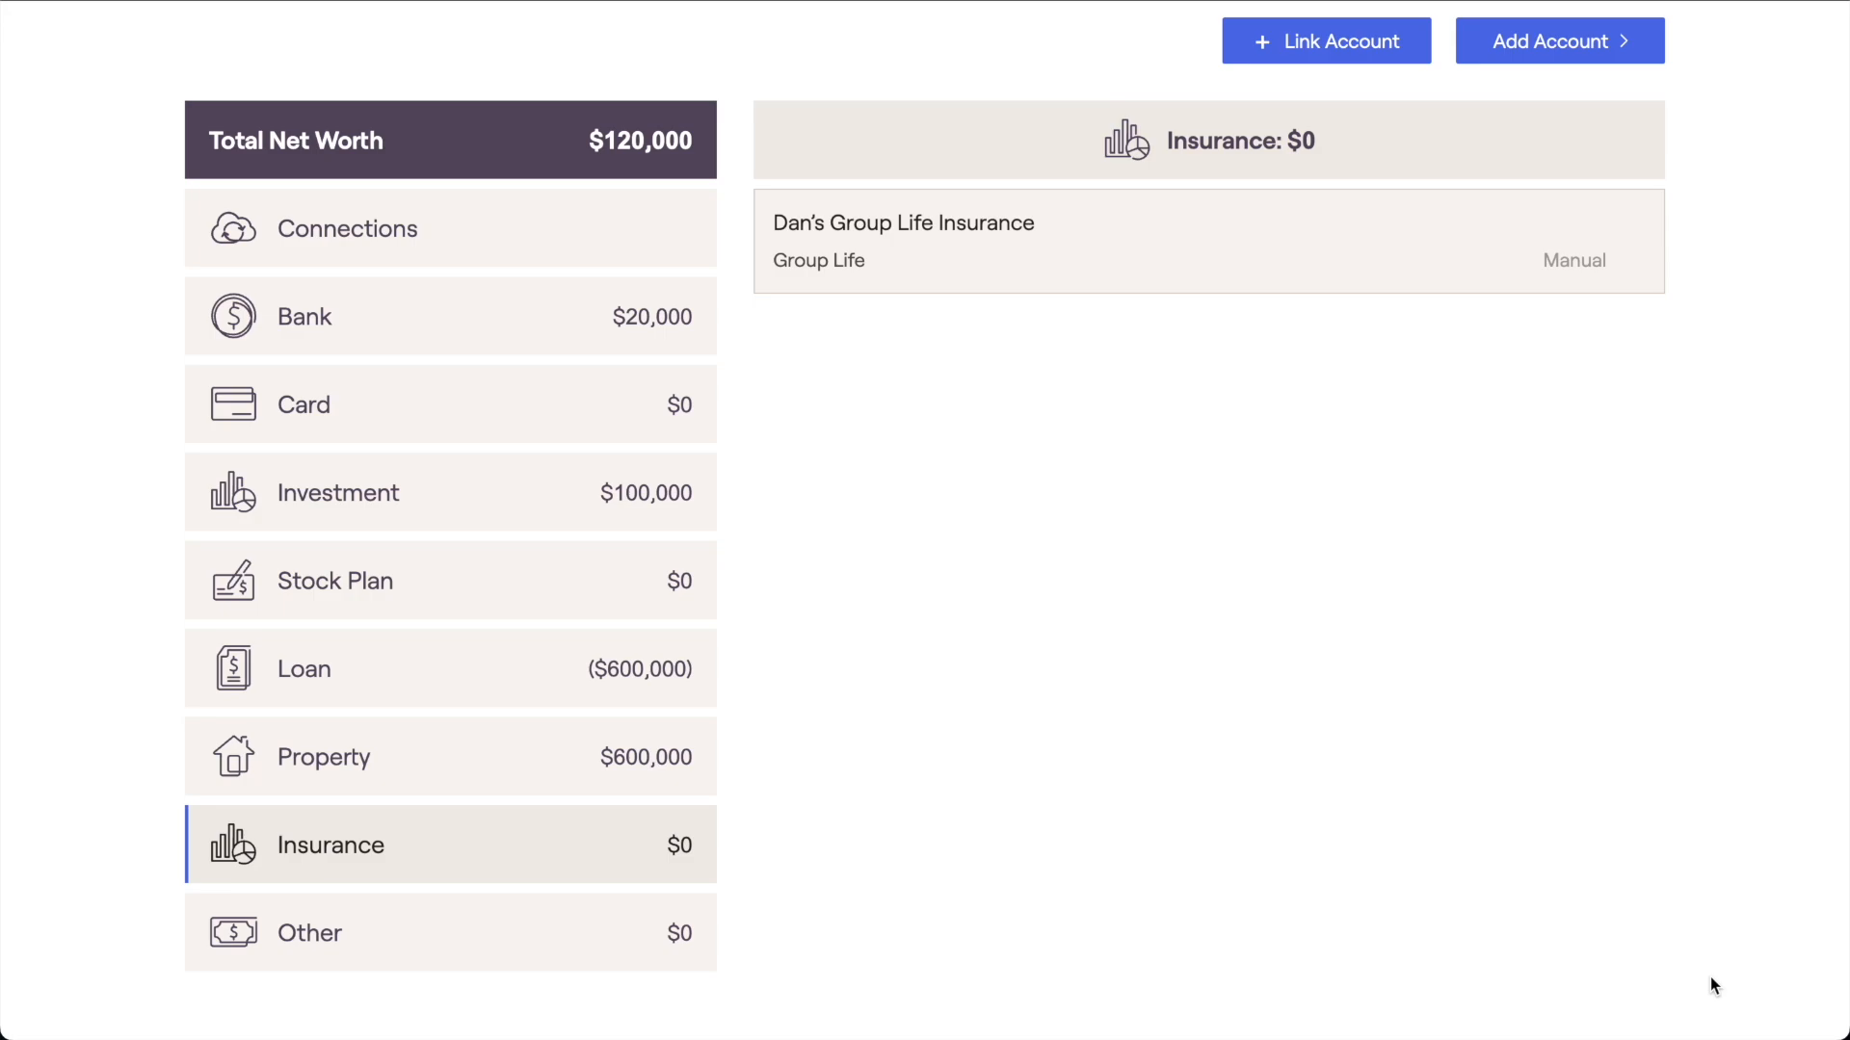
# - Add an Other asset and name it as the client's Subaru
pyautogui.click(1540, 55)
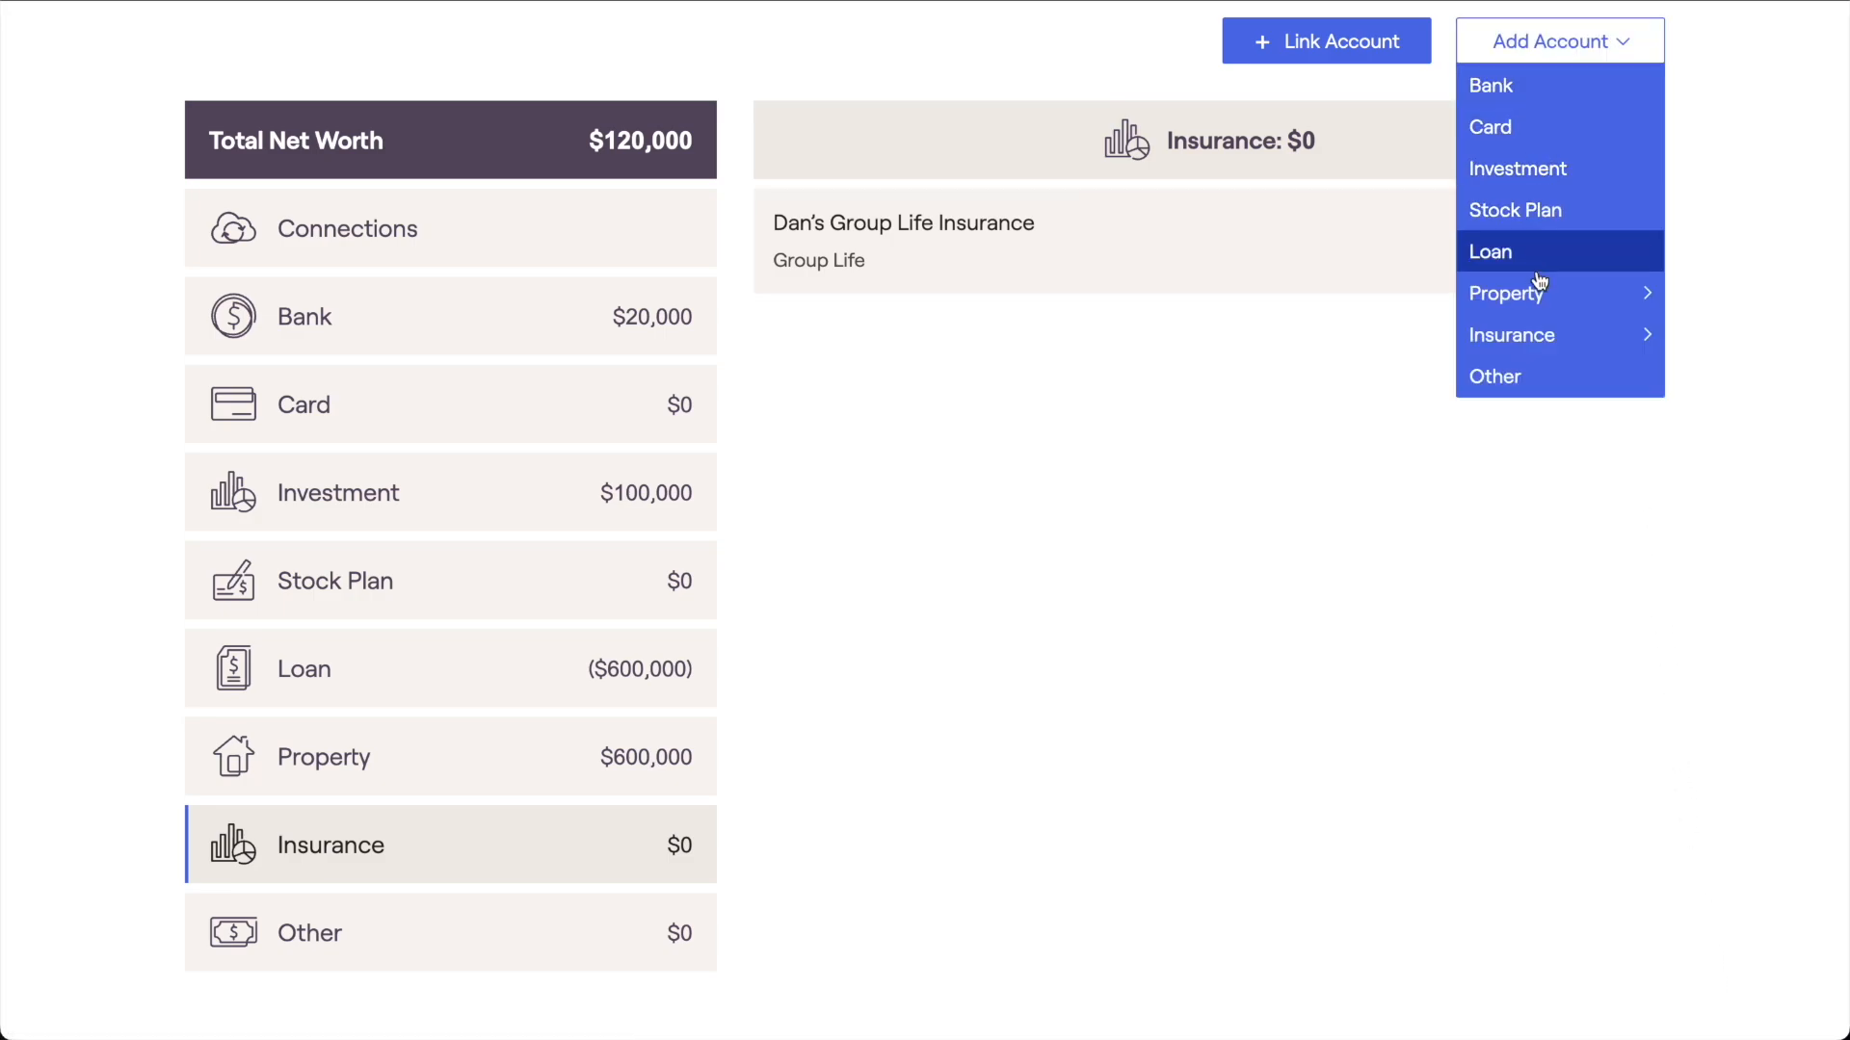
pyautogui.click(1548, 382)
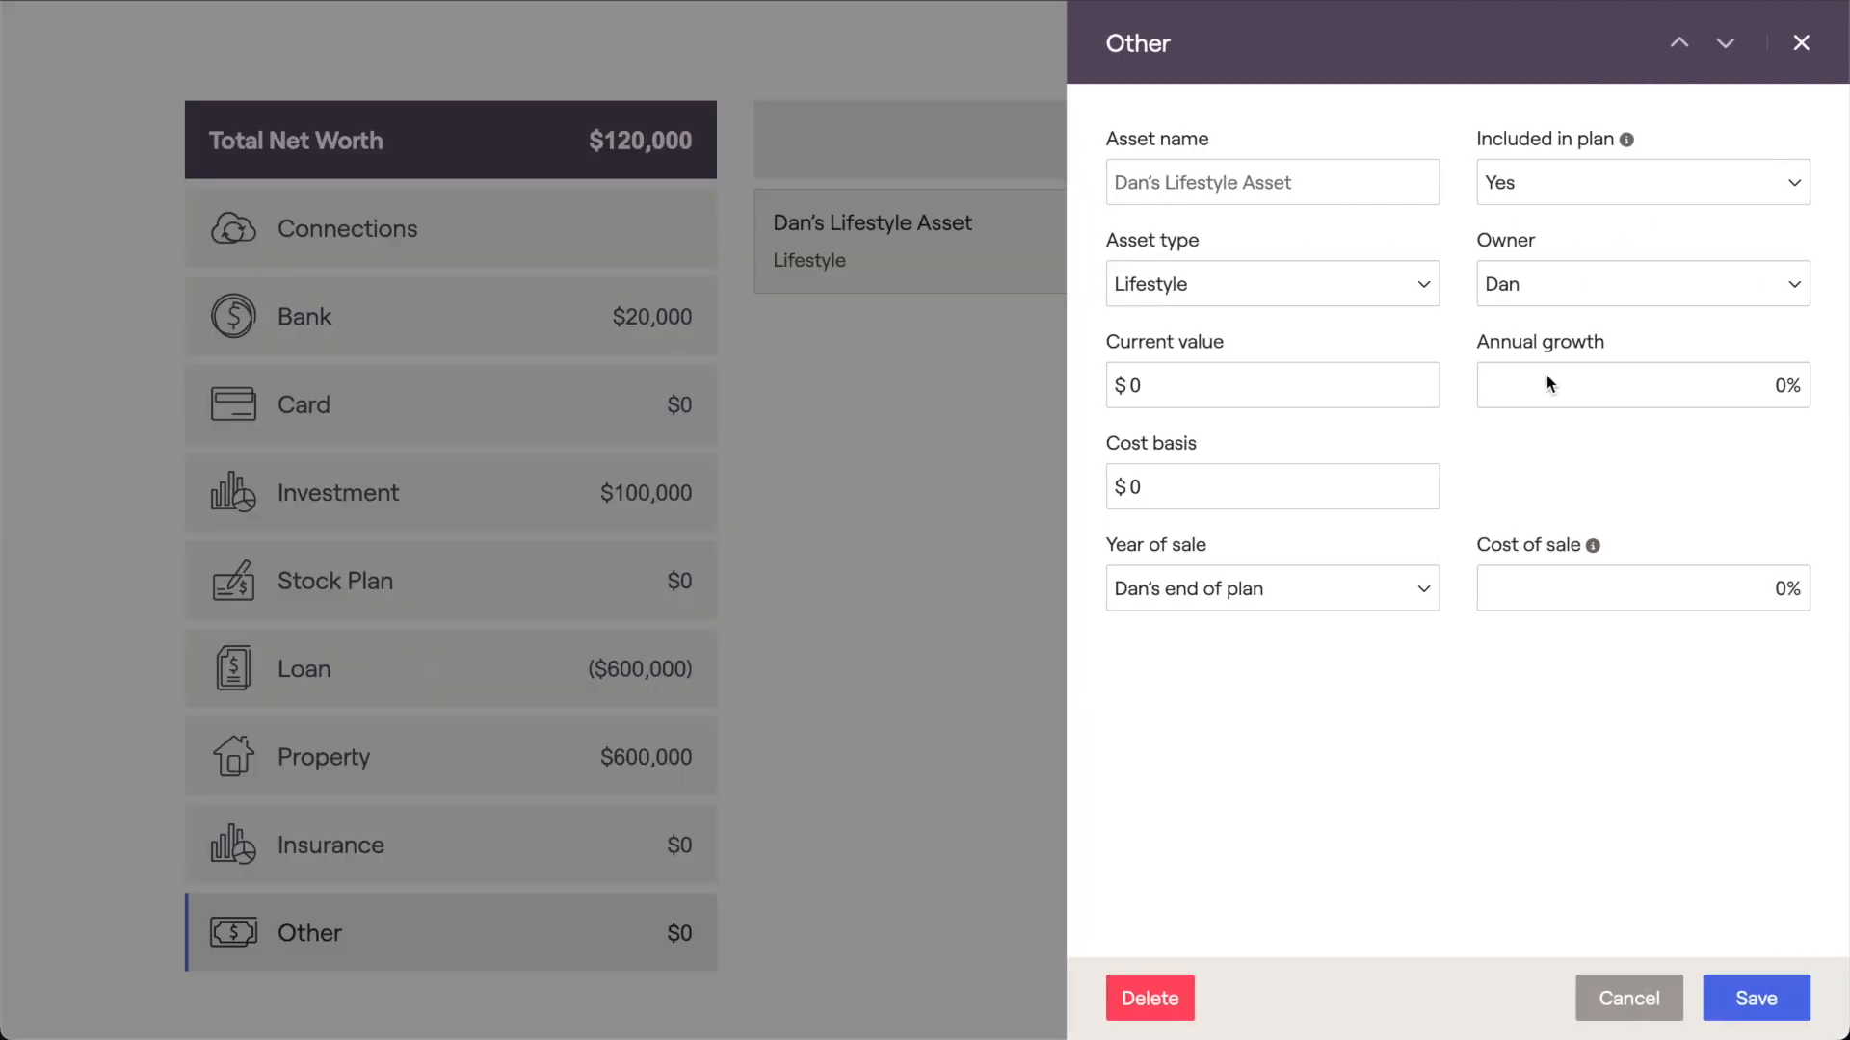
pyautogui.click(1338, 189)
pyautogui.write('Dan;s Subaru')
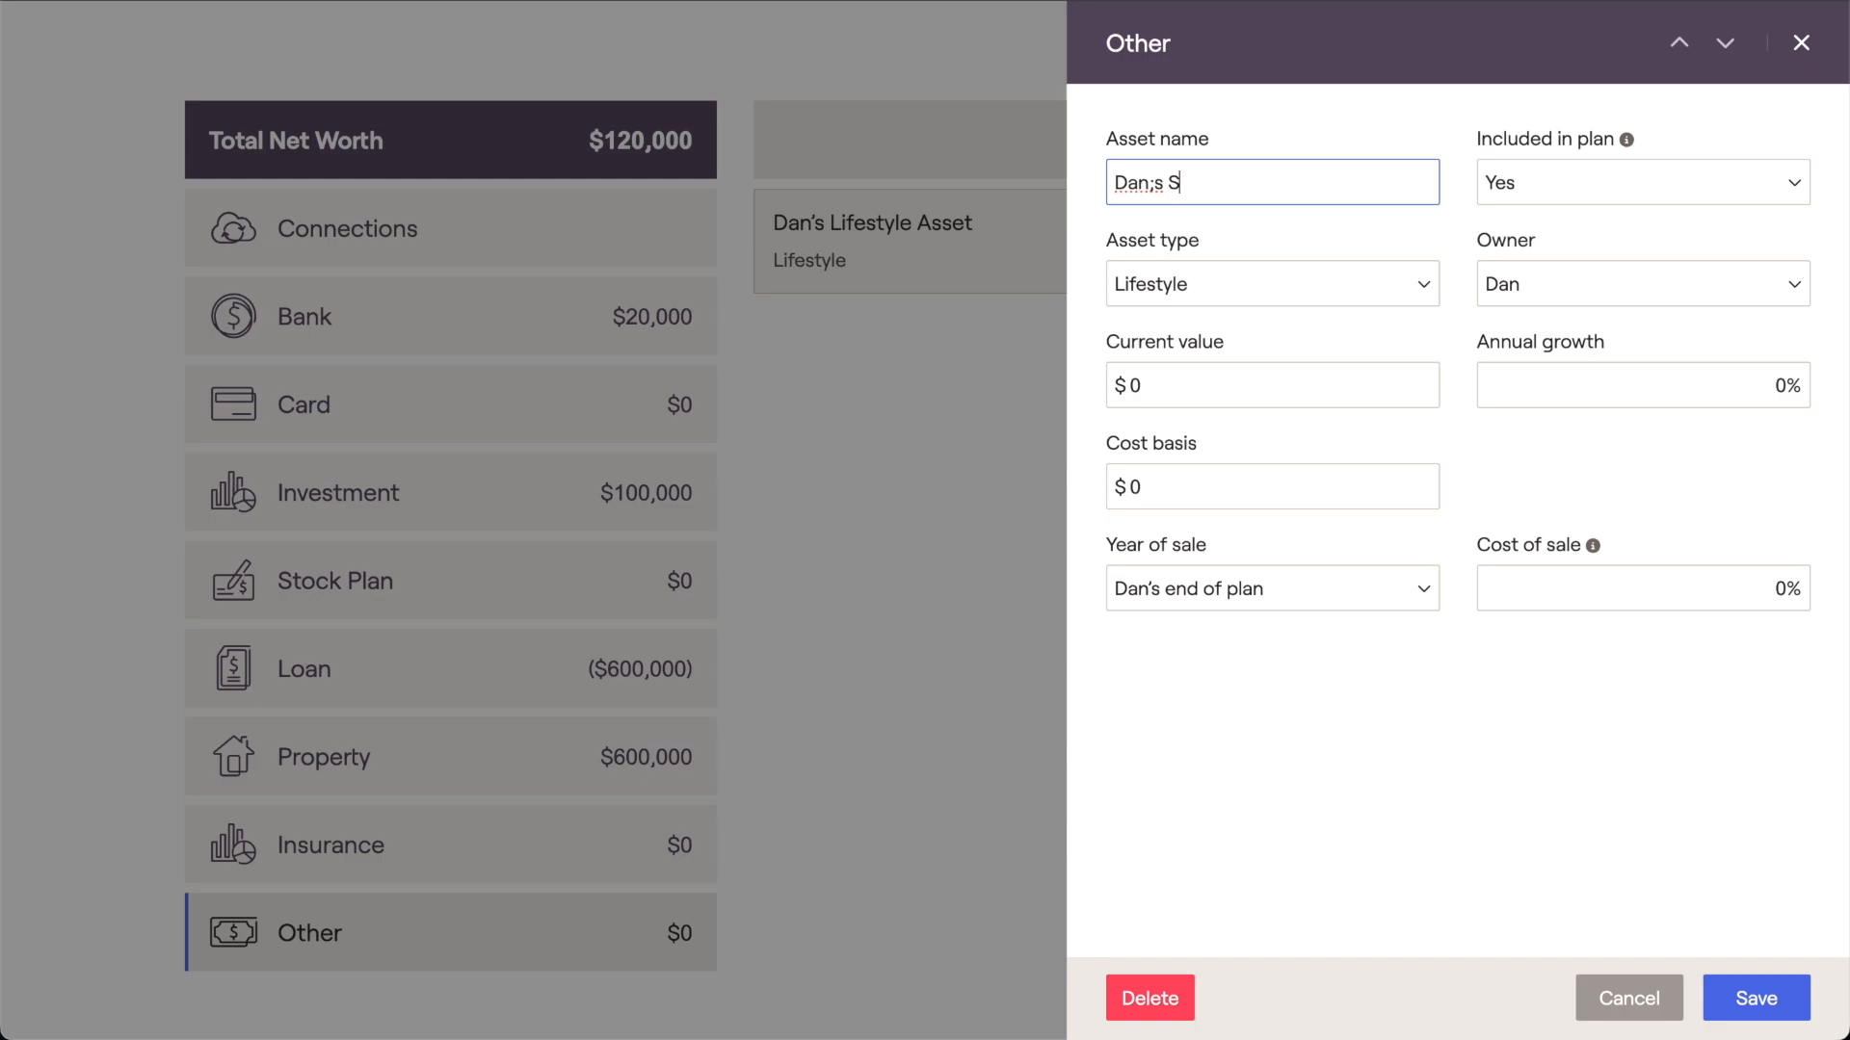
pyautogui.click(1153, 190)
pyautogui.press('BackSpace')
pyautogui.write("'")
# - Set the Subaru's current value to $25,000, keep its asset type as Lifestyle, and save it
pyautogui.click(1157, 376)
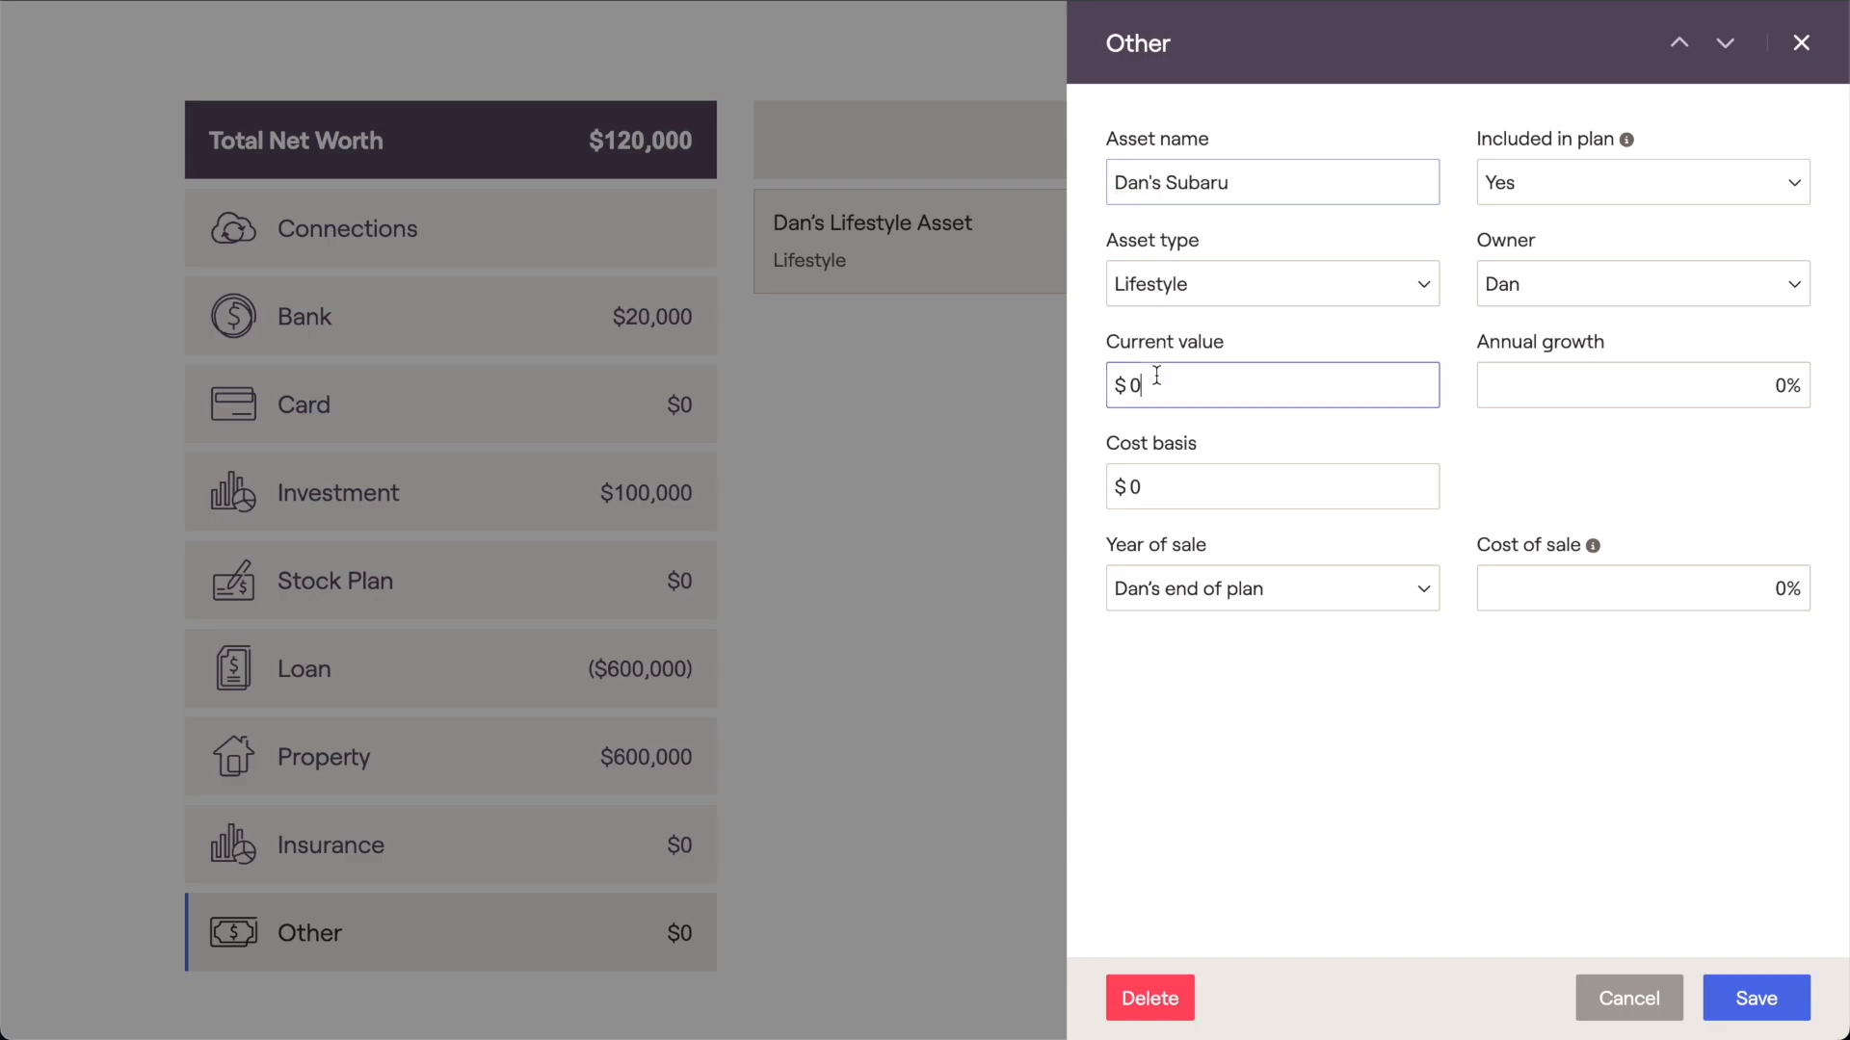
pyautogui.press('BackSpace')
pyautogui.write('25000')
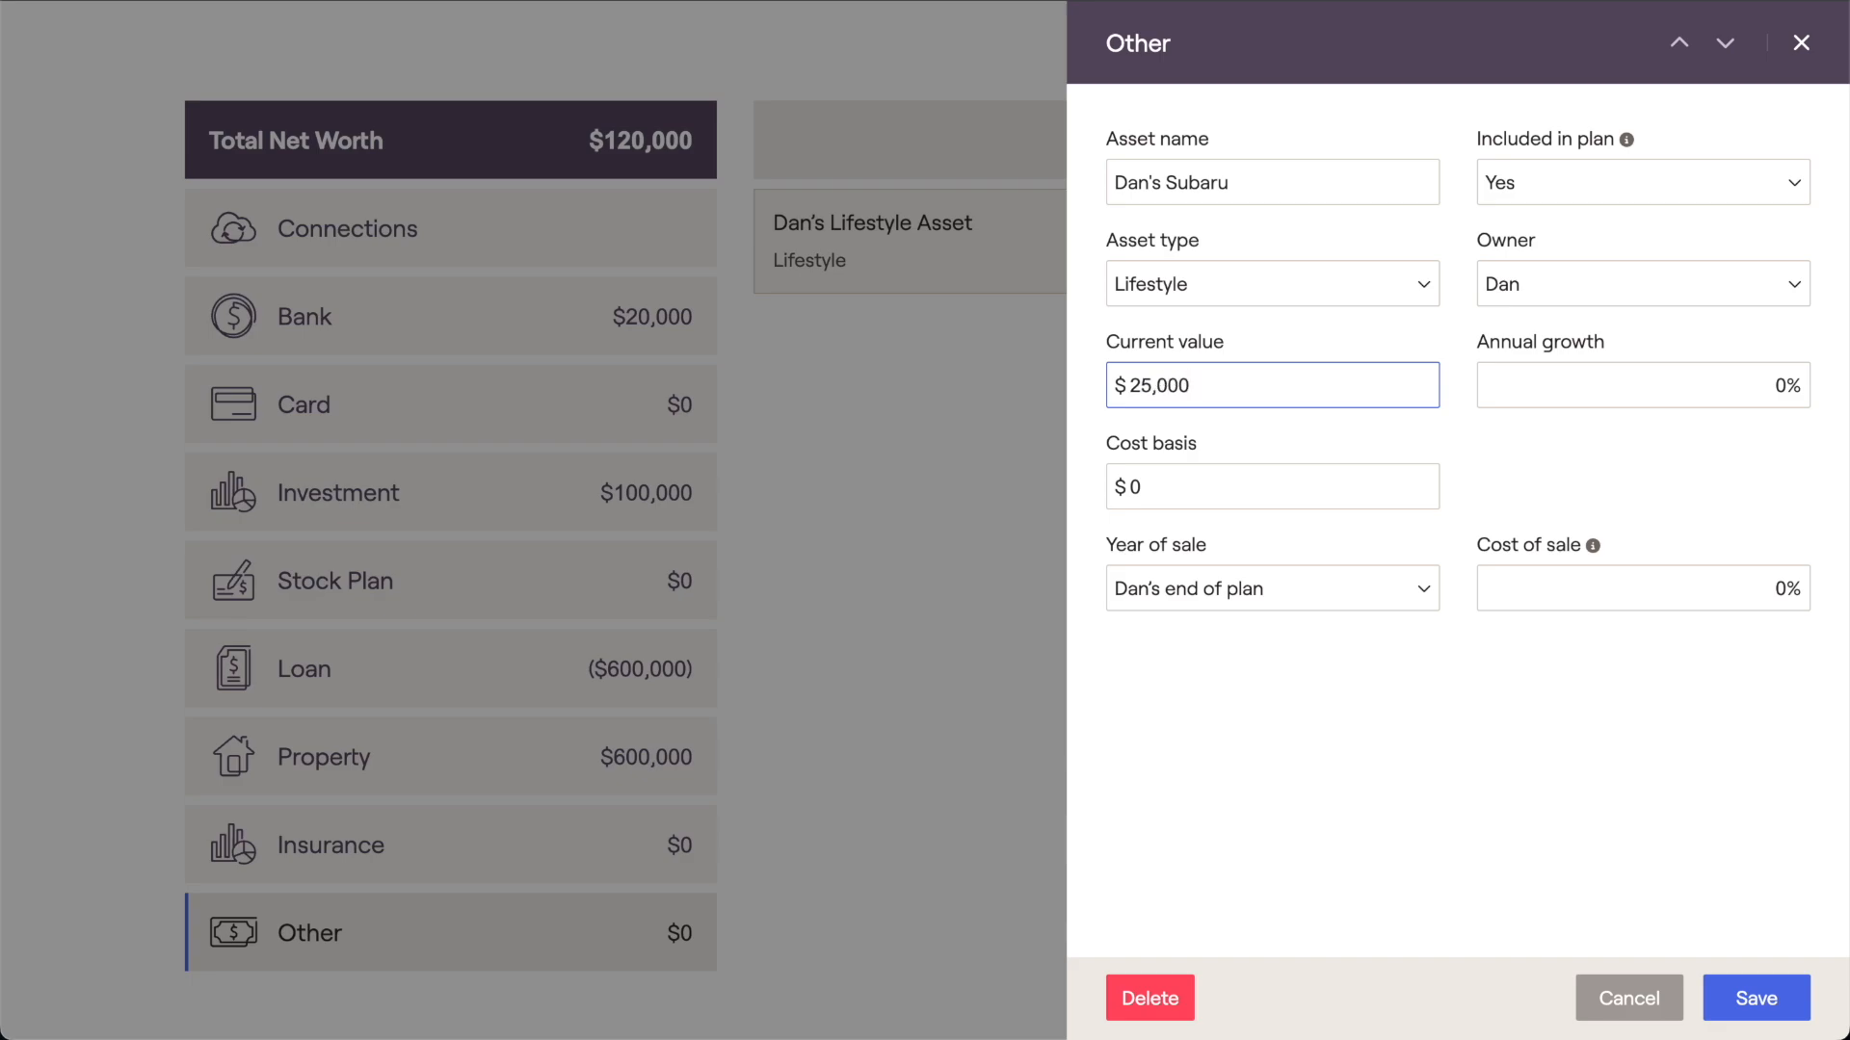
pyautogui.click(1198, 301)
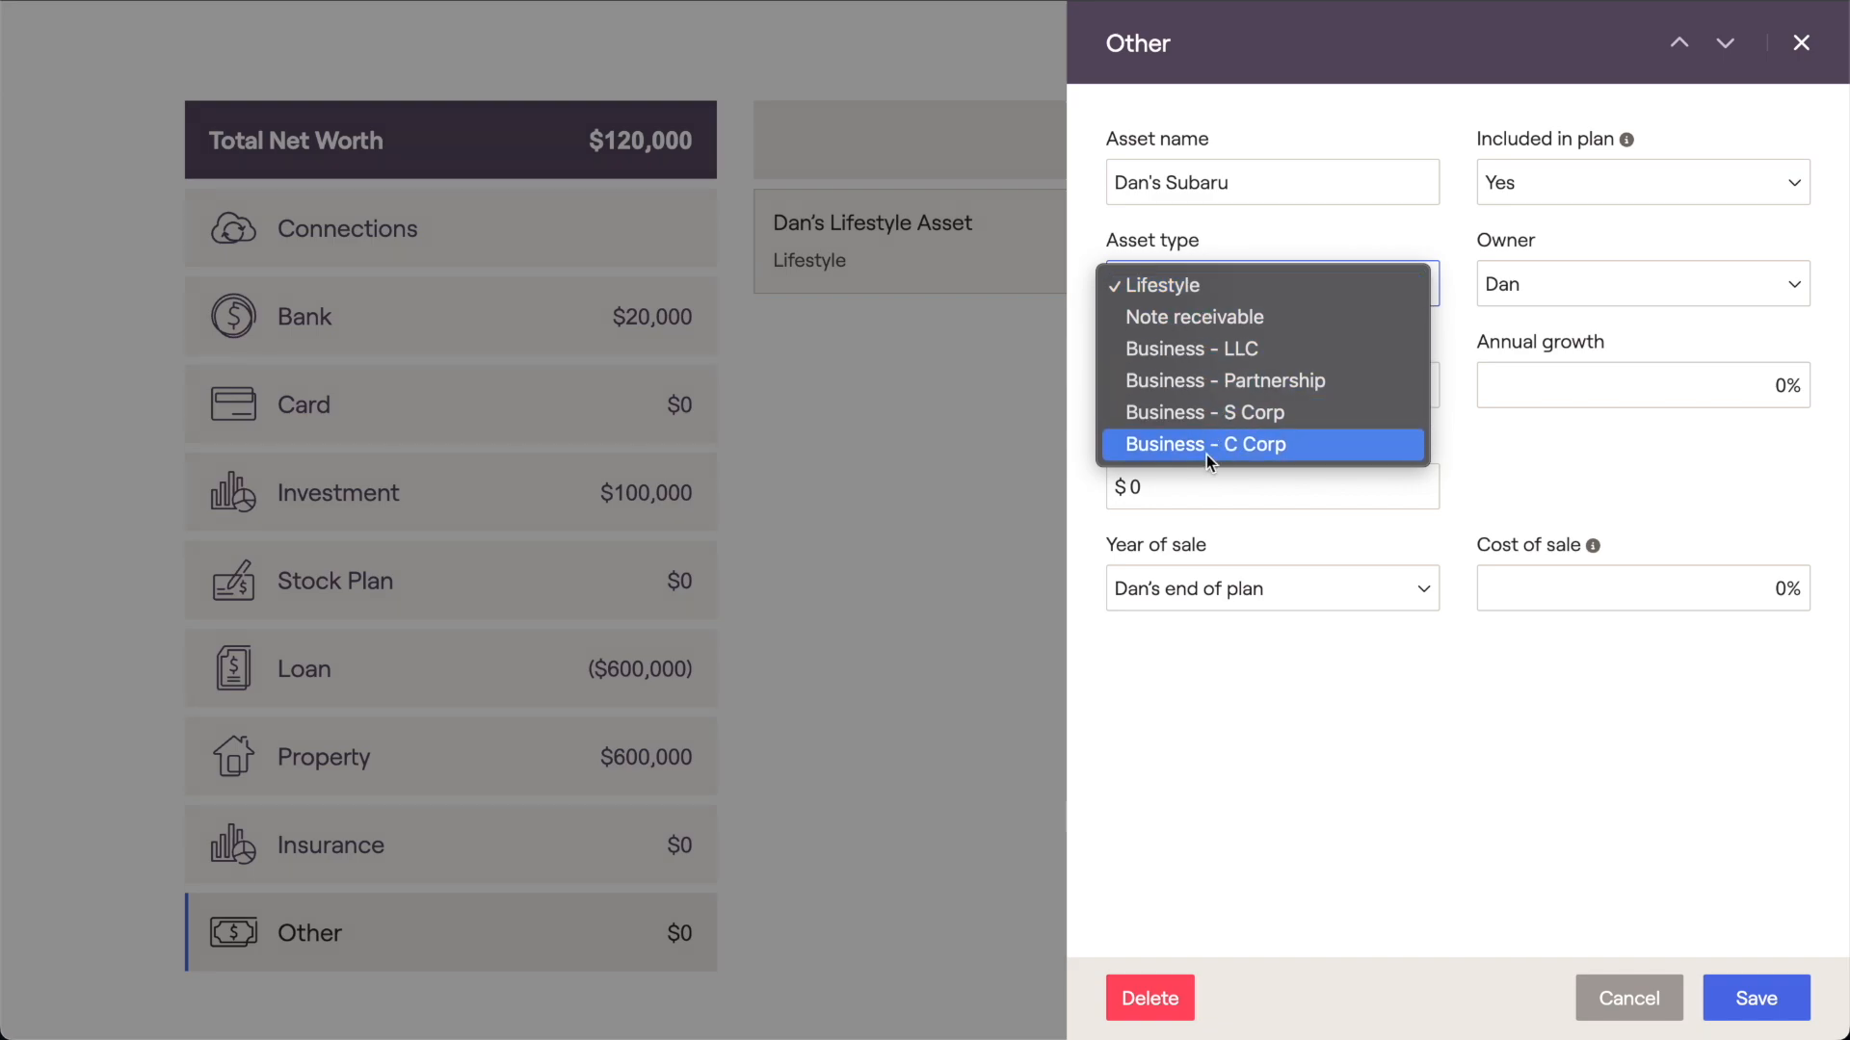
pyautogui.click(1408, 674)
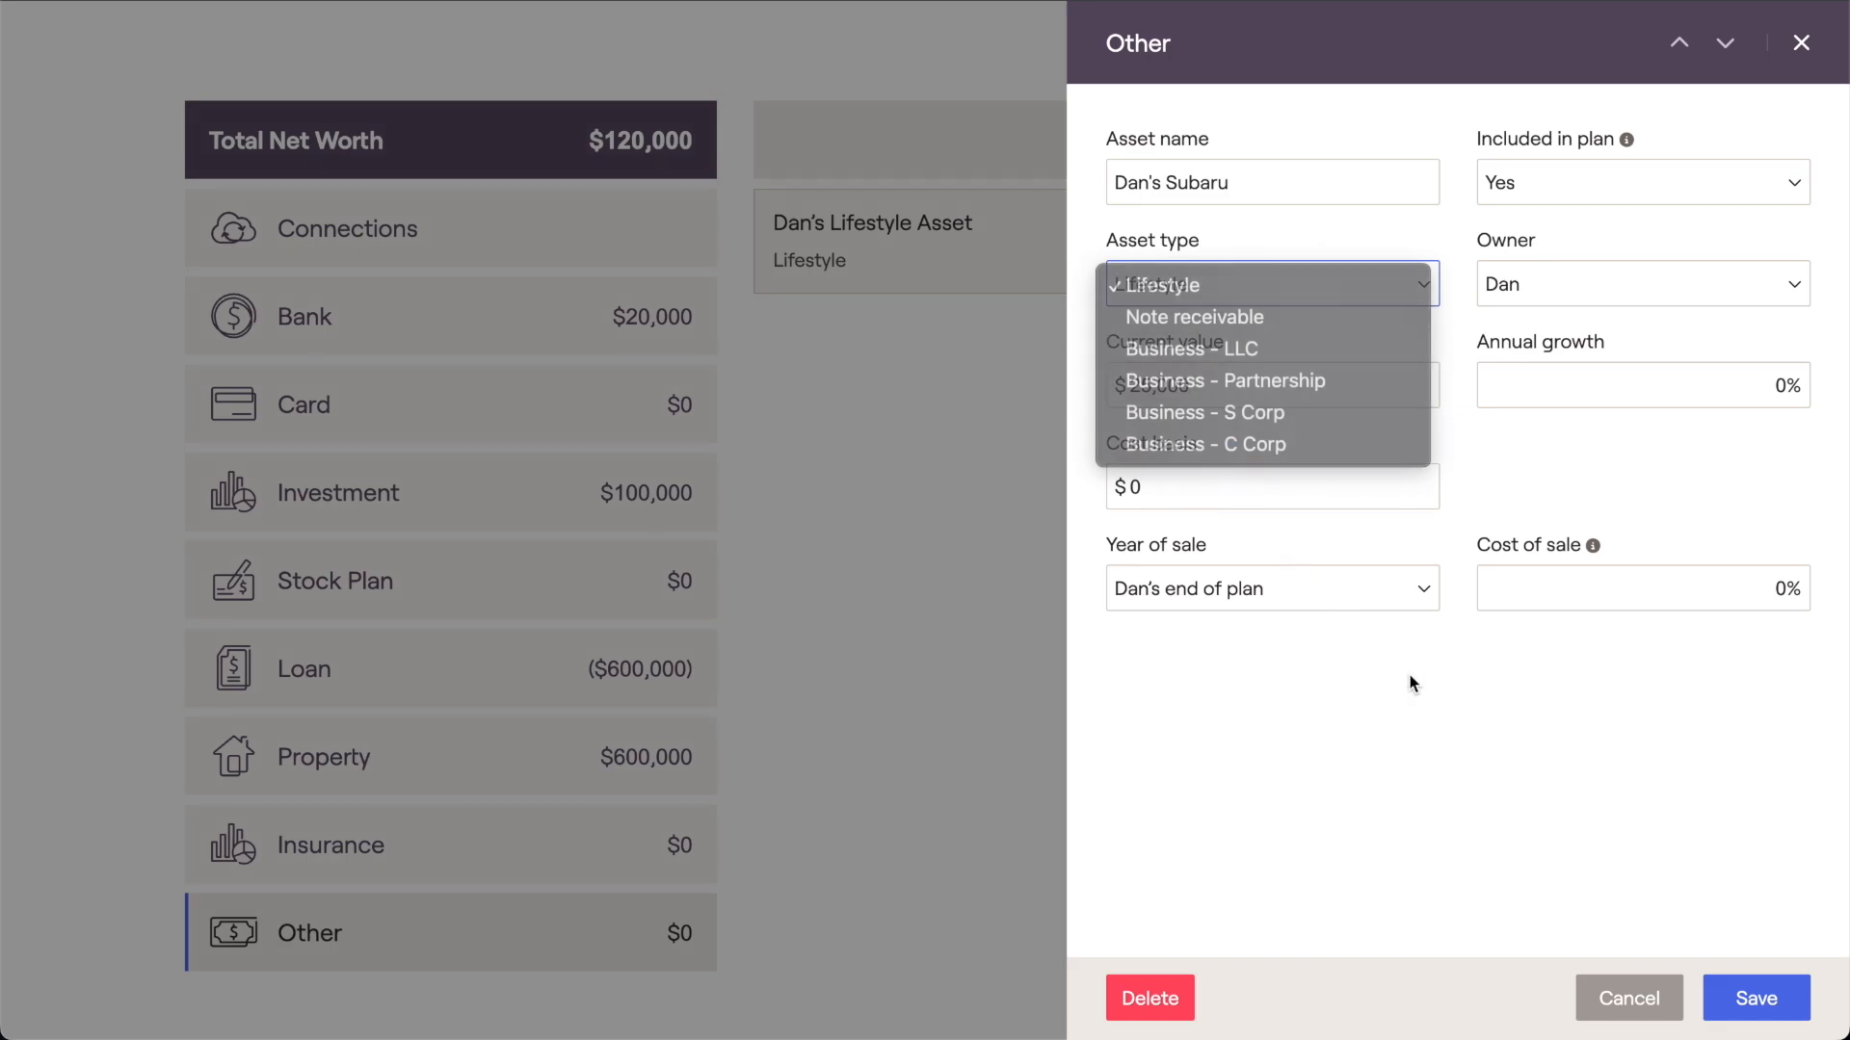
pyautogui.click(1717, 985)
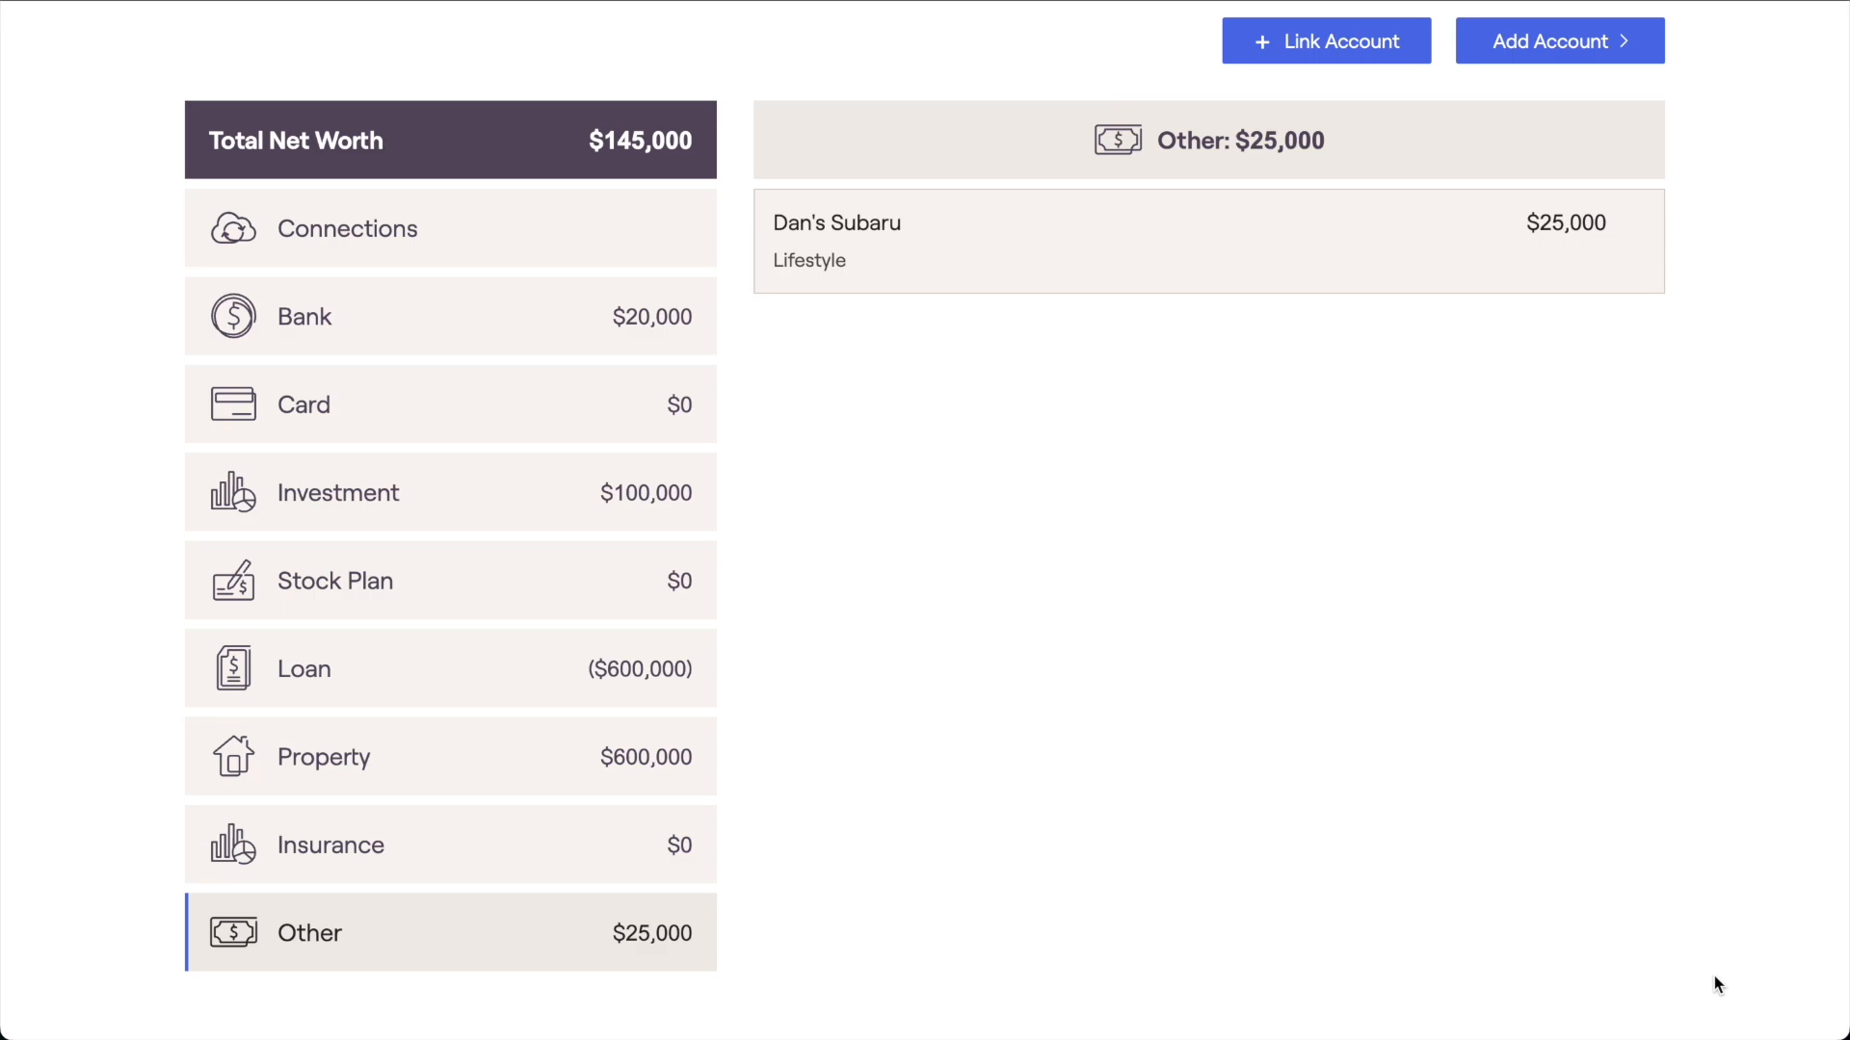
# - Continue from Net Worth to the General Expenses step of the onboarding
pyautogui.scroll(-2, 1715, 984)
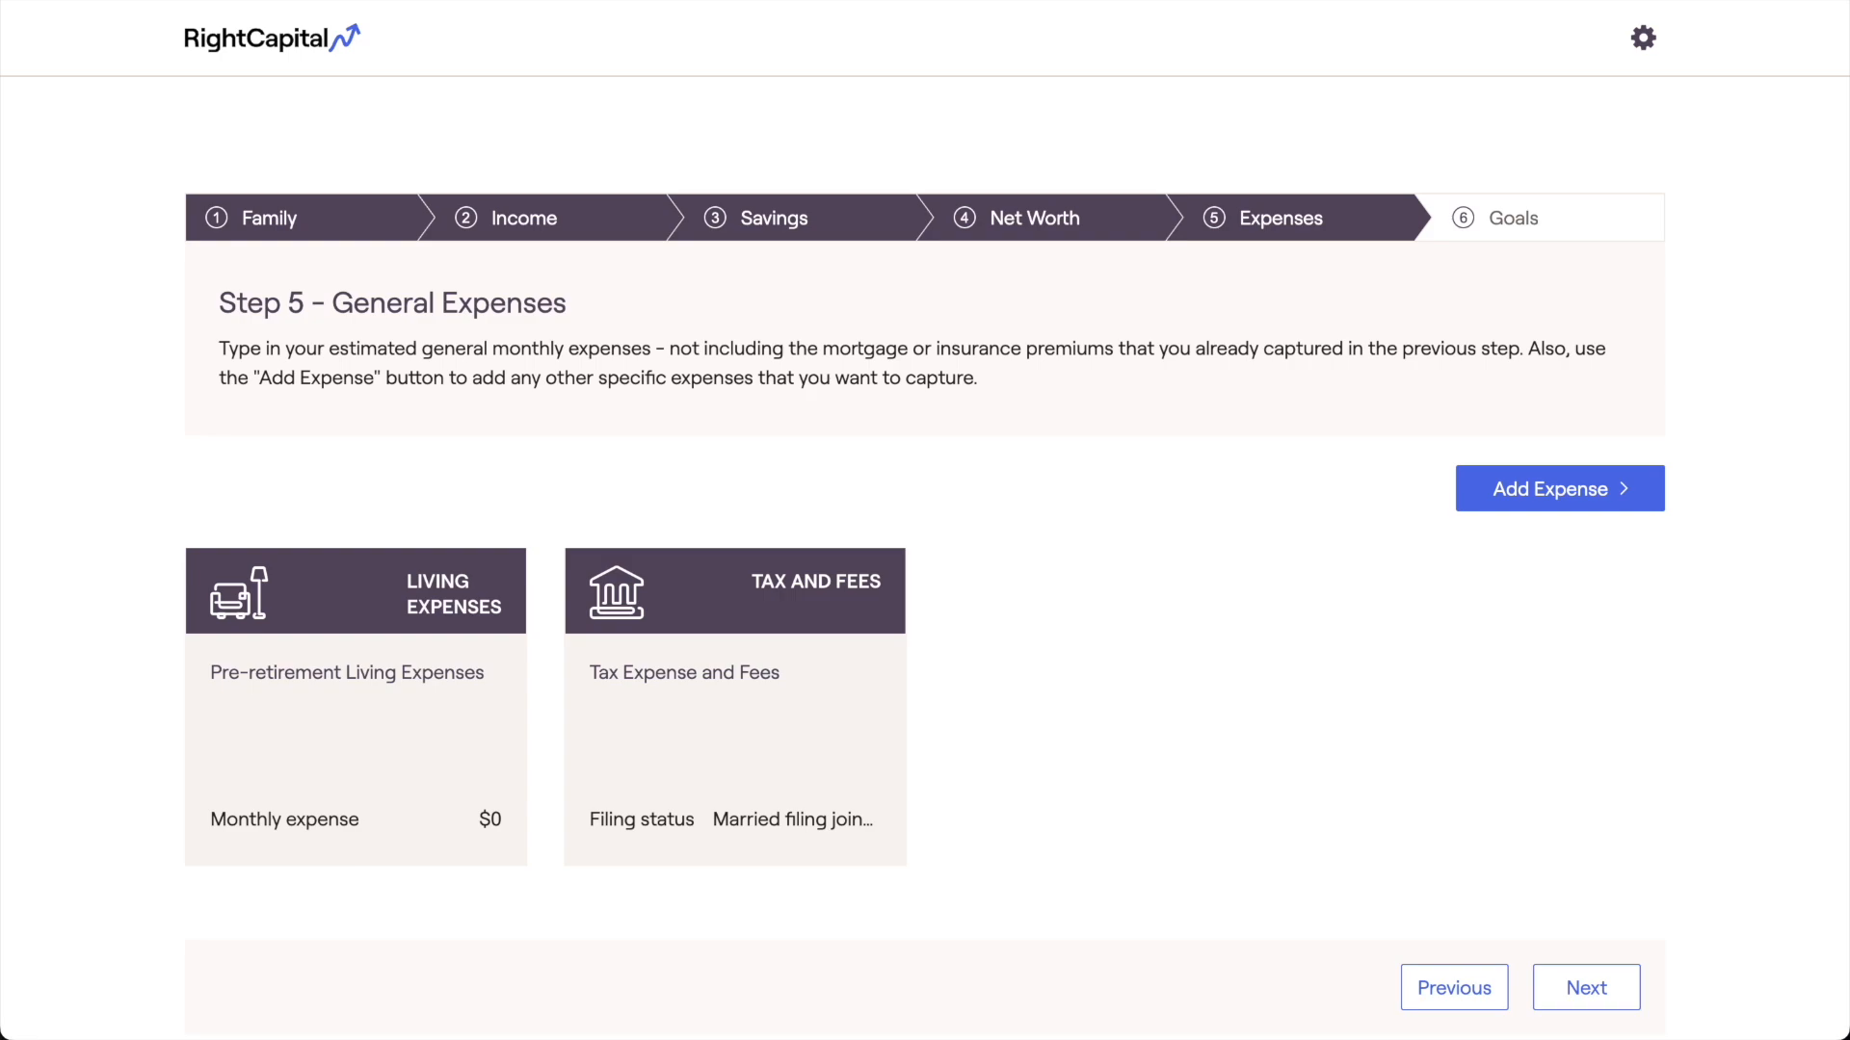
# - Open the Pre-retirement Living Expenses entry and set its monthly expense to $5,000
pyautogui.moveTo(508, 592)
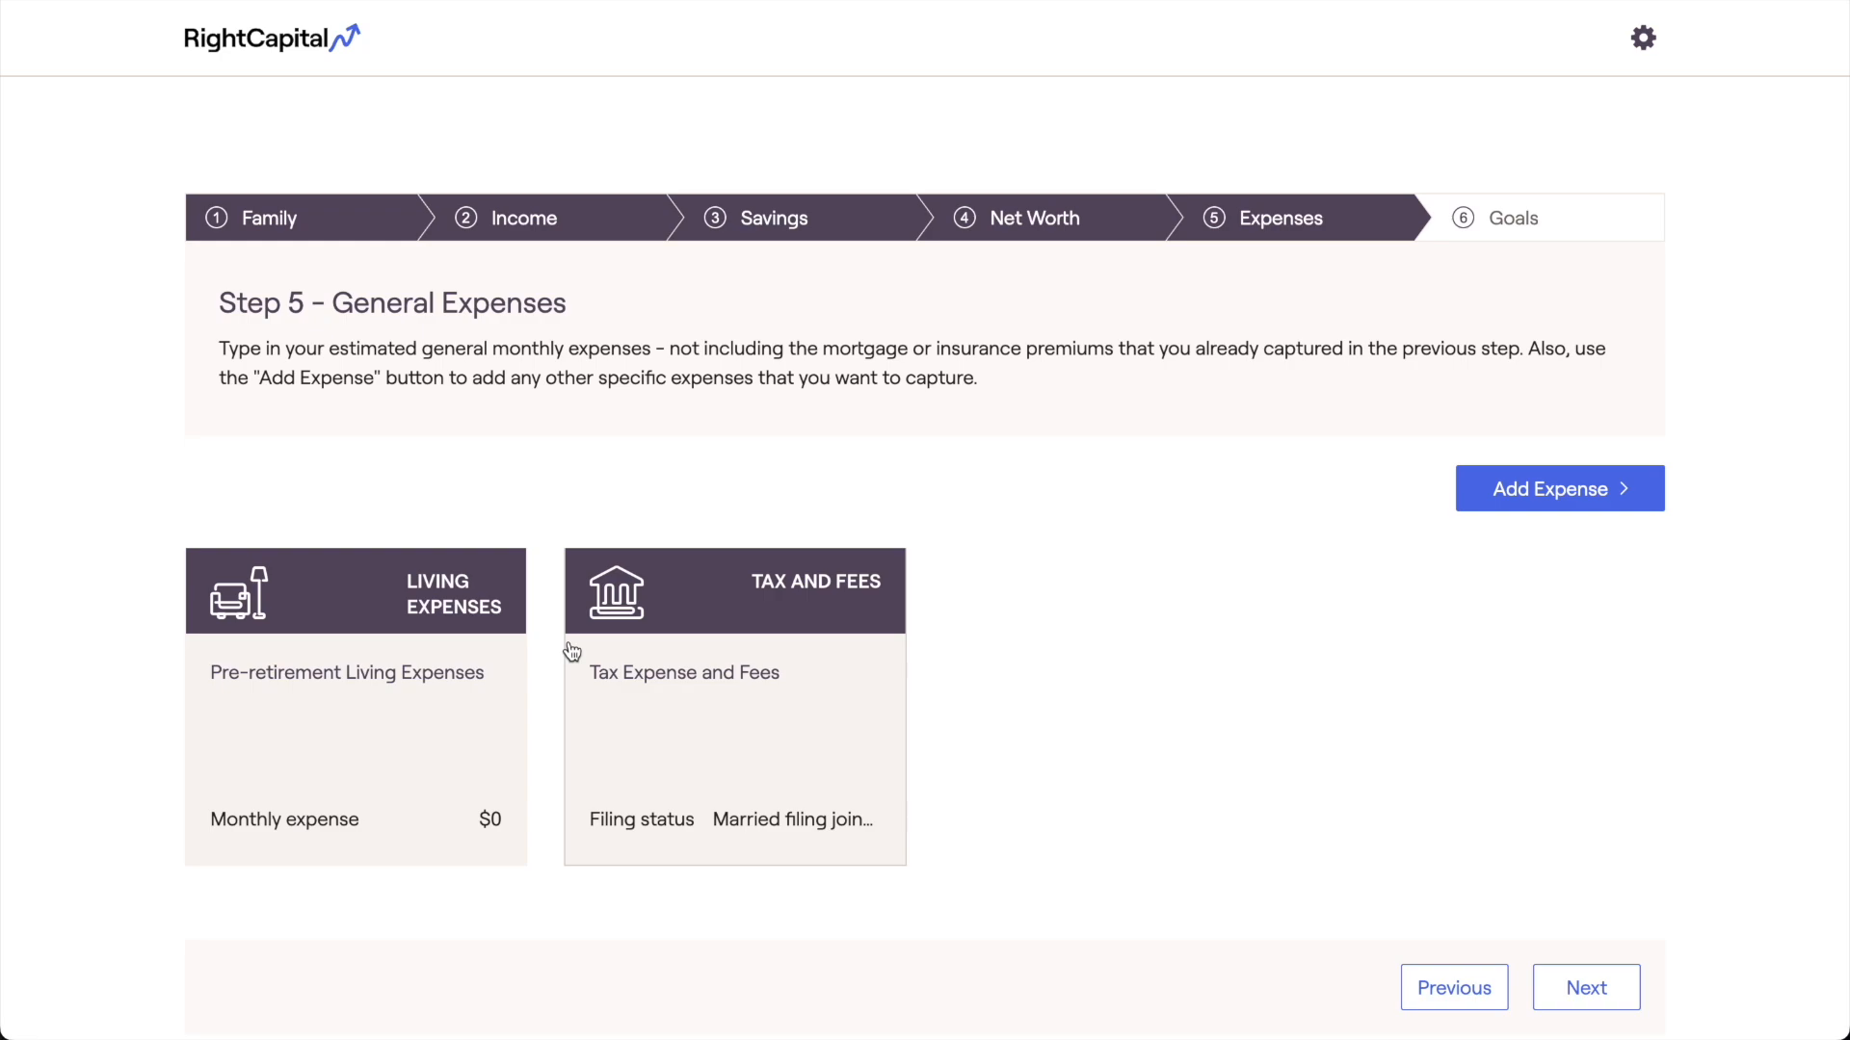
pyautogui.click(508, 658)
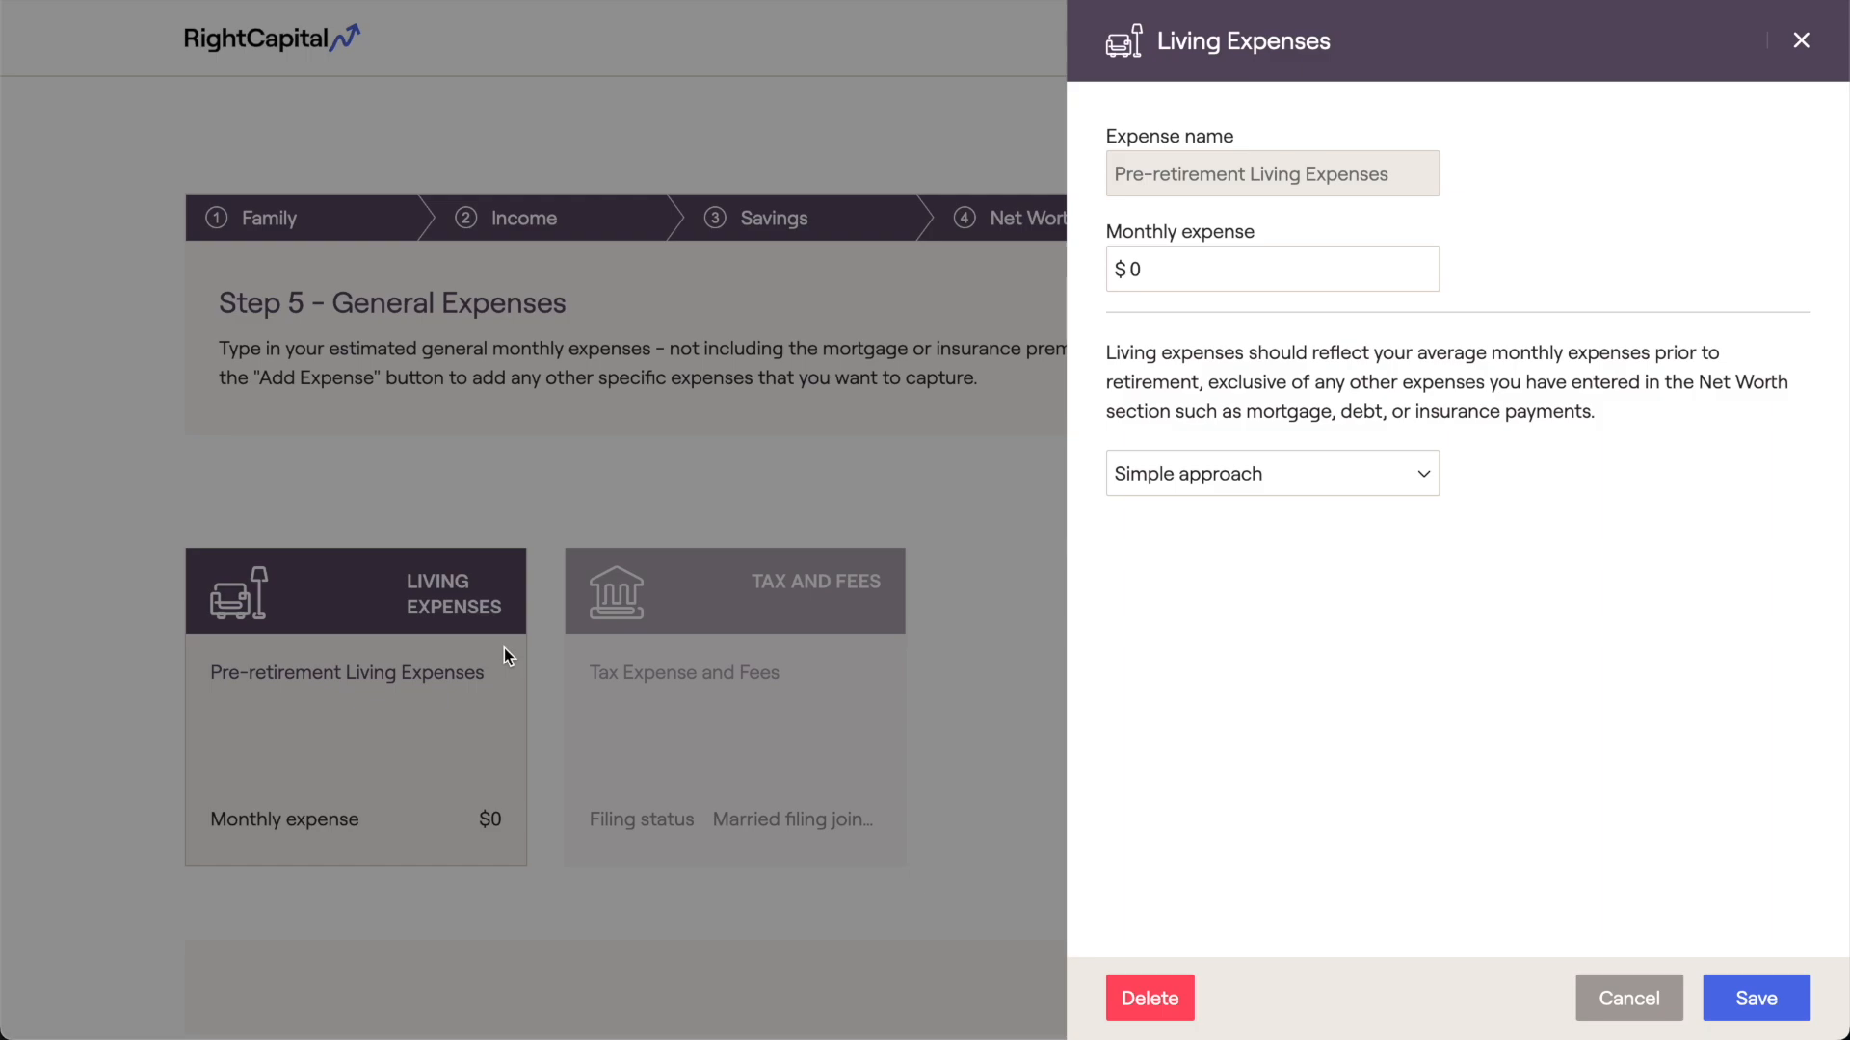
pyautogui.click(1147, 270)
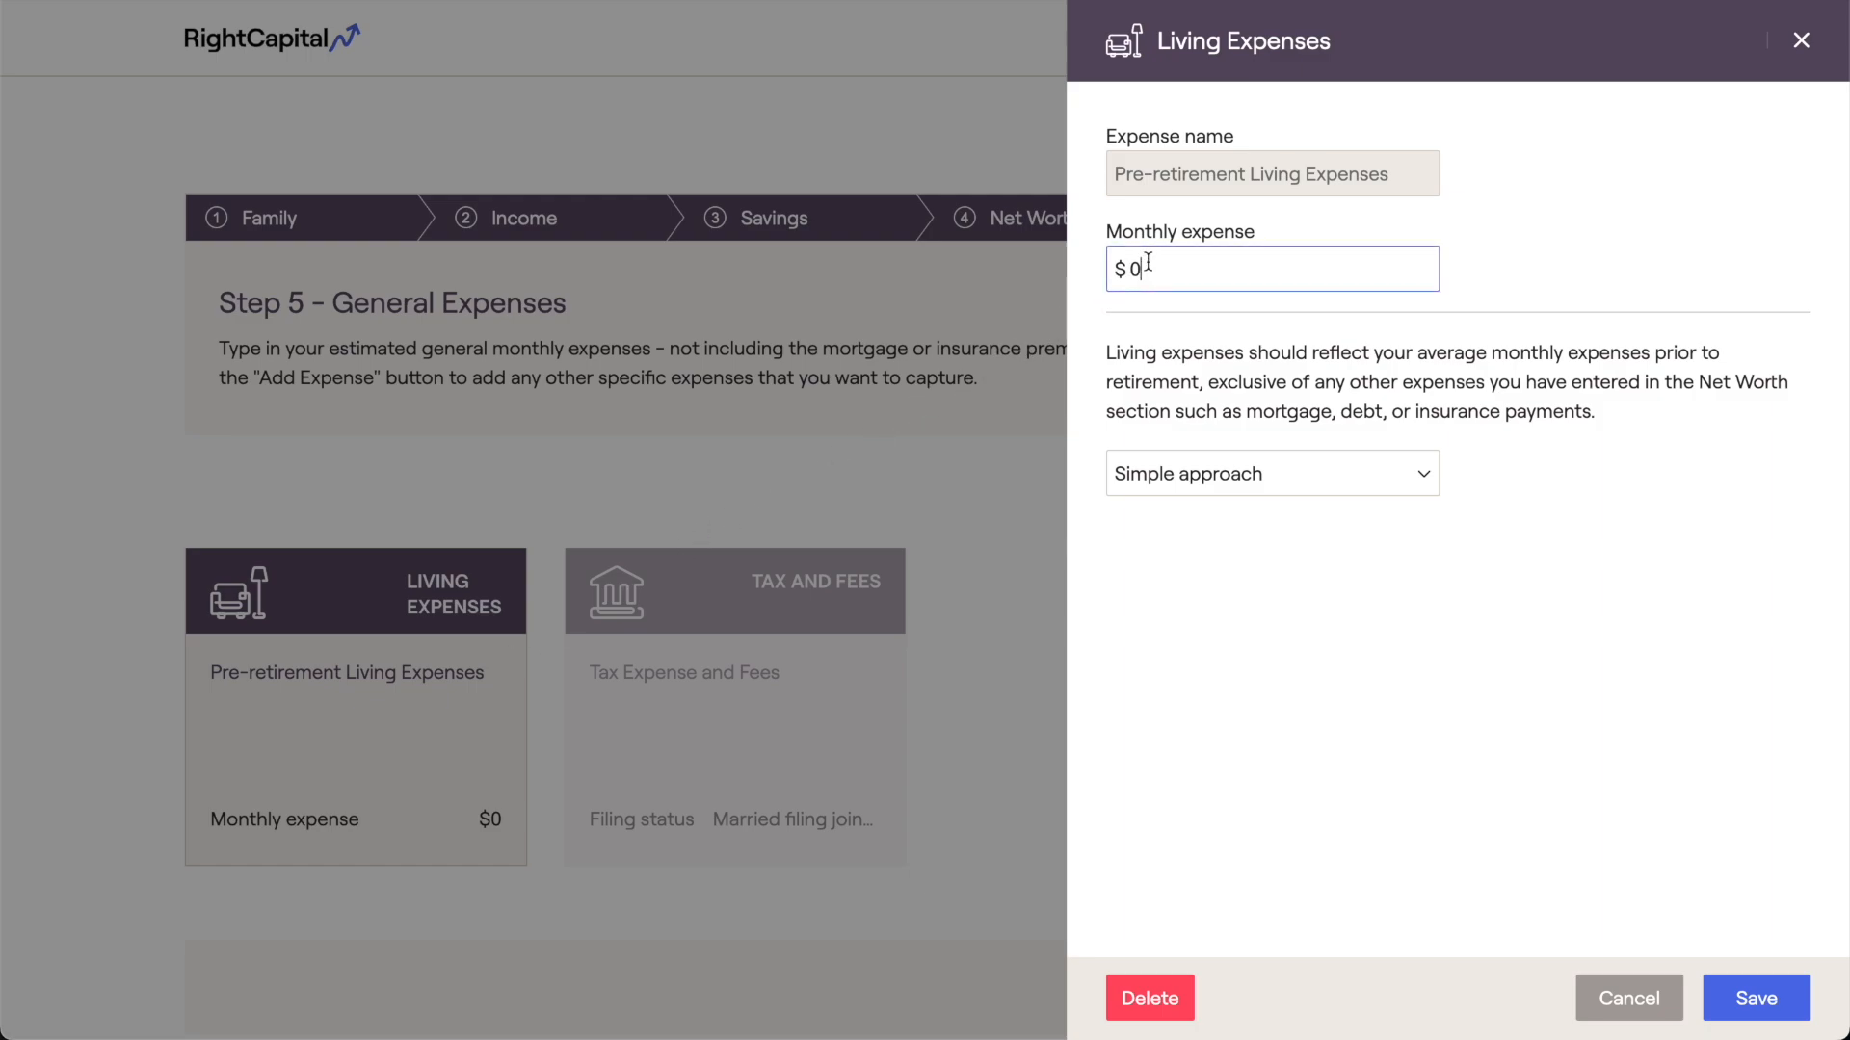
pyautogui.press('BackSpace')
pyautogui.write('5000')
pyautogui.click(1144, 309)
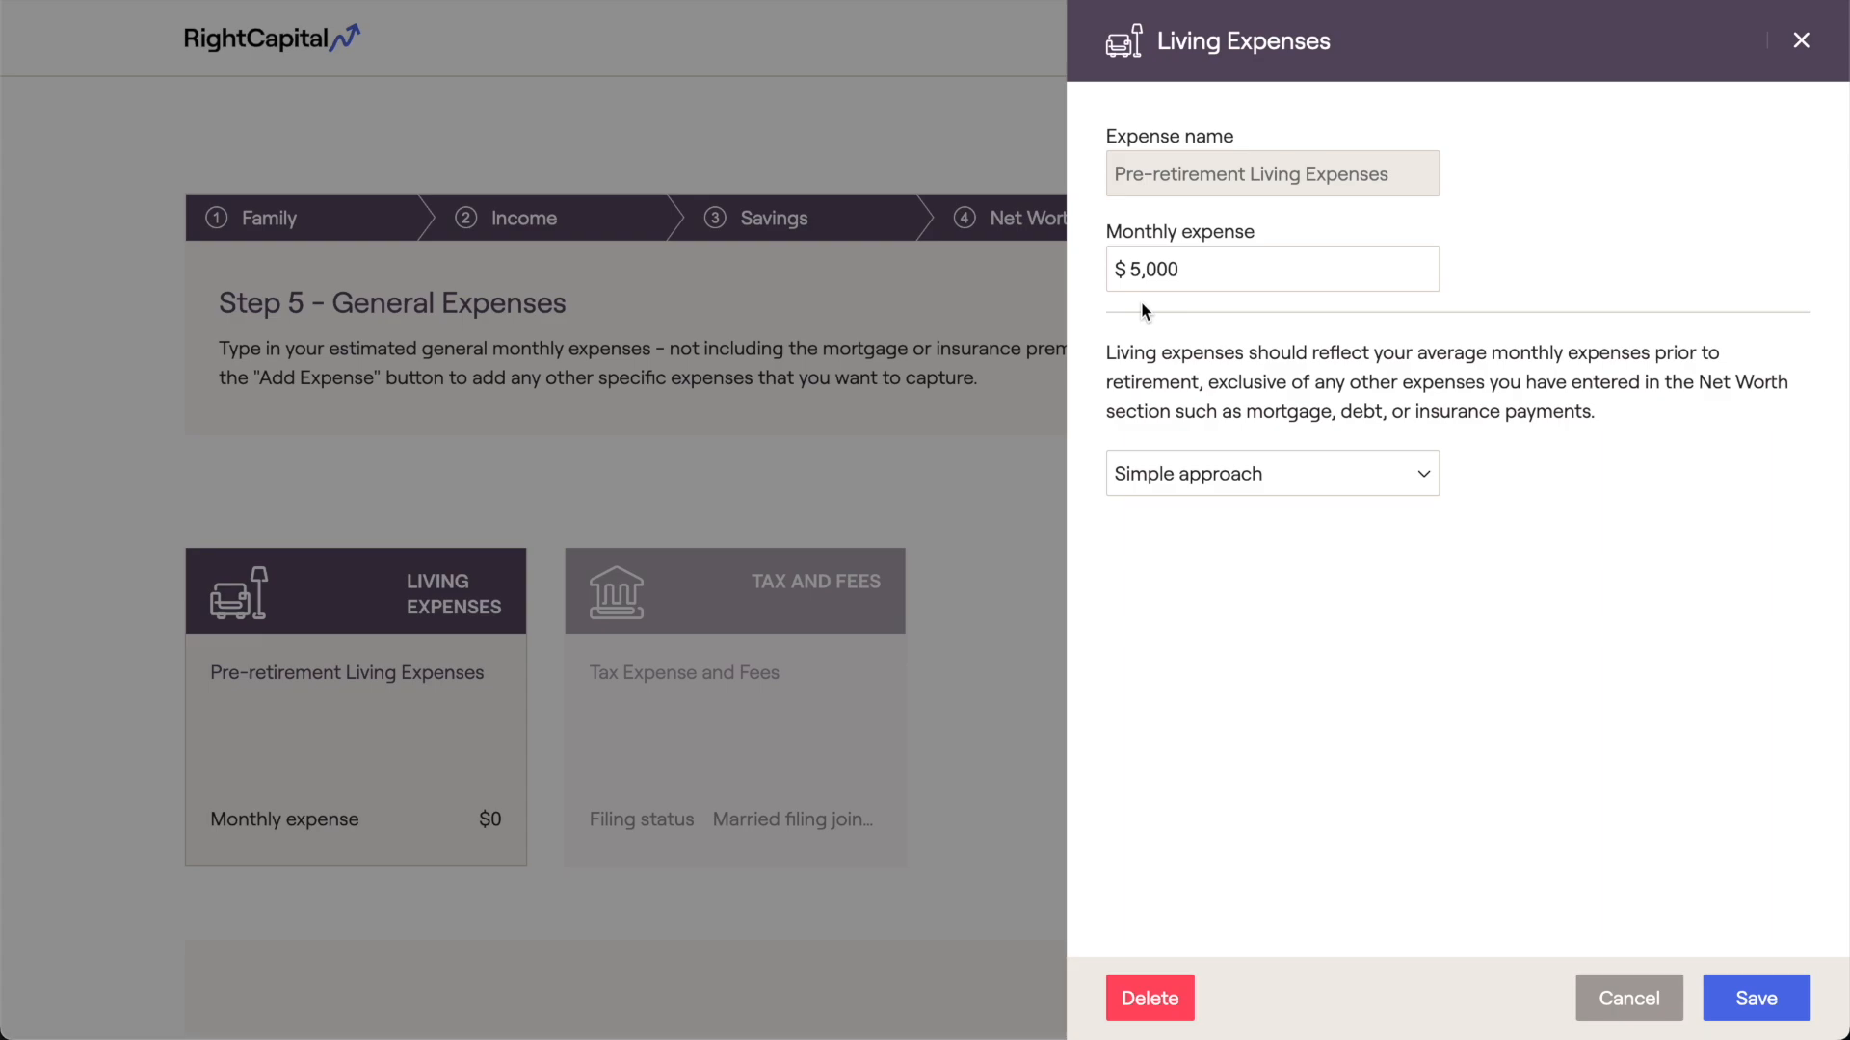
# - Switch the living expenses to a detailed worksheet, review its monthly categories, and return to the simple approach
pyautogui.click(1233, 482)
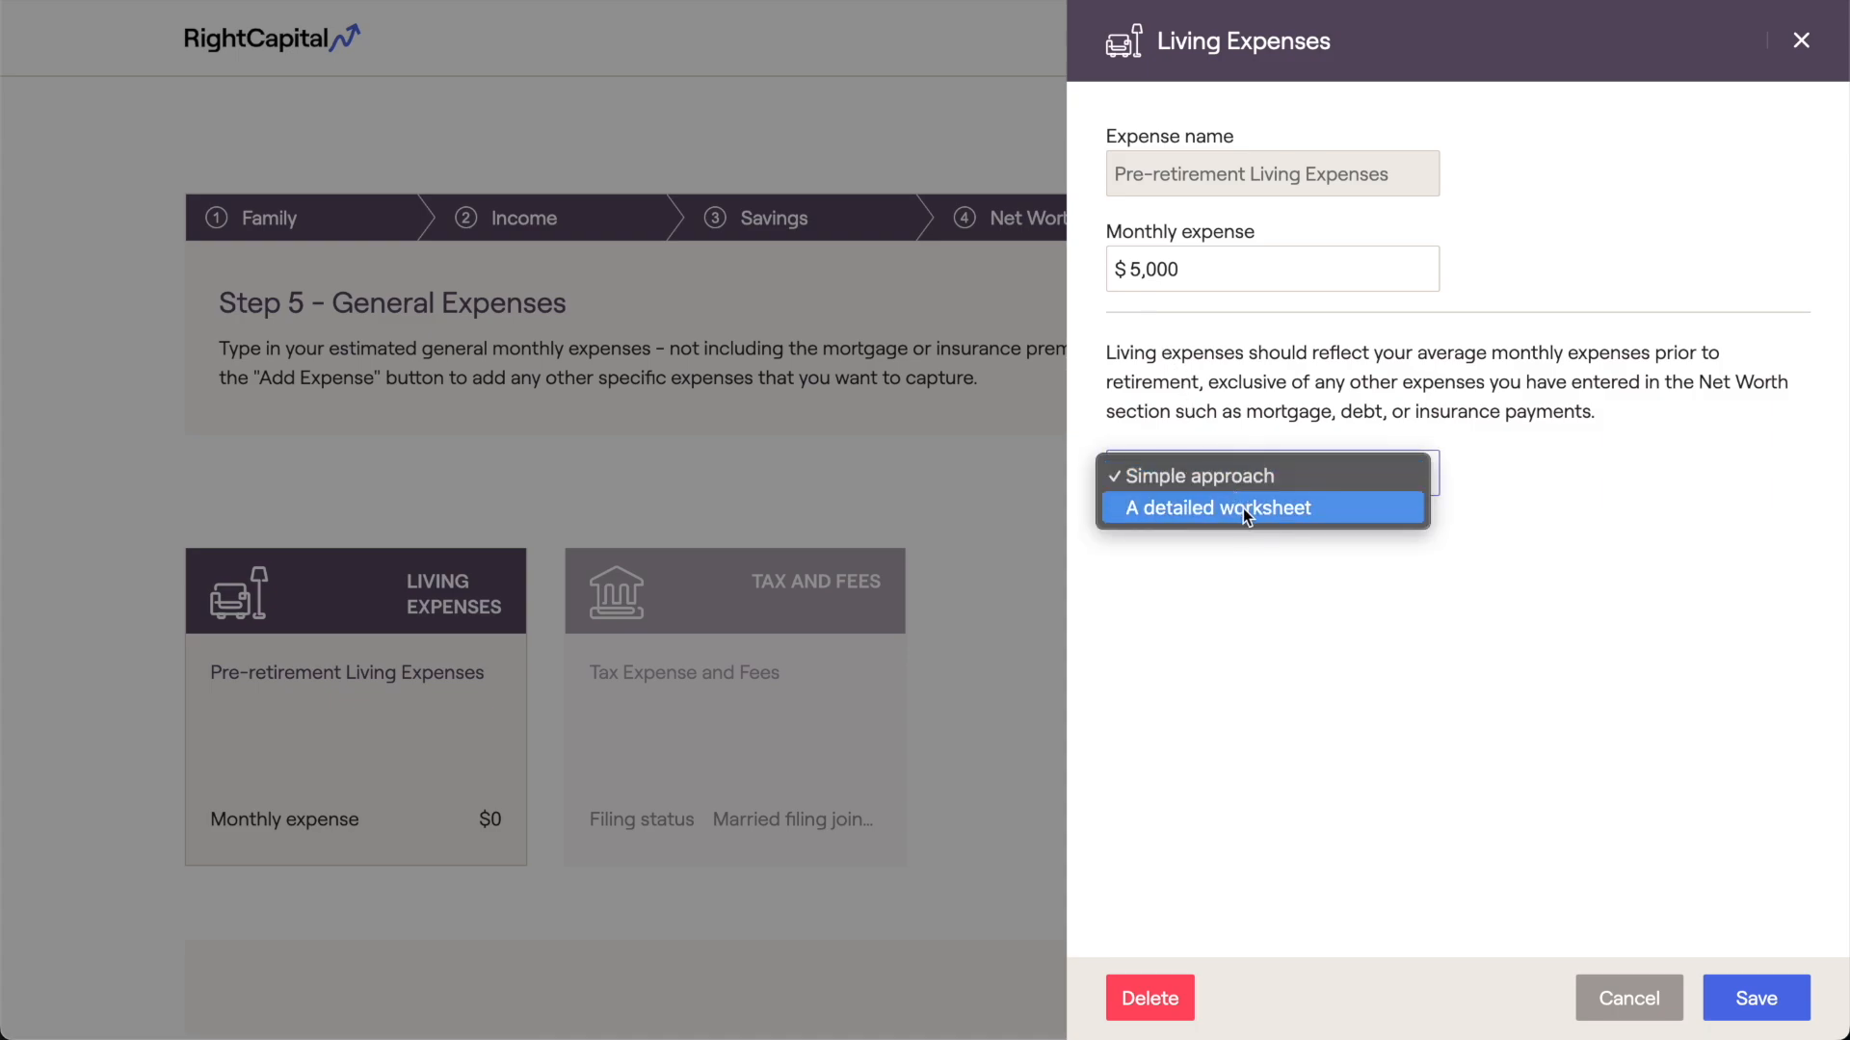
pyautogui.click(1243, 506)
pyautogui.scroll(-3, 1243, 507)
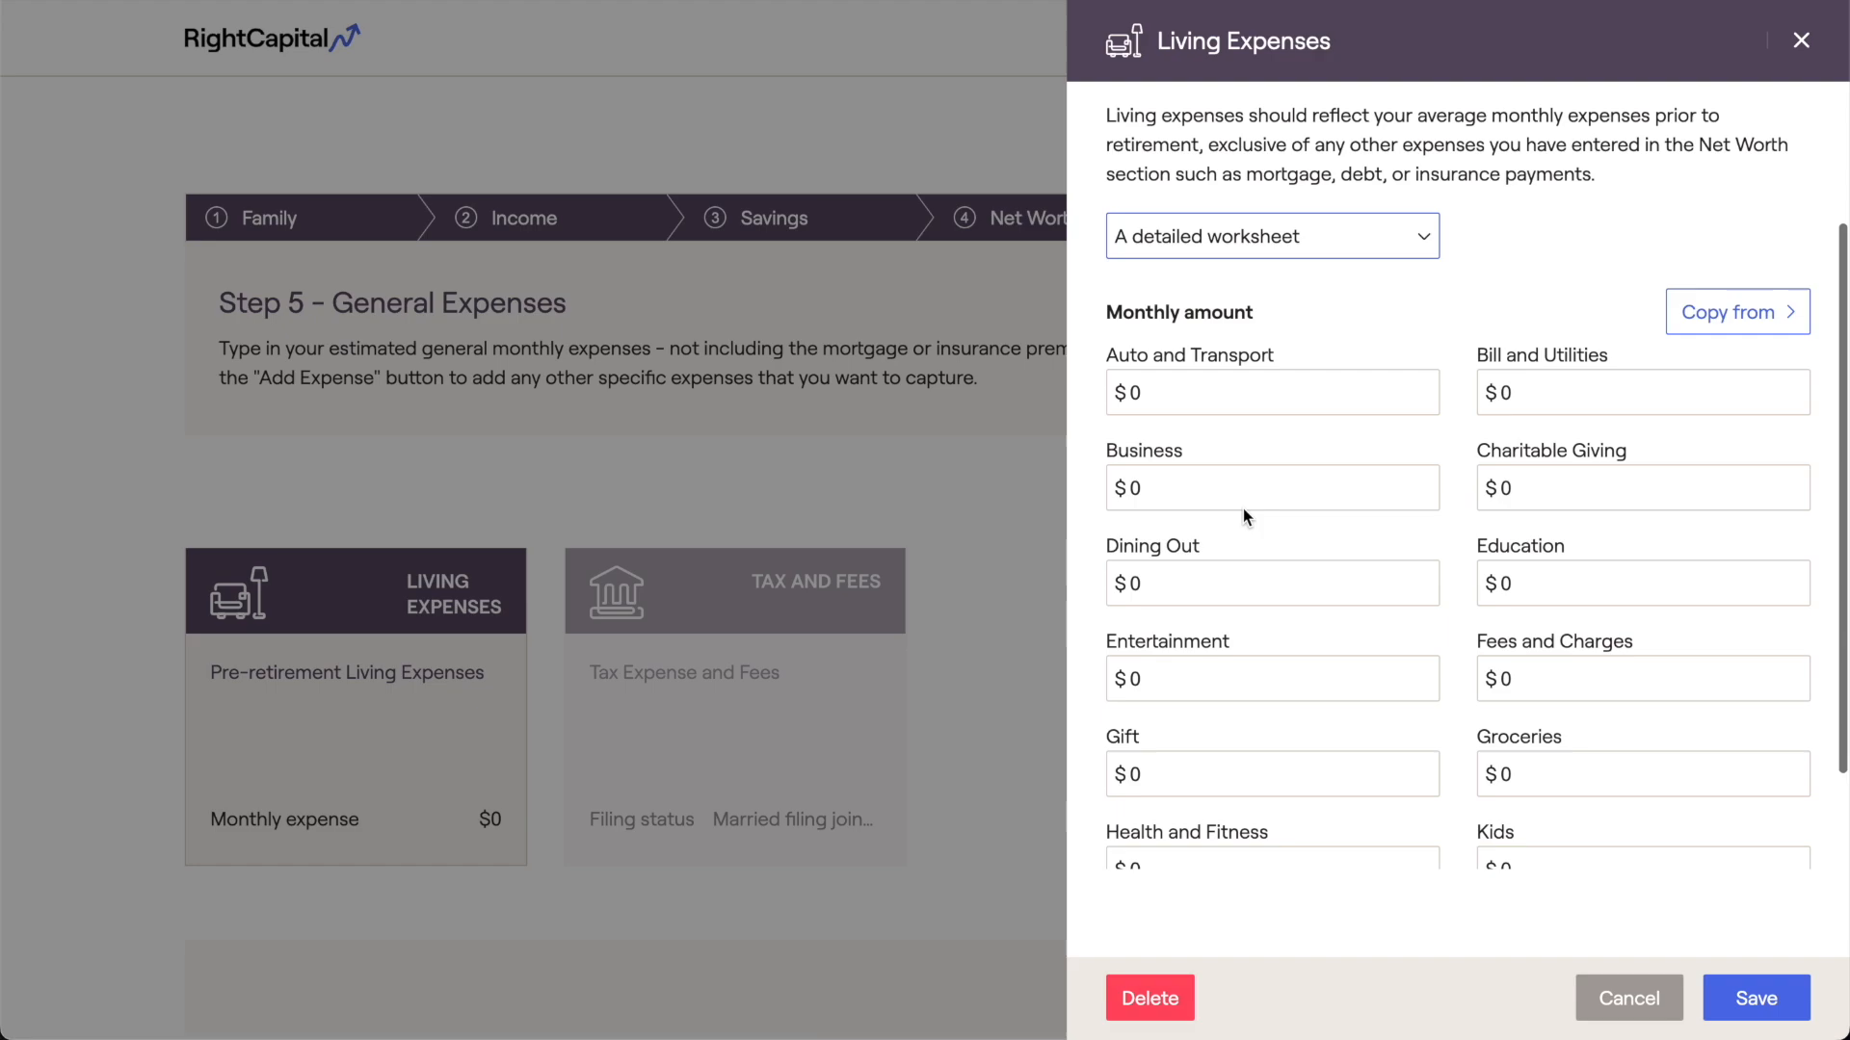
pyautogui.scroll(-3, 1243, 507)
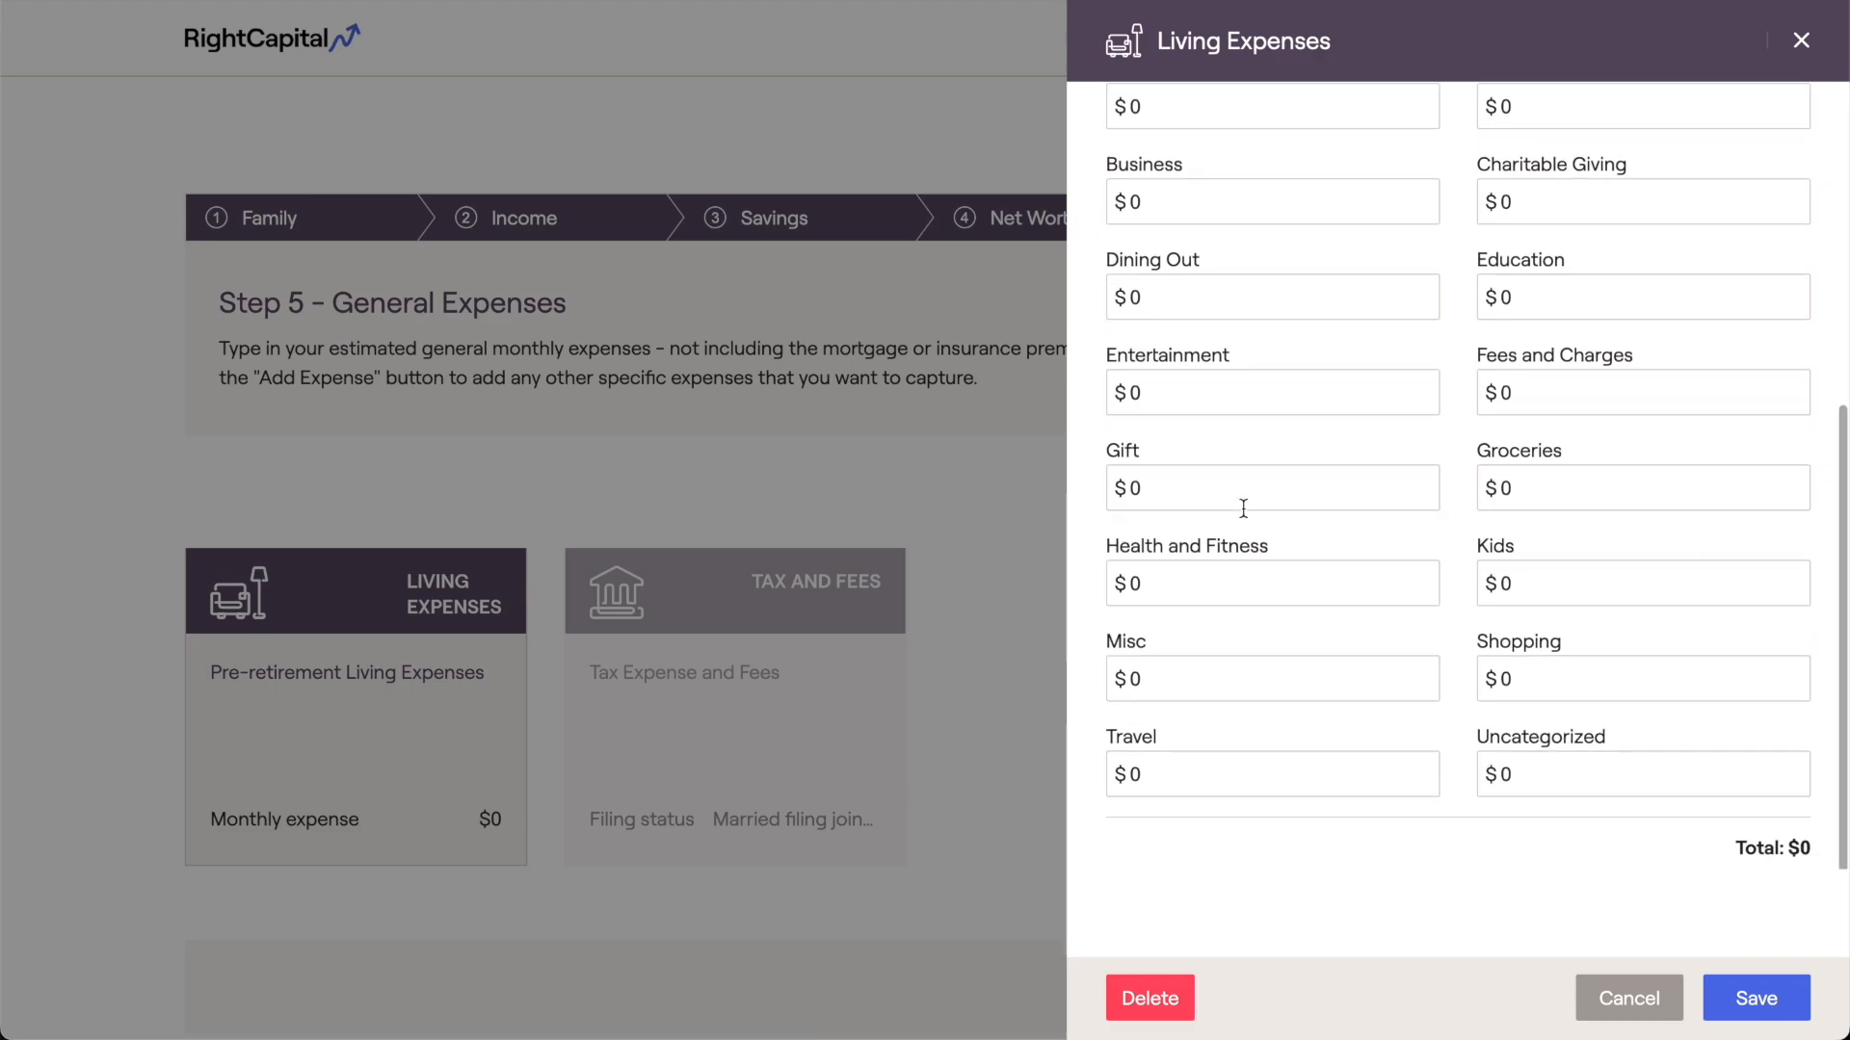
pyautogui.scroll(4, 1242, 508)
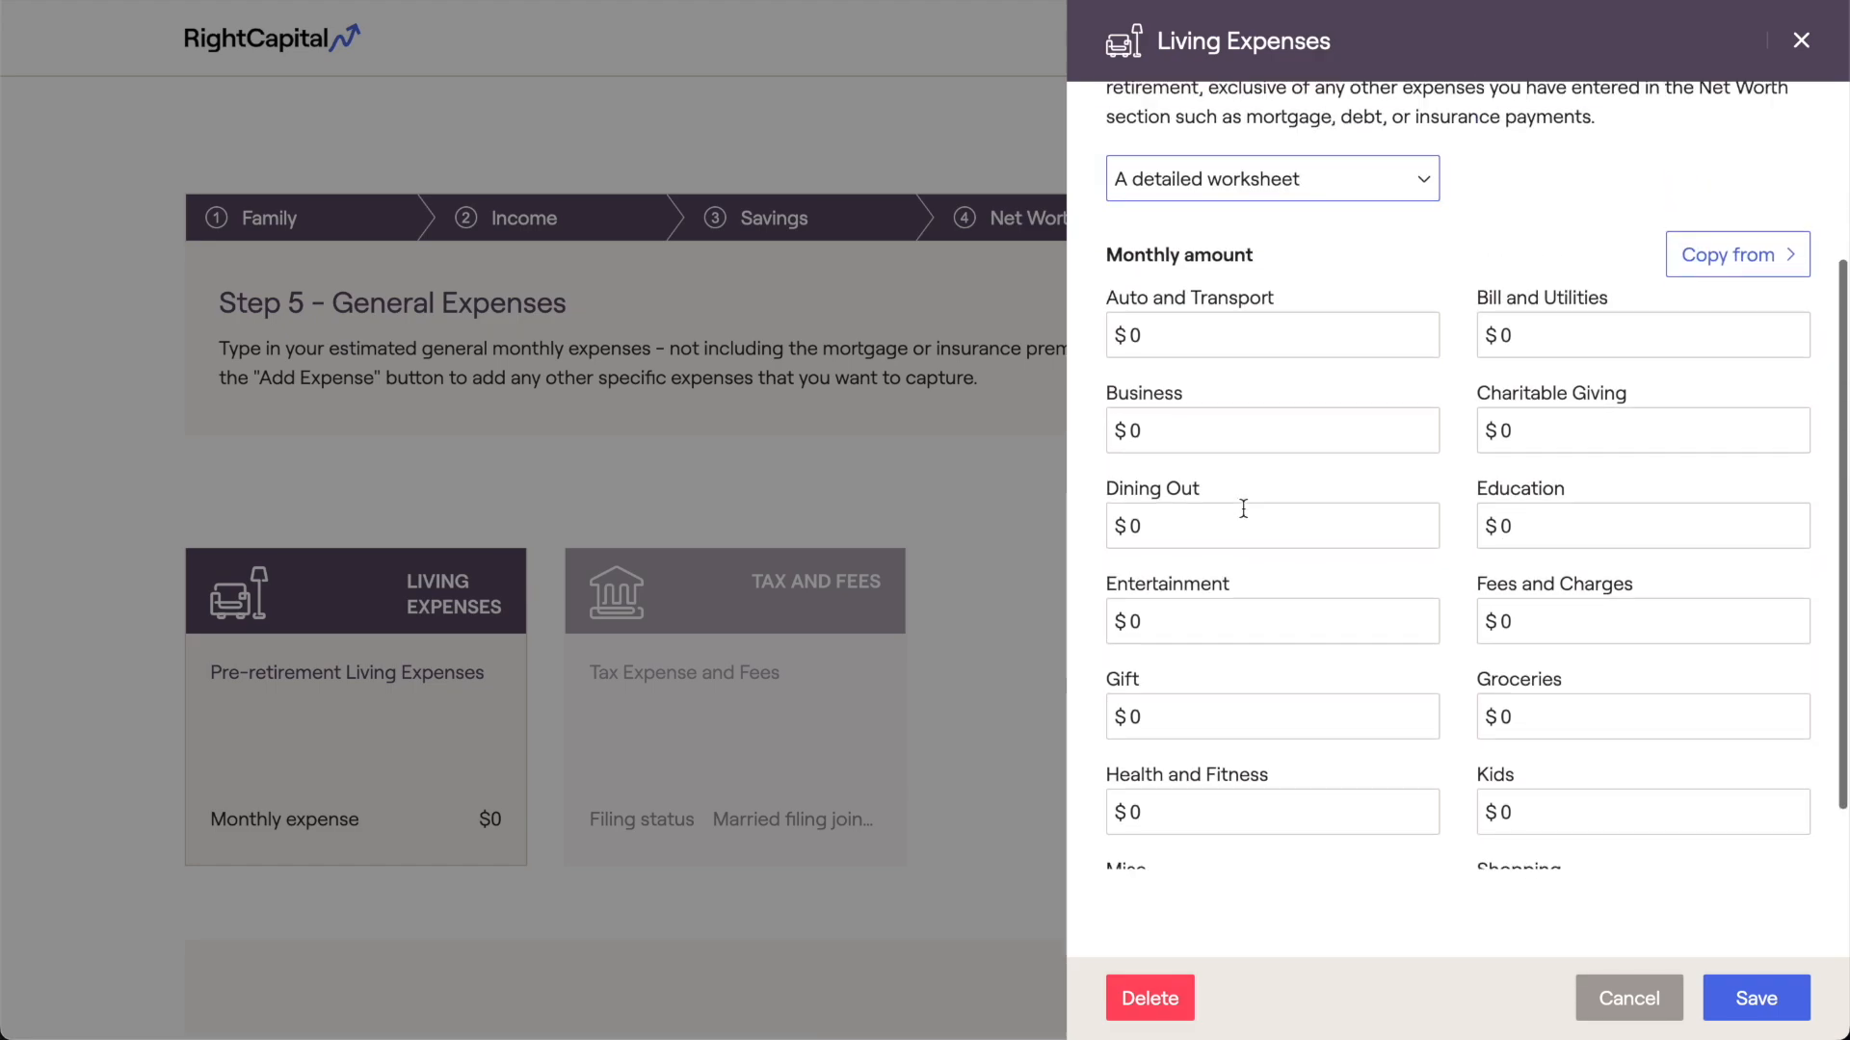
pyautogui.scroll(1, 1243, 508)
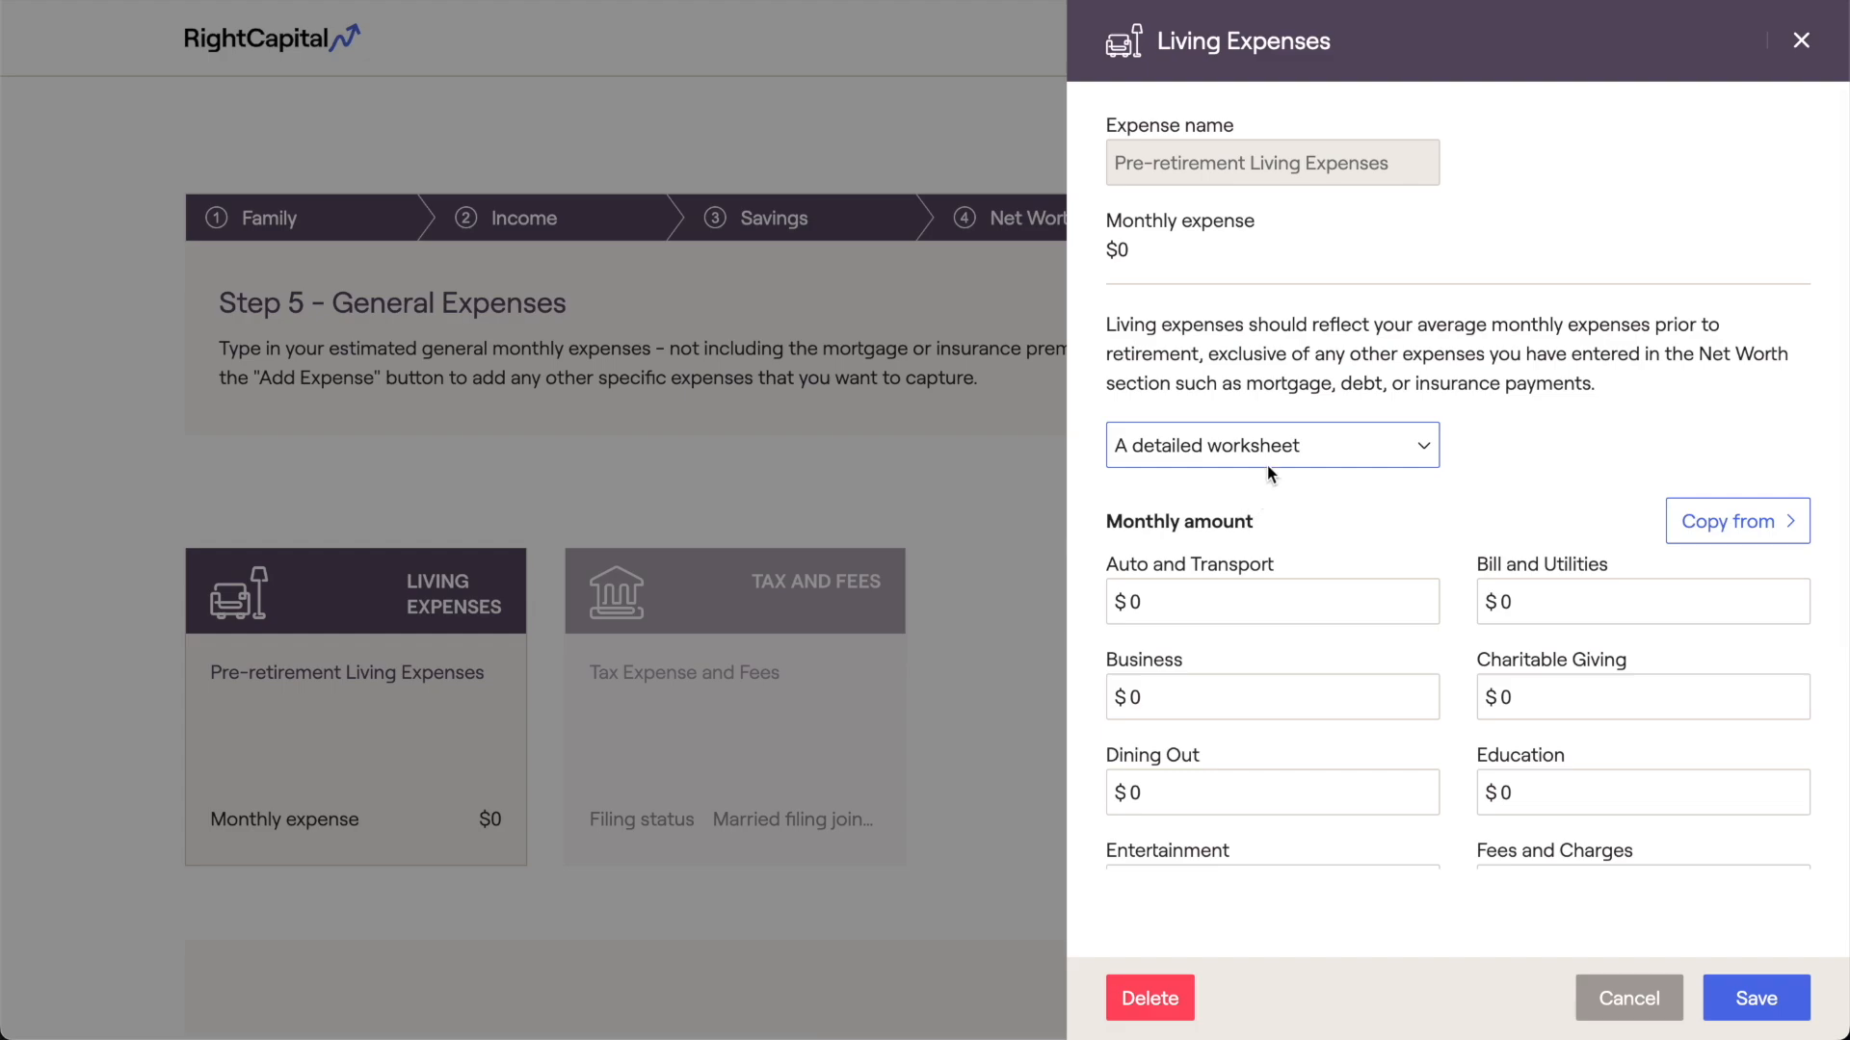
pyautogui.click(1270, 463)
pyautogui.click(1274, 418)
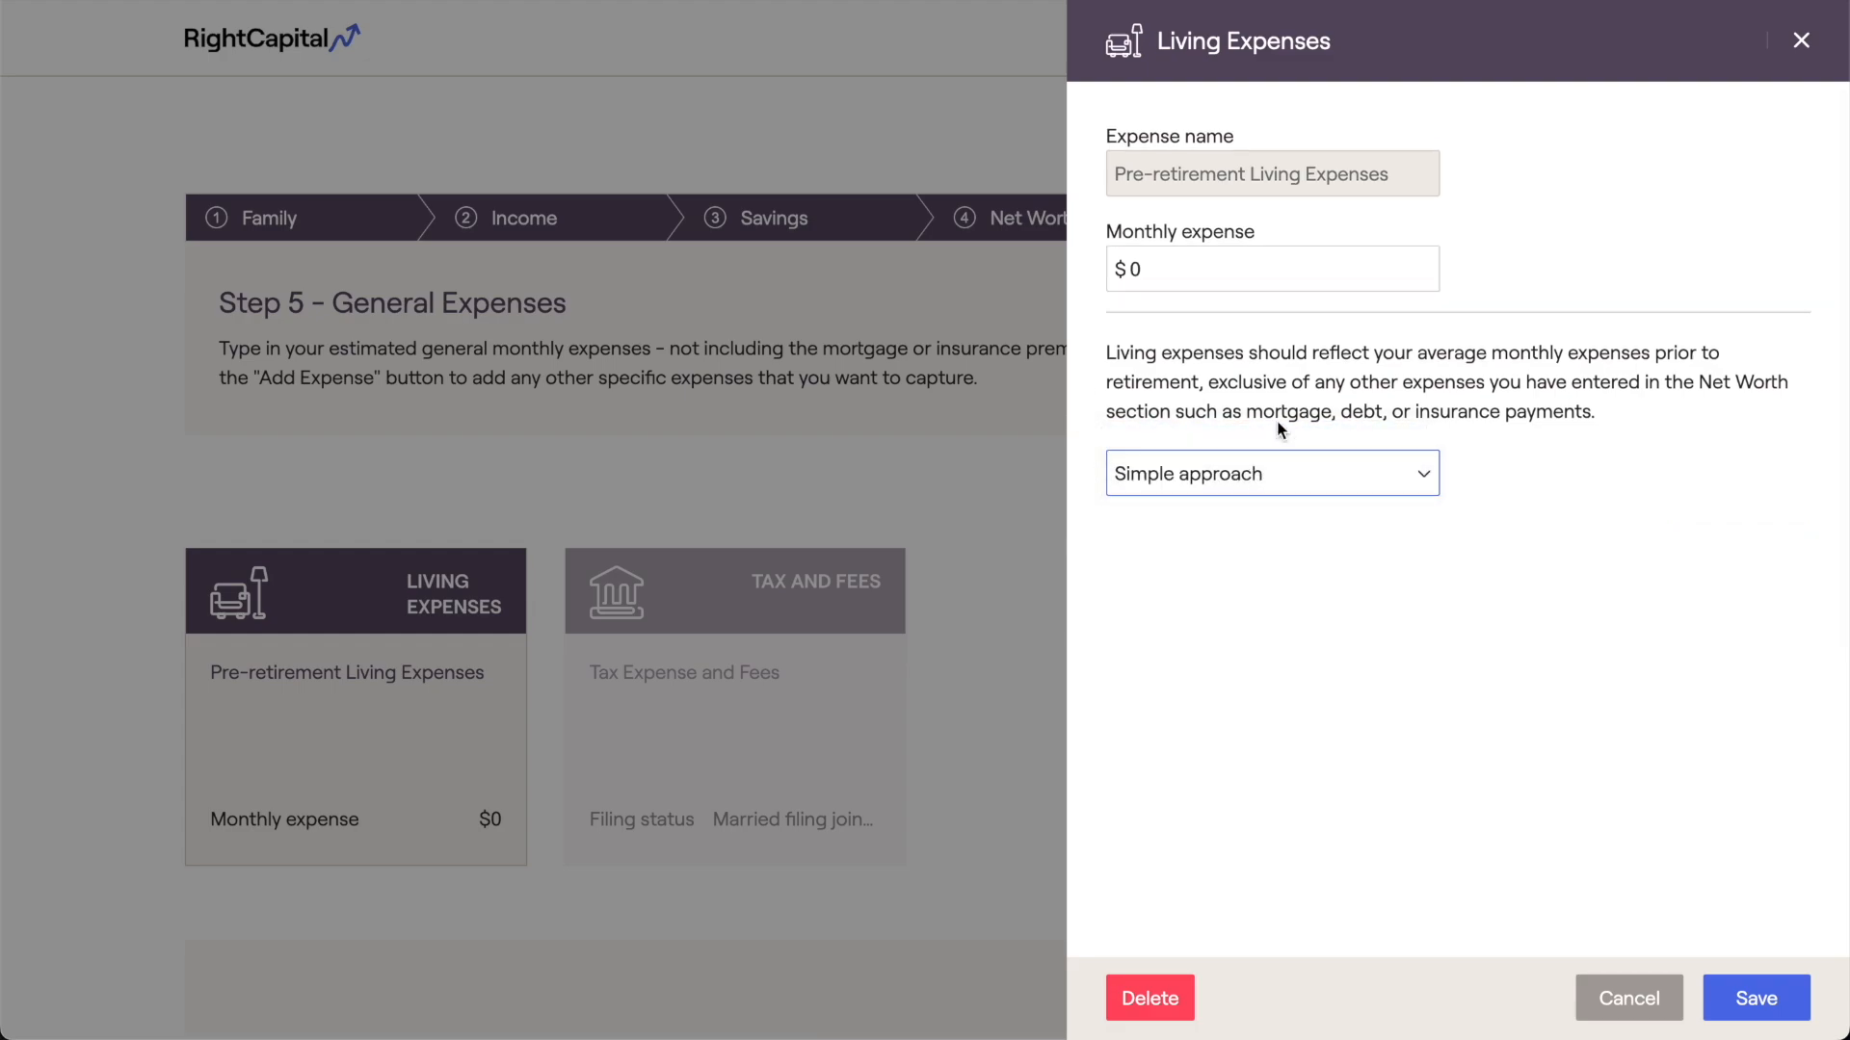
# - Re-enter $5,000 as the monthly pre-retirement living expense, read the guidance on what it should cover, and save it
pyautogui.click(1189, 278)
pyautogui.press('BackSpace')
pyautogui.write('5,00')
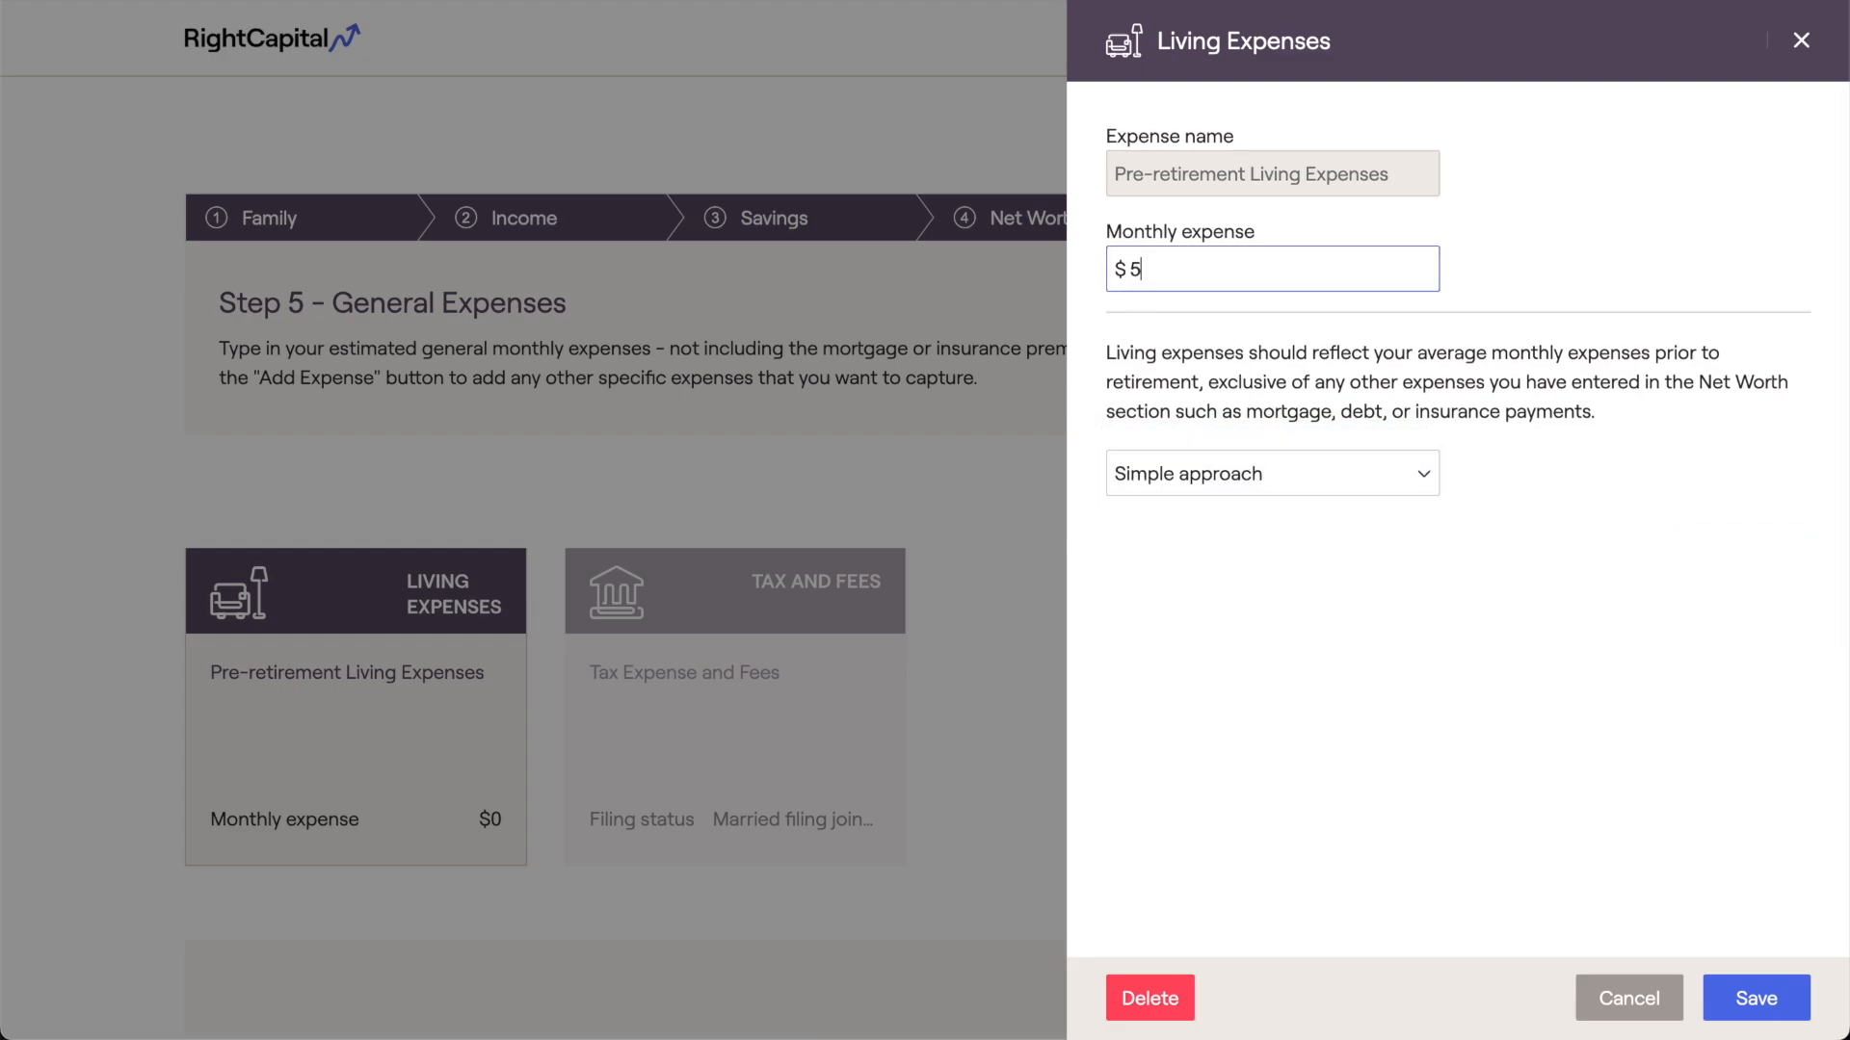
pyautogui.write('0')
pyautogui.click(1171, 329)
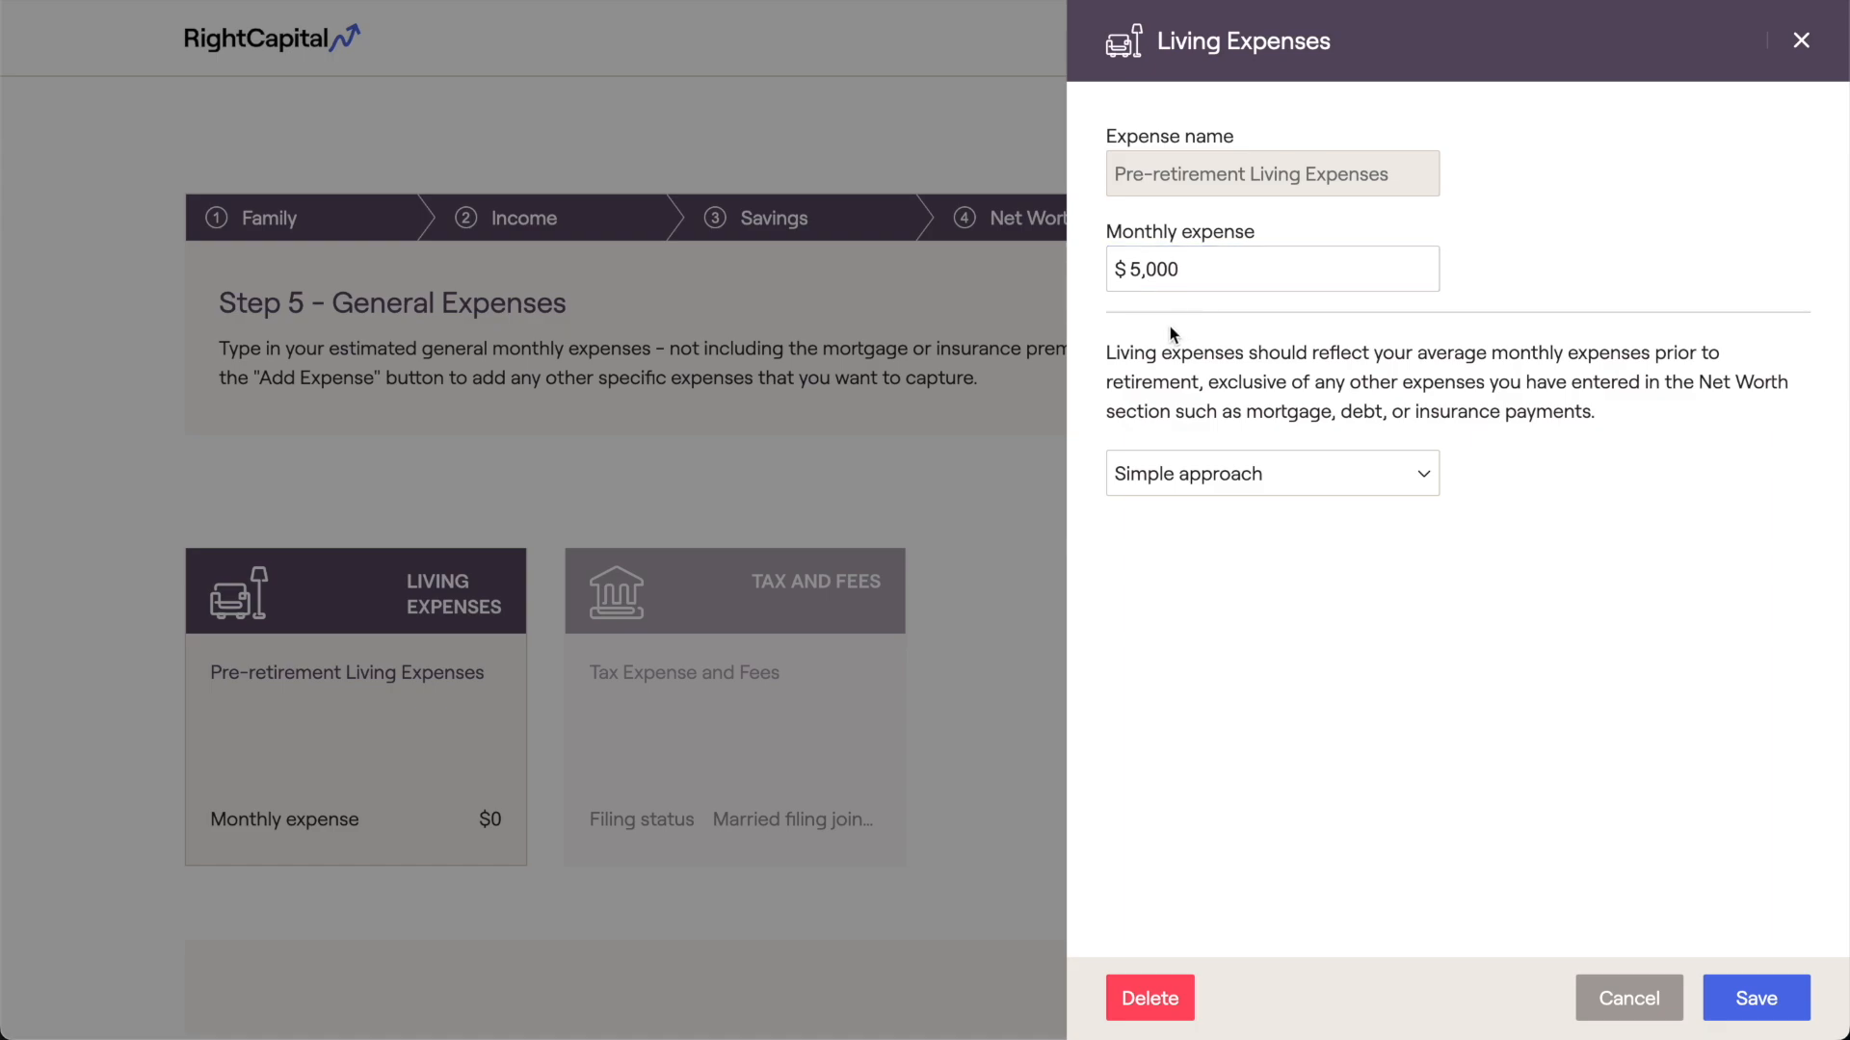
pyautogui.moveTo(1115, 351); pyautogui.dragTo(1607, 422)
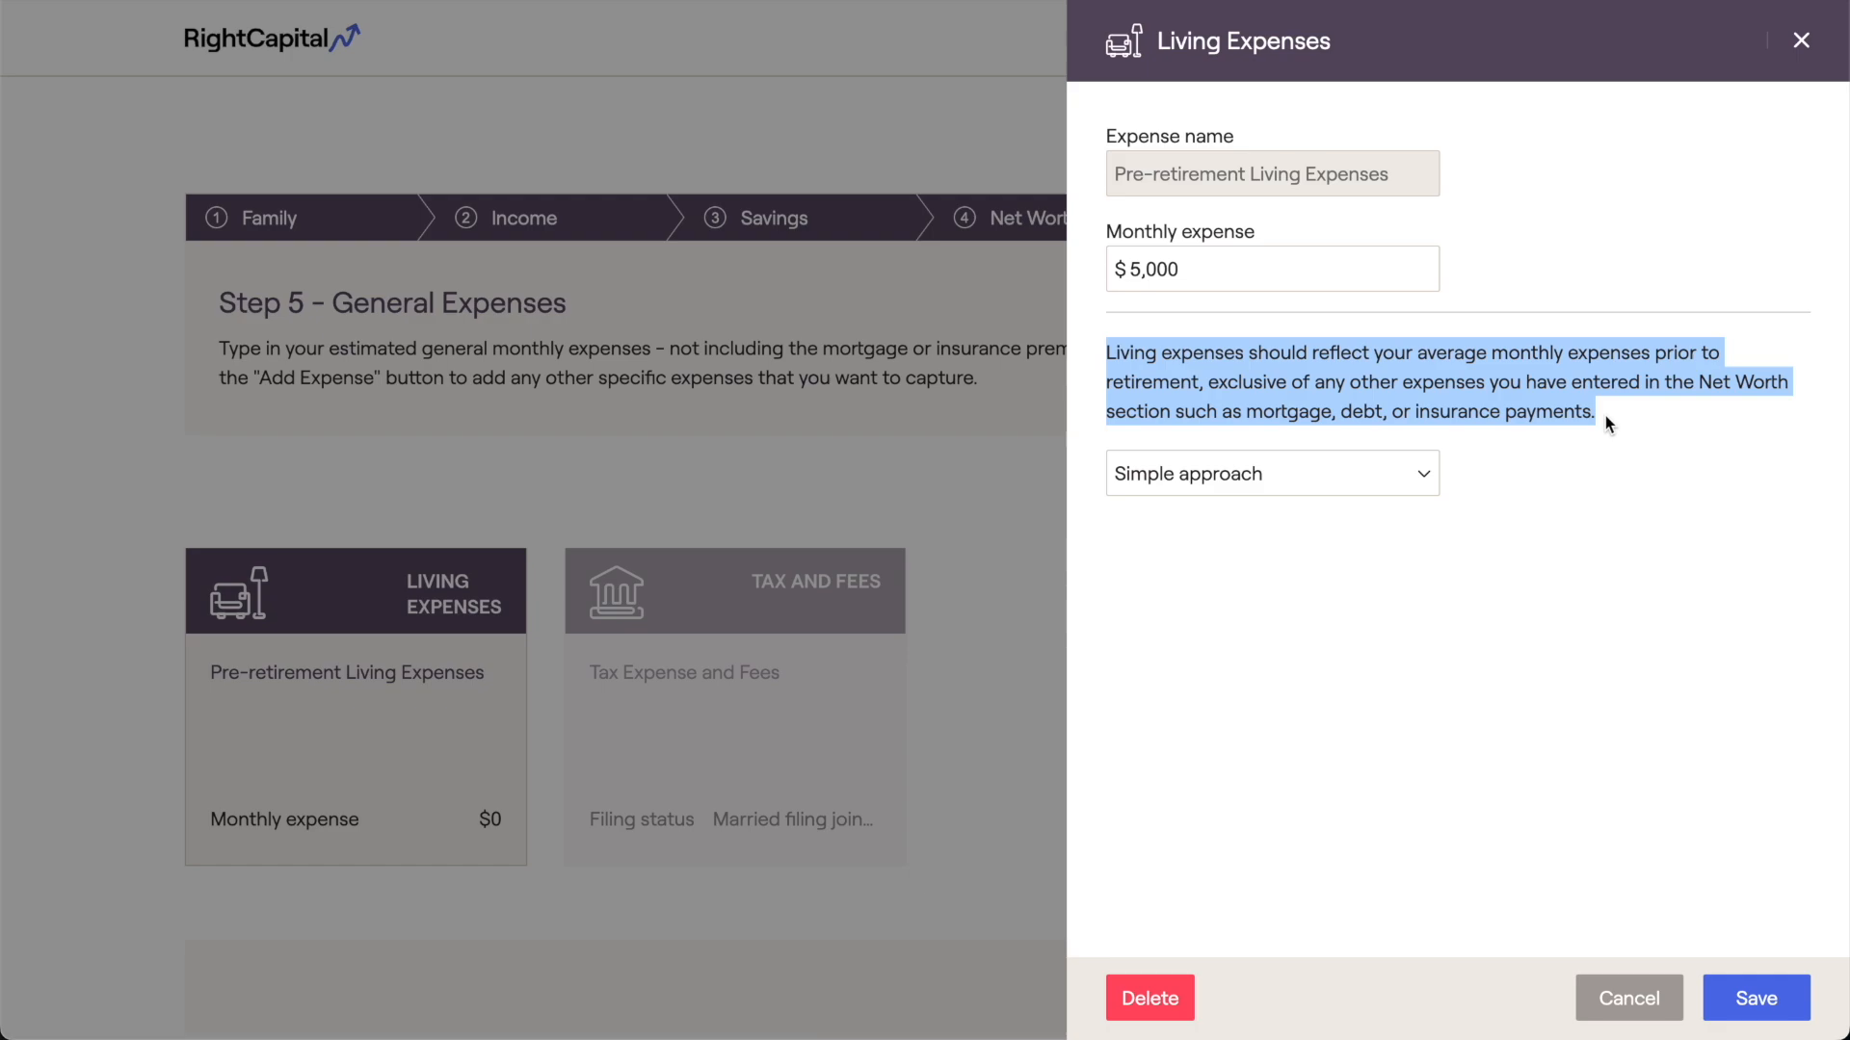
pyautogui.click(1604, 414)
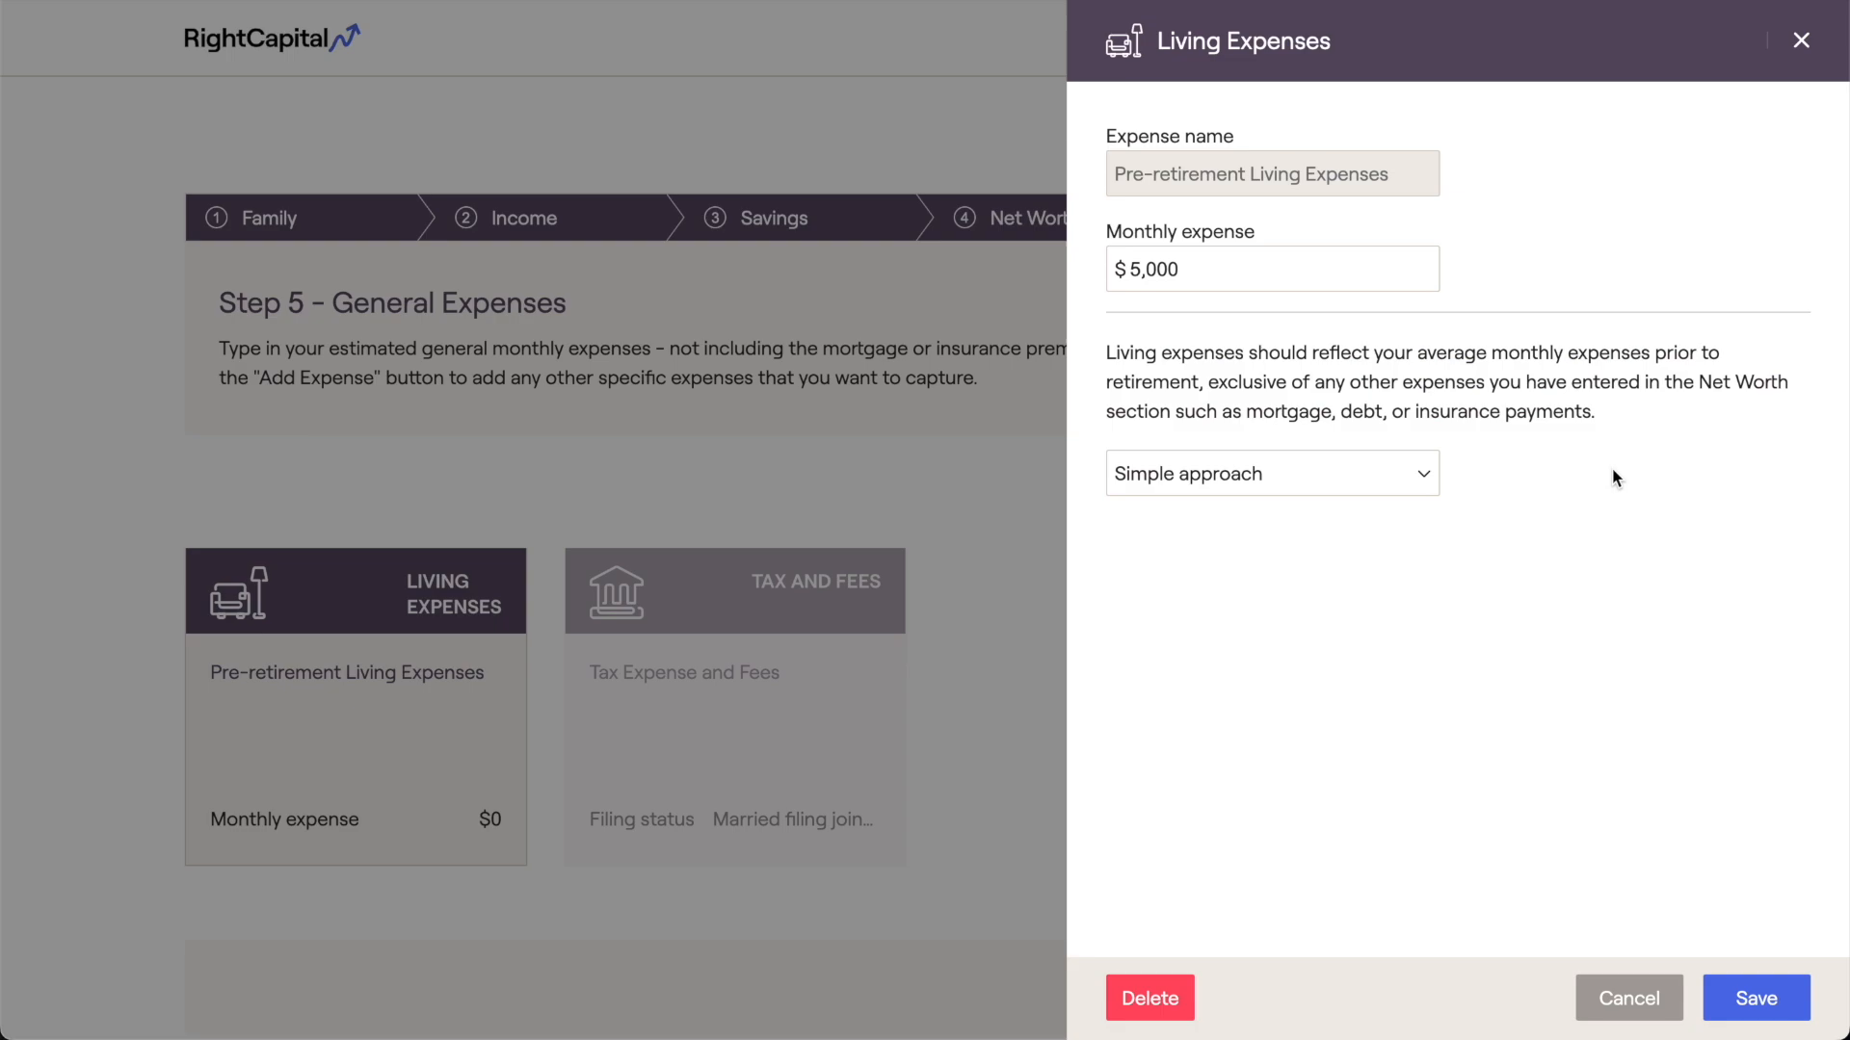
pyautogui.click(1716, 978)
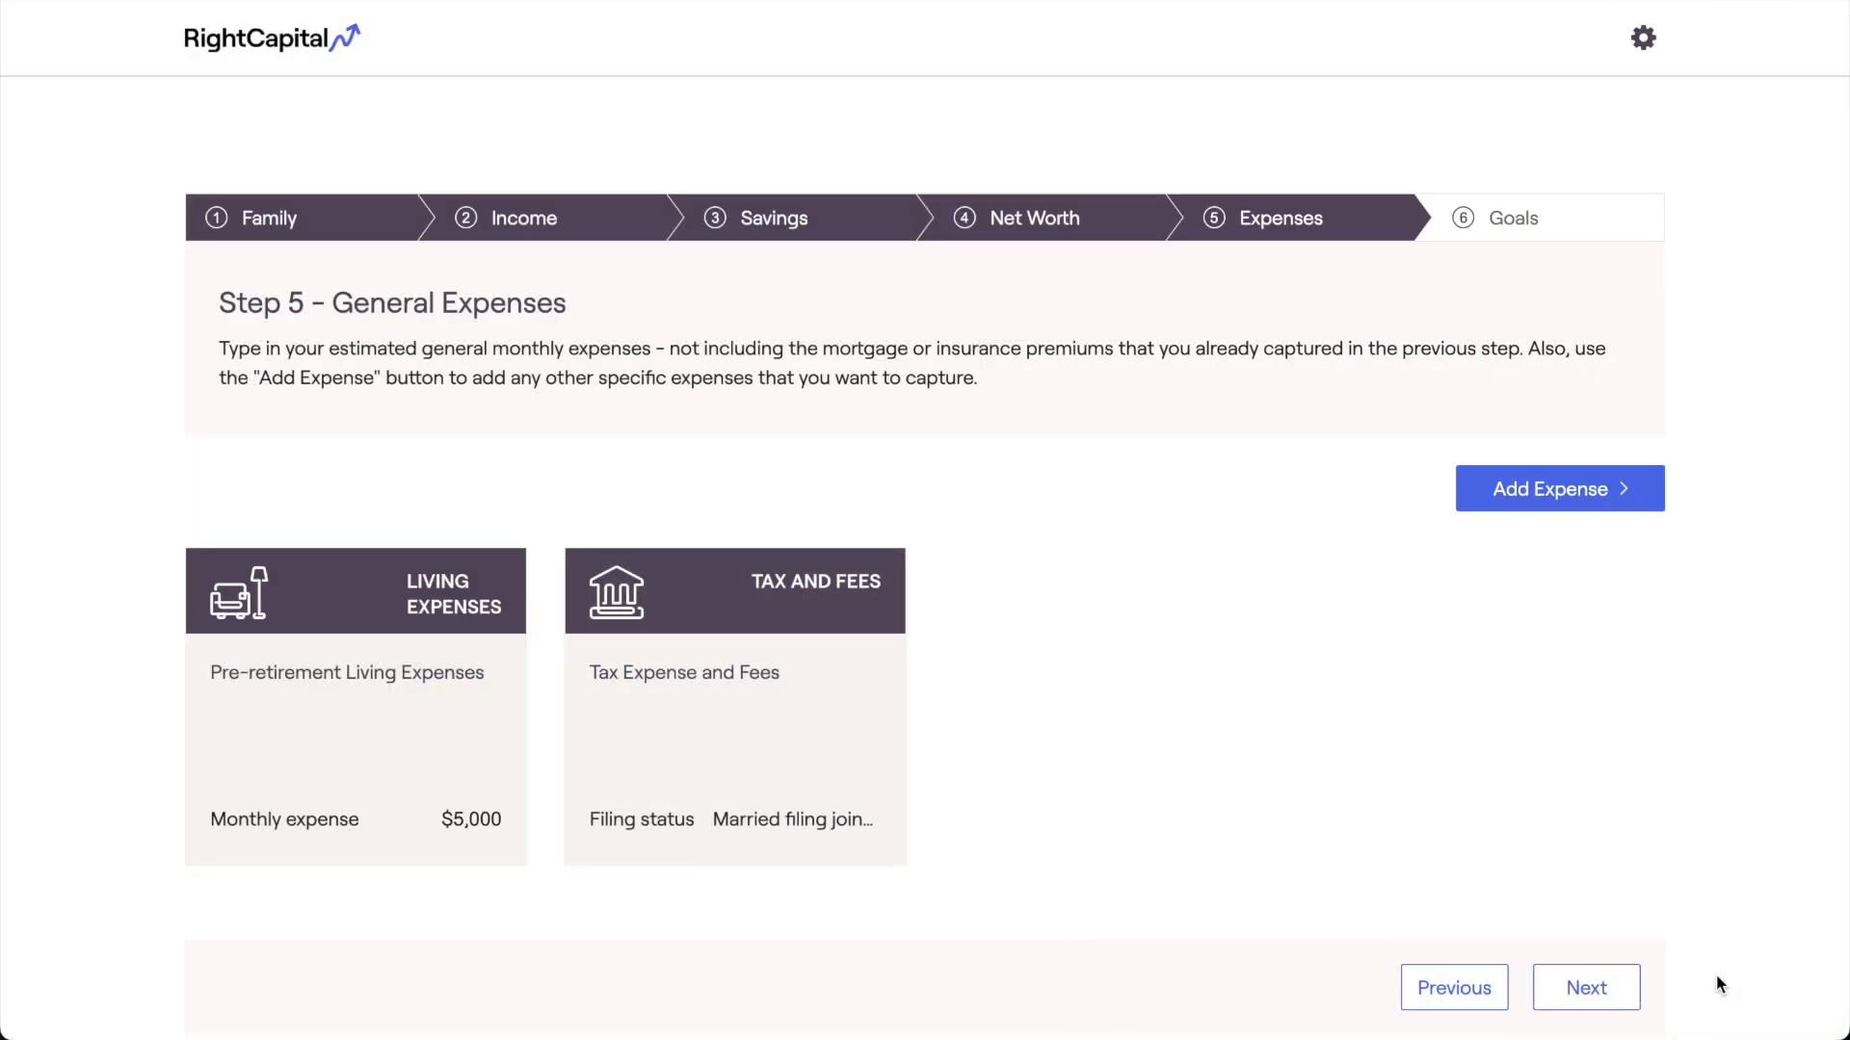
# - Review the filing status options for Tax Expense and Fees, keep Married filing jointly, and save the entry
pyautogui.click(877, 717)
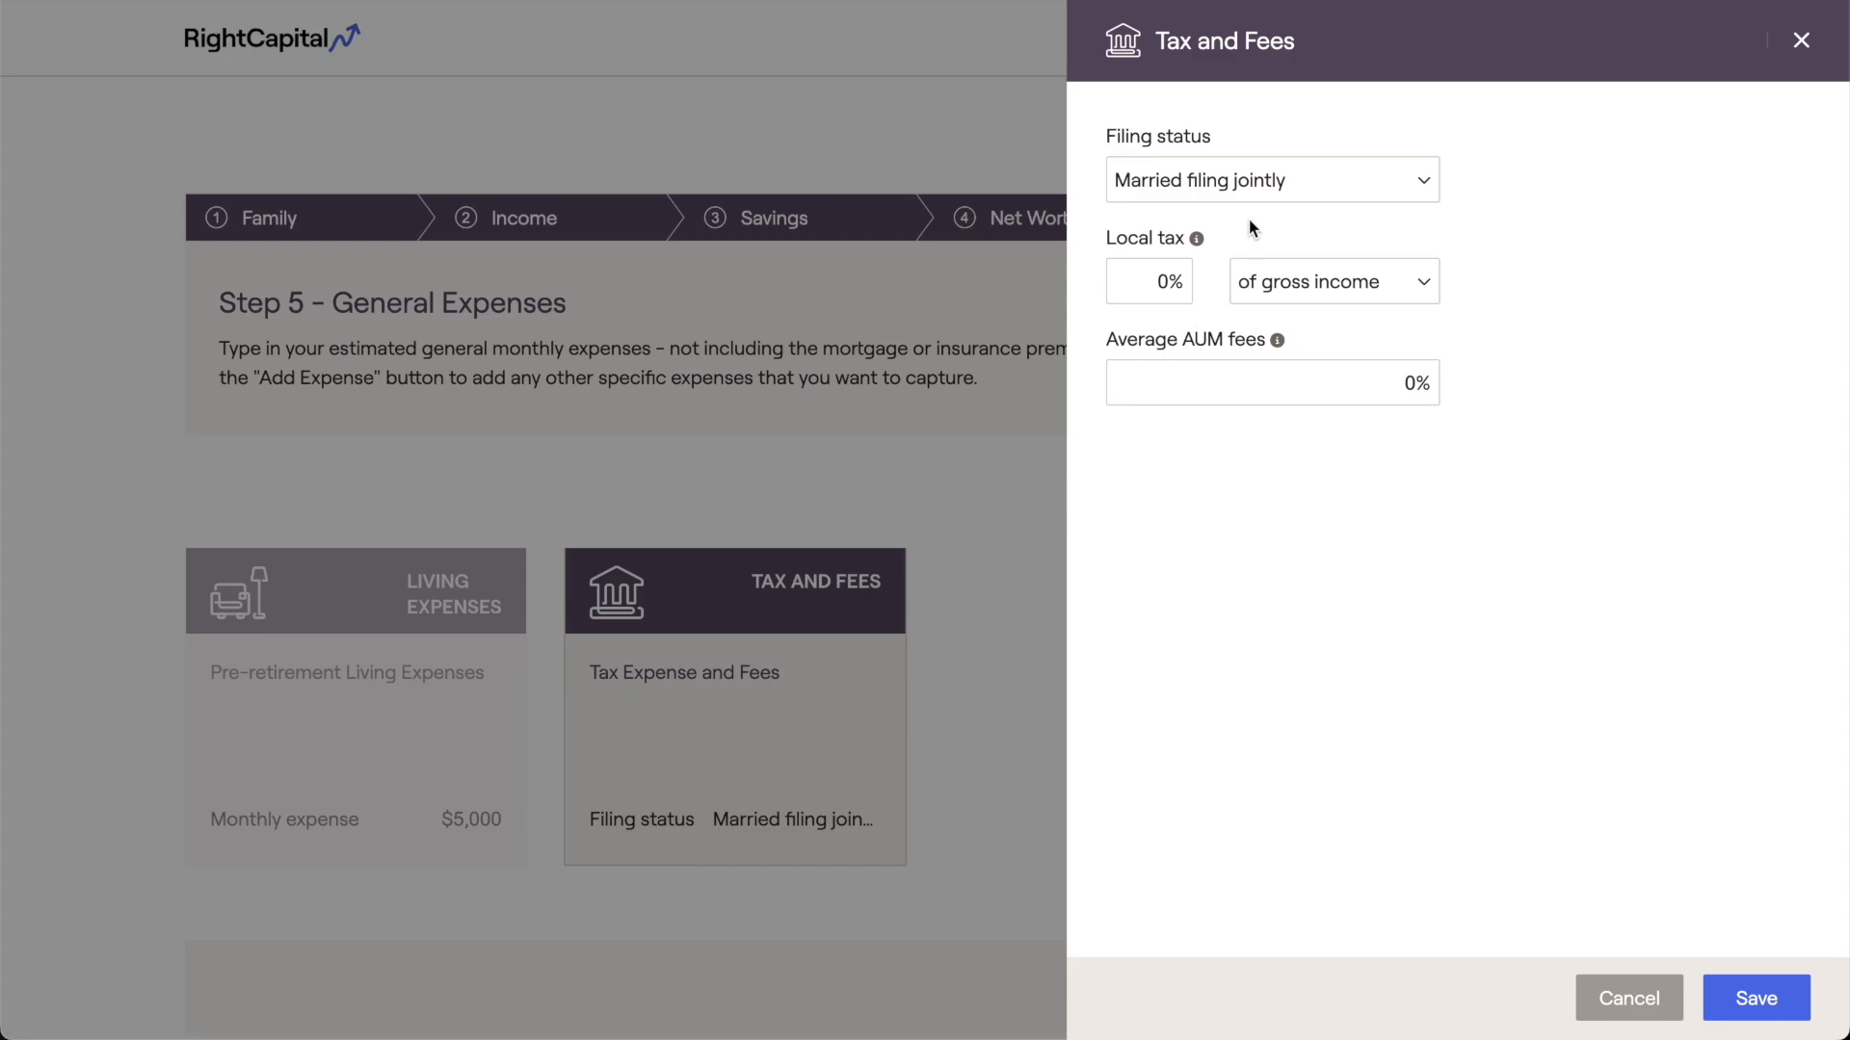
pyautogui.click(1265, 193)
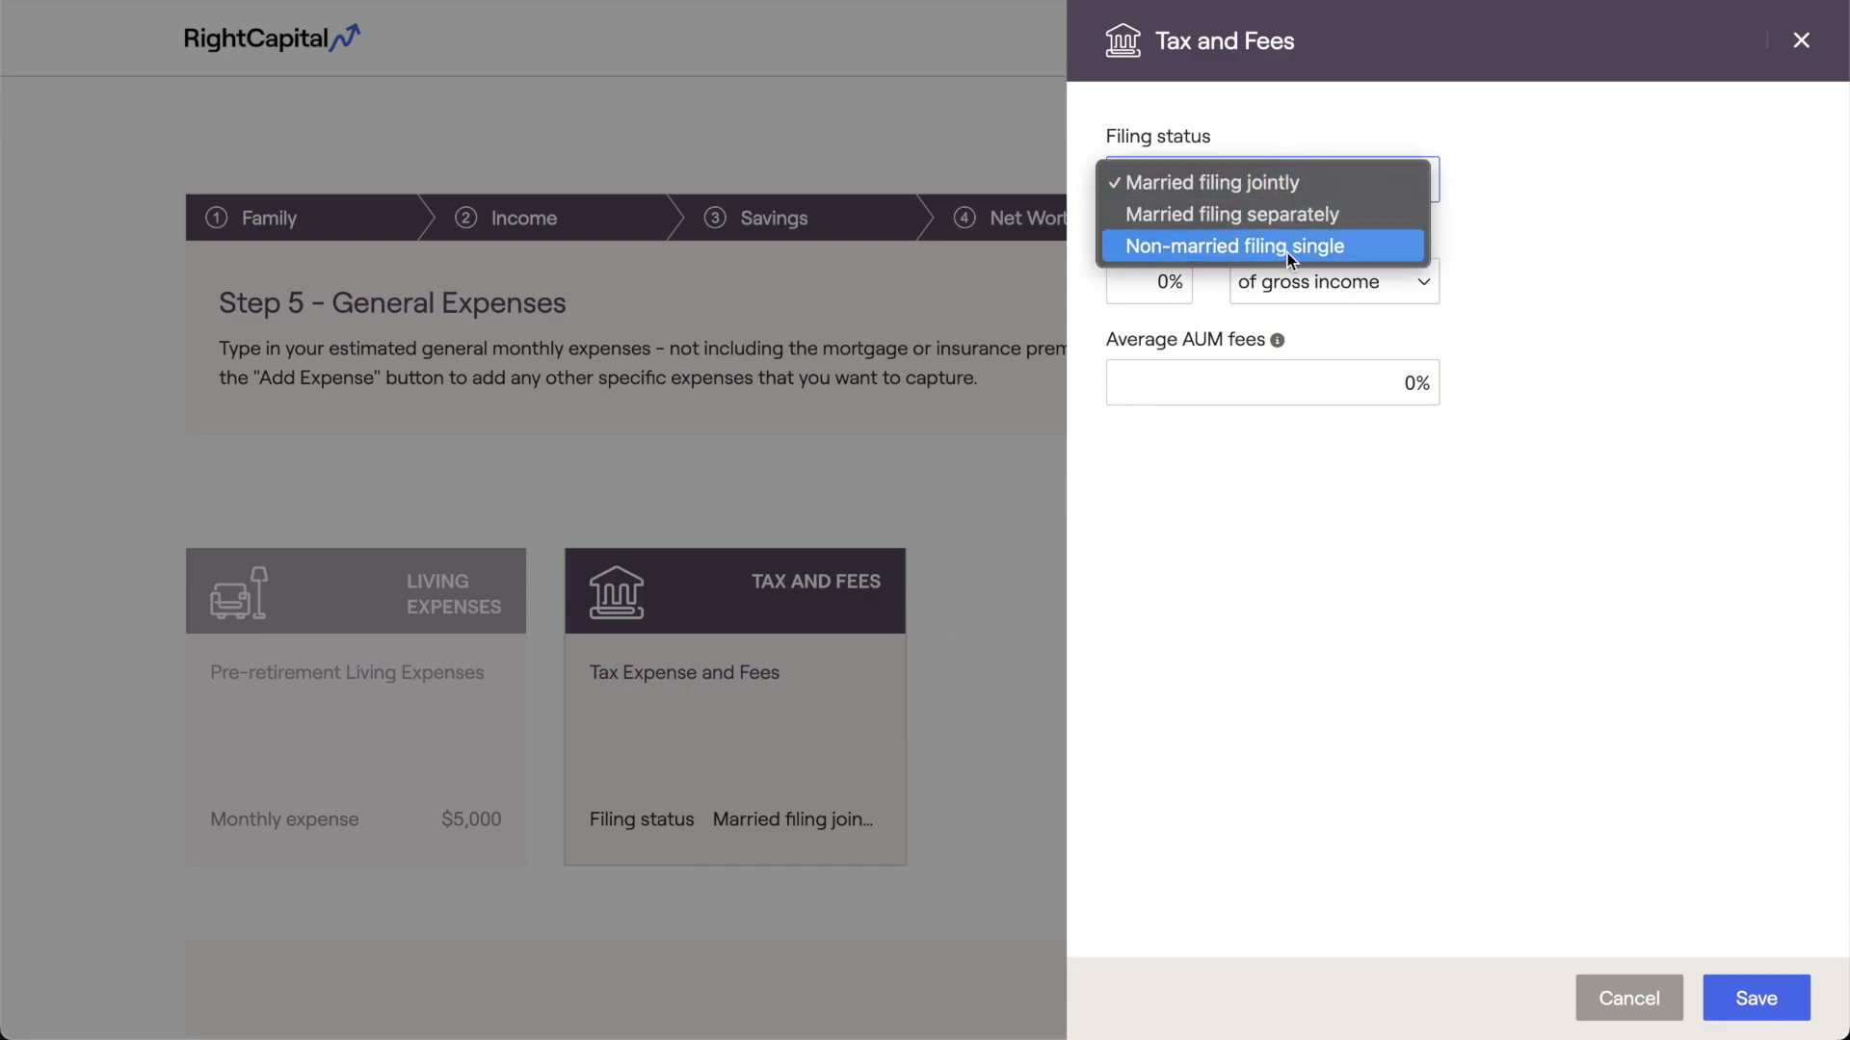
pyautogui.click(1326, 176)
pyautogui.moveTo(1196, 238)
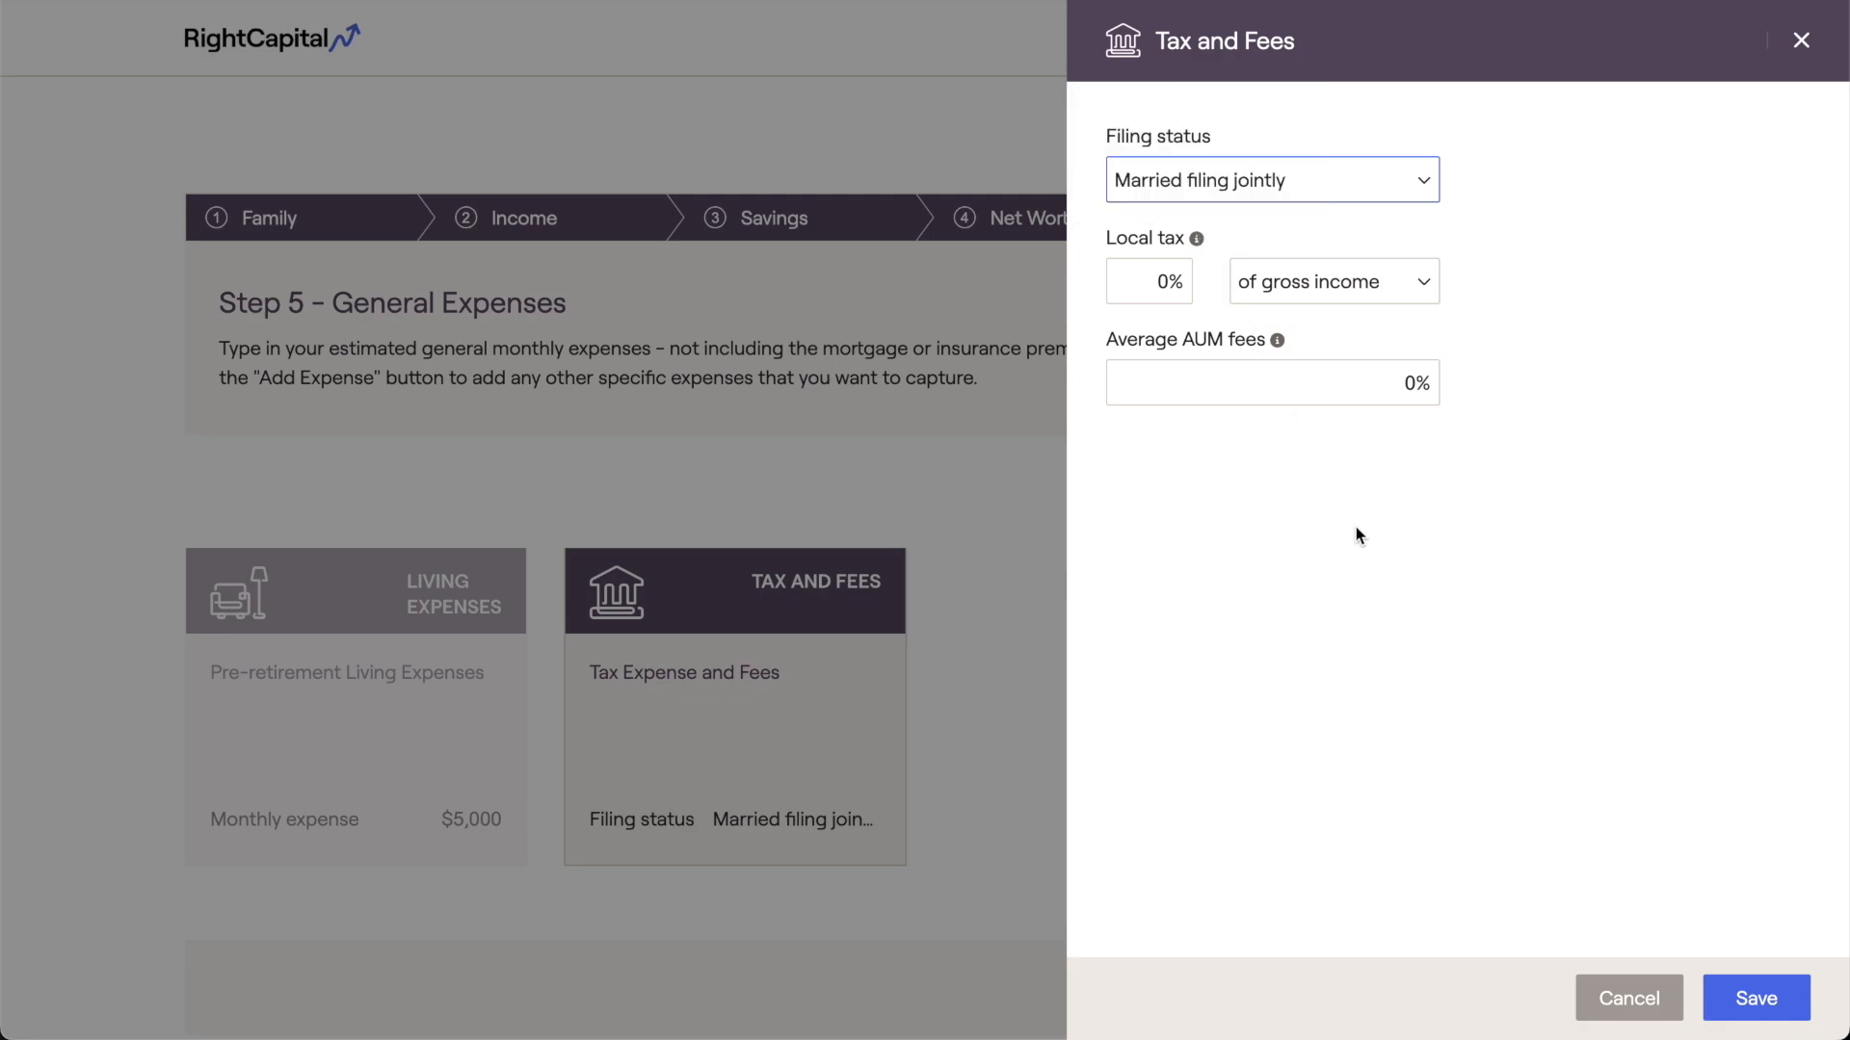
pyautogui.click(1751, 997)
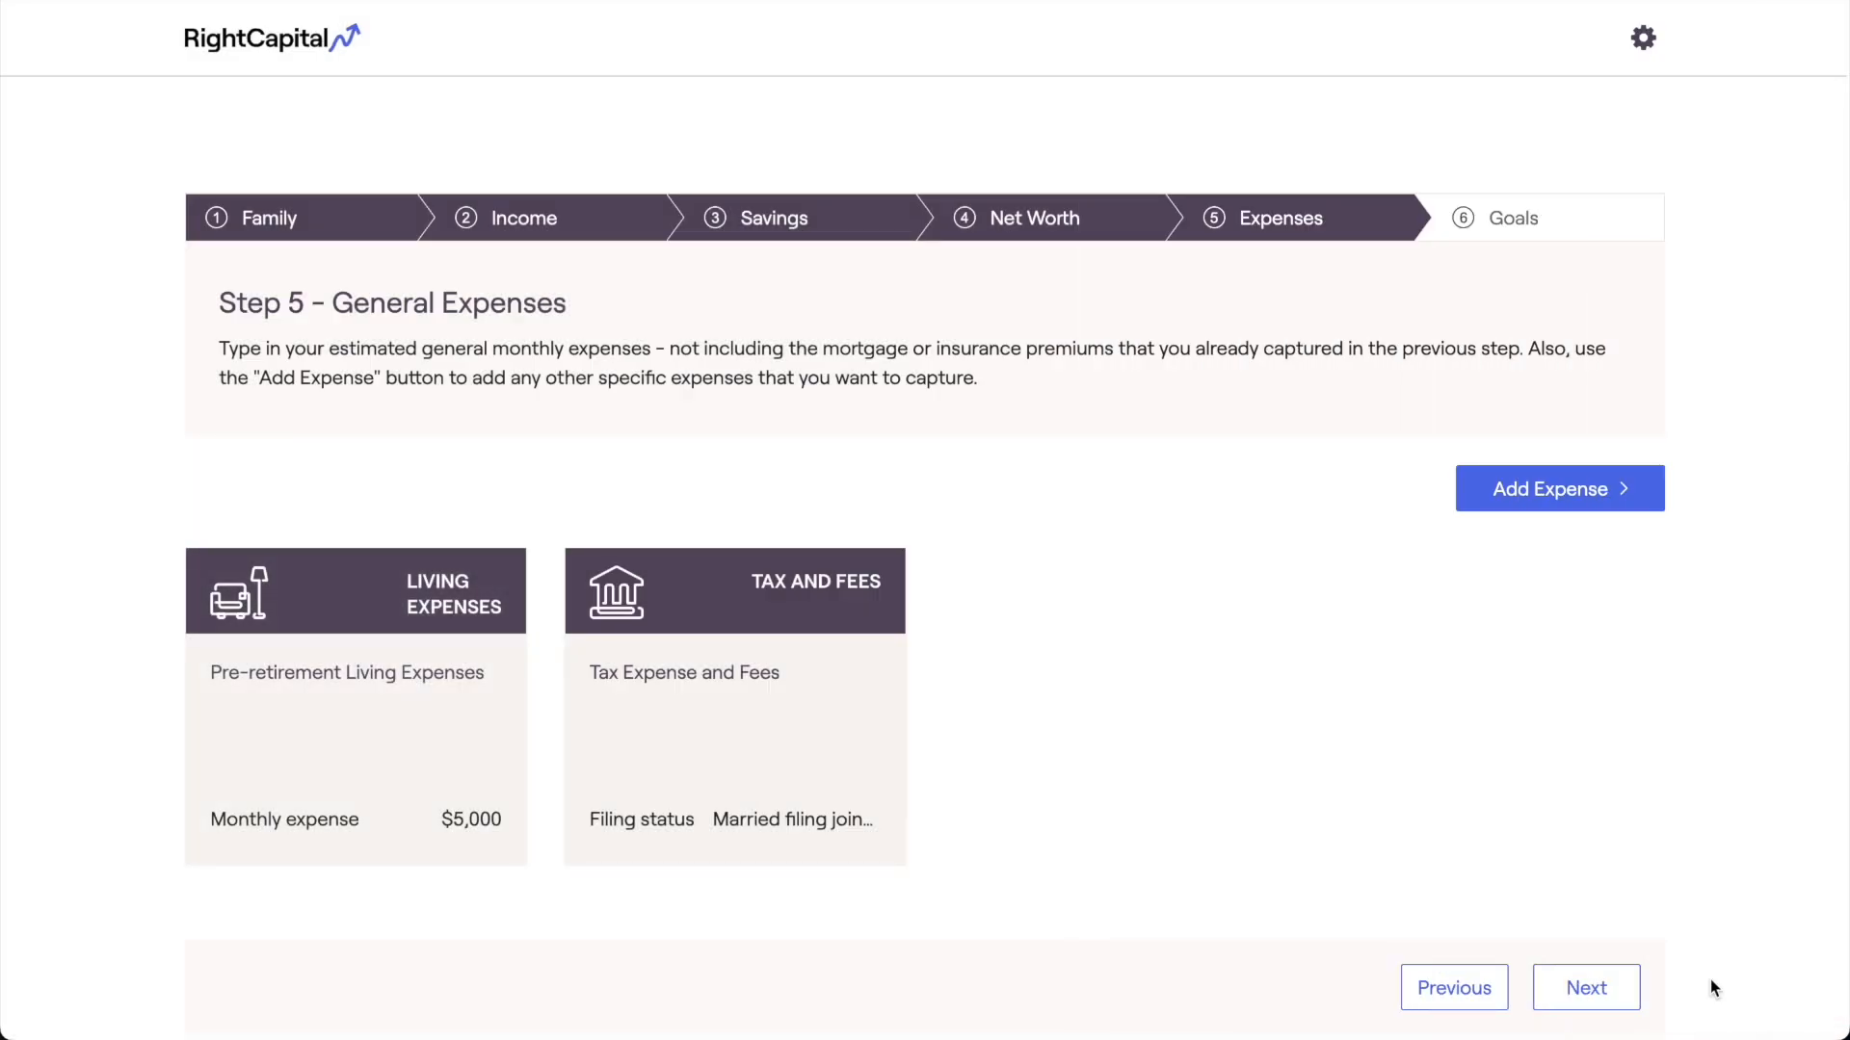
# - Check the additional expense types without adding one, and continue to the Financial Goals step of the onboarding
pyautogui.click(1578, 499)
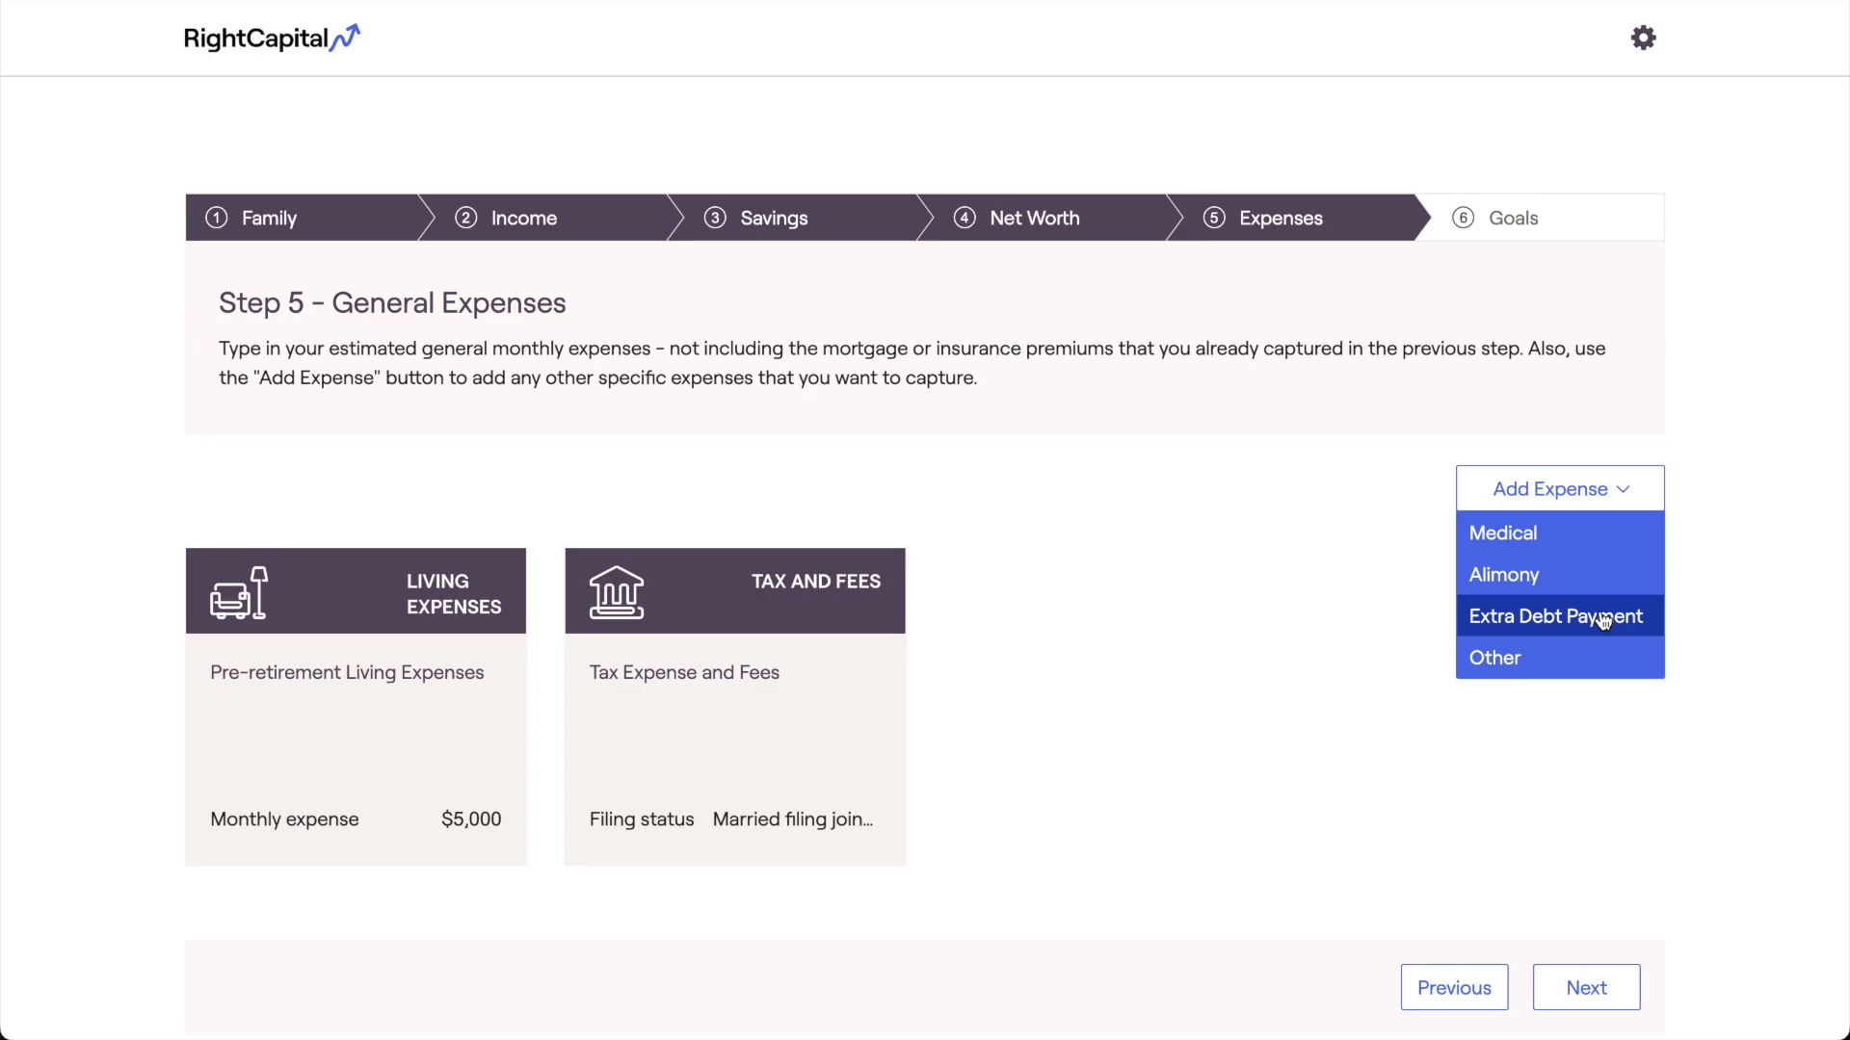
pyautogui.click(1565, 715)
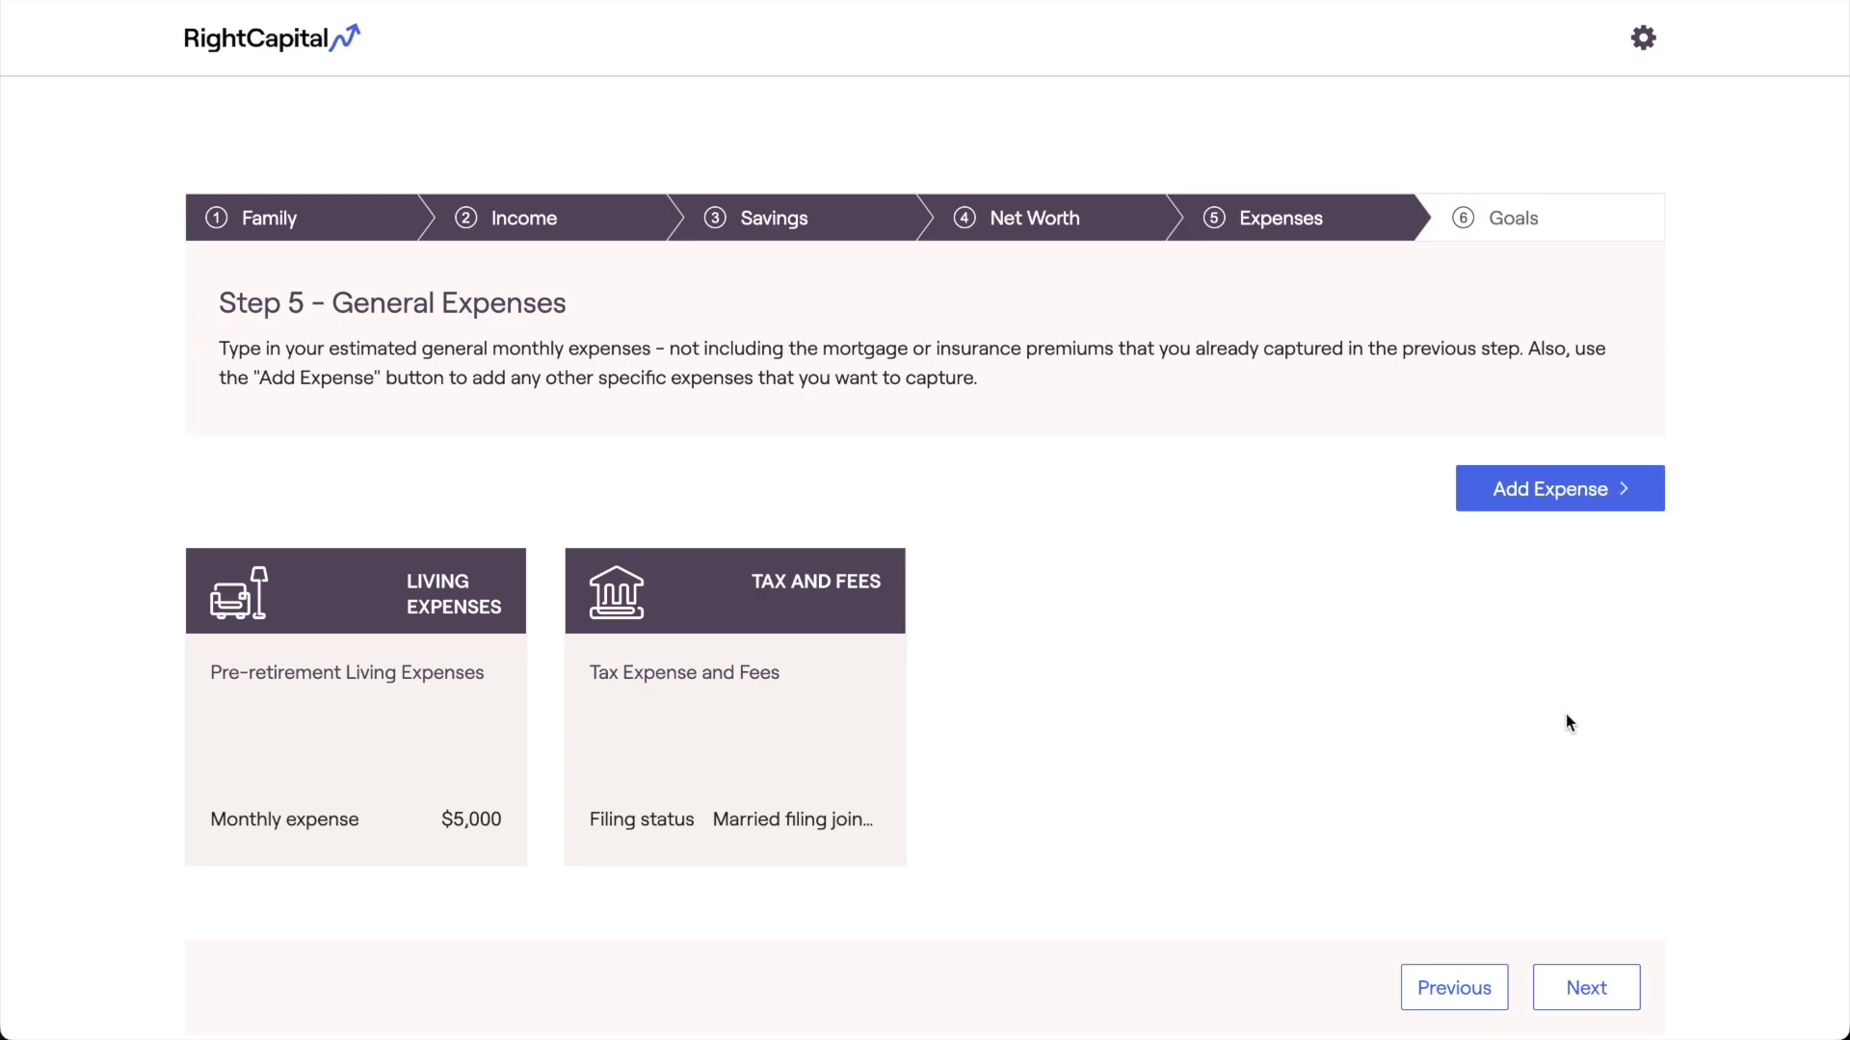
pyautogui.click(1586, 992)
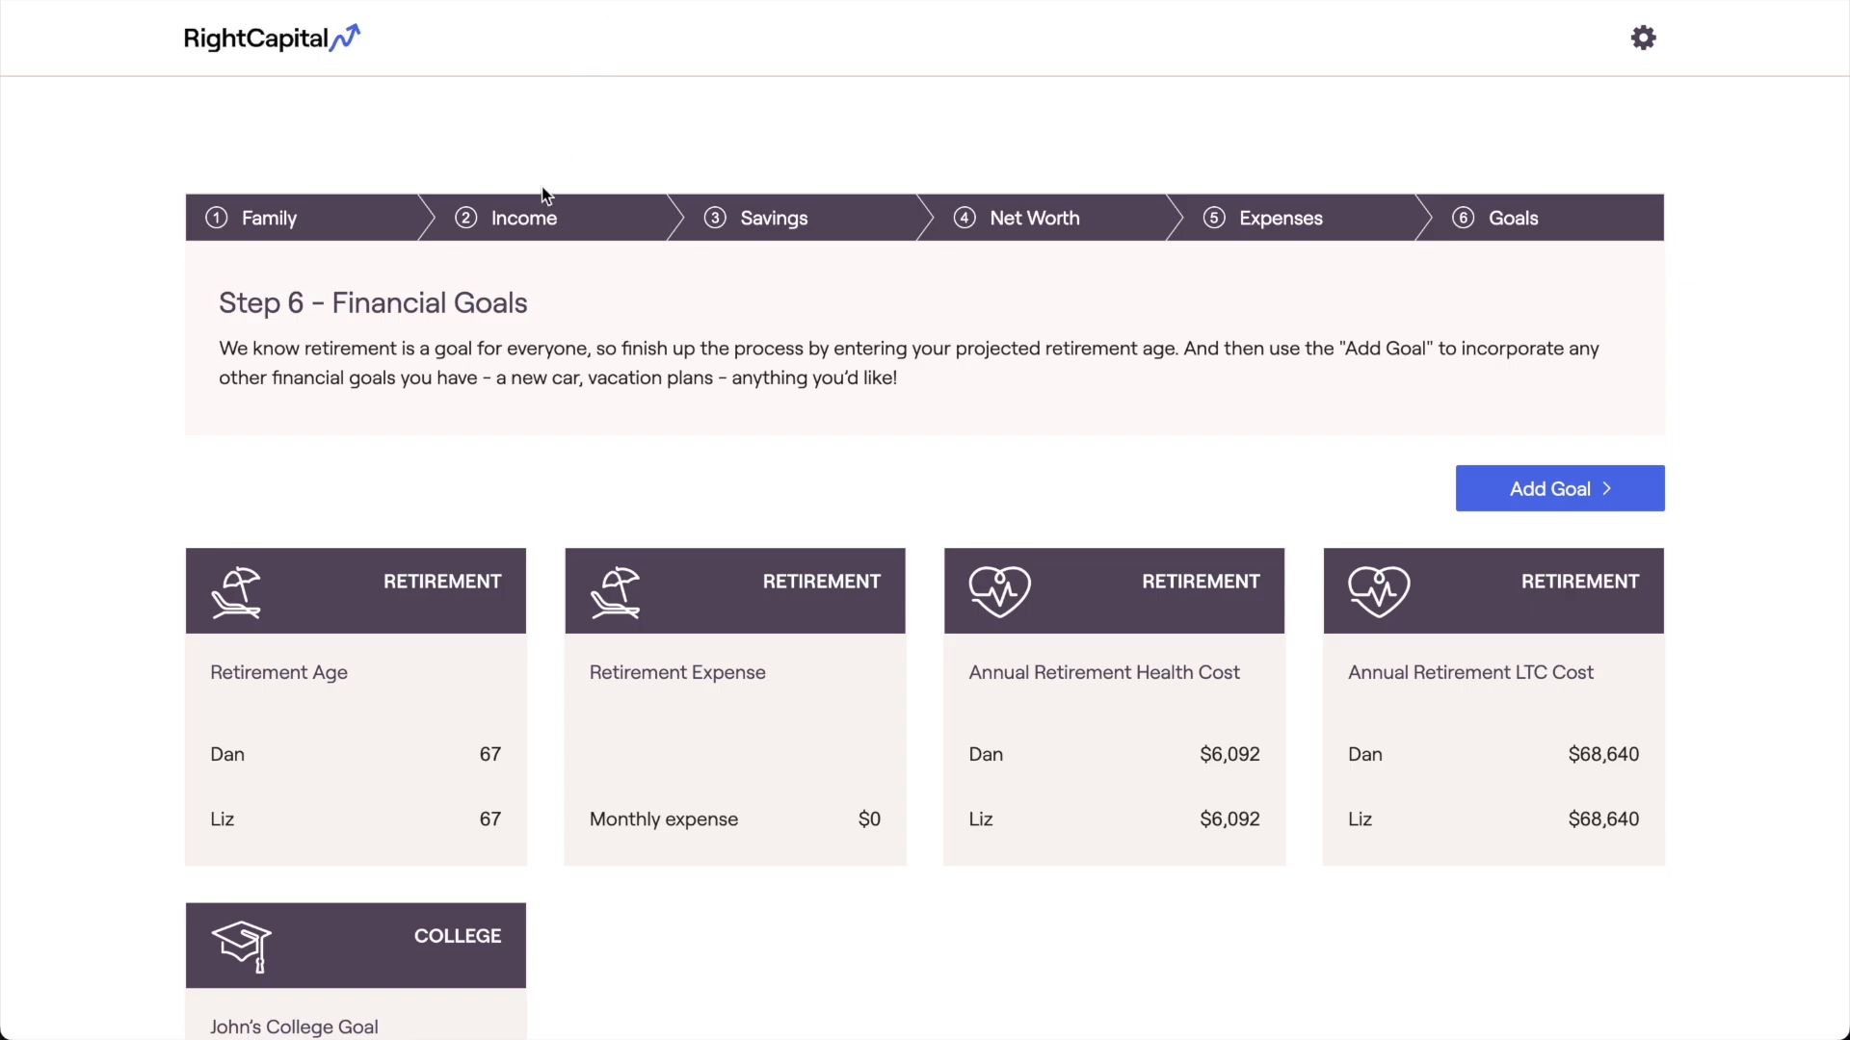
# - Open the Retirement Age goal and set the retirement age to 65 for both the client and the spouse
pyautogui.click(384, 632)
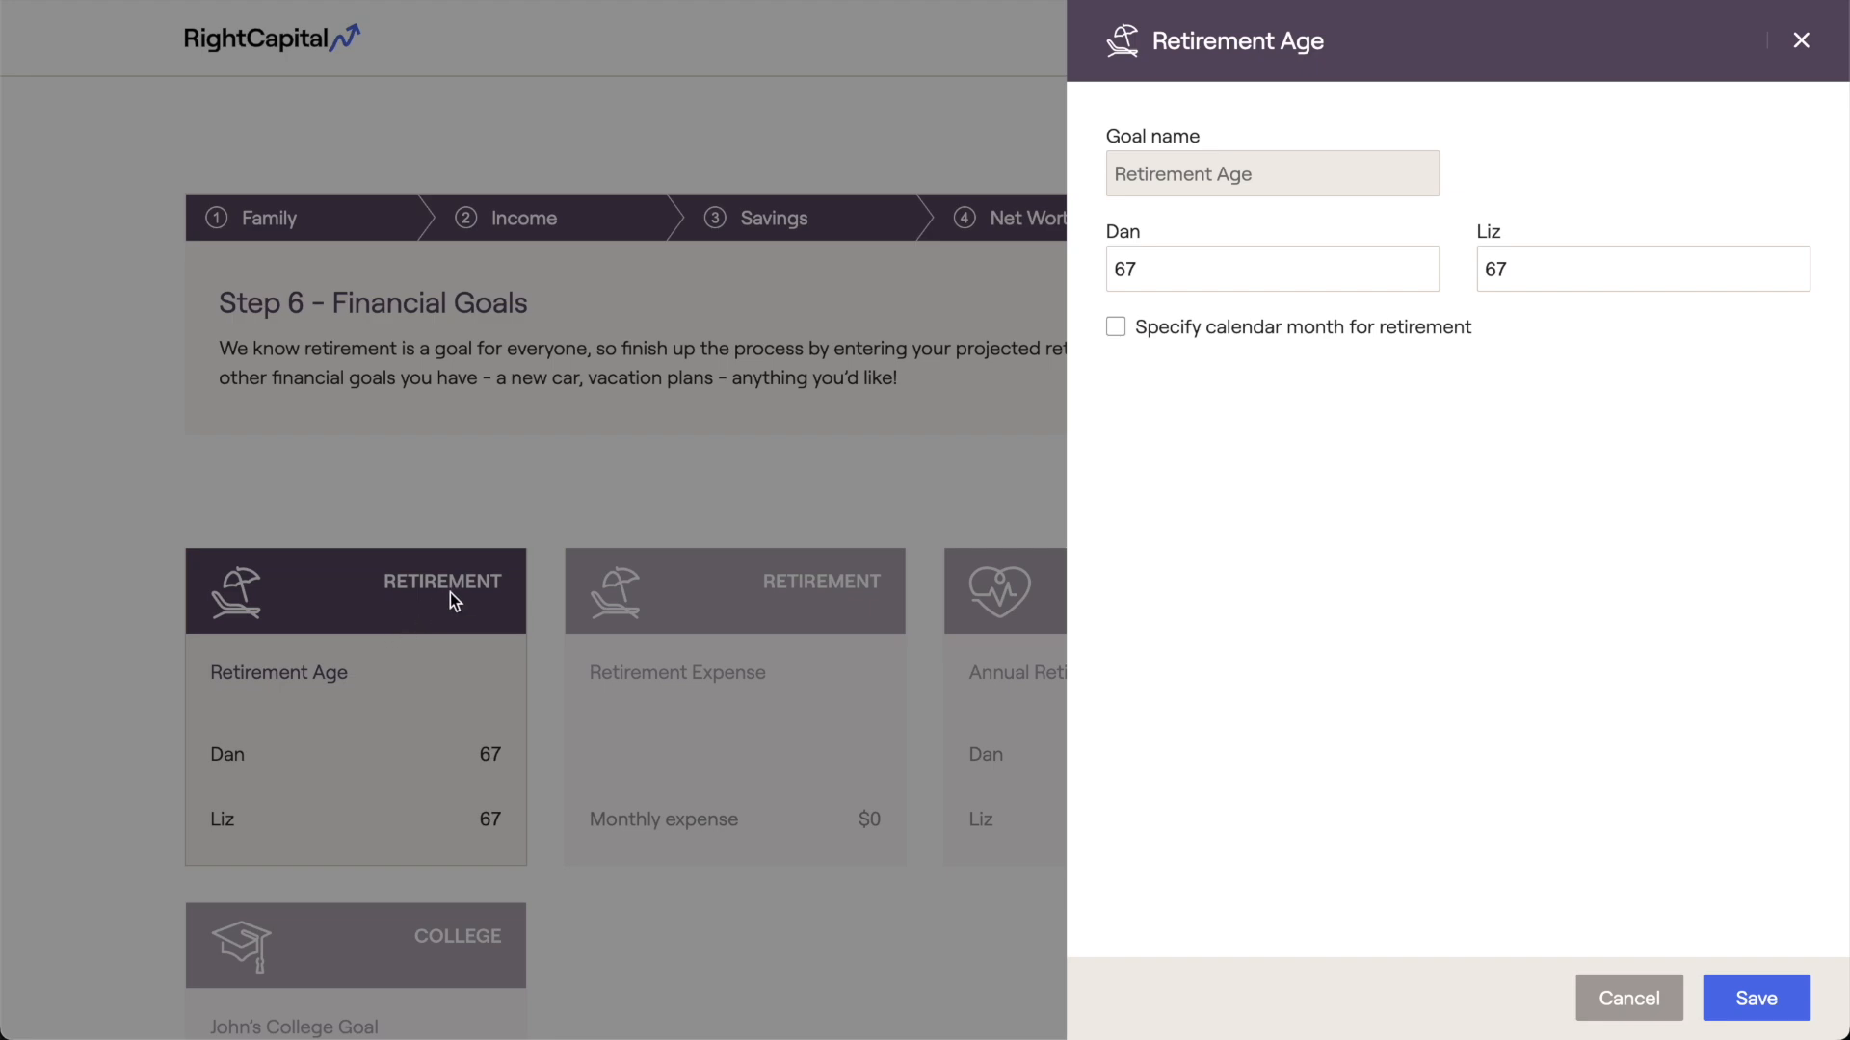
pyautogui.click(1151, 273)
pyautogui.press('BackSpace')
pyautogui.write('5')
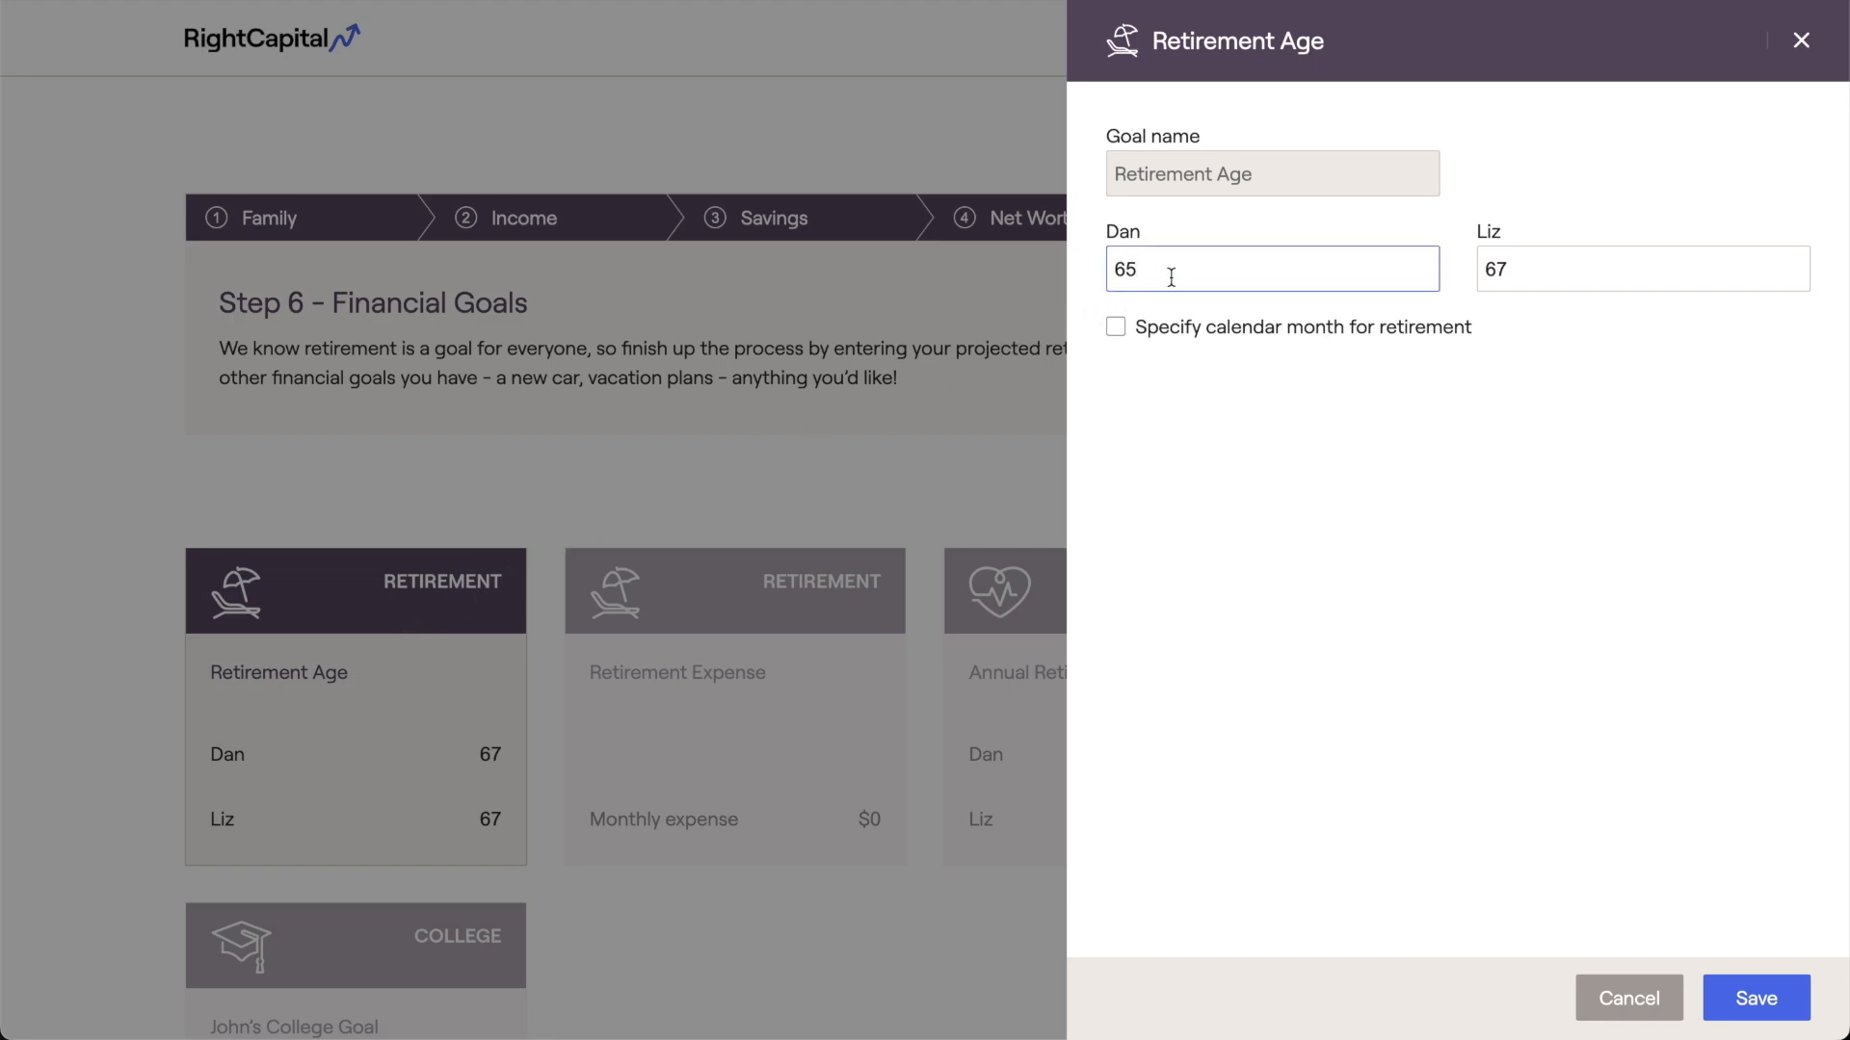
pyautogui.click(1508, 271)
pyautogui.press('BackSpace')
pyautogui.write('5')
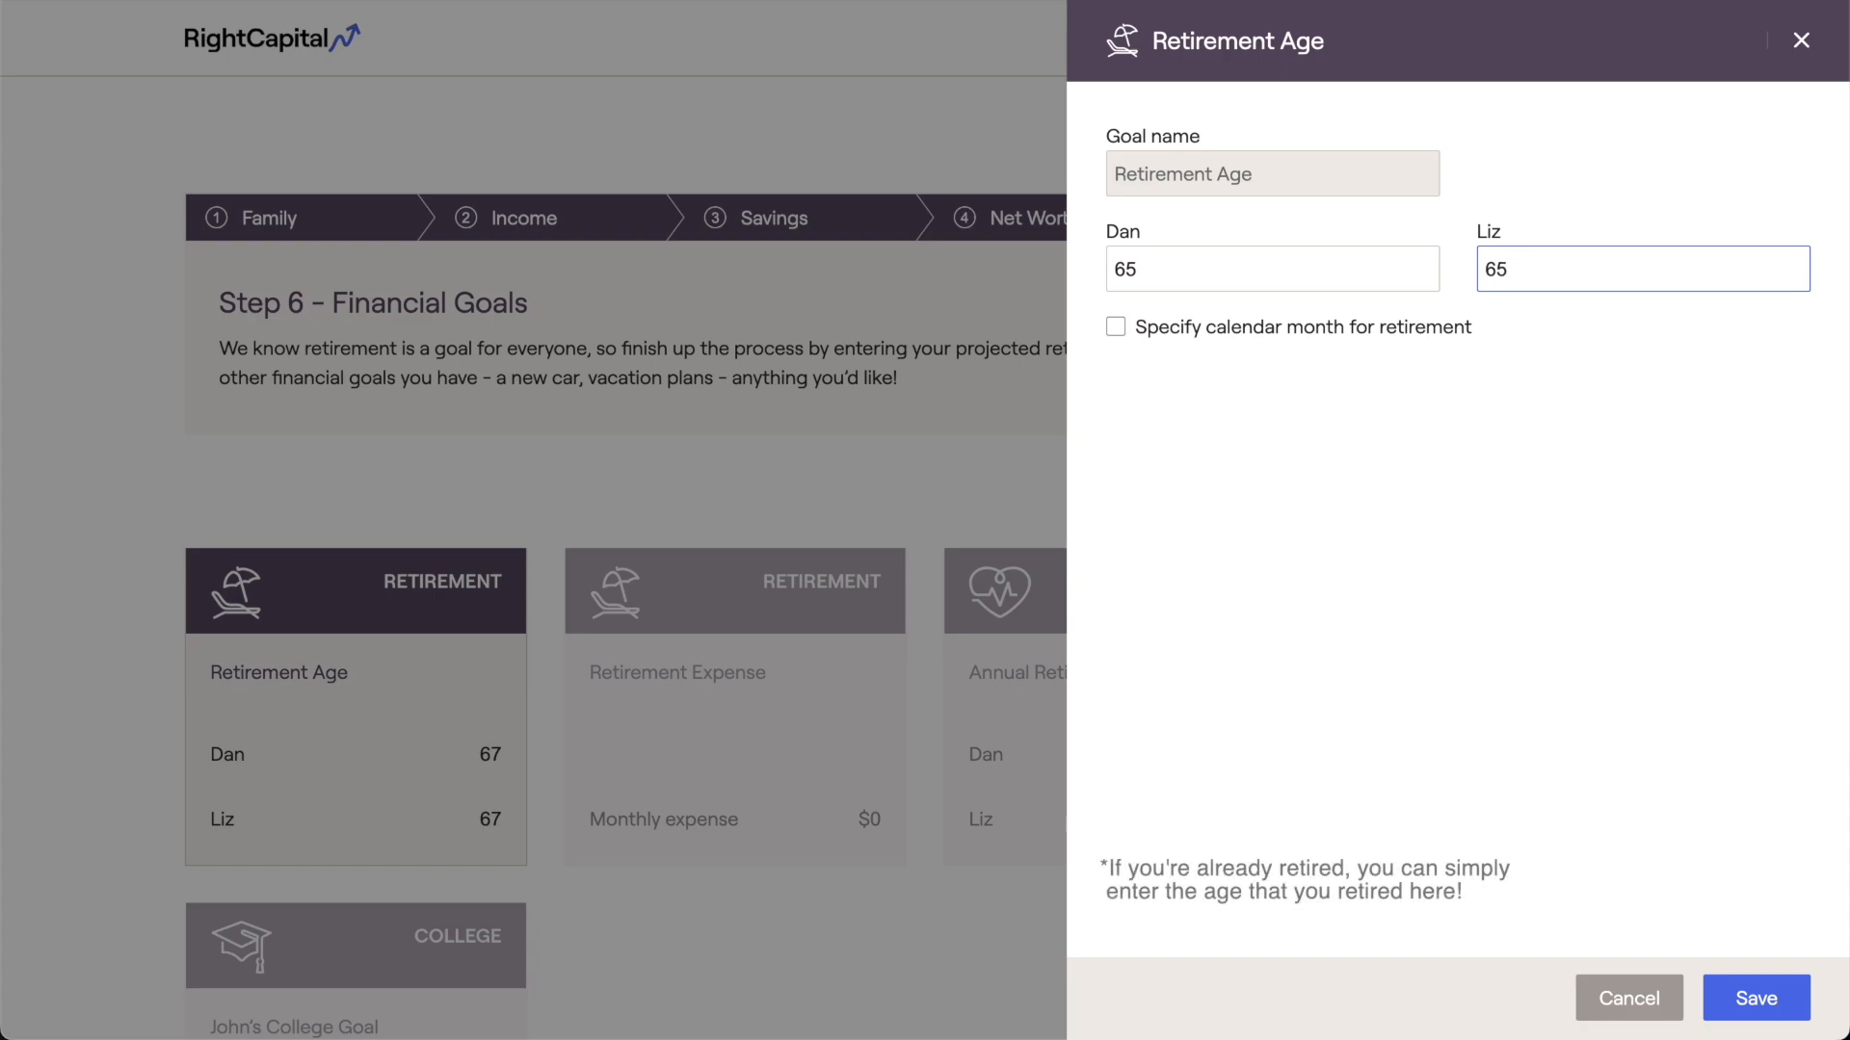
# - Specify calendar months for retirement, with June for the client and September for the spouse, and save the goal
pyautogui.click(1473, 348)
pyautogui.click(1469, 349)
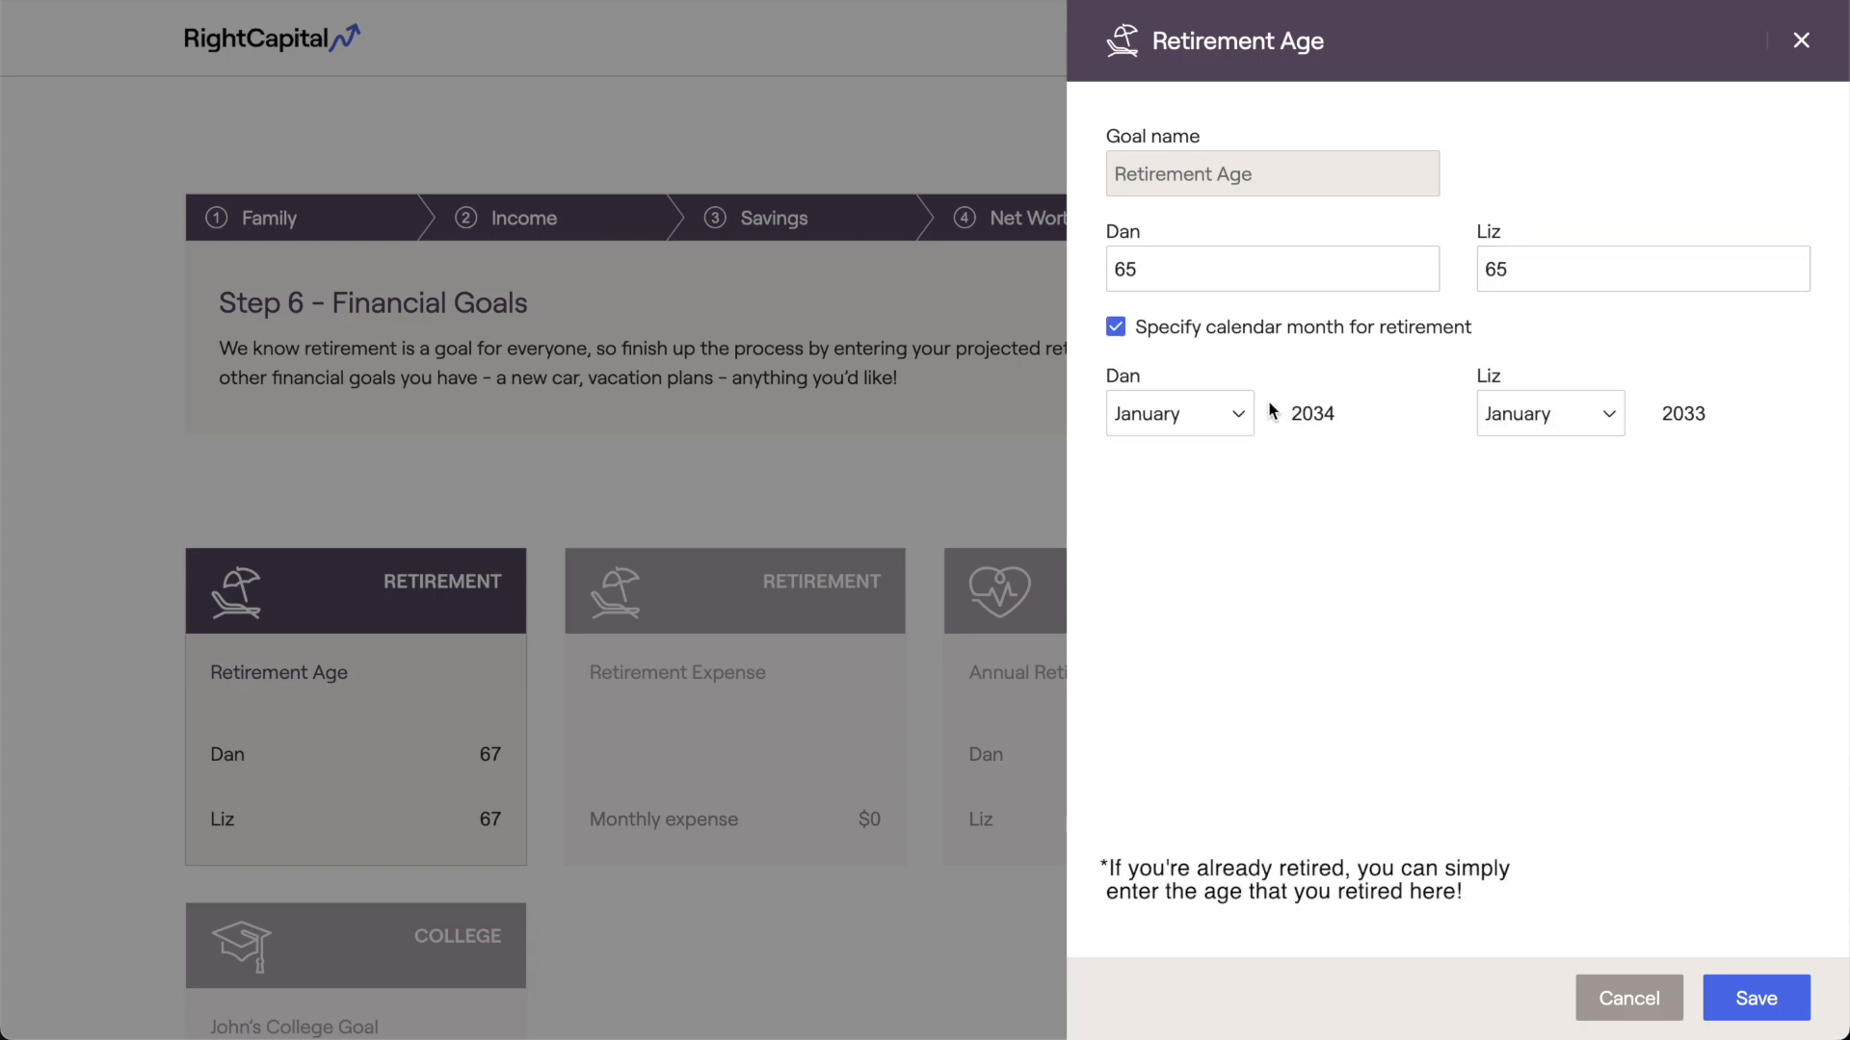
pyautogui.click(1236, 414)
pyautogui.click(1218, 576)
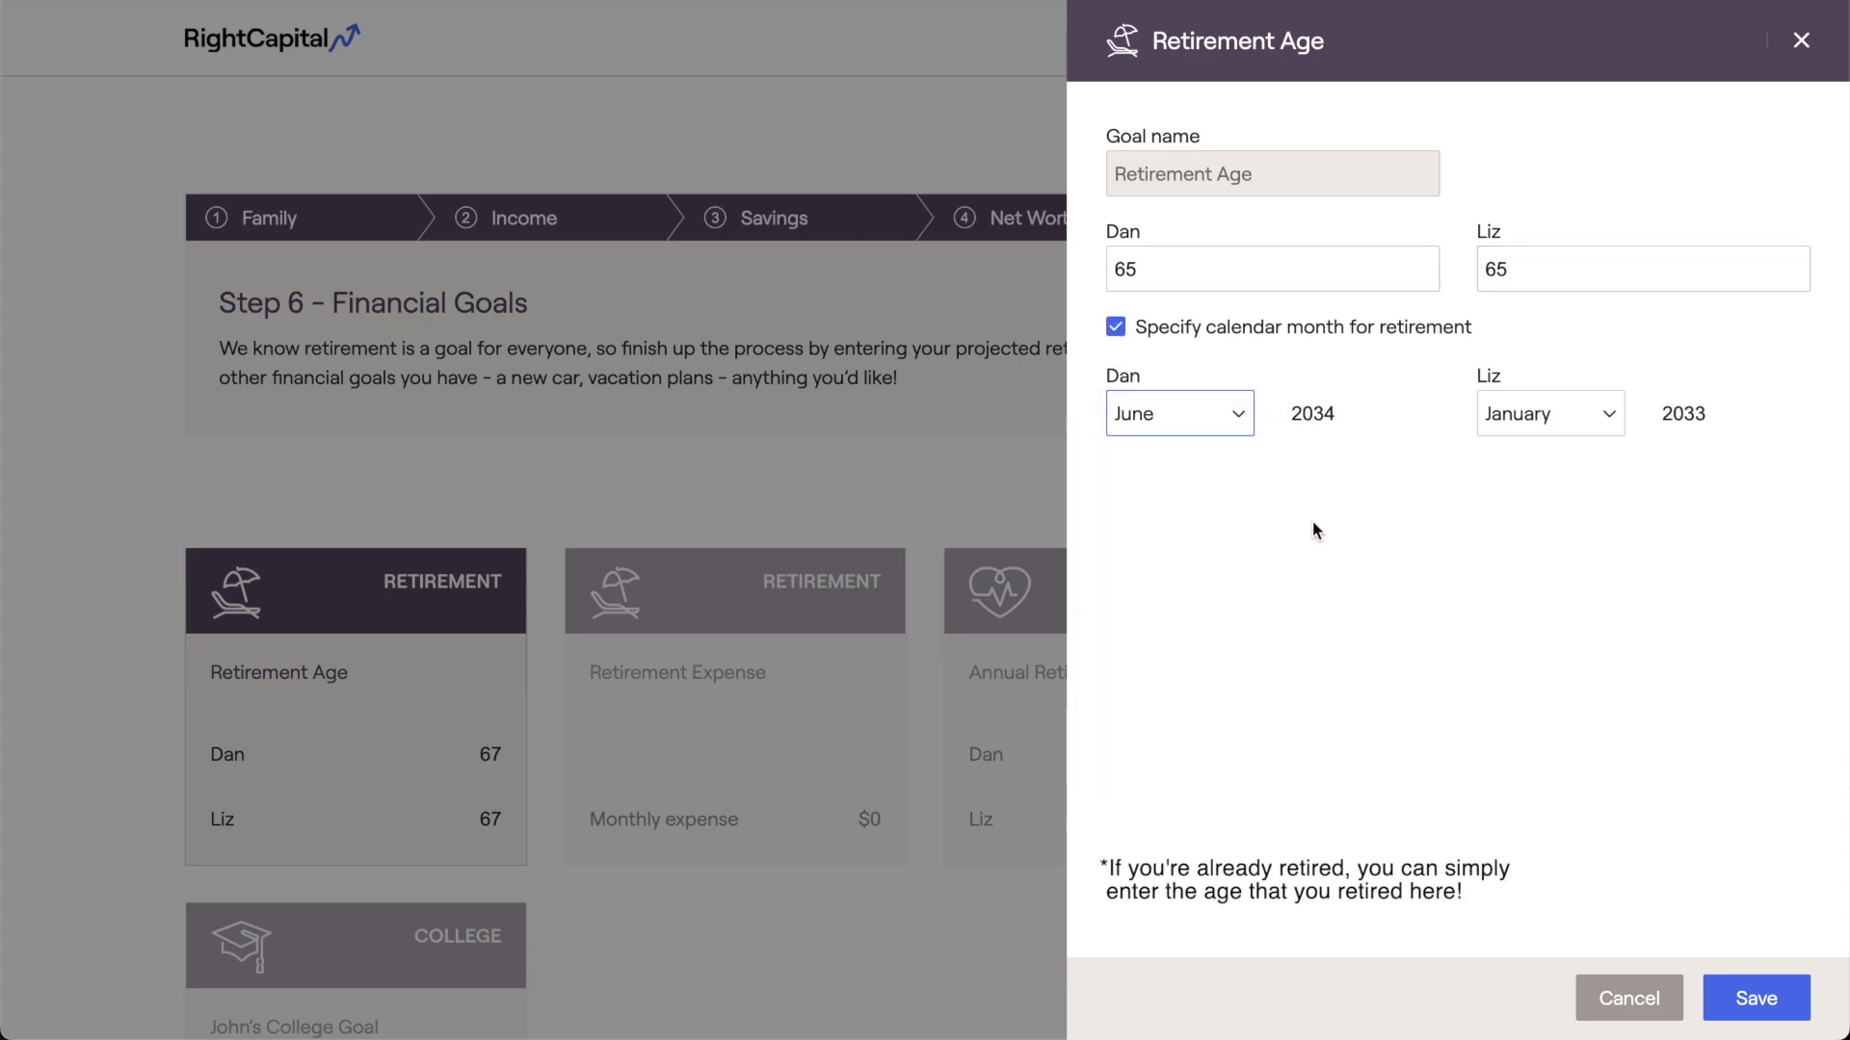
pyautogui.click(1488, 426)
pyautogui.click(1500, 675)
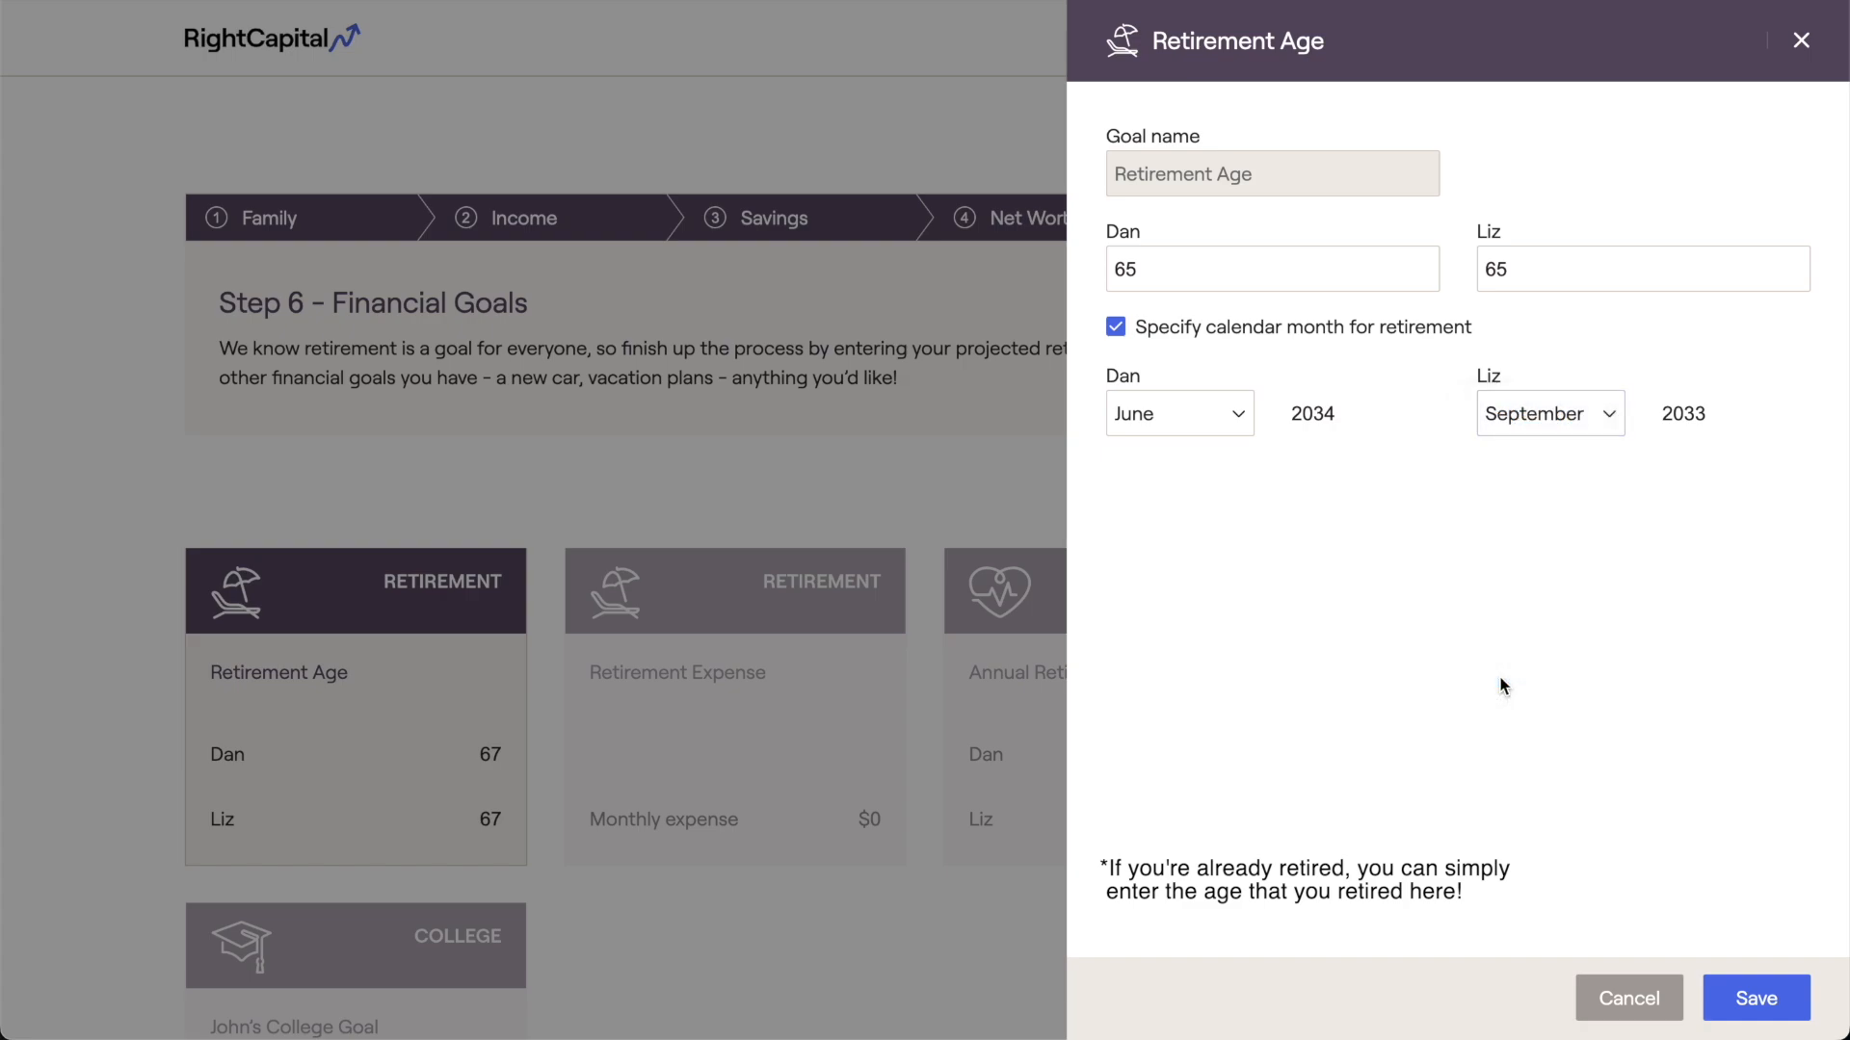
pyautogui.click(1710, 997)
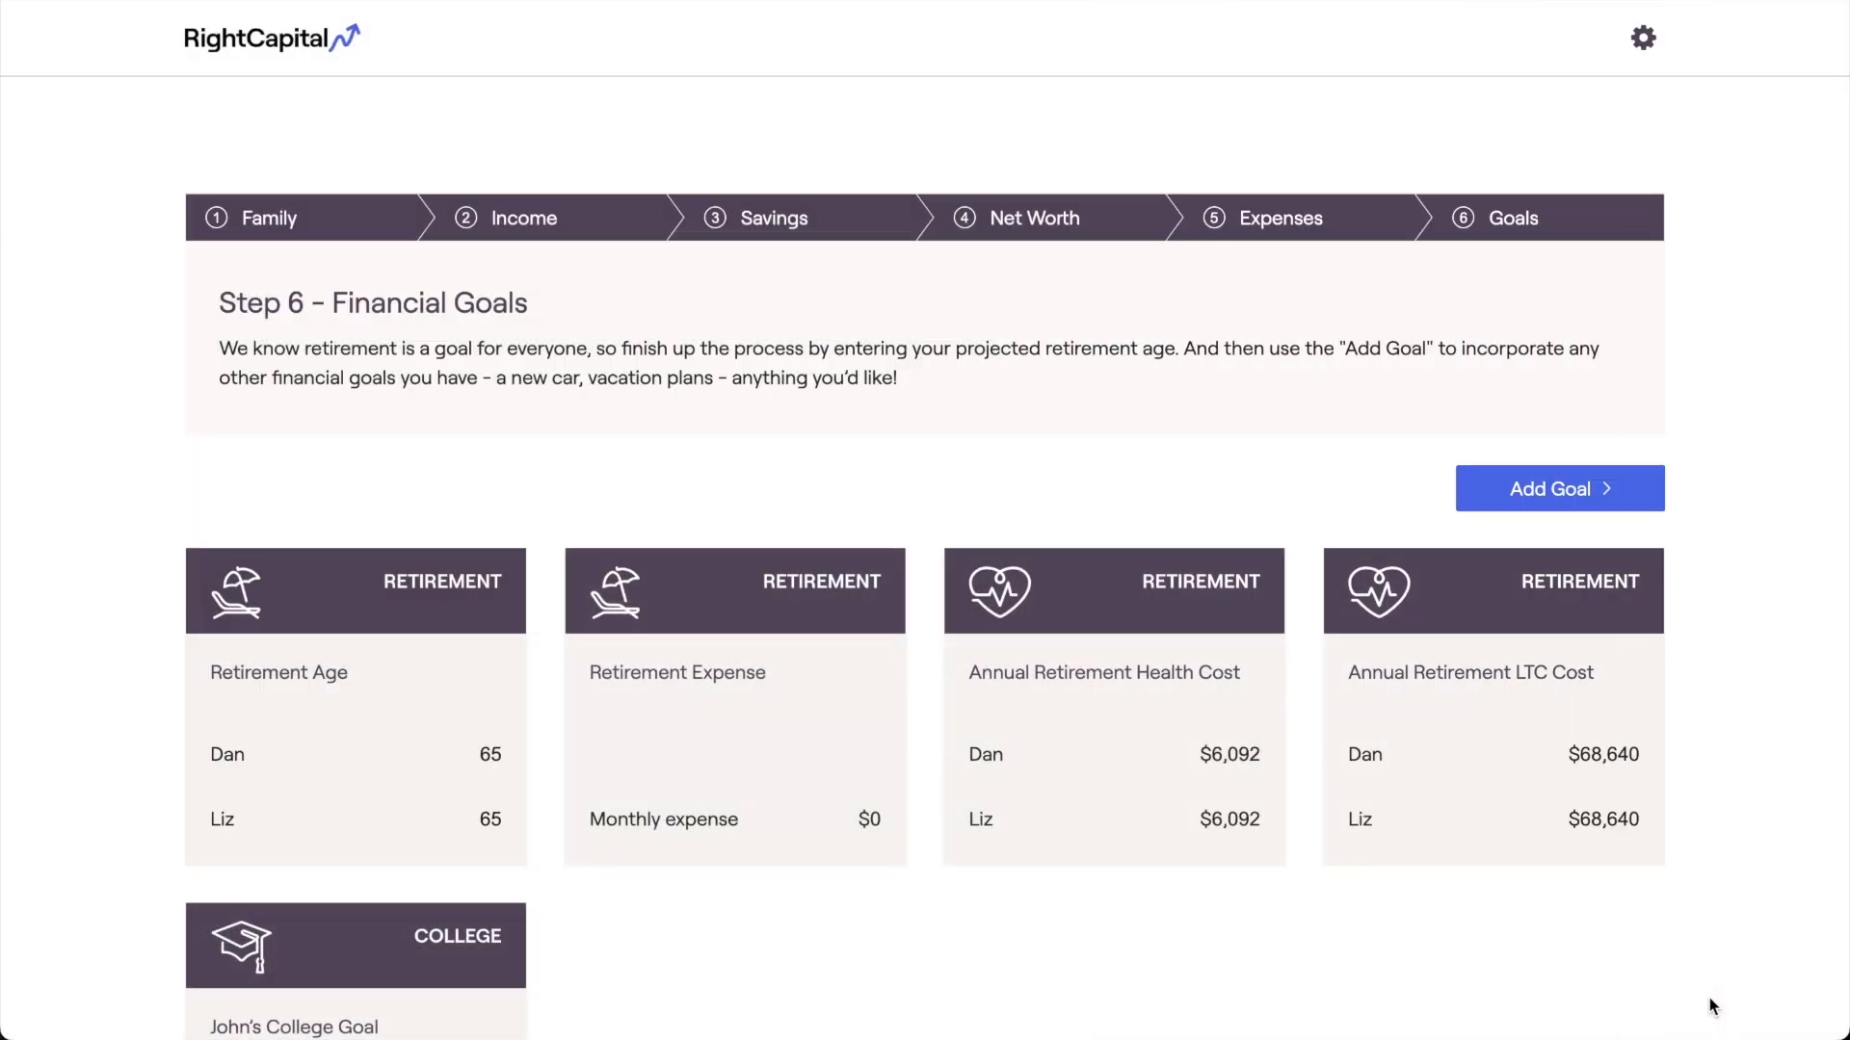
# - Open the Retirement Expense goal and set its monthly expense to $6,000
pyautogui.click(883, 777)
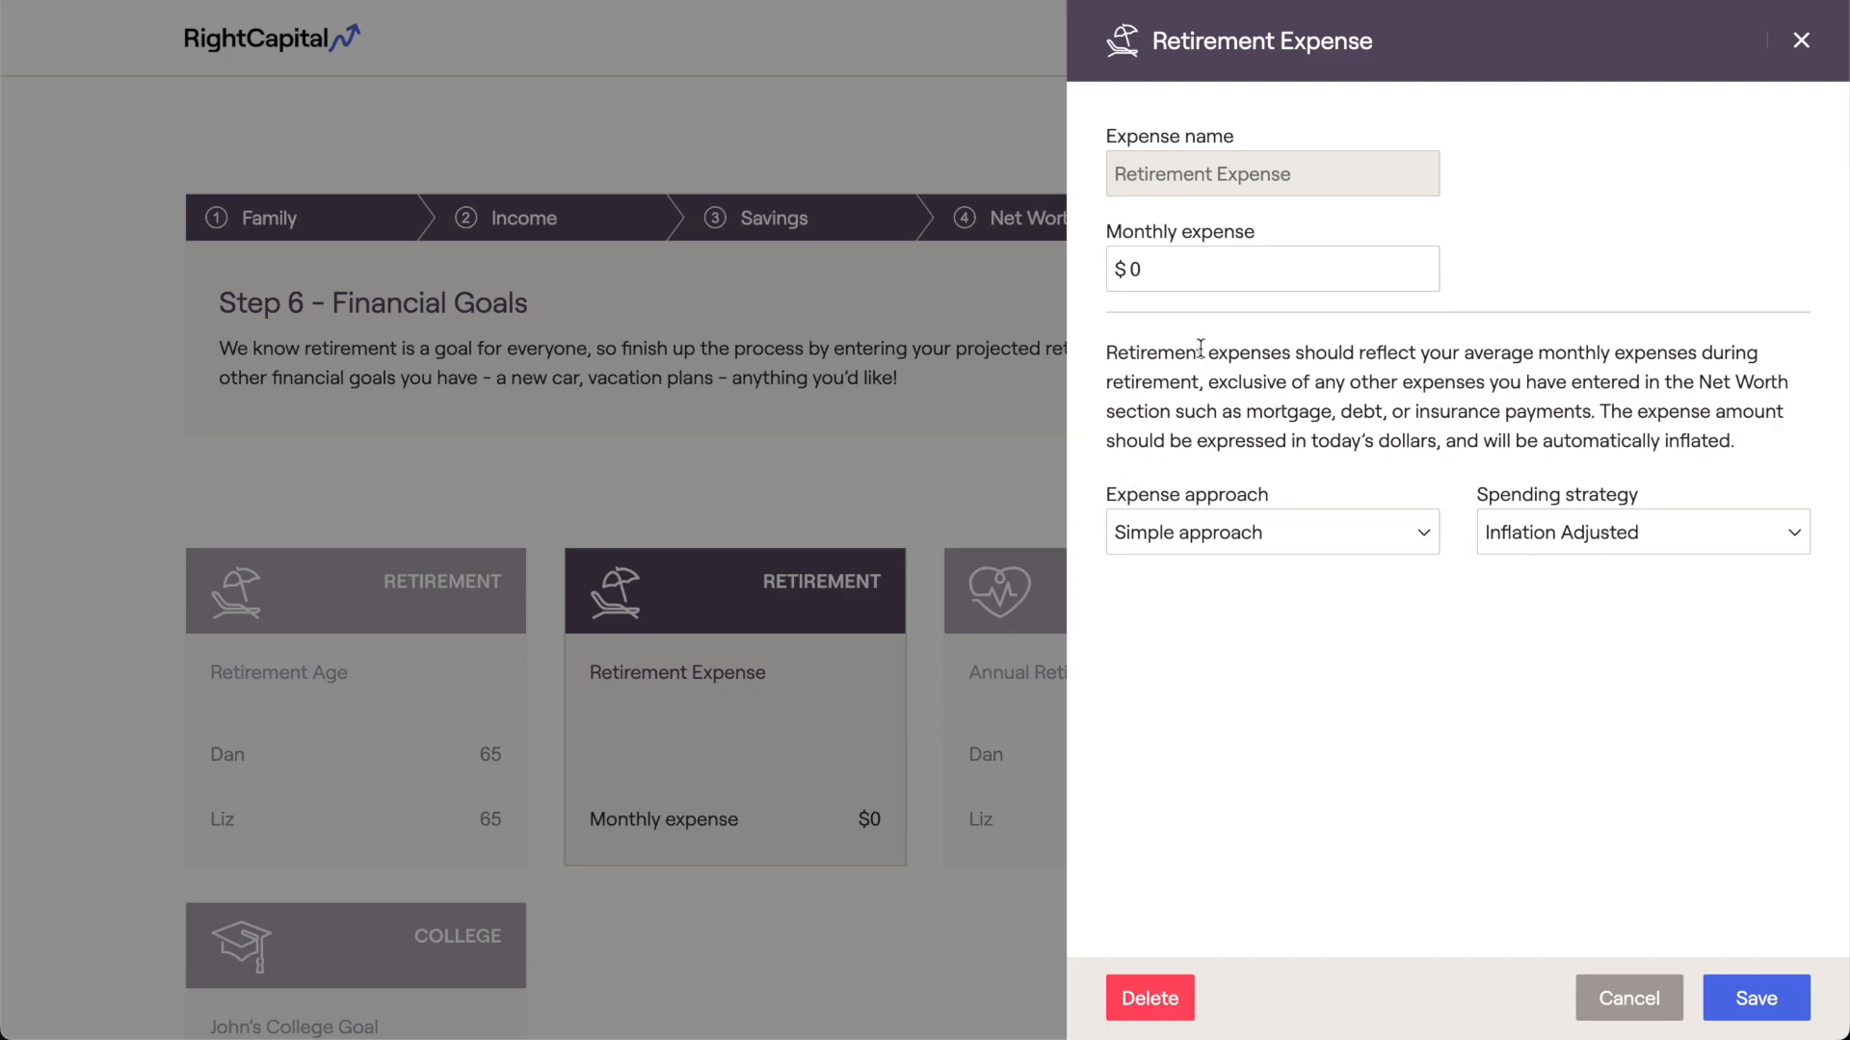
pyautogui.click(1250, 262)
pyautogui.press('BackSpace')
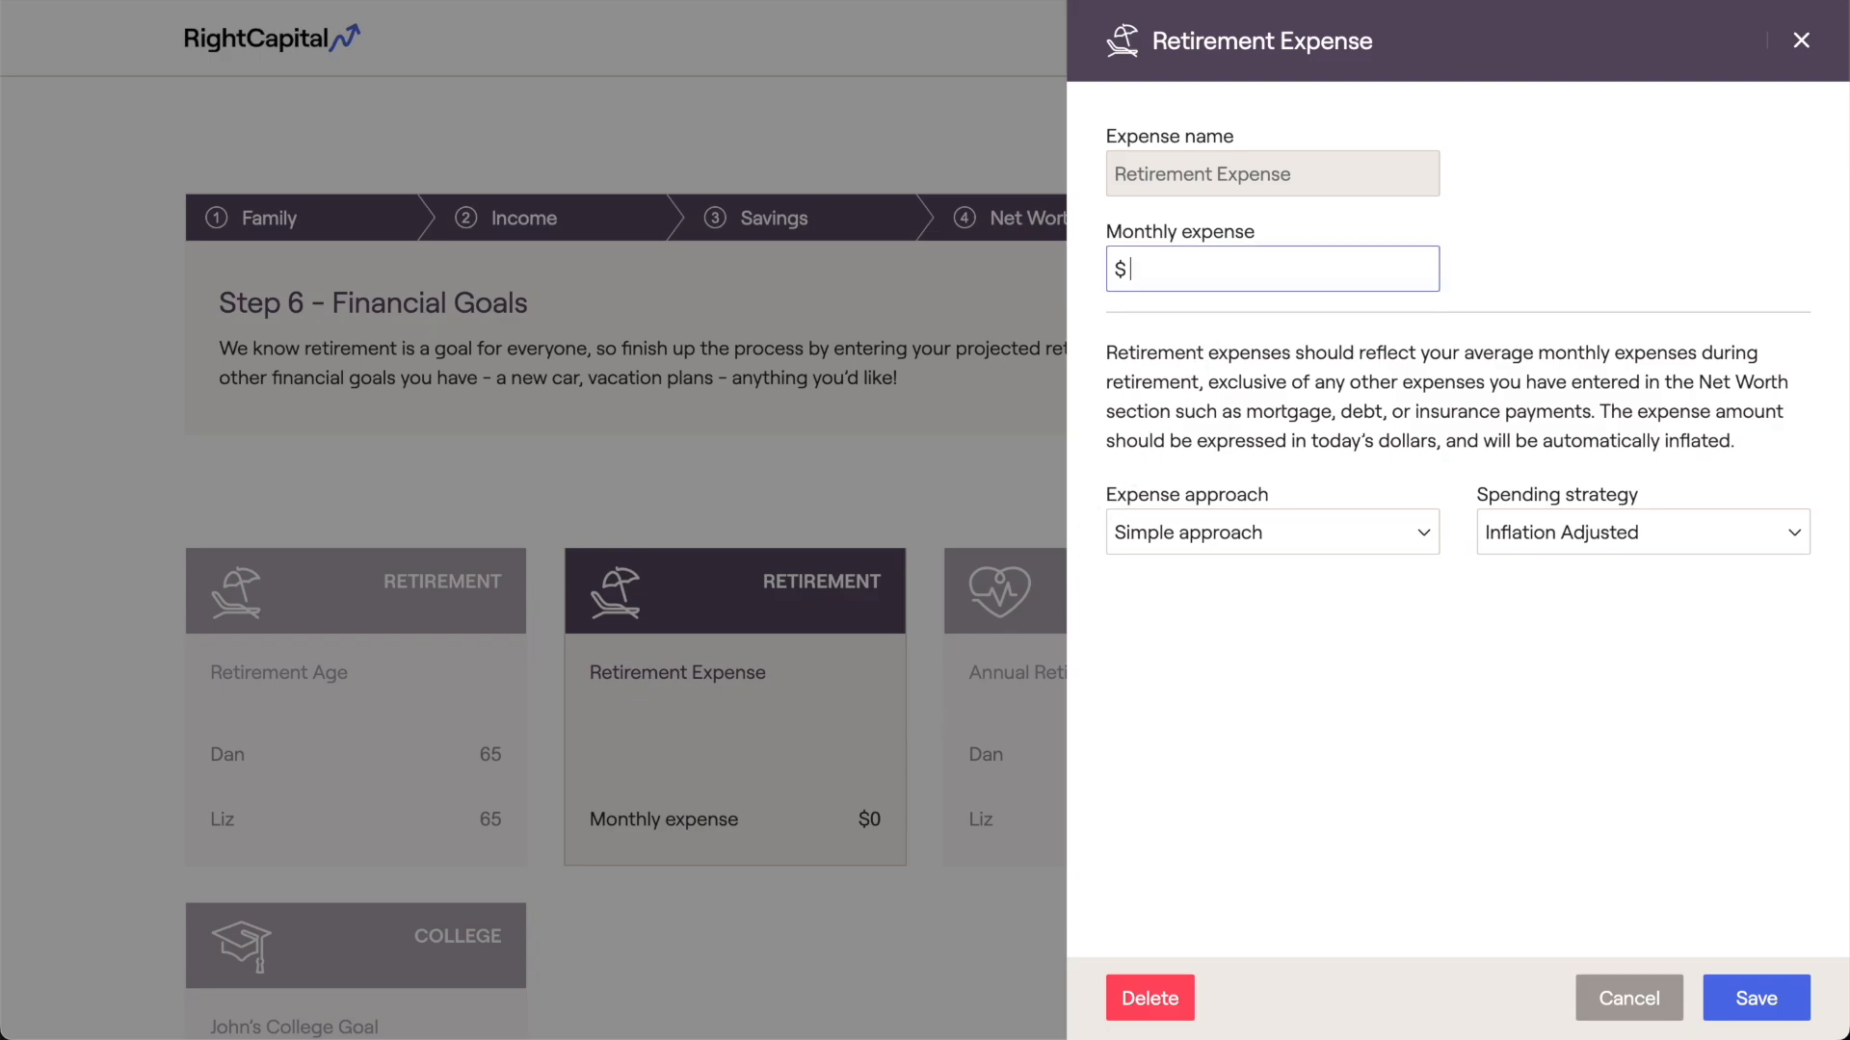
pyautogui.write('6000')
pyautogui.click(1240, 304)
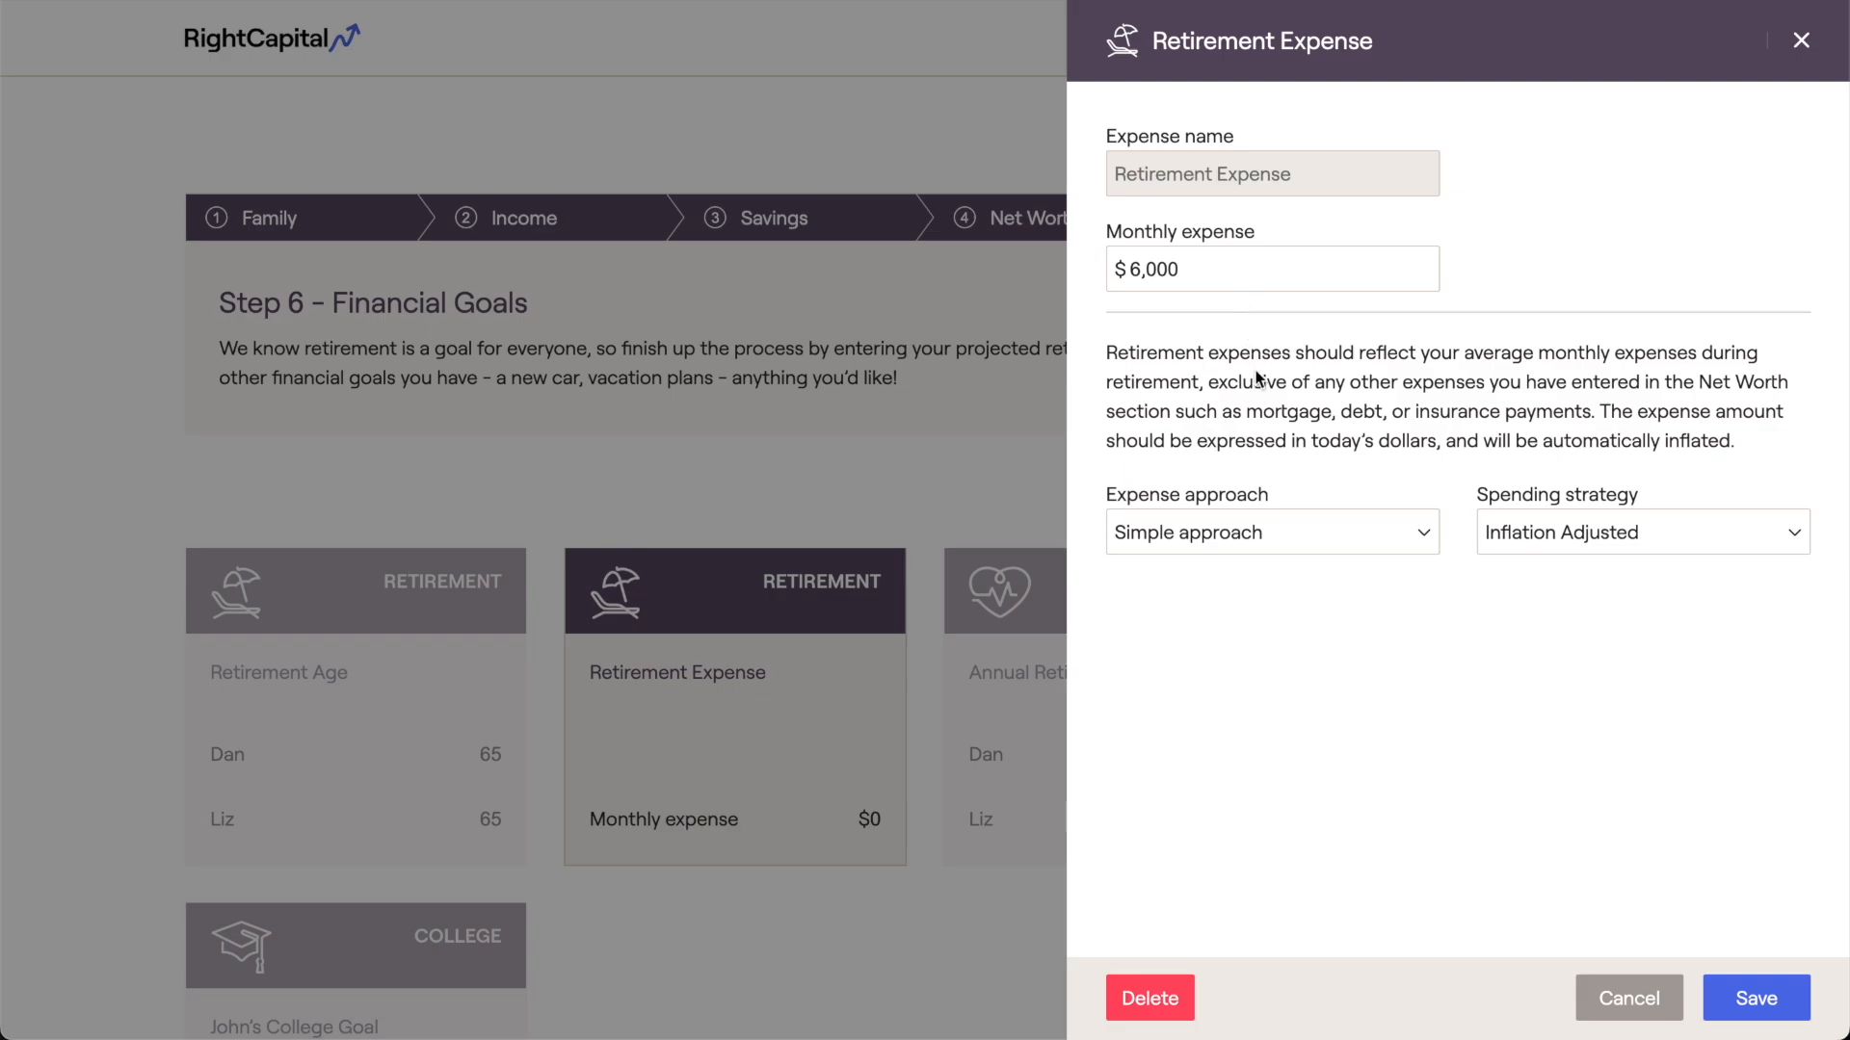
# - Switch the retirement expense approach to a detailed worksheet, review its monthly expense categories, and return to the simple approach
pyautogui.click(1287, 525)
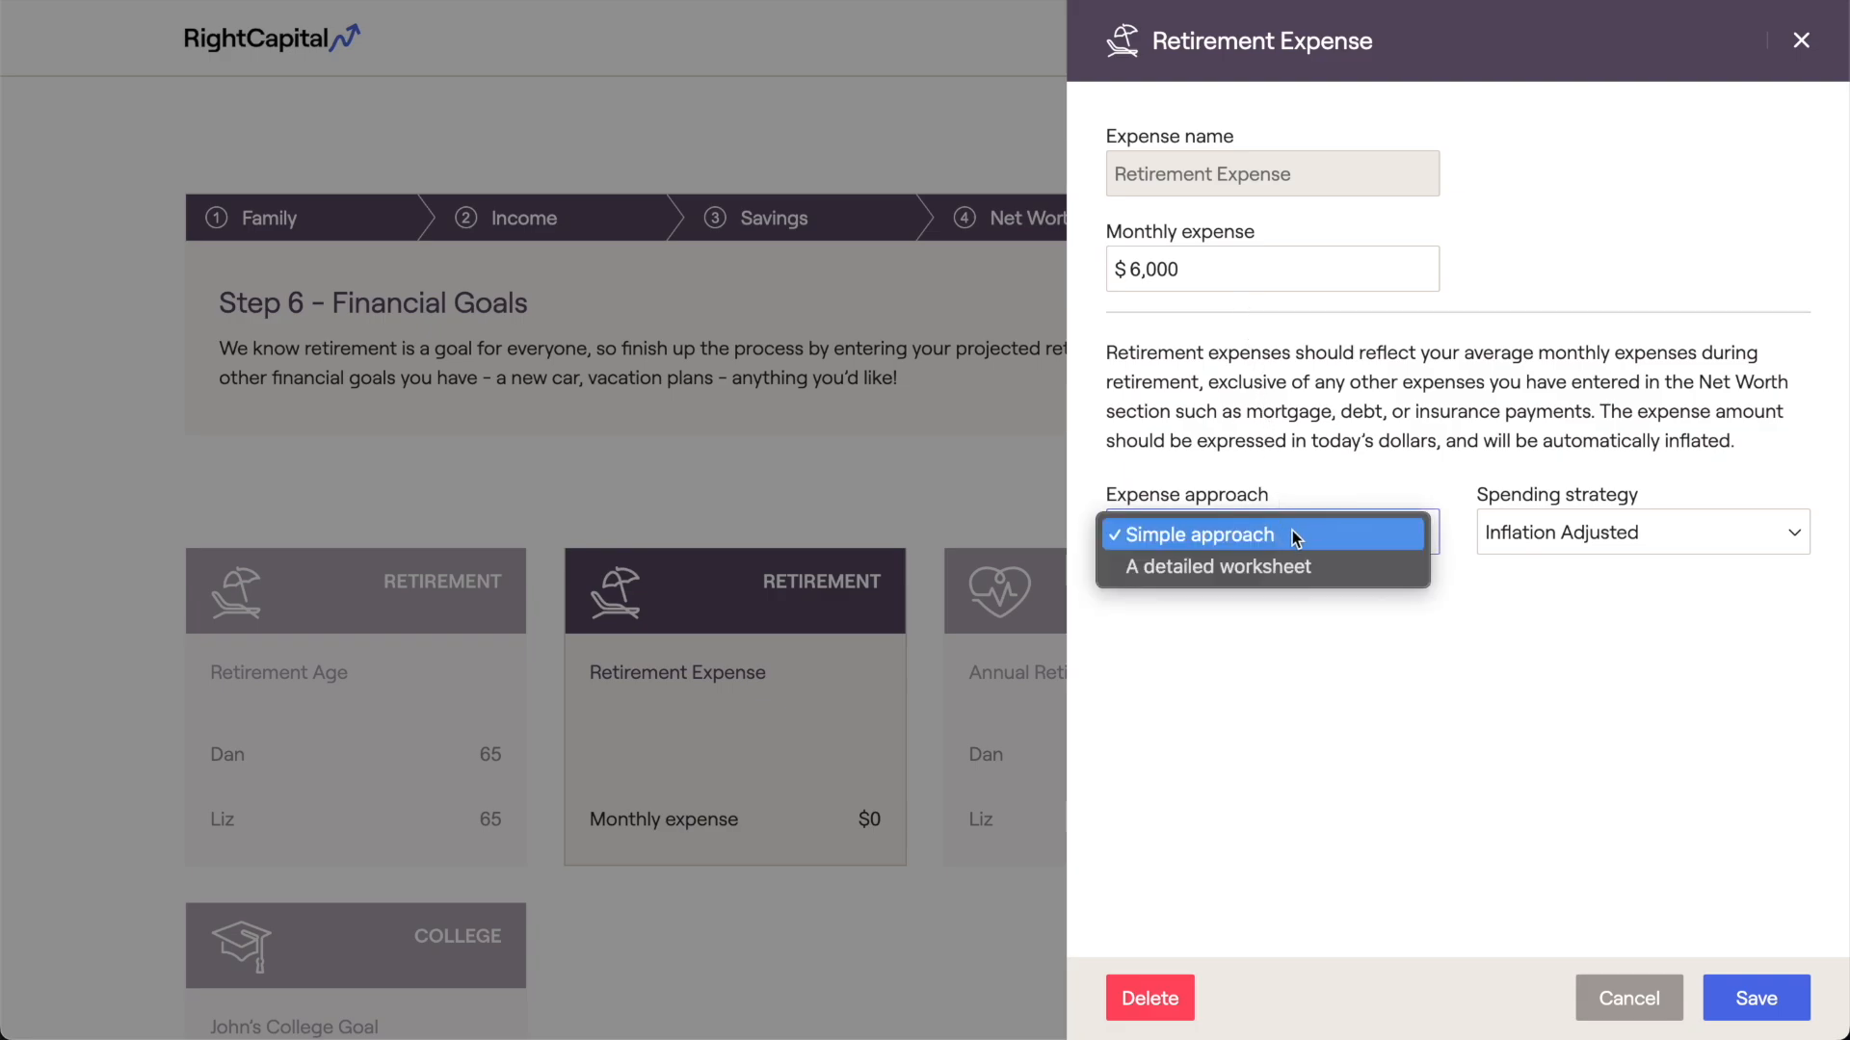
pyautogui.click(1312, 566)
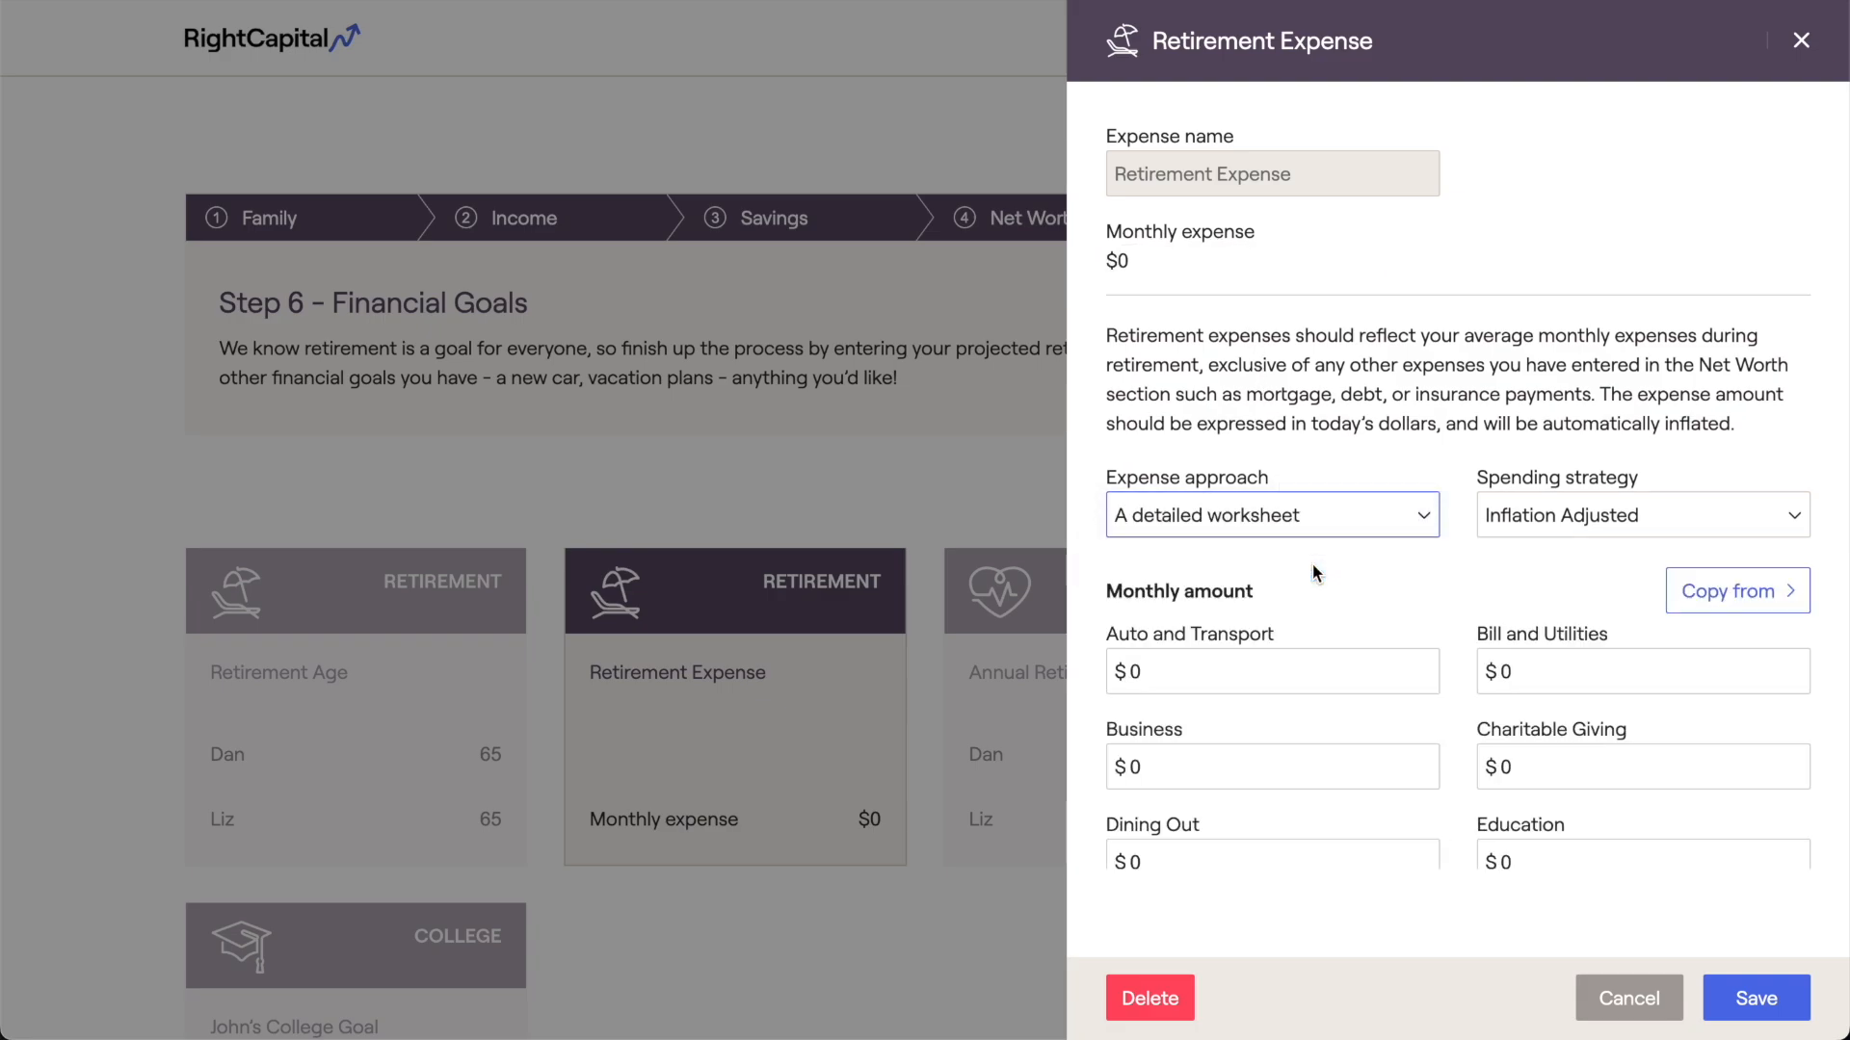
pyautogui.scroll(-3, 1312, 566)
pyautogui.scroll(-2, 1312, 564)
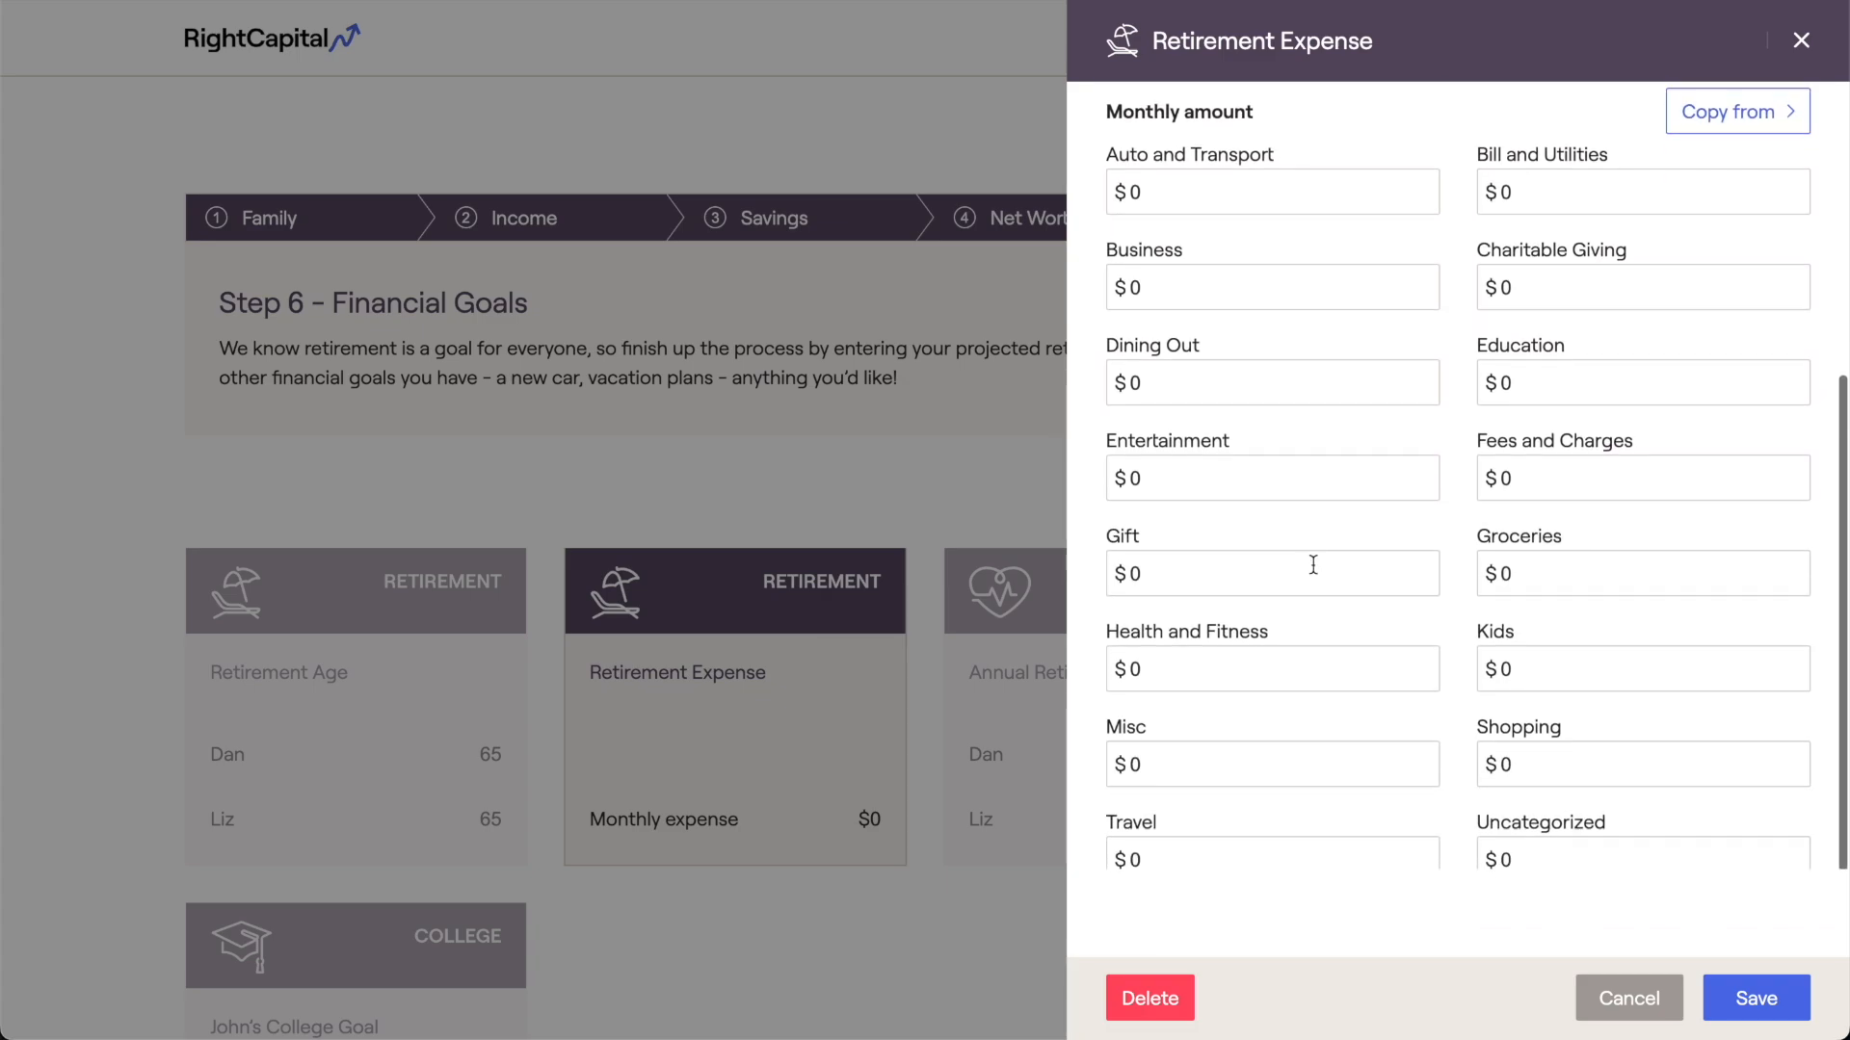
pyautogui.scroll(5, 1312, 564)
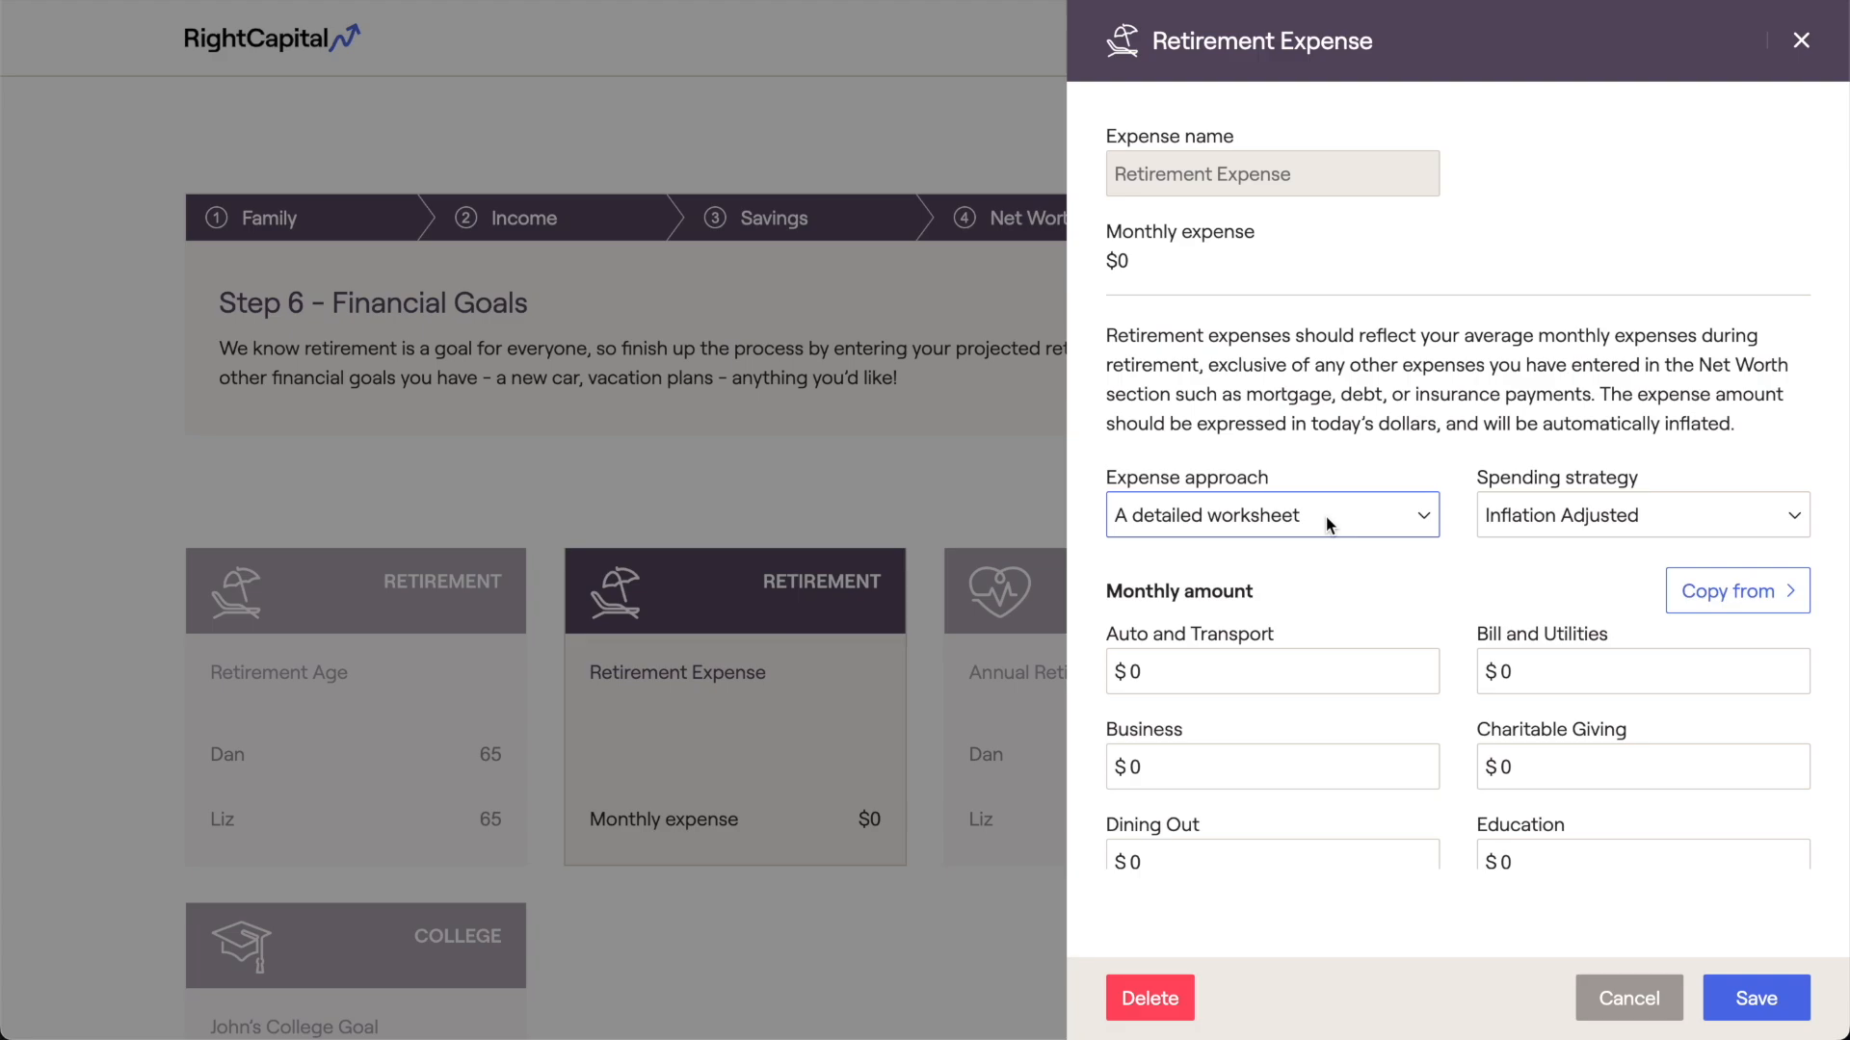
pyautogui.click(1327, 517)
pyautogui.click(1321, 489)
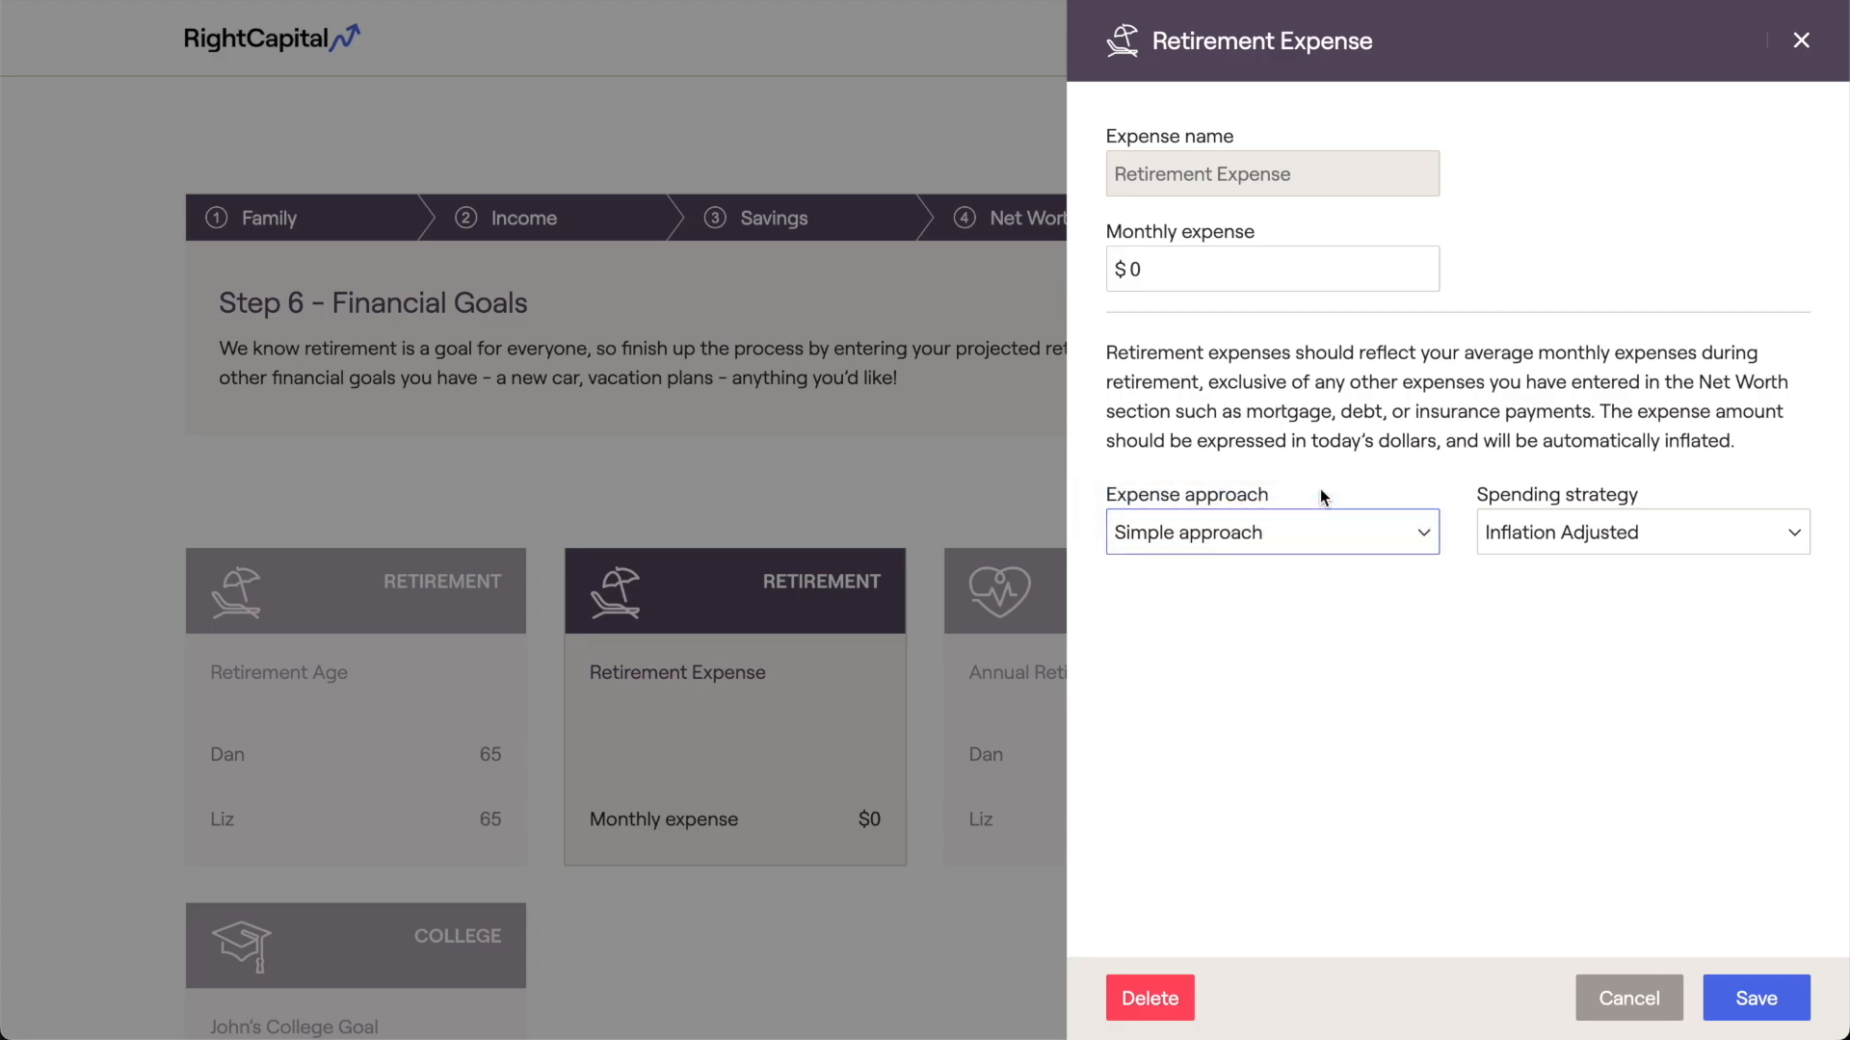
# - Set the retirement monthly expense to $6,000 and save the goal
pyautogui.click(1217, 271)
pyautogui.press('BackSpace')
pyautogui.write('6000')
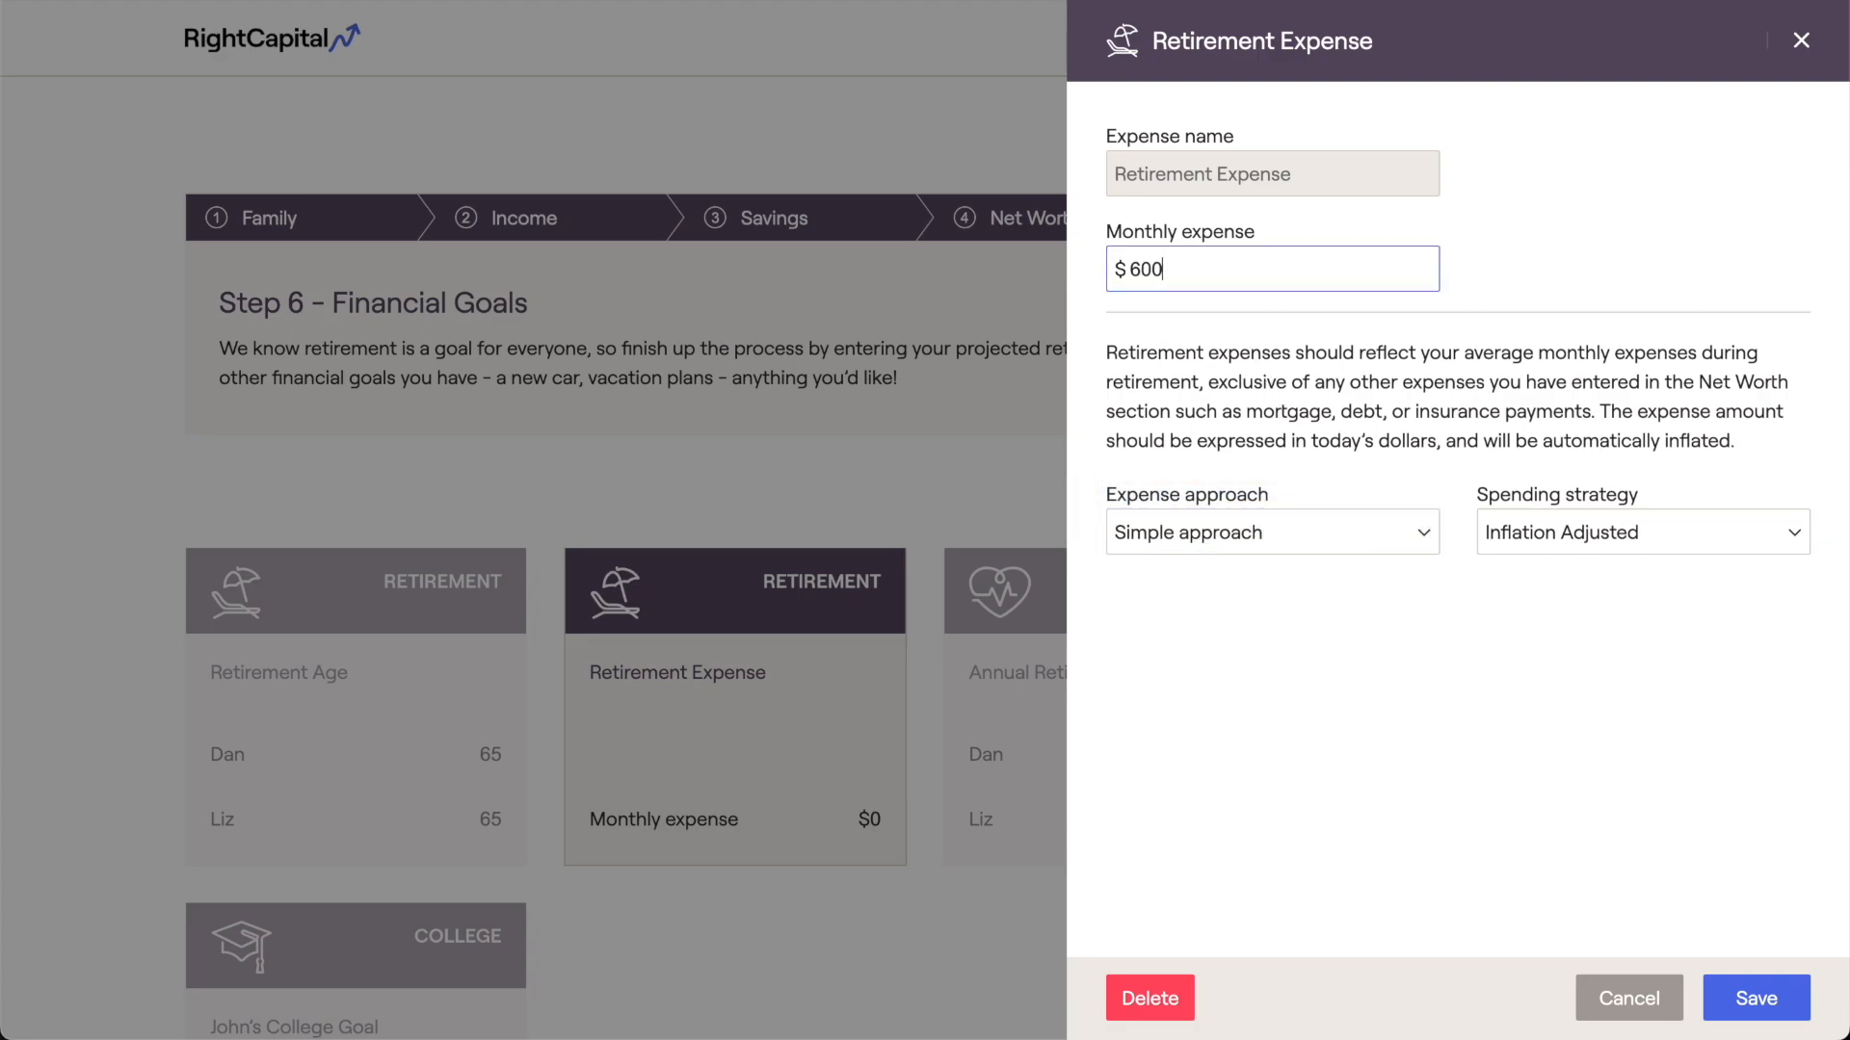
pyautogui.click(1206, 326)
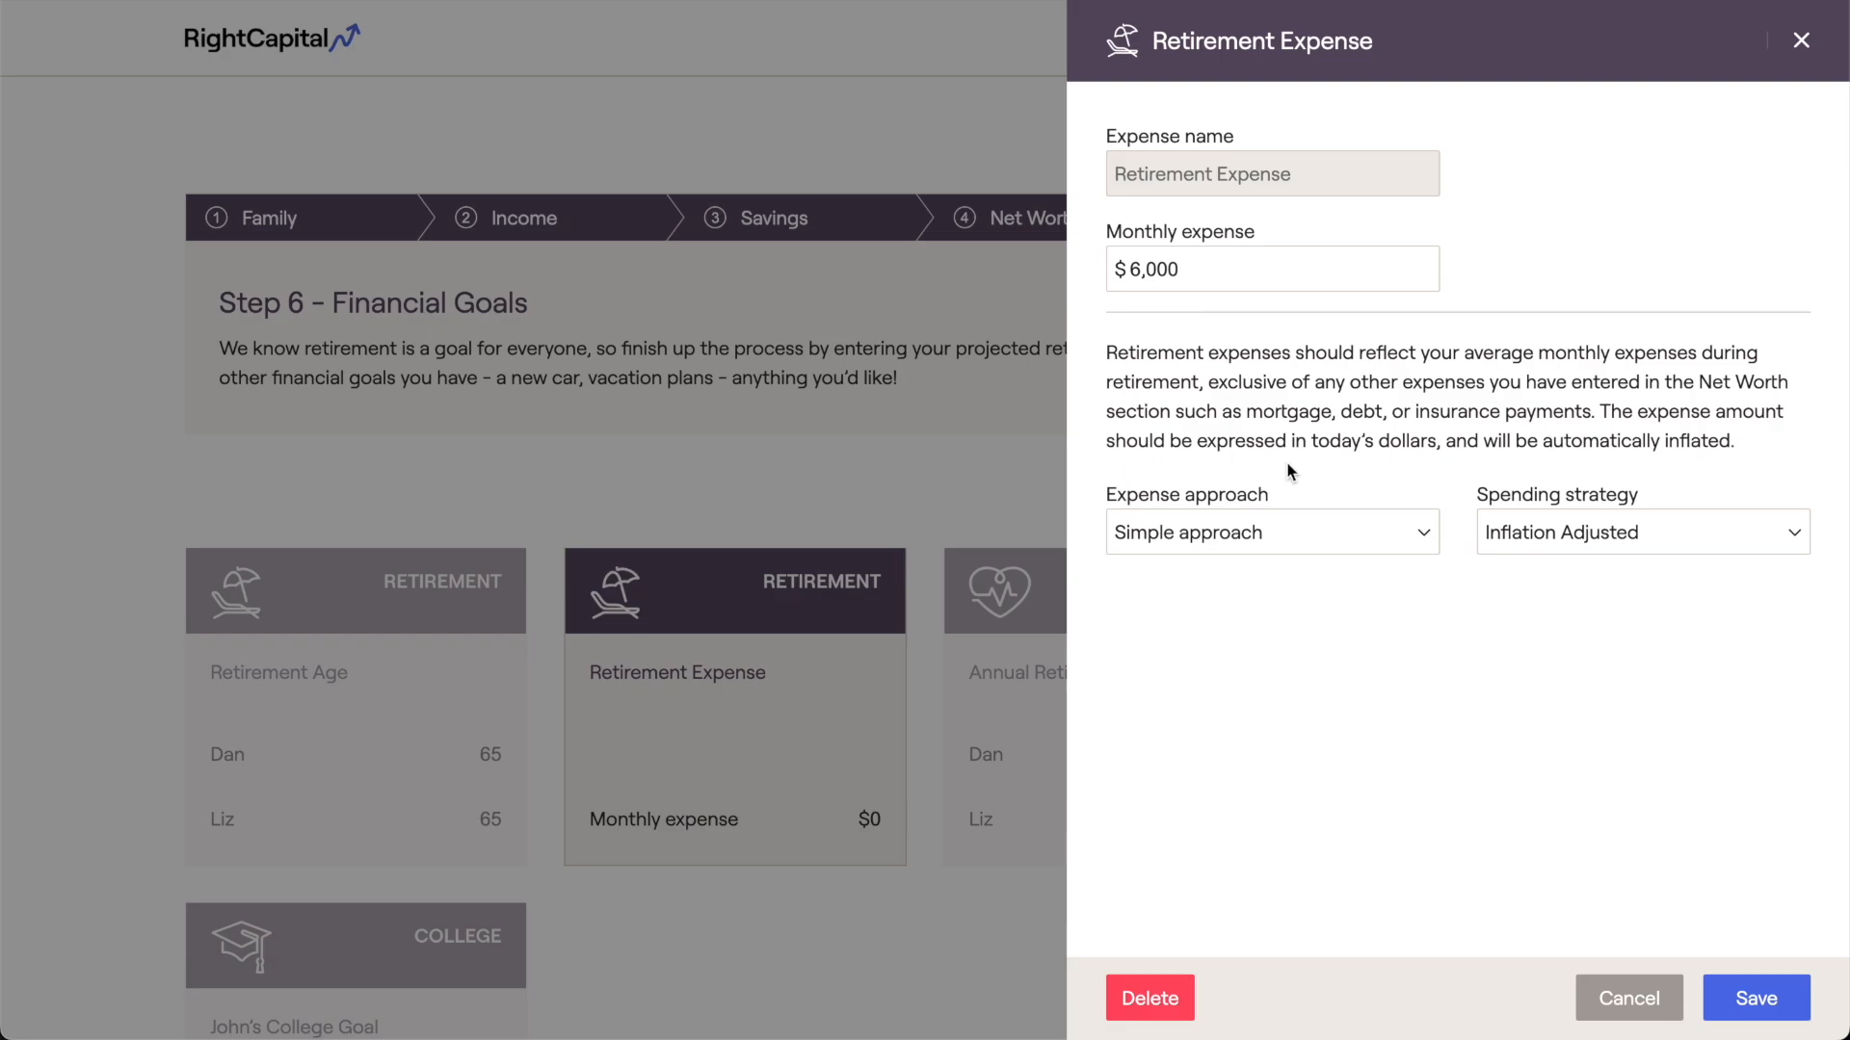
pyautogui.click(1718, 996)
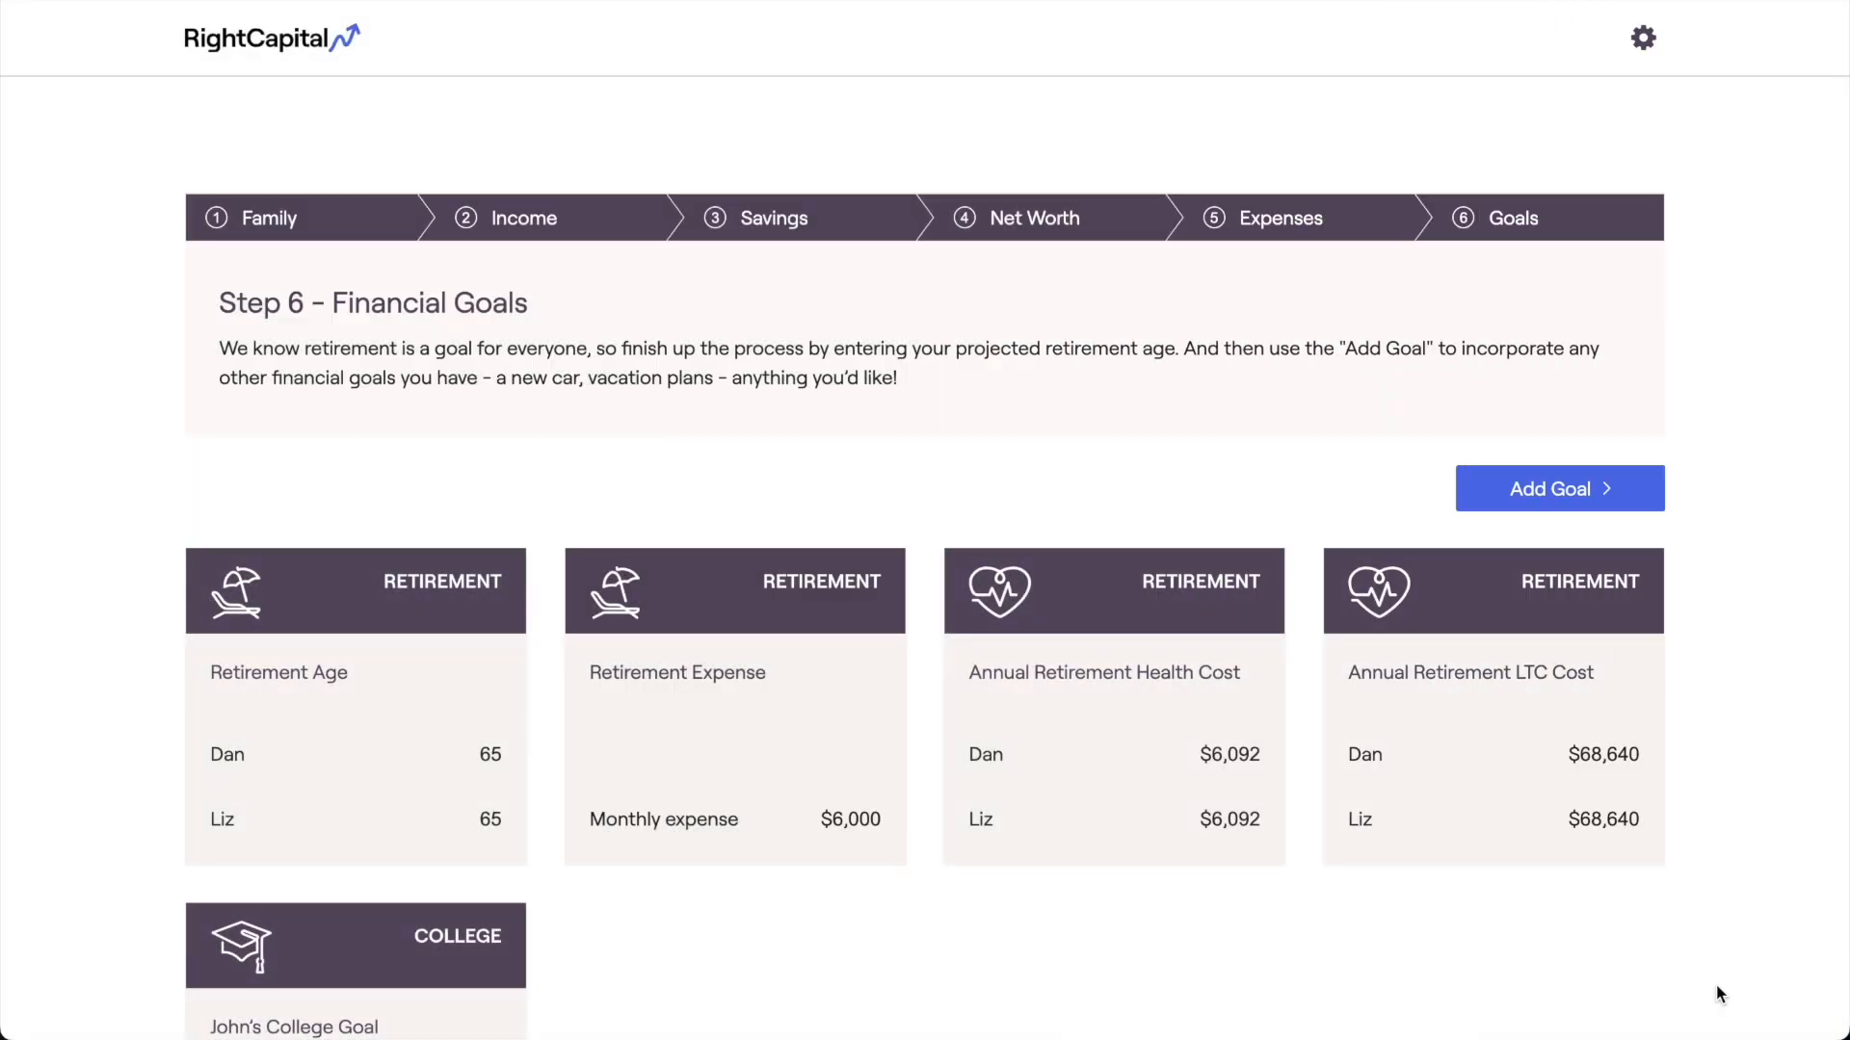
# - Open the Annual Retirement LTC Cost goal, set the client's cost estimate to a customized amount of $50,000, and save it
pyautogui.moveTo(1279, 846)
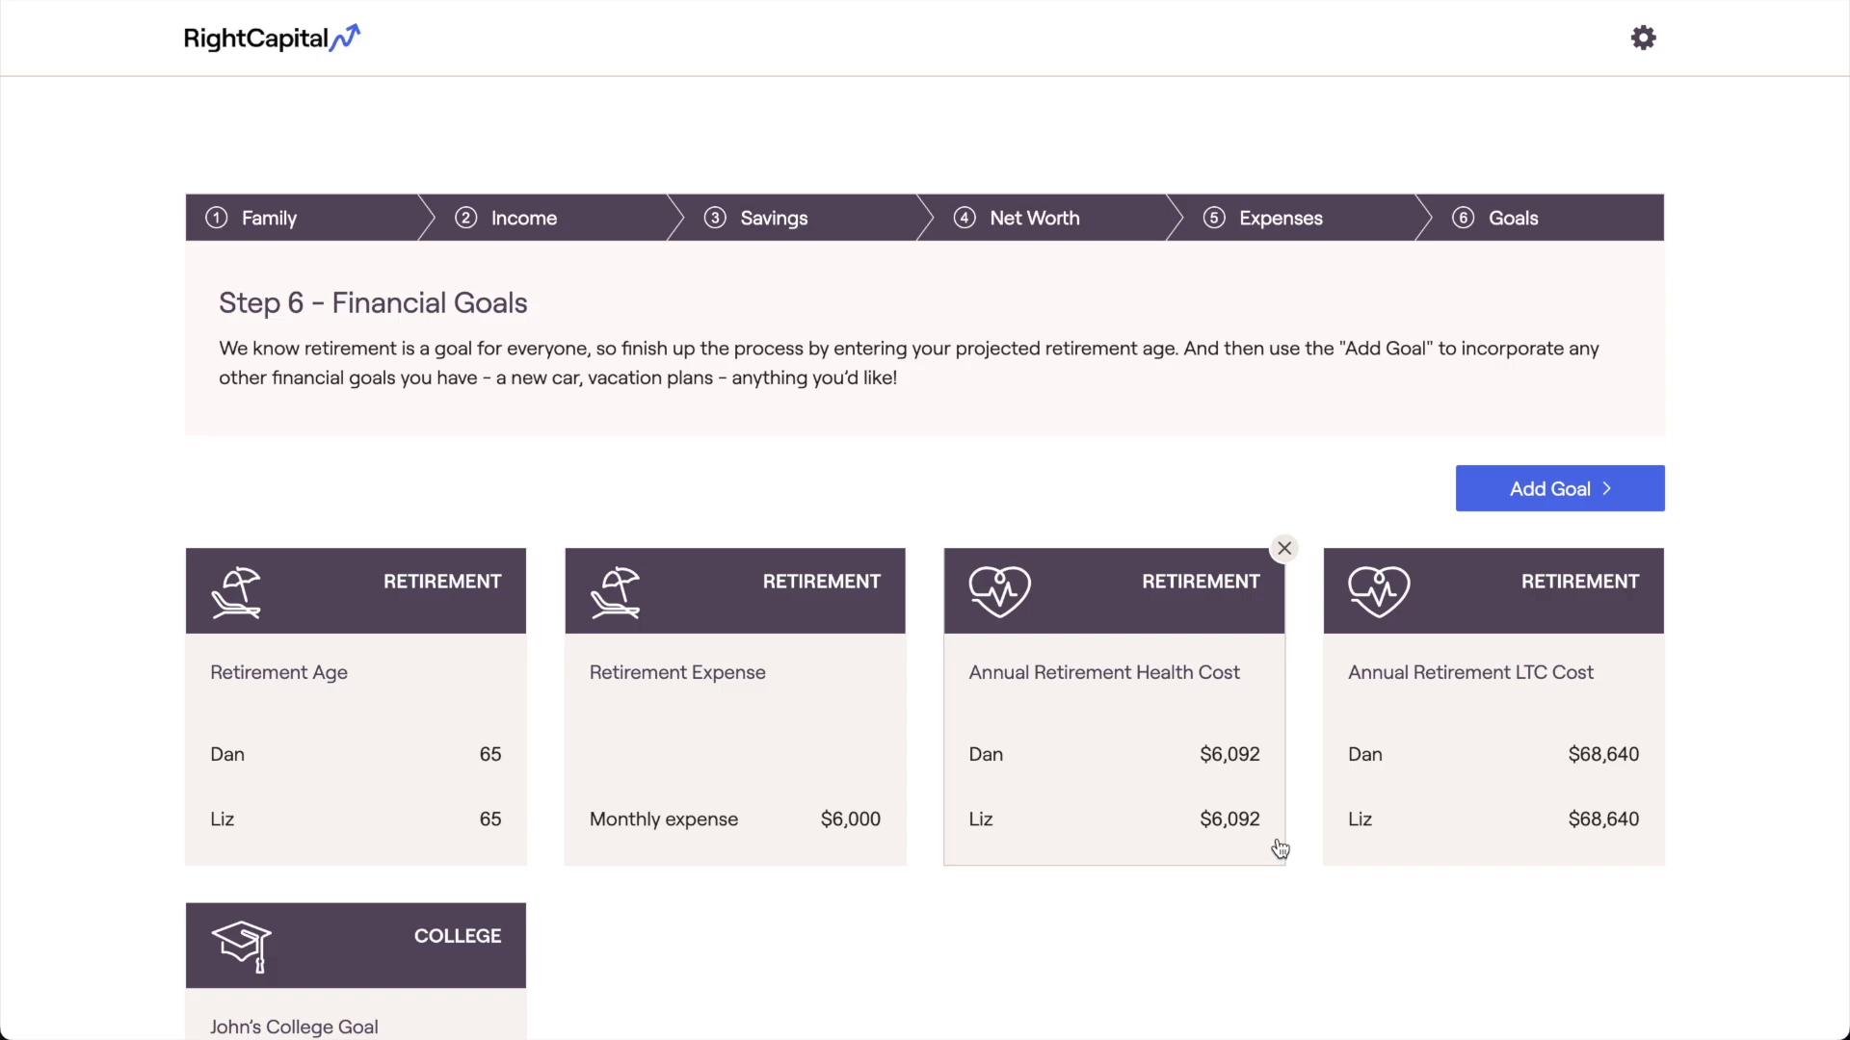
pyautogui.moveTo(1356, 810)
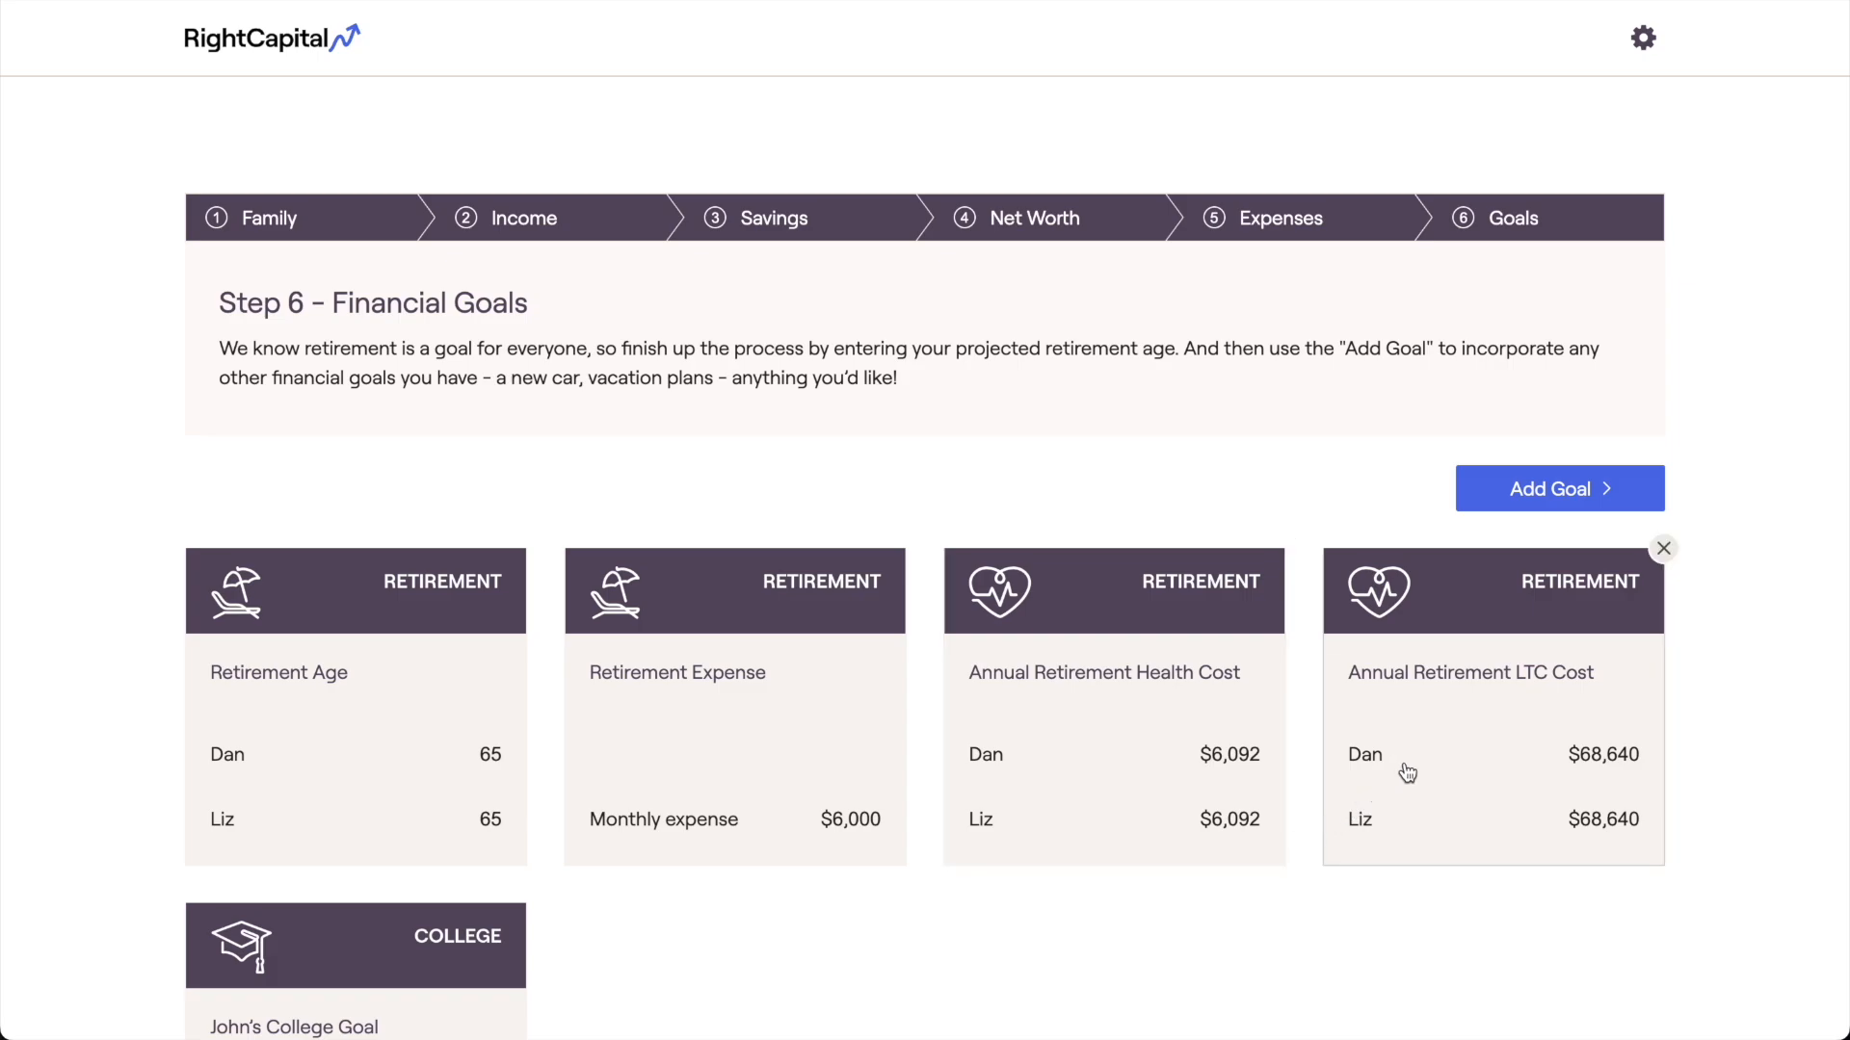
pyautogui.moveTo(1269, 790)
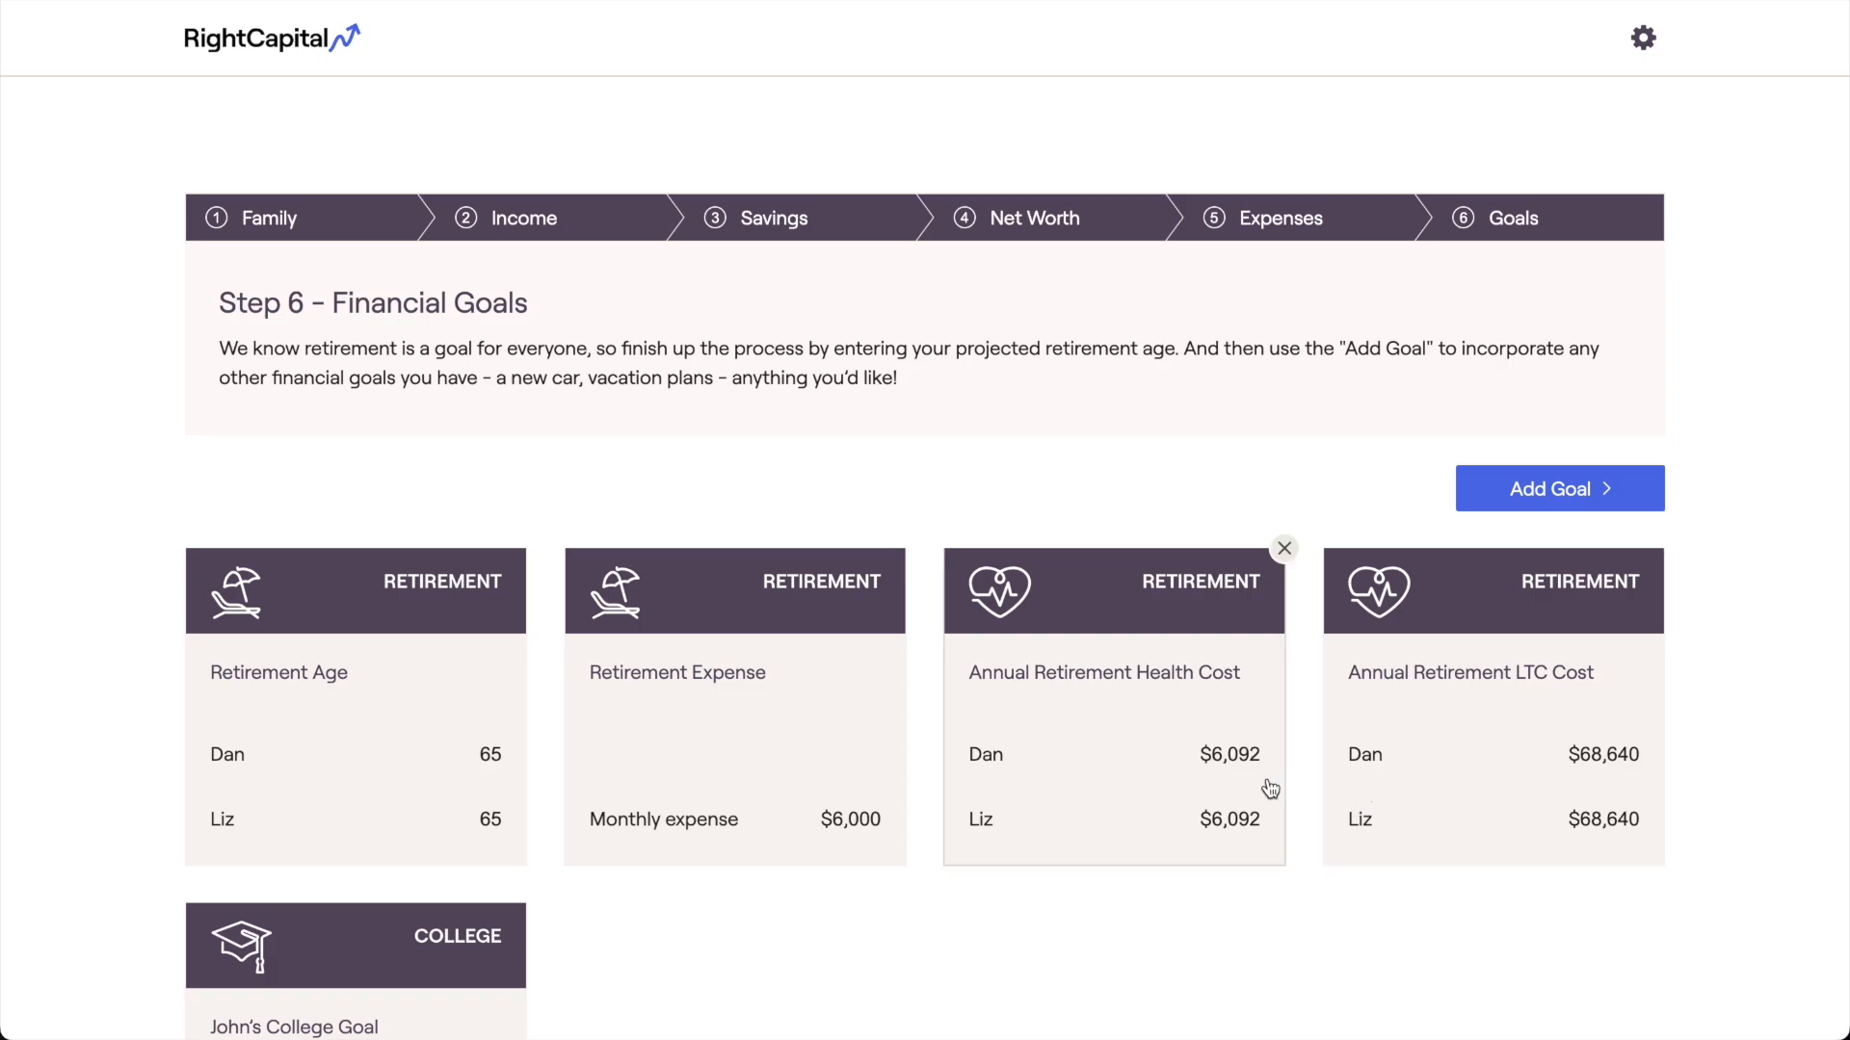
pyautogui.moveTo(1345, 776)
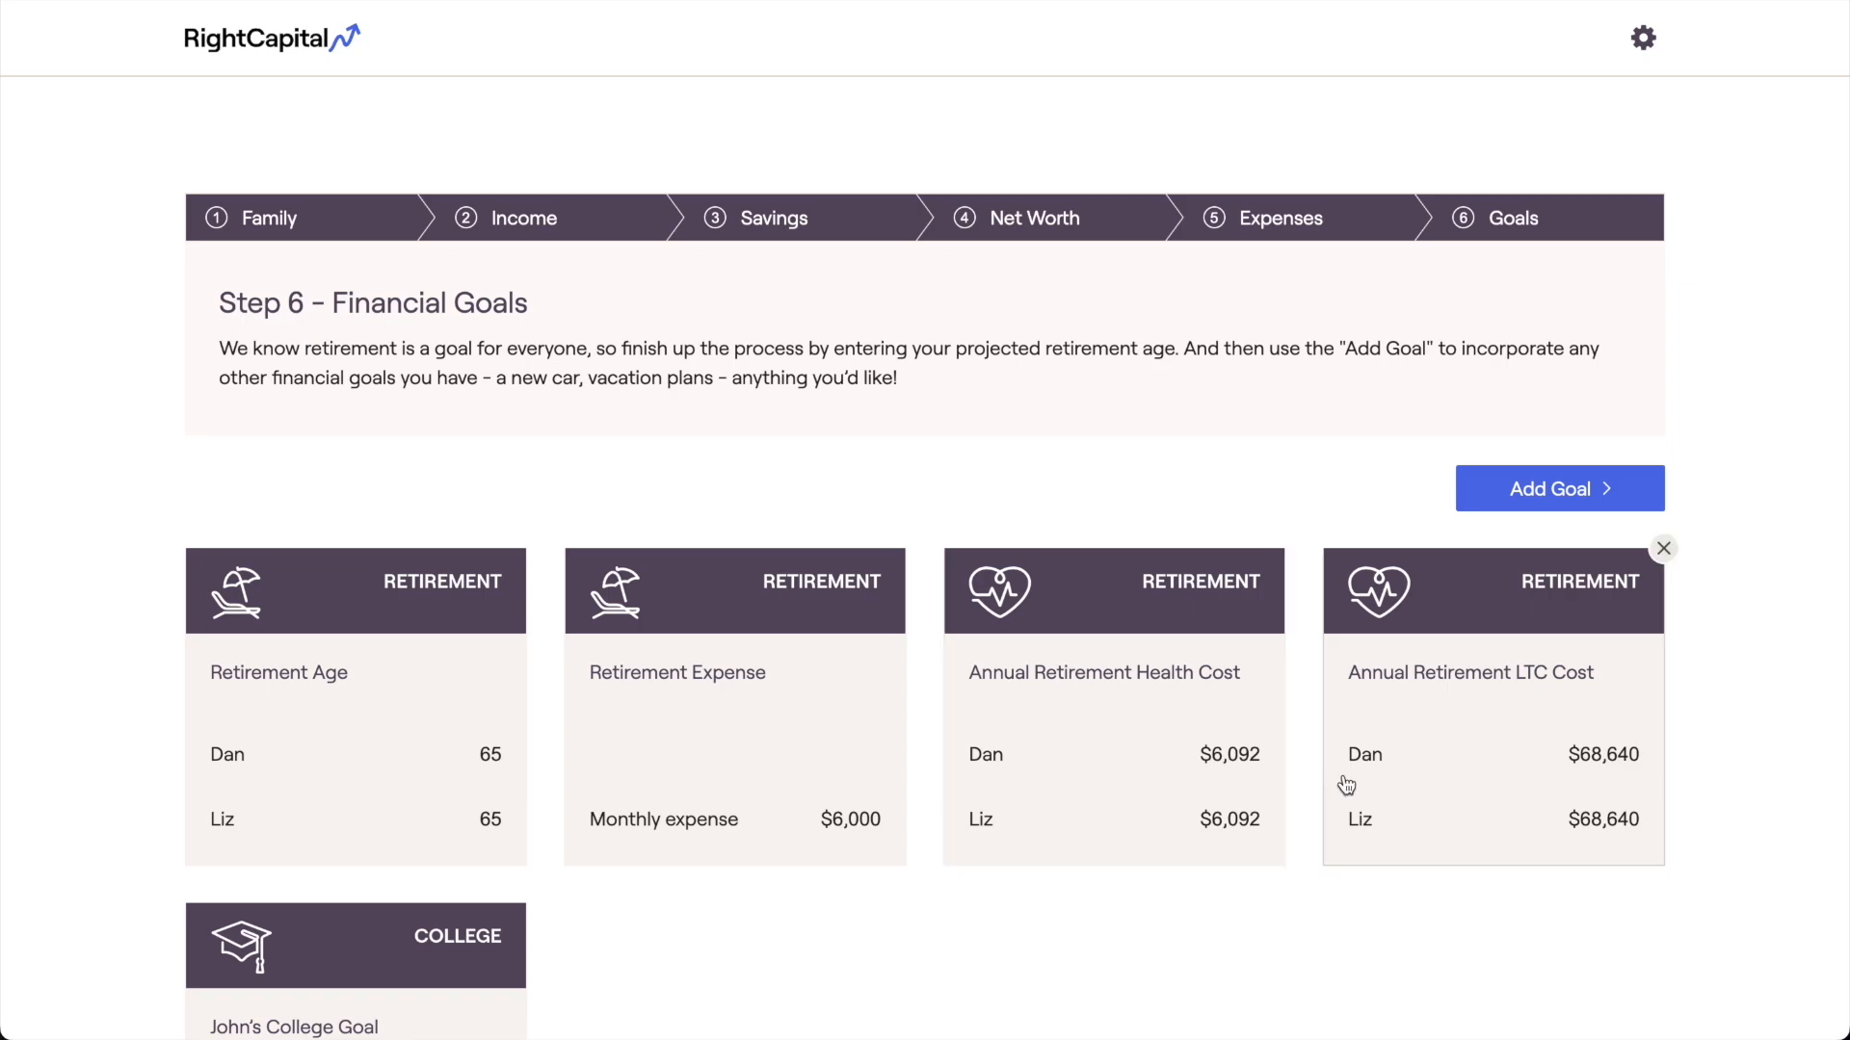
pyautogui.click(1594, 777)
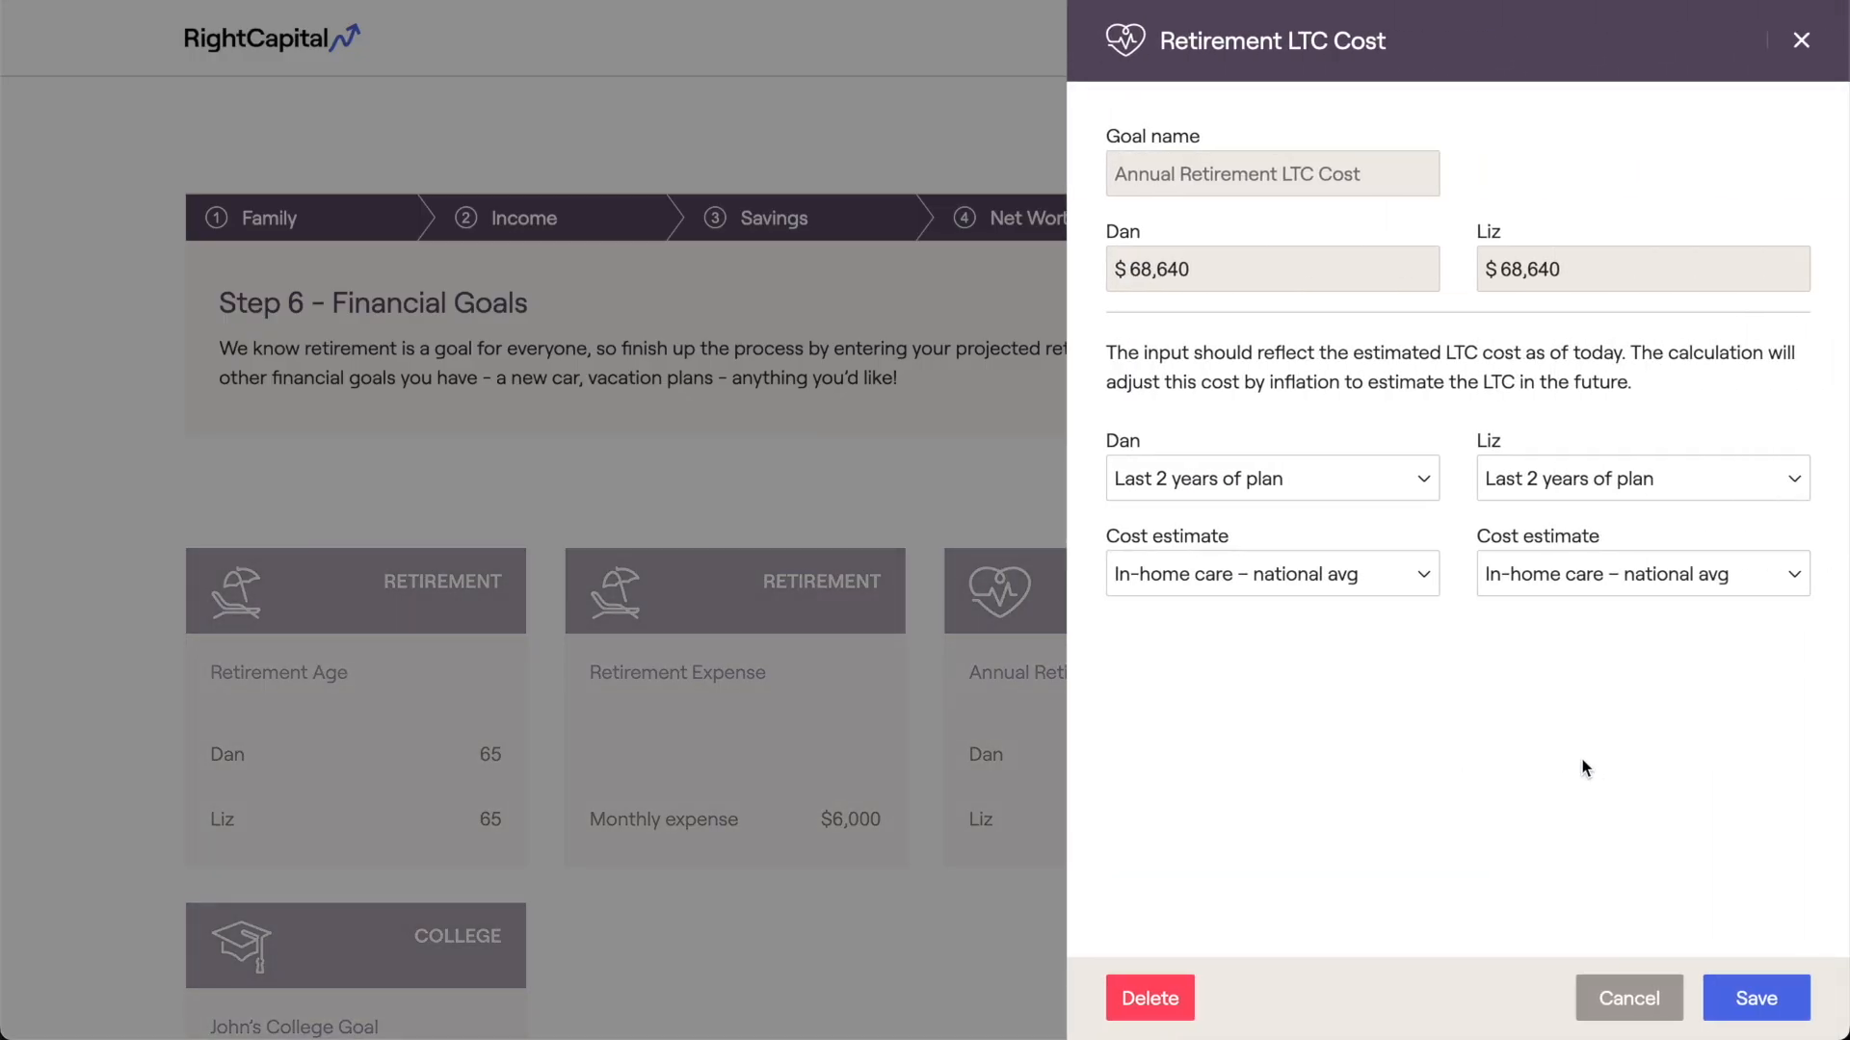
pyautogui.click(1414, 576)
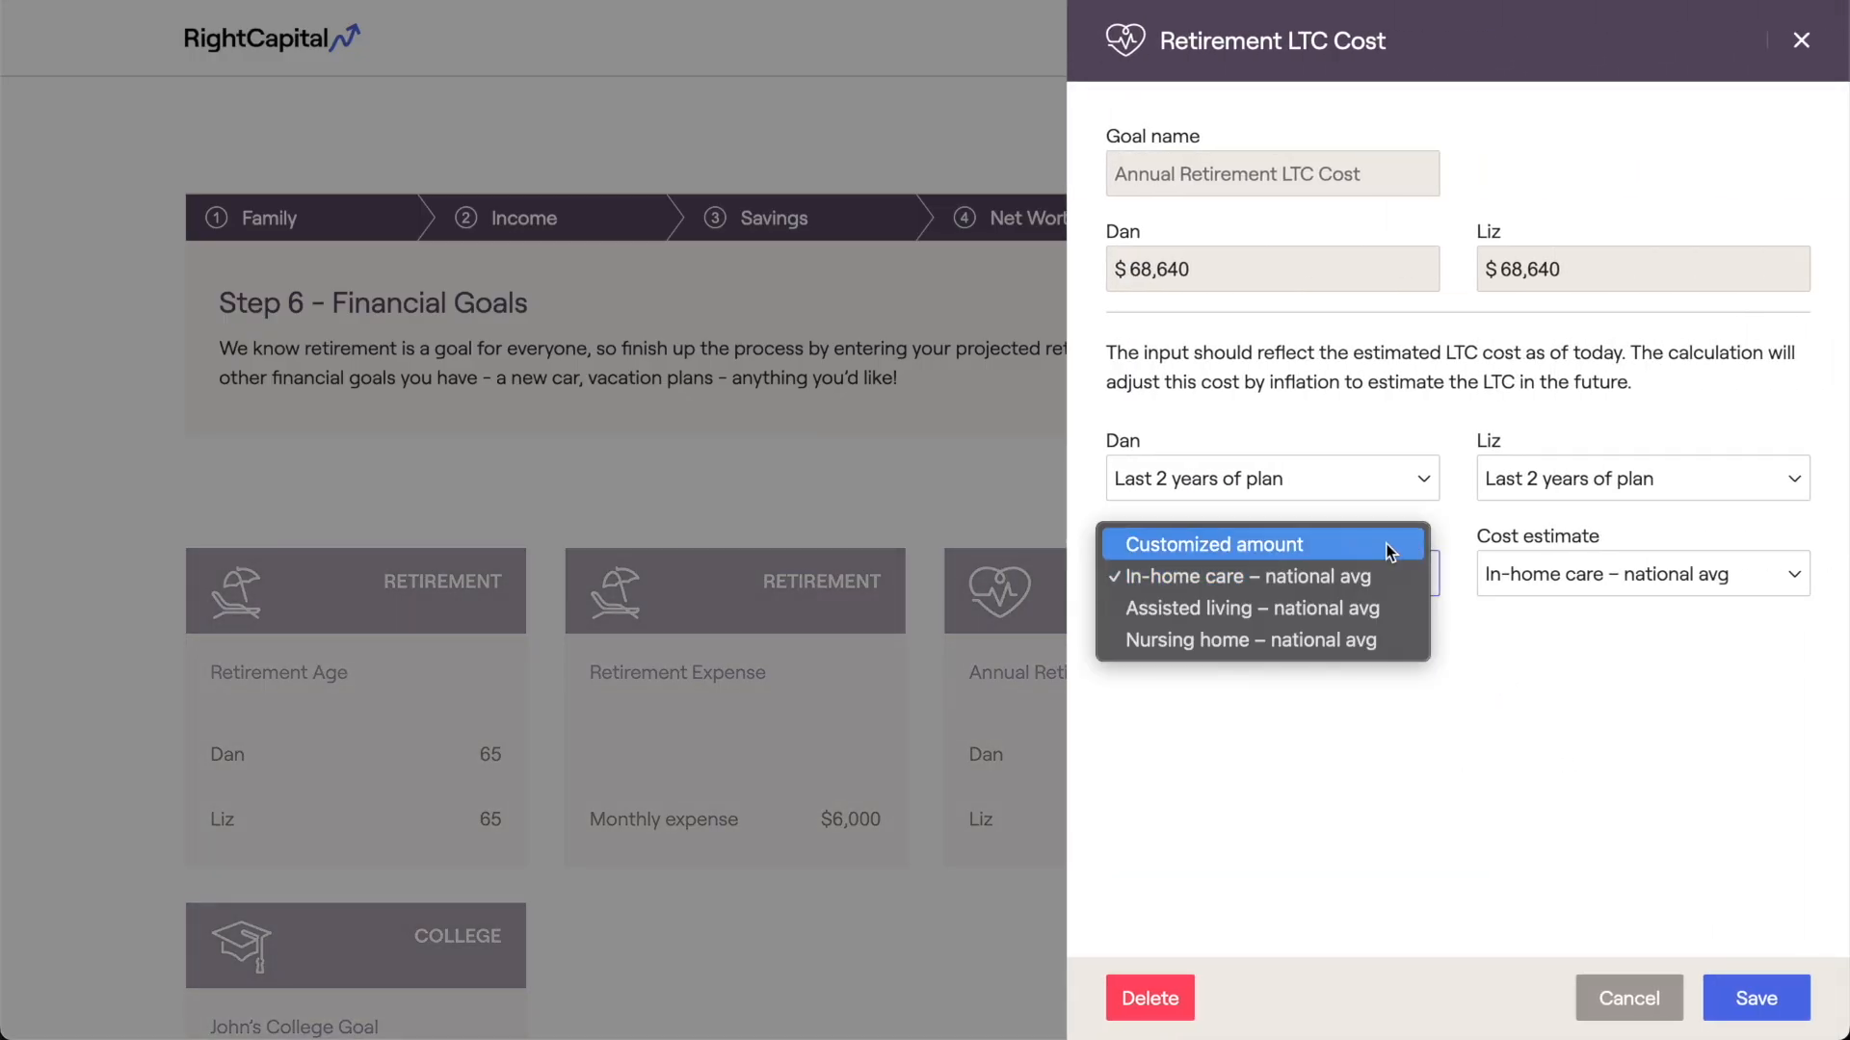
pyautogui.click(1390, 546)
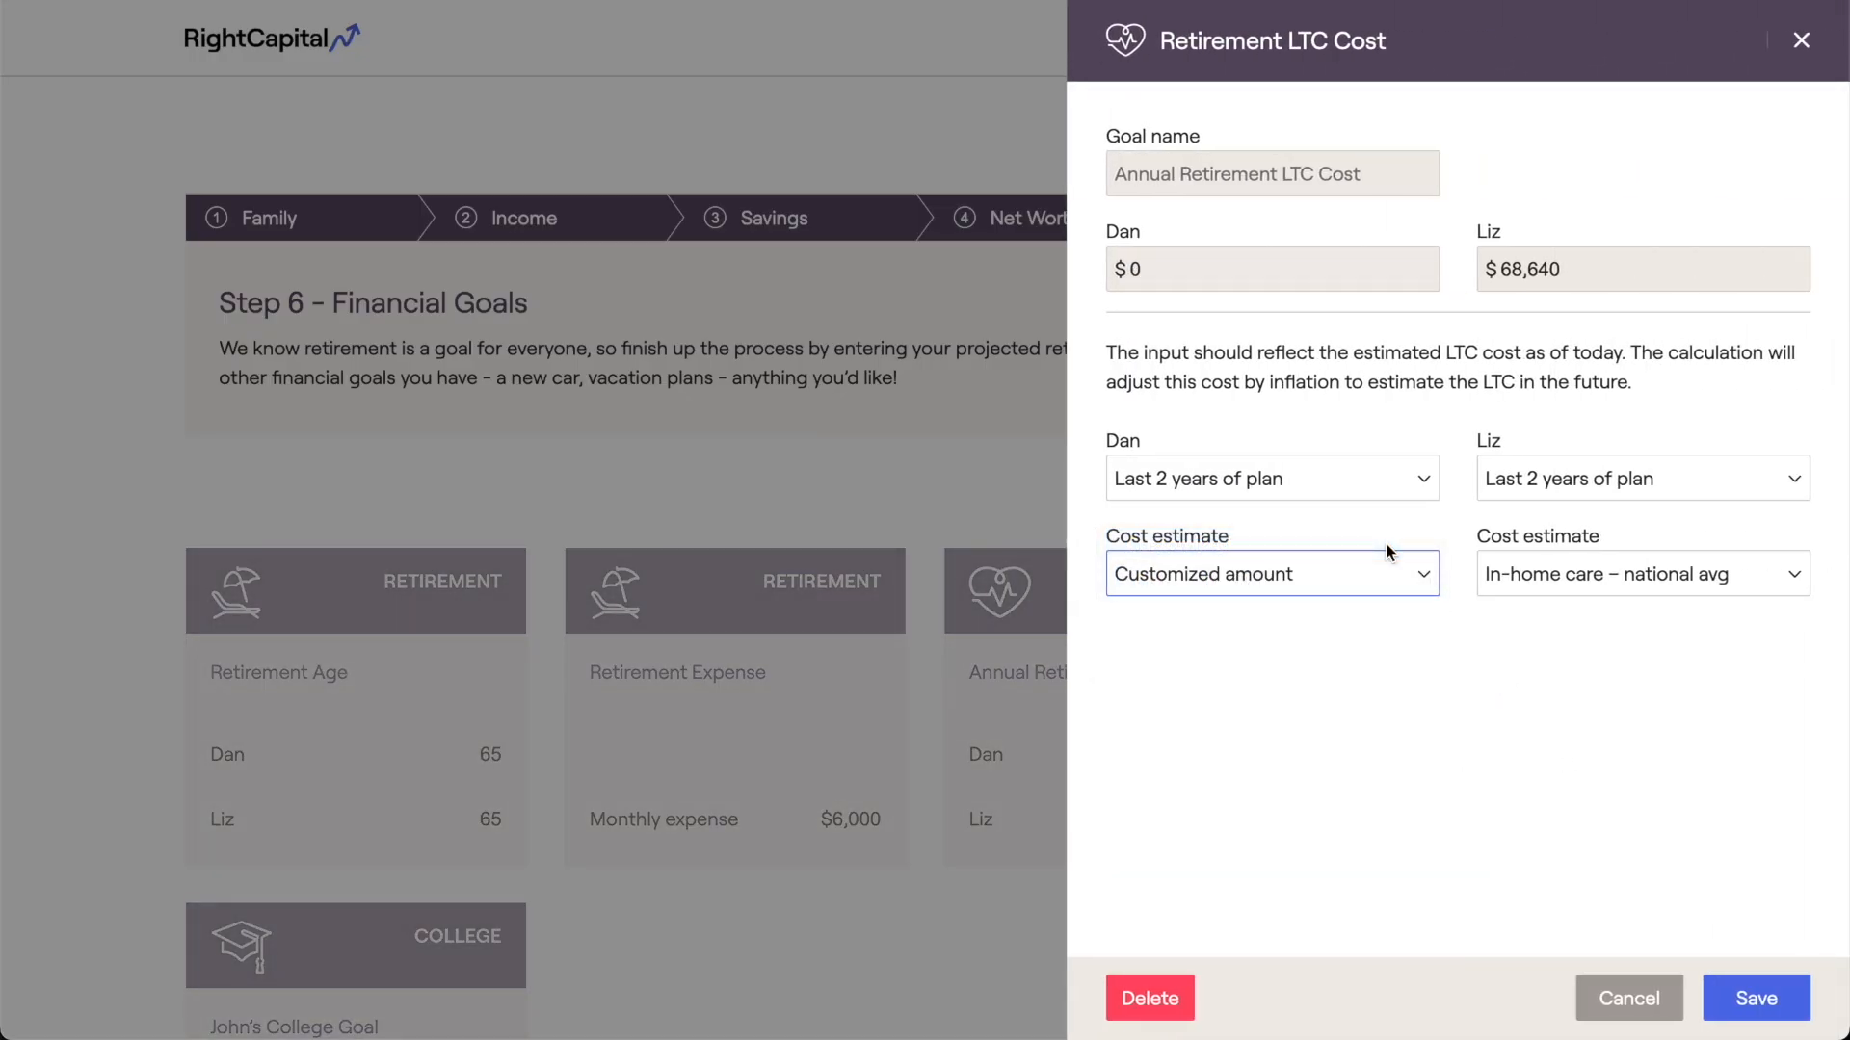
pyautogui.click(1224, 274)
pyautogui.write('50000')
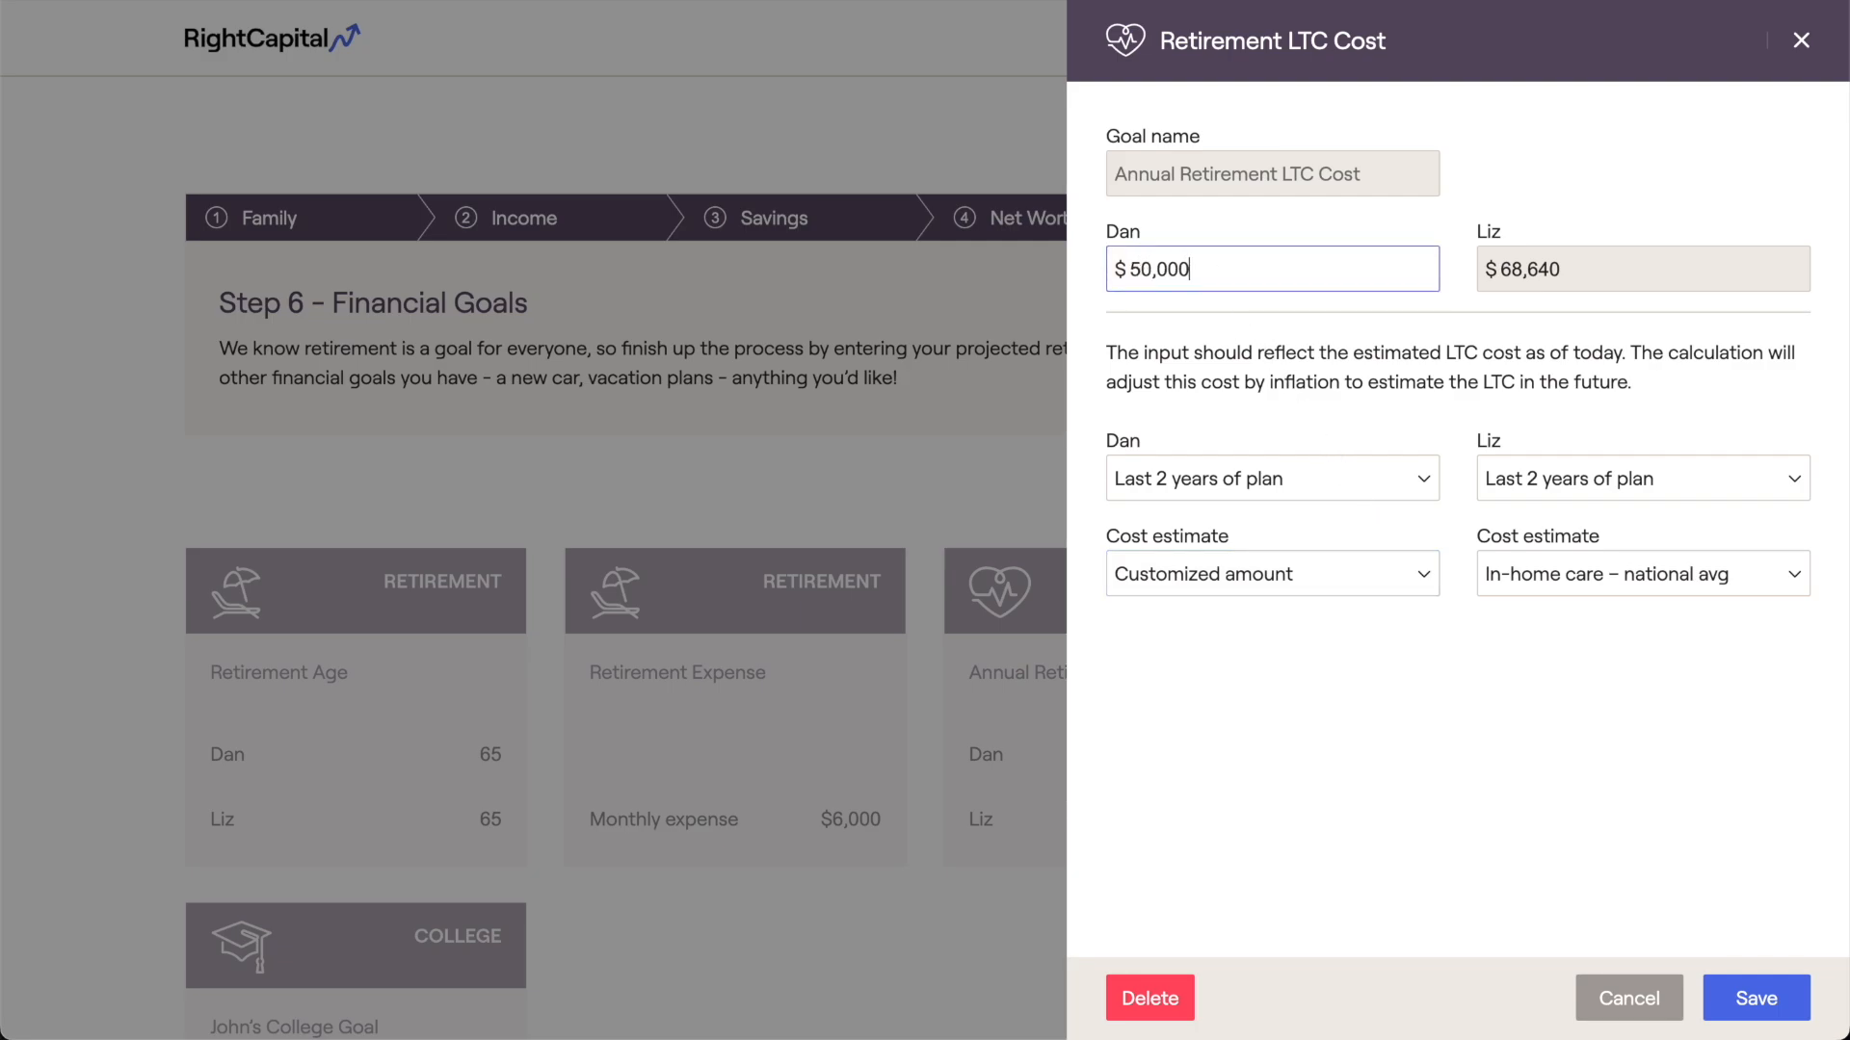
pyautogui.click(1736, 1000)
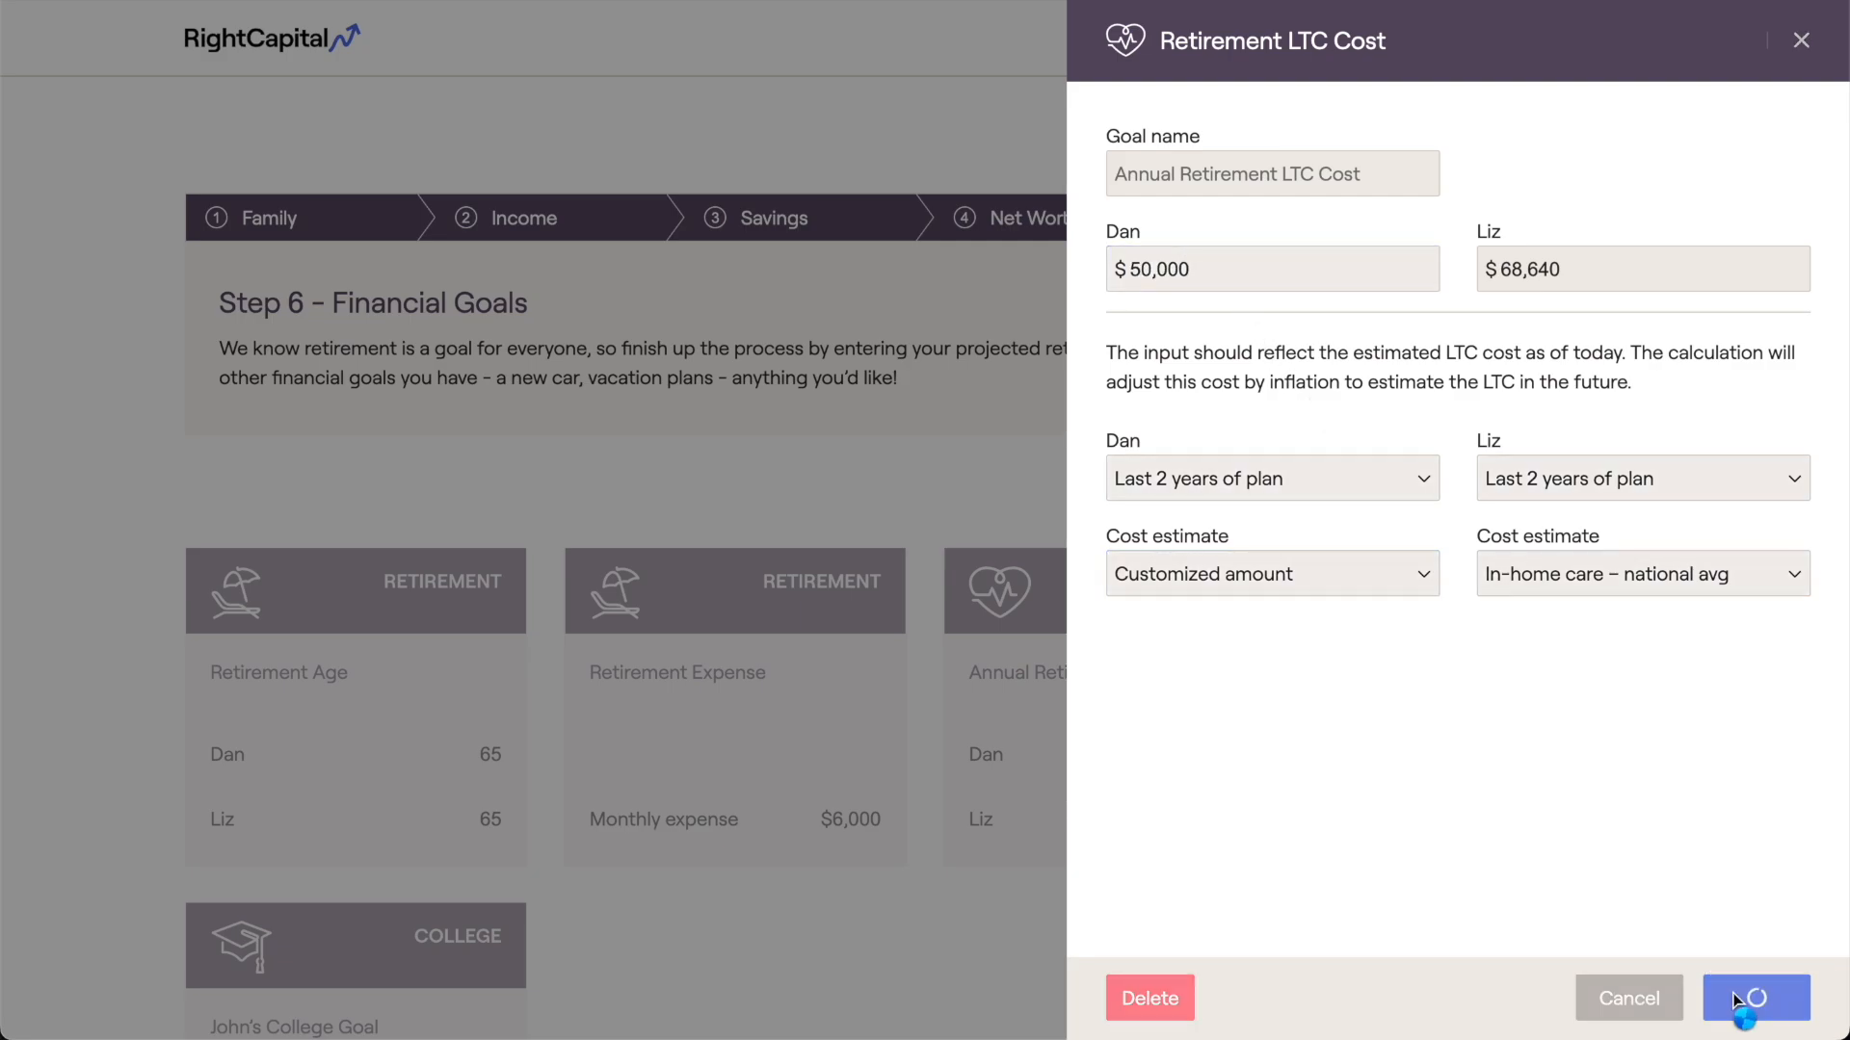
# - Open the child's college goal and change its cost basis to a specific college
pyautogui.scroll(-5, 1732, 1002)
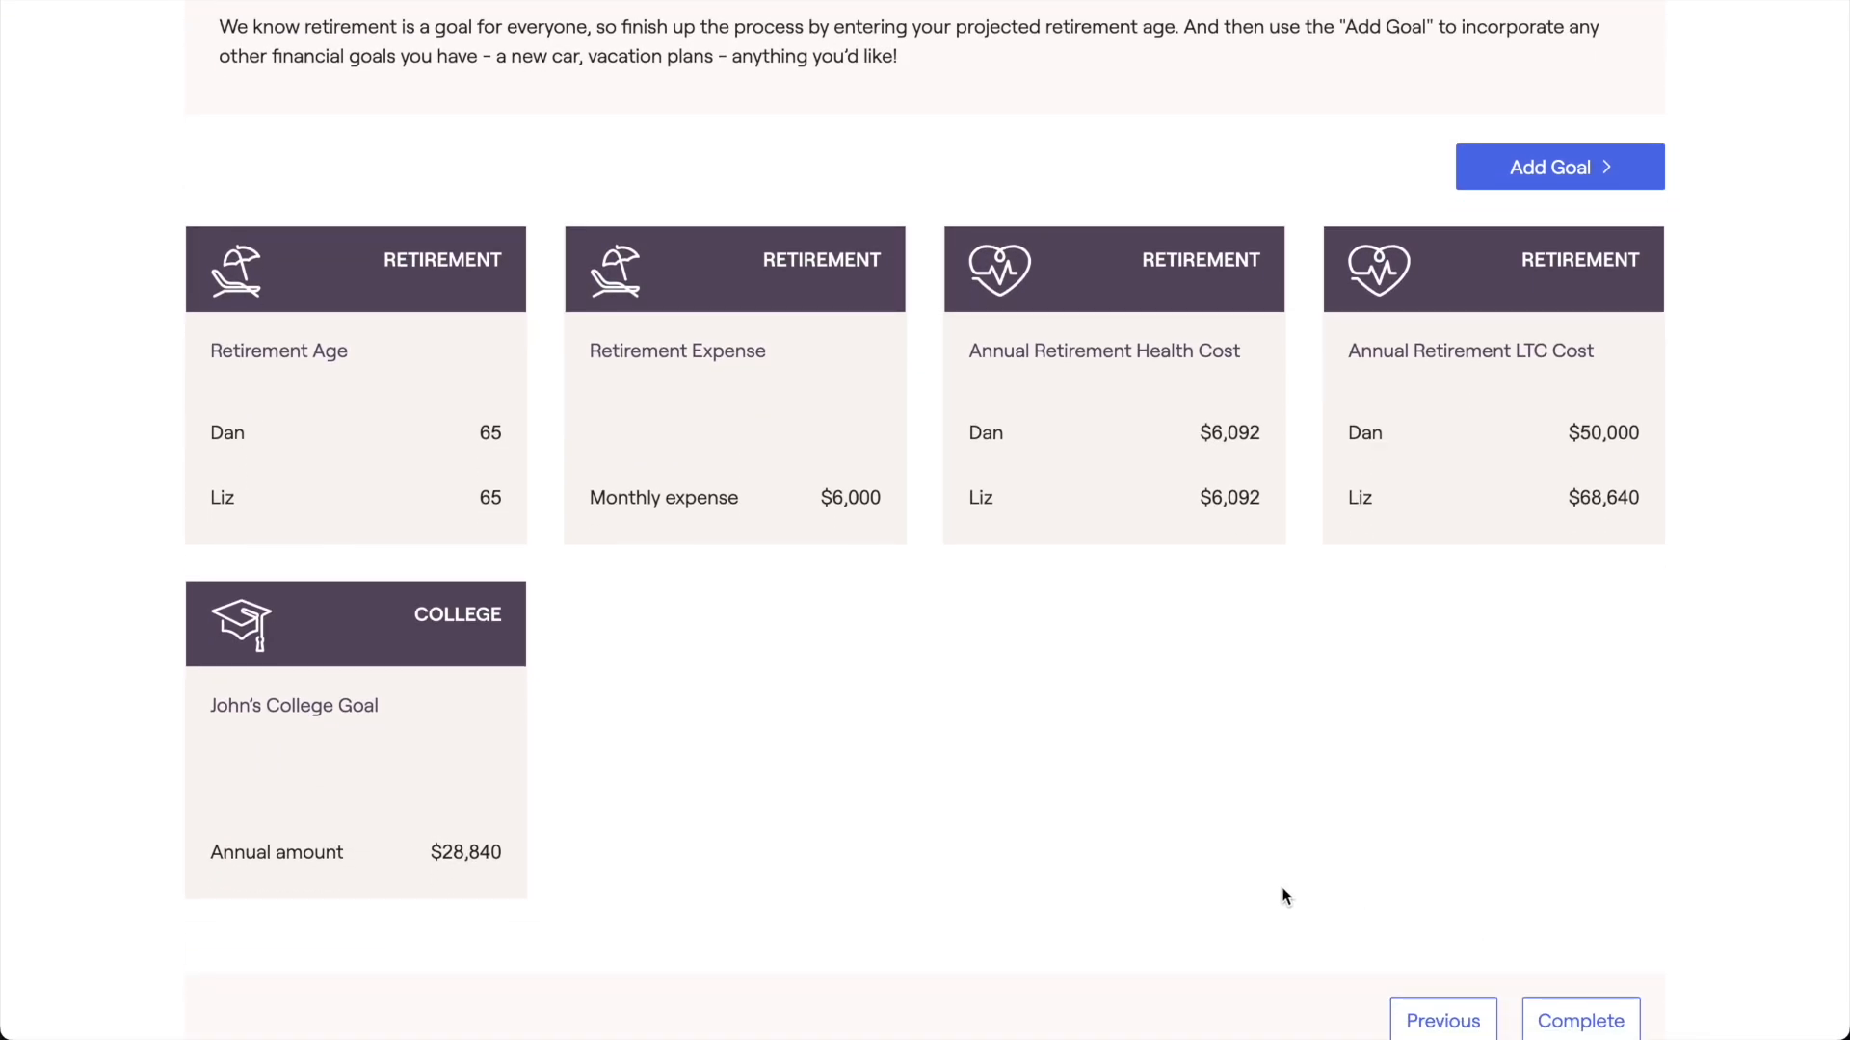
pyautogui.moveTo(501, 750)
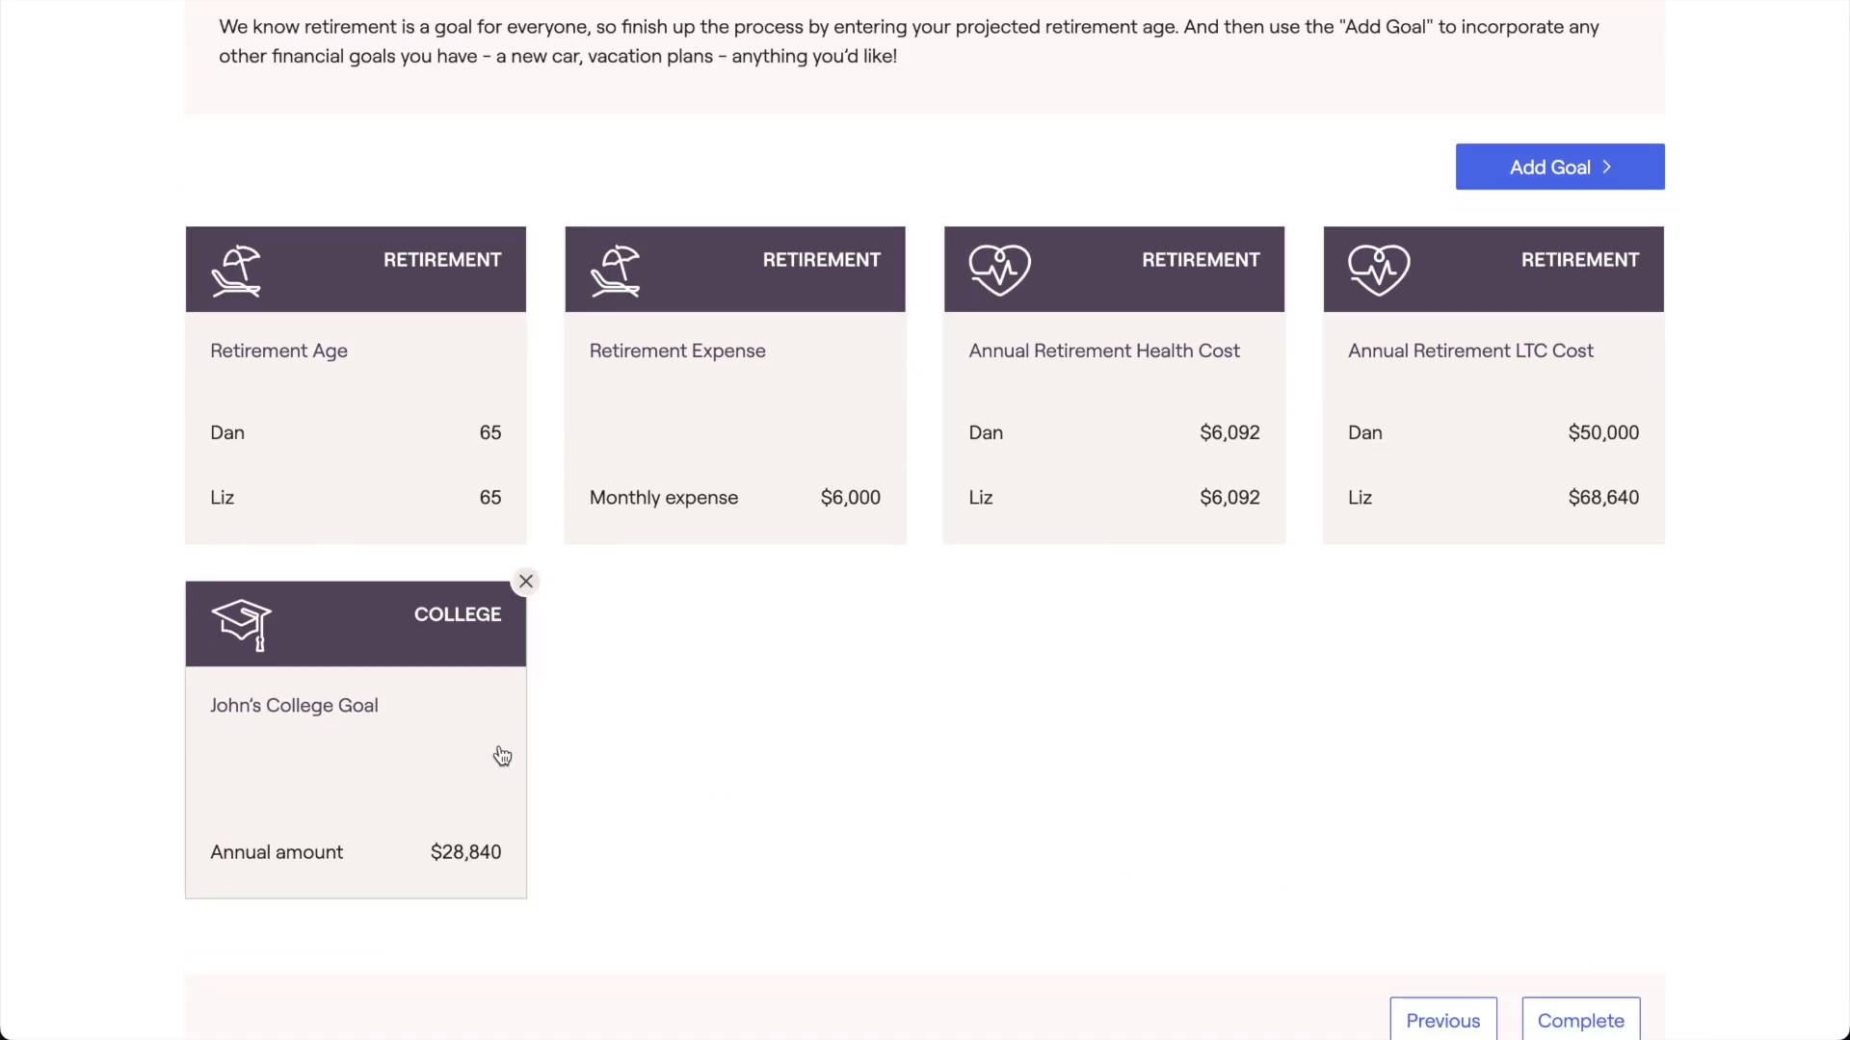
pyautogui.click(502, 755)
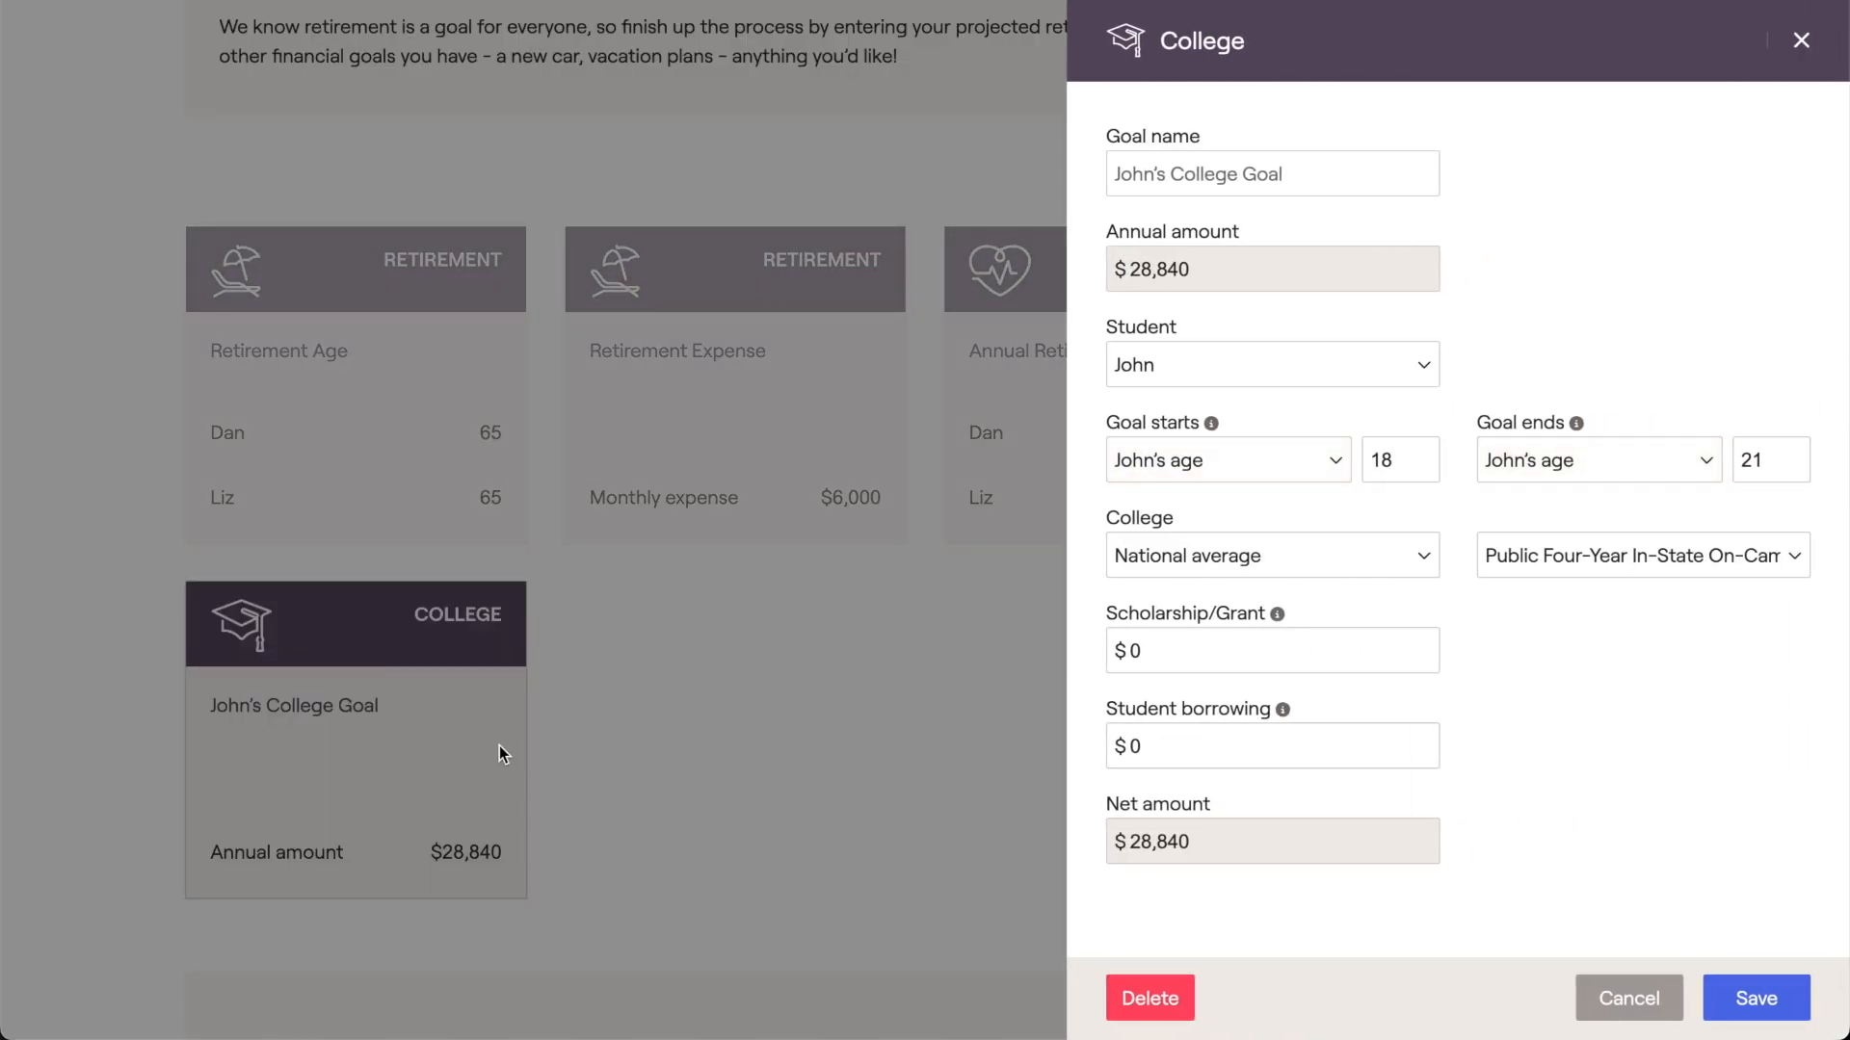
pyautogui.click(1151, 574)
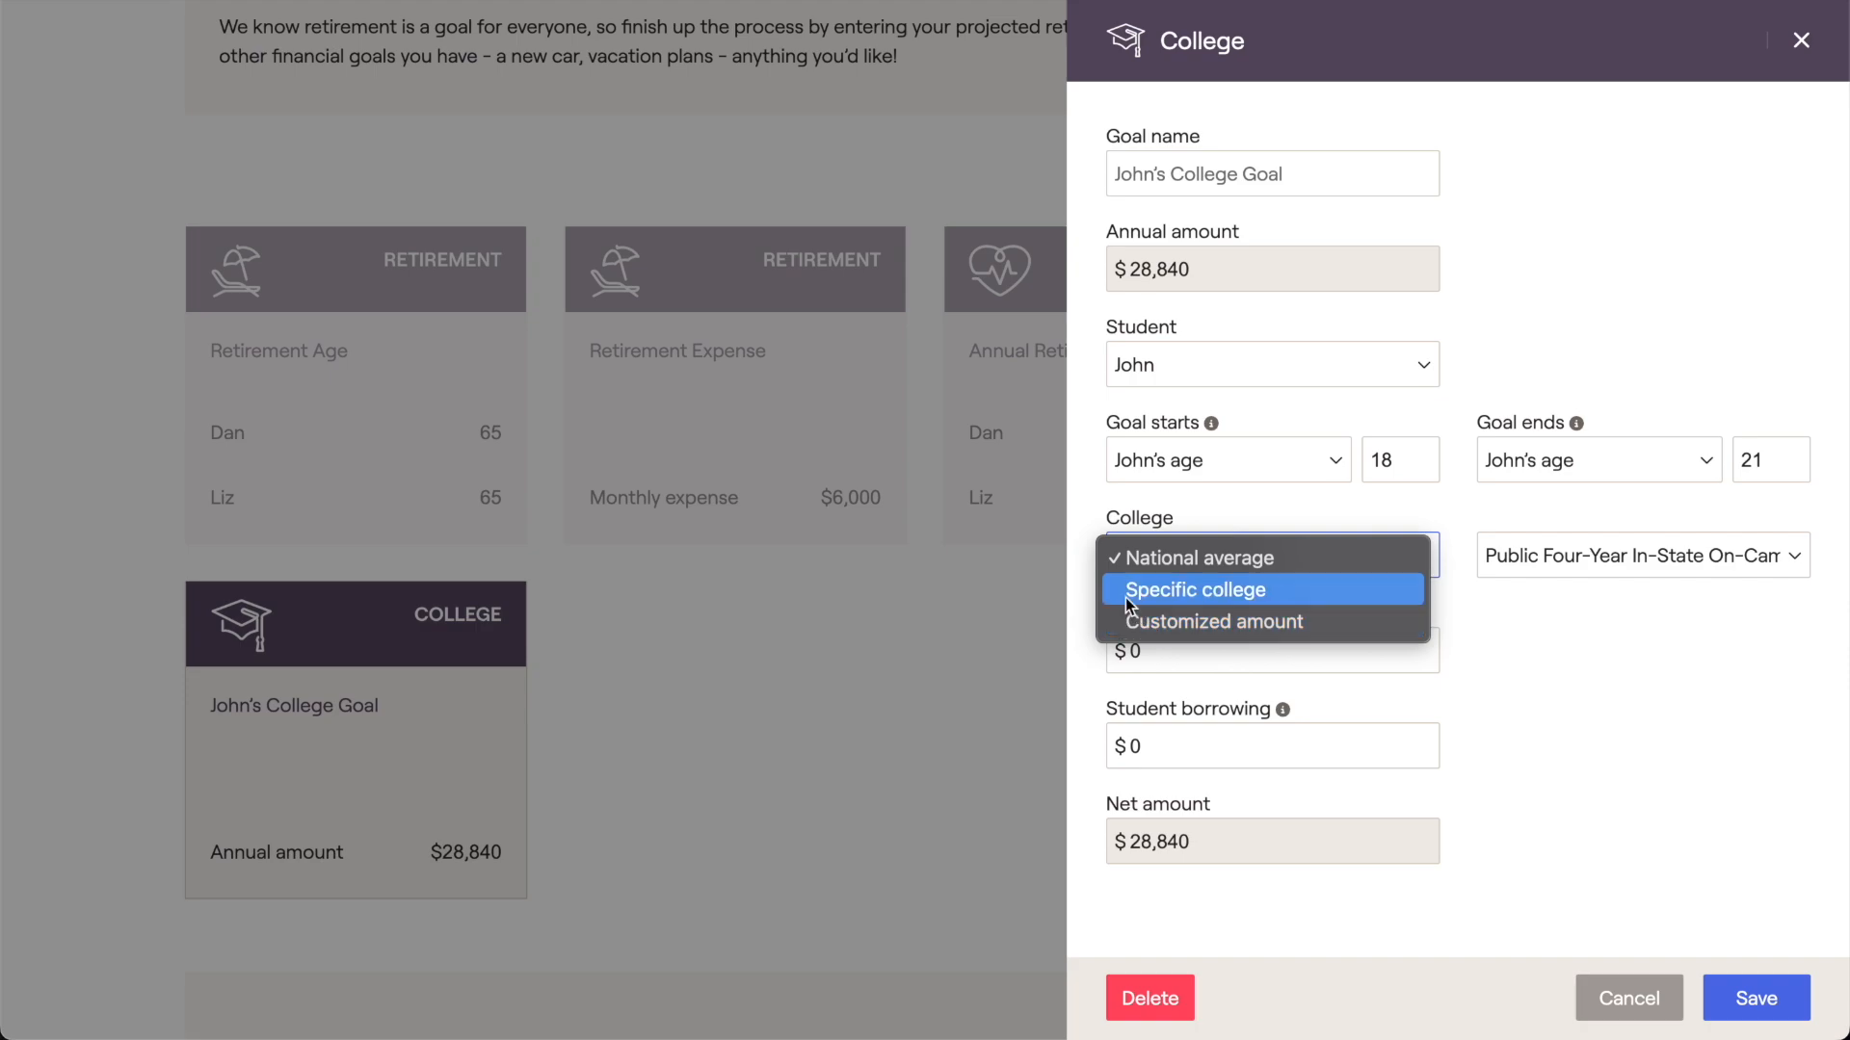
pyautogui.click(1126, 595)
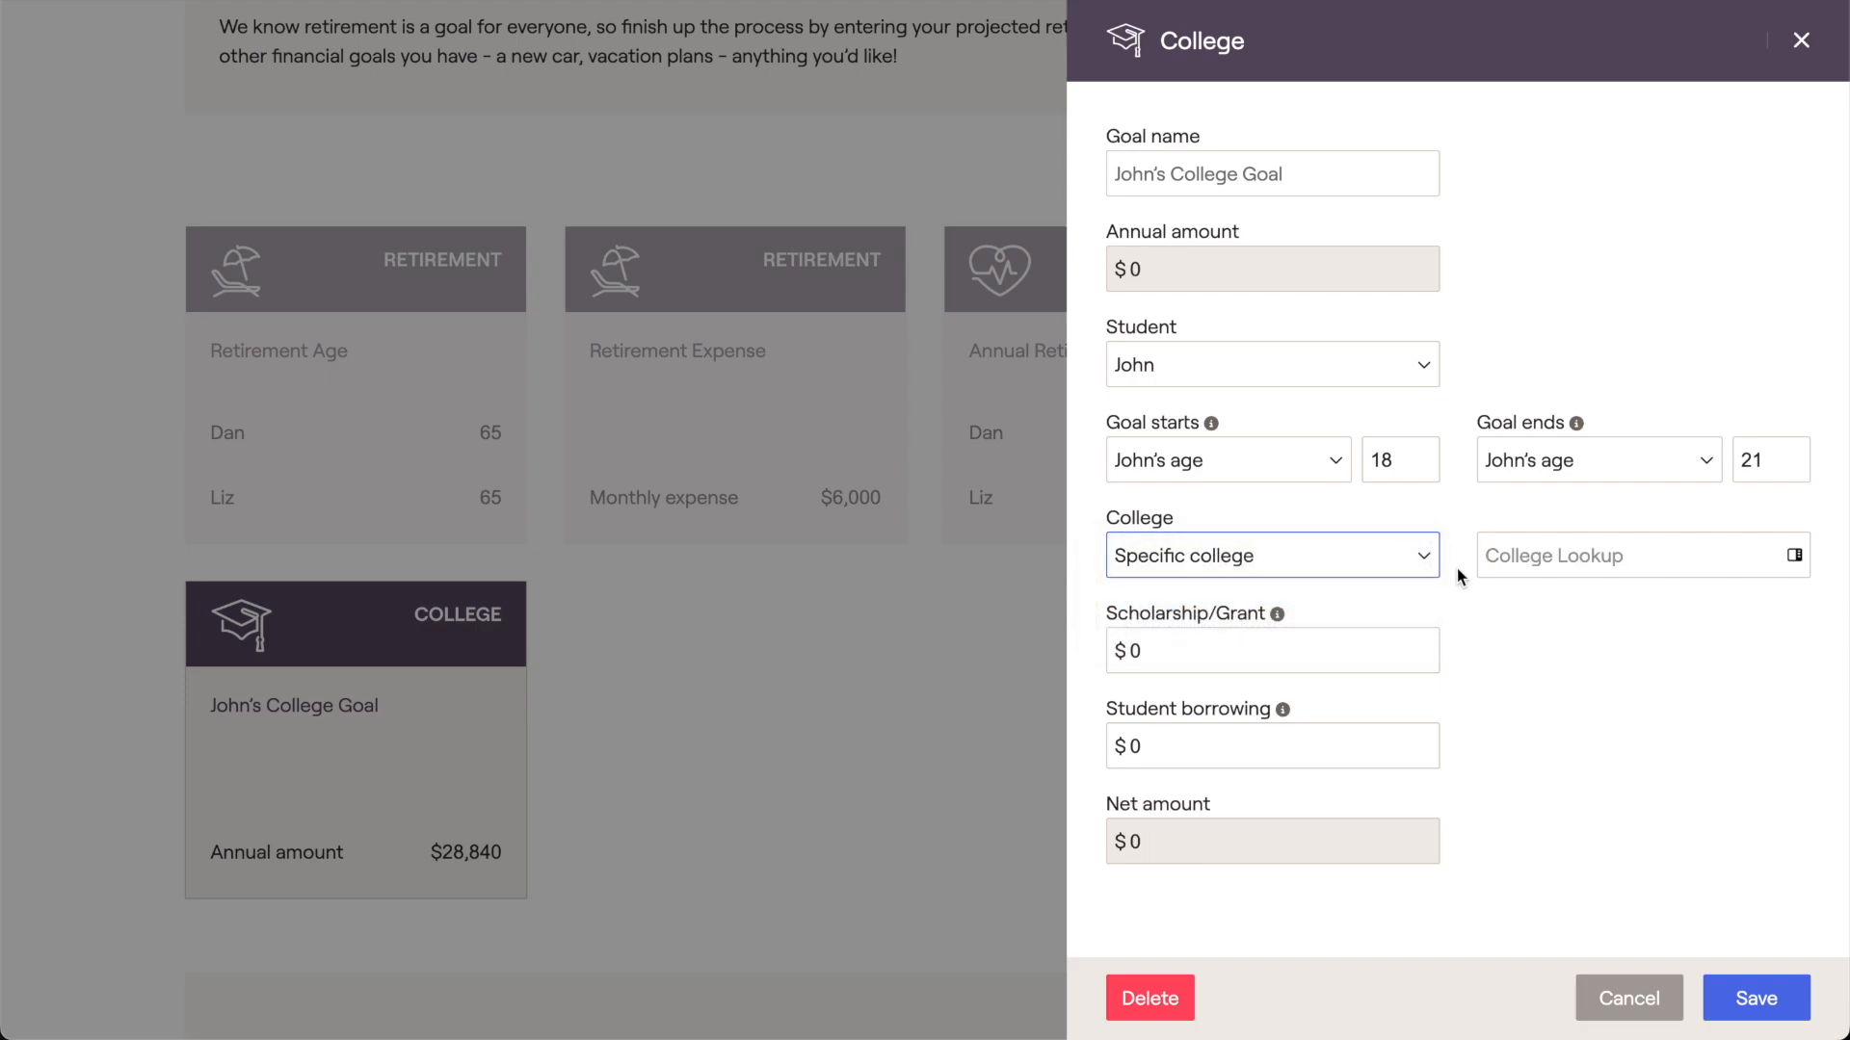
# - Look up Yale University in the College Cost Lookup, apply its in-state cost to the college goal, and save the goal
pyautogui.click(1498, 566)
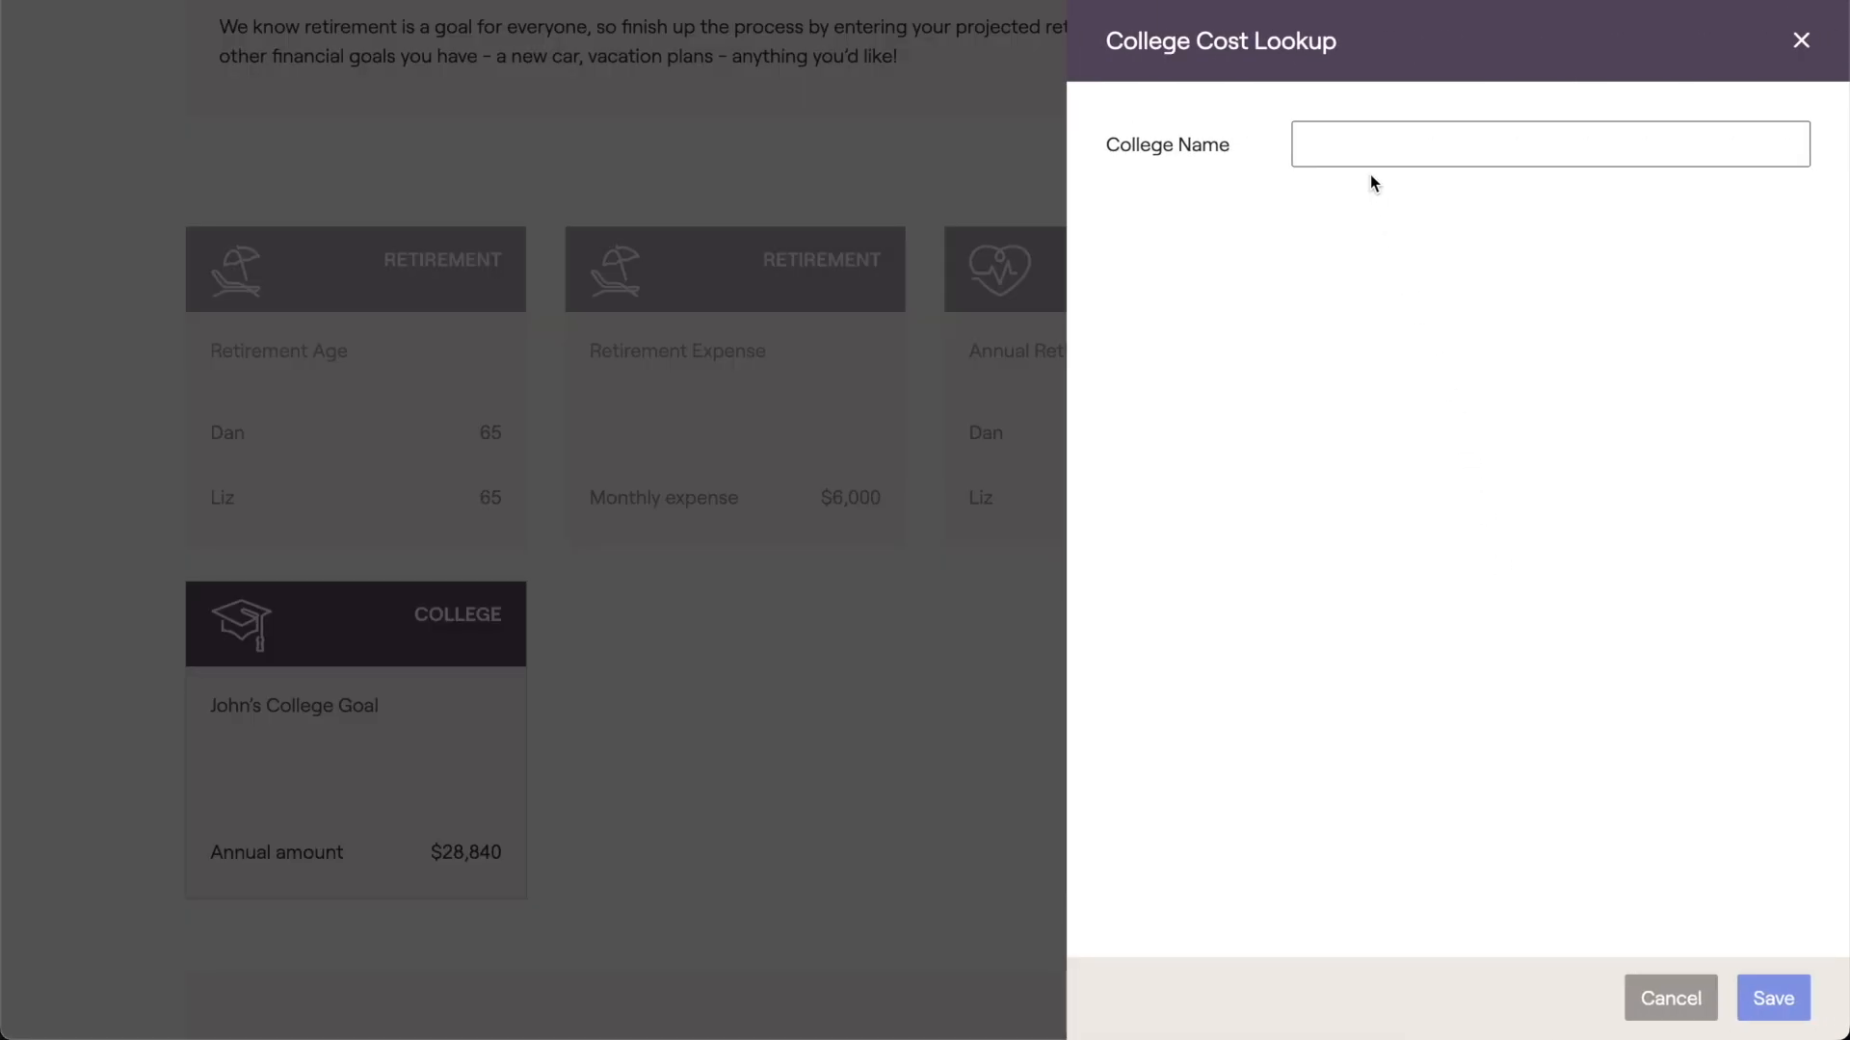
pyautogui.click(1362, 145)
pyautogui.write('Yale')
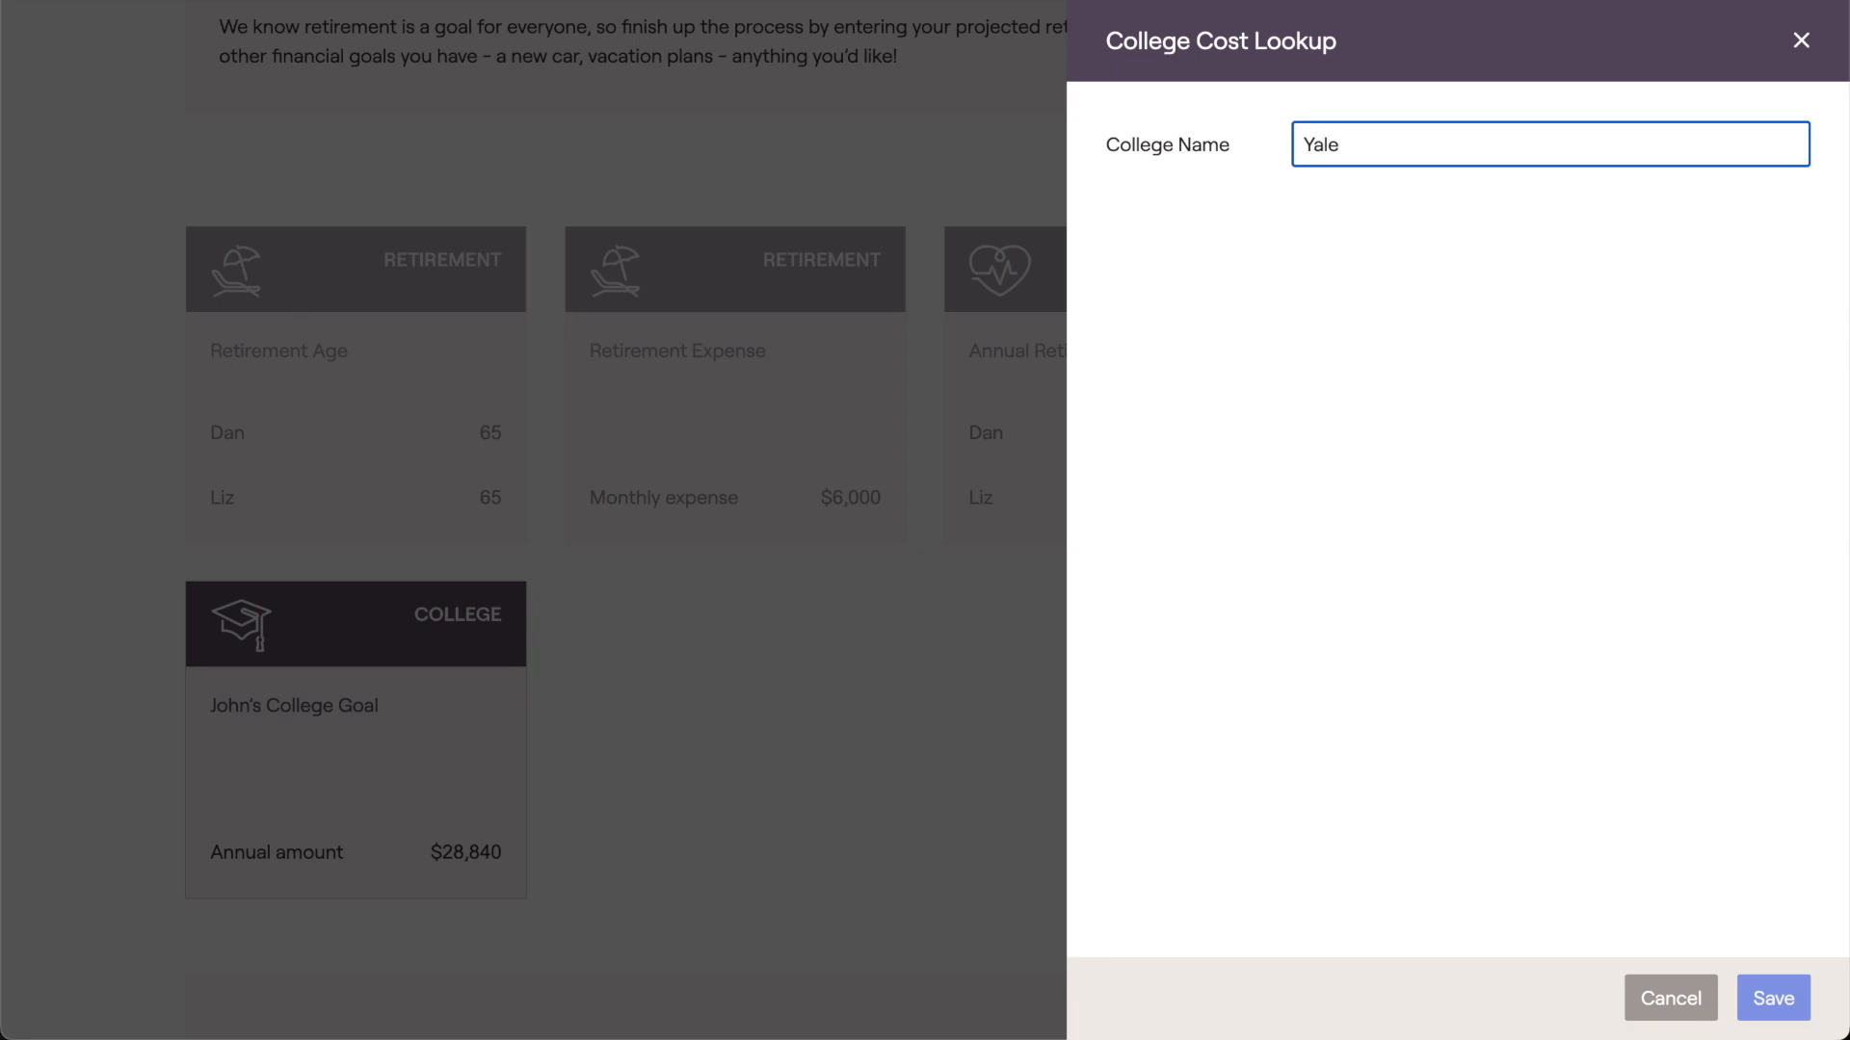
pyautogui.click(1376, 197)
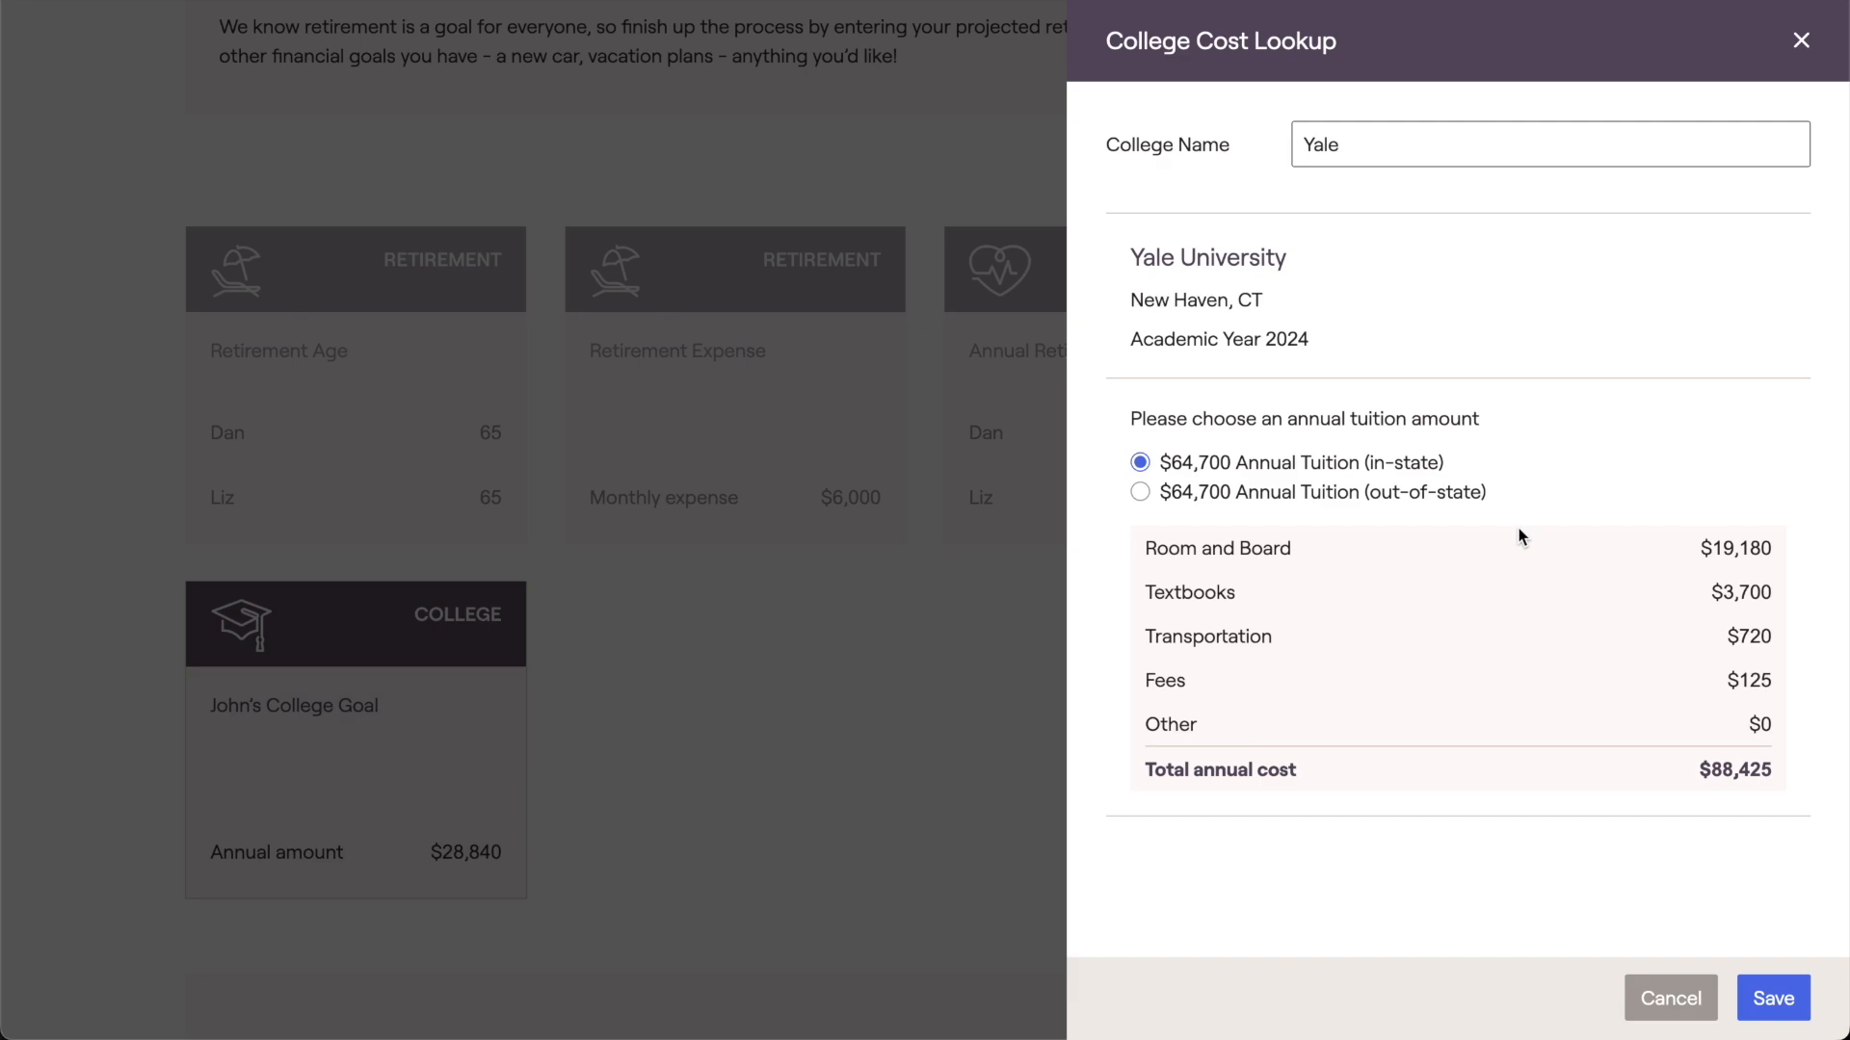
pyautogui.click(1775, 995)
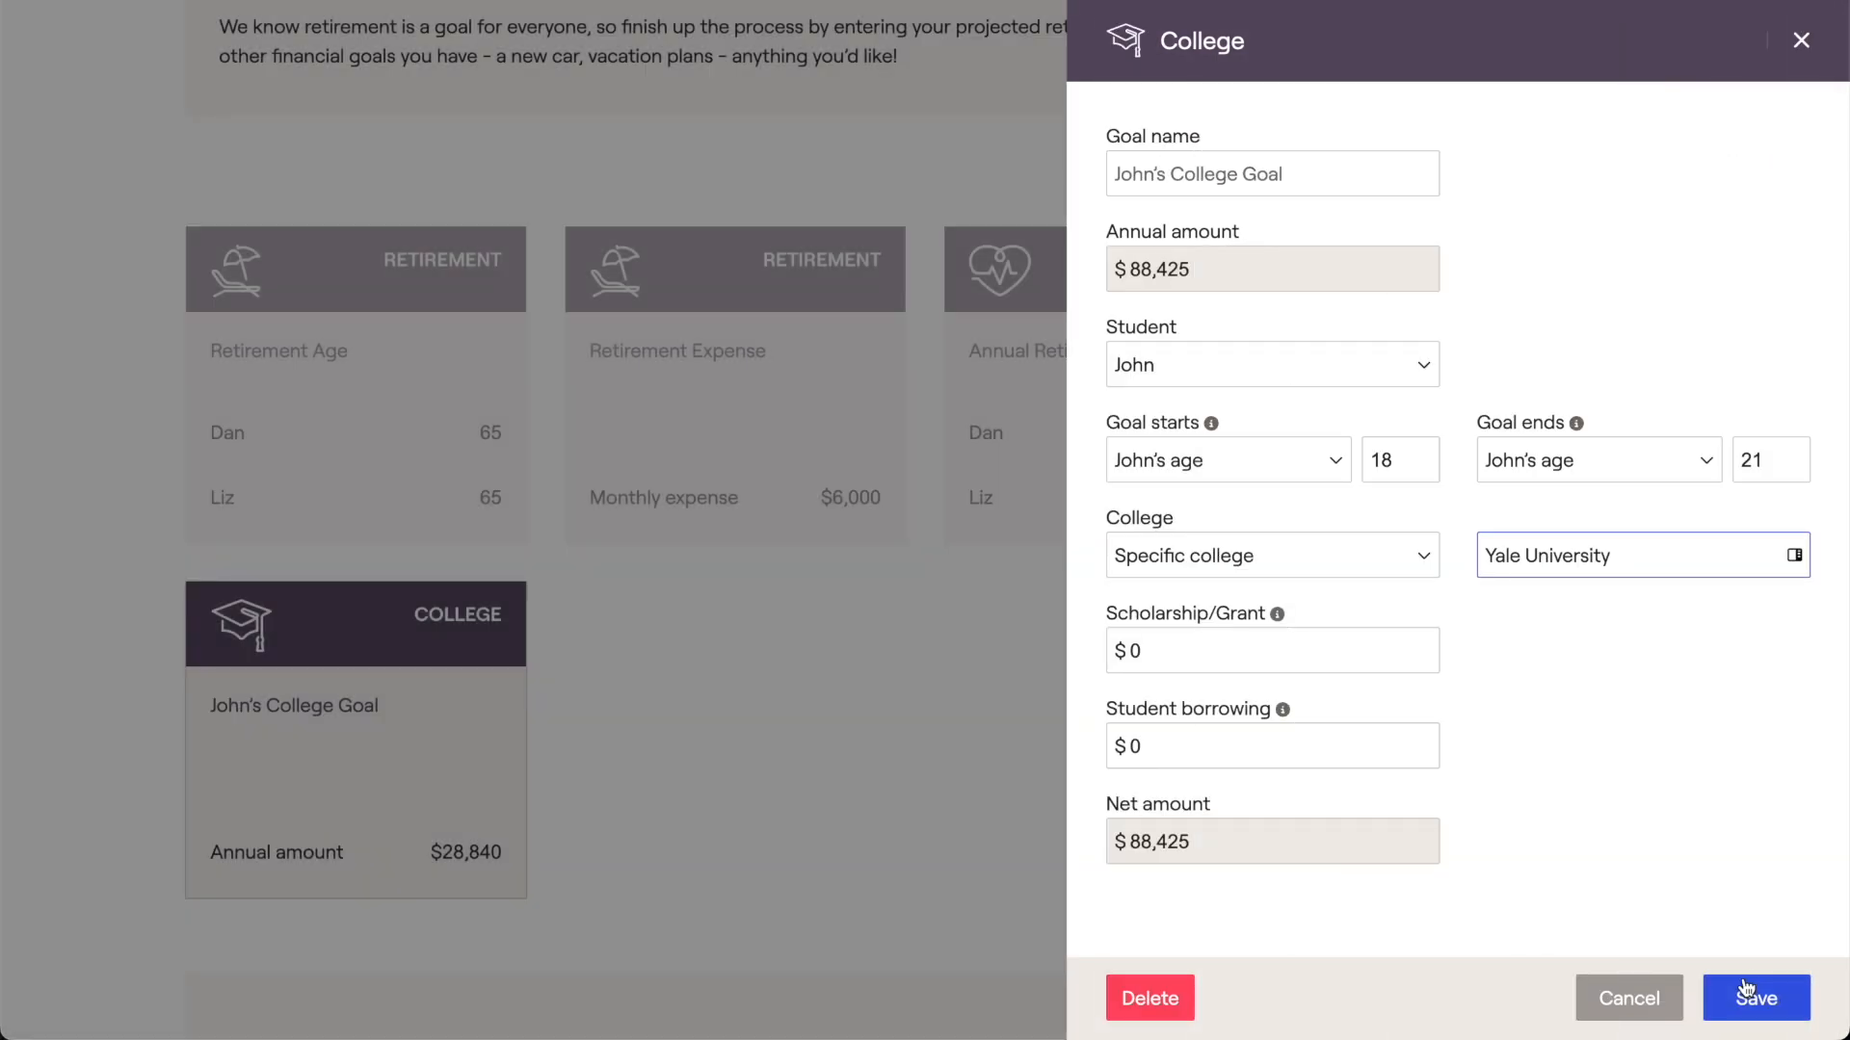
pyautogui.click(1746, 992)
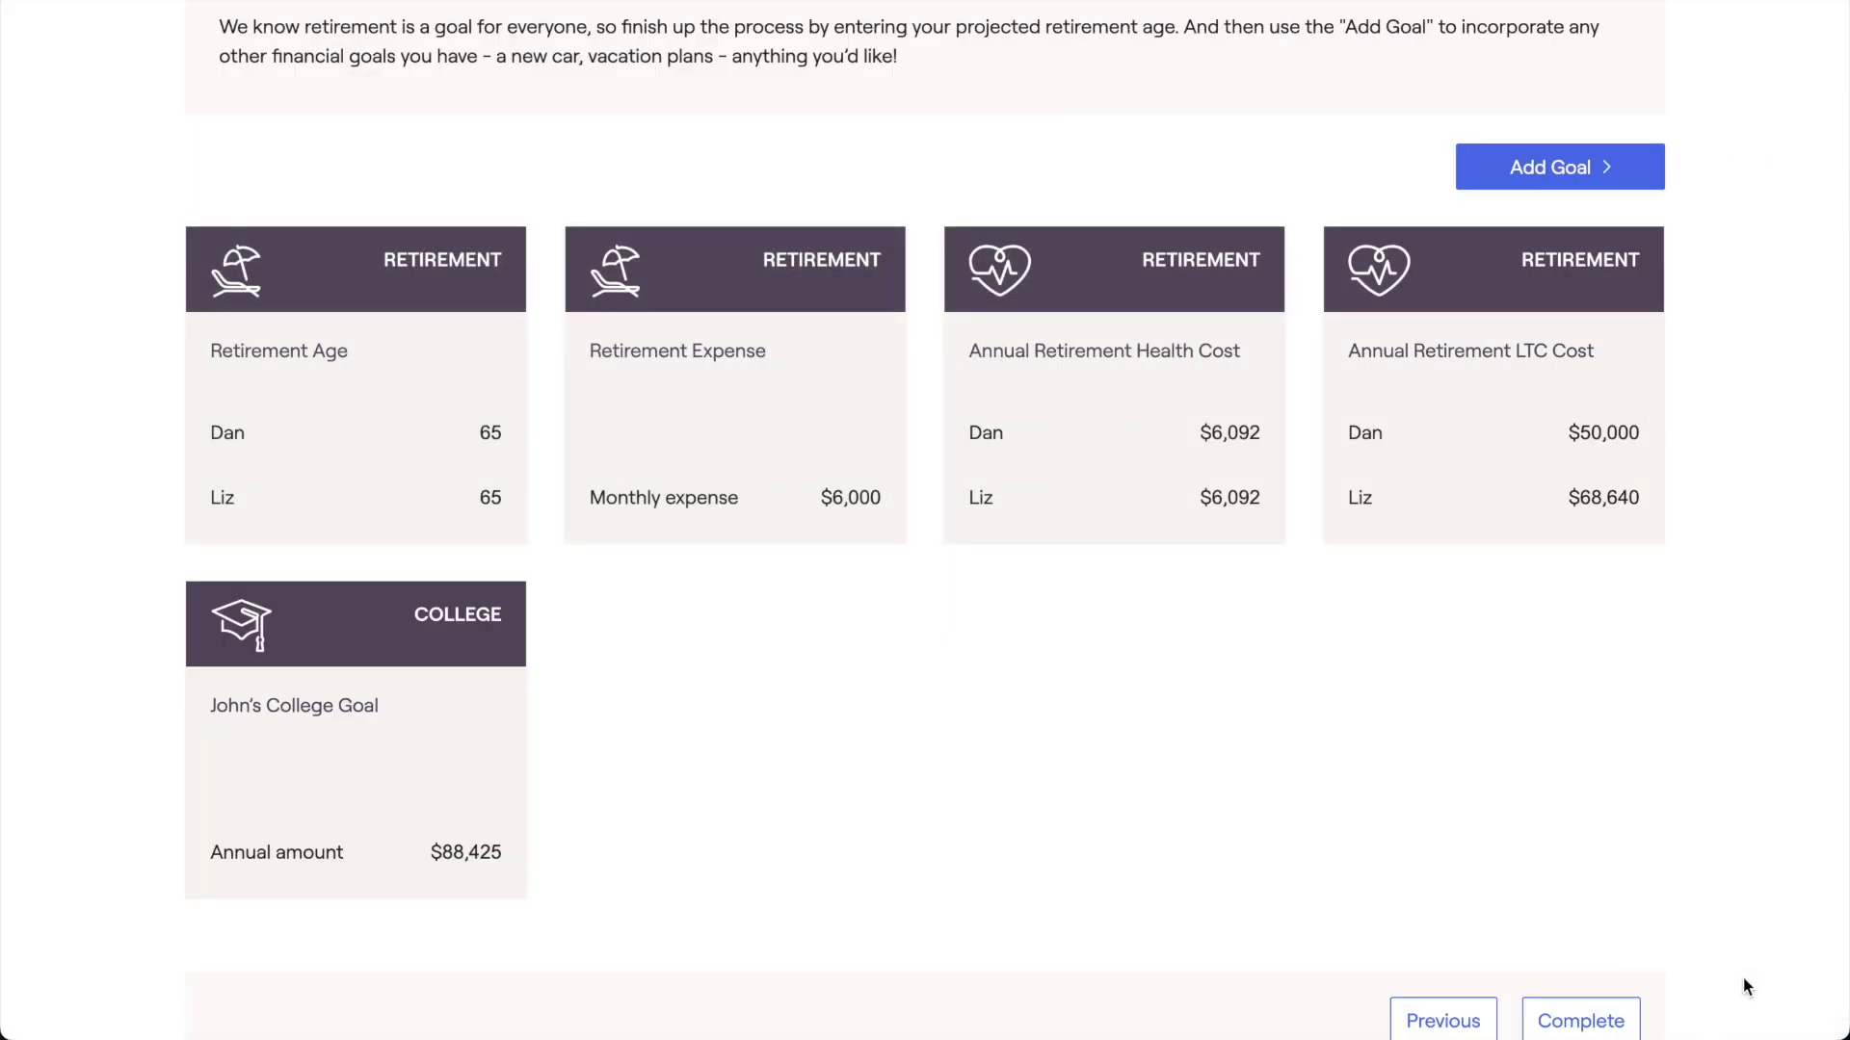
# - Add a Vacation goal, enter "See the World!" as its name, and close its details without saving
pyautogui.click(1482, 184)
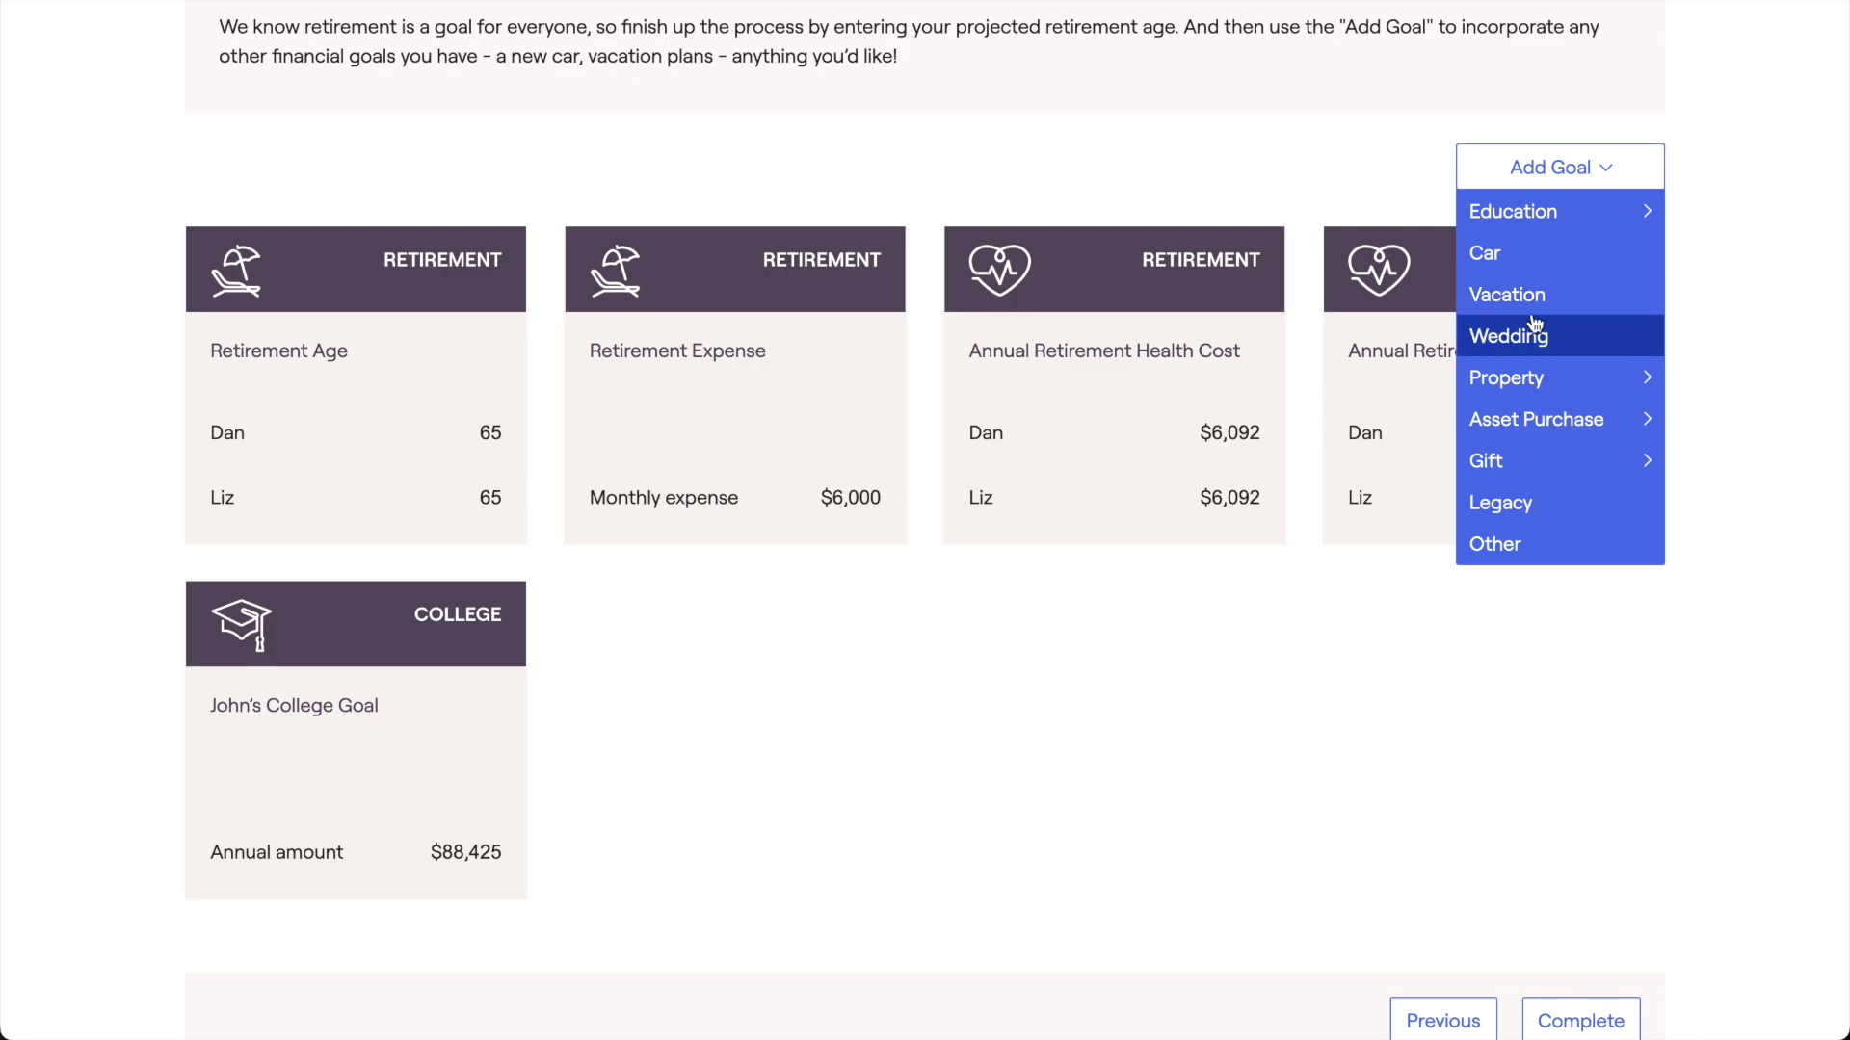
pyautogui.click(1561, 295)
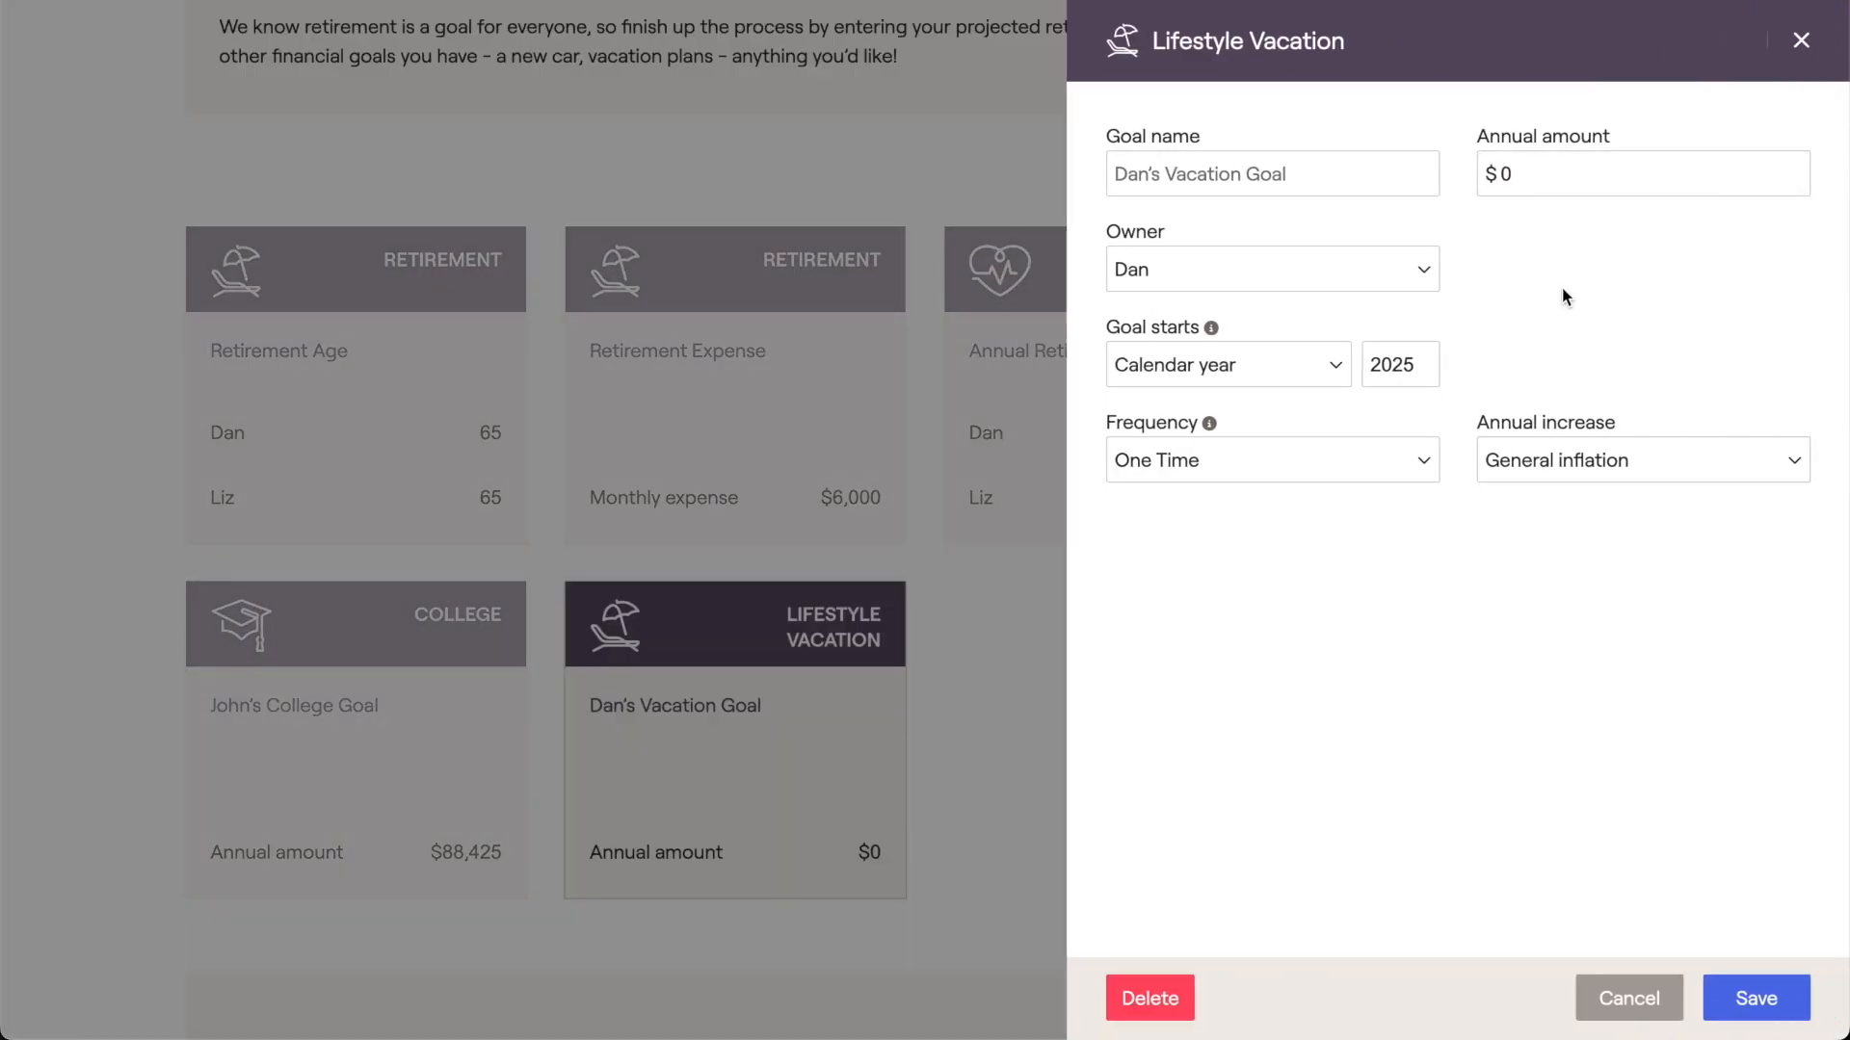
pyautogui.tripleClick(1385, 173)
pyautogui.write('See the World!')
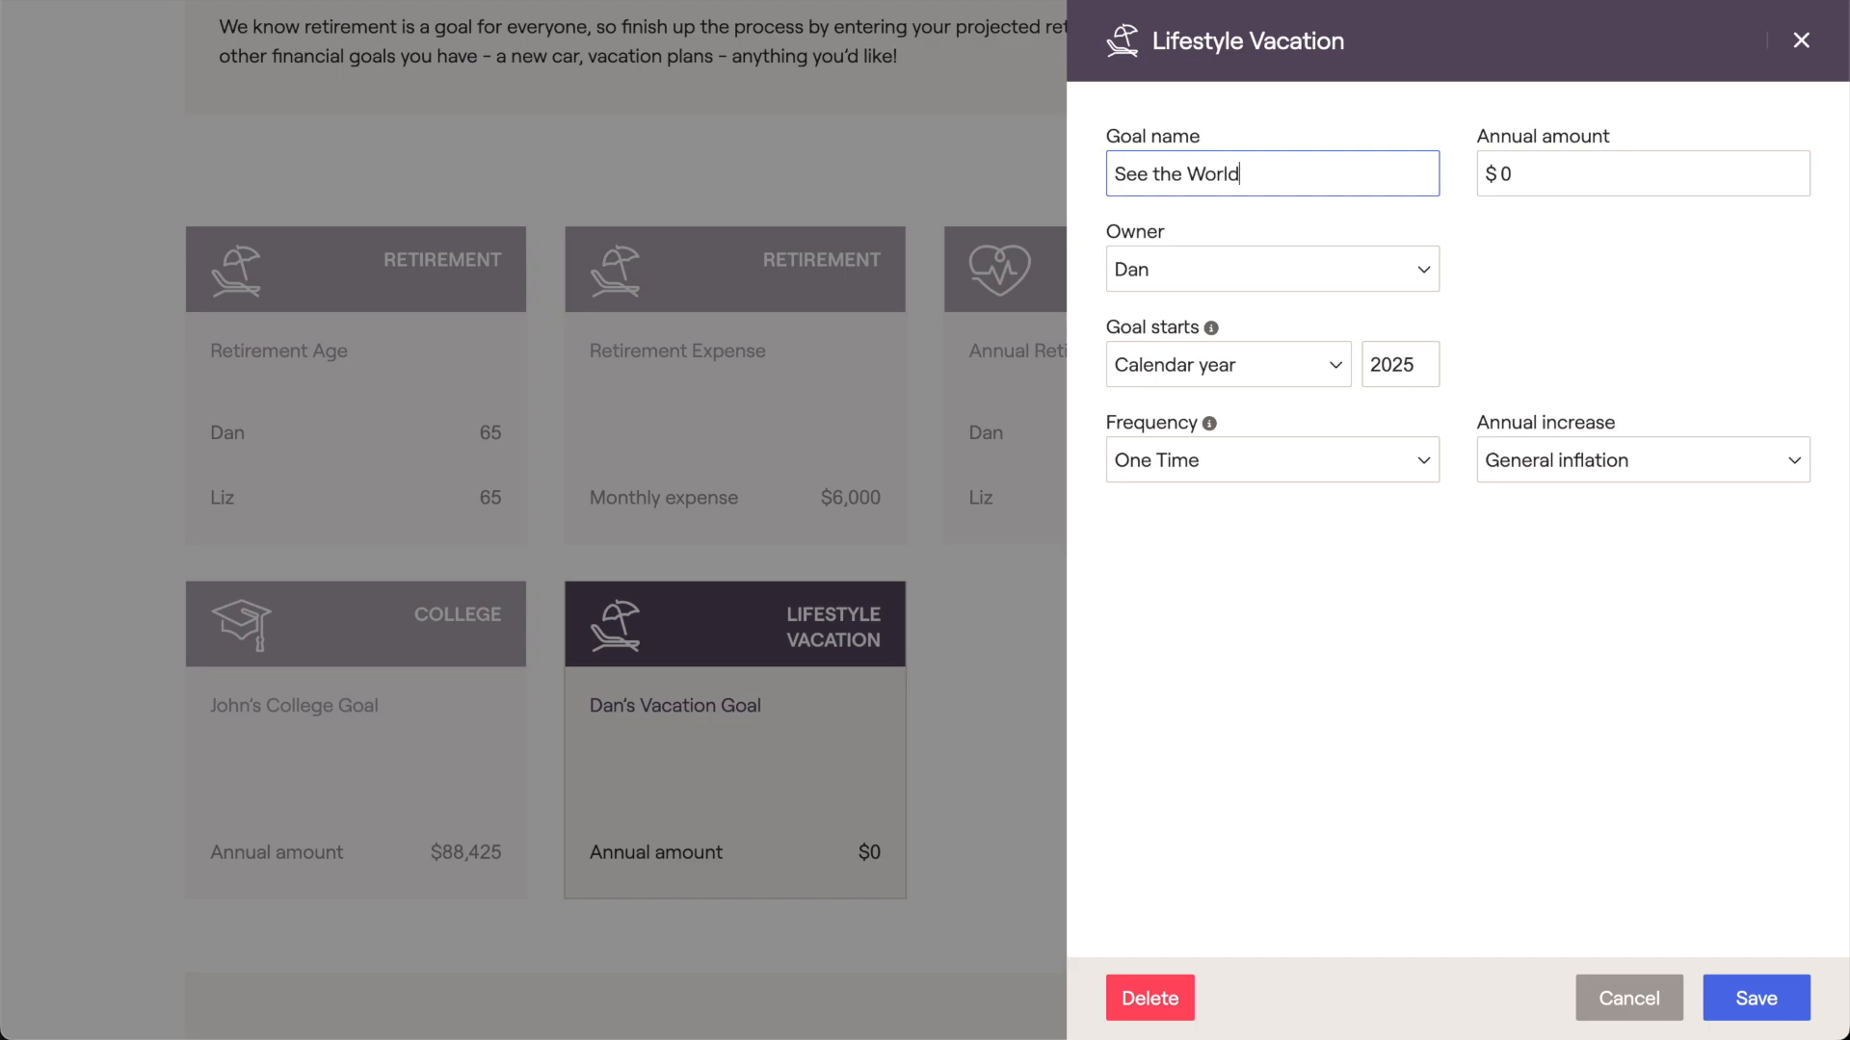
pyautogui.click(1390, 210)
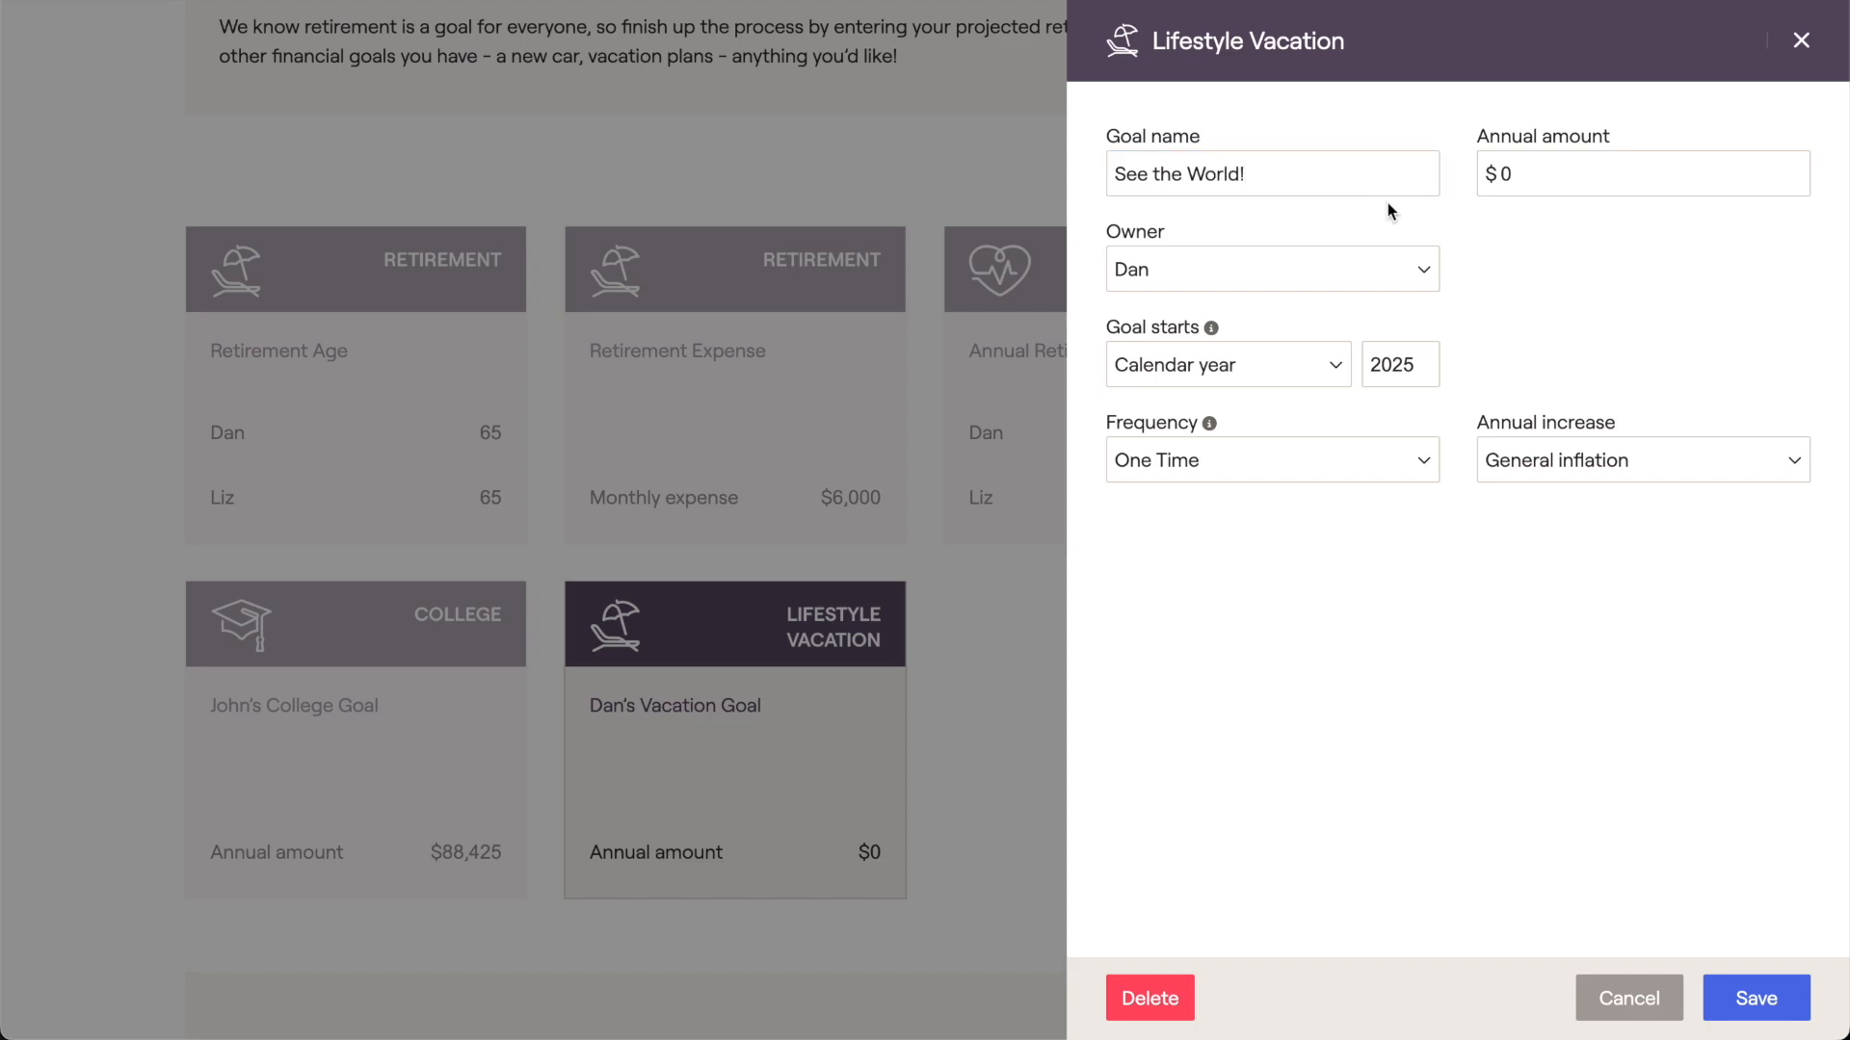
pyautogui.press('Escape')
# - Add a Primary Home Relocation goal, enter "Move to Cali!" as its name, and close its details without saving
pyautogui.click(1480, 169)
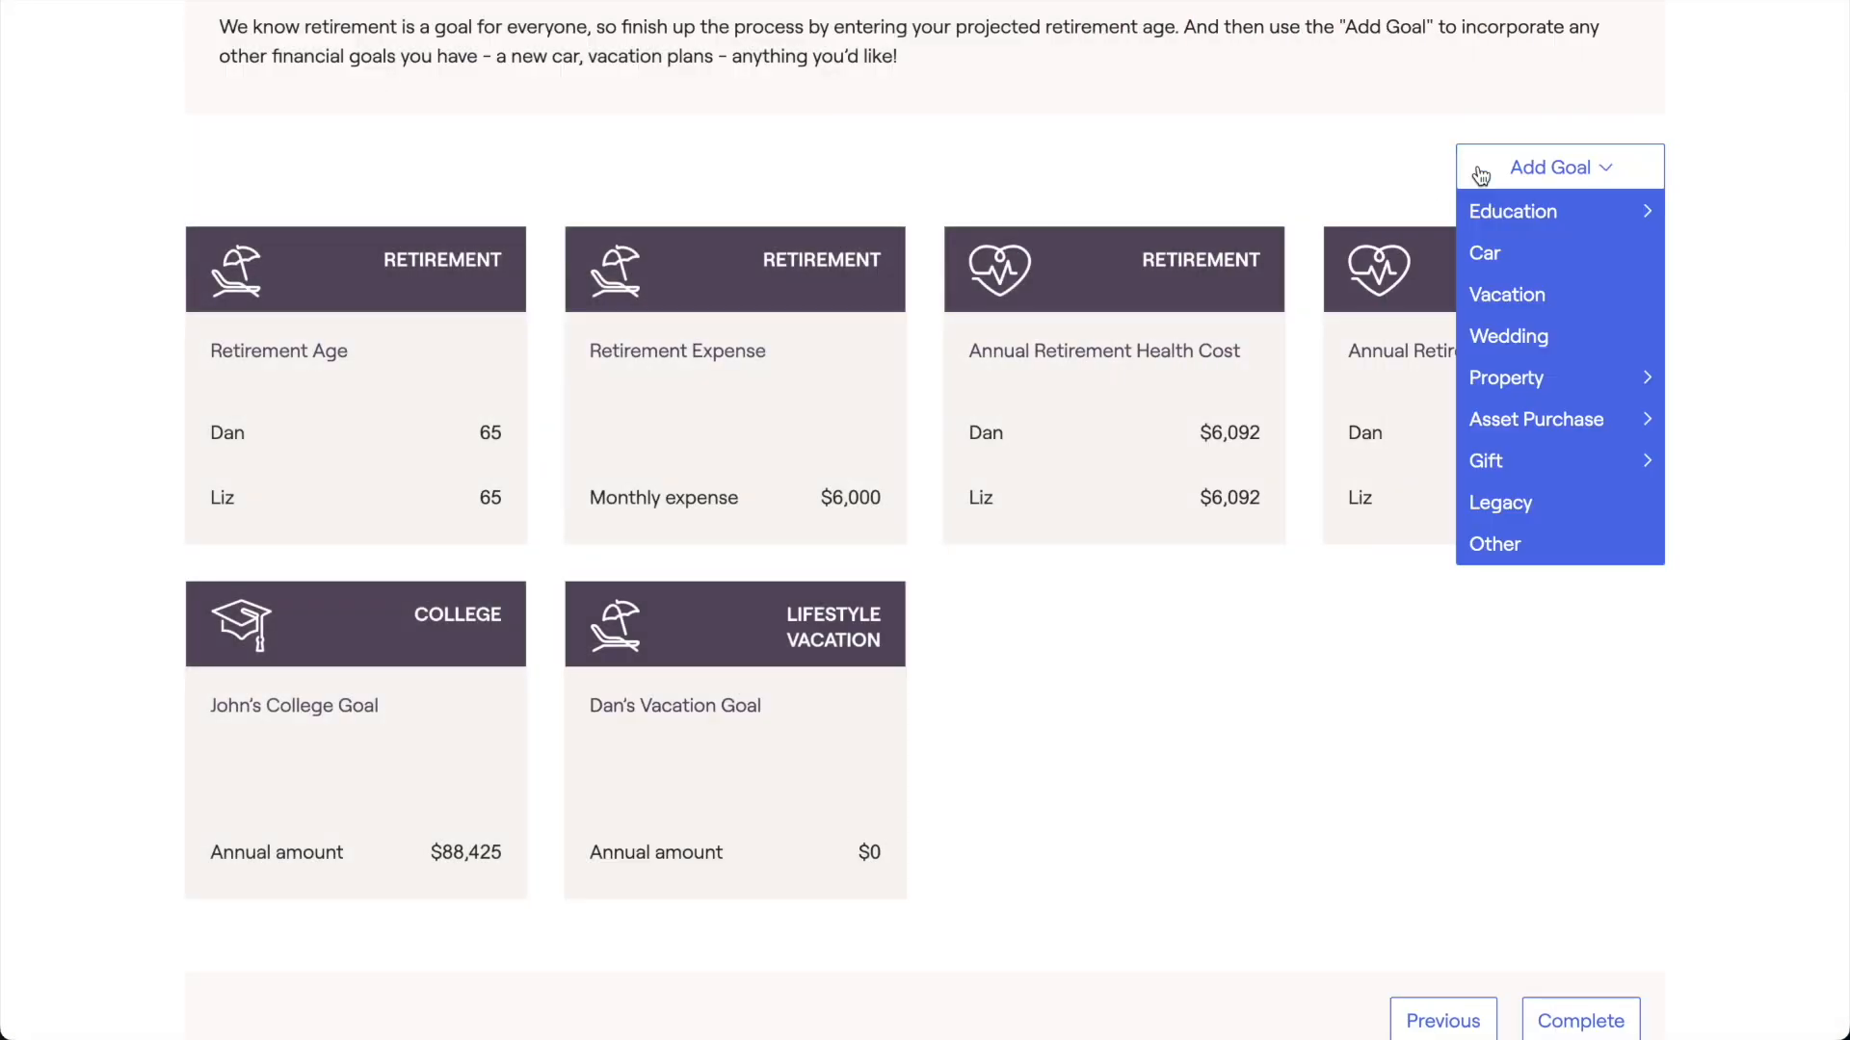
pyautogui.moveTo(1496, 376)
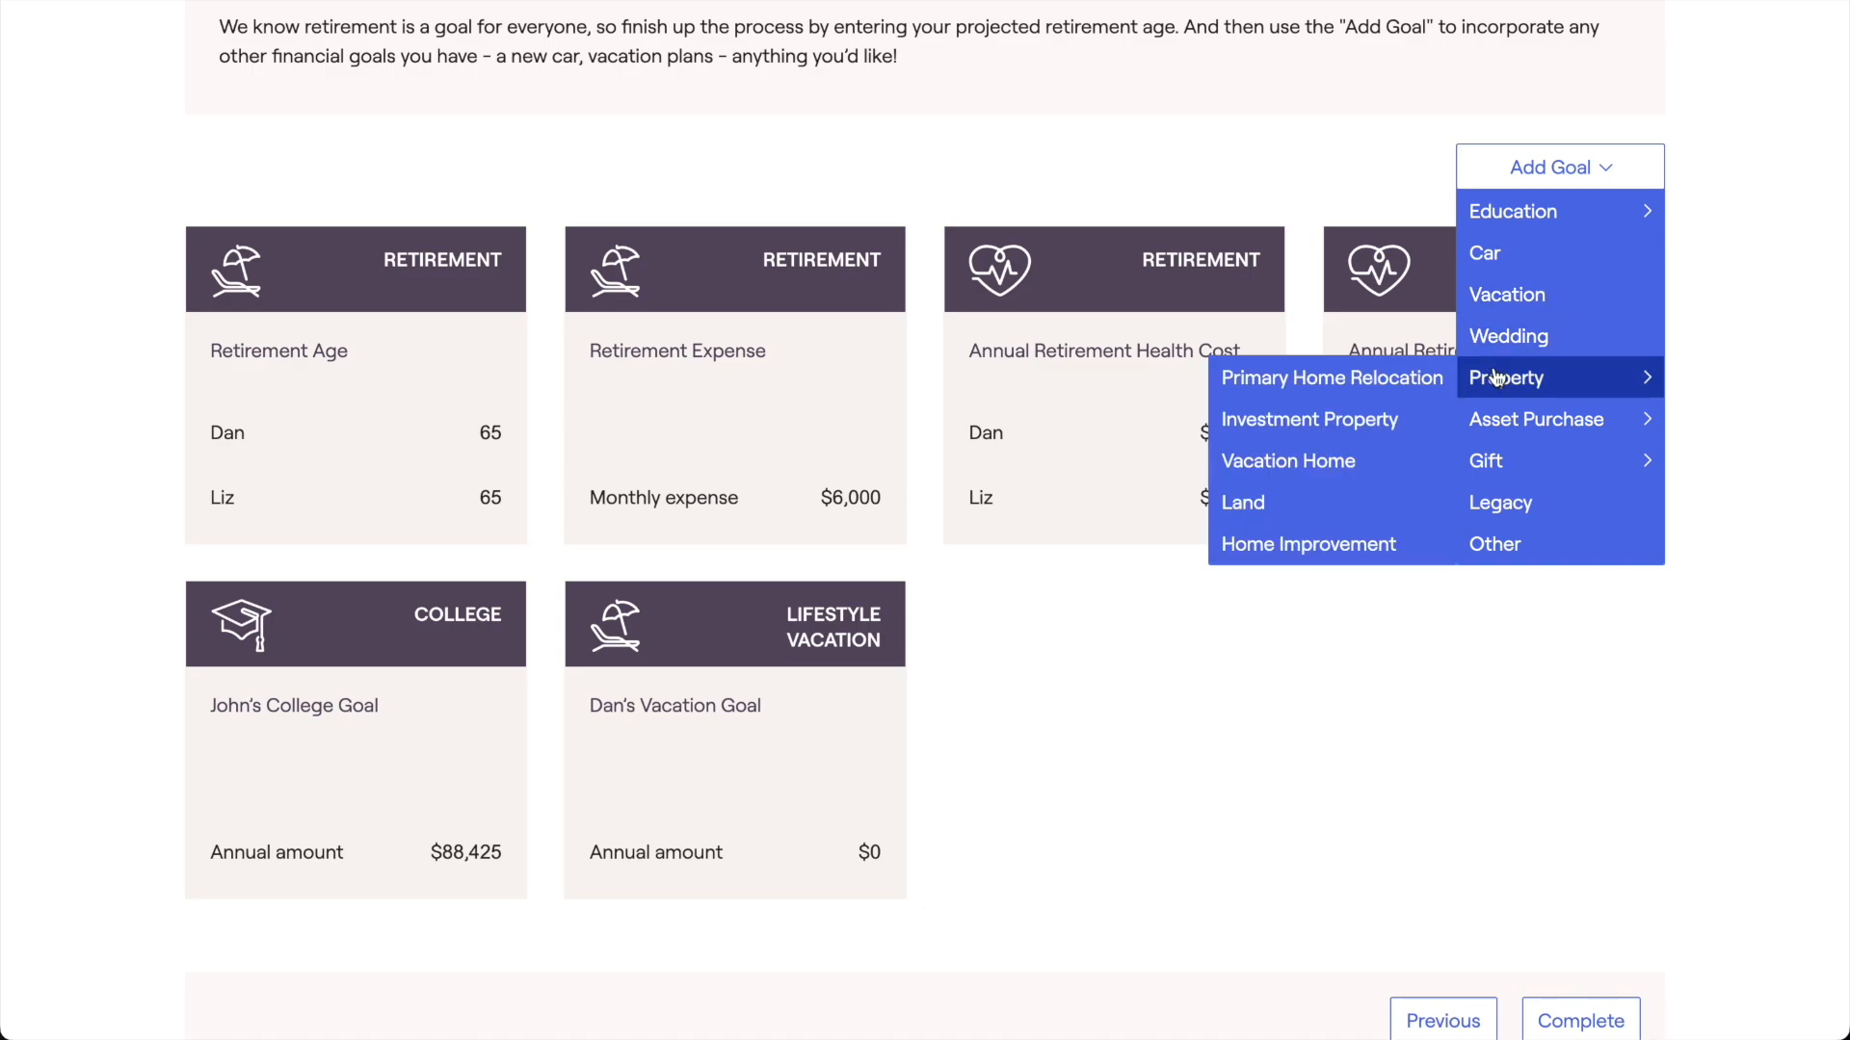
pyautogui.click(1448, 381)
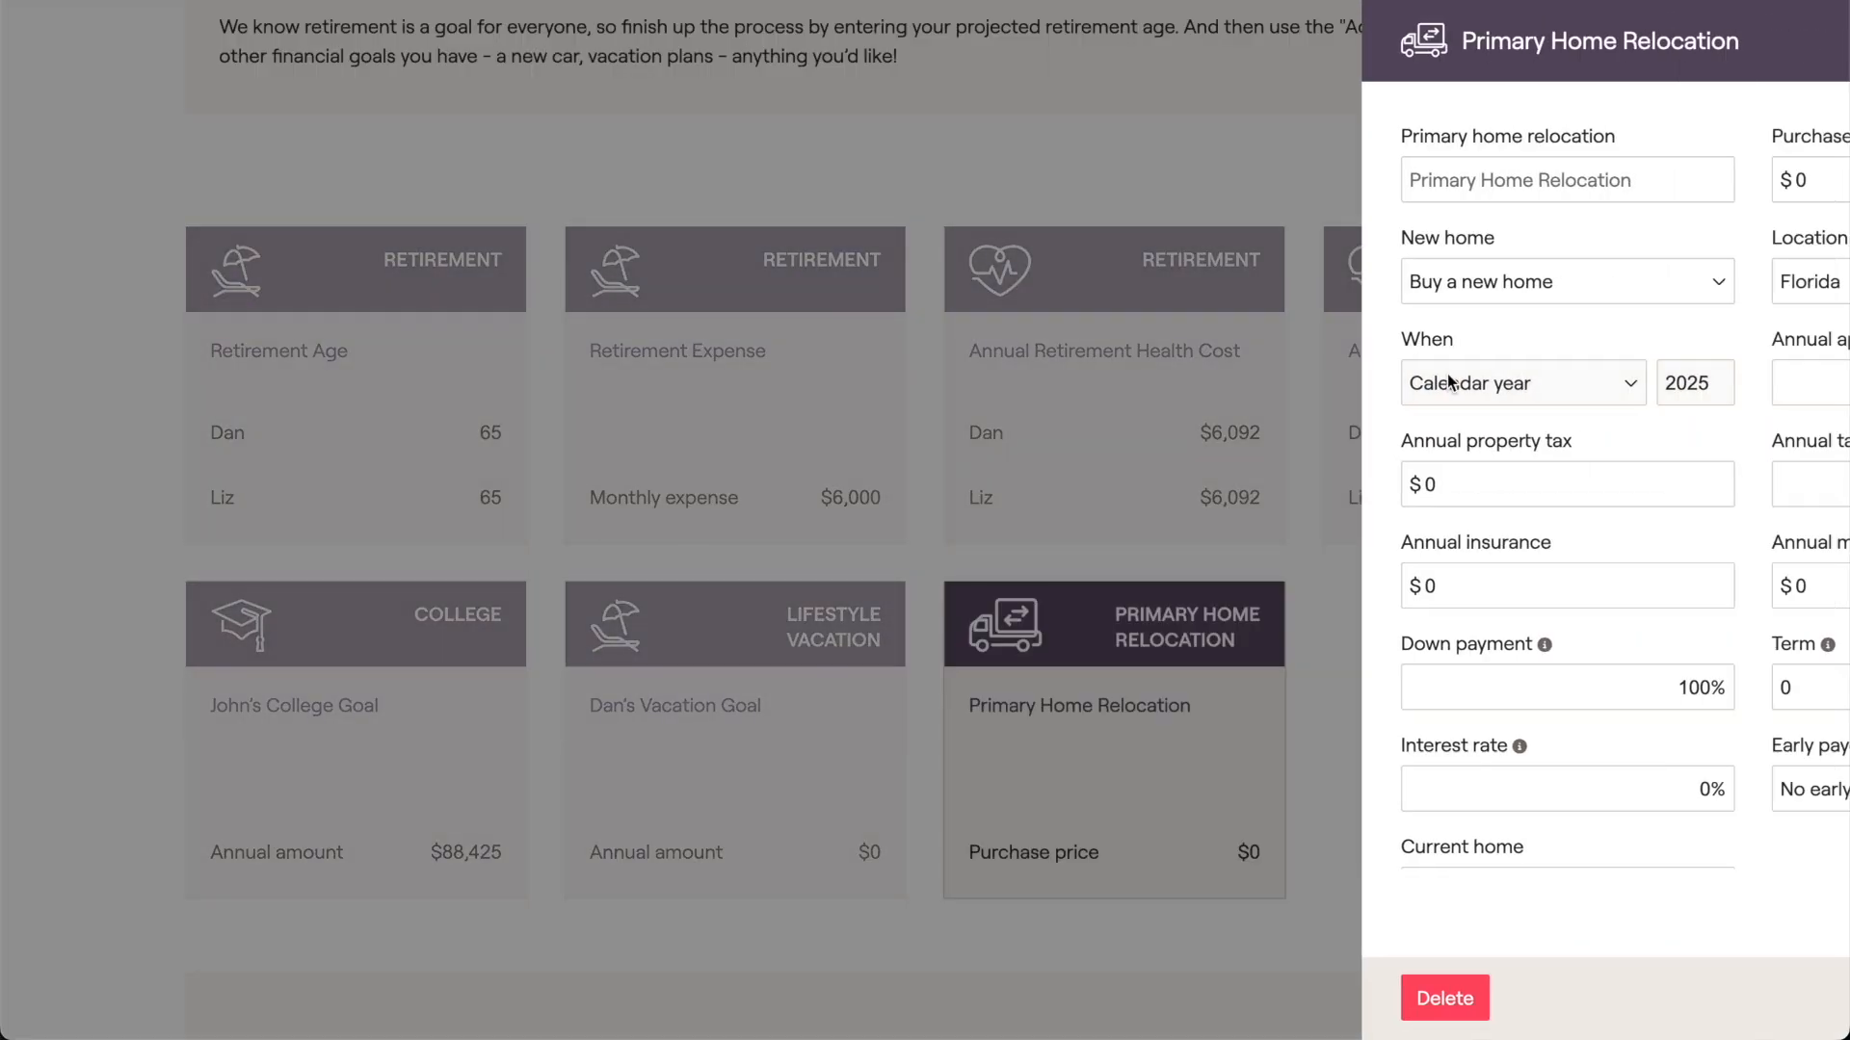
pyautogui.click(1311, 188)
pyautogui.write('M')
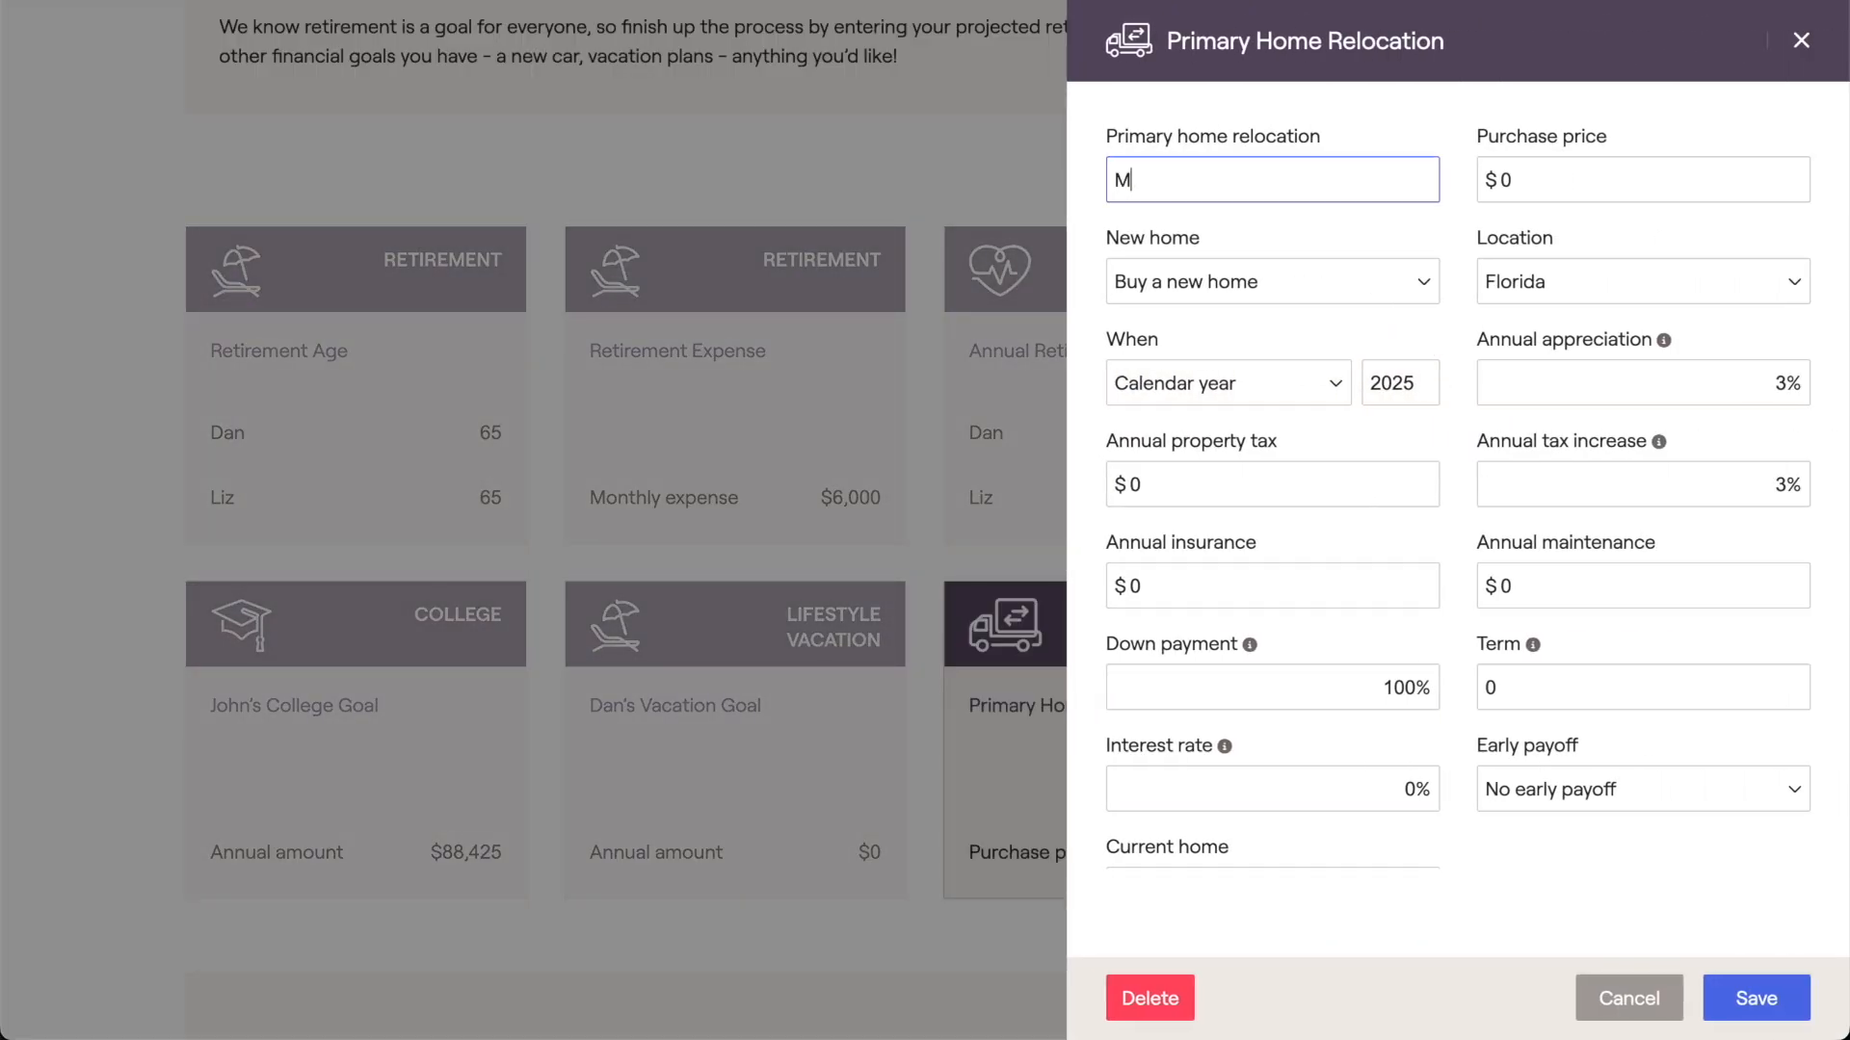
pyautogui.write('ove to Cali!')
pyautogui.press('Escape')
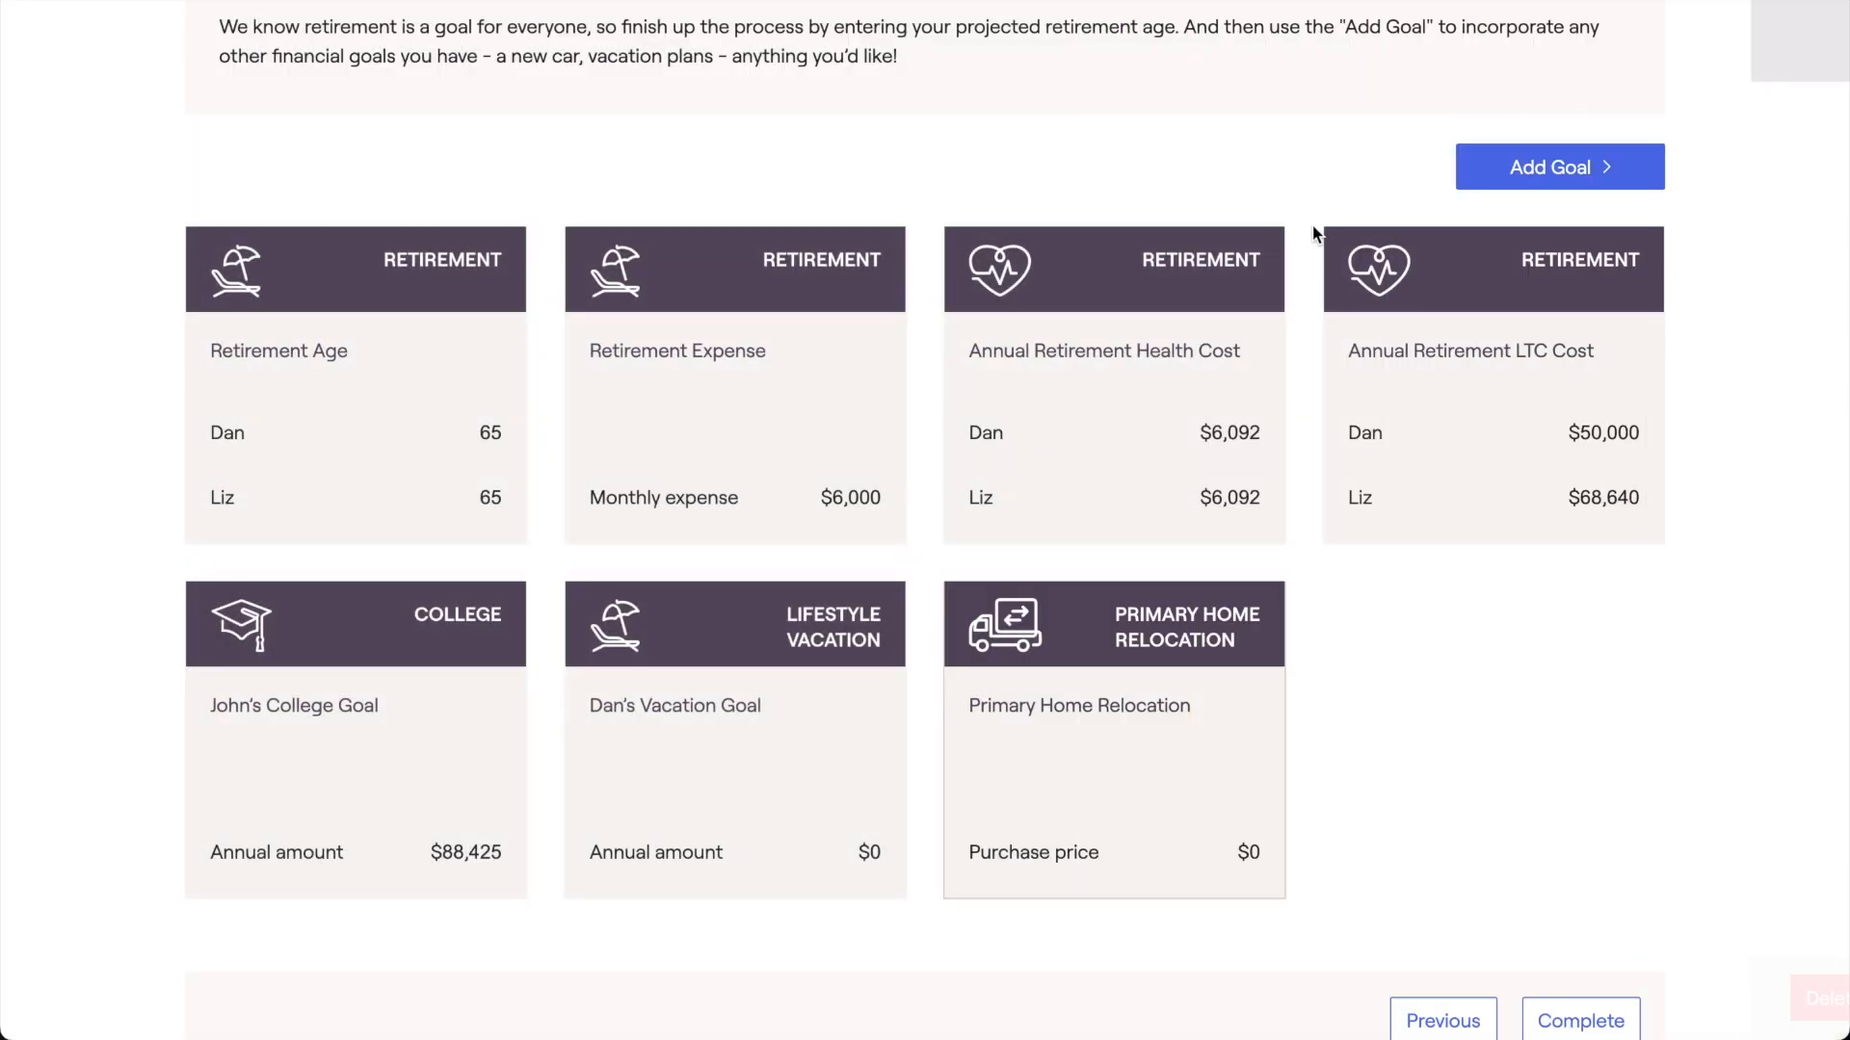
# - Add a Lifestyle Asset Purchase goal named "New Boat!" with a purchase price of $45,000
pyautogui.click(1489, 169)
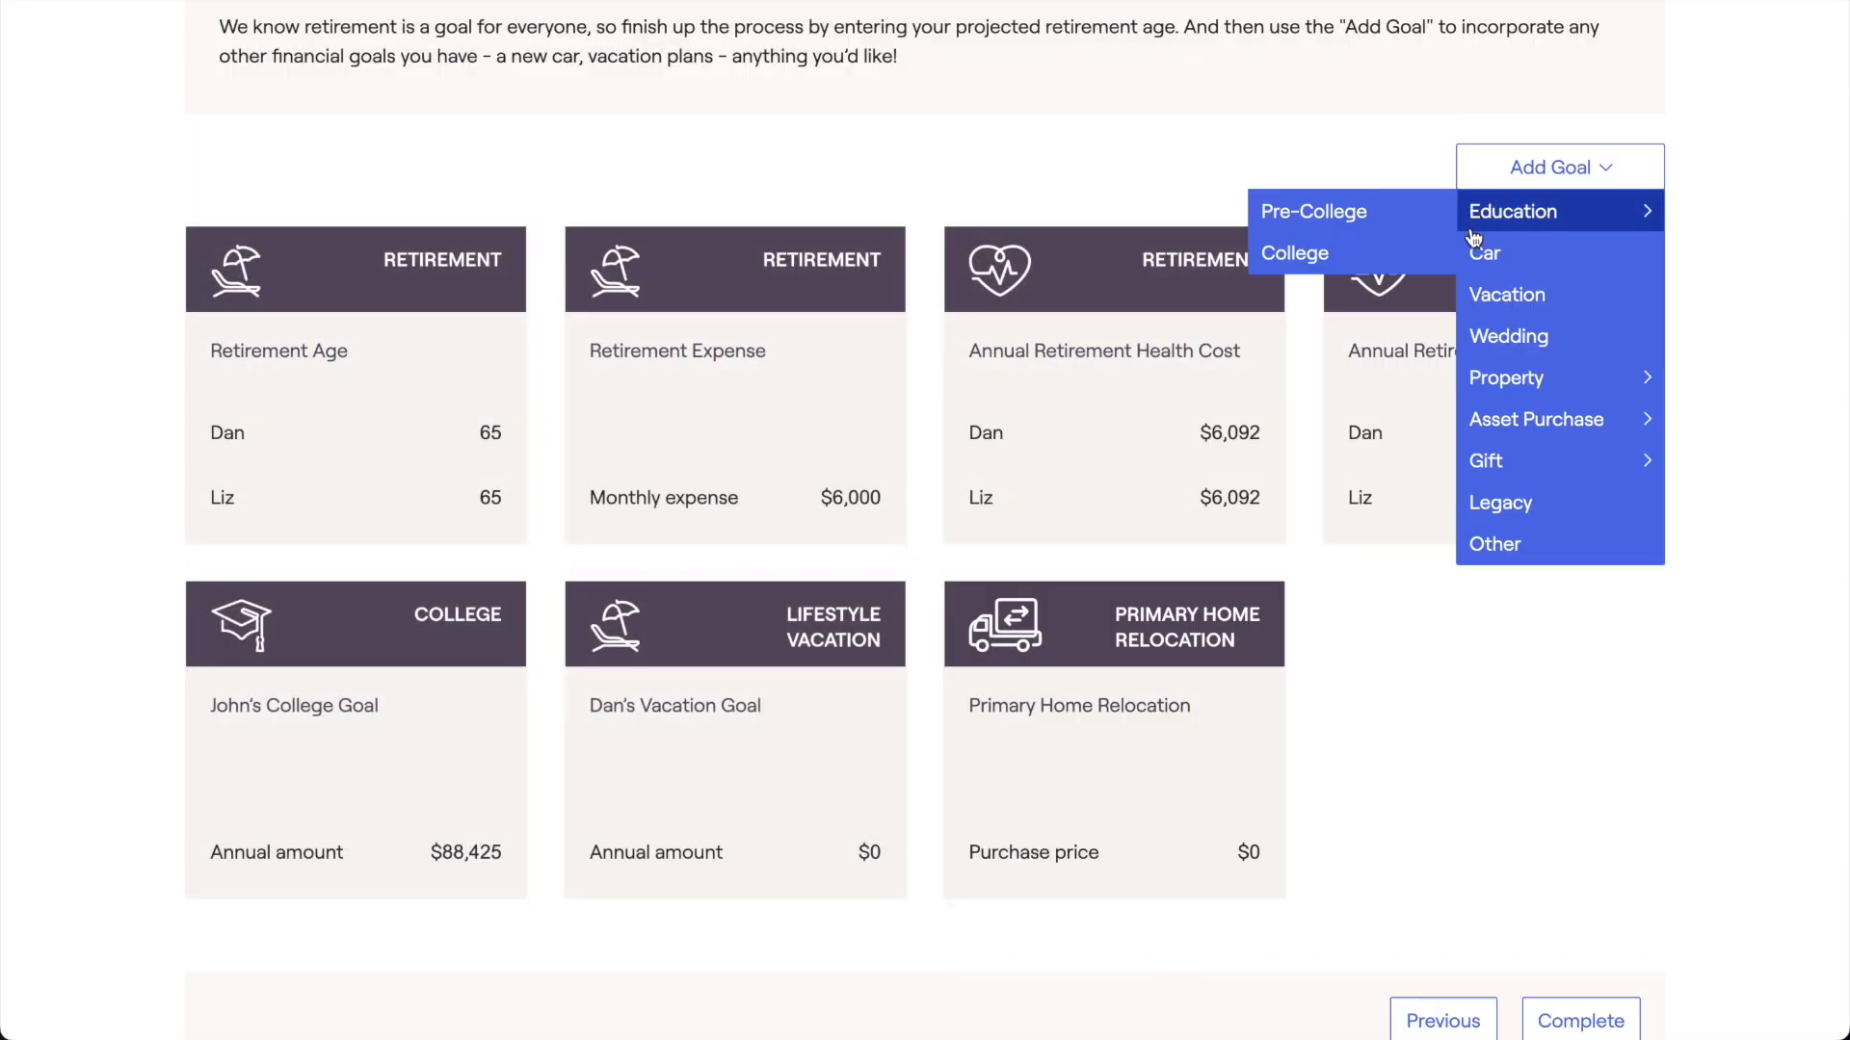
pyautogui.moveTo(1479, 420)
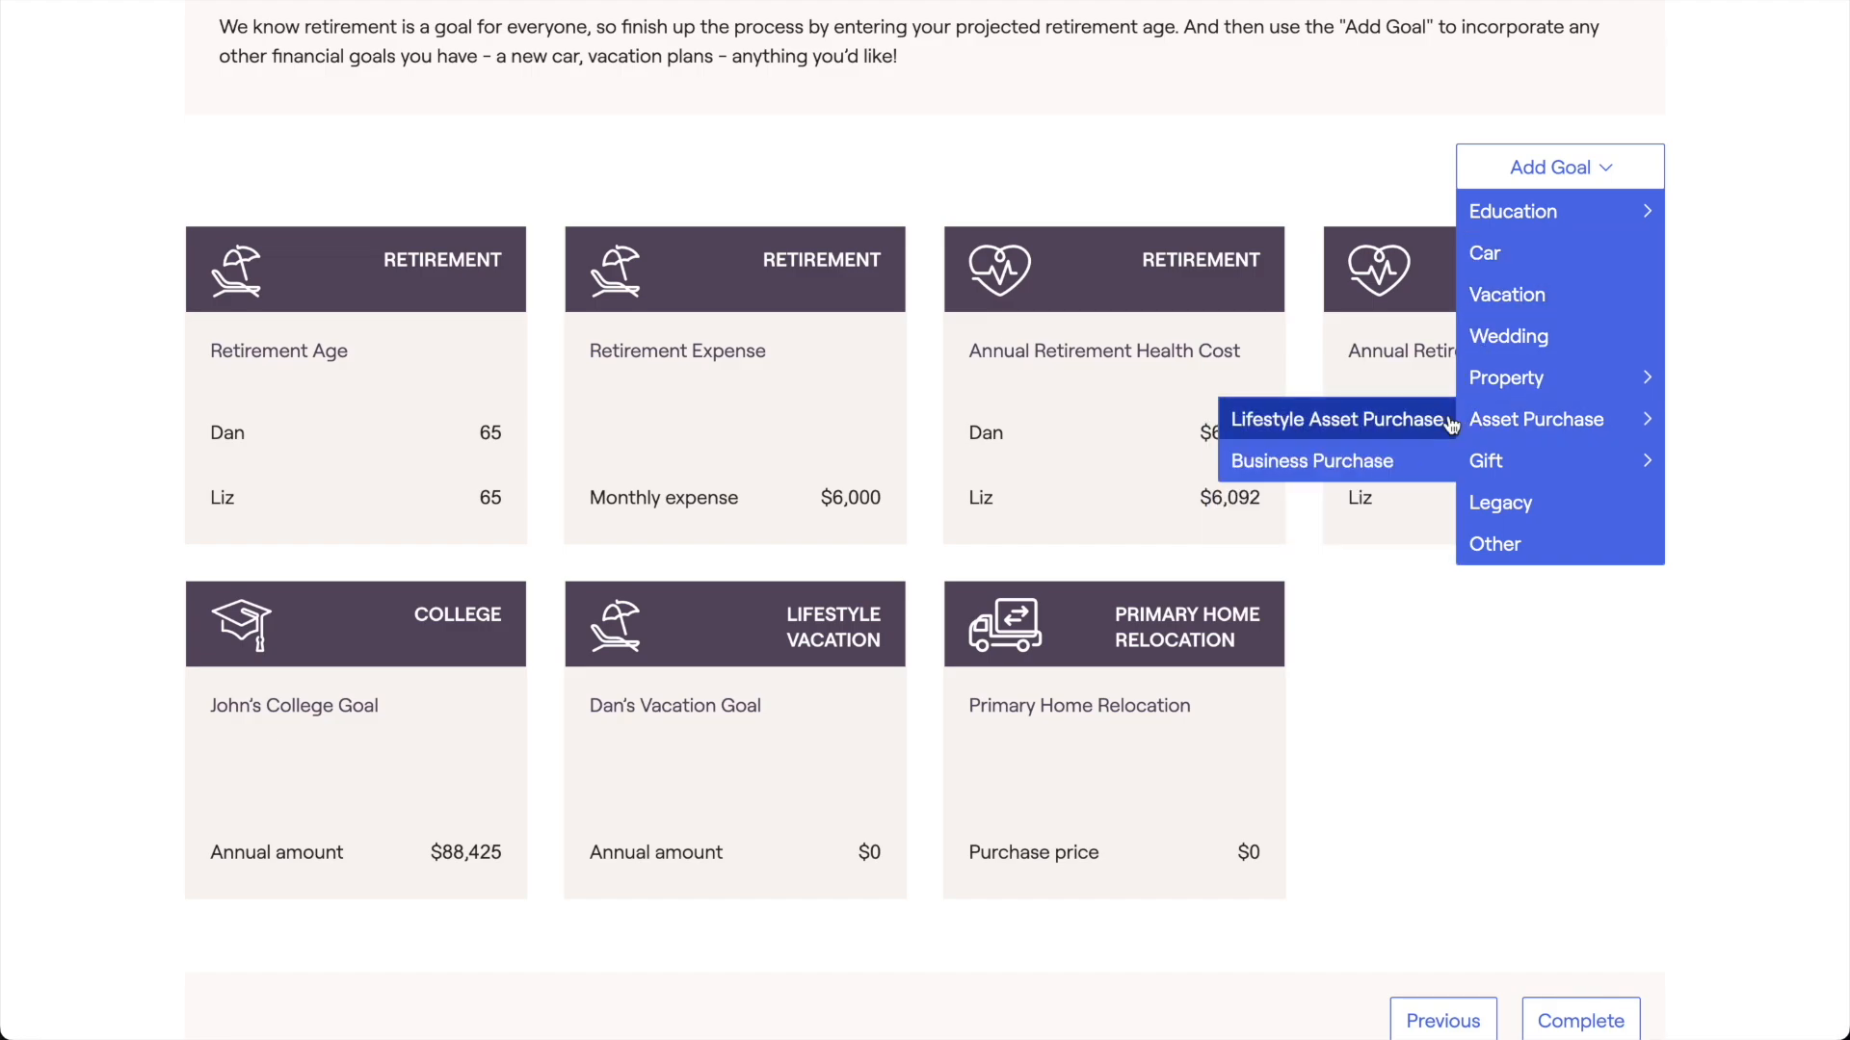
pyautogui.click(1449, 421)
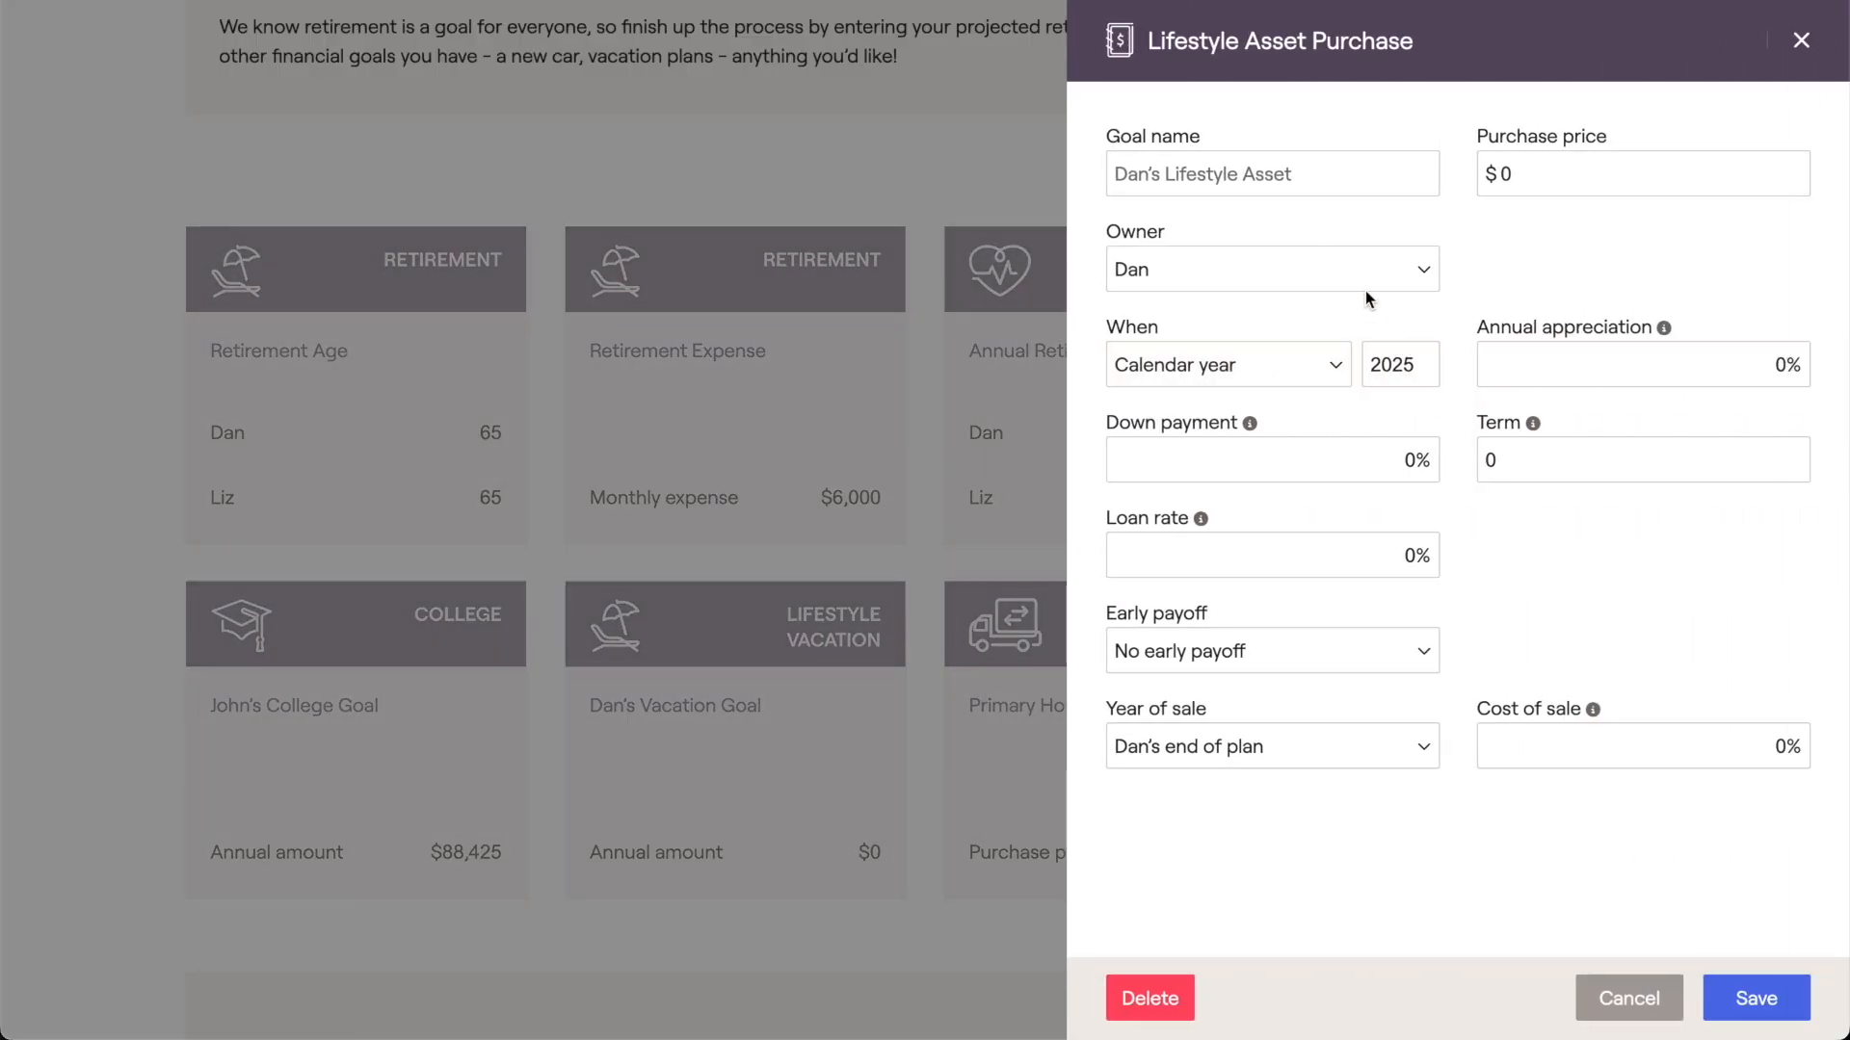
pyautogui.click(1287, 176)
pyautogui.write('New ')
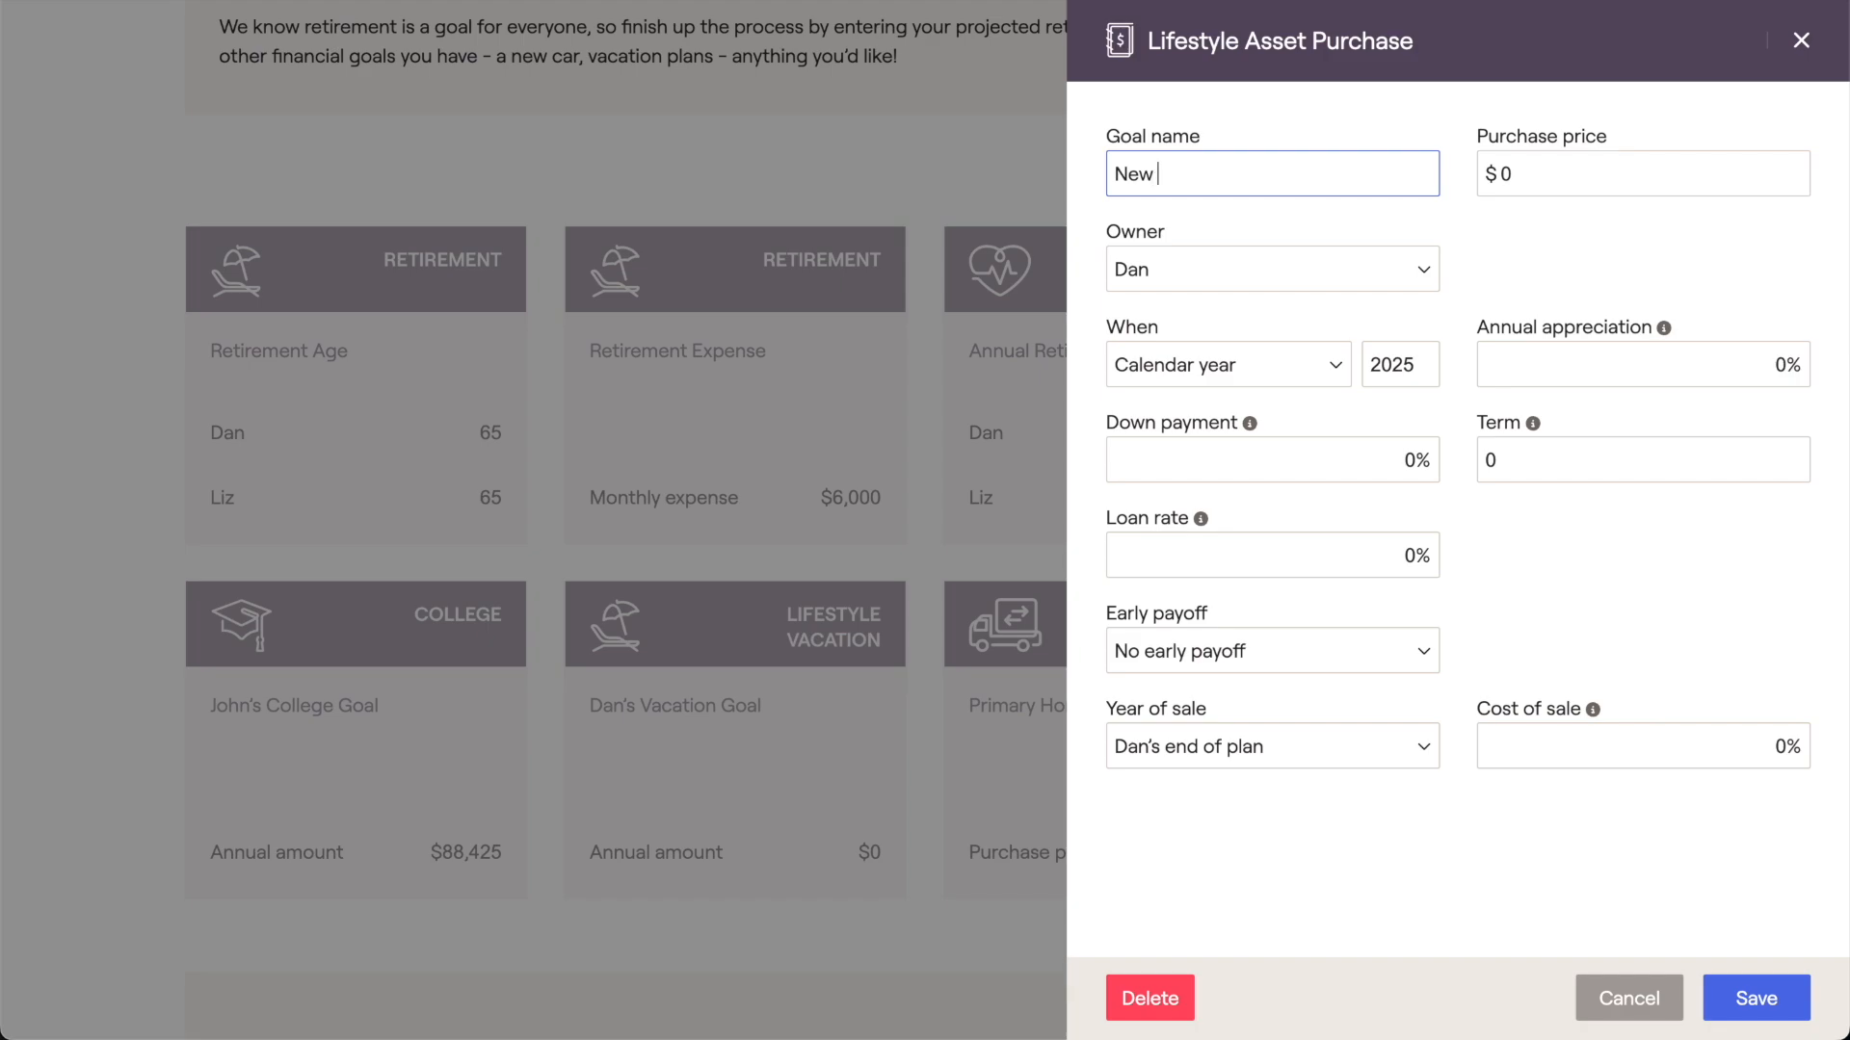
pyautogui.write('Boat!')
pyautogui.click(1530, 179)
pyautogui.write('45000')
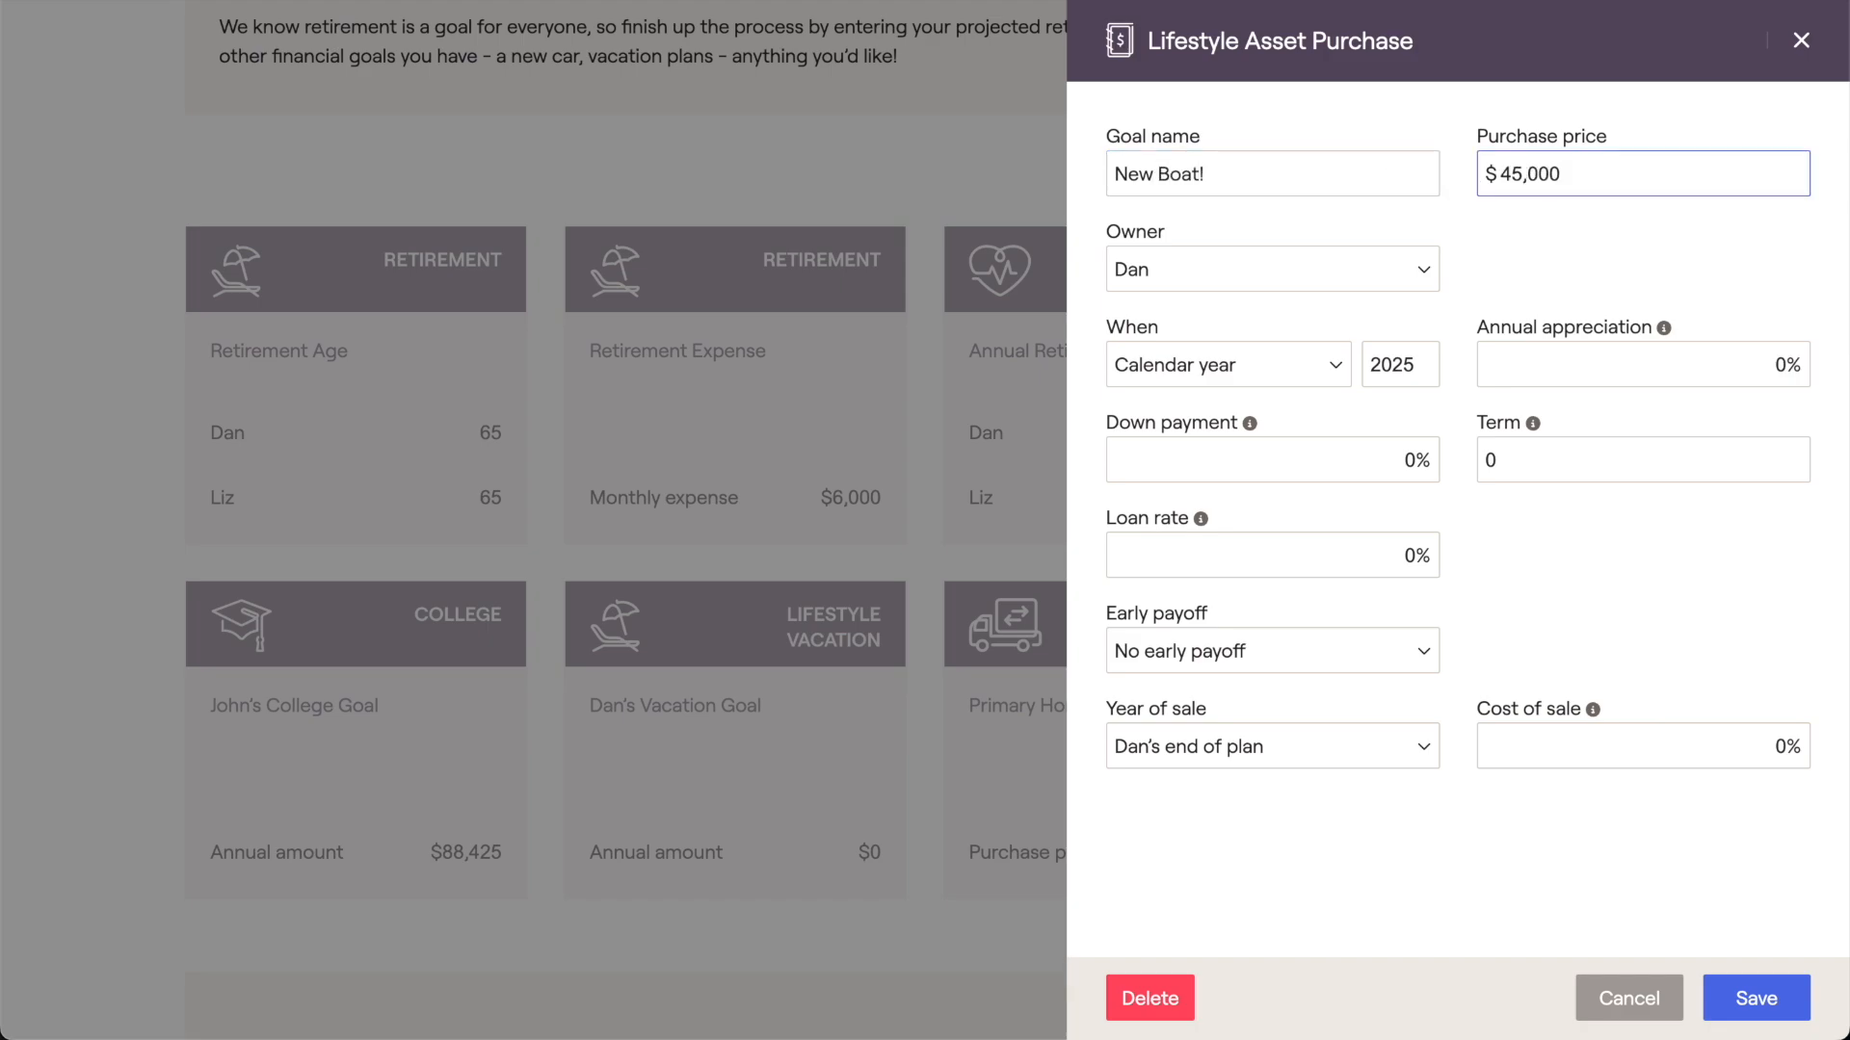
pyautogui.click(1527, 243)
# - Schedule the boat purchase at the client's retirement with a 20% down payment, a term of 10 and a 6% loan rate, and save the goal
pyautogui.click(1337, 369)
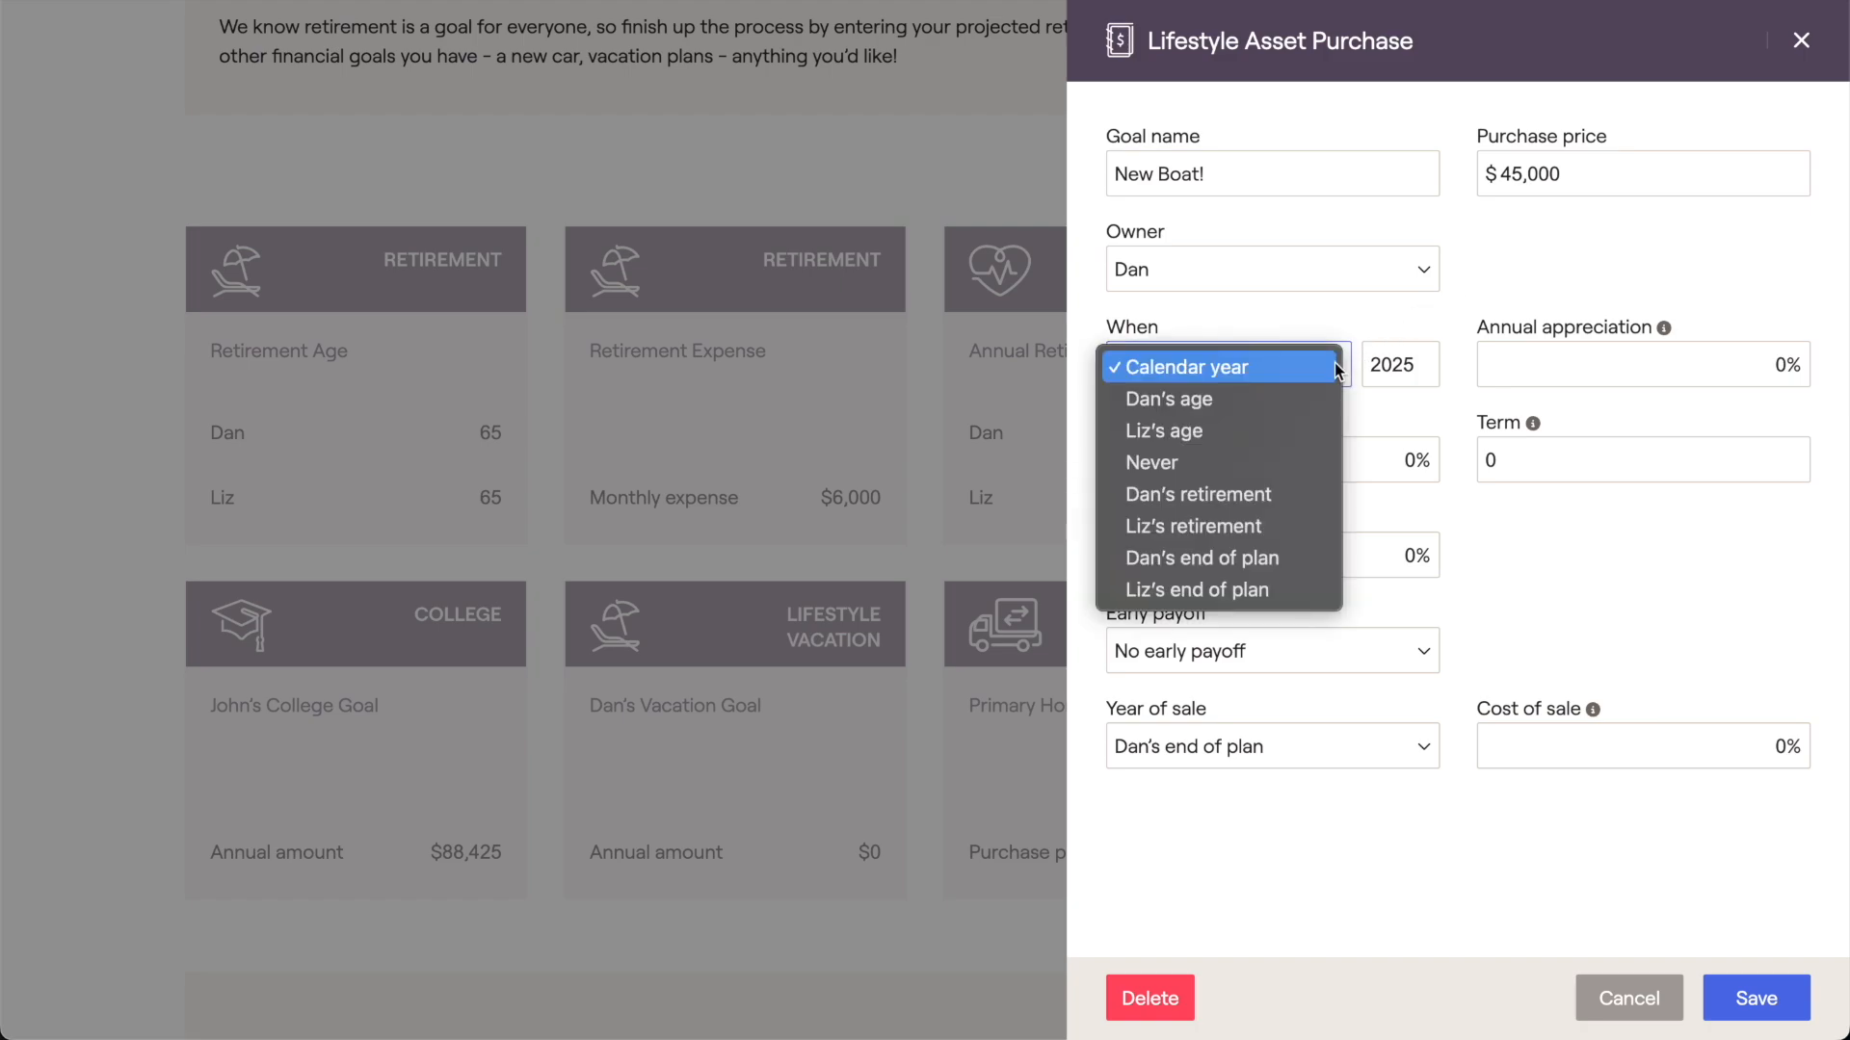
pyautogui.click(1307, 496)
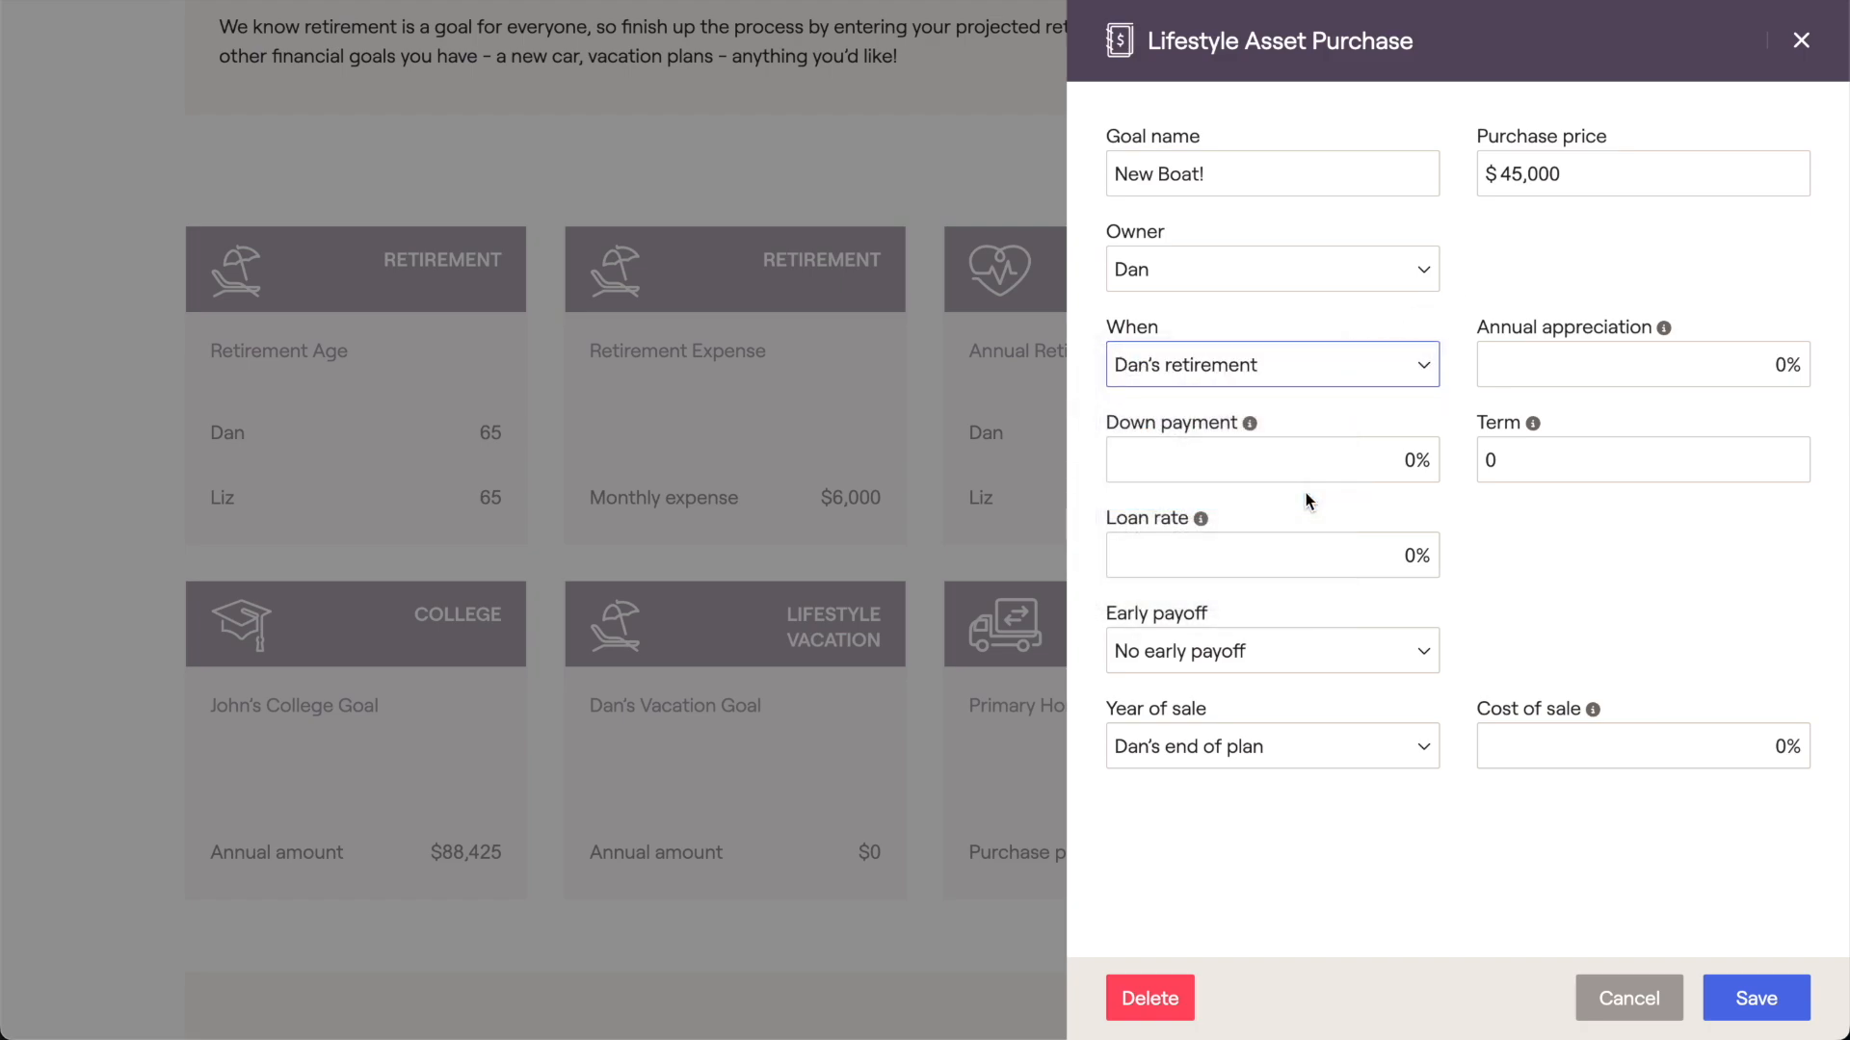
pyautogui.click(1348, 468)
pyautogui.write('20')
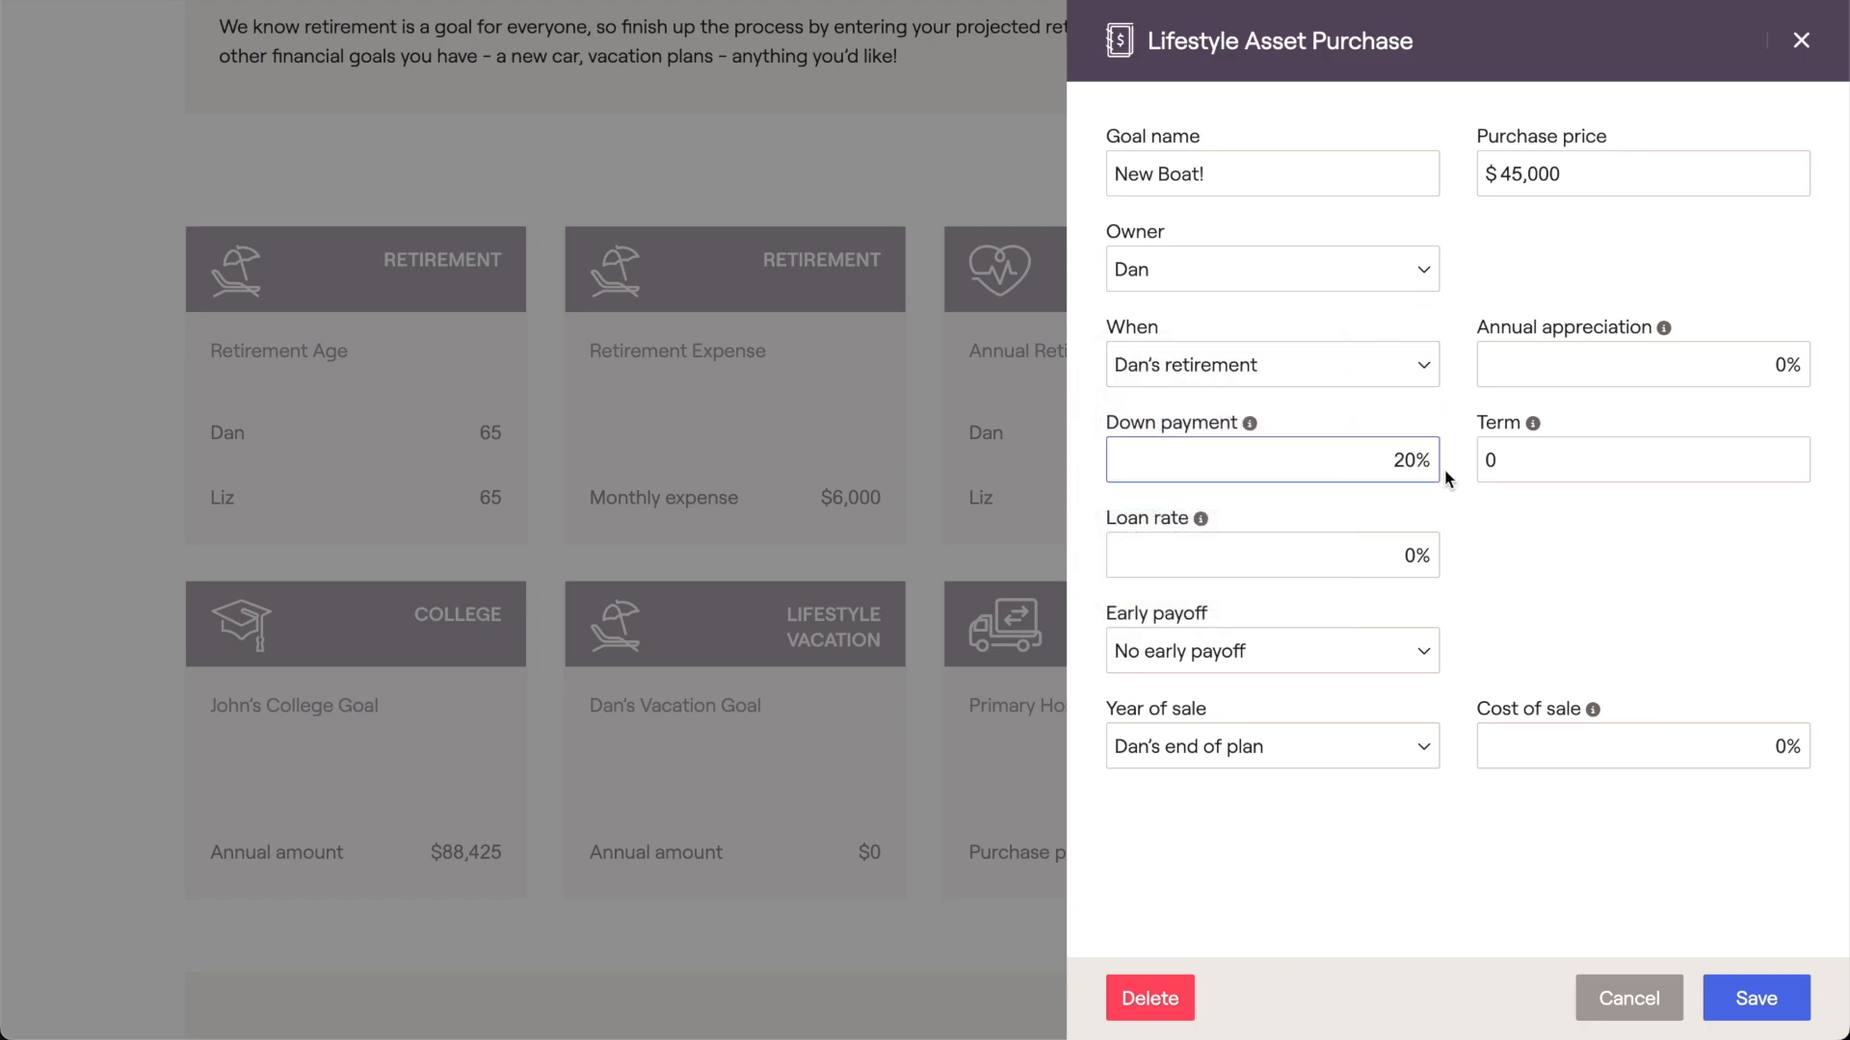
pyautogui.press('Tab')
pyautogui.write('10')
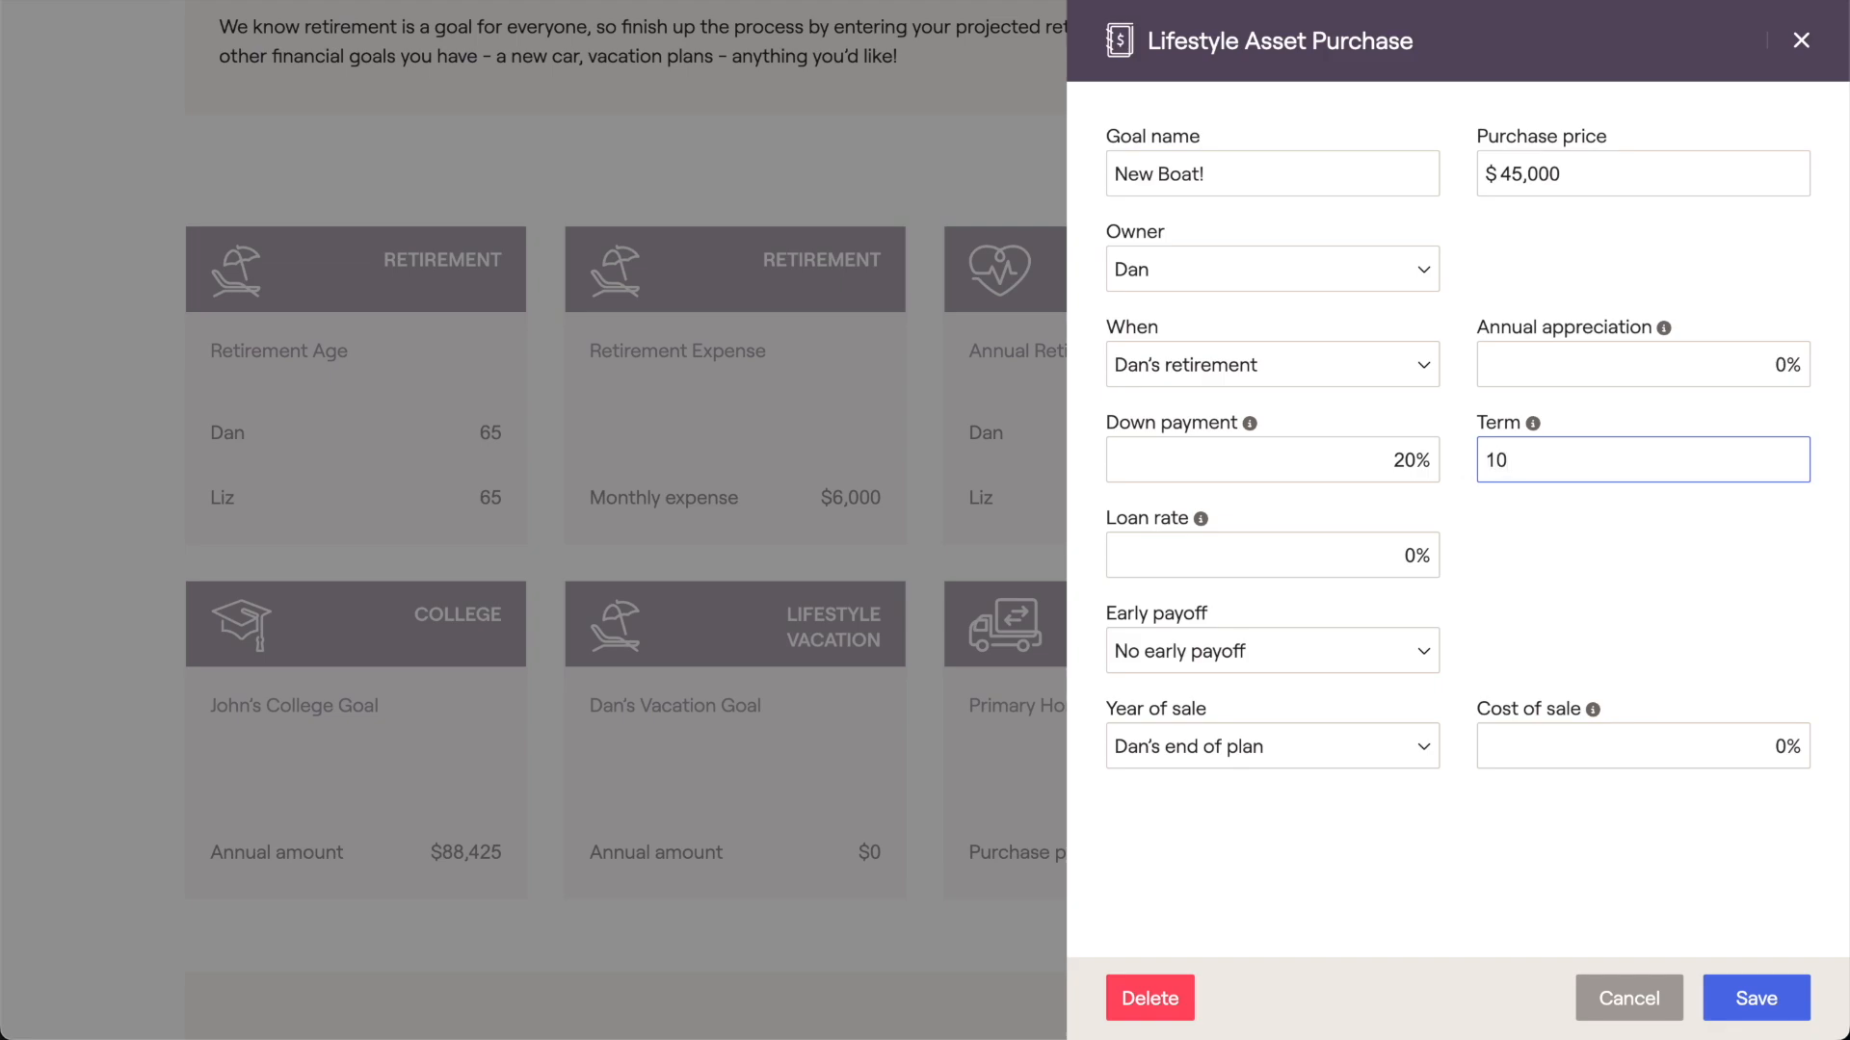
pyautogui.click(1408, 553)
pyautogui.write('6')
pyautogui.click(1471, 564)
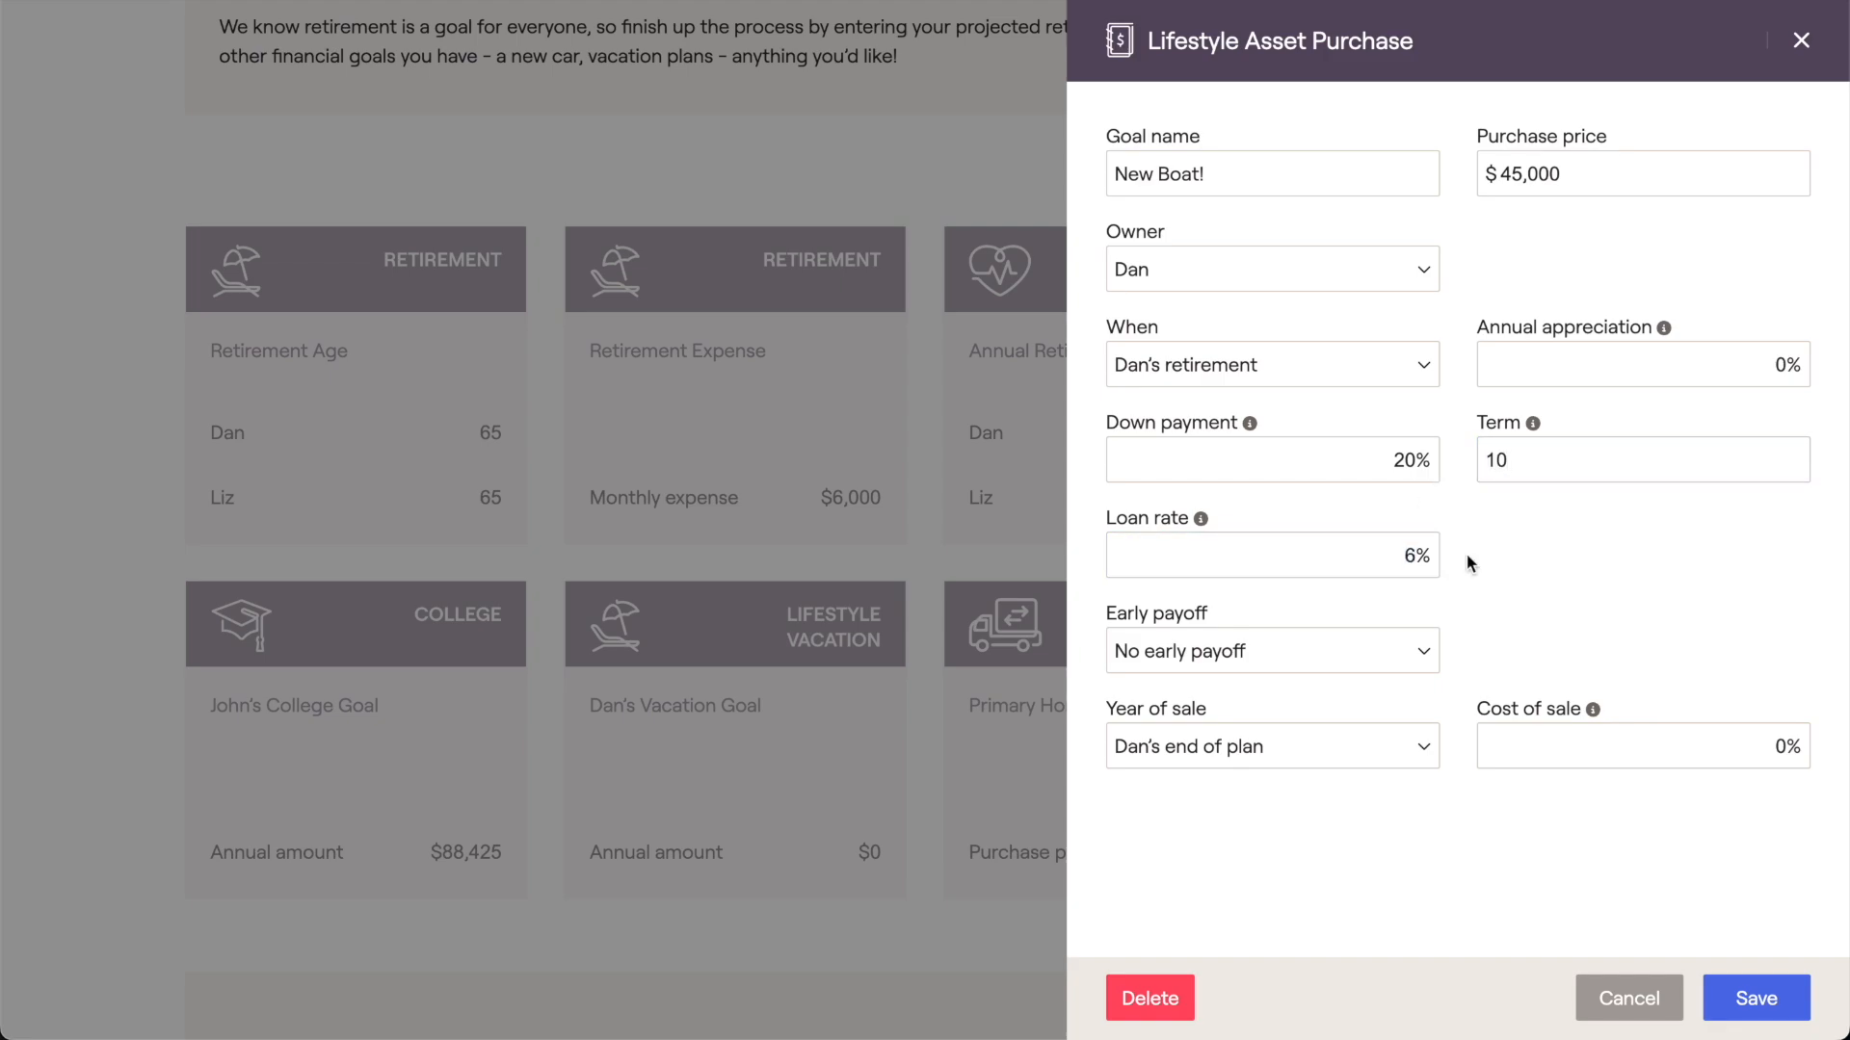
pyautogui.click(1720, 1000)
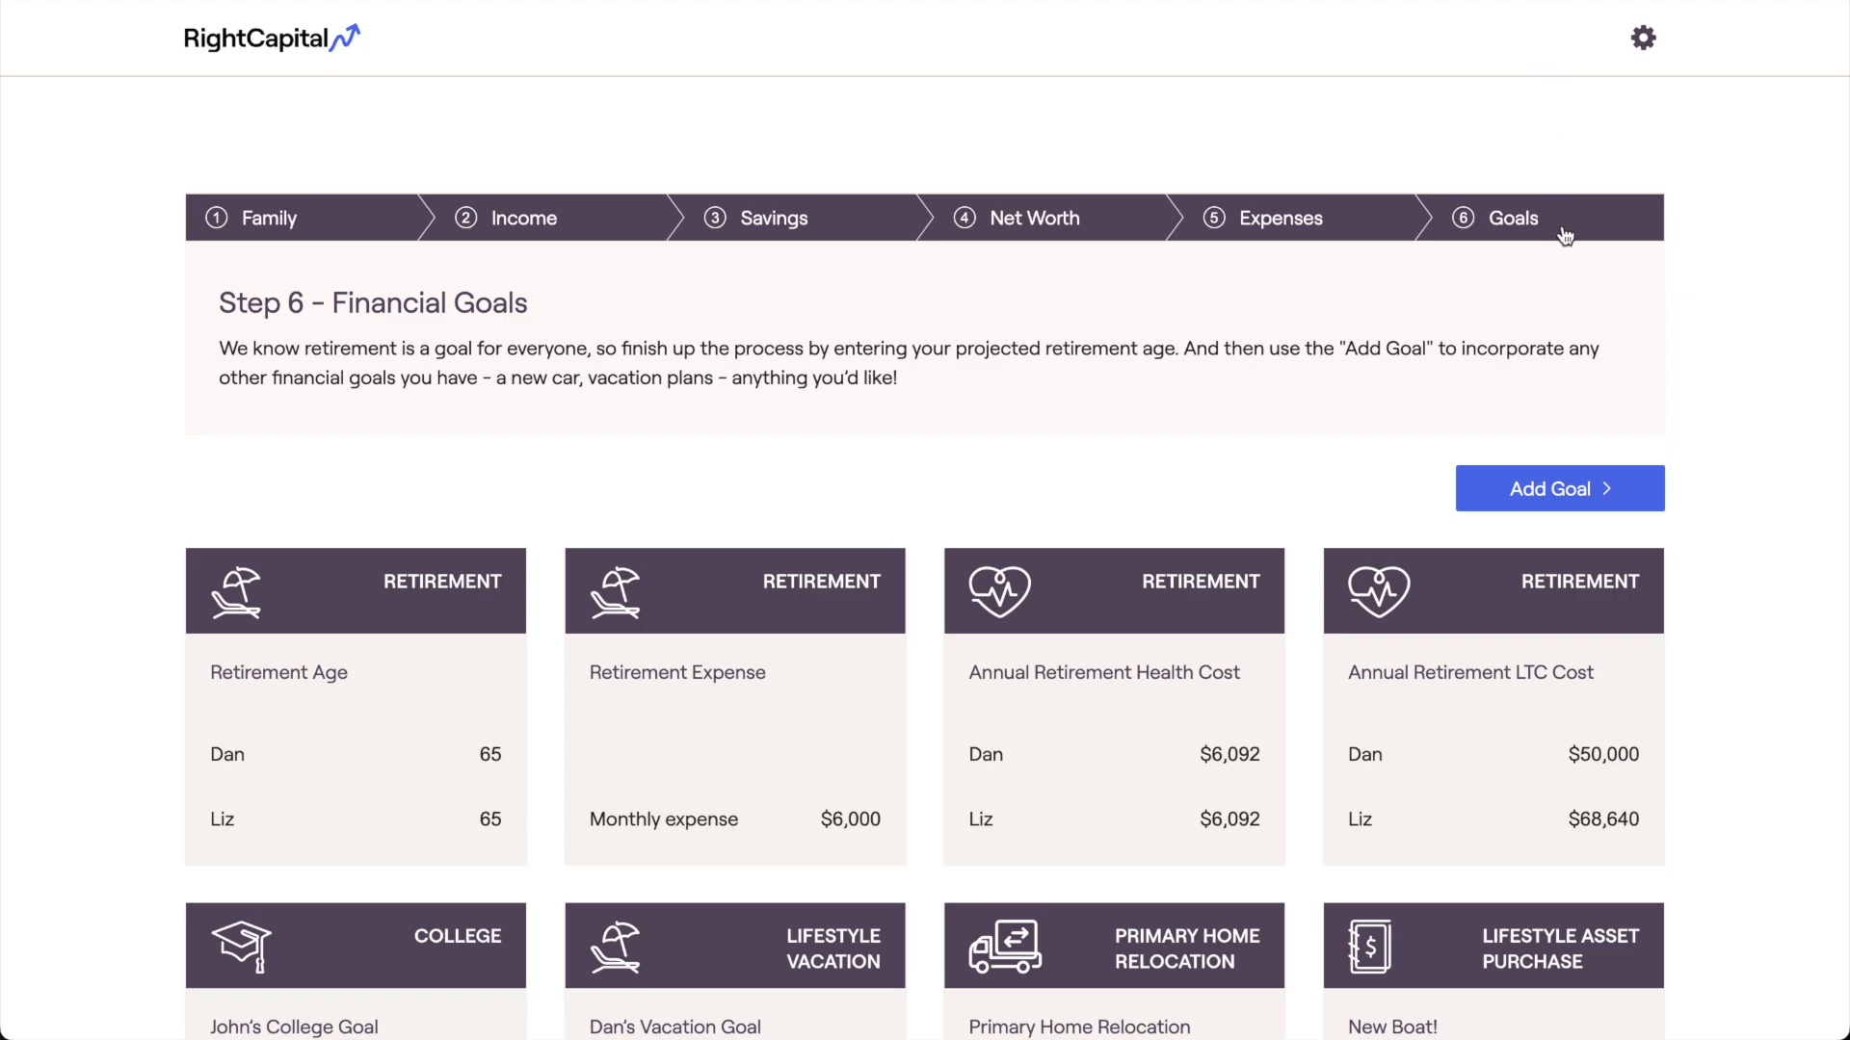
# - Complete the onboarding profile from the Financial Goals step
pyautogui.scroll(-5, 1565, 236)
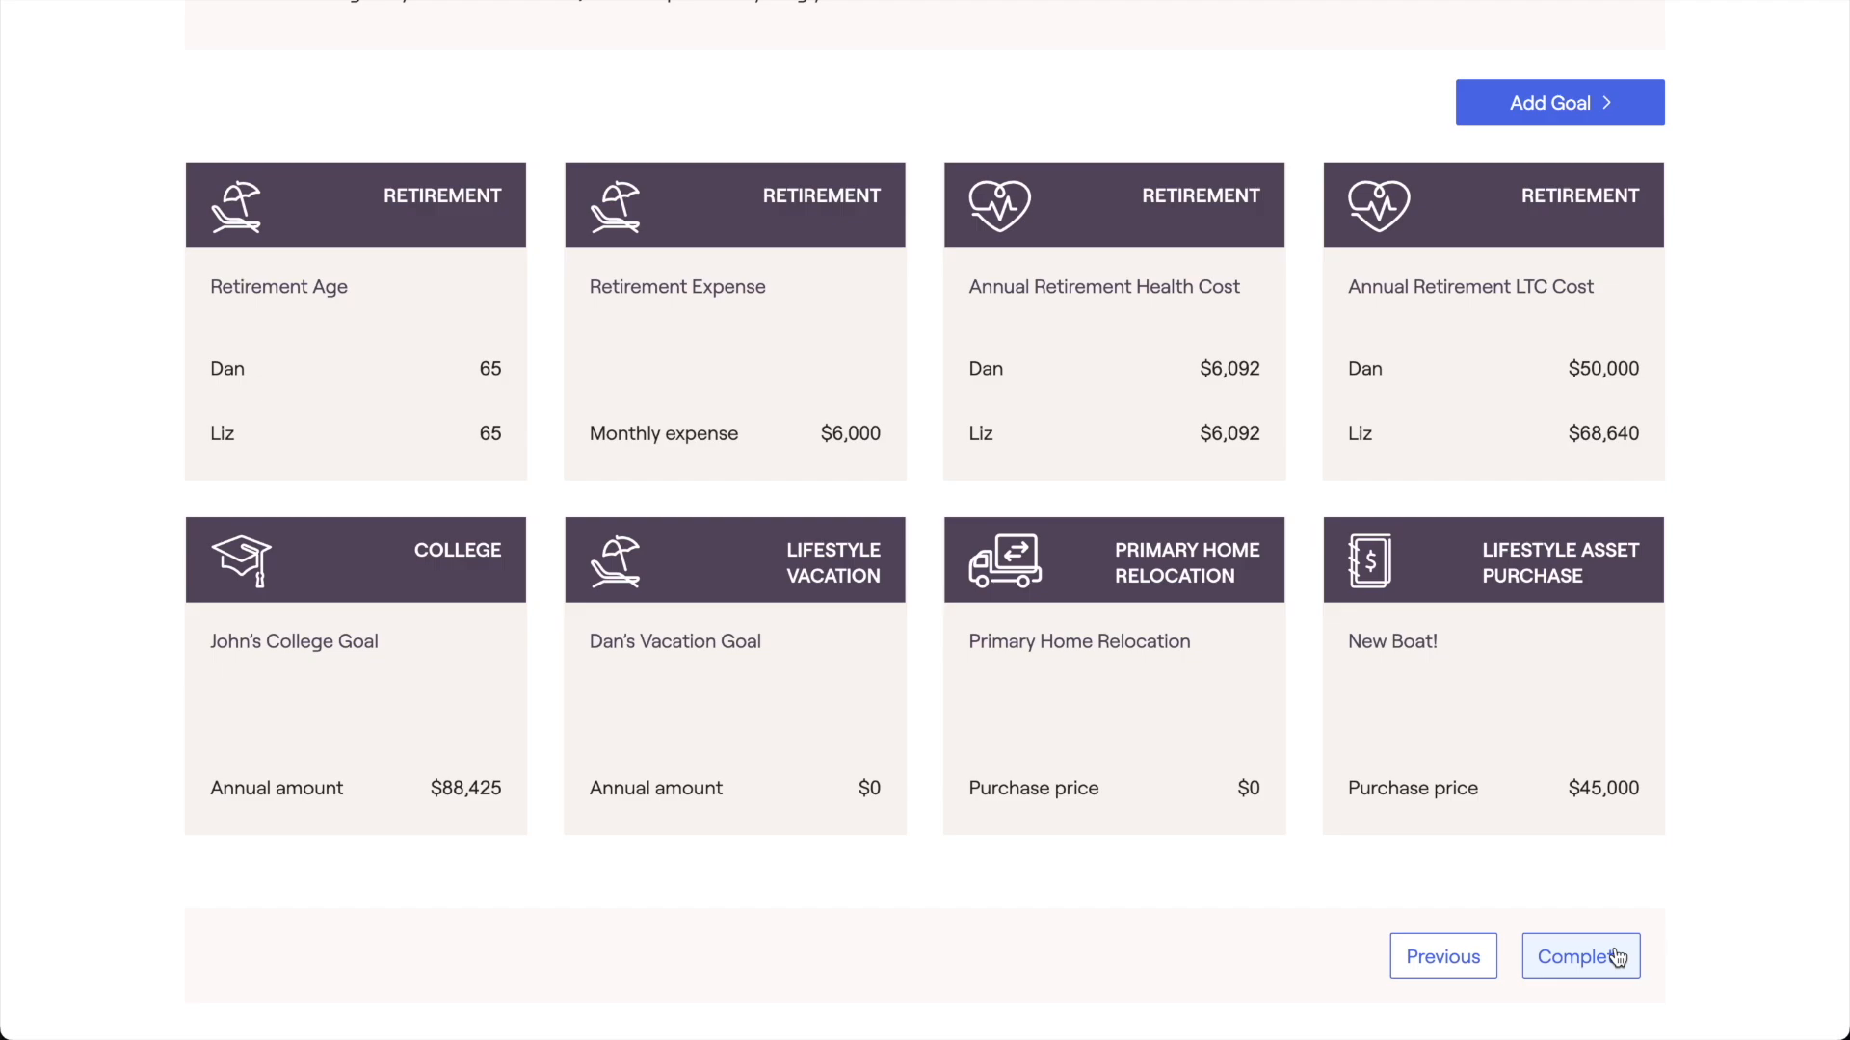
pyautogui.click(1615, 955)
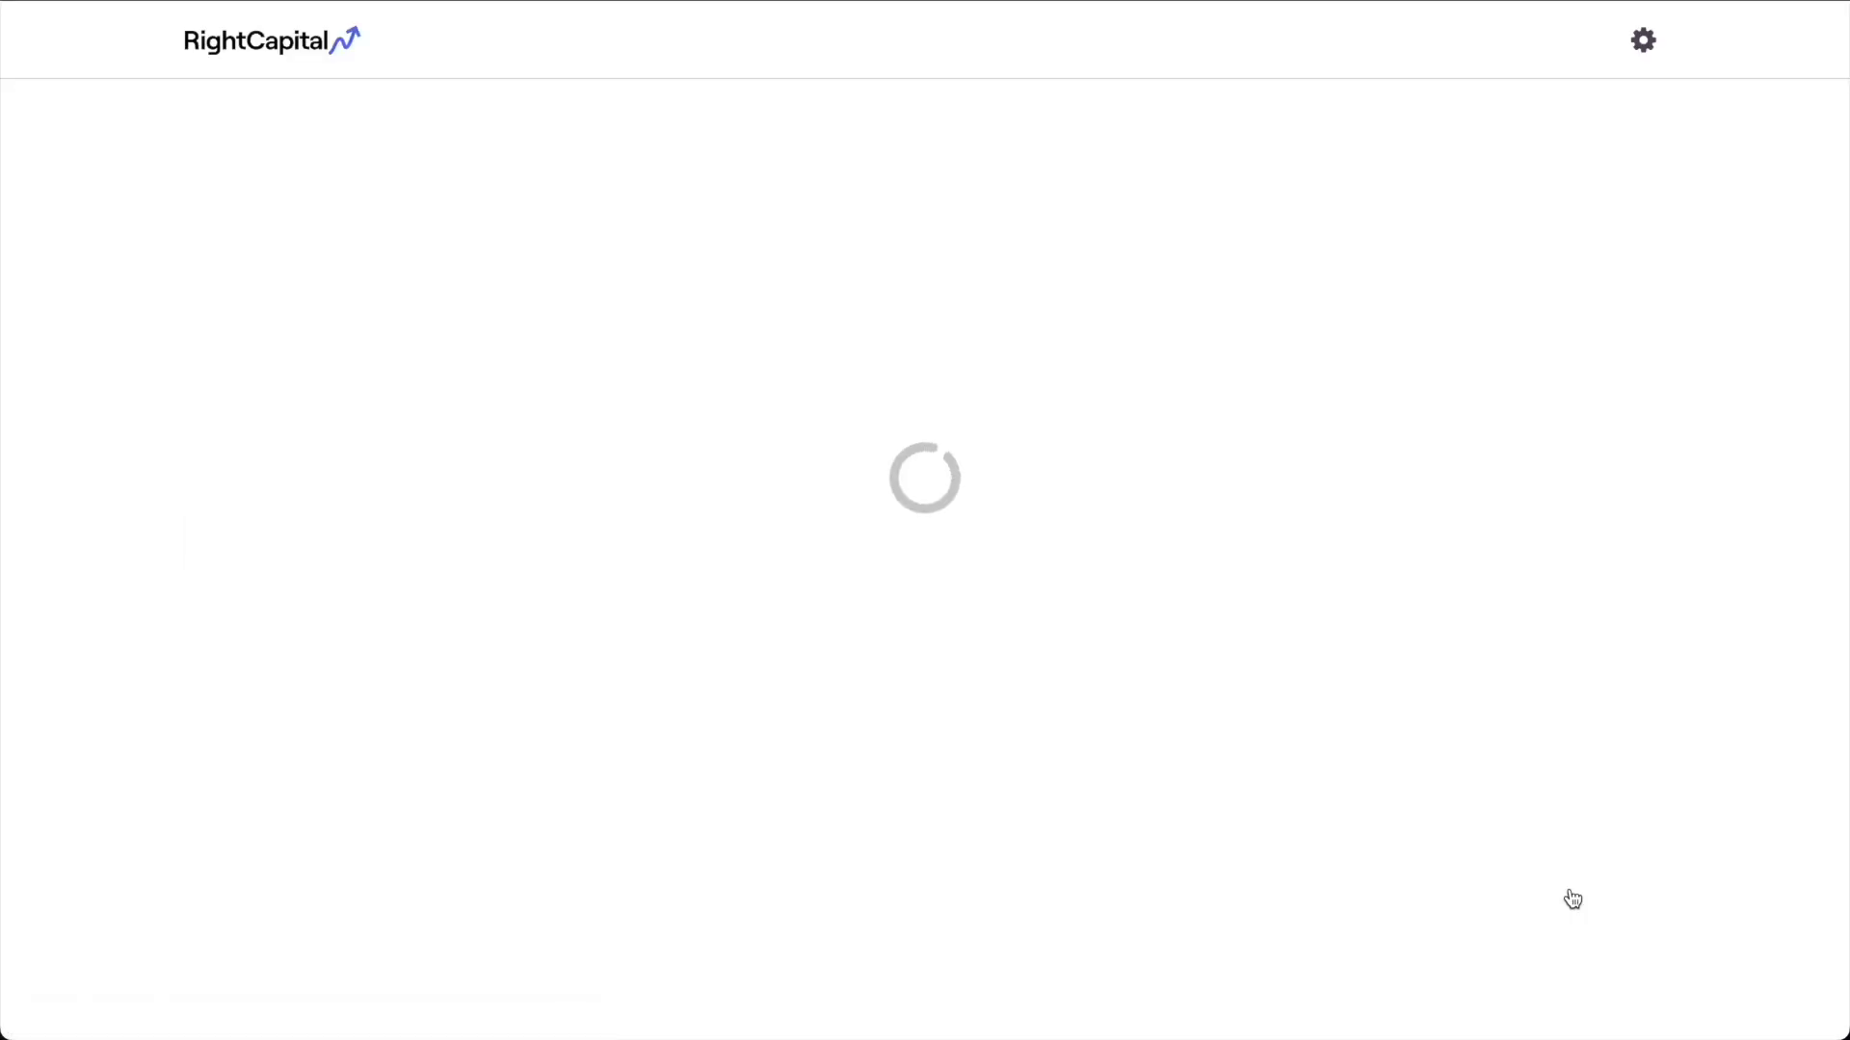